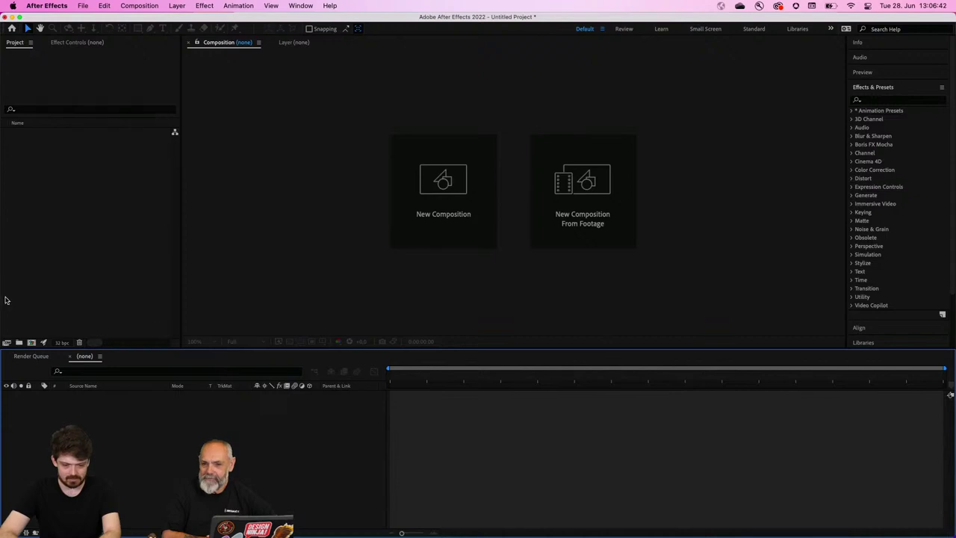
# Step: Create a new 1920 x 1080 composition named Spiral at 30 fps with a 20-second duration
pyautogui.rightClick(136, 216)
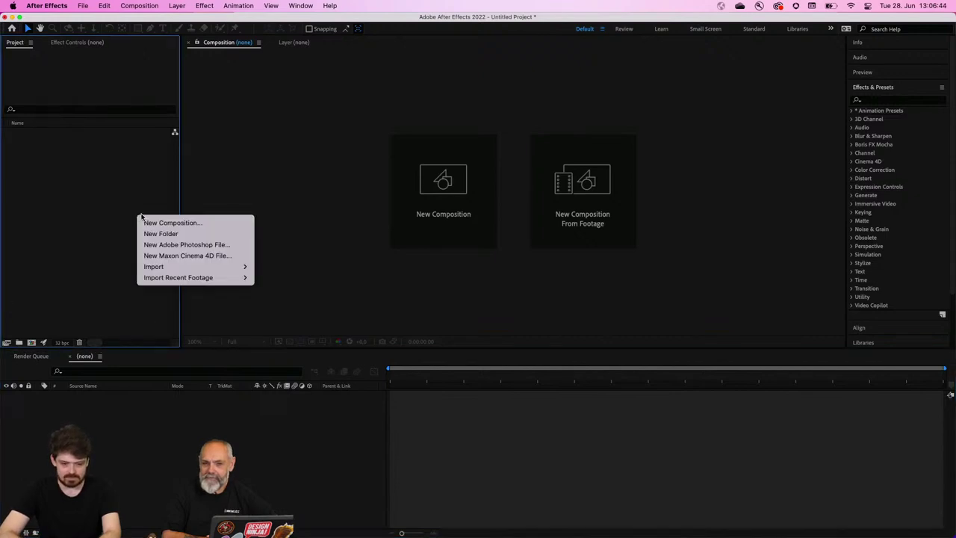
pyautogui.click(149, 222)
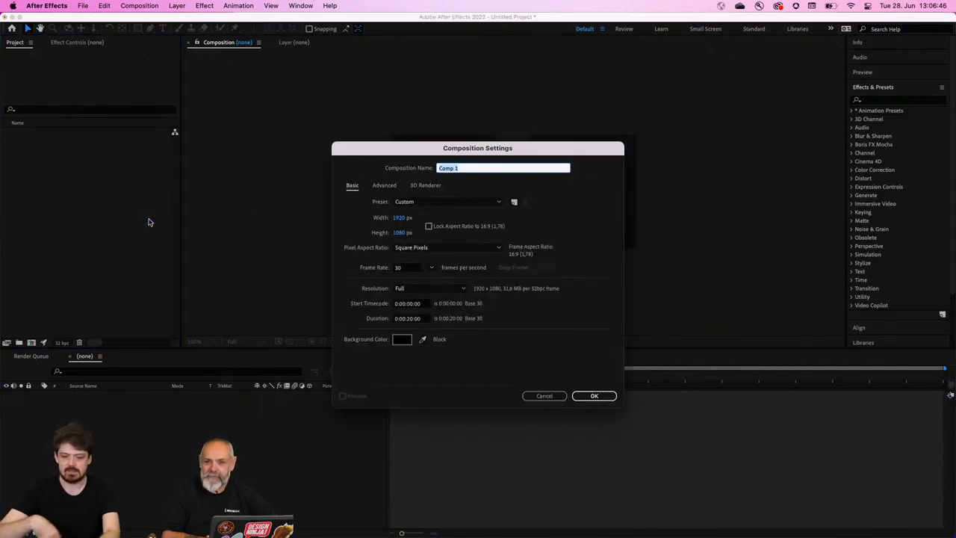
pyautogui.write('Spr')
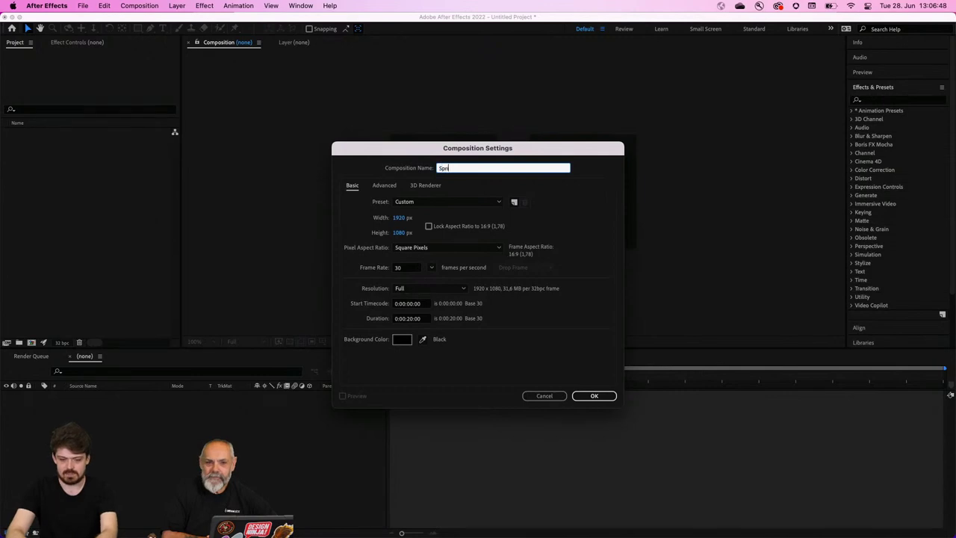
pyautogui.write('ral')
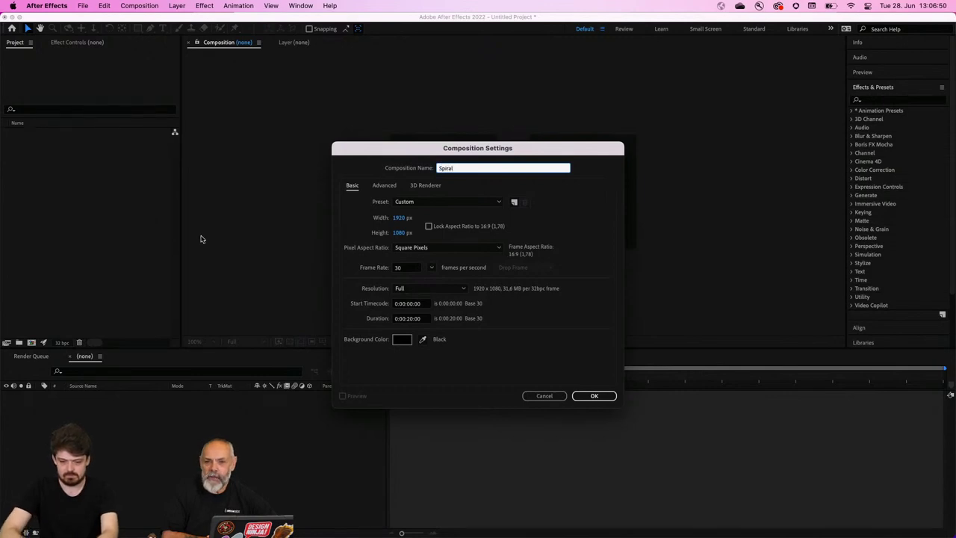
pyautogui.click(606, 395)
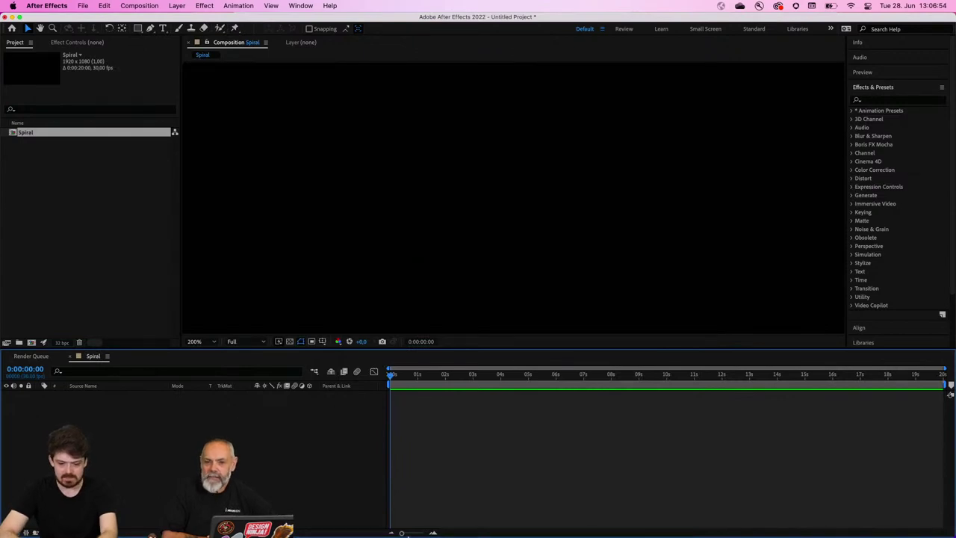
# Step: Import mnemonicIcons.ai from the 06_22_AdobeRoyale folder as a Composition with footage dimensions set to Layer Size
pyautogui.moveTo(407, 535)
pyautogui.click(277, 517)
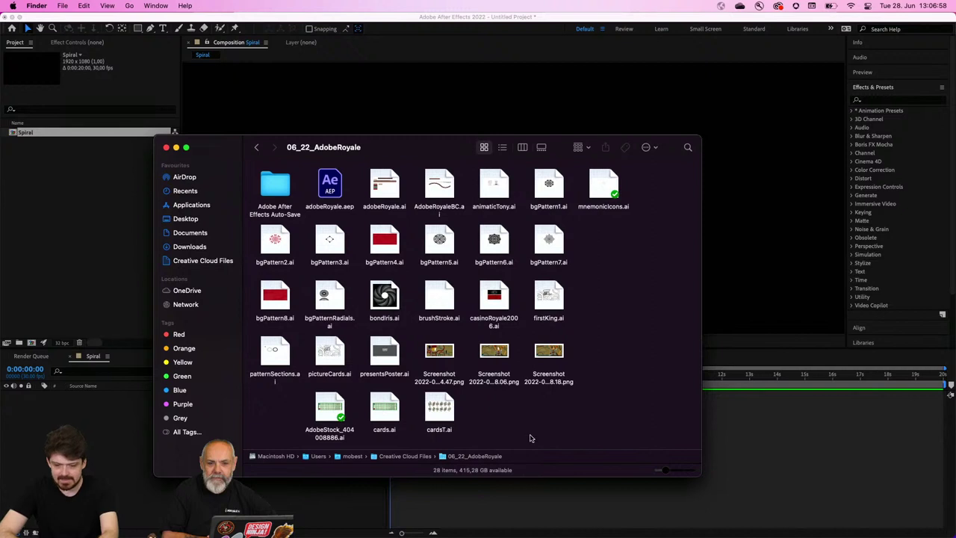
pyautogui.moveTo(600, 196); pyautogui.dragTo(40, 260)
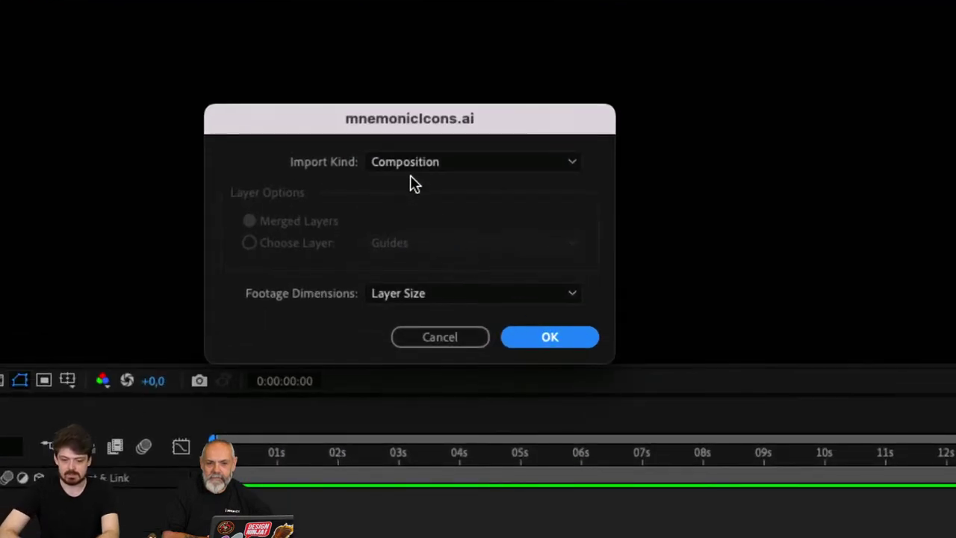
pyautogui.click(474, 243)
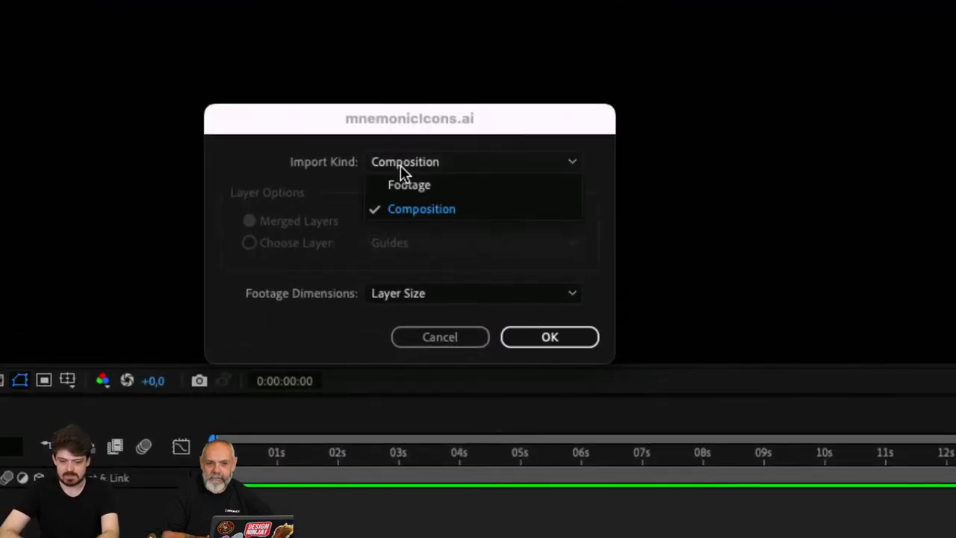
pyautogui.click(408, 209)
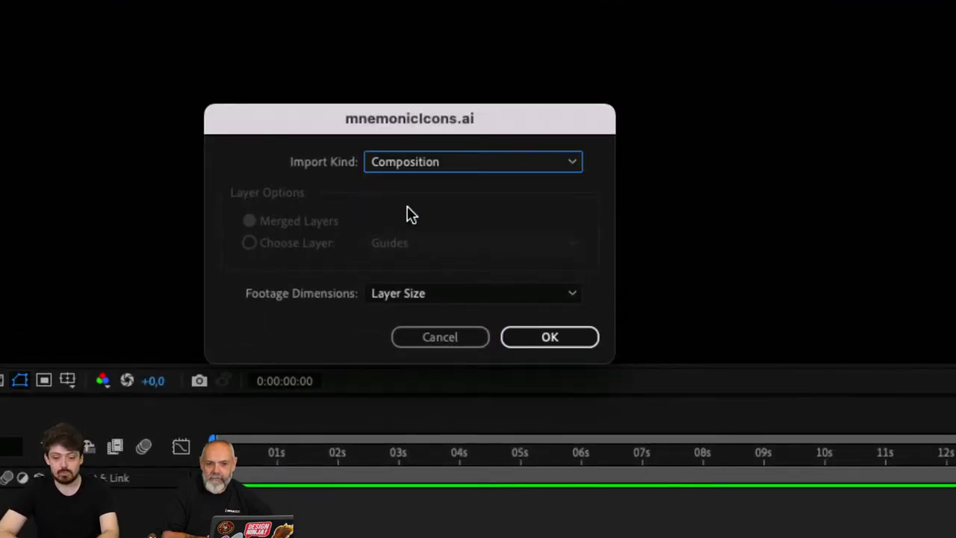
pyautogui.click(549, 337)
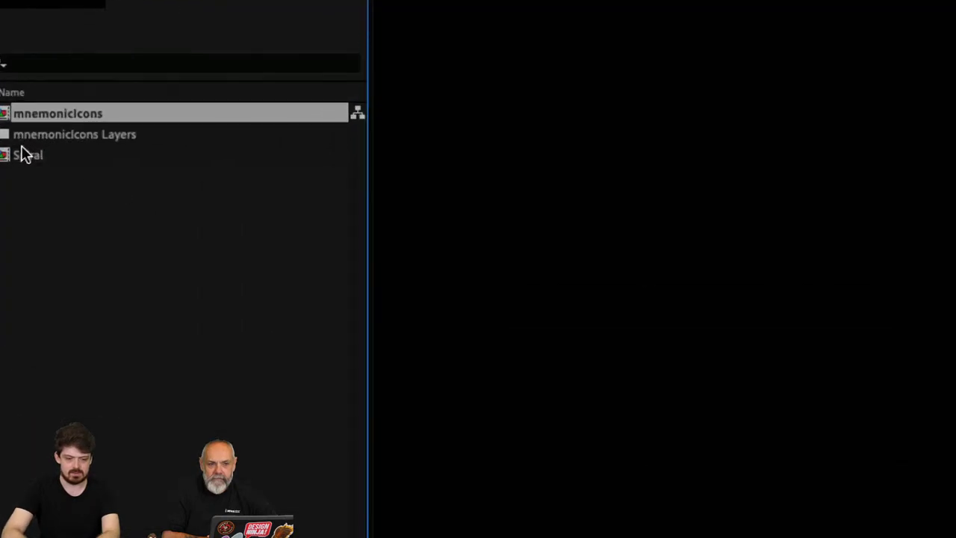
# Step: Add the AeIcon artwork from the mnemonicIcons Layers folder to the Spiral composition and display it at 50% magnification
pyautogui.click(10, 136)
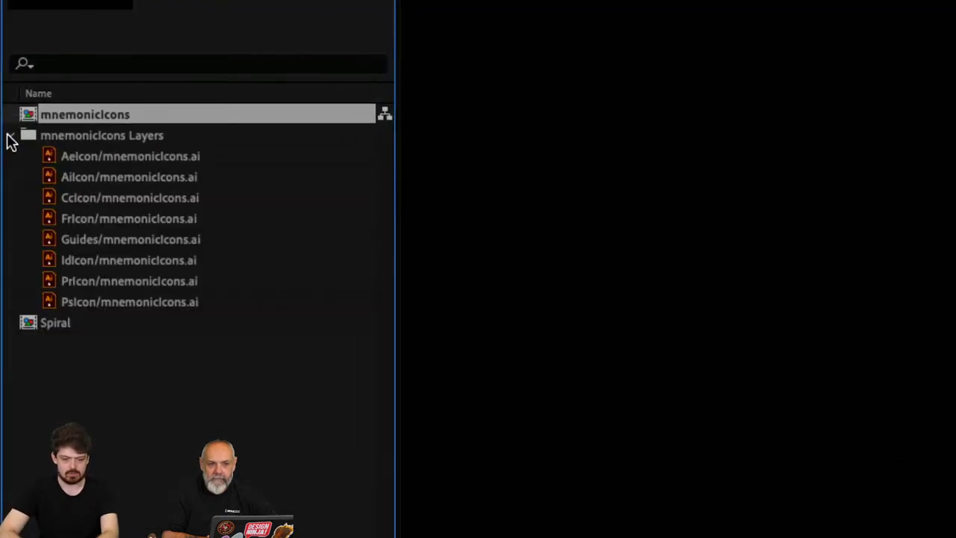
pyautogui.click(71, 155)
pyautogui.click(97, 302)
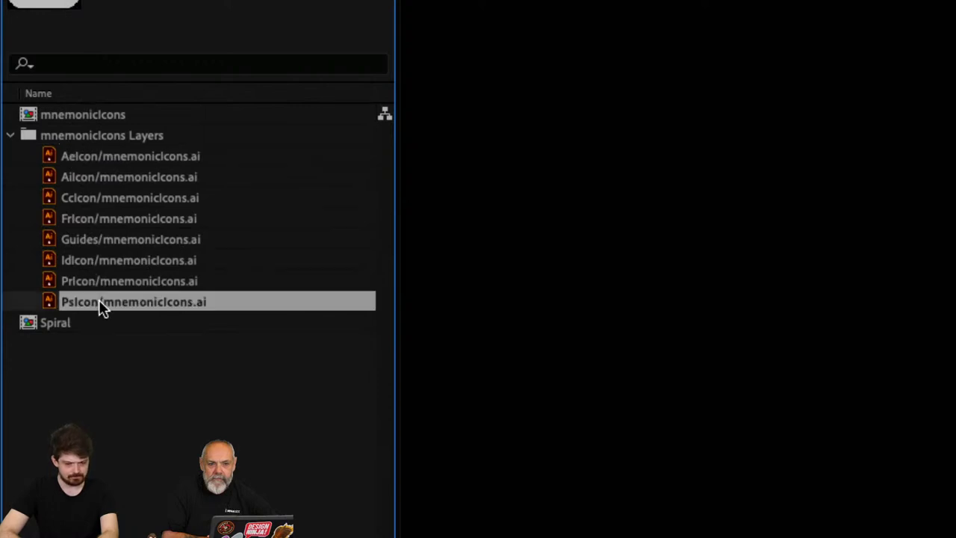
pyautogui.click(99, 160)
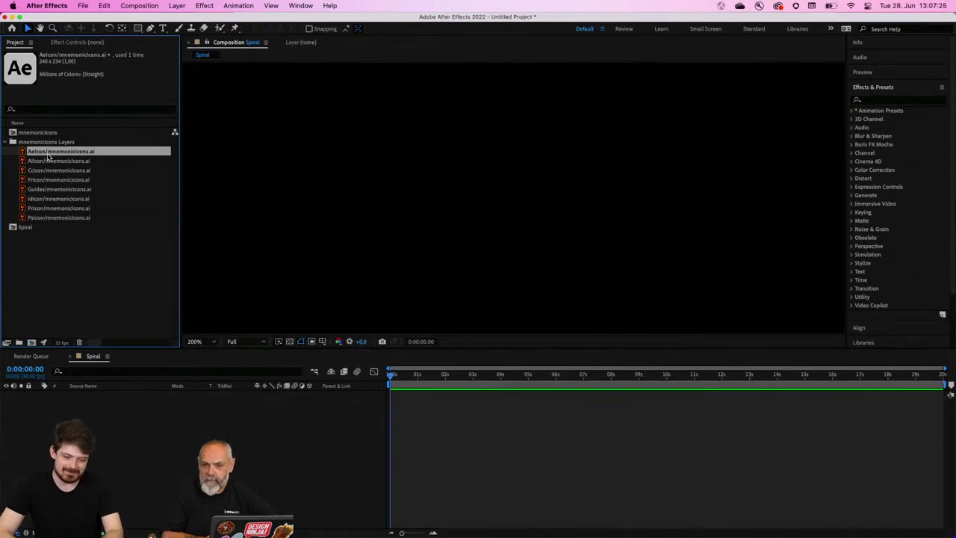
pyautogui.moveTo(48, 157); pyautogui.dragTo(72, 424)
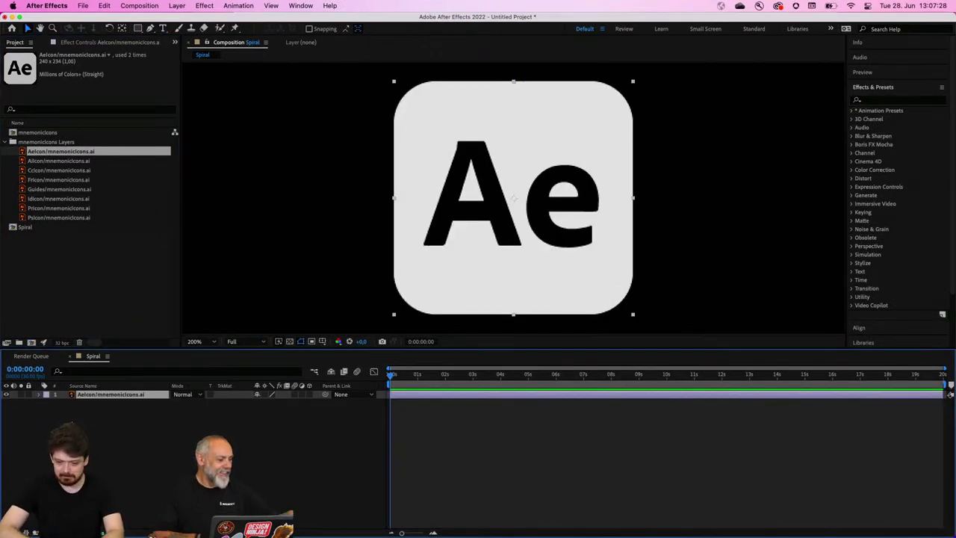
pyautogui.hotkey('shift', '/')
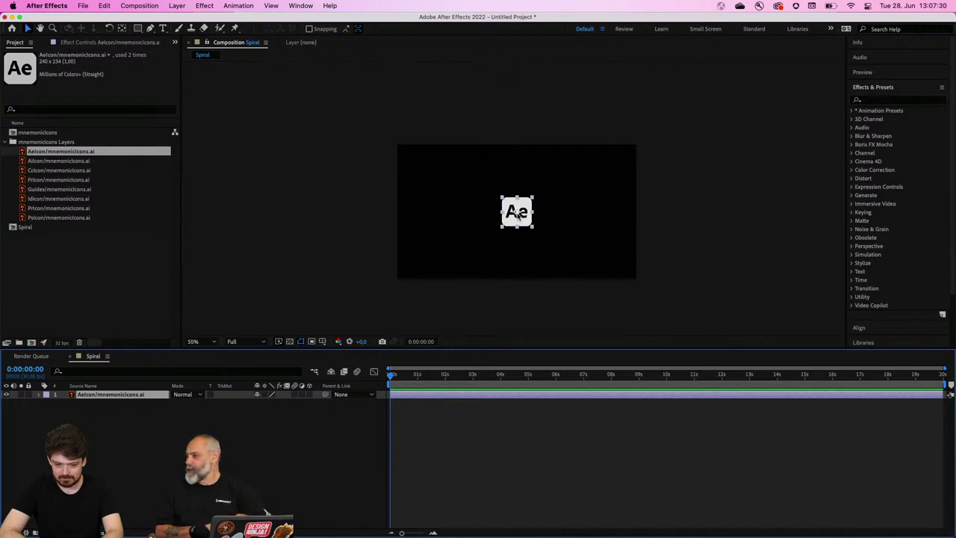
pyautogui.press('.')
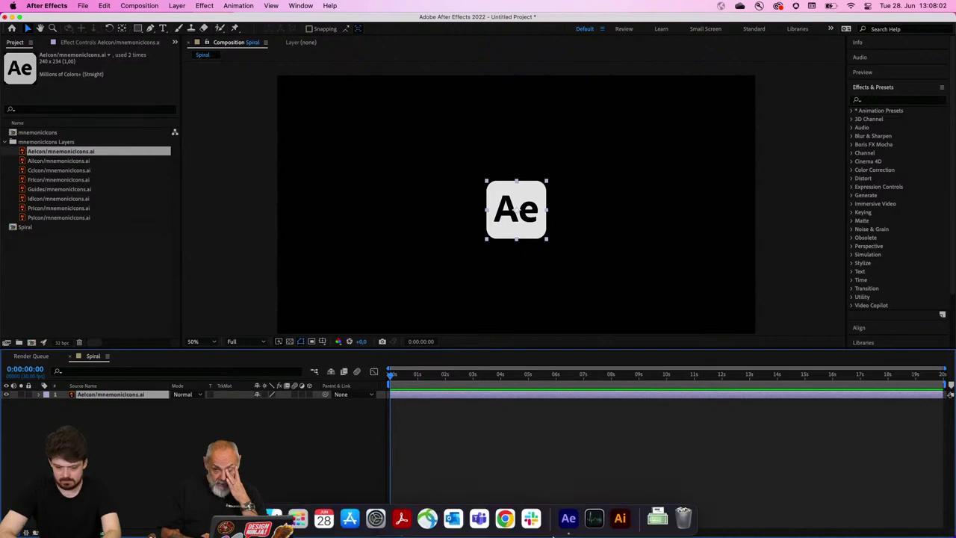
# Step: Look through the 06_22_AdobeRoyale folder in Finder and examine the spiral of clubs in casinoRoyale2006.ai in Illustrator
pyautogui.click(274, 517)
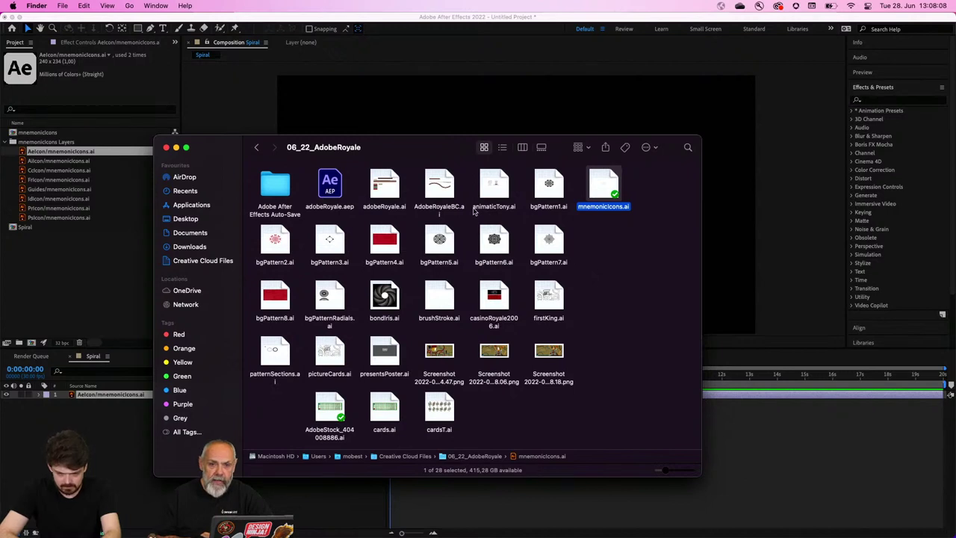
pyautogui.press('c')
pyautogui.press('f')
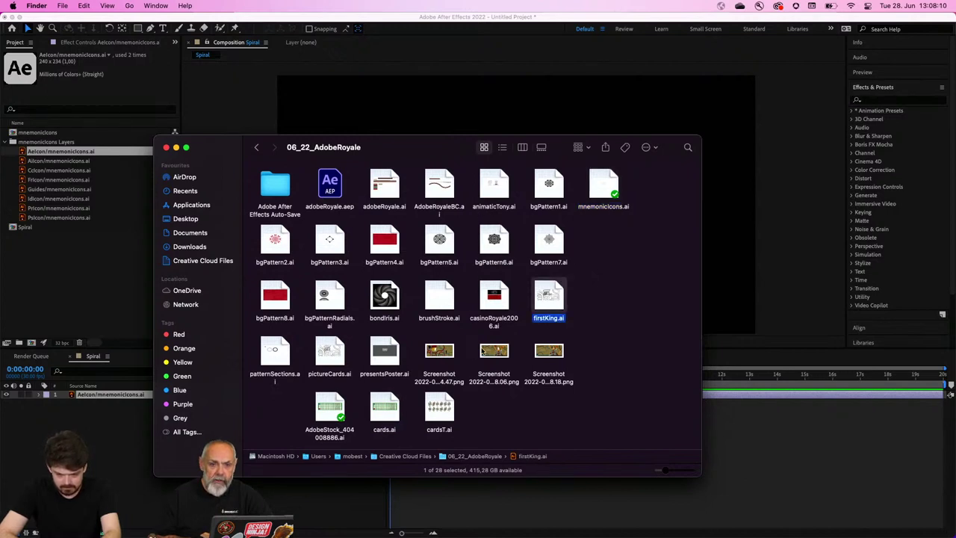
pyautogui.click(564, 277)
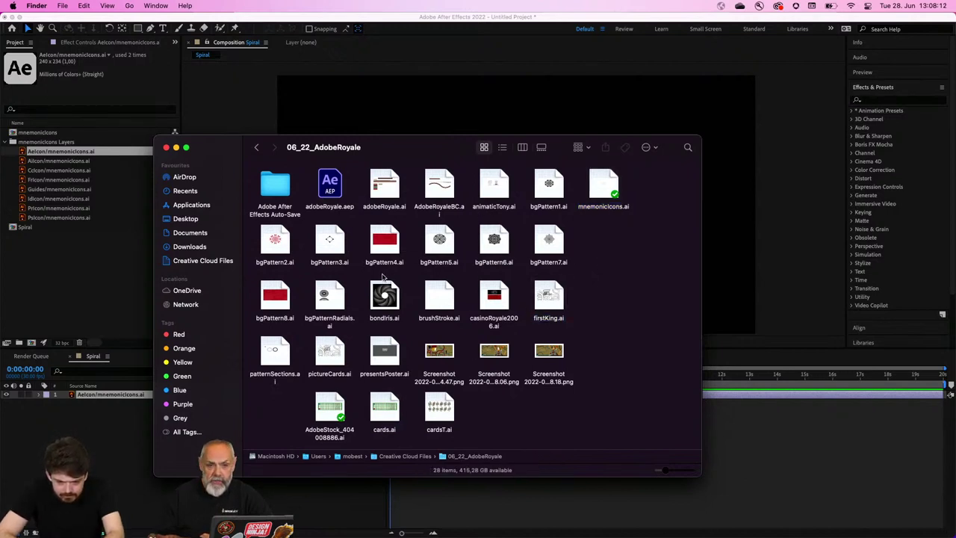
pyautogui.press('c')
pyautogui.press('f')
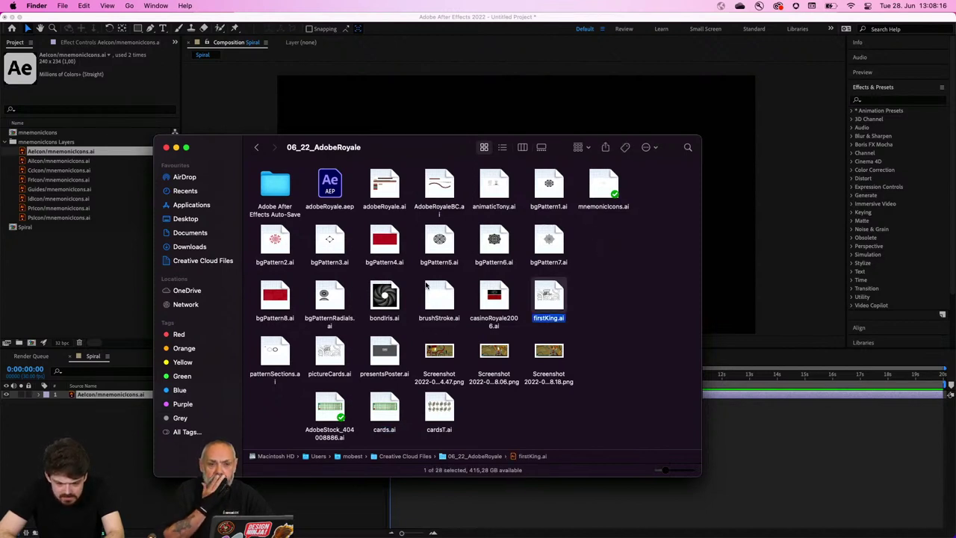
pyautogui.click(597, 293)
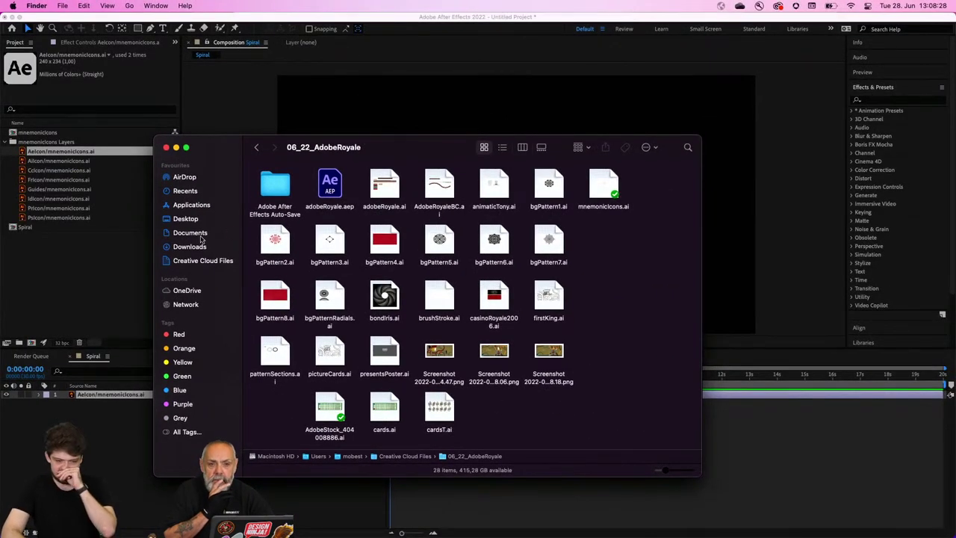
pyautogui.click(102, 285)
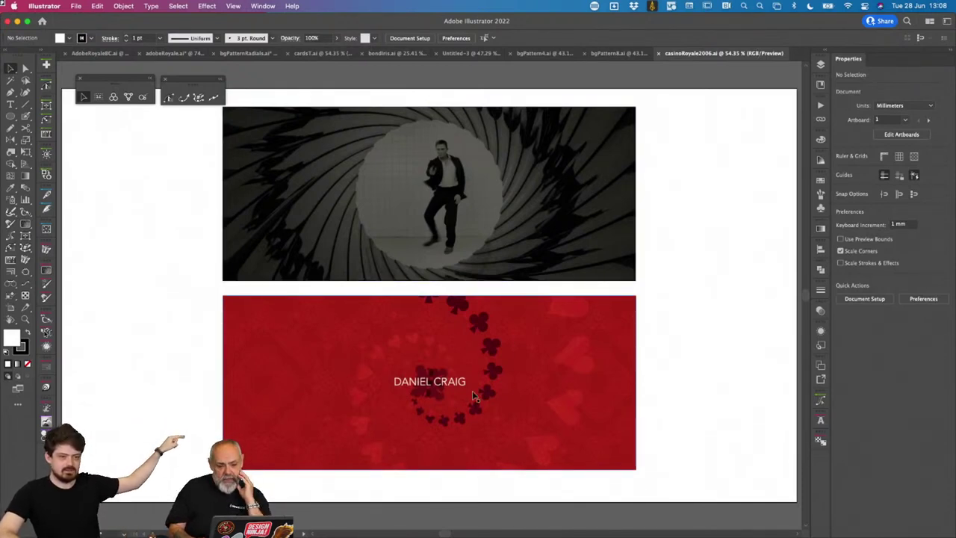
pyautogui.click(500, 372)
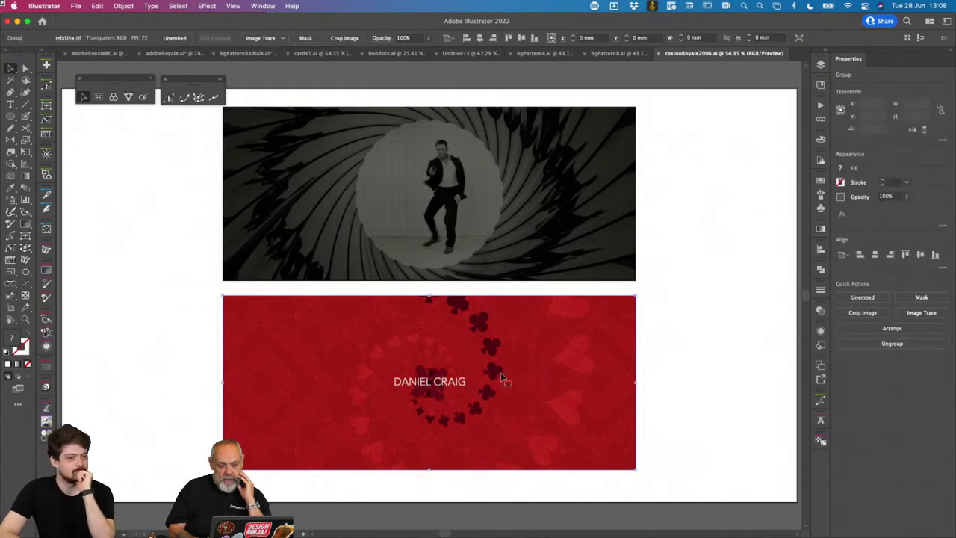
pyautogui.hscroll(10, 500, 371)
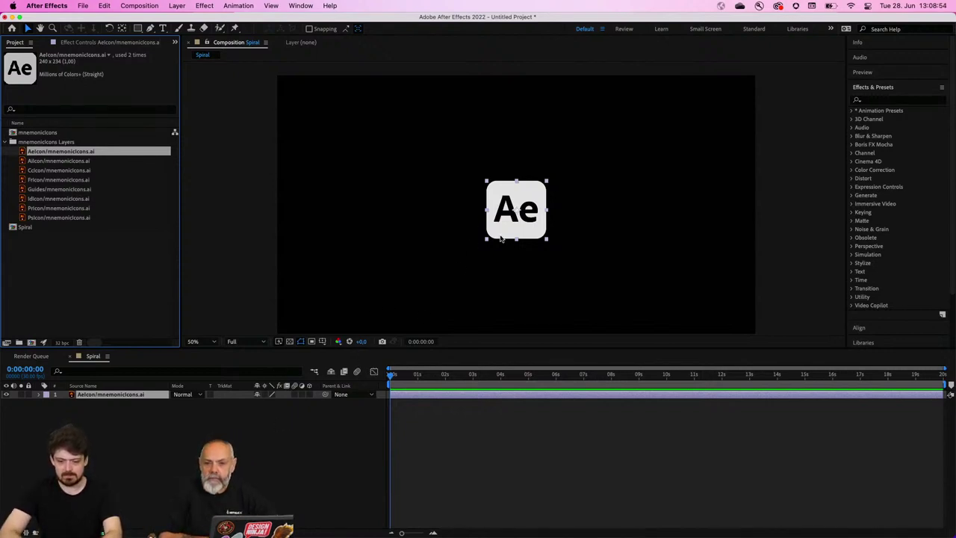
# Step: Move the Ae icon straight up from the composition's center and place its anchor point below the icon with the Pan Behind tool
pyautogui.click(518, 223)
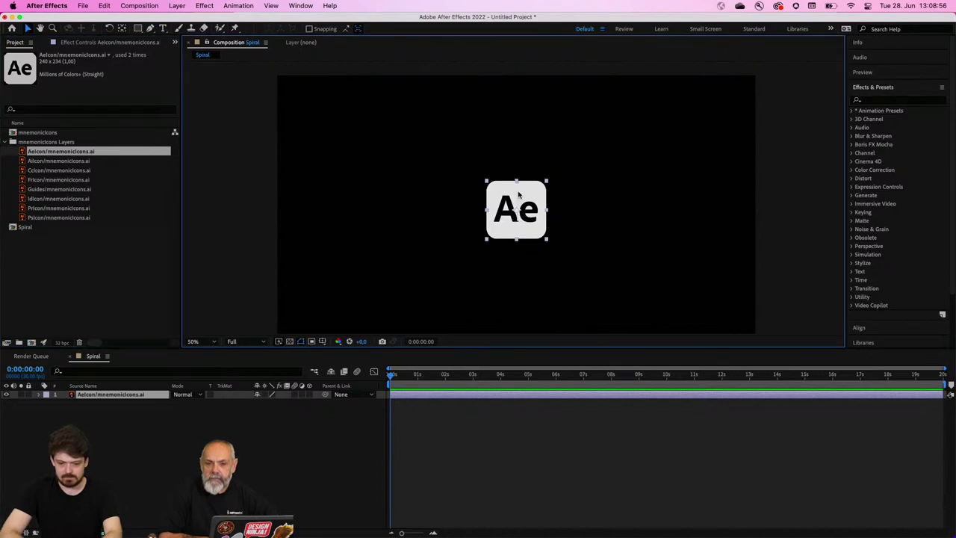
pyautogui.moveTo(519, 193); pyautogui.dragTo(521, 144)
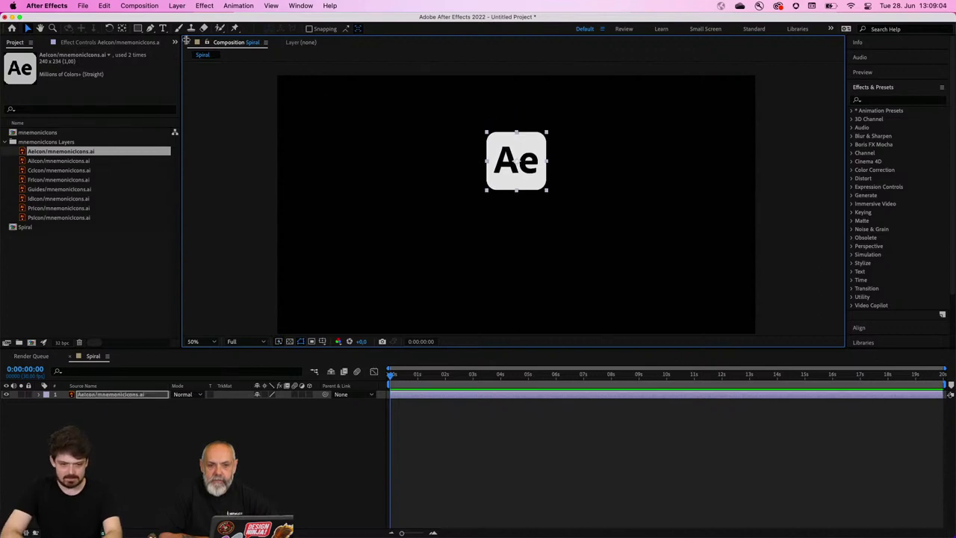
pyautogui.click(123, 30)
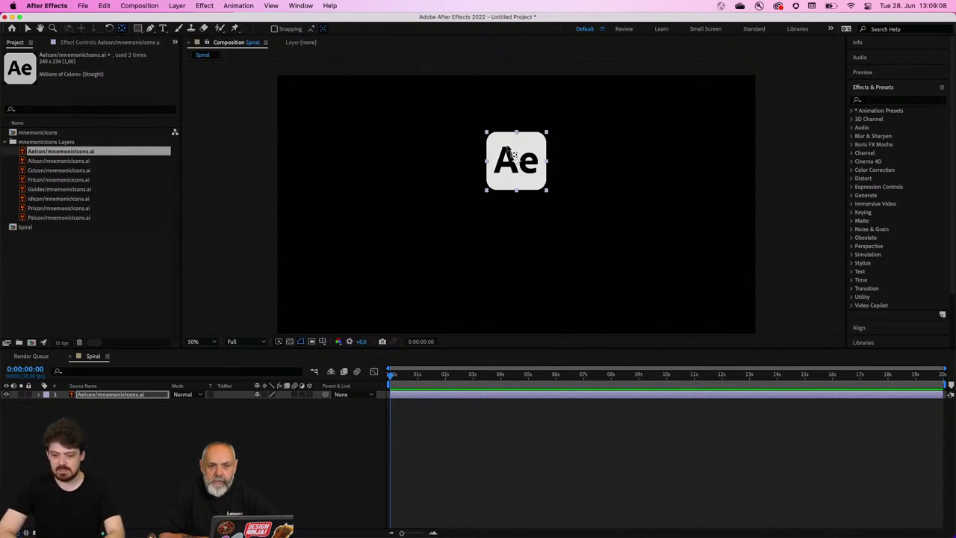
pyautogui.moveTo(516, 166); pyautogui.dragTo(516, 234)
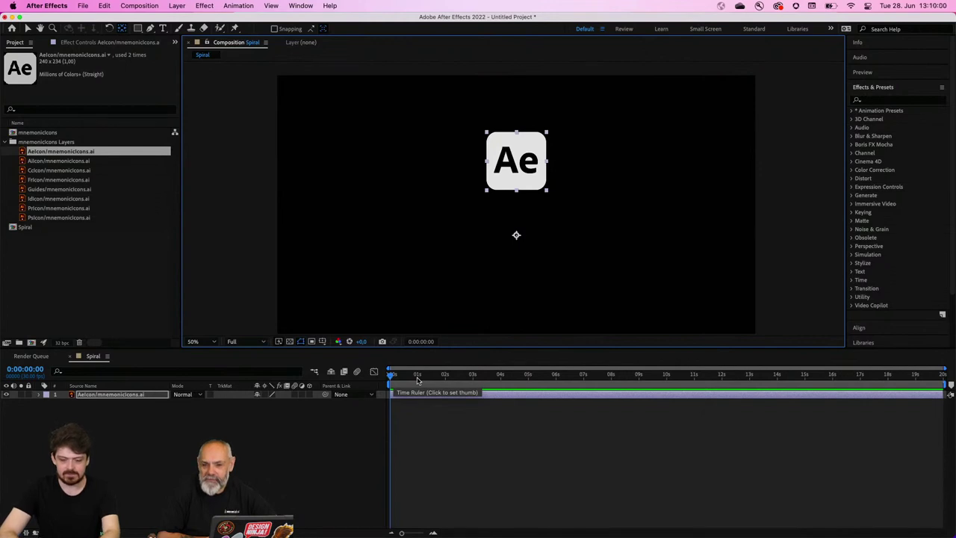
# Step: Enable scale keyframing for the AeIcon layer at 0:00:00:00 and set its scale to 14%
pyautogui.press('s')
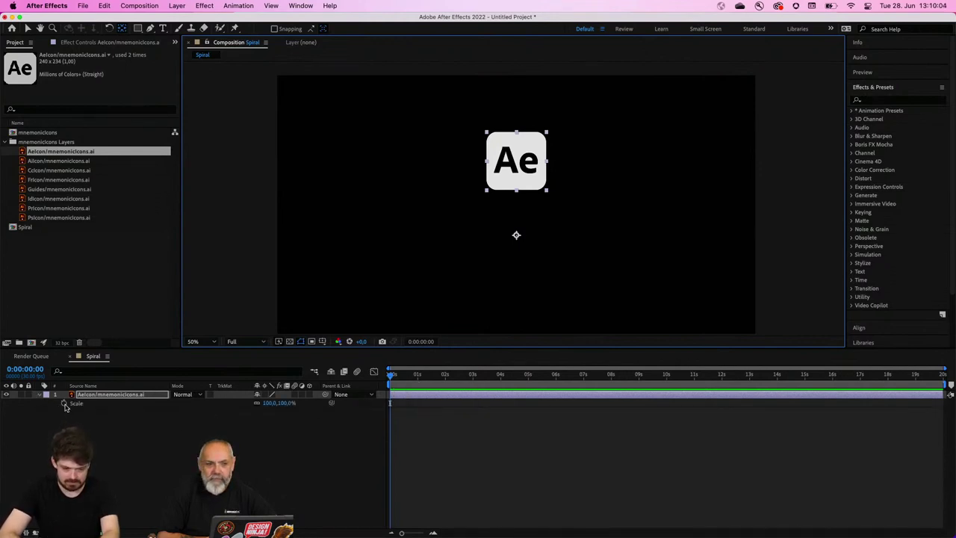
pyautogui.click(65, 403)
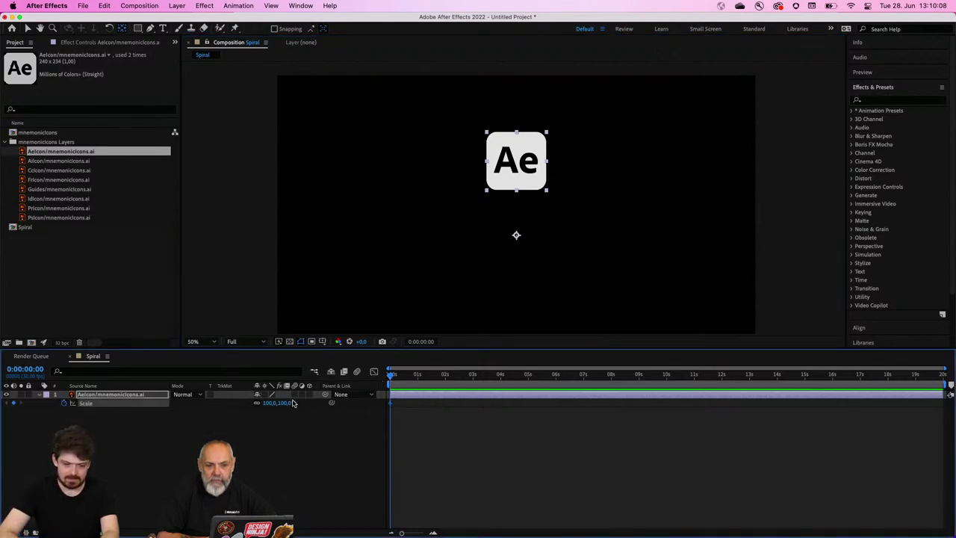
pyautogui.moveTo(292, 405); pyautogui.dragTo(237, 401)
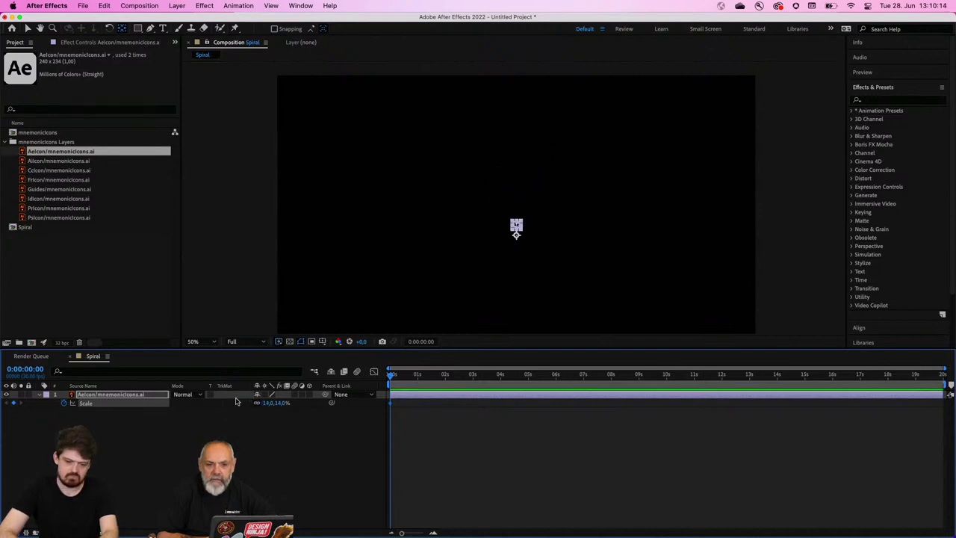
# Step: Keyframe the AeIcon layer's scale at 102% at 0:00:02:29 and apply Easy Ease to both scale keyframes
pyautogui.moveTo(392, 373); pyautogui.dragTo(472, 374)
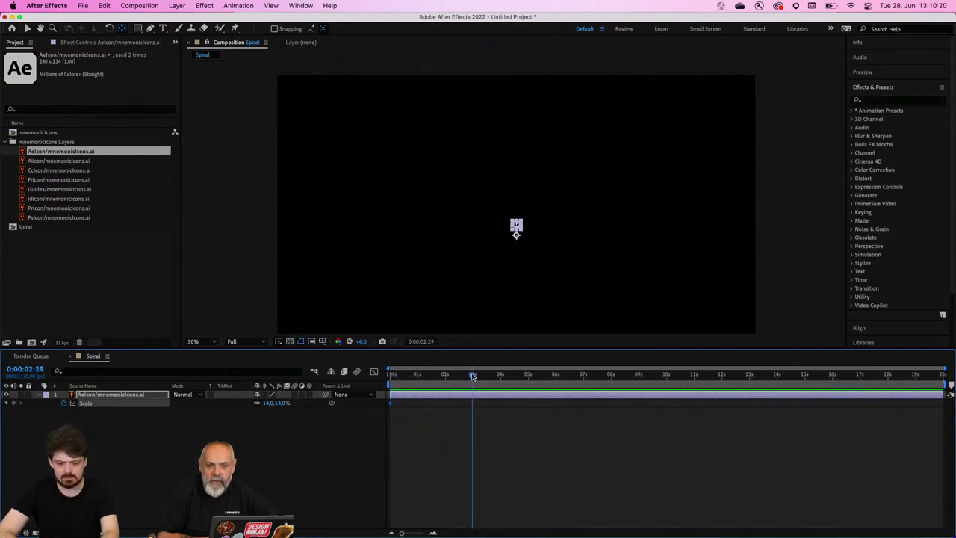
pyautogui.moveTo(276, 402); pyautogui.dragTo(322, 402)
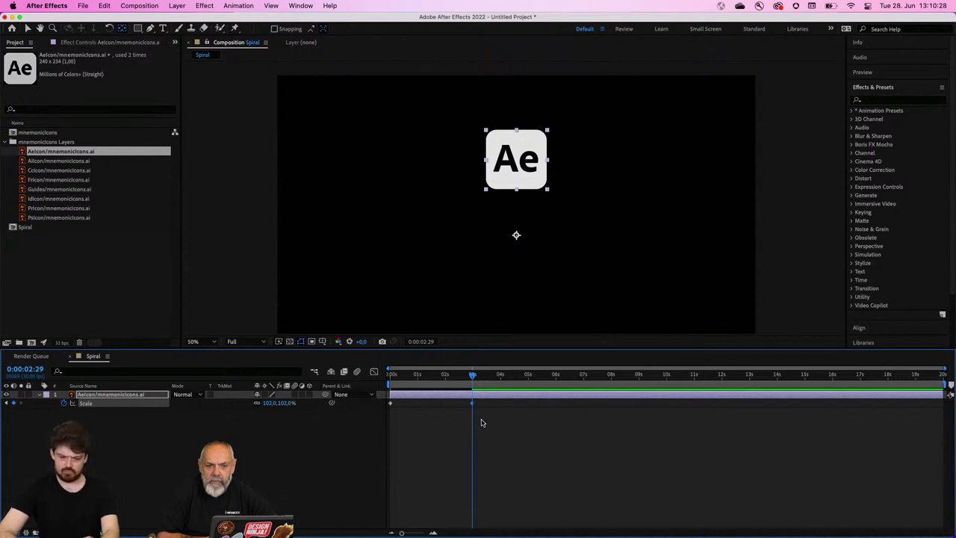
pyautogui.moveTo(486, 420); pyautogui.dragTo(388, 403)
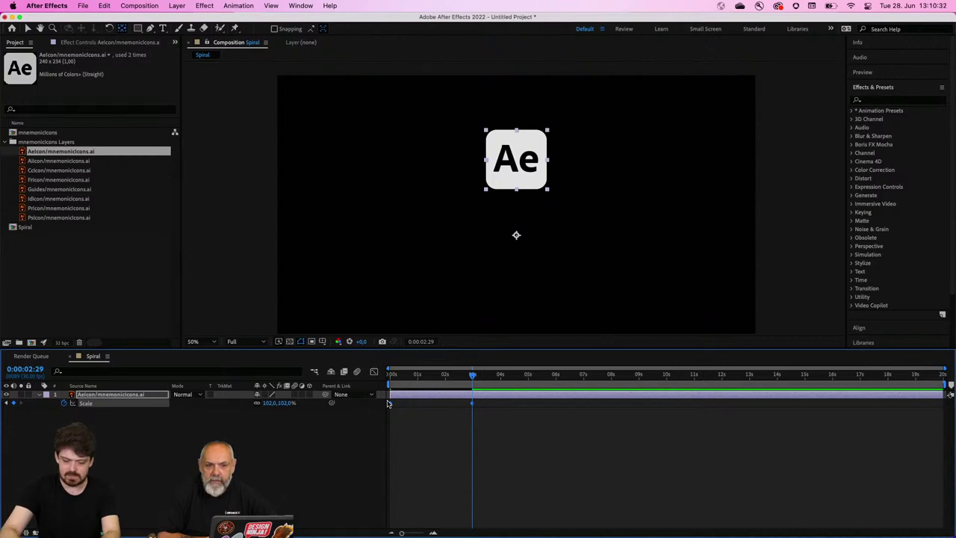
pyautogui.press('F9')
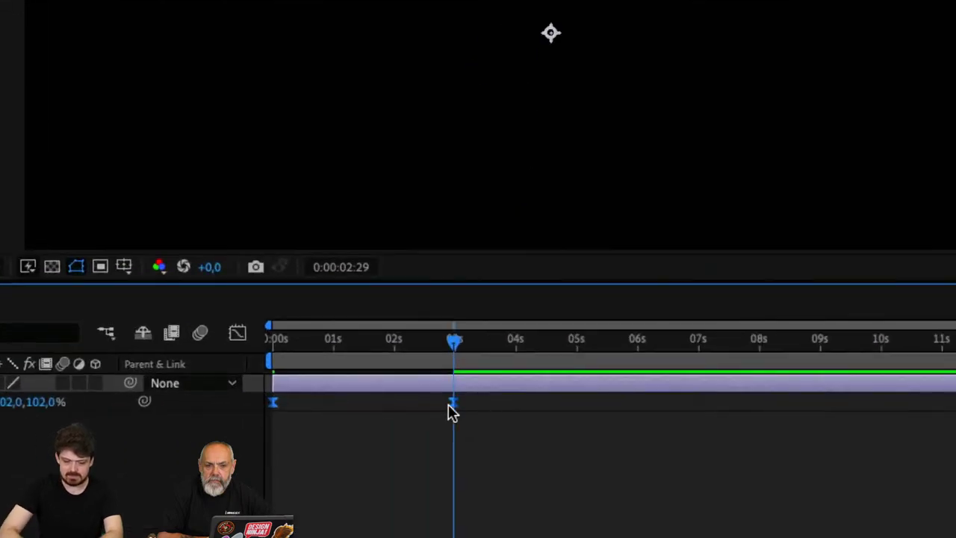
# Step: Play back the AeIcon layer's scale animation from the beginning of the Spiral composition
pyautogui.click(484, 411)
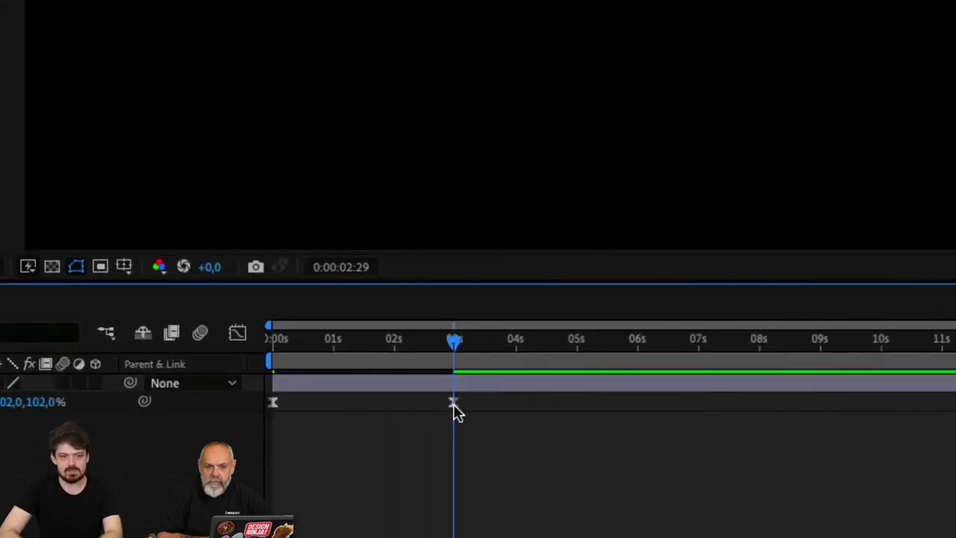
pyautogui.moveTo(453, 405)
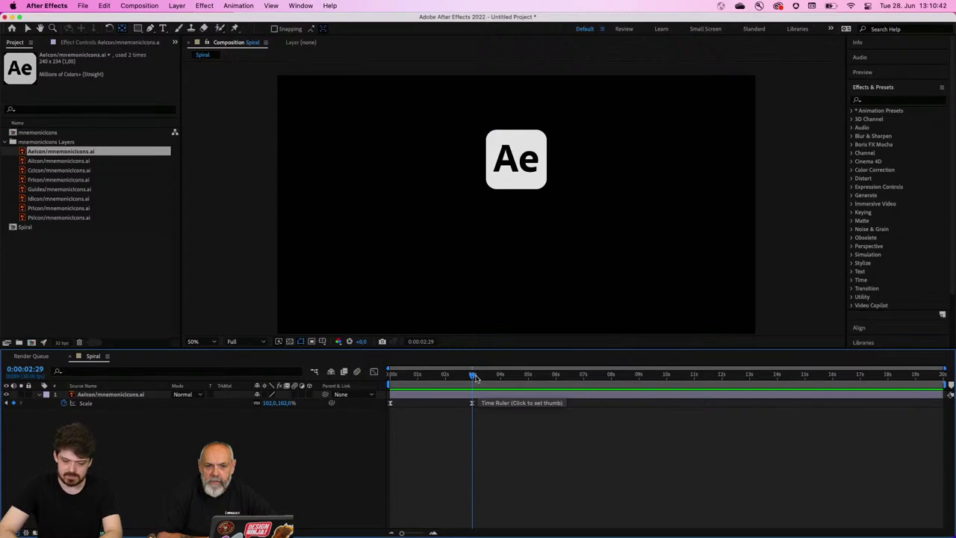
pyautogui.moveTo(476, 373); pyautogui.dragTo(345, 379)
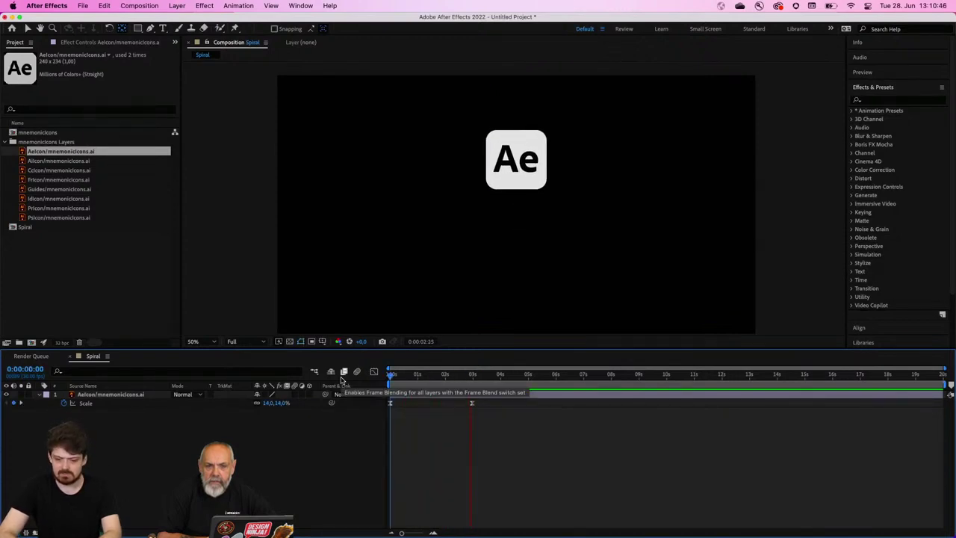
pyautogui.press('space')
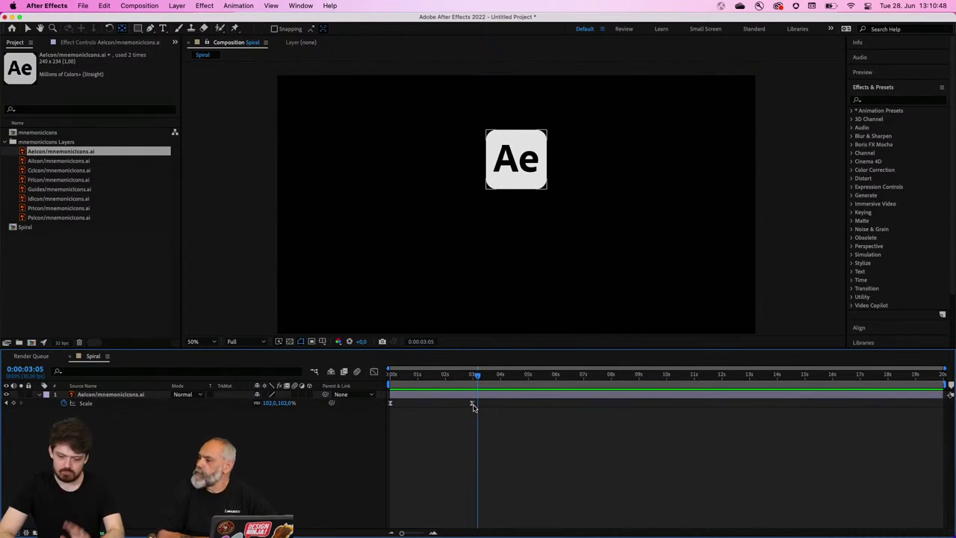
pyautogui.moveTo(473, 377); pyautogui.dragTo(389, 377)
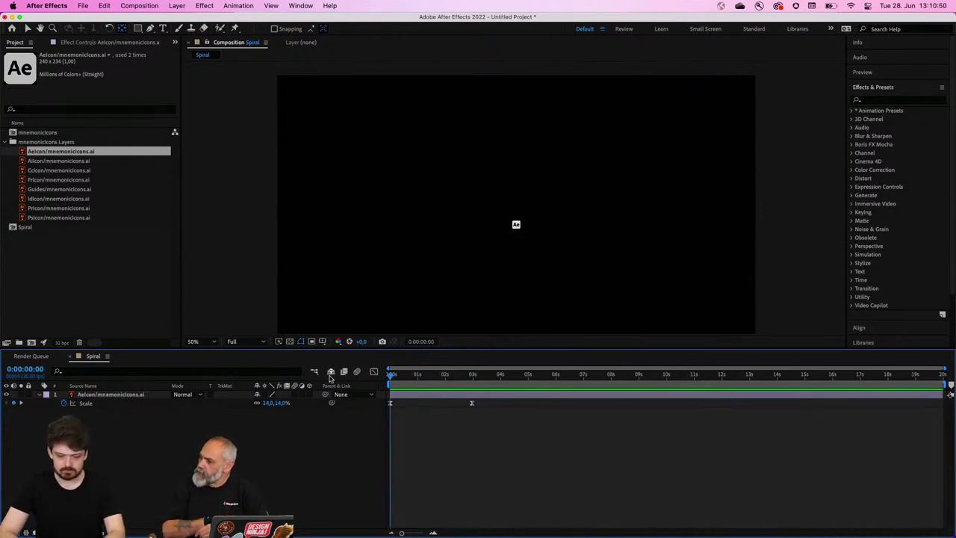
# Step: Keyframe the AeIcon layer's opacity at 0% at both 0:00:00:00 and 0:00:02:29, matching the times of the scale keyframes
pyautogui.click(125, 395)
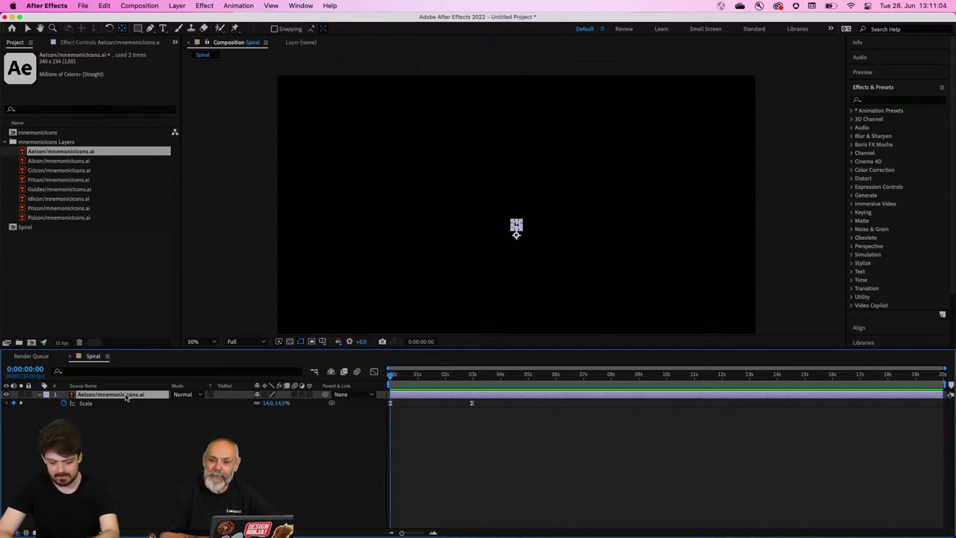
pyautogui.press('t')
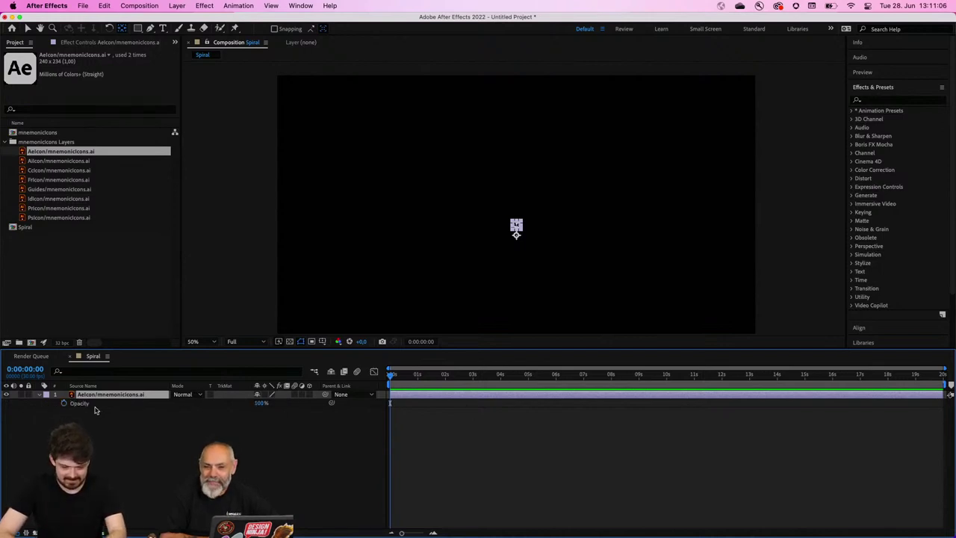
pyautogui.write('0')
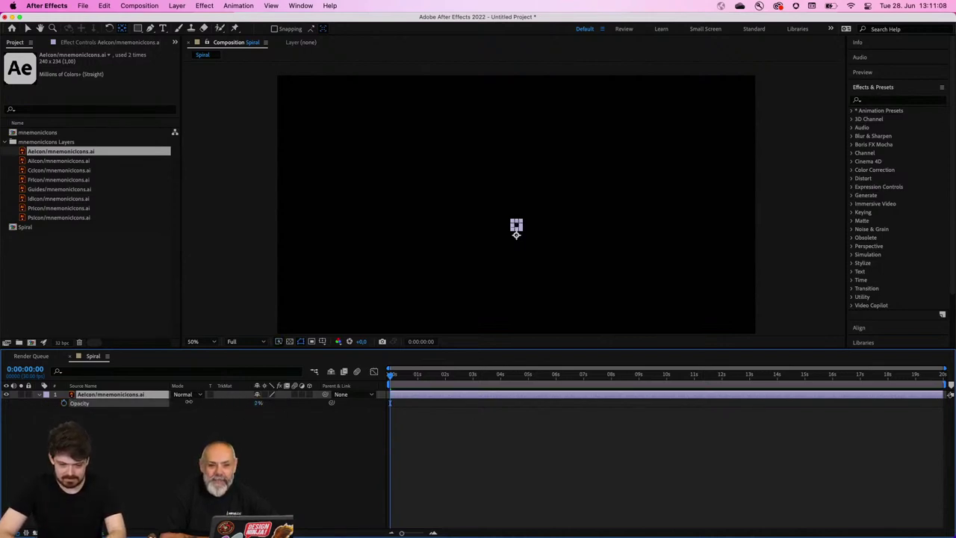
pyautogui.press('Return')
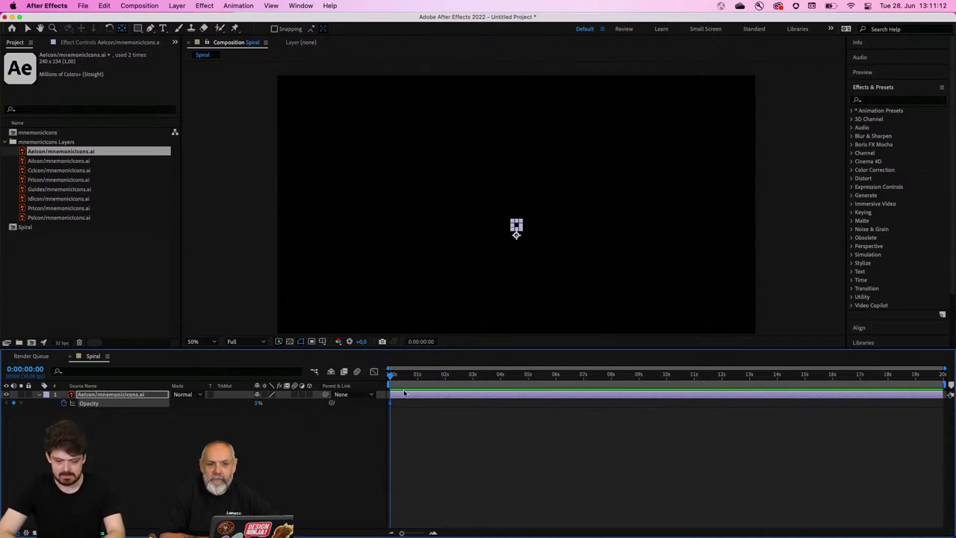
pyautogui.hotkey('alt', 'shift', 's')
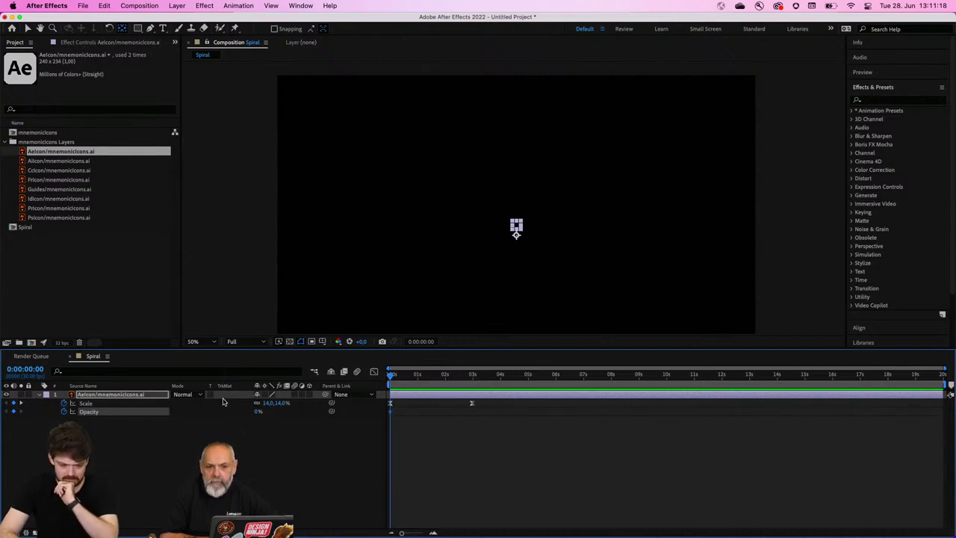
pyautogui.click(22, 404)
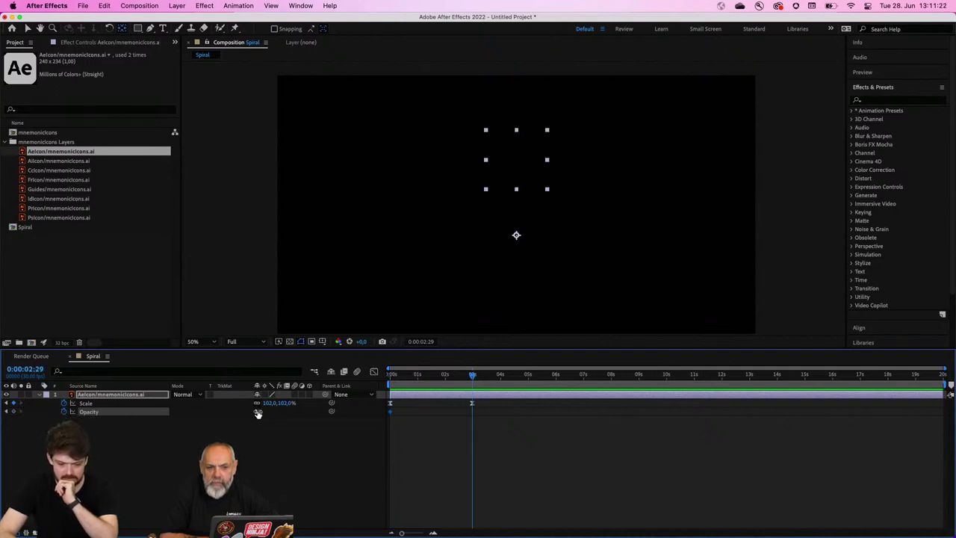
pyautogui.click(13, 412)
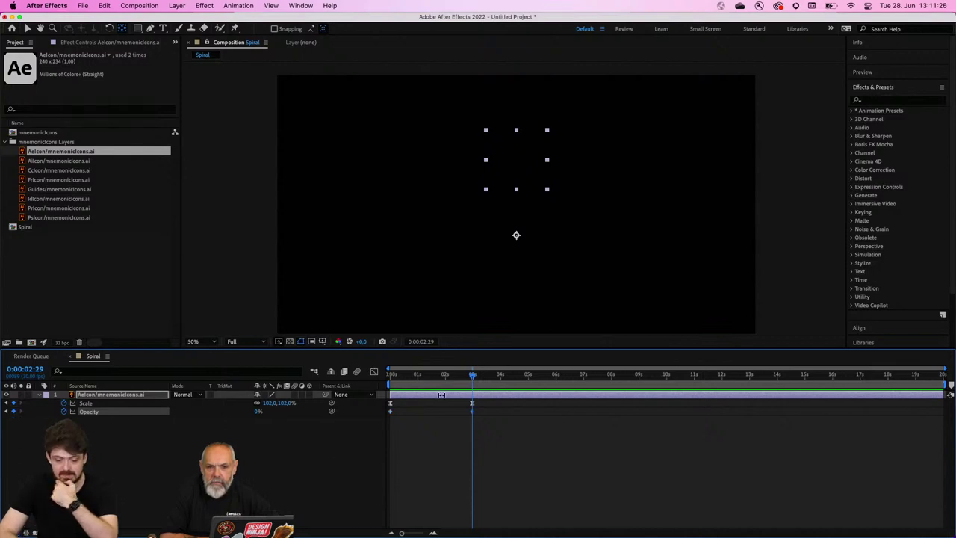
# Step: Keyframe the AeIcon layer's opacity at 100% at 0:00:00:16 and apply Easy Ease to all three opacity keyframes
pyautogui.moveTo(462, 377); pyautogui.dragTo(405, 375)
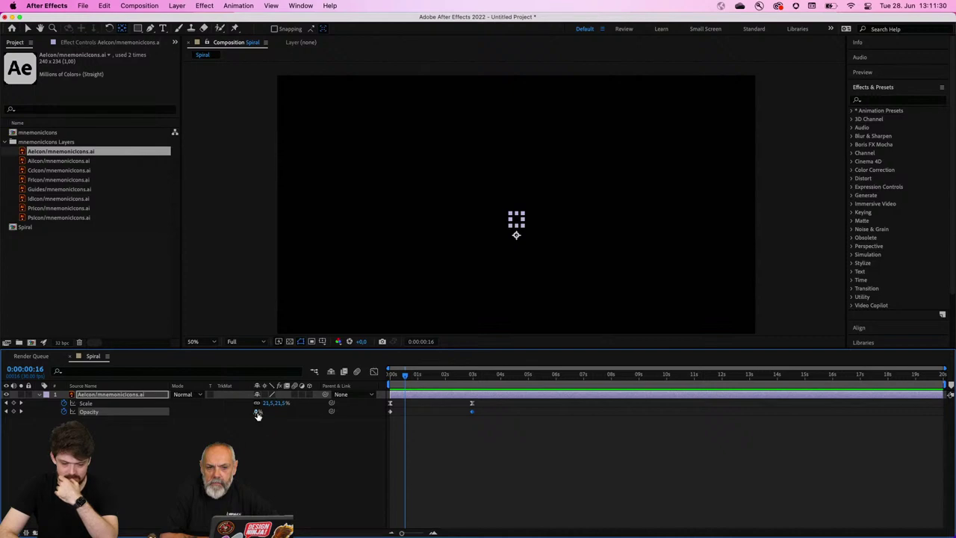
pyautogui.moveTo(257, 411); pyautogui.dragTo(261, 412)
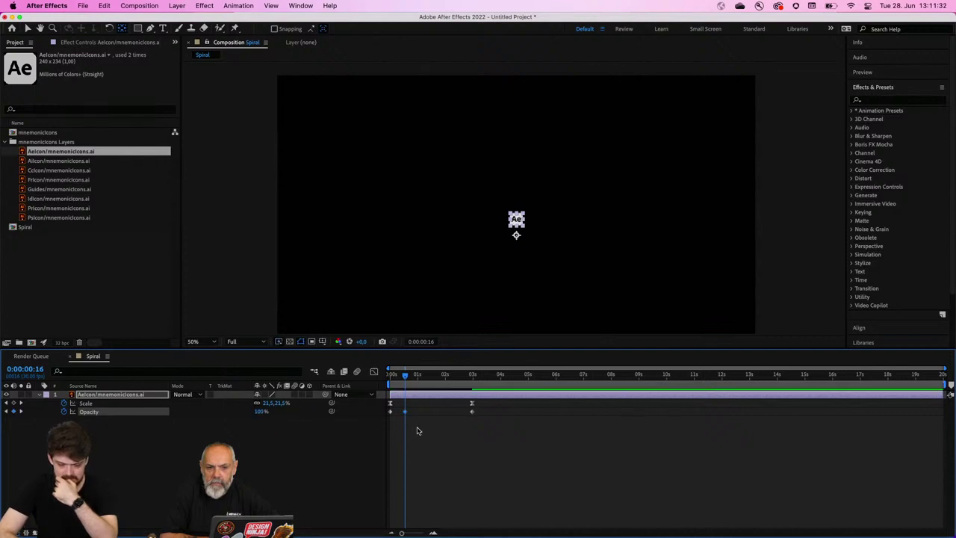
pyautogui.moveTo(495, 430); pyautogui.dragTo(379, 413)
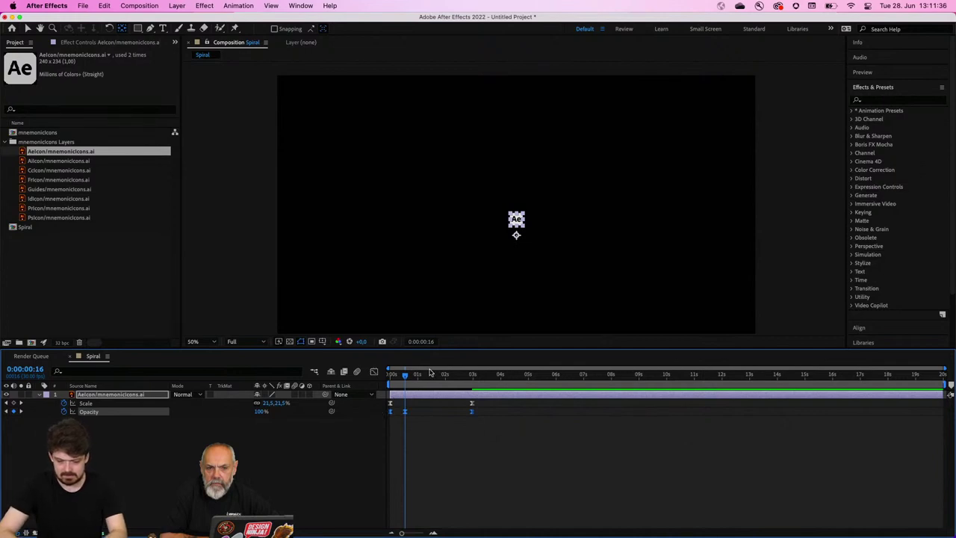
# Step: Play back and scrub through the Ae icon's combined scale and opacity animation from the beginning
pyautogui.moveTo(427, 375); pyautogui.dragTo(410, 377)
pyautogui.click(349, 474)
pyautogui.press('space')
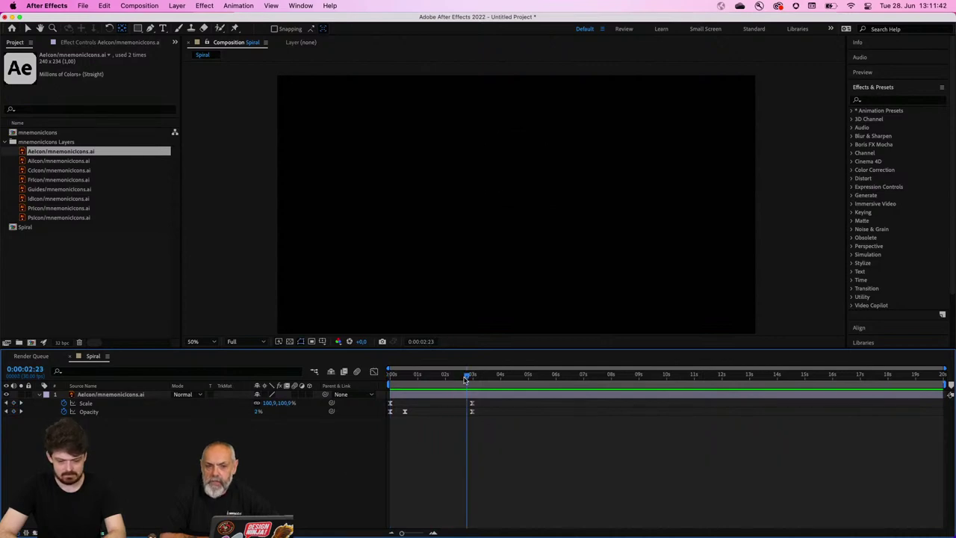
pyautogui.moveTo(463, 379); pyautogui.dragTo(390, 379)
pyautogui.press('space')
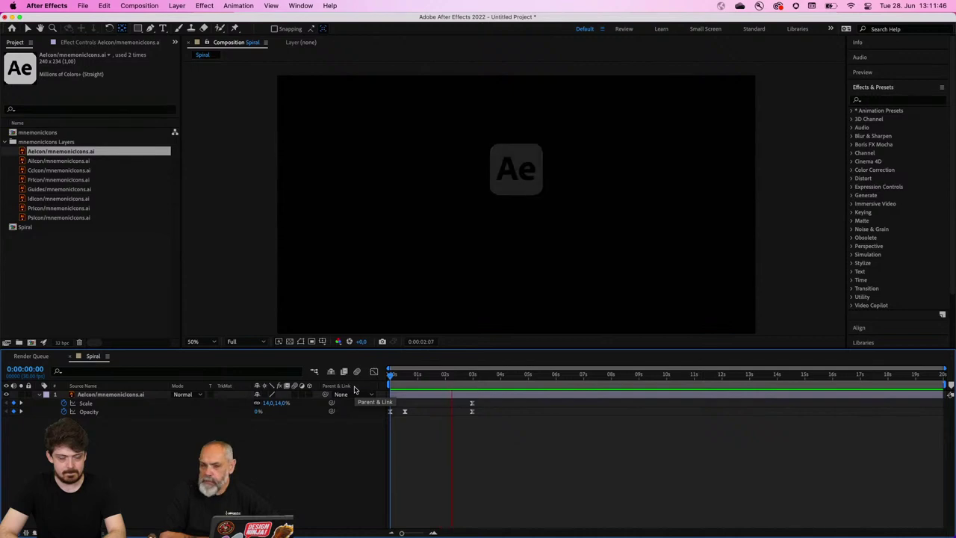
pyautogui.press('space')
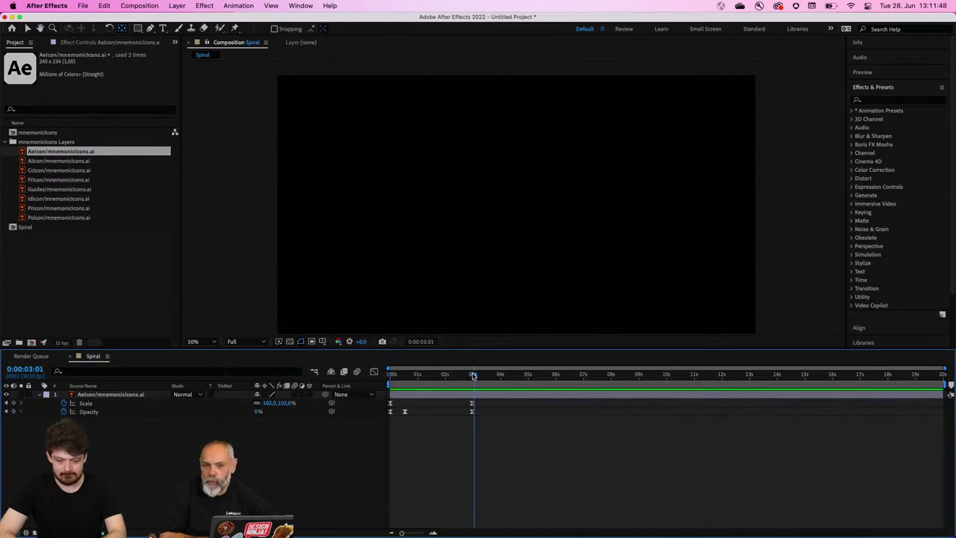
pyautogui.moveTo(474, 373); pyautogui.dragTo(420, 390)
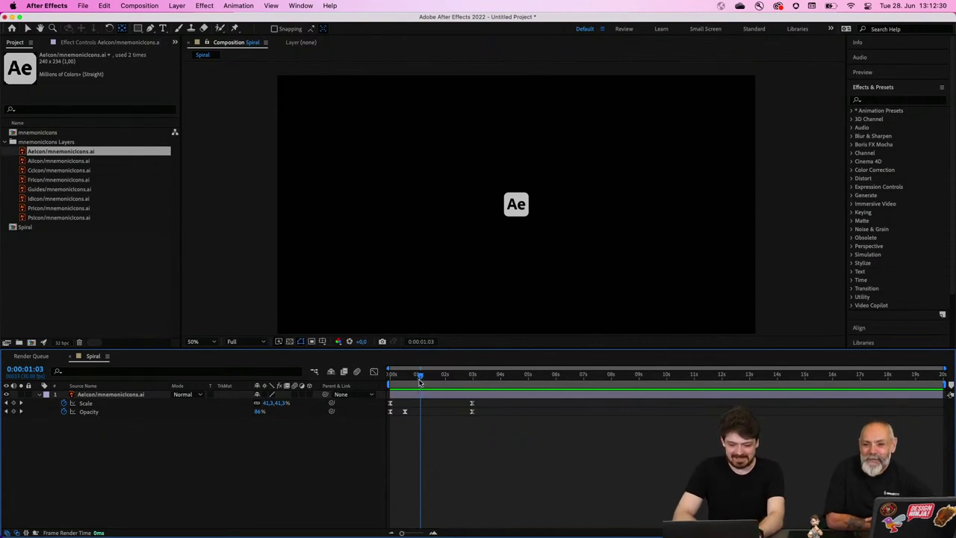
# Step: Duplicate the AeIcon layer and rotate the copy by 68° around its anchor point
pyautogui.click(108, 396)
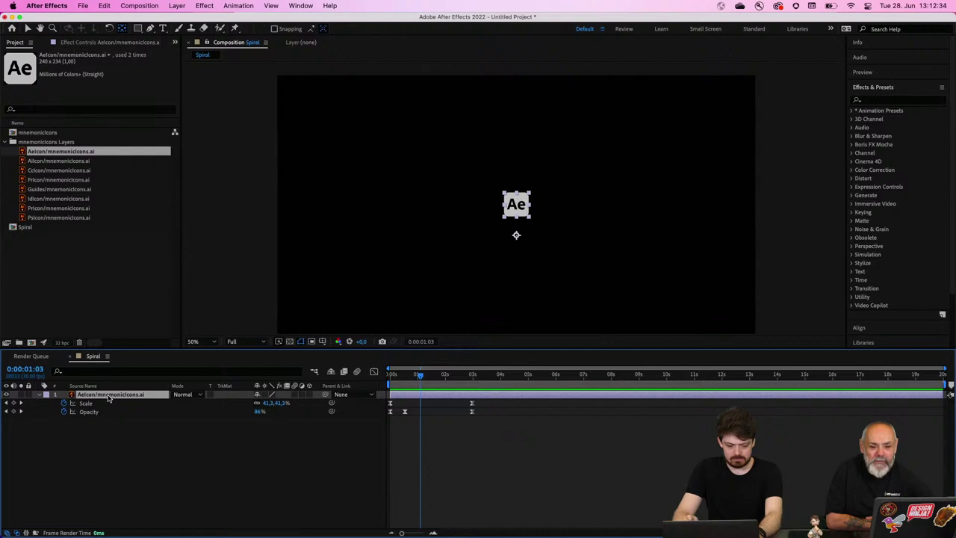
pyautogui.press('super+d')
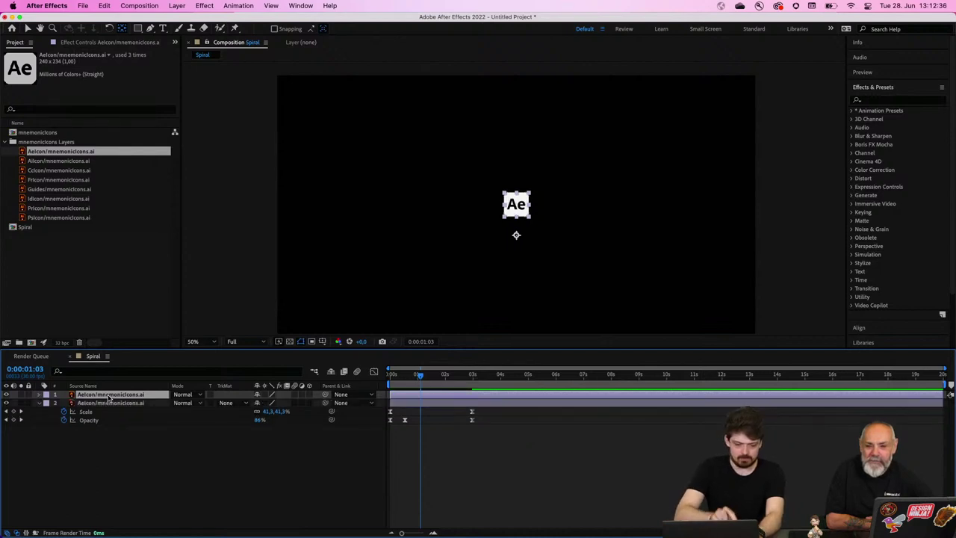
pyautogui.click(6, 394)
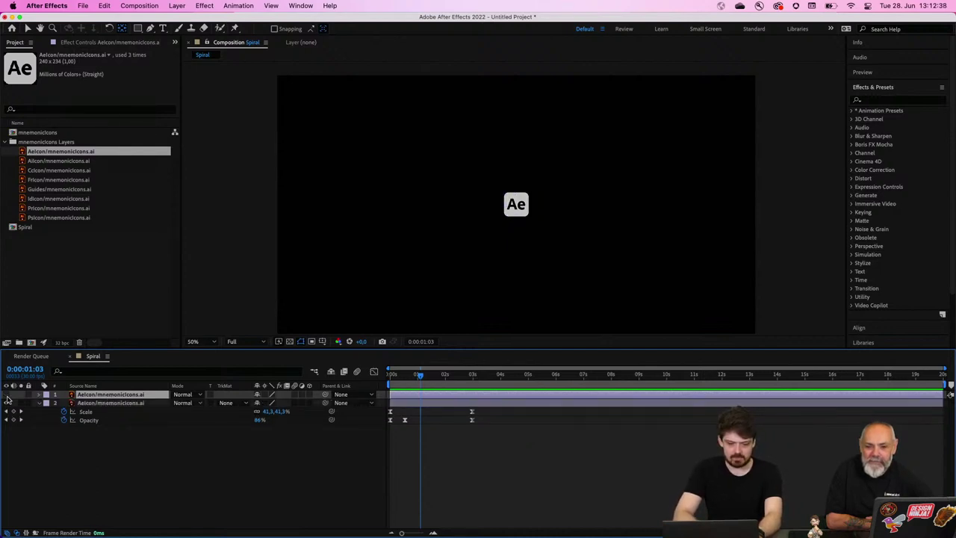
pyautogui.click(6, 394)
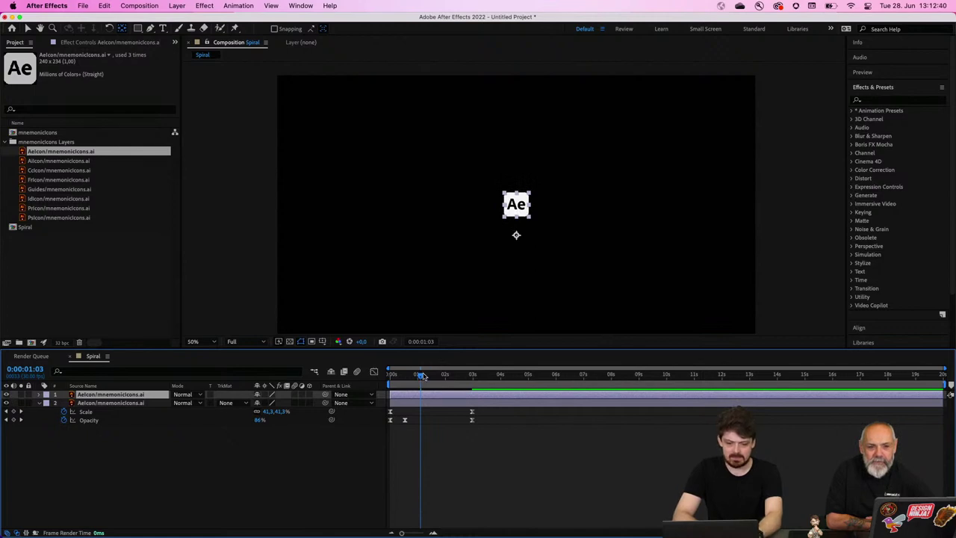
pyautogui.moveTo(421, 375)
pyautogui.mouseDown()
pyautogui.moveTo(388, 379)
pyautogui.moveTo(455, 378)
pyautogui.moveTo(409, 378)
pyautogui.mouseUp()
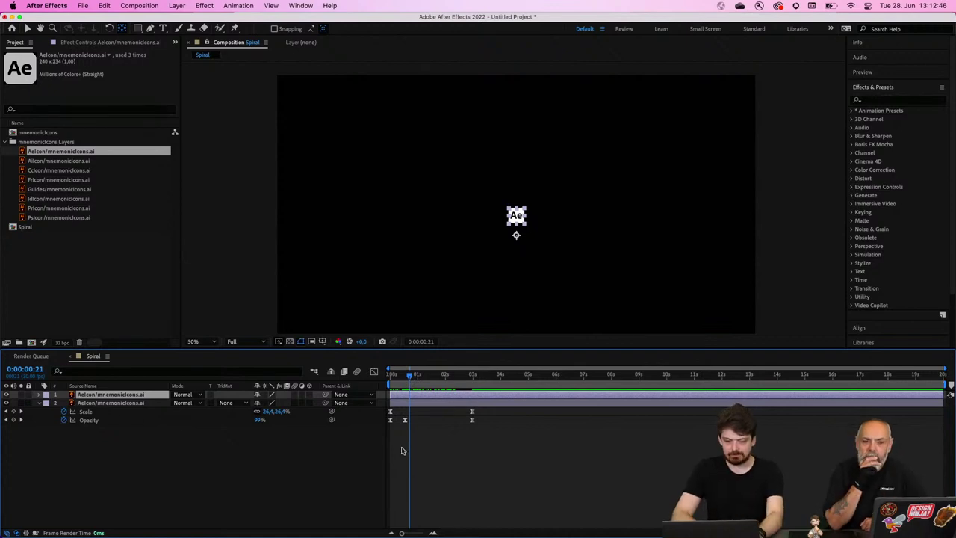
pyautogui.press('r')
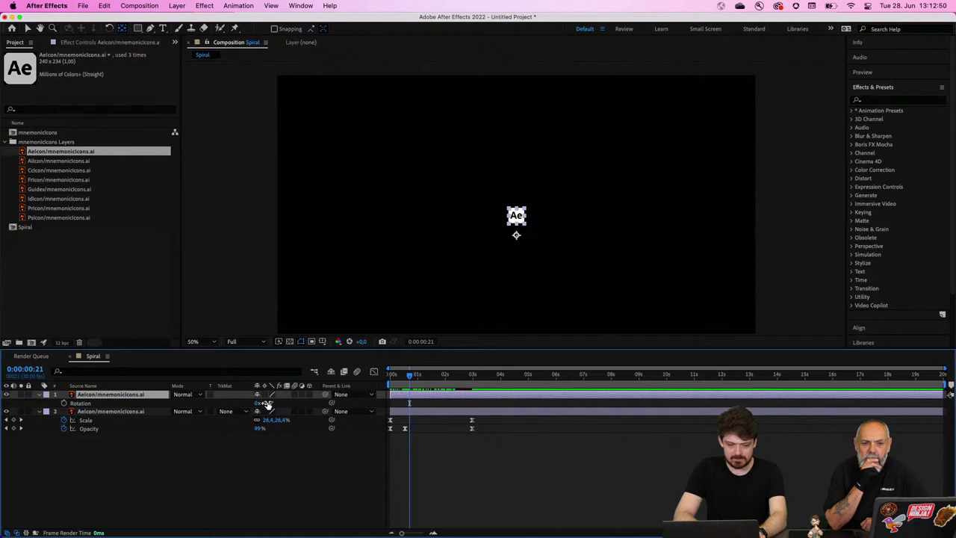
pyautogui.moveTo(263, 402); pyautogui.dragTo(341, 448)
pyautogui.click(341, 448)
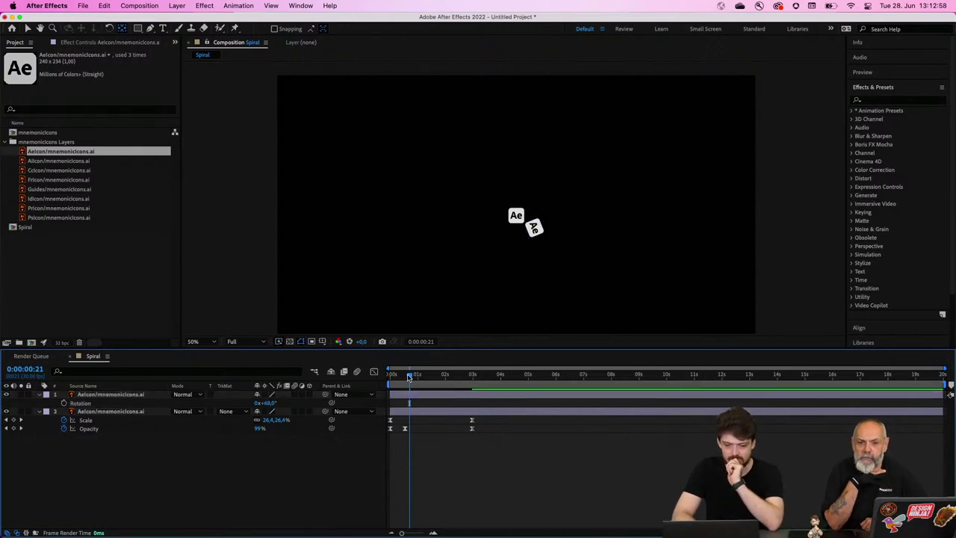
# Step: Play back the original and rotated Ae icons together from the beginning
pyautogui.moveTo(408, 375); pyautogui.dragTo(380, 377)
pyautogui.press('space')
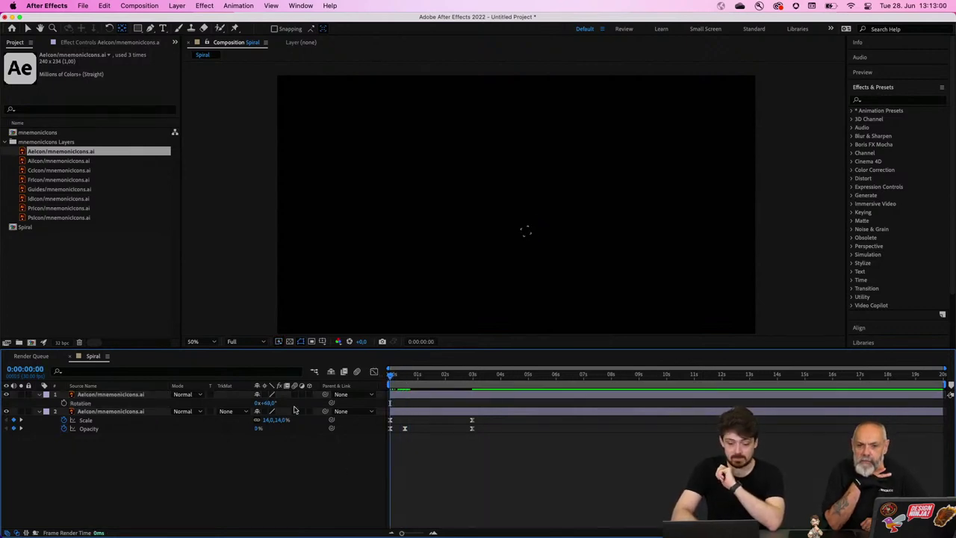
pyautogui.press('space')
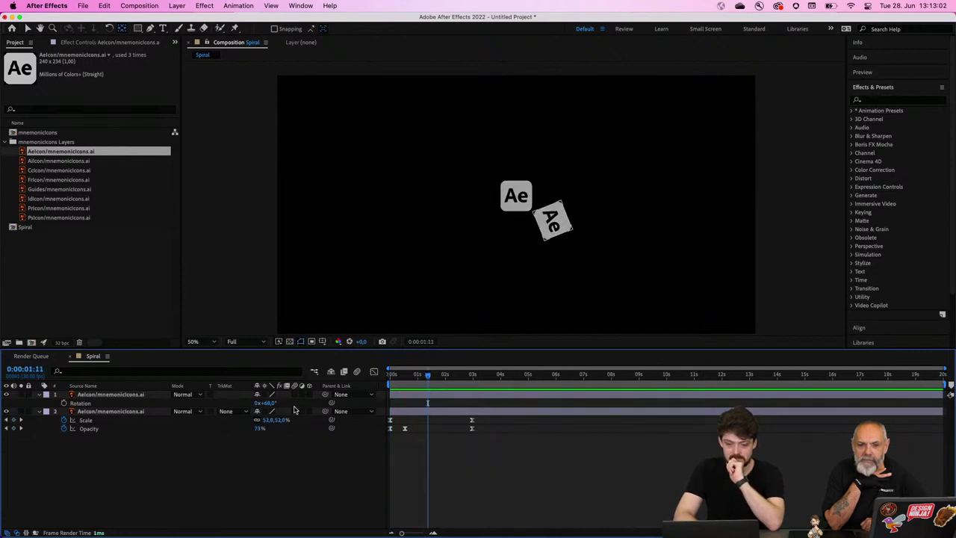
# Step: Shift the rotated AeIcon copy about 20 frames later in time and play back the staggered animation
pyautogui.click(410, 394)
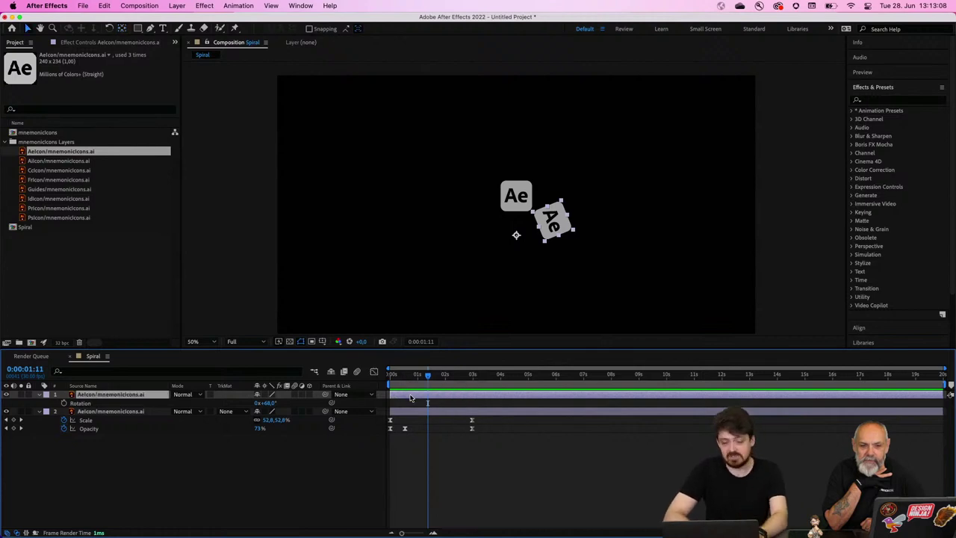
pyautogui.moveTo(410, 397); pyautogui.dragTo(376, 373)
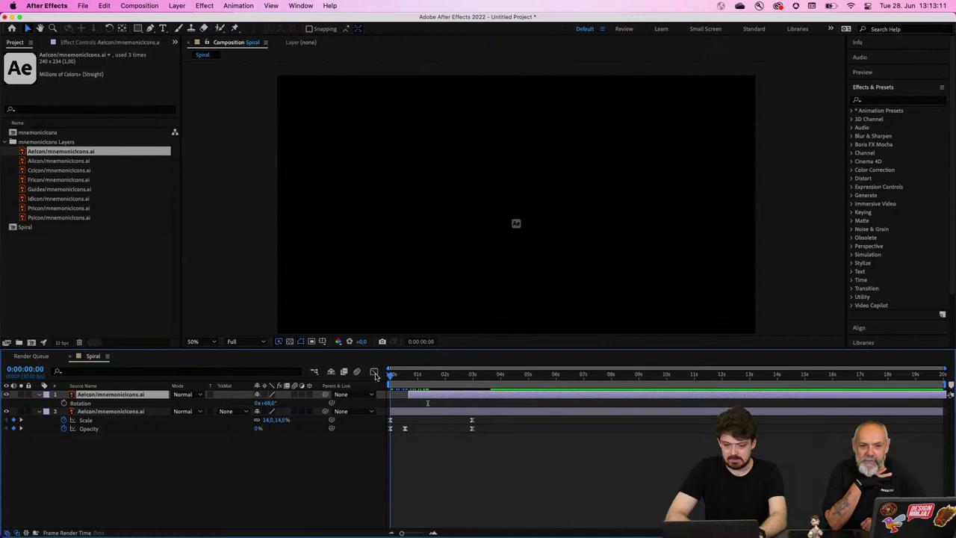
pyautogui.press('space')
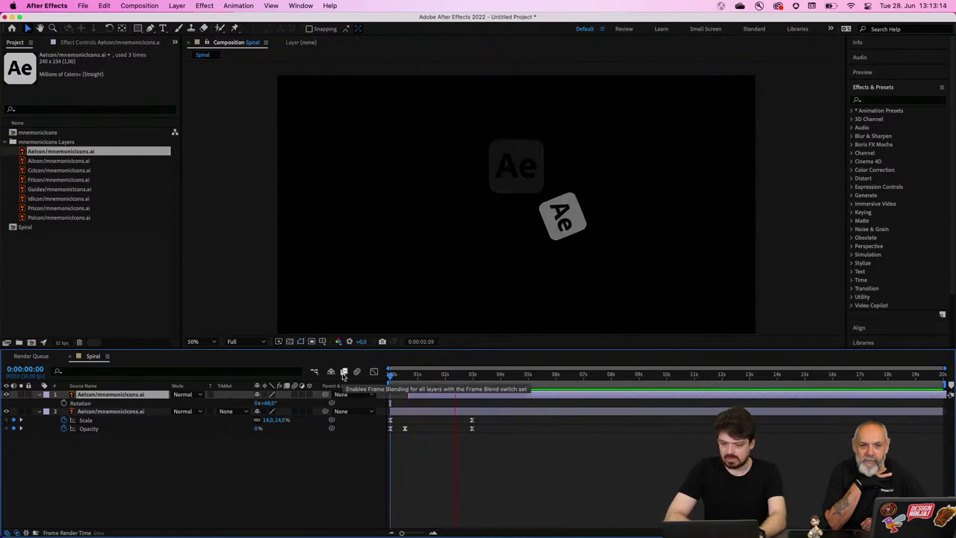
pyautogui.press('space')
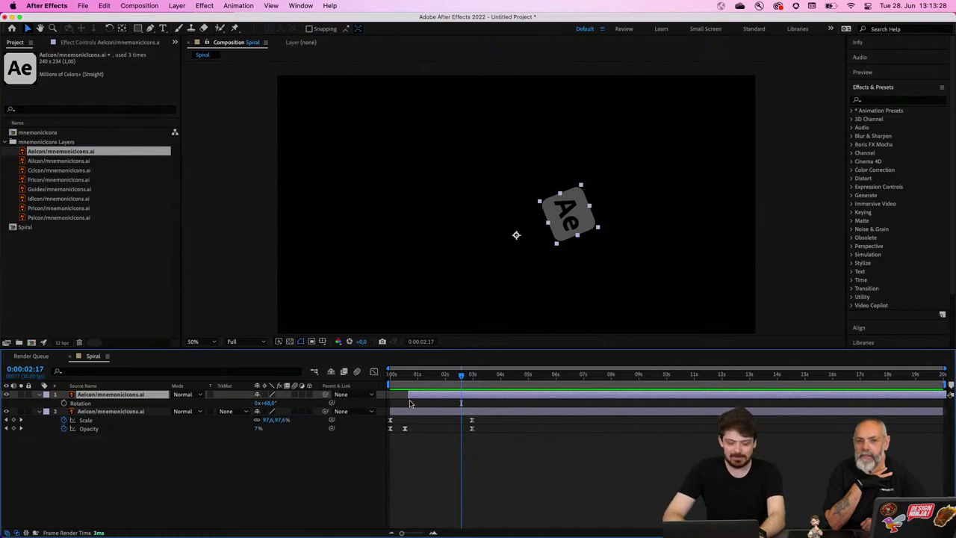
pyautogui.press('super+d')
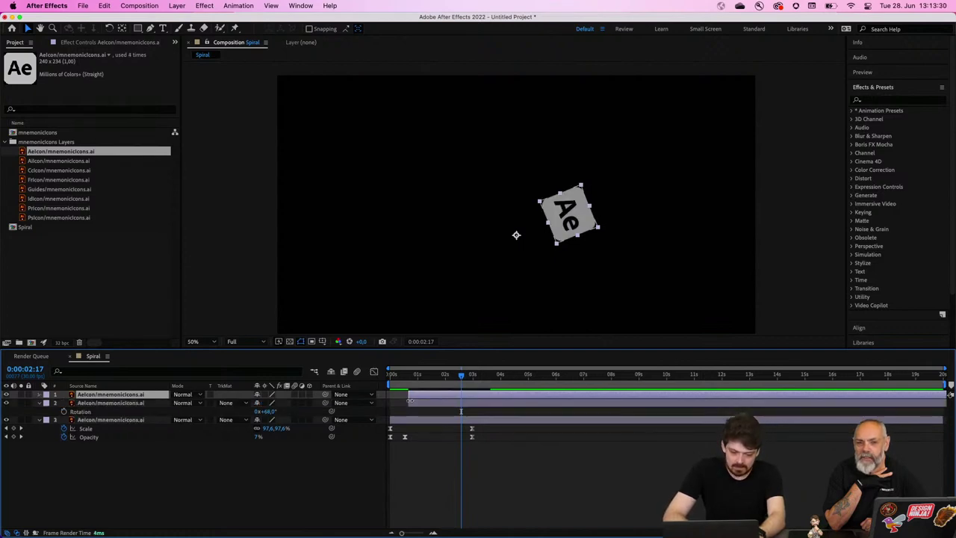
pyautogui.moveTo(420, 394); pyautogui.dragTo(438, 396)
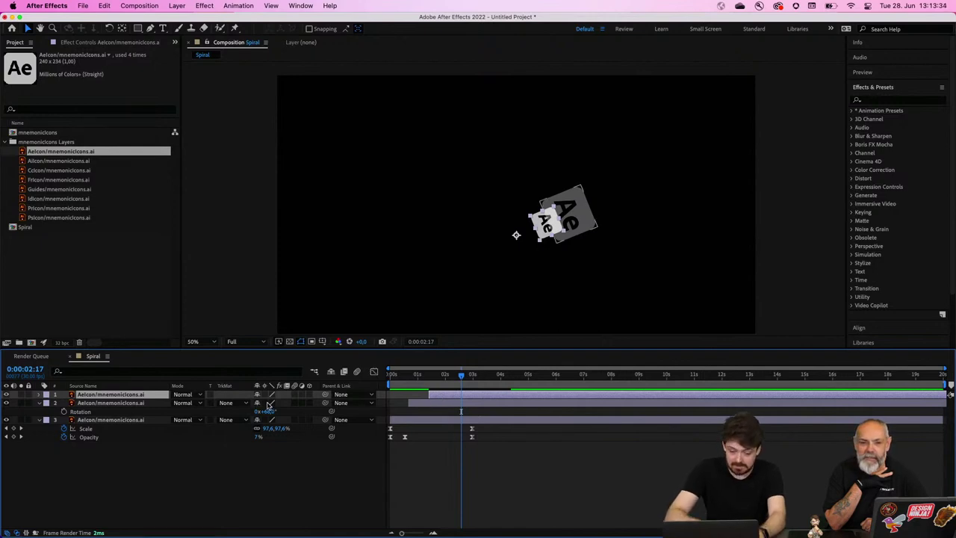
pyautogui.press('Delete')
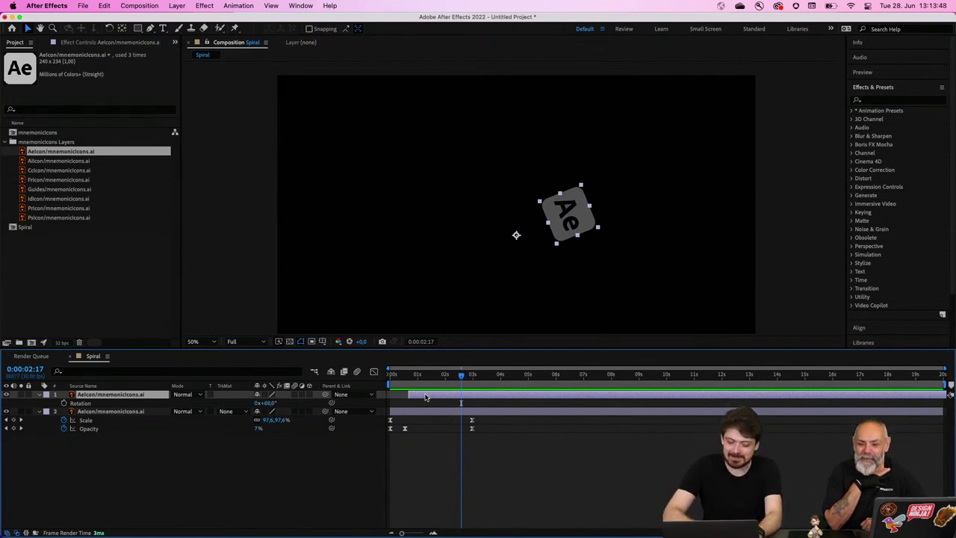
# Step: Move the rotated AeIcon copy back so that it starts at 0 seconds, in line with the original layer
pyautogui.moveTo(425, 396); pyautogui.dragTo(426, 398)
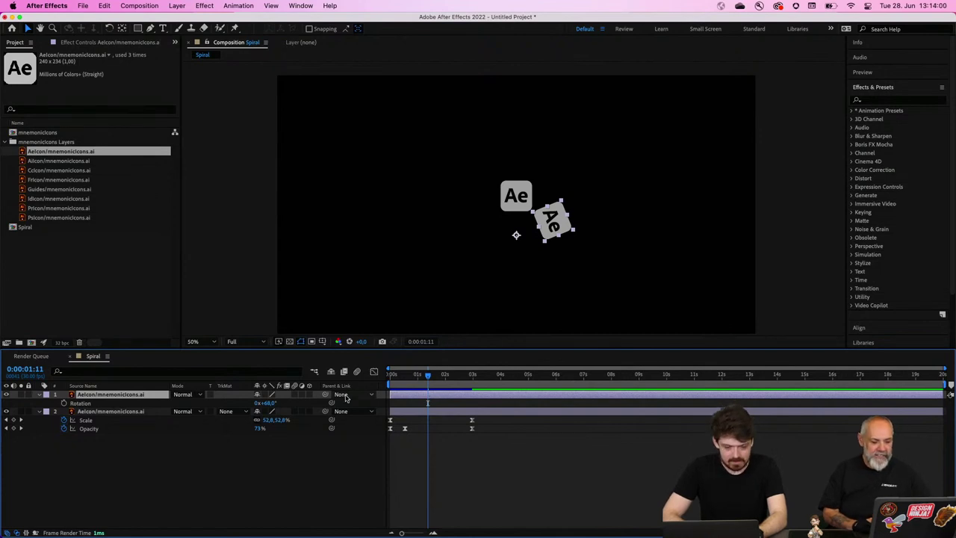
pyautogui.click(345, 397)
pyautogui.click(341, 397)
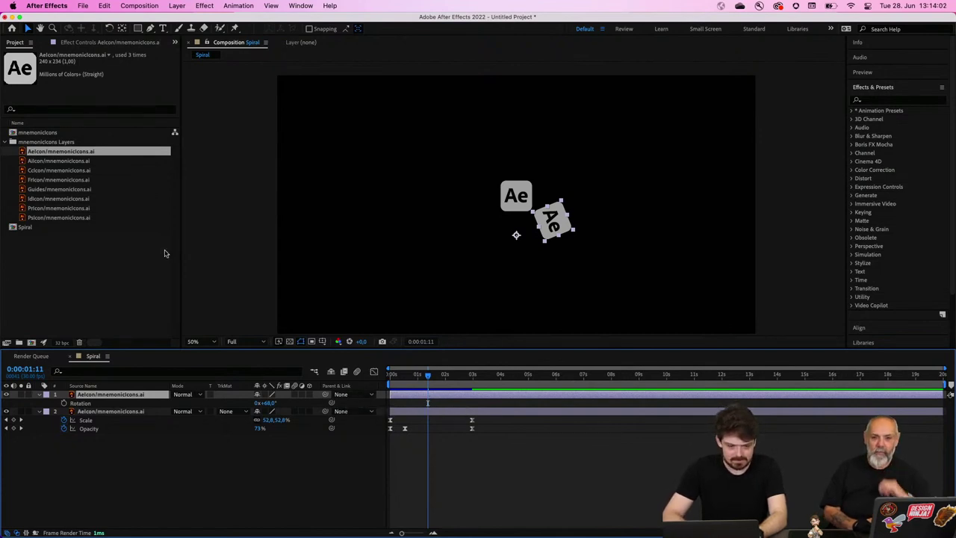
# Step: Add a null object to the Spiral composition and rename it "Controls"
pyautogui.rightClick(201, 404)
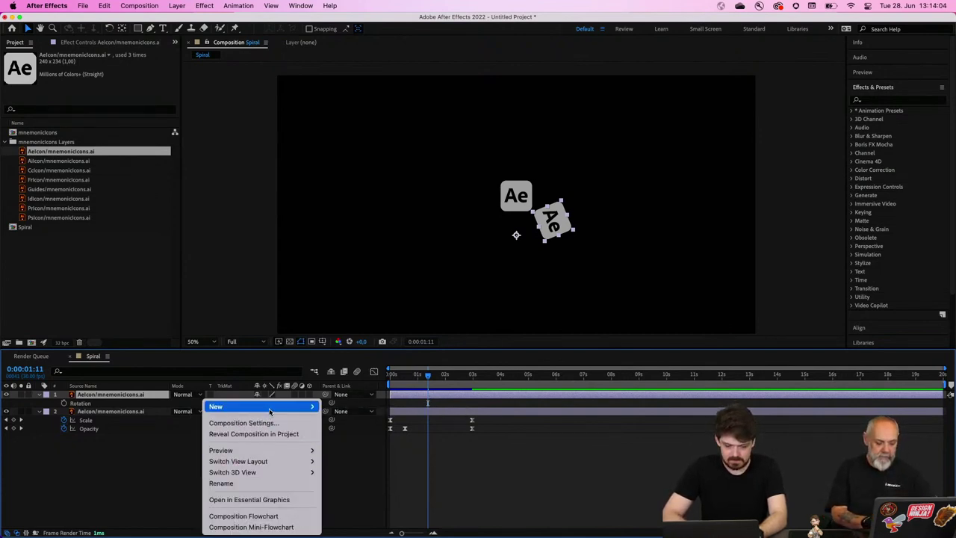
pyautogui.moveTo(270, 409)
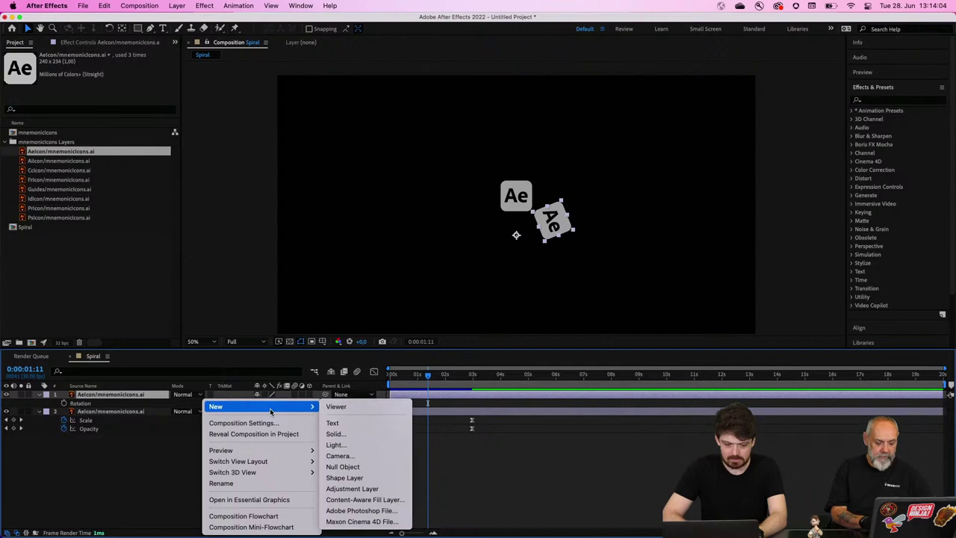
pyautogui.click(358, 467)
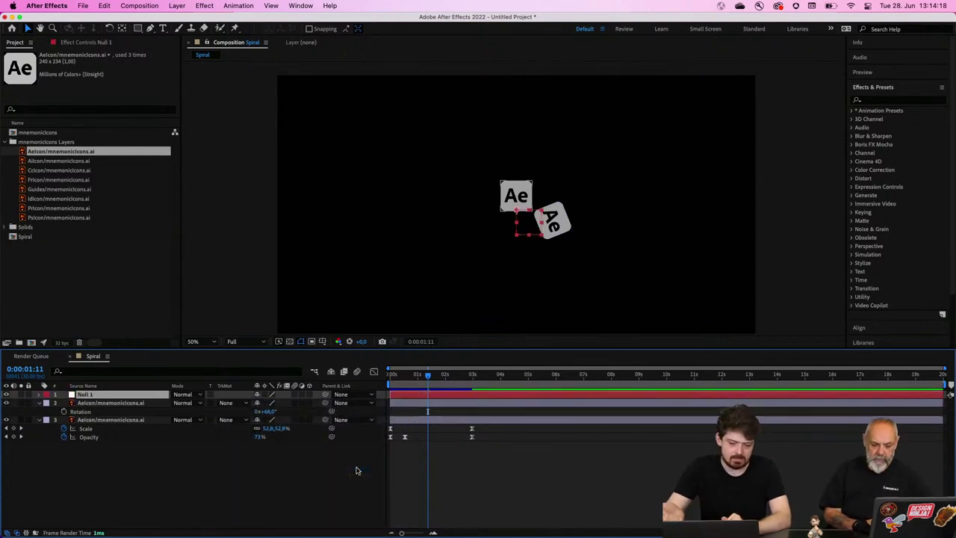
pyautogui.rightClick(89, 399)
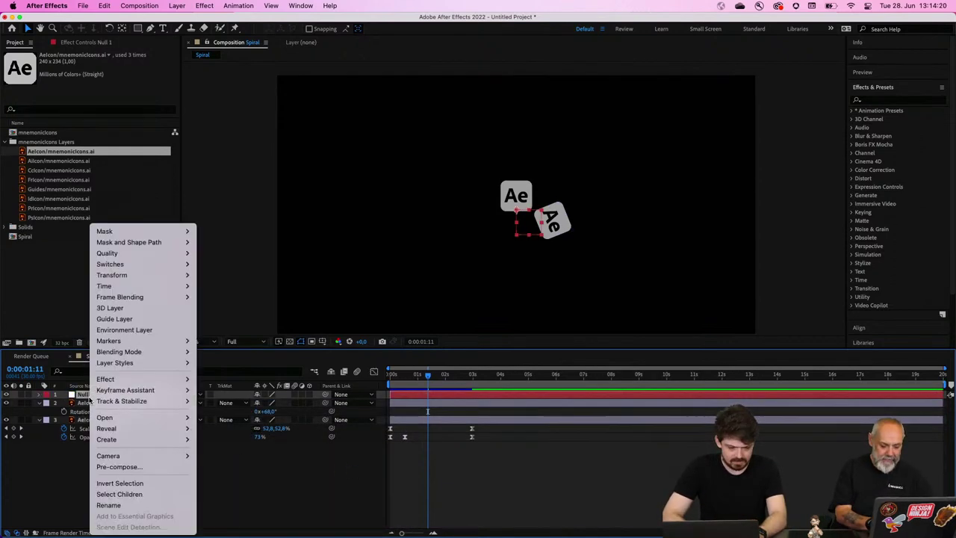
pyautogui.click(108, 505)
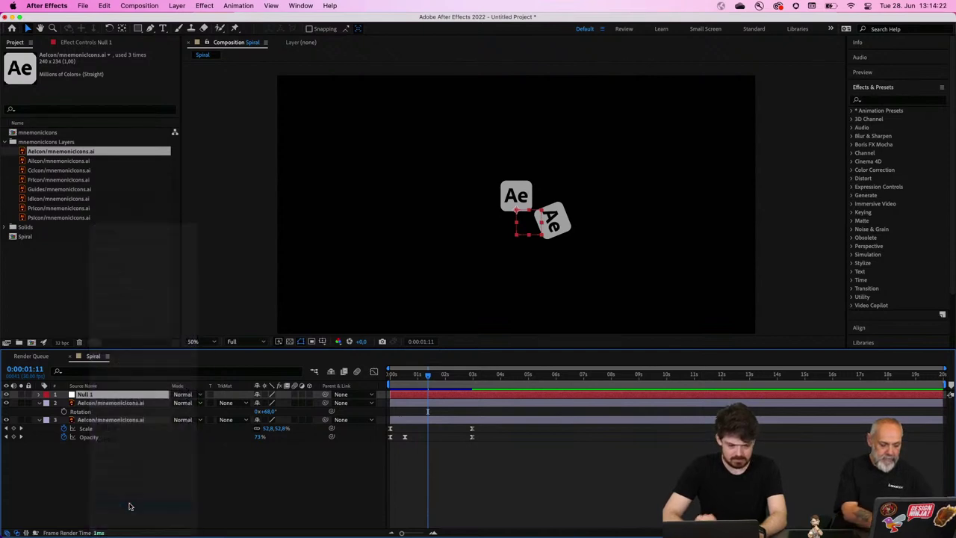
pyautogui.write('Controls')
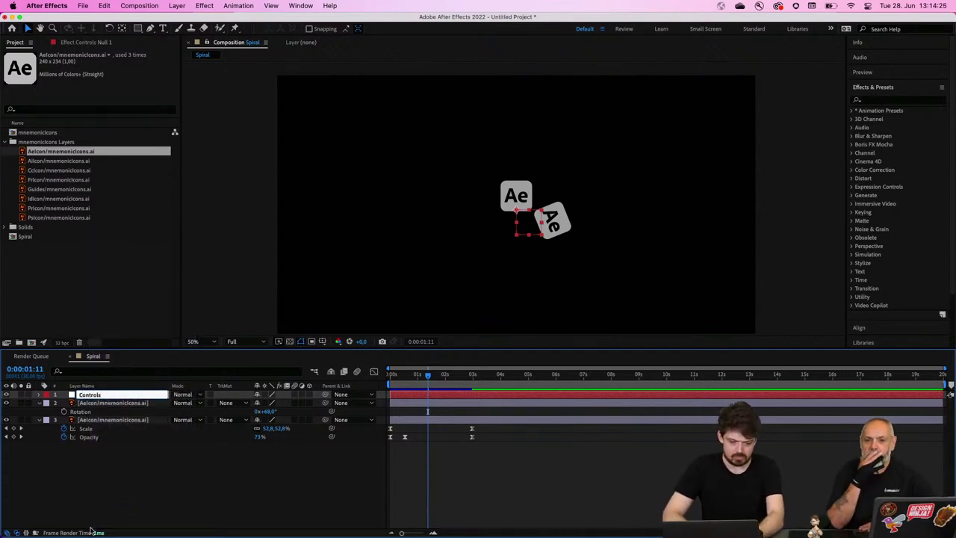
pyautogui.press('Return')
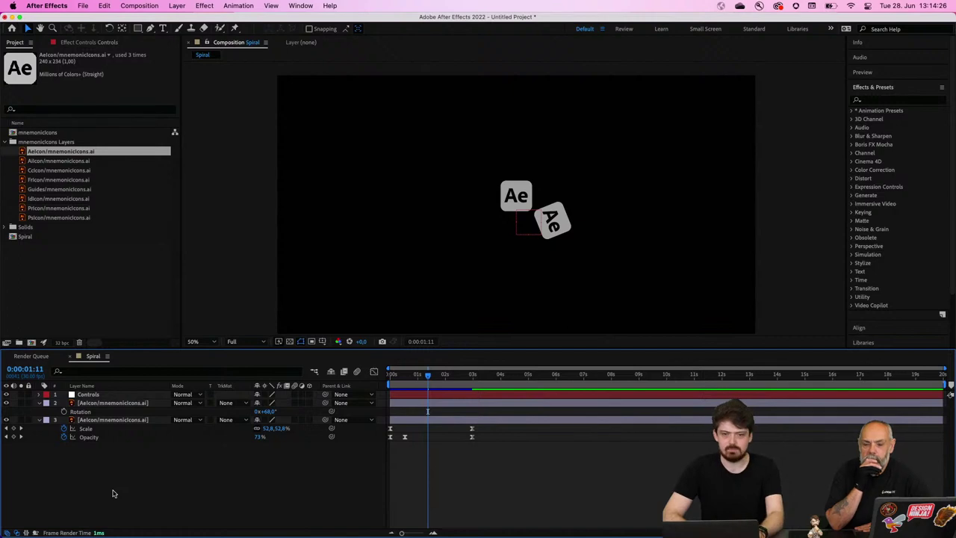
pyautogui.click(112, 396)
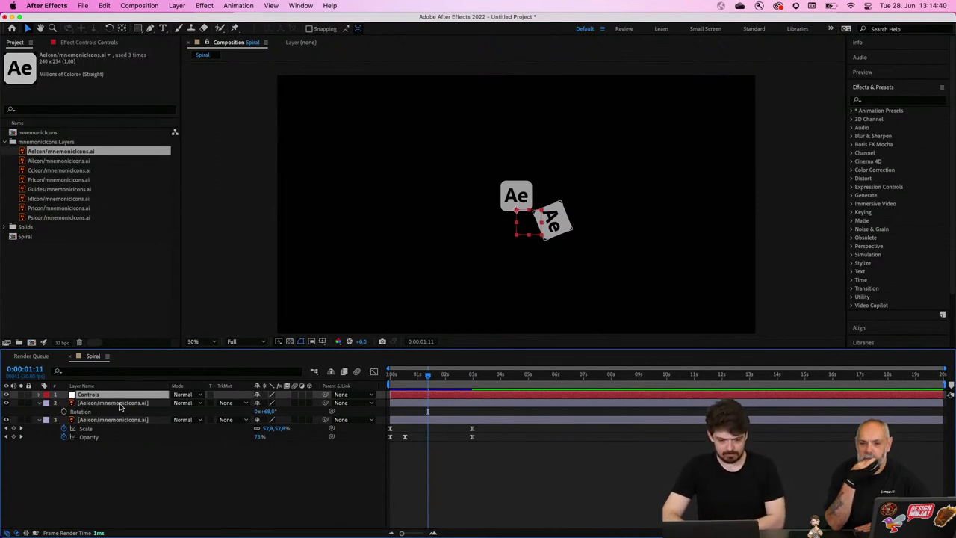
pyautogui.click(120, 404)
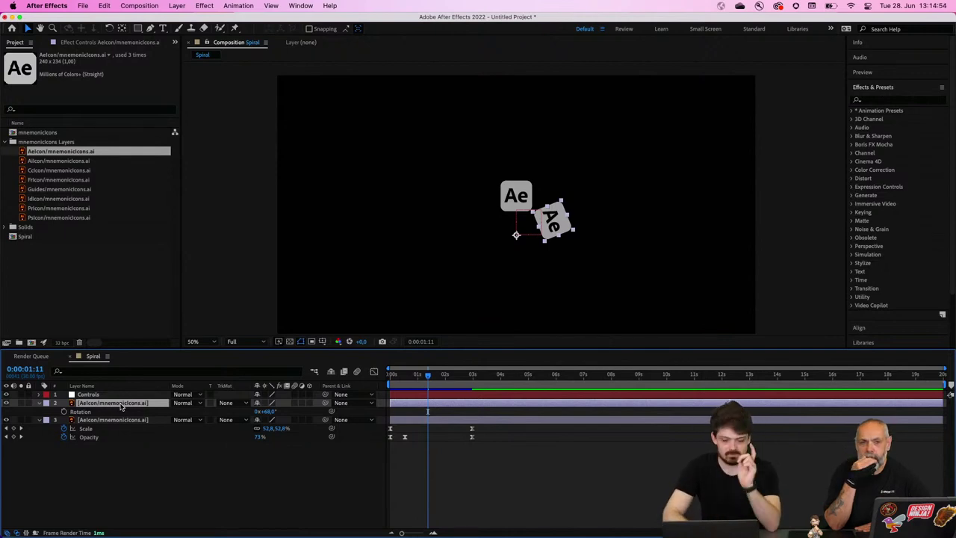
pyautogui.click(106, 396)
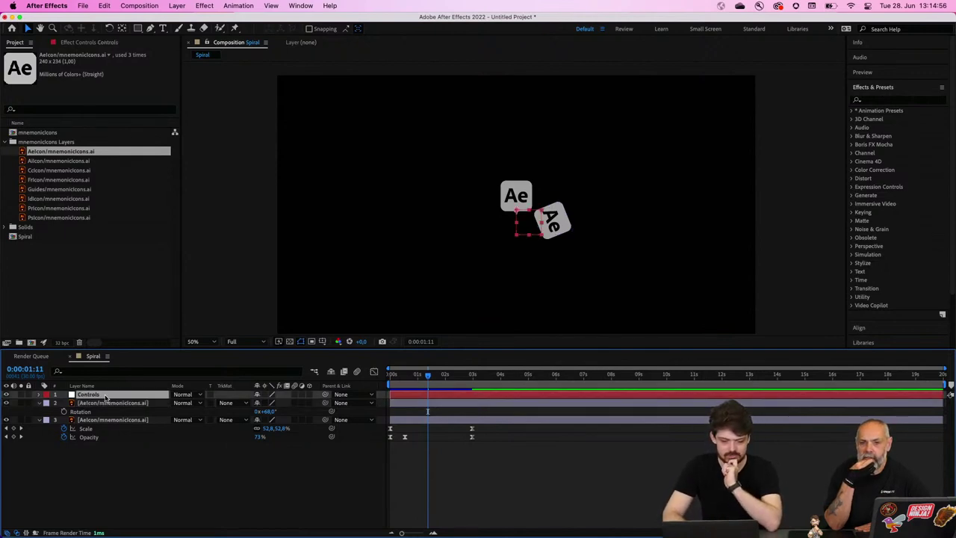
pyautogui.click(107, 403)
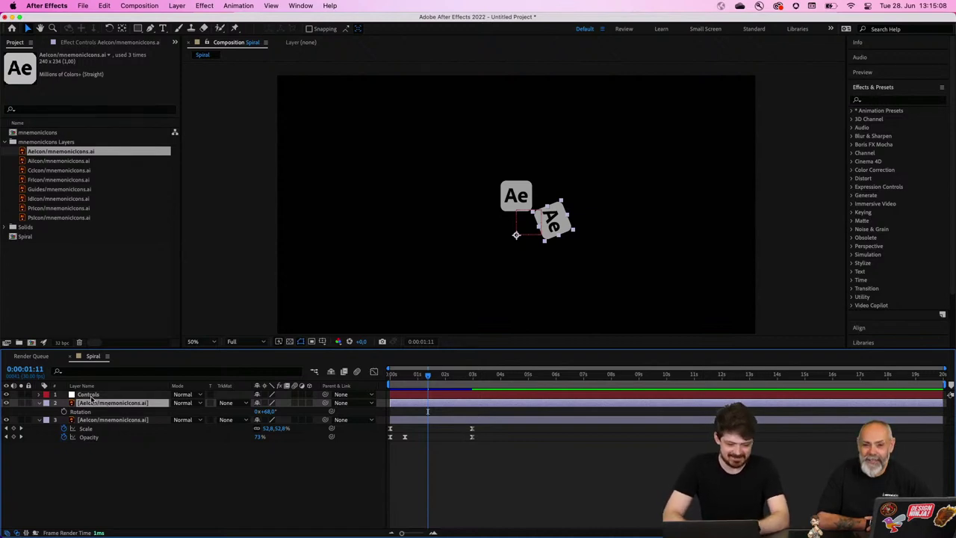
# Step: Rename the Controls null layer as "Controls M"
pyautogui.click(88, 394)
pyautogui.rightClick(88, 395)
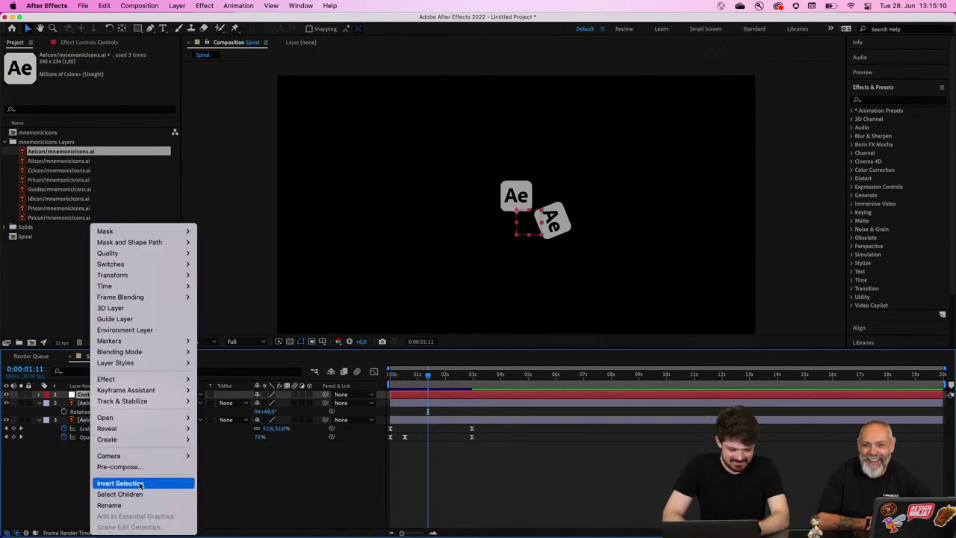
pyautogui.click(147, 509)
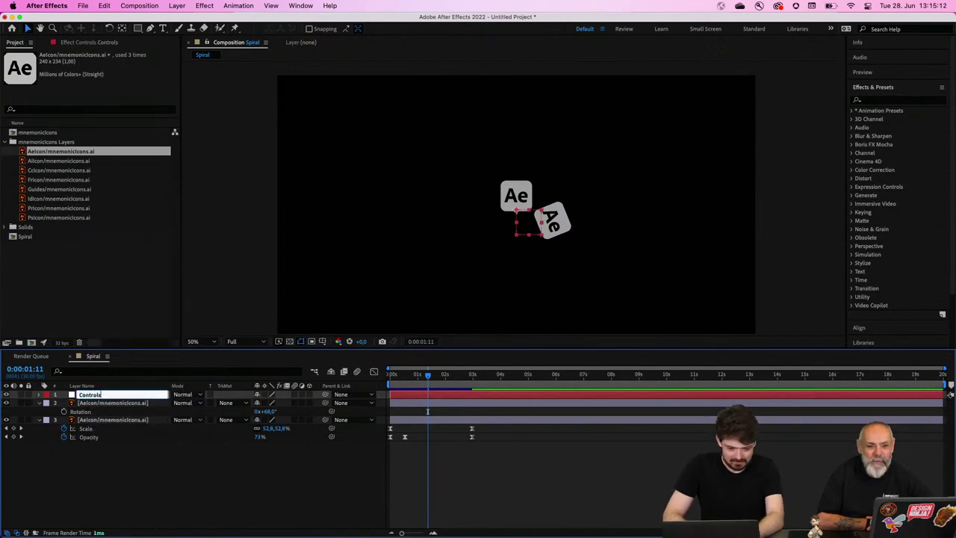
pyautogui.click(113, 514)
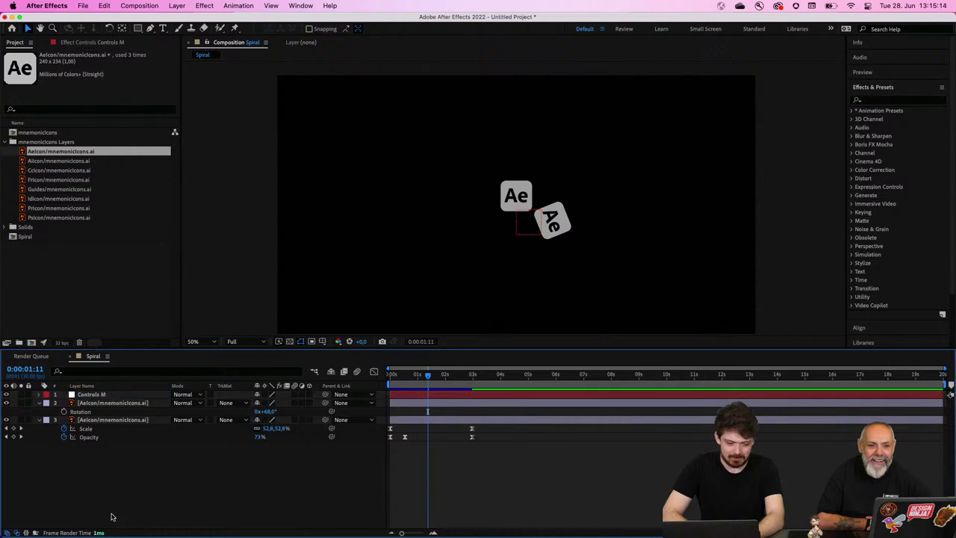
pyautogui.click(107, 403)
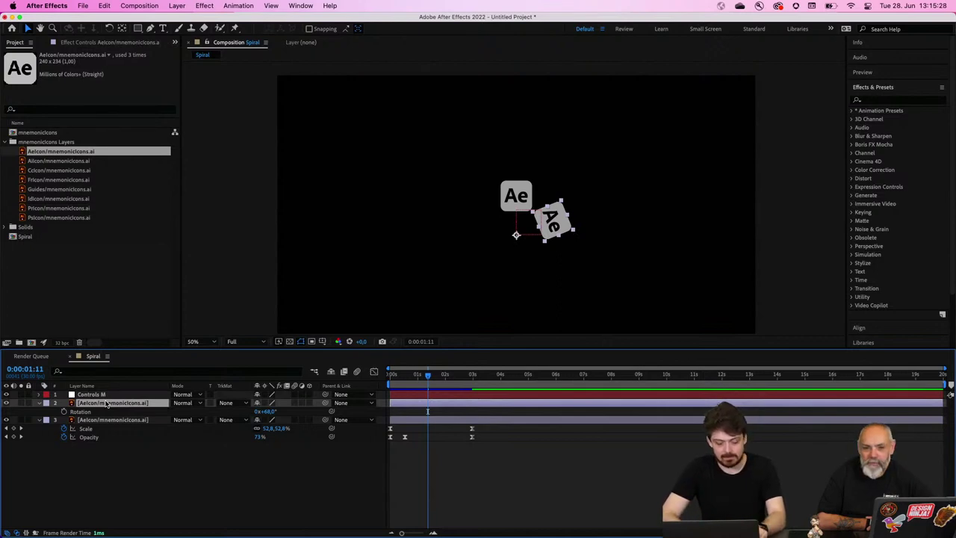
pyautogui.keyDown('alt'); pyautogui.click(64, 413); pyautogui.keyUp('alt')
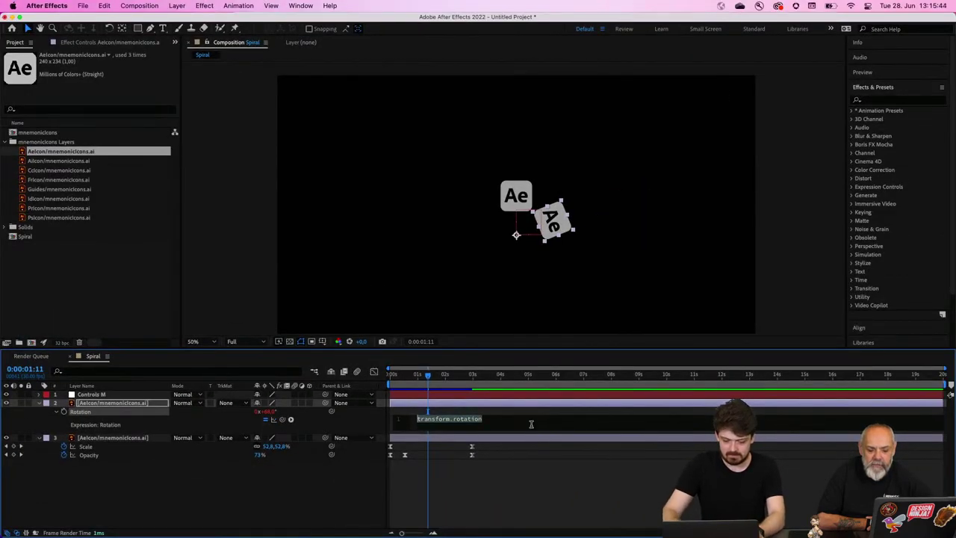
pyautogui.press('BackSpace')
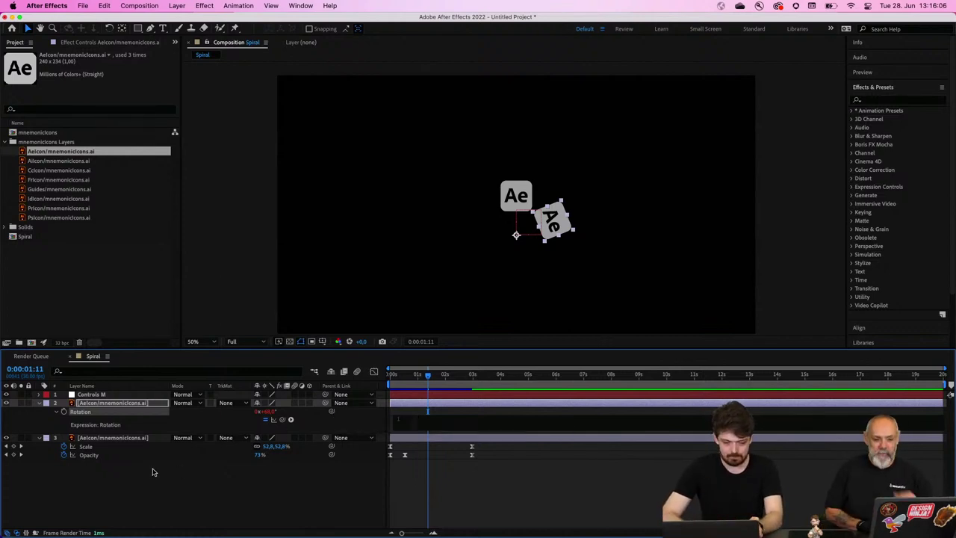
# Step: Show the Rotation property of the original AeIcon layer together with its keyframed Scale and Opacity
pyautogui.click(117, 438)
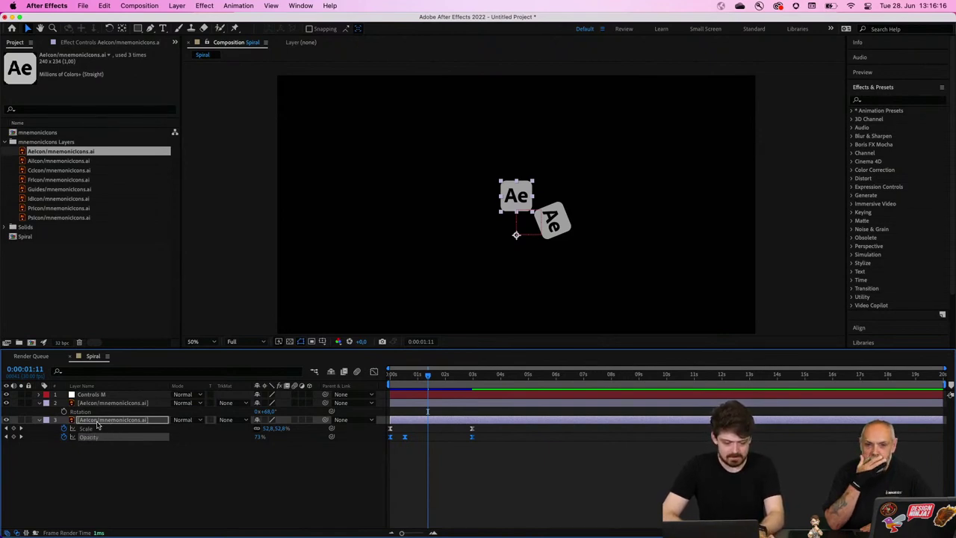
pyautogui.hotkey('shift', 'r')
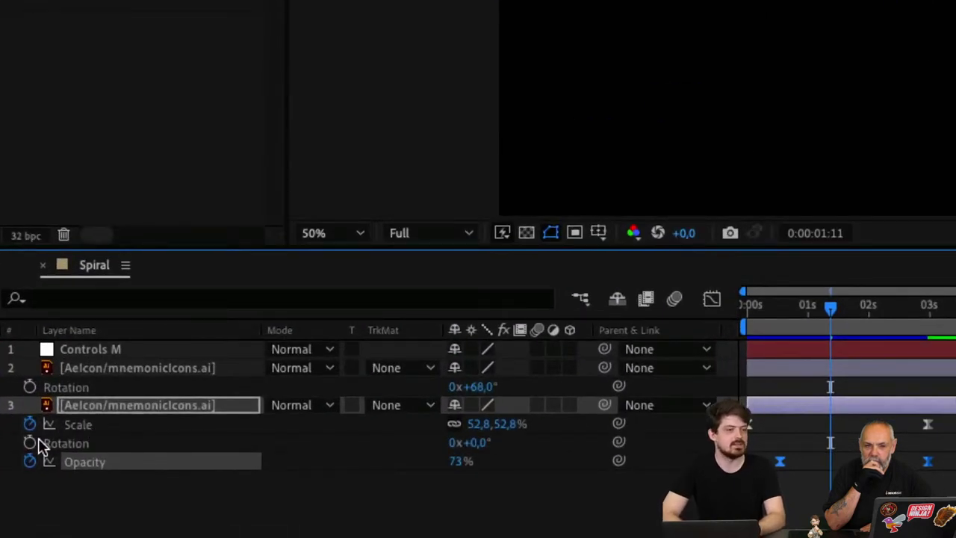
pyautogui.press('u')
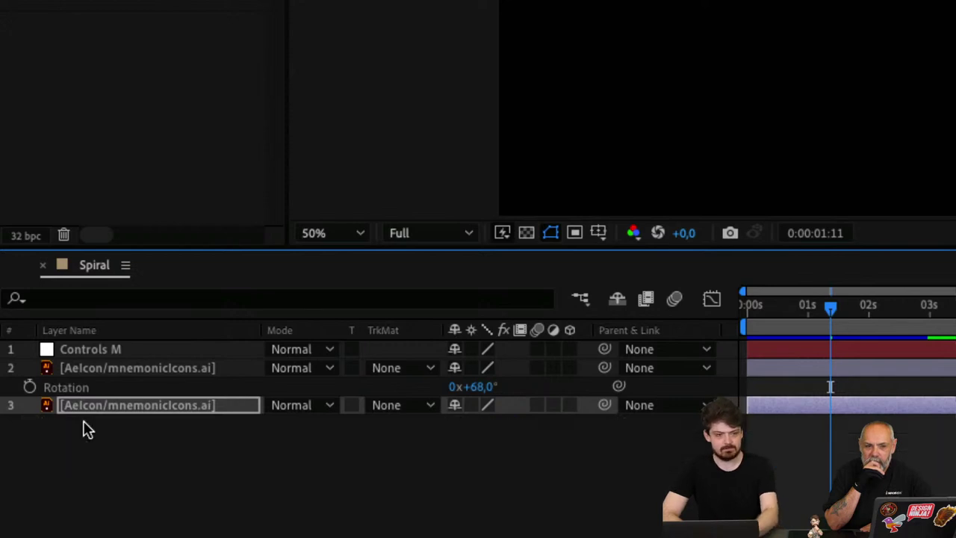
pyautogui.press('r')
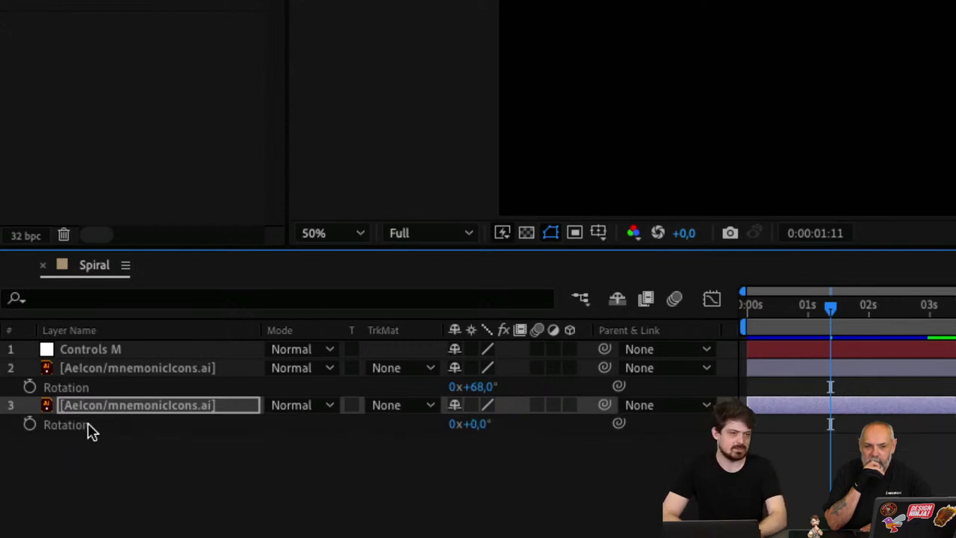
pyautogui.press('u')
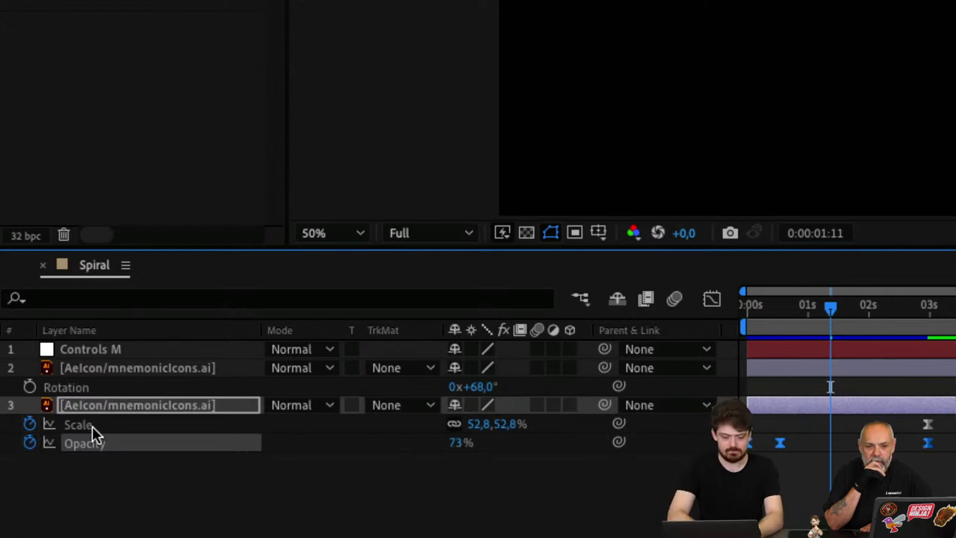
pyautogui.hotkey('shift', 'r')
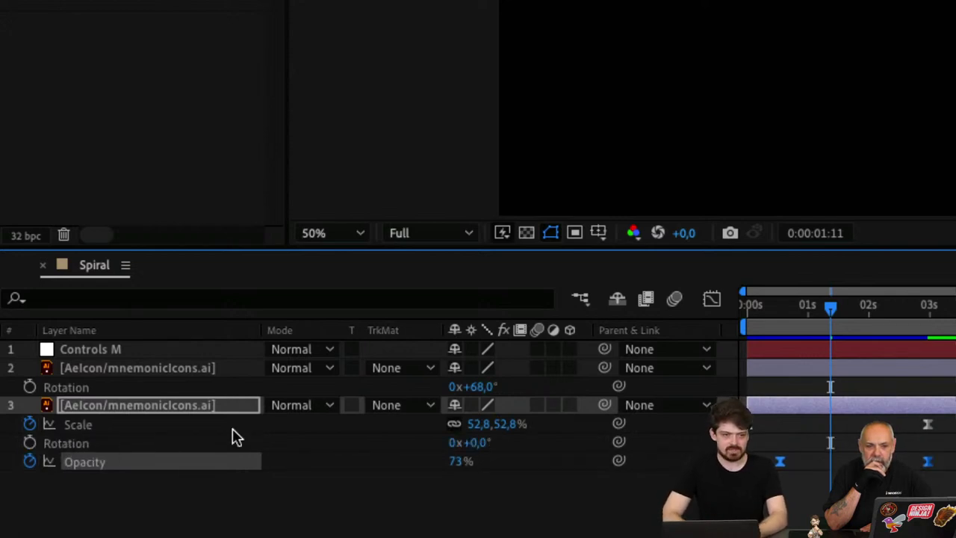
# Step: Link the Rotation of the AeIcon copy to the original AeIcon layer's Rotation with an expression and open that expression for editing
pyautogui.moveTo(618, 386); pyautogui.dragTo(224, 445)
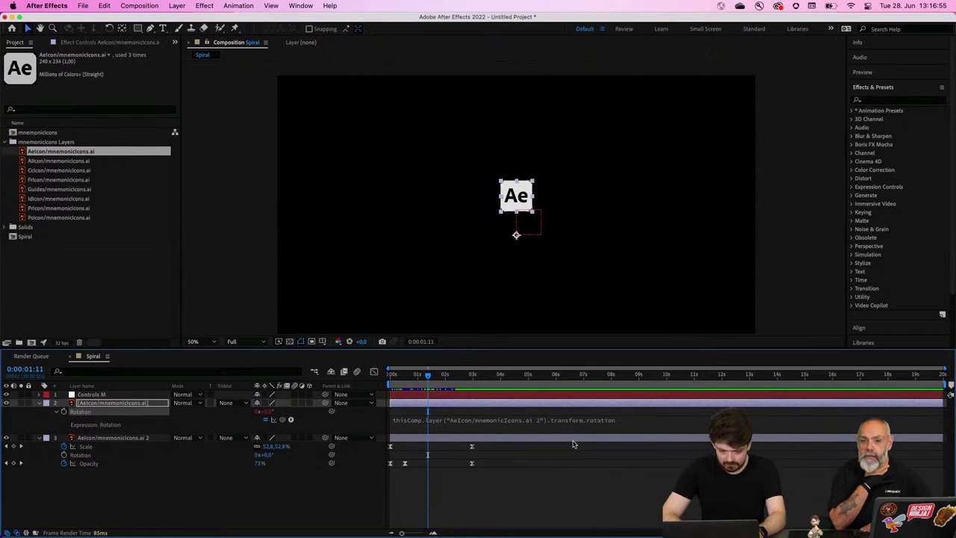
pyautogui.click(626, 418)
pyautogui.click(663, 416)
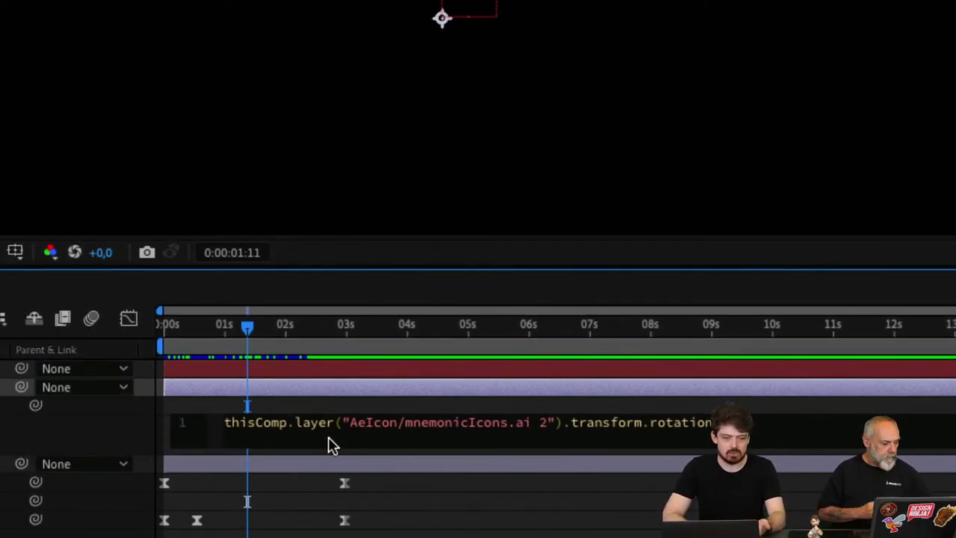
pyautogui.press('BackSpace')
pyautogui.write('n')
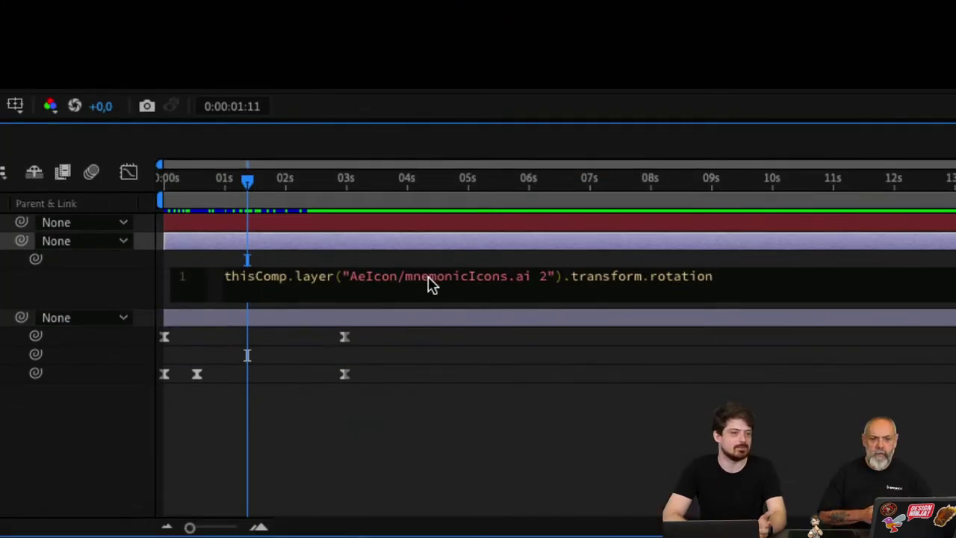
# Step: Append "+ 20" to the end of the AeIcon copy's Rotation expression and apply it
pyautogui.click(247, 277)
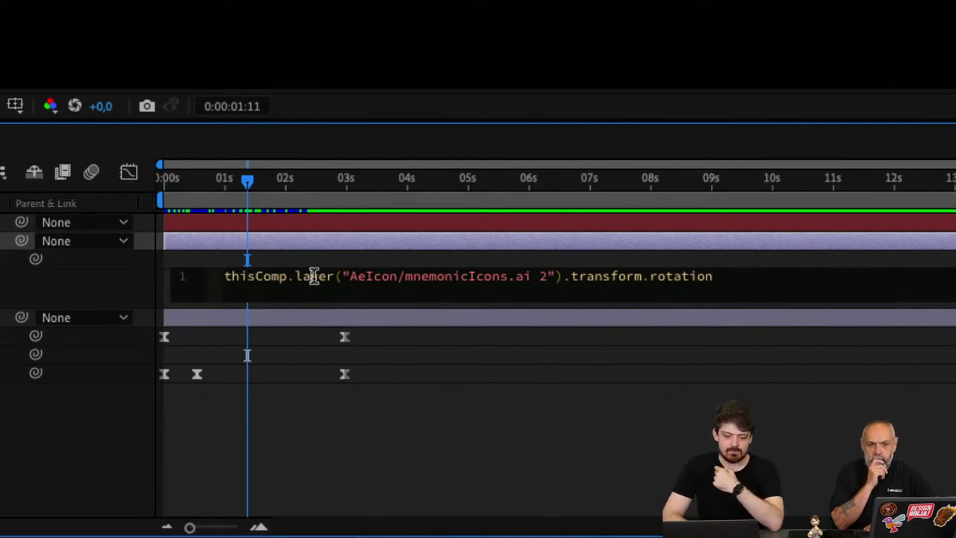
pyautogui.moveTo(350, 275); pyautogui.dragTo(549, 275)
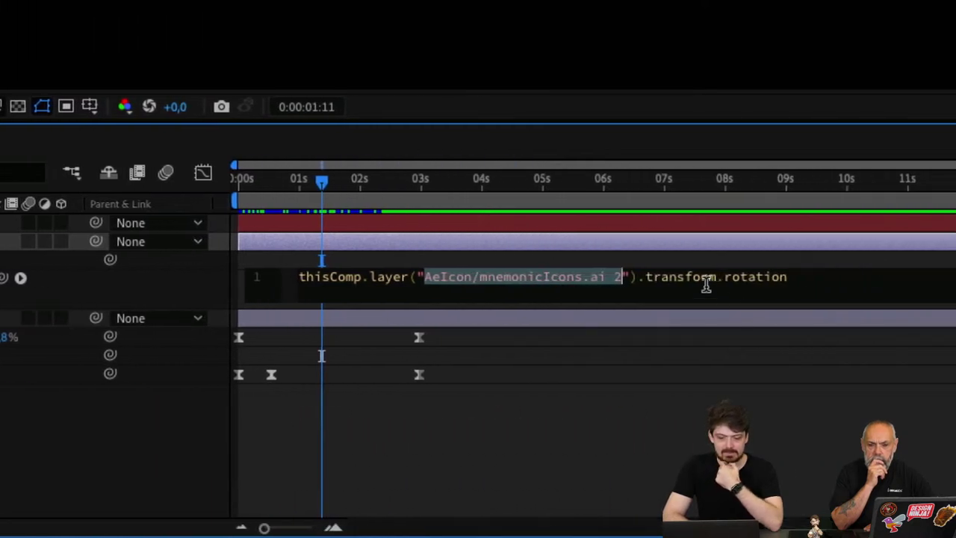
pyautogui.click(801, 277)
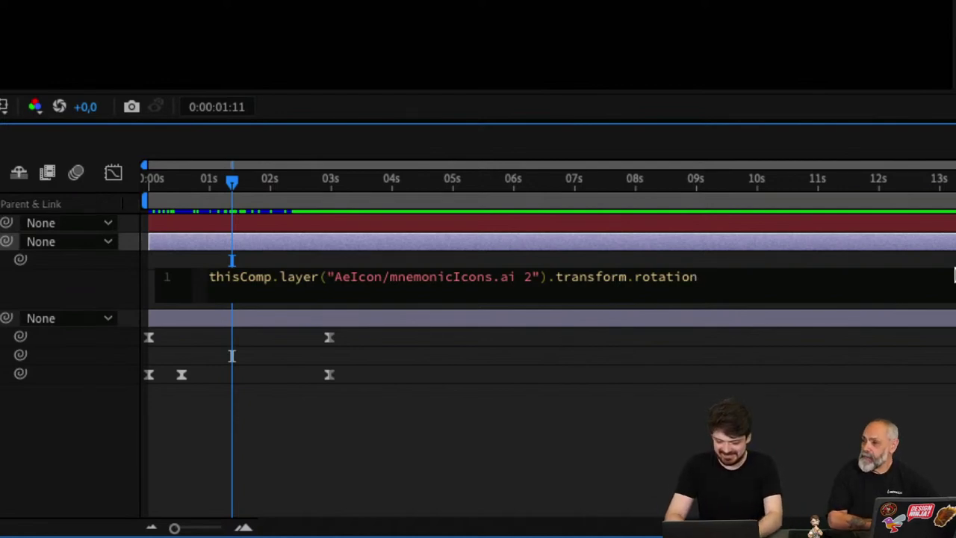
pyautogui.write('+')
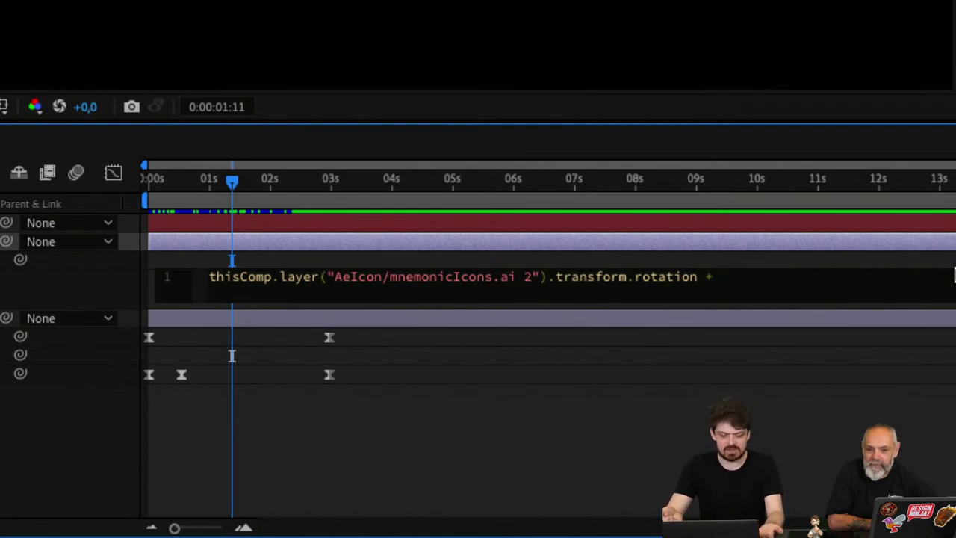
pyautogui.write('20')
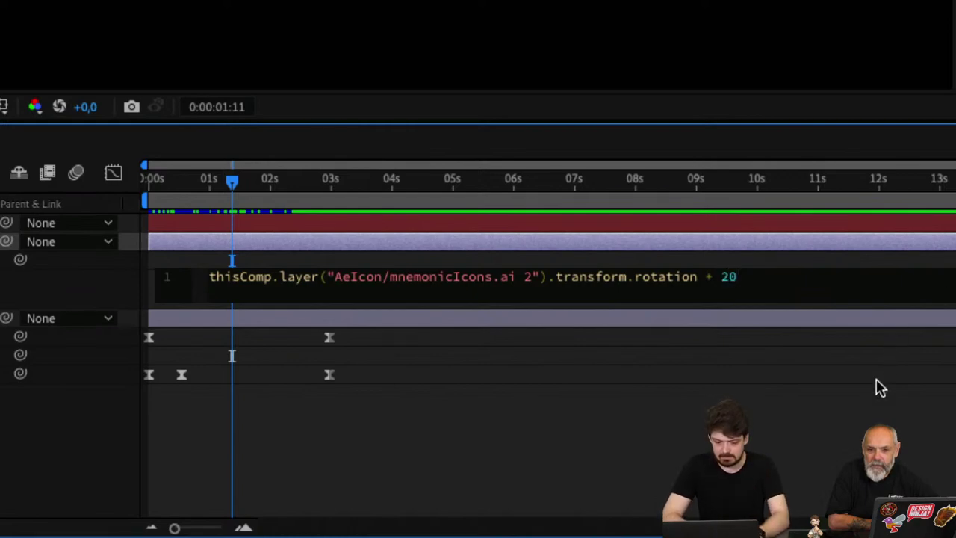
pyautogui.click(857, 427)
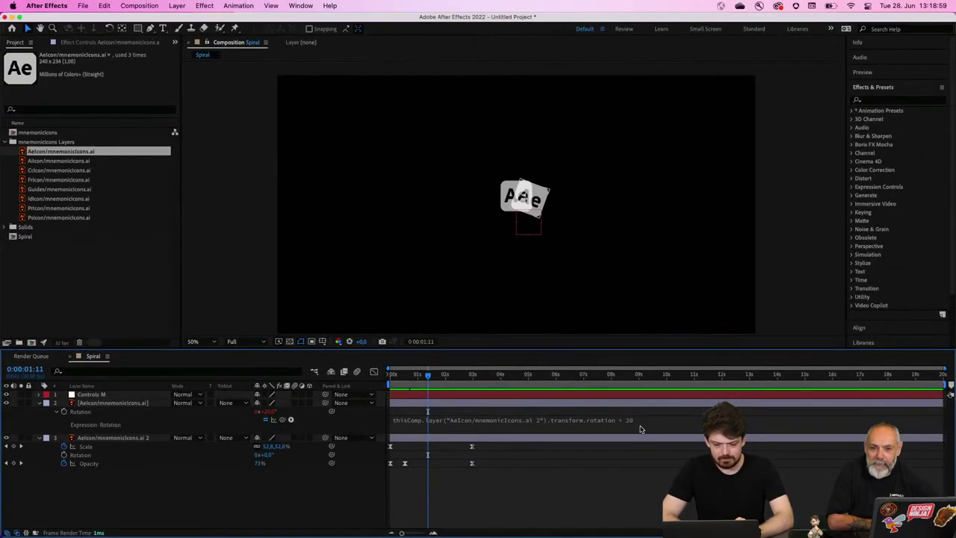
# Step: Copy the AeIcon copy's Rotation expression and duplicate that layer
pyautogui.click(640, 425)
pyautogui.press('super+c')
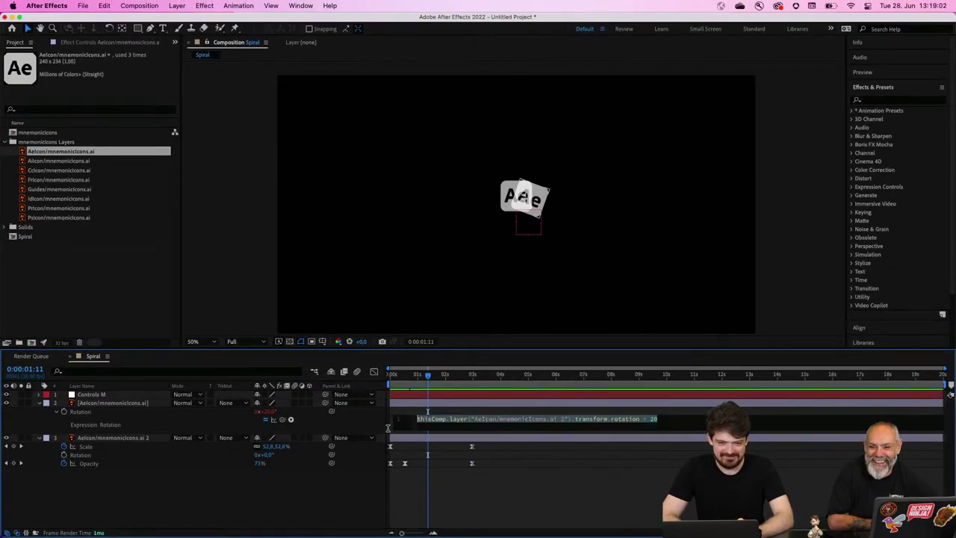
pyautogui.click(264, 493)
pyautogui.click(128, 406)
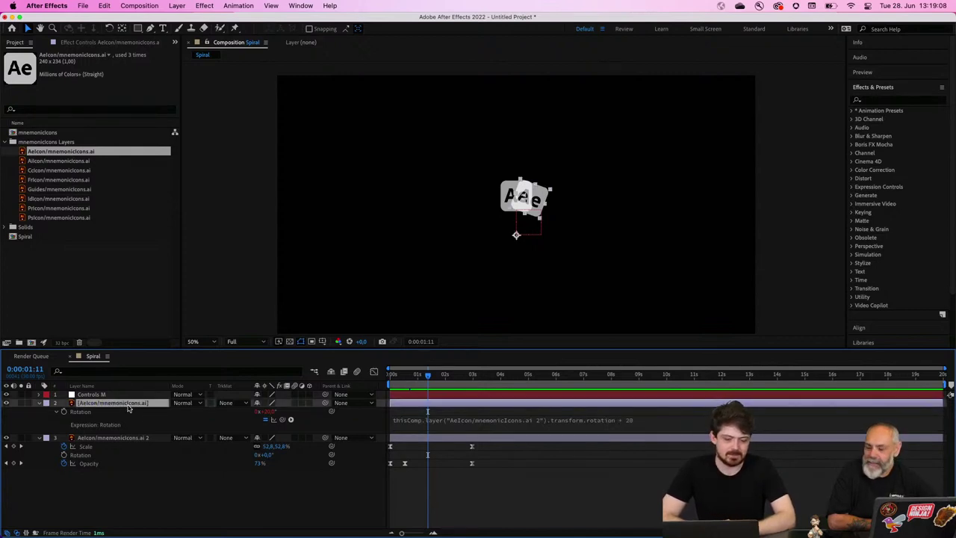
pyautogui.press('super+d')
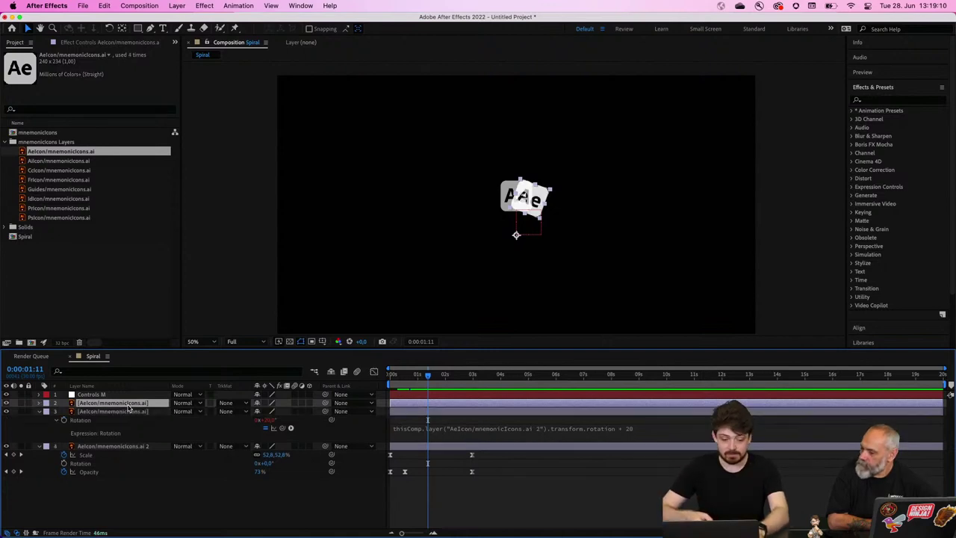
# Step: Change the offset at the end of the new duplicate's Rotation expression to "+ 40" and apply it
pyautogui.click(40, 403)
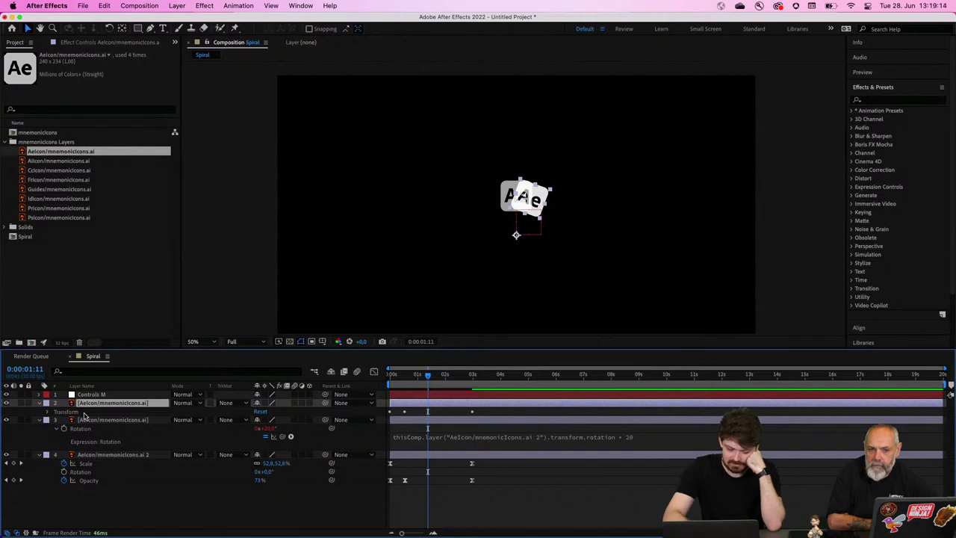
pyautogui.press('u')
pyautogui.press('r')
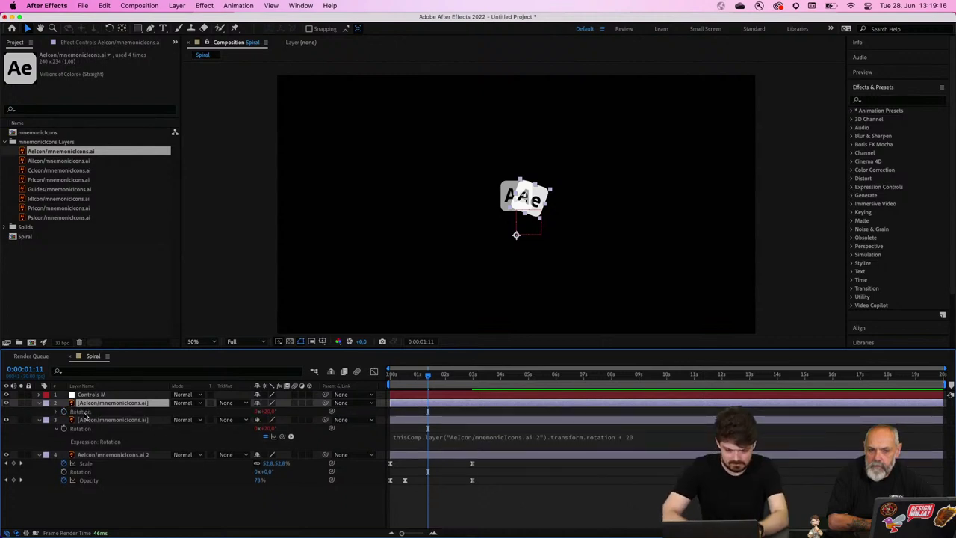
pyautogui.press('super+v')
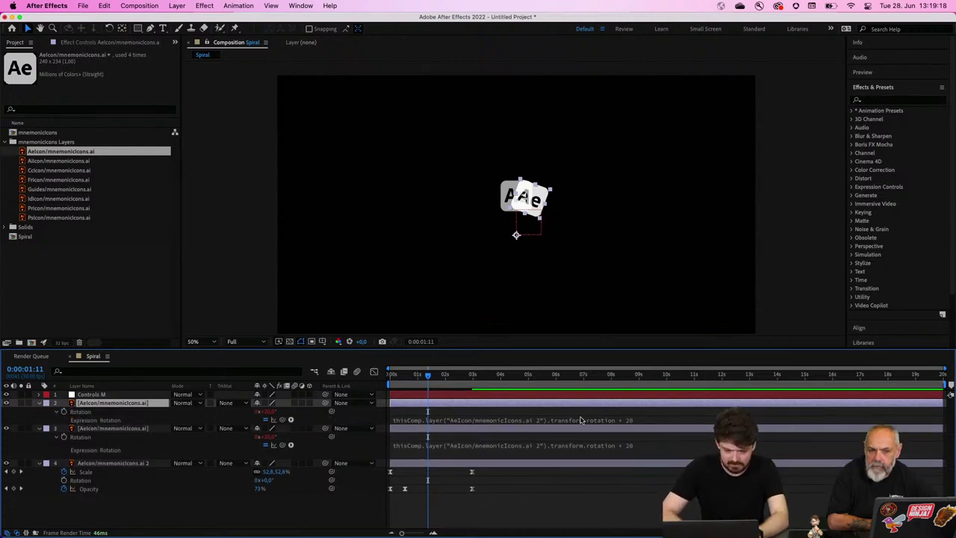
pyautogui.click(653, 427)
pyautogui.click(627, 421)
pyautogui.click(660, 420)
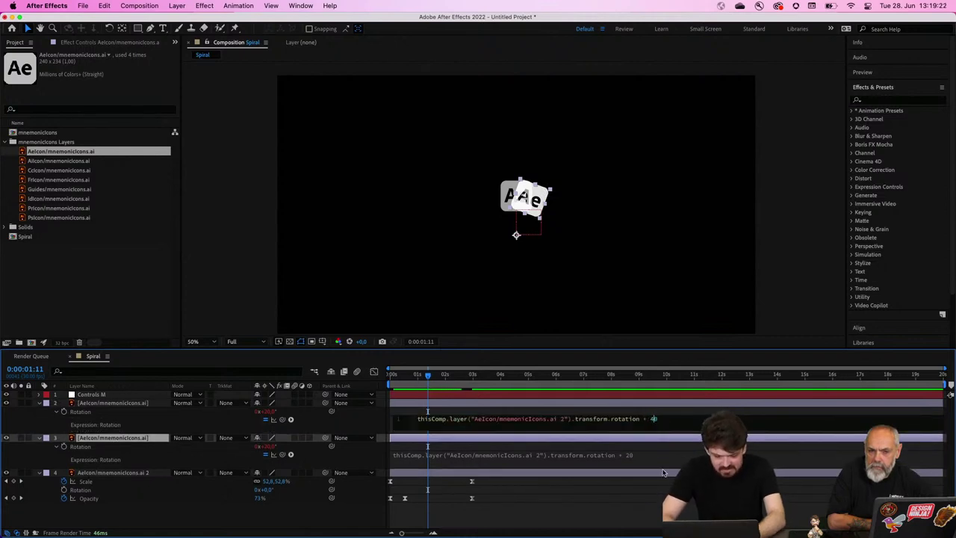
pyautogui.press('KP_Enter')
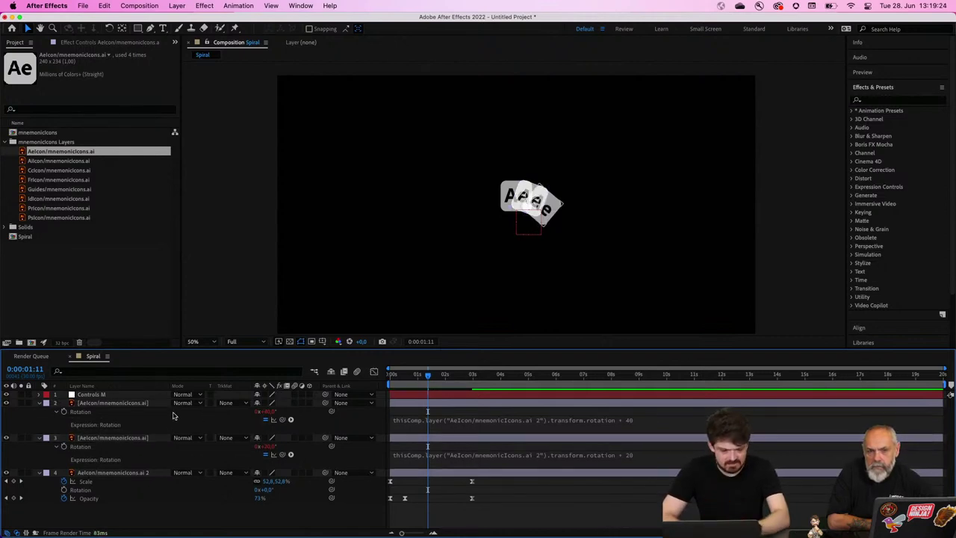
# Step: Delete the AeIcon duplicate whose Rotation offset is 40
pyautogui.click(144, 404)
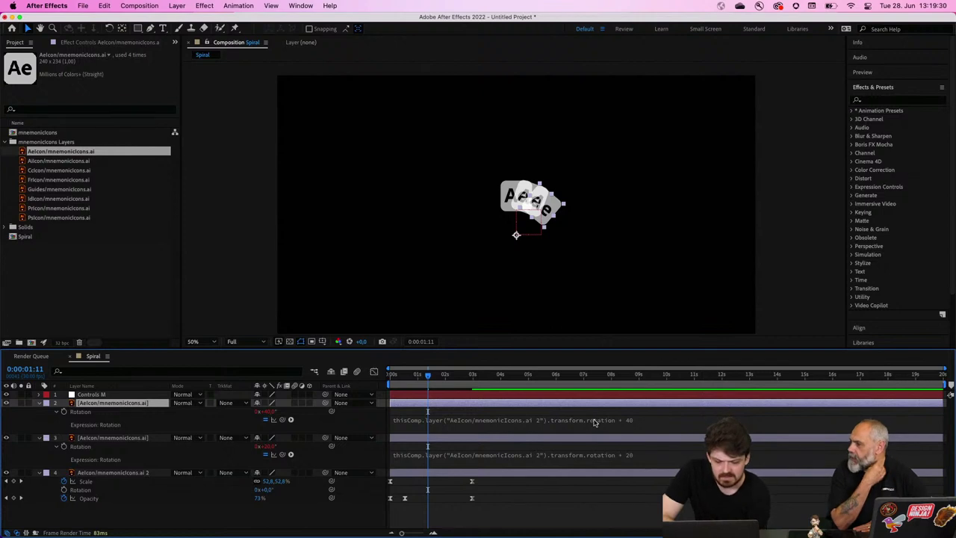
pyautogui.press('Delete')
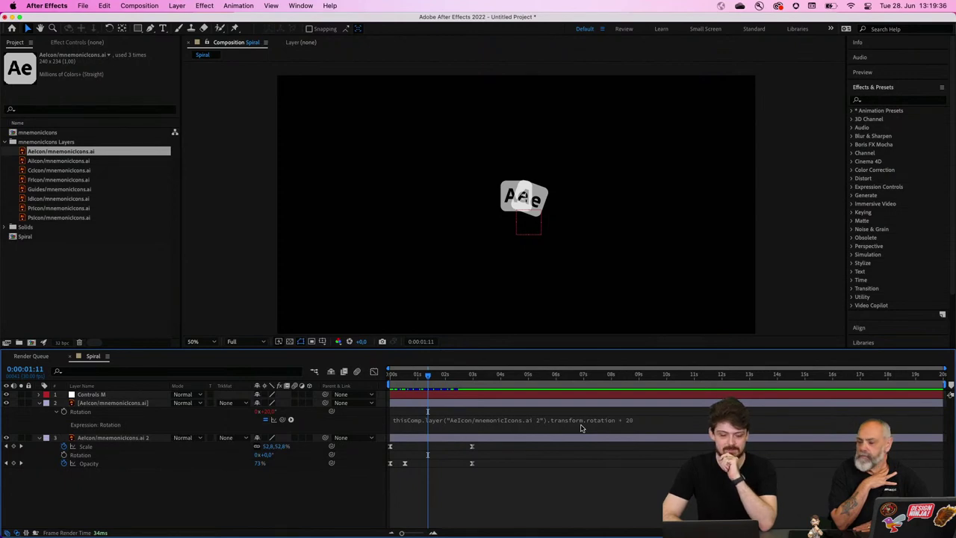
# Step: Replace the quoted layer name in the AeIcon copy's Rotation expression with "index + 1", keeping "+ 20", and apply it
pyautogui.click(656, 420)
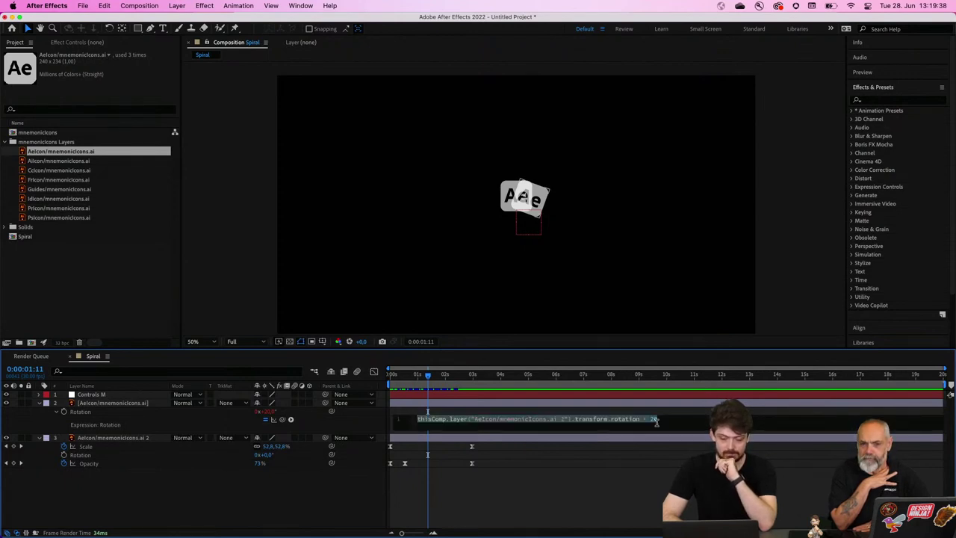
pyautogui.click(562, 420)
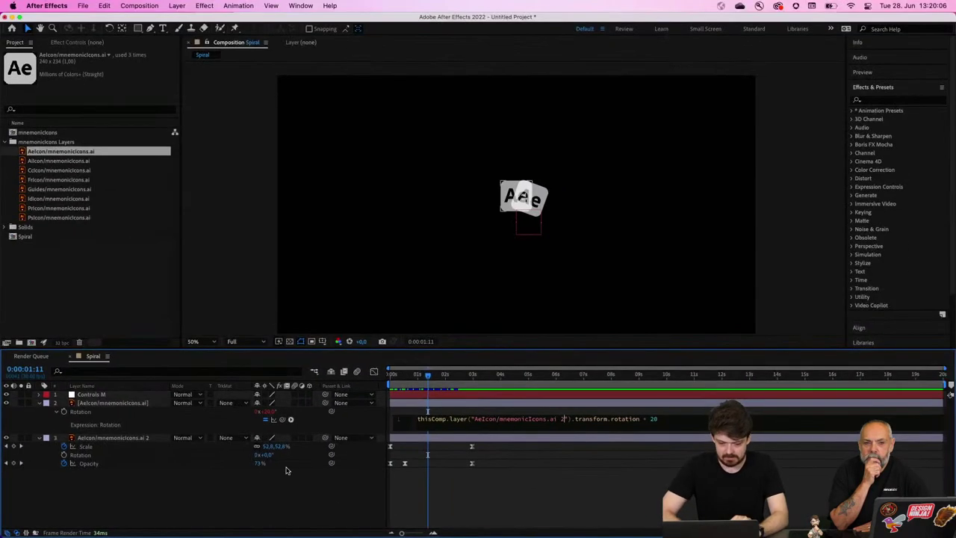
pyautogui.hotkey('shift', 'Left')
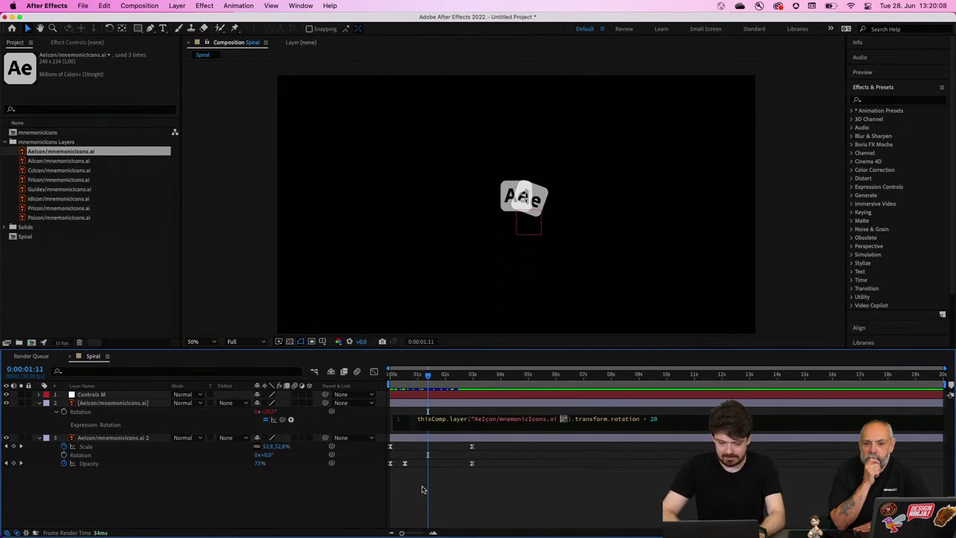
pyautogui.hotkey('shift', 'Left')
pyautogui.hotkey('shift', 'Left')
pyautogui.hotkey('shift', 'Left')
pyautogui.hotkey('shift', 'Left')
pyautogui.hotkey('shift', 'Left')
pyautogui.hotkey('shift', 'Left')
pyautogui.hotkey('shift', 'Left')
pyautogui.hotkey('shift', 'Left')
pyautogui.hotkey('shift', 'Left')
pyautogui.hotkey('shift', 'Left')
pyautogui.hotkey('shift', 'Left')
pyautogui.hotkey('shift', 'Left')
pyautogui.hotkey('shift', 'Left')
pyautogui.hotkey('shift', 'Left')
pyautogui.hotkey('shift', 'Left')
pyautogui.hotkey('shift', 'Left')
pyautogui.hotkey('shift', 'Left')
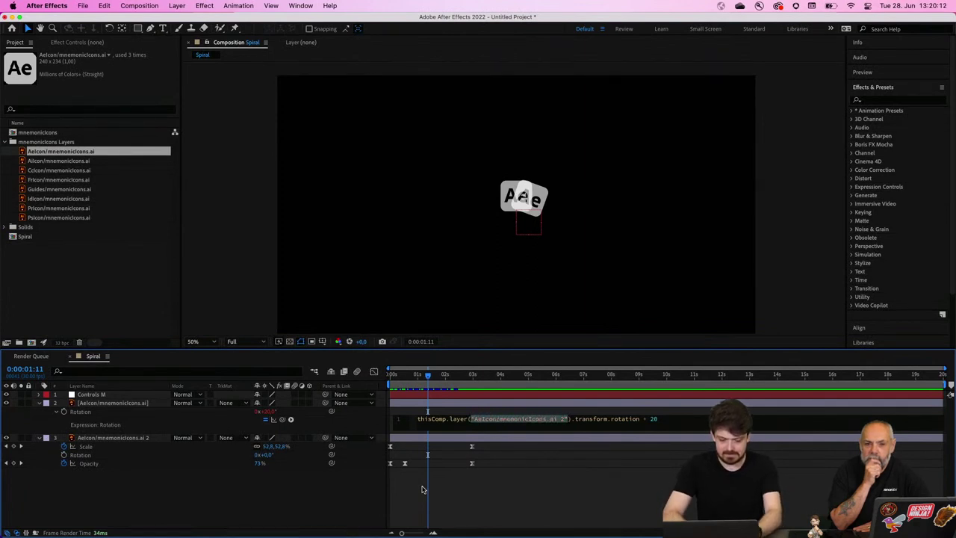
pyautogui.write('index ')
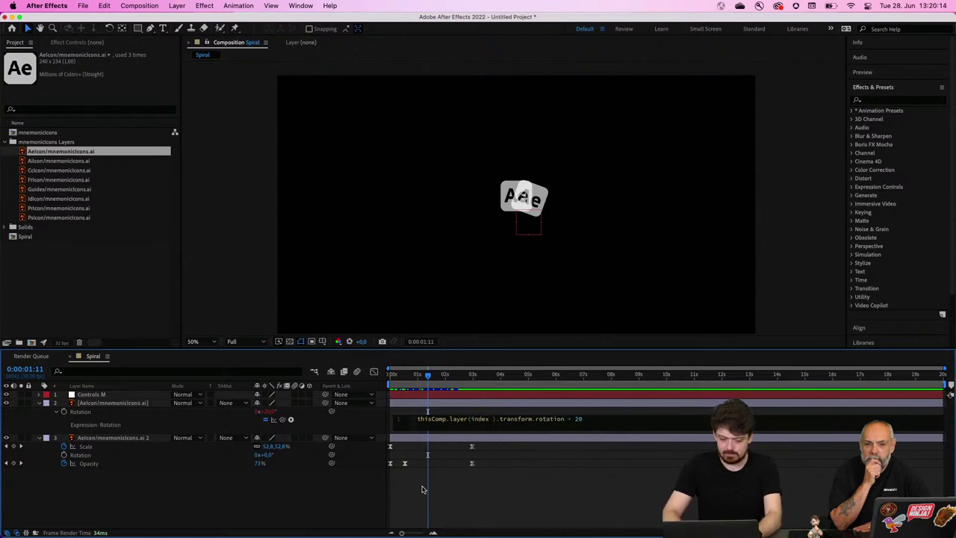
pyautogui.write('+ 1')
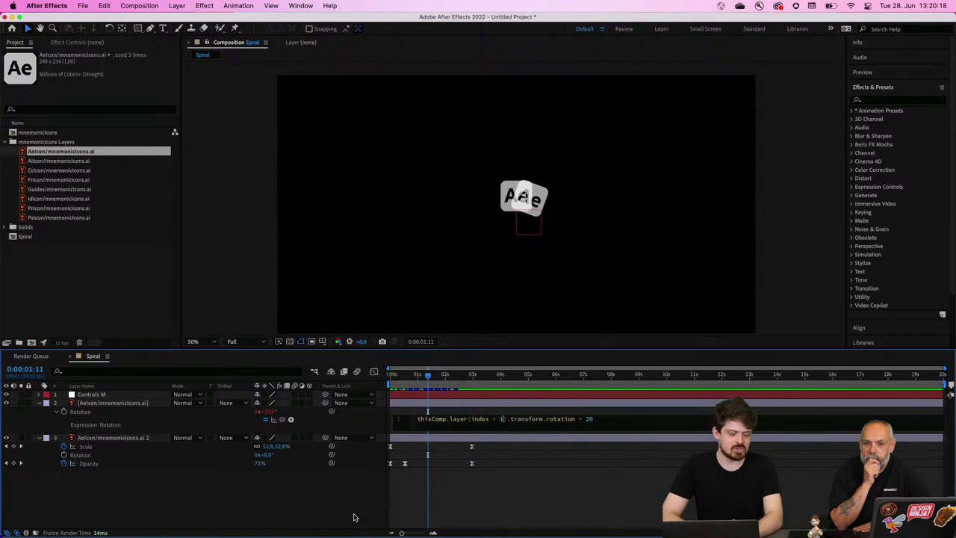
pyautogui.click(354, 517)
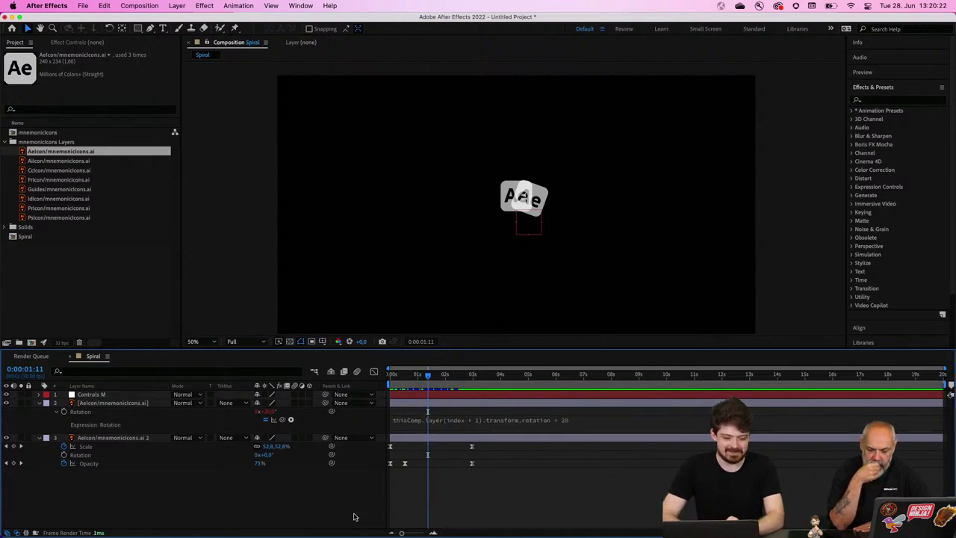
# Step: Duplicate the AeIcon copy repeatedly until the rotated icons form a complete ring
pyautogui.click(163, 407)
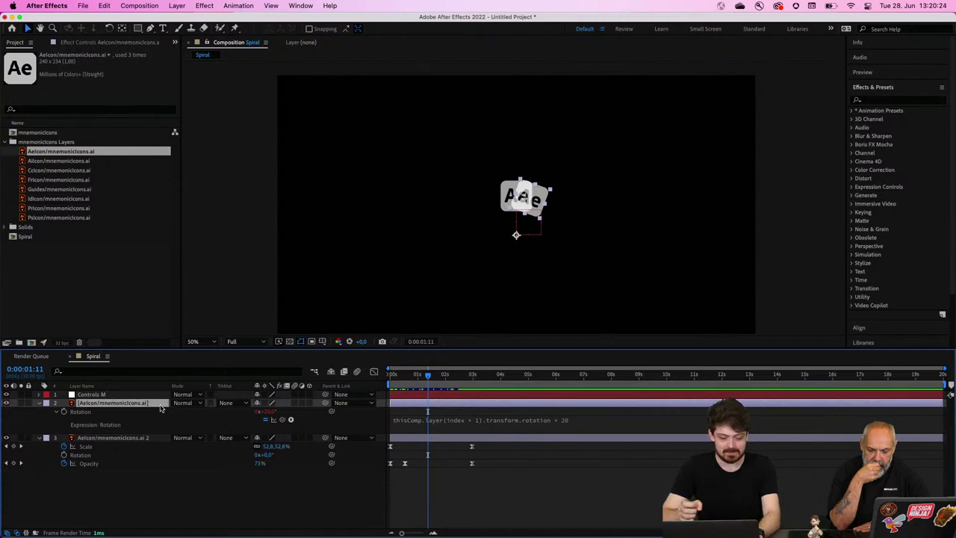
pyautogui.press('super+d')
pyautogui.press('super+d')
pyautogui.press('super+d')
pyautogui.press('super+d')
pyautogui.press('super+d')
pyautogui.press('super+d')
pyautogui.press('super+d')
pyautogui.press('super+d')
pyautogui.press('super+d')
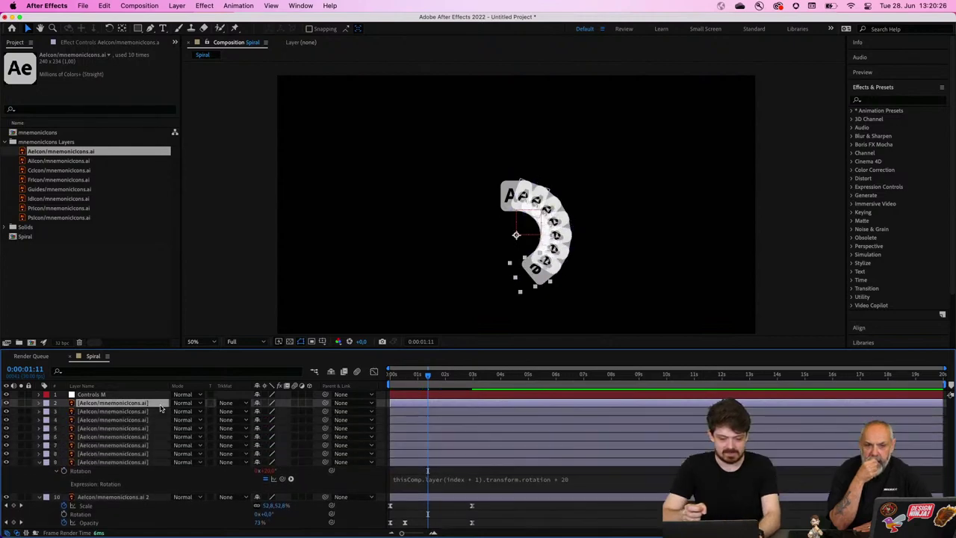
pyautogui.press('super+d')
pyautogui.press('super+d')
pyautogui.press('super+d')
pyautogui.press('super+d')
pyautogui.press('super+d')
pyautogui.press('super+d')
pyautogui.press('super+d')
pyautogui.press('super+d')
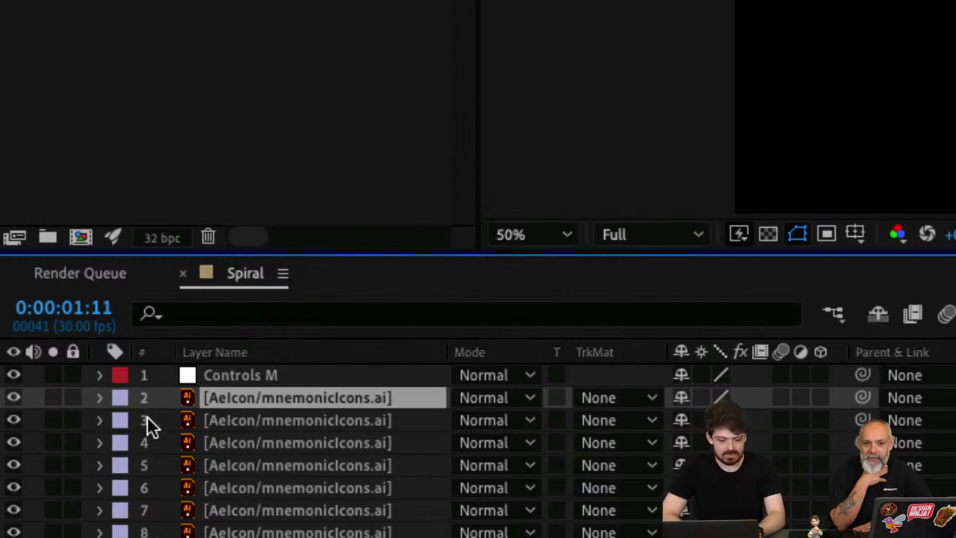
# Step: Go through the stacked AeIcon copies from layer 3 down to base layer 20 to examine their index order
pyautogui.click(214, 423)
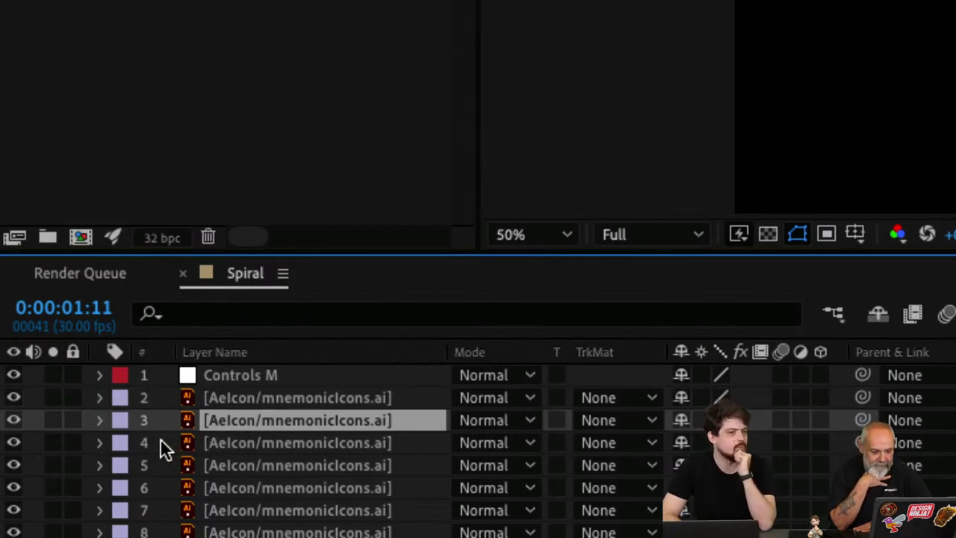
pyautogui.click(215, 444)
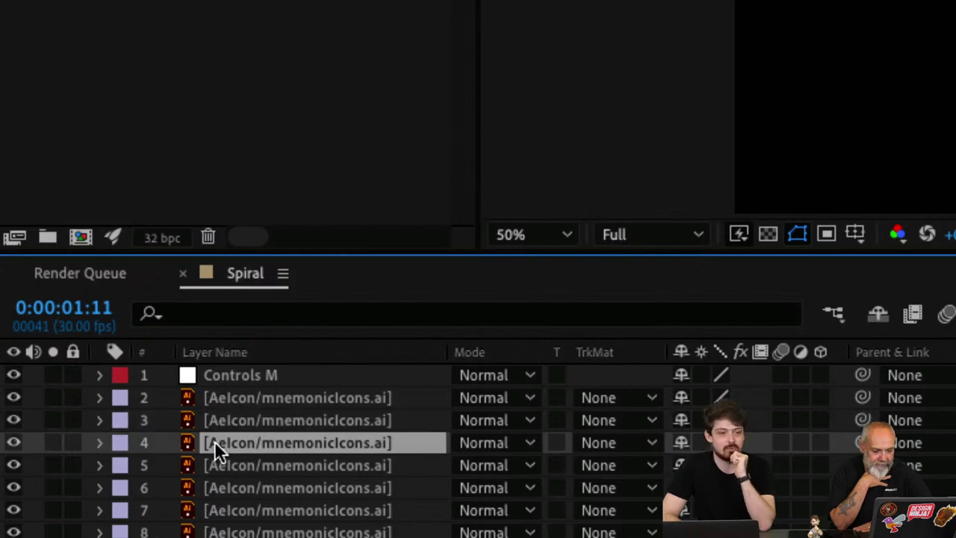
pyautogui.click(215, 464)
pyautogui.scroll(-1, 216, 467)
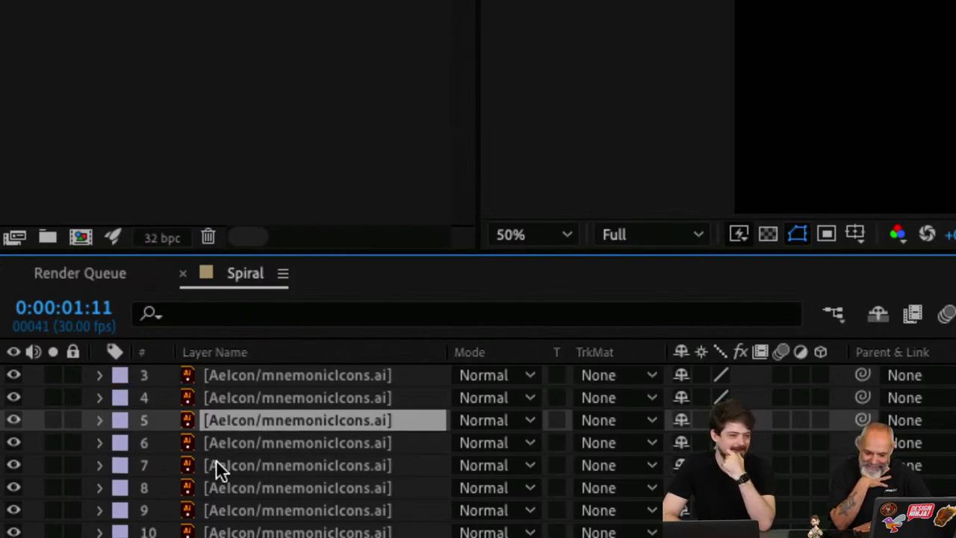
pyautogui.scroll(-4, 216, 462)
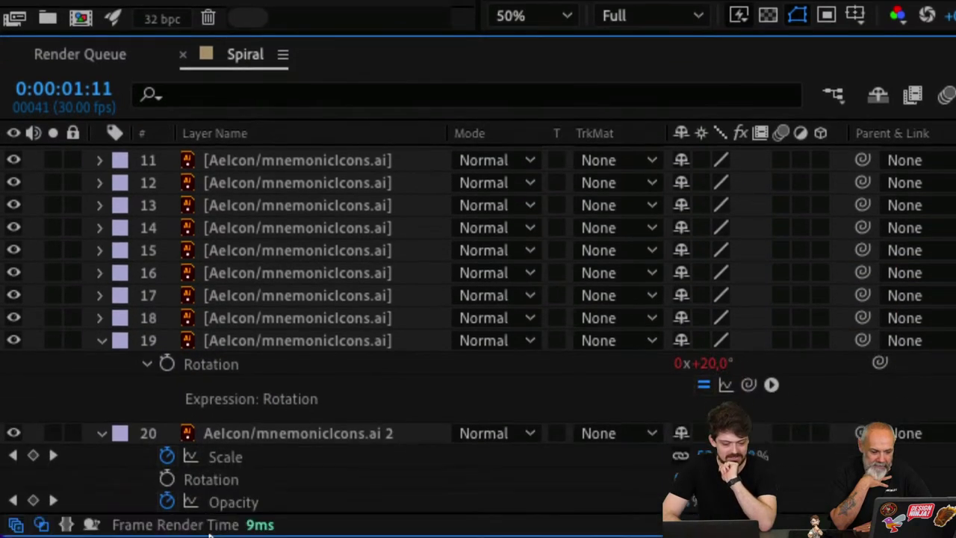
pyautogui.click(228, 431)
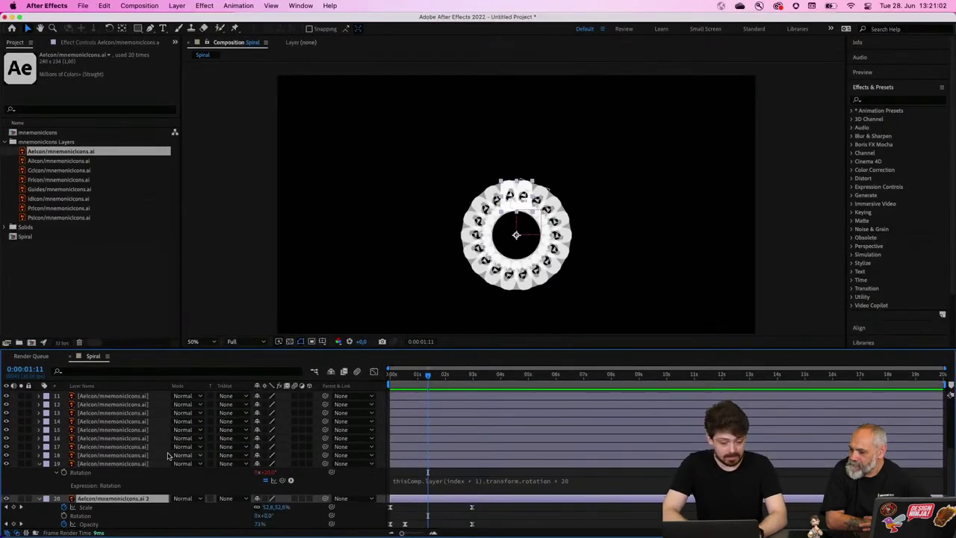
# Step: Undo the repeated duplications back to a single AeIcon copy above the base icon layer
pyautogui.press('super+z')
pyautogui.press('super+z')
pyautogui.press('super+z')
pyautogui.press('super+z')
pyautogui.press('super+z')
pyautogui.press('super+z')
pyautogui.press('super+z')
pyautogui.press('super+z')
pyautogui.press('super+z')
pyautogui.press('super+z')
pyautogui.press('super+z')
pyautogui.press('super+z')
pyautogui.press('super+z')
pyautogui.press('super+z')
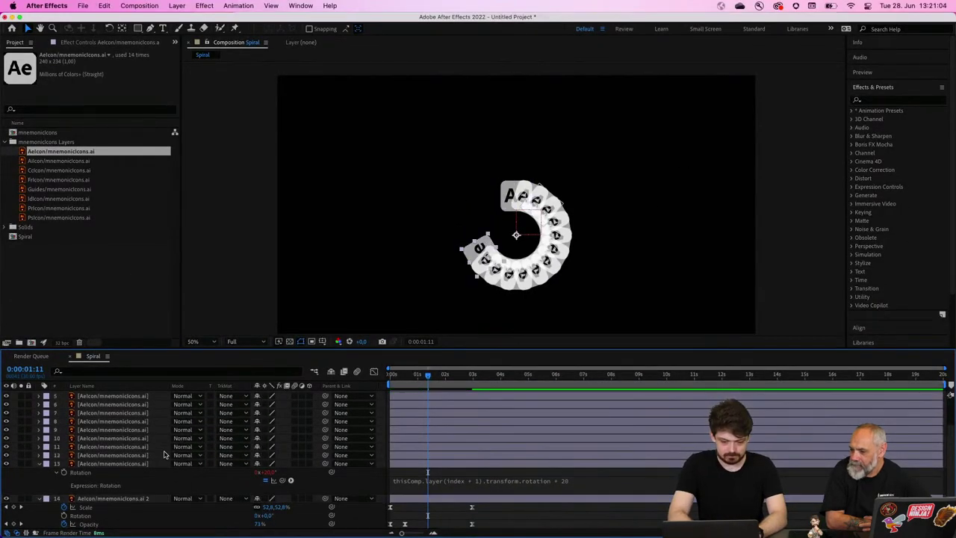
pyautogui.press('super+z')
pyautogui.press('super+z')
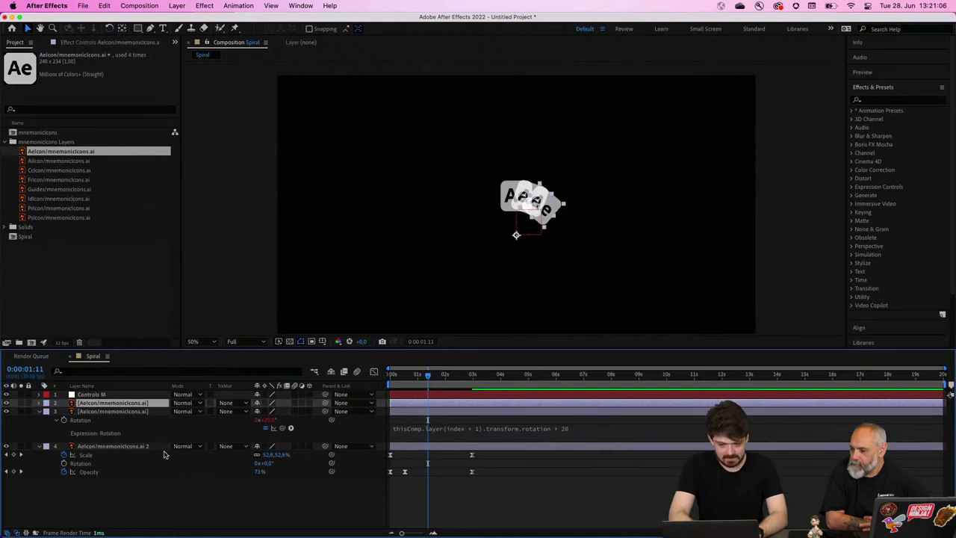
pyautogui.press('super+z')
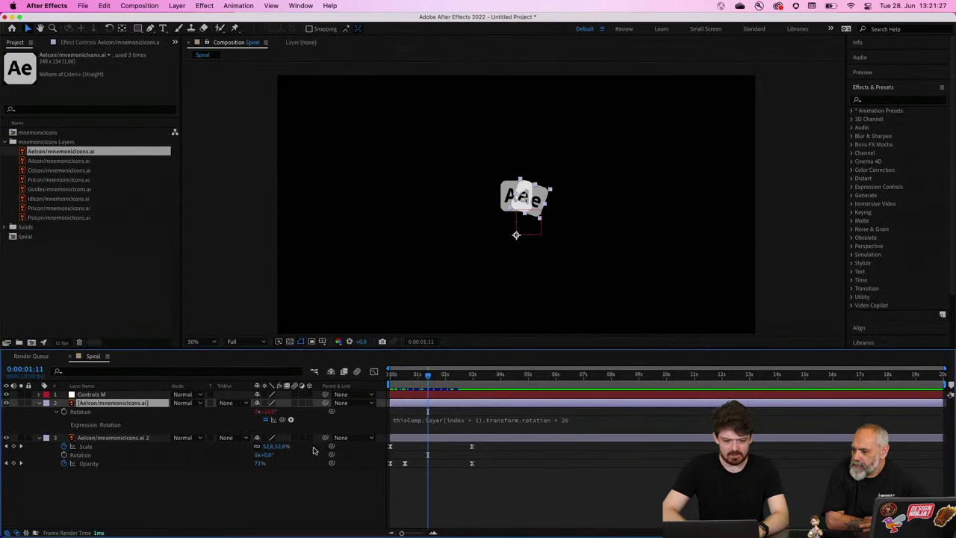
# Step: Duplicate the AeIcon copy until twelve expression-driven copies sit above the base icon layer
pyautogui.press('super+d')
pyautogui.press('super+d')
pyautogui.press('super+d')
pyautogui.press('super+d')
pyautogui.press('super+d')
pyautogui.press('super+d')
pyautogui.press('super+d')
pyautogui.press('super+d')
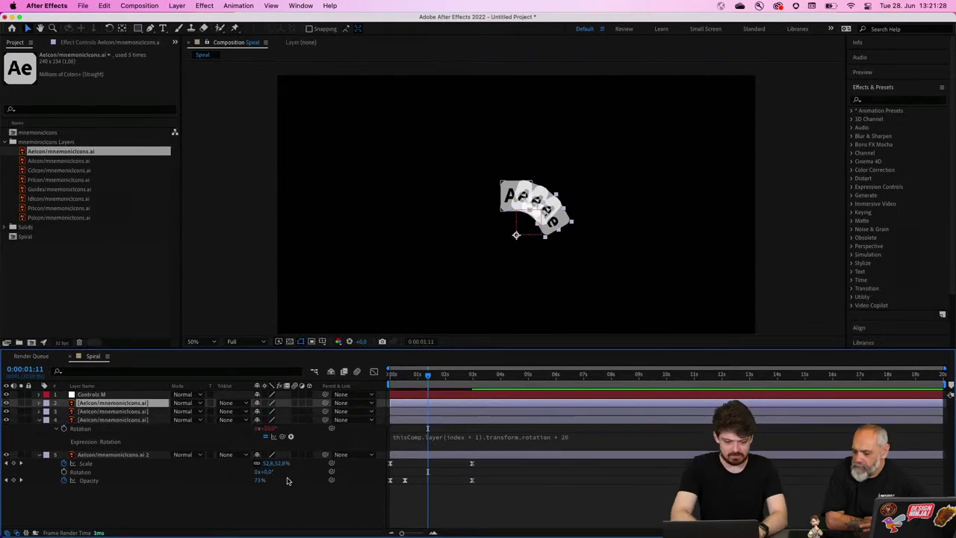
pyautogui.press('super+d')
pyautogui.press('super+d')
pyautogui.press('super+d')
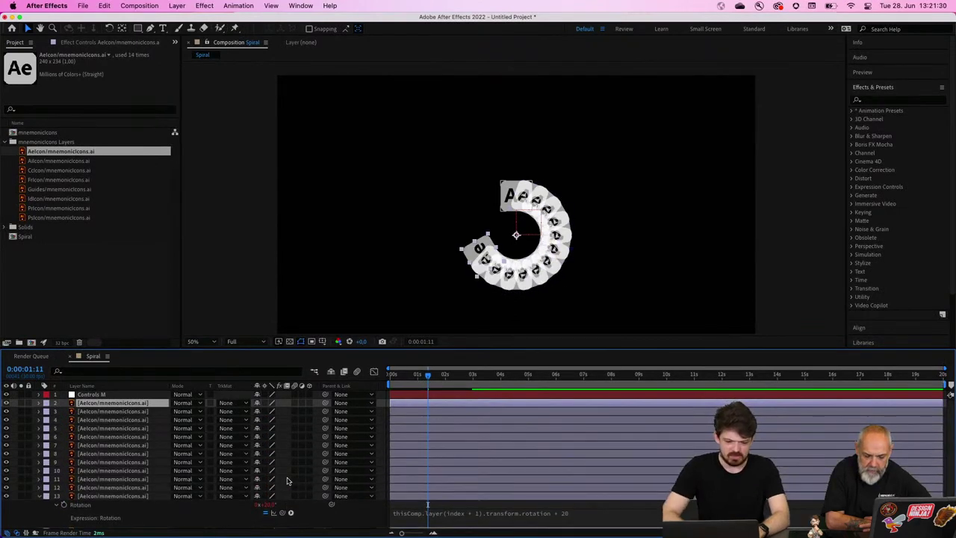
# Step: Show the Rotation expression of the topmost AeIcon copy, layer 2, and change its offset to "+ 25"
pyautogui.click(40, 402)
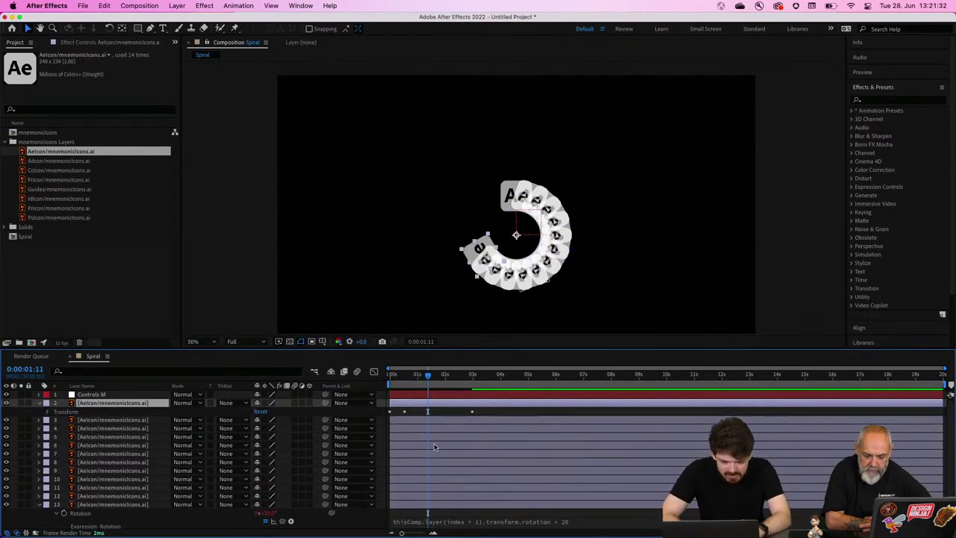
pyautogui.press('r')
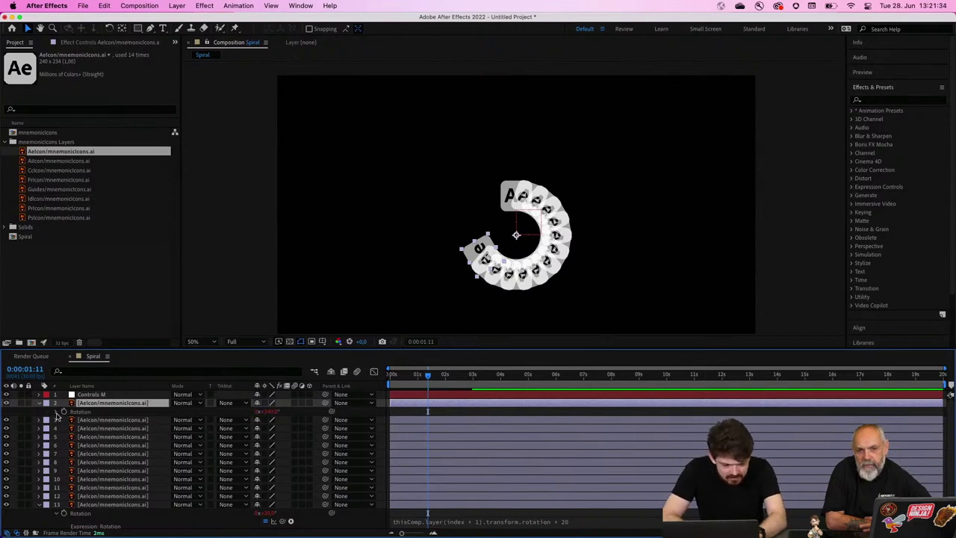
pyautogui.write('thisComp.layer(index + 1).transform.rotation + 20')
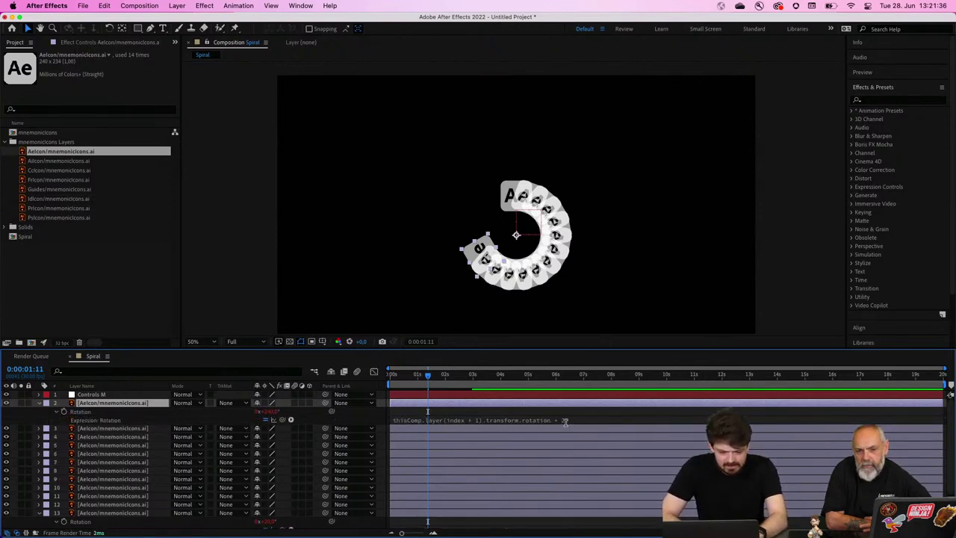
pyautogui.click(615, 421)
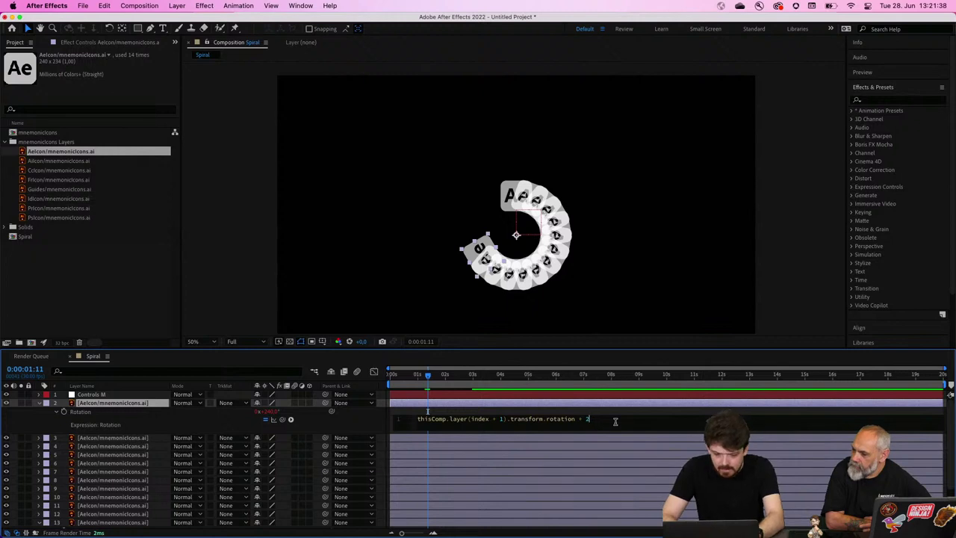
pyautogui.write('5')
pyautogui.click(537, 471)
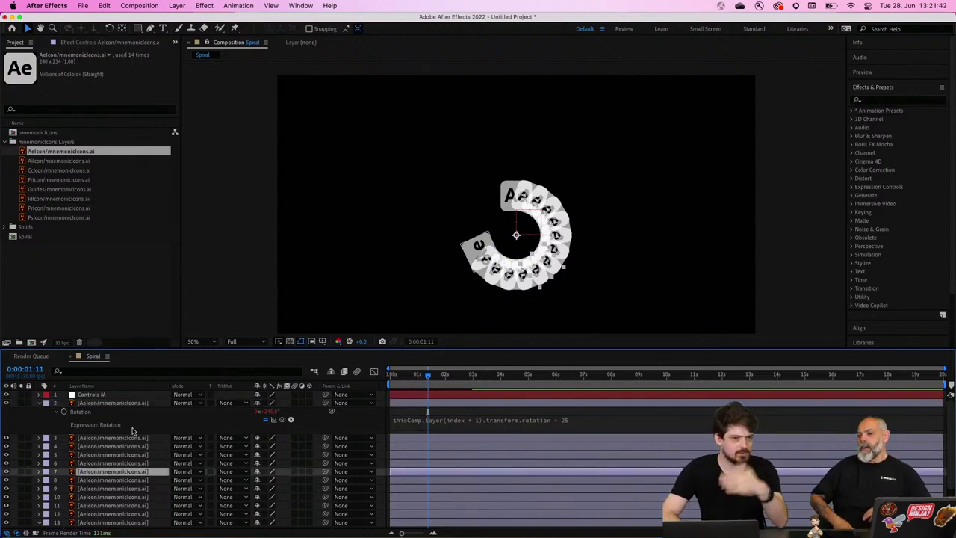
# Step: Undo the rotation offset change and the repeated duplications back to a single AeIcon copy above the base icon layer
pyautogui.click(120, 404)
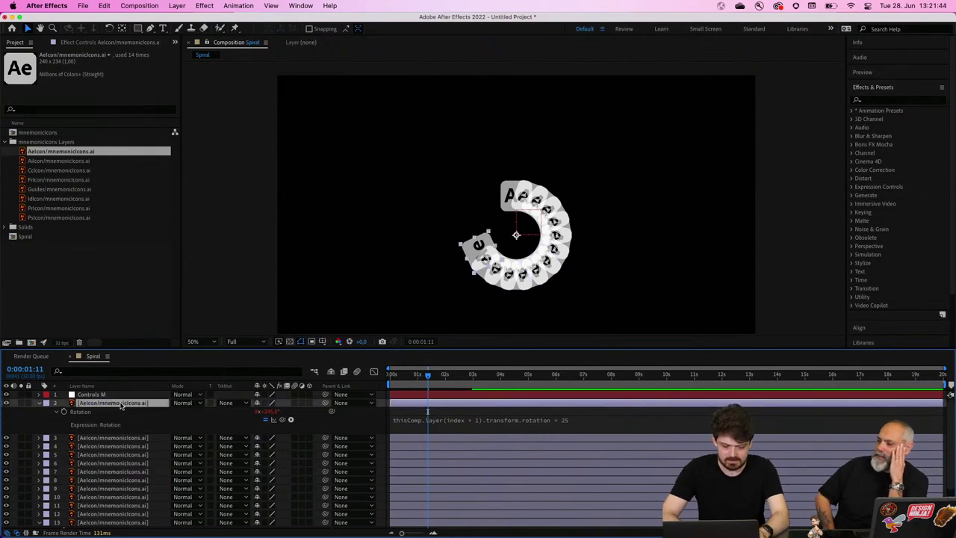
pyautogui.hotkey('ctrl', 'z')
pyautogui.hotkey('ctrl', 'z')
pyautogui.press('super+z')
pyautogui.press('super+z')
pyautogui.press('super+z')
pyautogui.press('super+z')
pyautogui.press('super+z')
pyautogui.press('super+z')
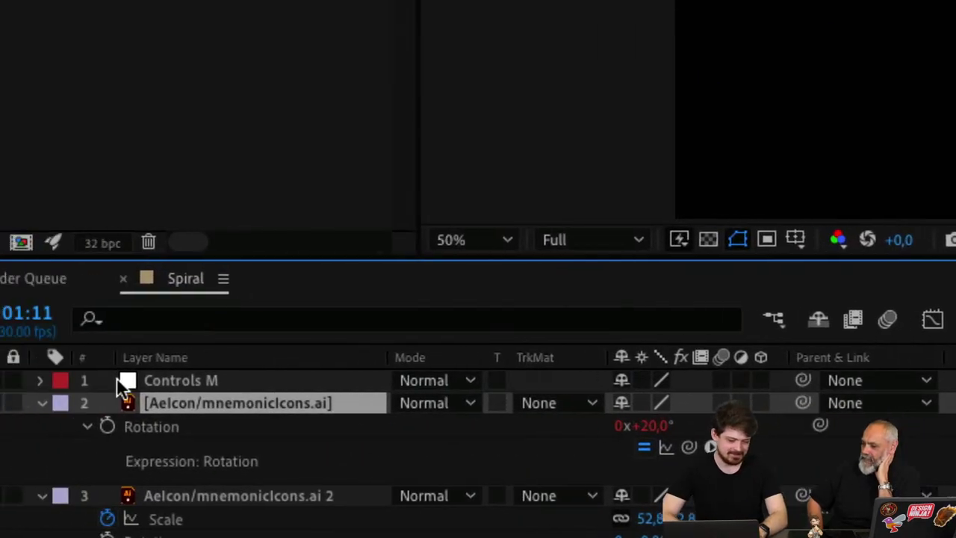
# Step: Apply an Angle Control expression effect to the Controls M null
pyautogui.click(86, 394)
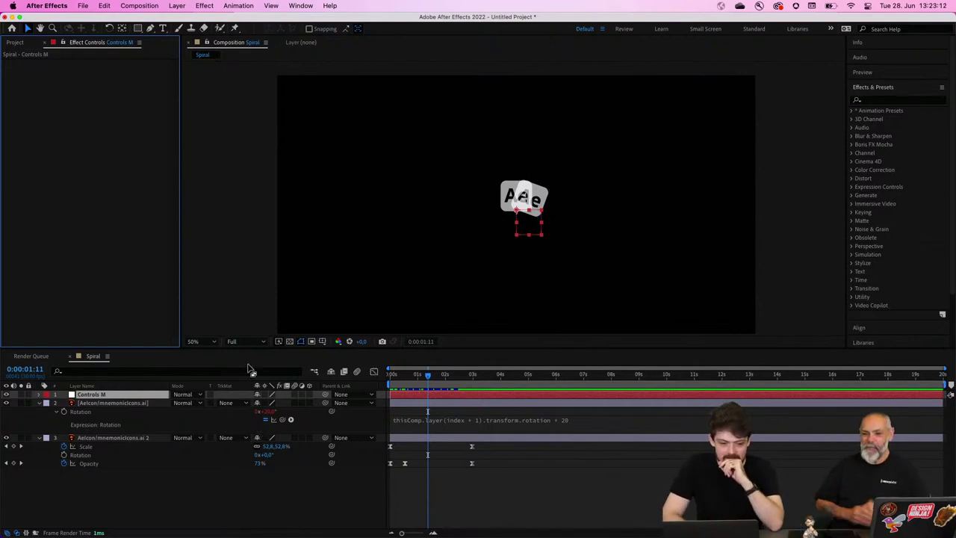
pyautogui.click(104, 402)
pyautogui.click(99, 394)
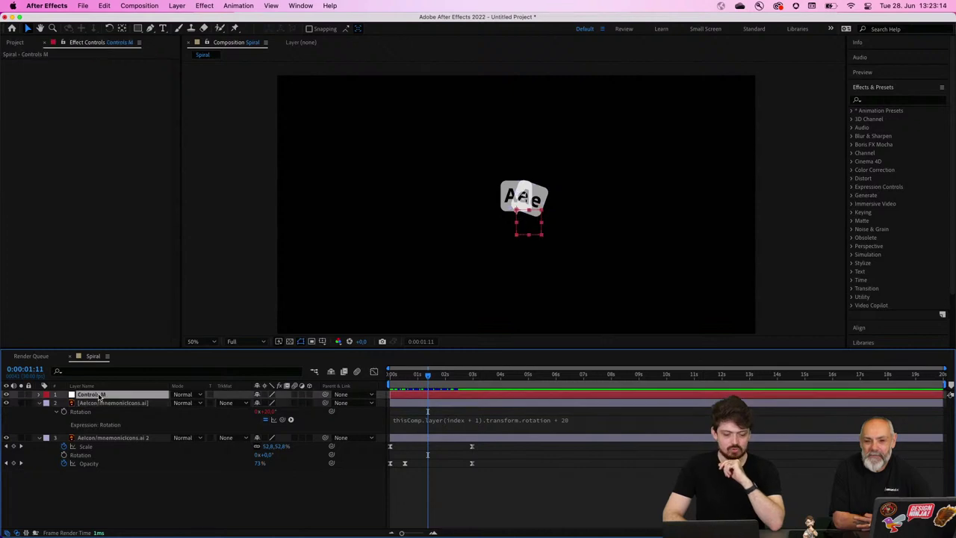
pyautogui.click(851, 187)
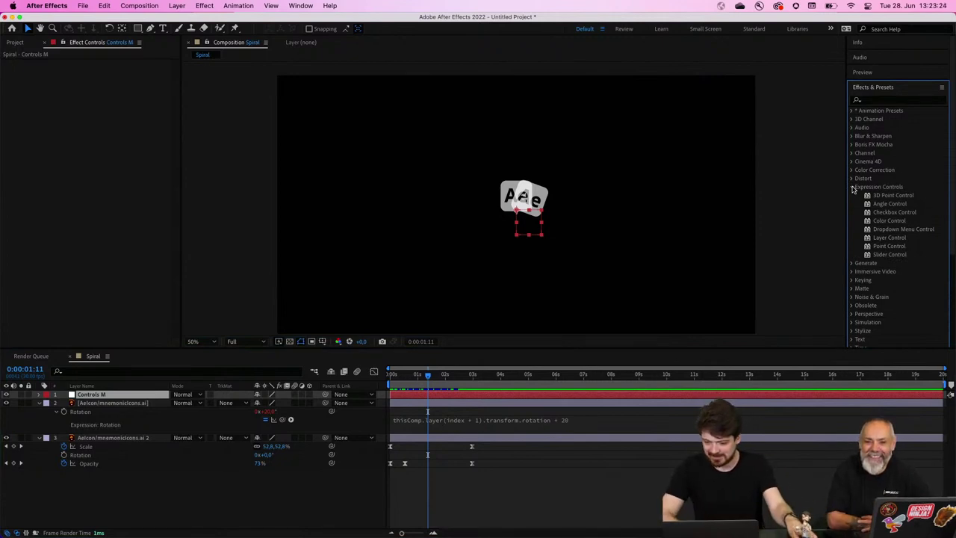
pyautogui.click(903, 204)
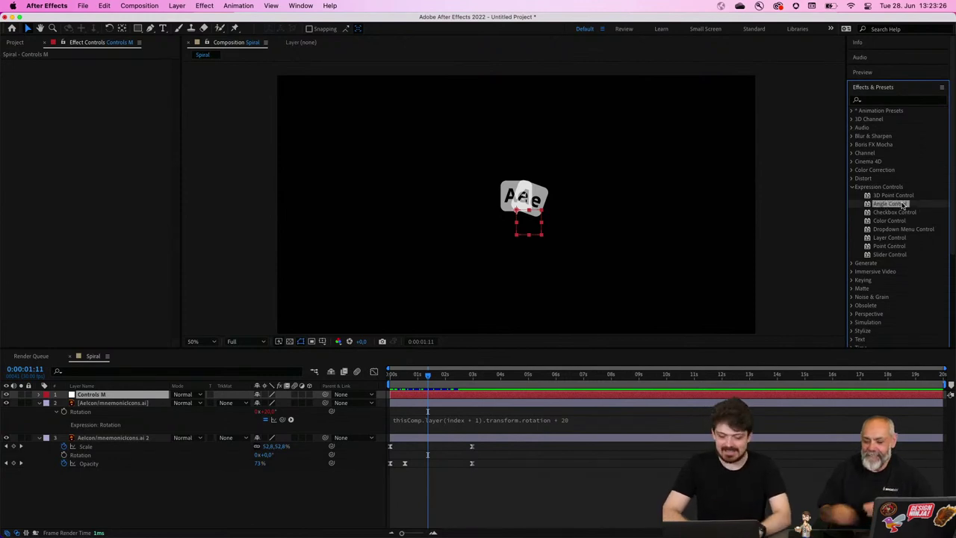
pyautogui.moveTo(861, 206); pyautogui.dragTo(145, 172)
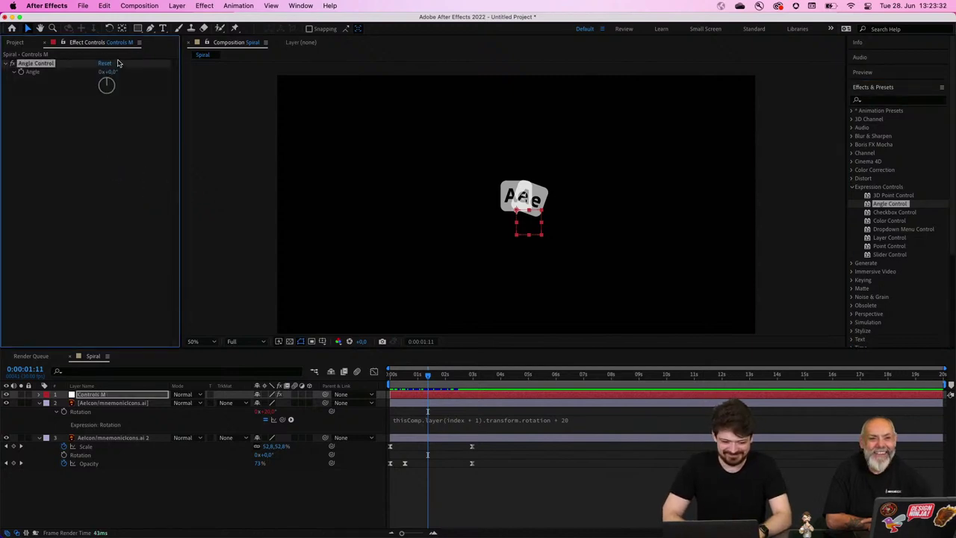
# Step: Rename the Angle Control effect on Controls M to "Rotation offset"
pyautogui.rightClick(51, 66)
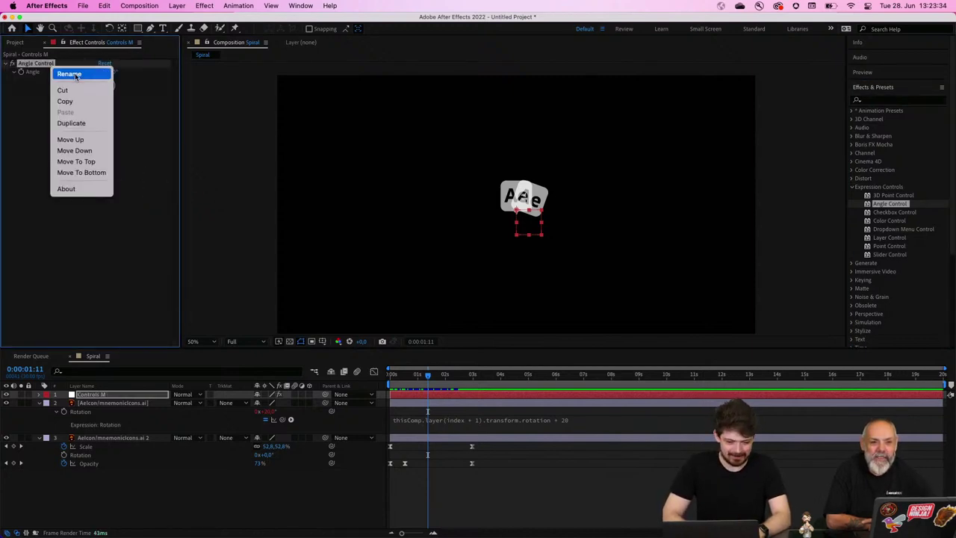
pyautogui.click(74, 75)
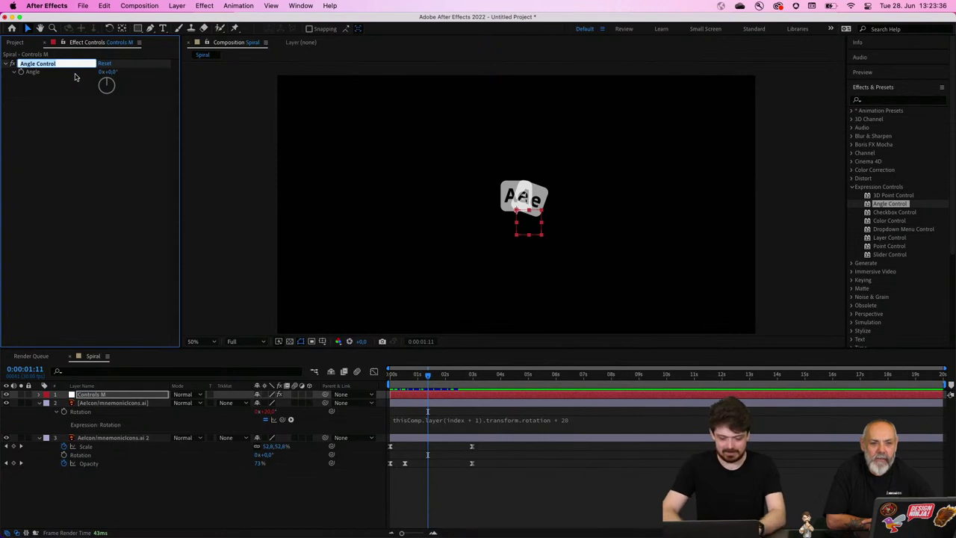
pyautogui.write('Re')
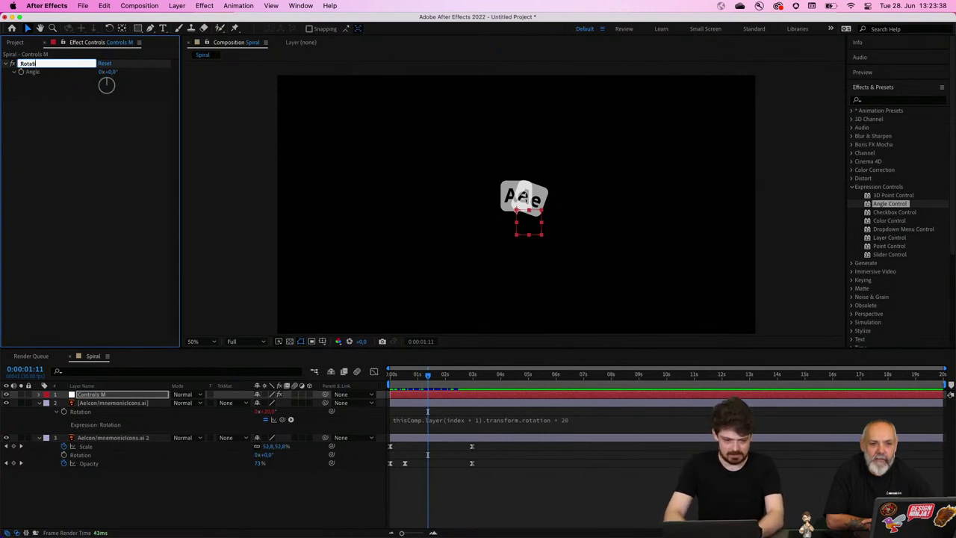
pyautogui.write('tation offset')
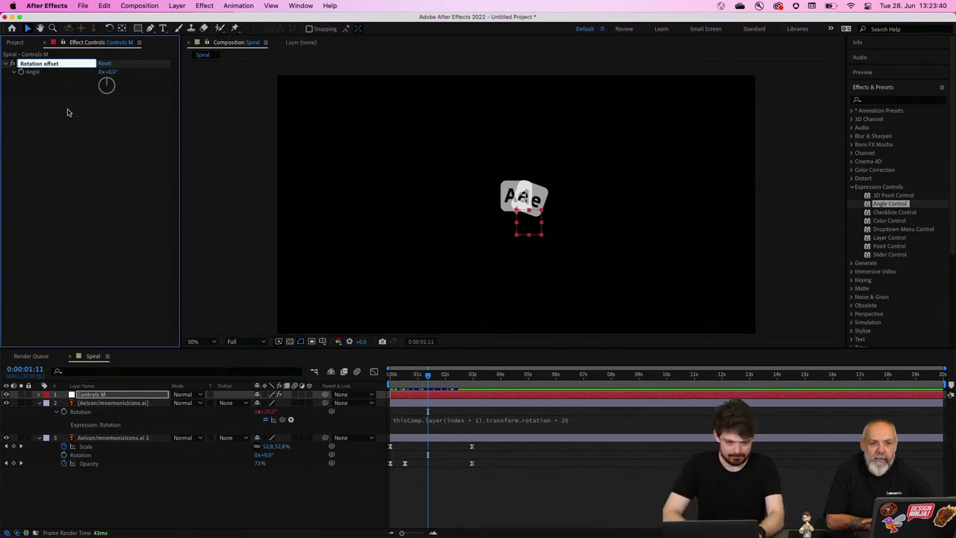
pyautogui.press('Return')
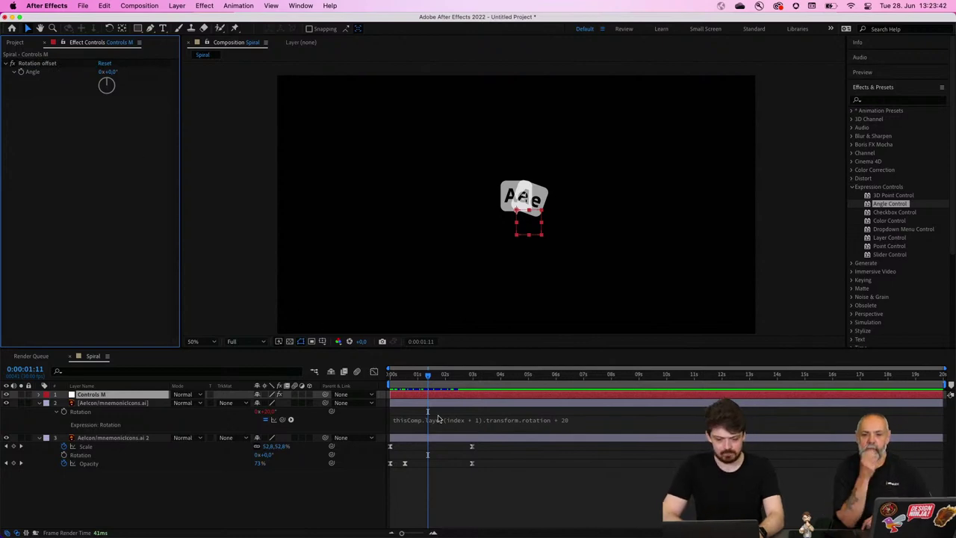
# Step: Replace the fixed offset in the AeIcon copy's Rotation expression with a link to the Rotation offset Angle on Controls M
pyautogui.click(575, 420)
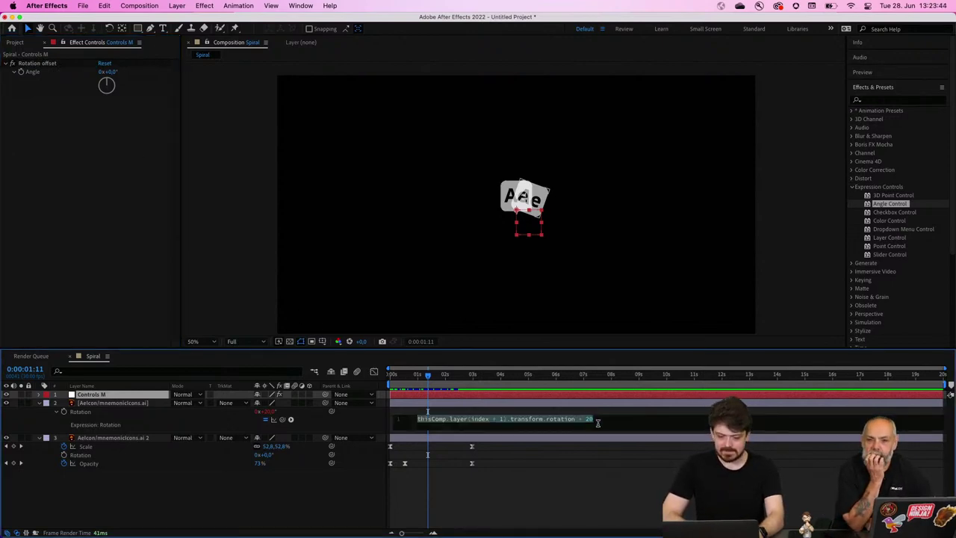
pyautogui.click(596, 420)
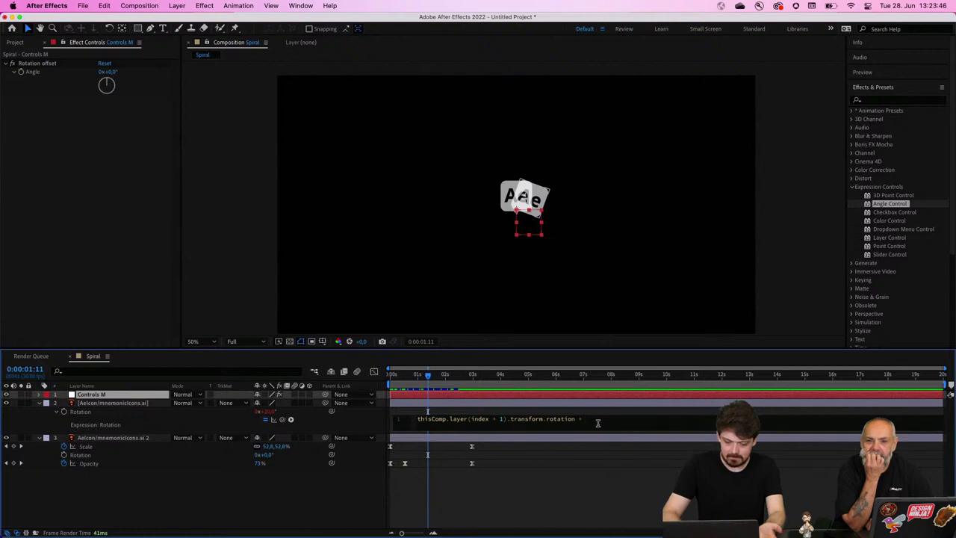
pyautogui.click(332, 410)
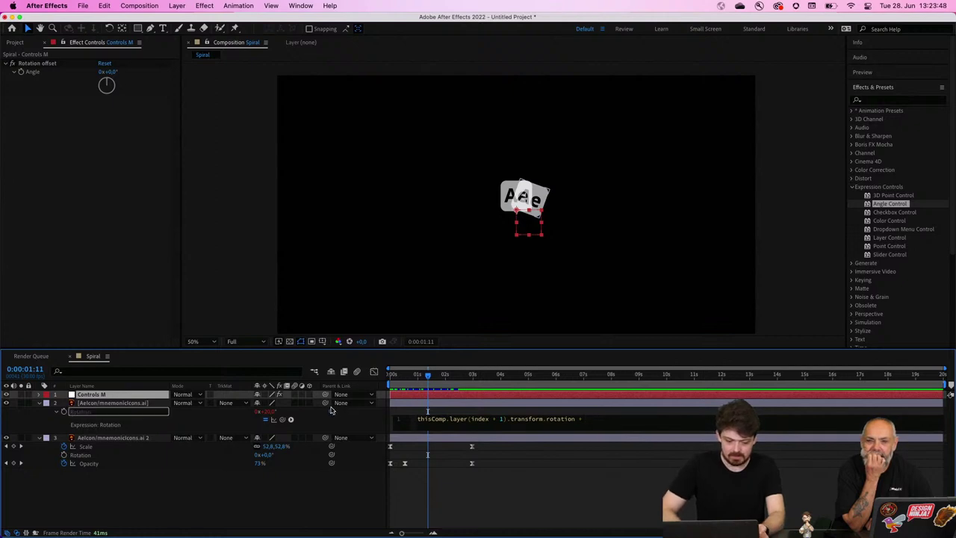
pyautogui.moveTo(331, 410); pyautogui.dragTo(38, 75)
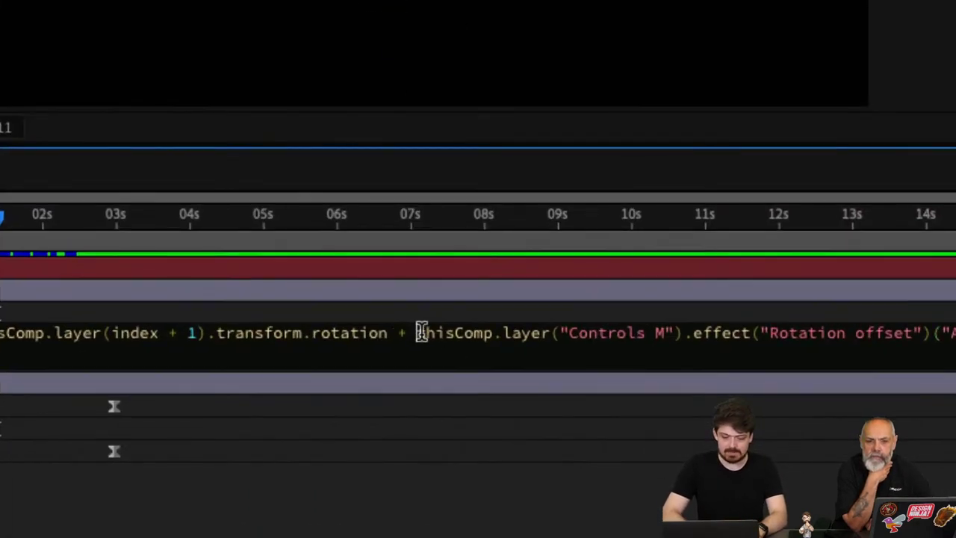
pyautogui.moveTo(420, 333); pyautogui.dragTo(762, 332)
pyautogui.click(633, 337)
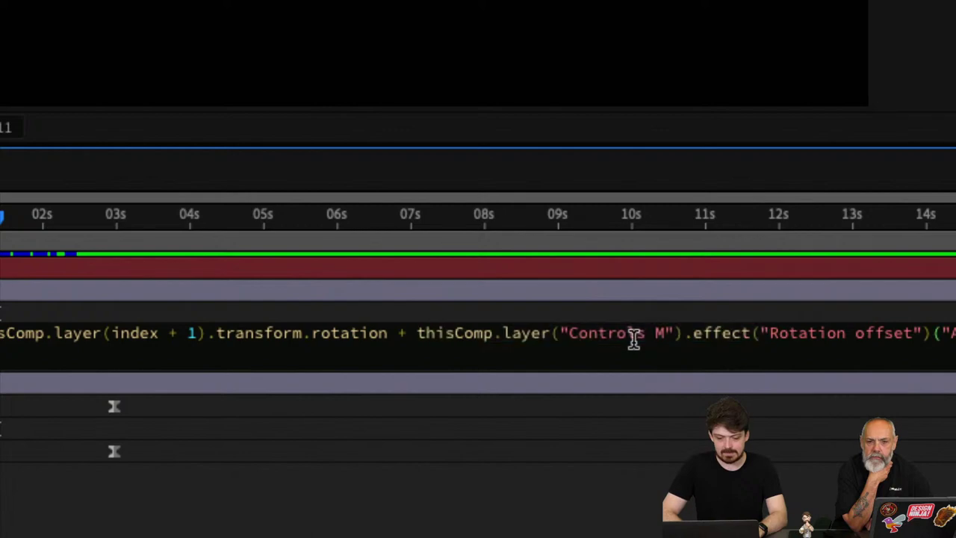
pyautogui.click(955, 337)
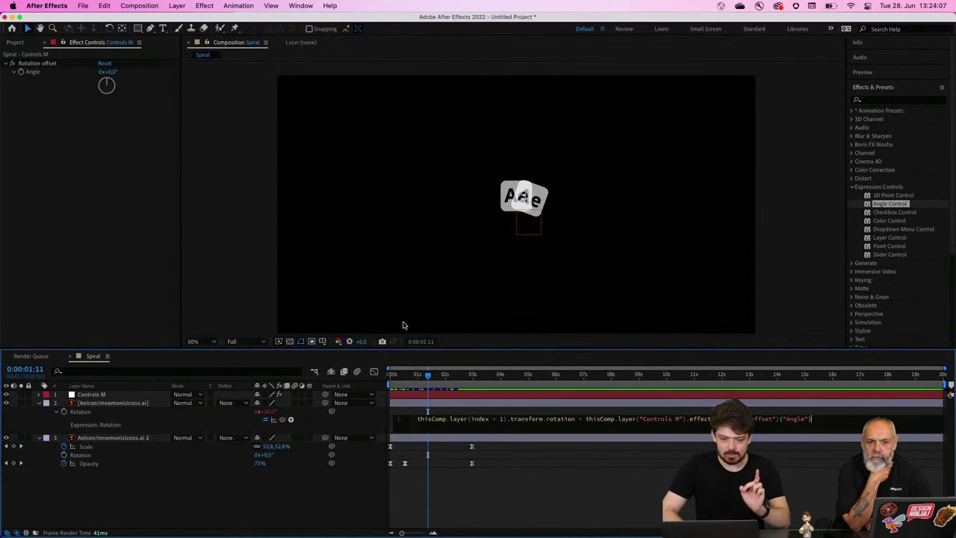
pyautogui.click(156, 221)
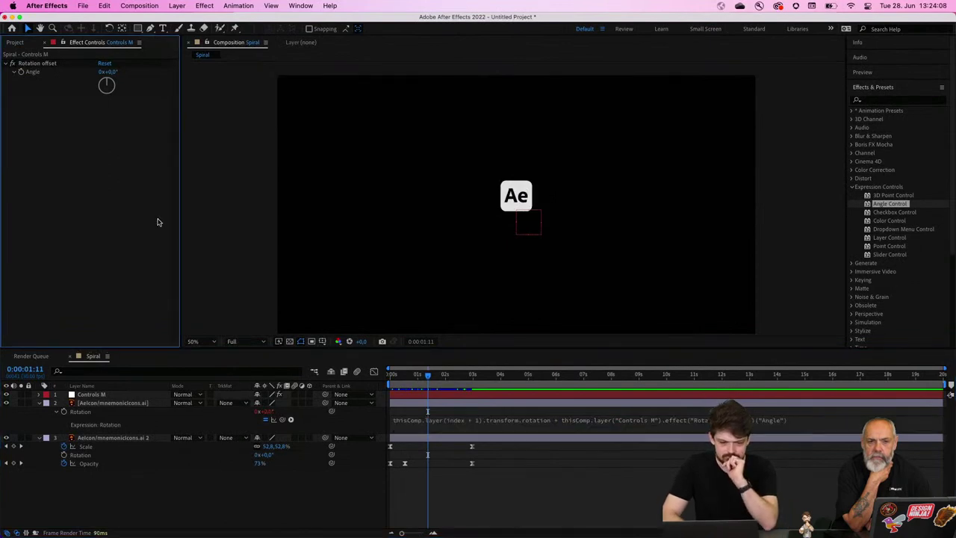
# Step: Set the Rotation offset angle to 60° and duplicate the AeIcon copy on layer 2 five times
pyautogui.moveTo(109, 84); pyautogui.dragTo(138, 69)
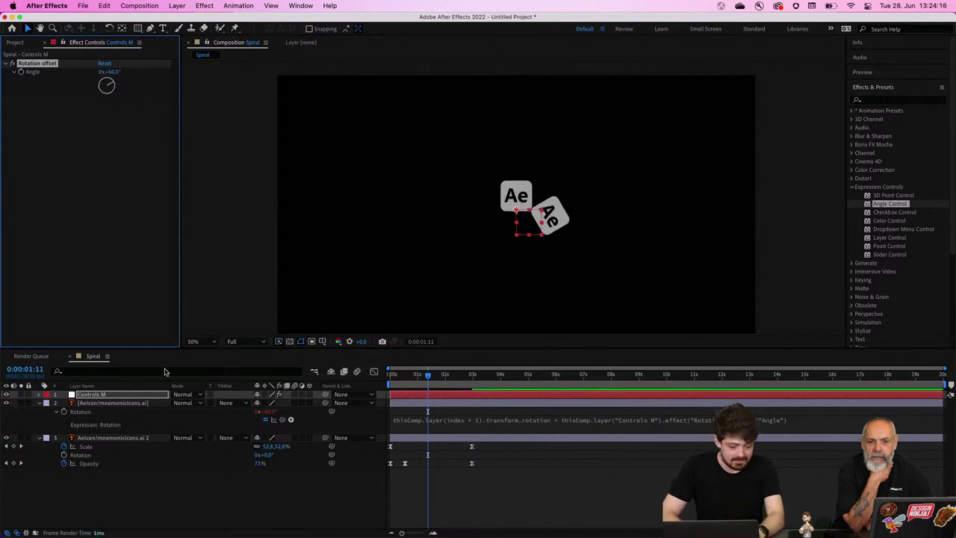
pyautogui.click(155, 406)
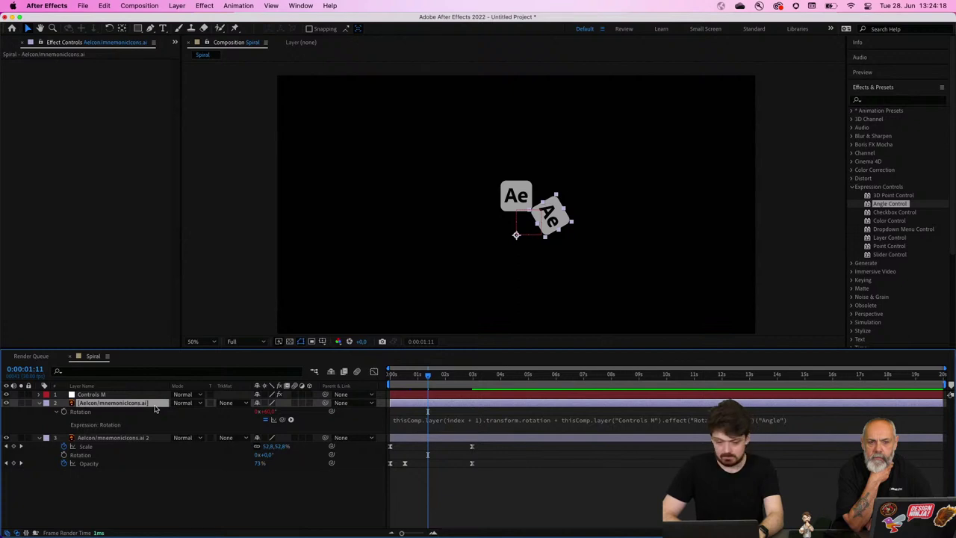
pyautogui.press('super+d')
pyautogui.press('super+d')
pyautogui.press('super+d')
pyautogui.press('super+d')
pyautogui.press('super+d')
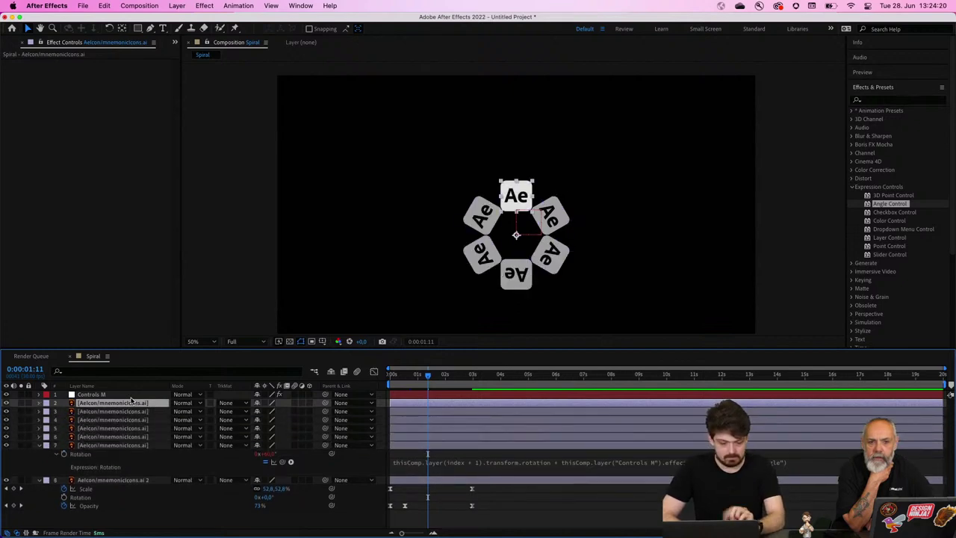
# Step: Try different Rotation offset angles on Controls M to respace the ring of icons, and return the angle to 60°
pyautogui.click(130, 395)
pyautogui.click(114, 84)
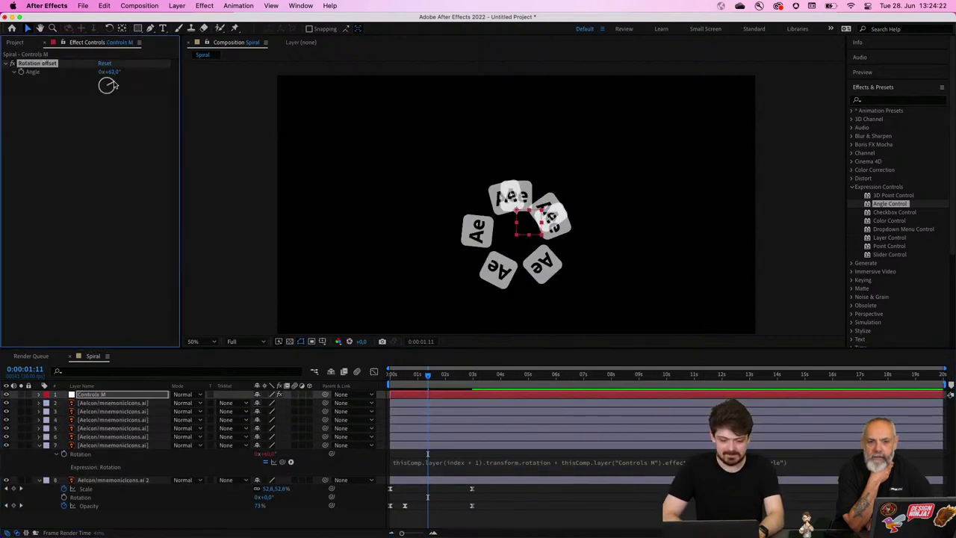
pyautogui.moveTo(114, 84); pyautogui.dragTo(113, 71)
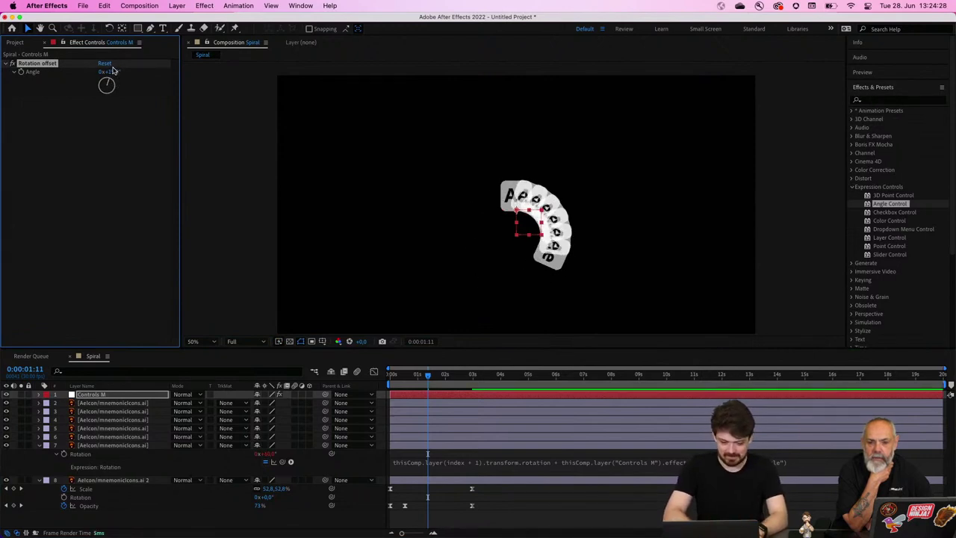
pyautogui.moveTo(112, 70); pyautogui.dragTo(107, 81)
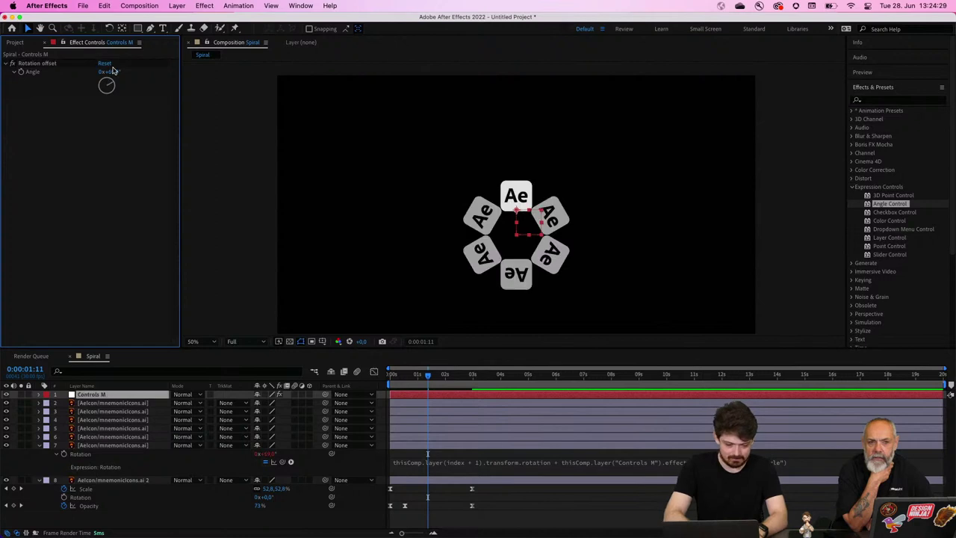
# Step: Delete the five duplicated AeIcon layers, 2 to 6, keeping one expression-driven copy above the base icon
pyautogui.click(107, 439)
pyautogui.keyDown('shift'); pyautogui.click(112, 404); pyautogui.keyUp('shift')
pyautogui.press('Delete')
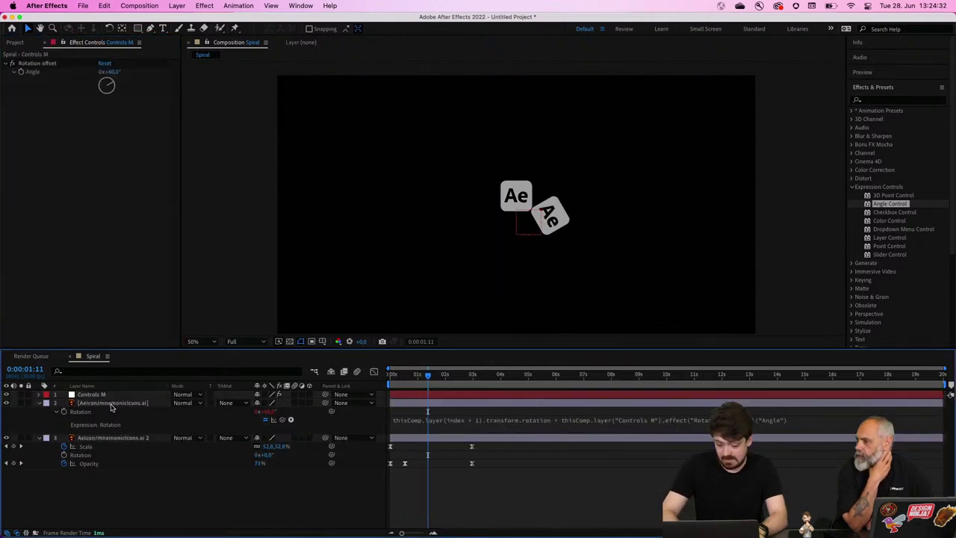
# Step: Preview the animation from the start of the timeline to check how the AeIcon copy animates with the base icon
pyautogui.click(111, 404)
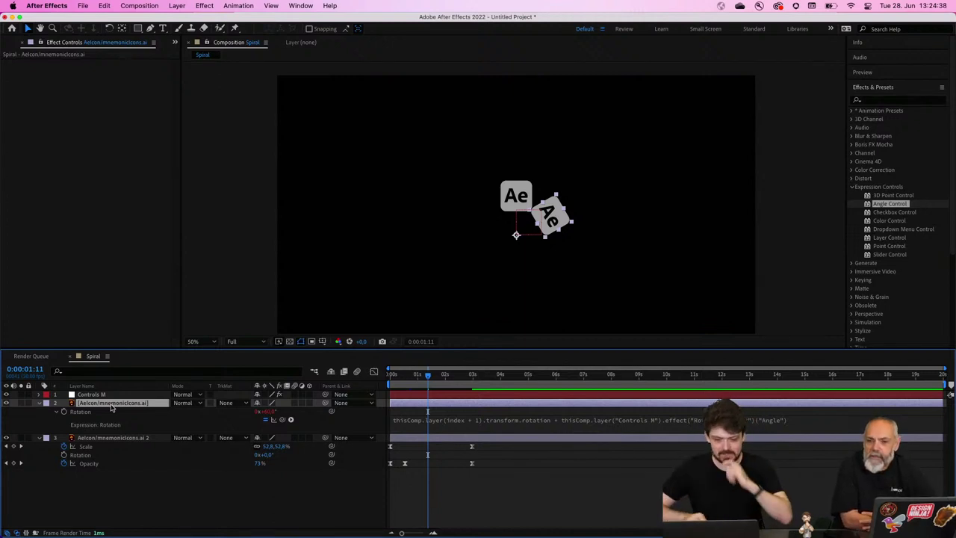
pyautogui.moveTo(435, 377); pyautogui.dragTo(391, 376)
pyautogui.click(260, 517)
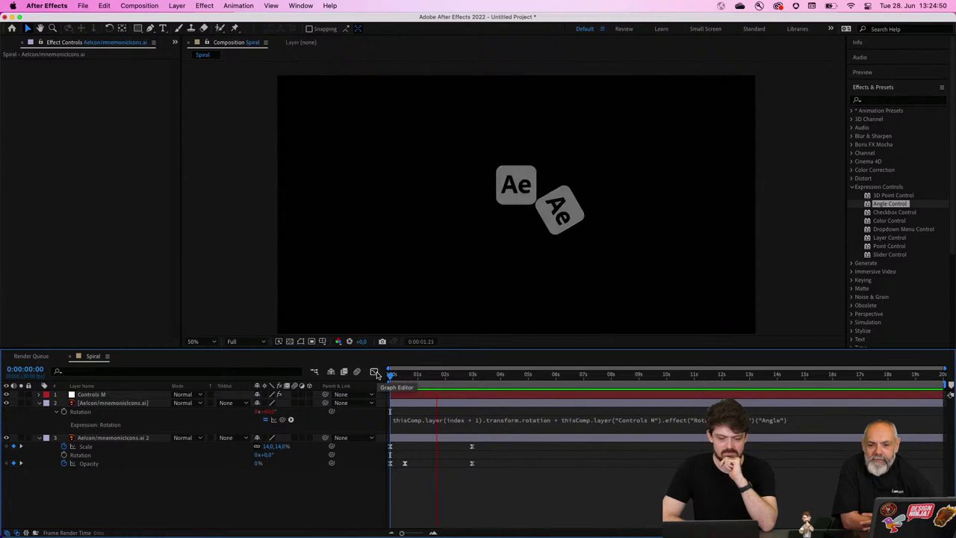
pyautogui.press('space')
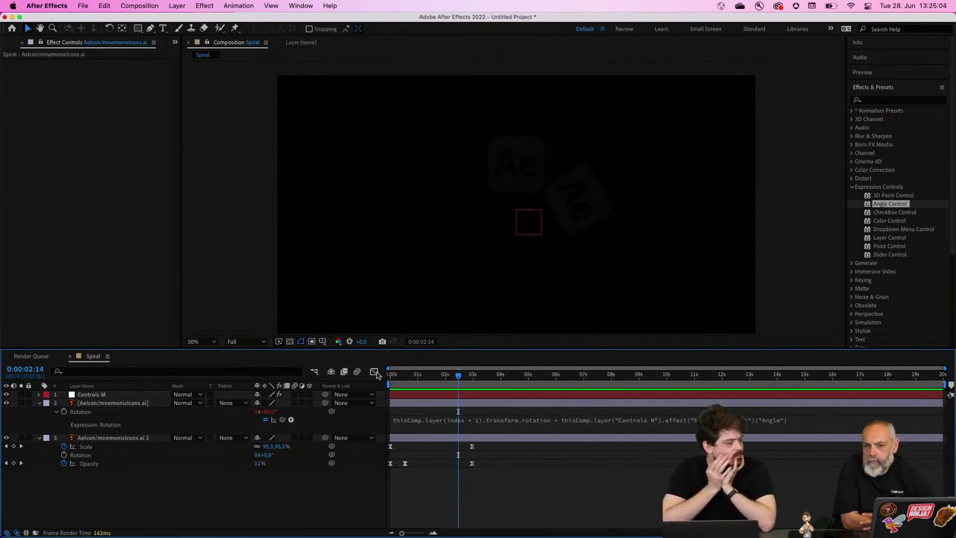
# Step: Show the Opacity and Scale properties of the AeIcon copy on layer 2 and delete all their keyframes
pyautogui.click(112, 402)
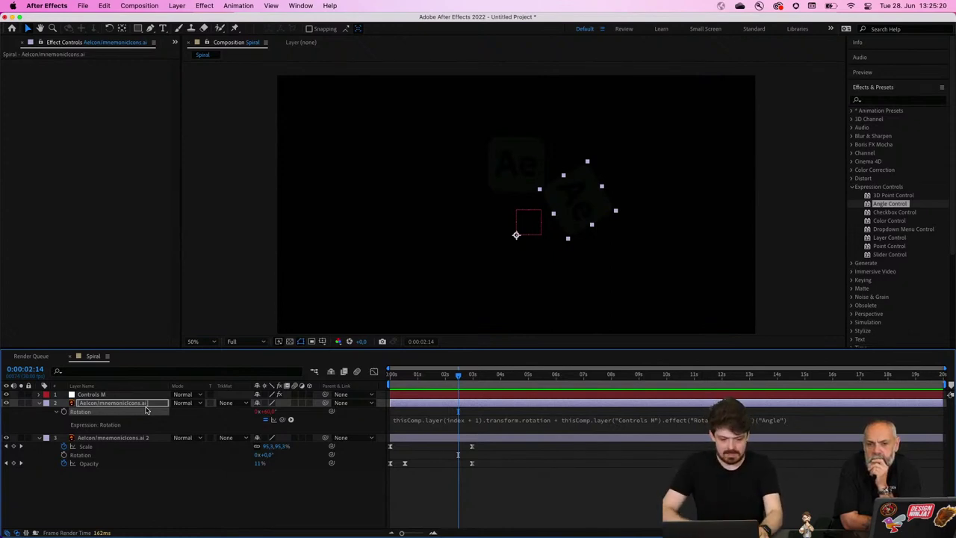
pyautogui.press('t')
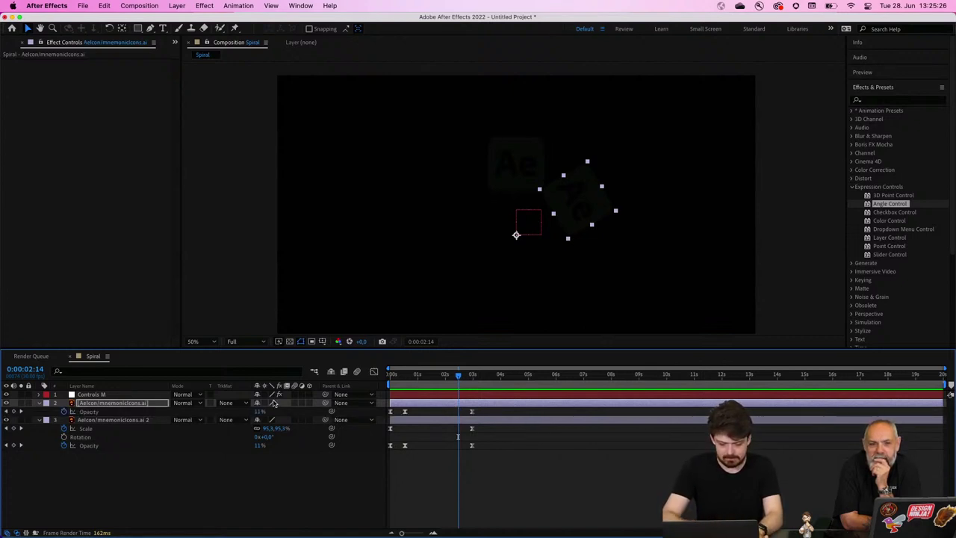
pyautogui.hotkey('shift', 's')
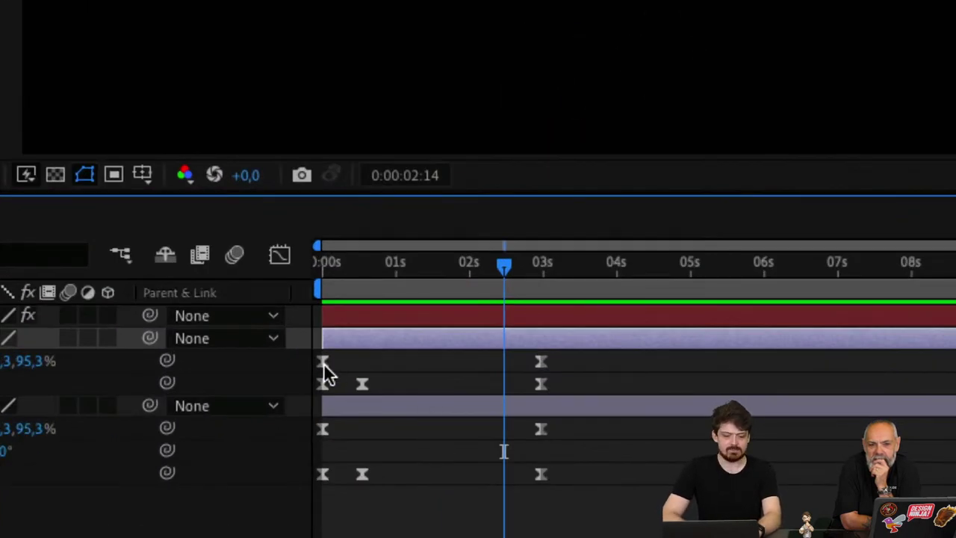
pyautogui.moveTo(566, 387); pyautogui.dragTo(369, 366)
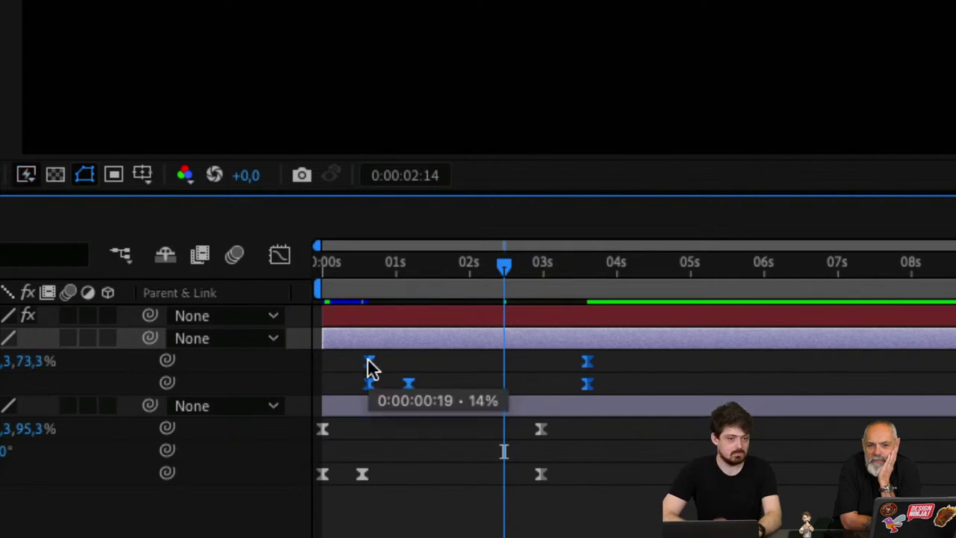
pyautogui.hotkey('ctrl', 'z')
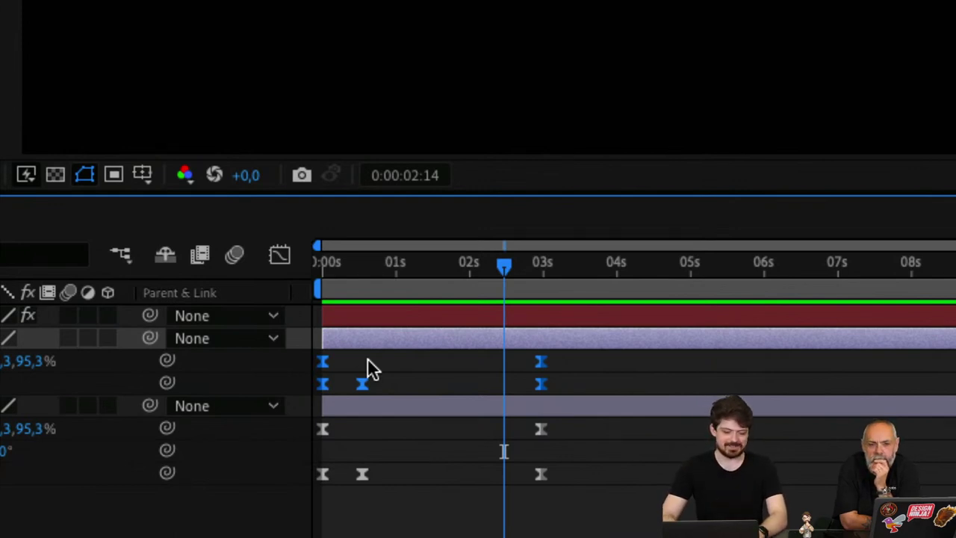
pyautogui.press('Delete')
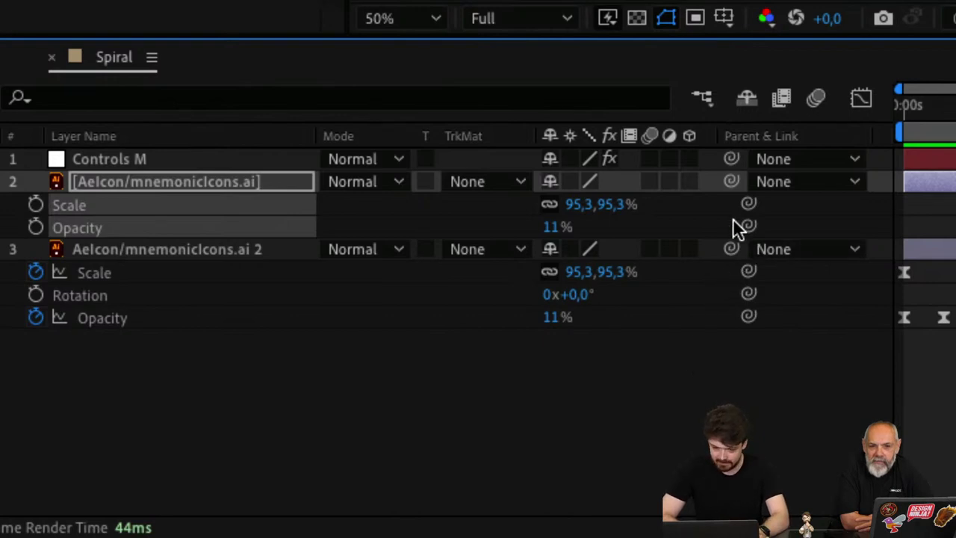
# Step: Link the Scale of the AeIcon copy on layer 2 to the base icon's Scale, referencing that layer by index + 1
pyautogui.moveTo(746, 205); pyautogui.dragTo(401, 278)
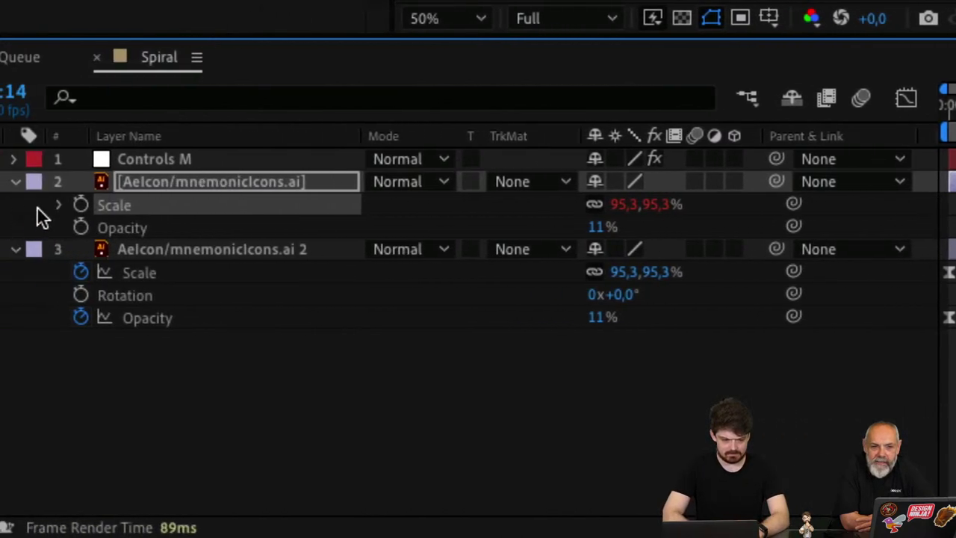
pyautogui.click(61, 204)
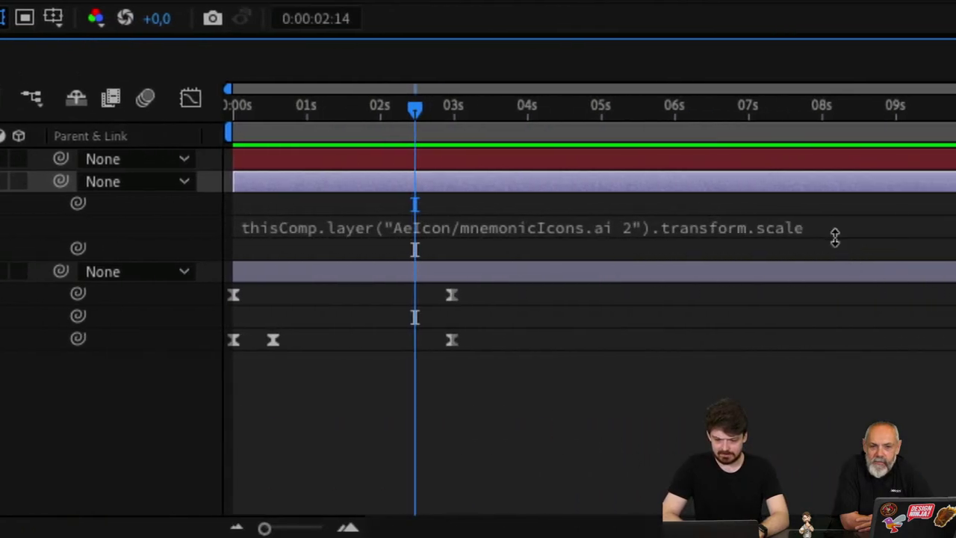
pyautogui.click(819, 229)
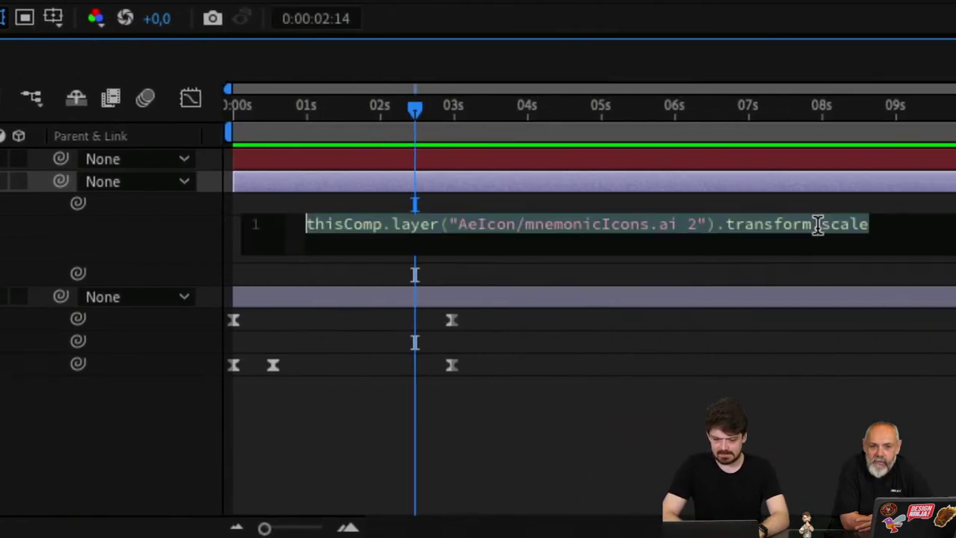
pyautogui.click(872, 228)
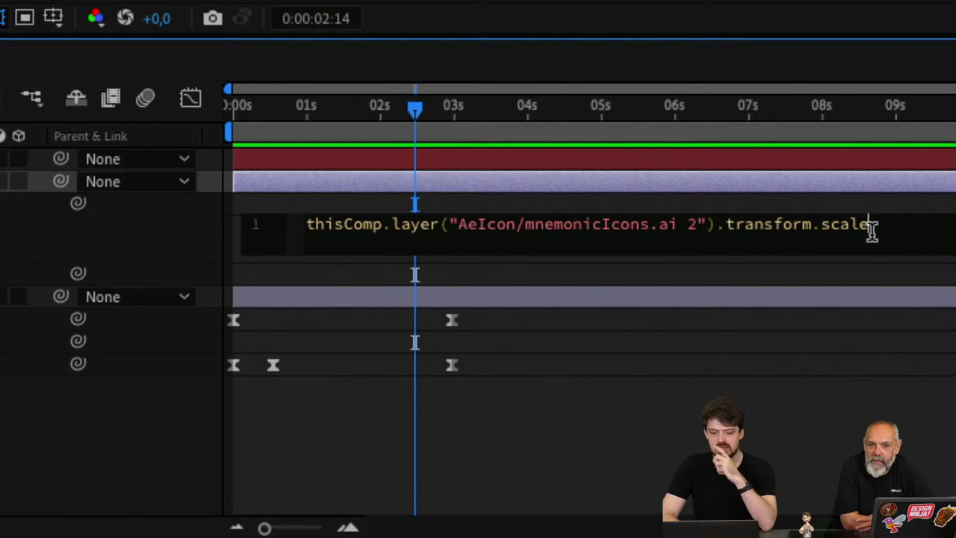
pyautogui.moveTo(706, 224); pyautogui.dragTo(451, 224)
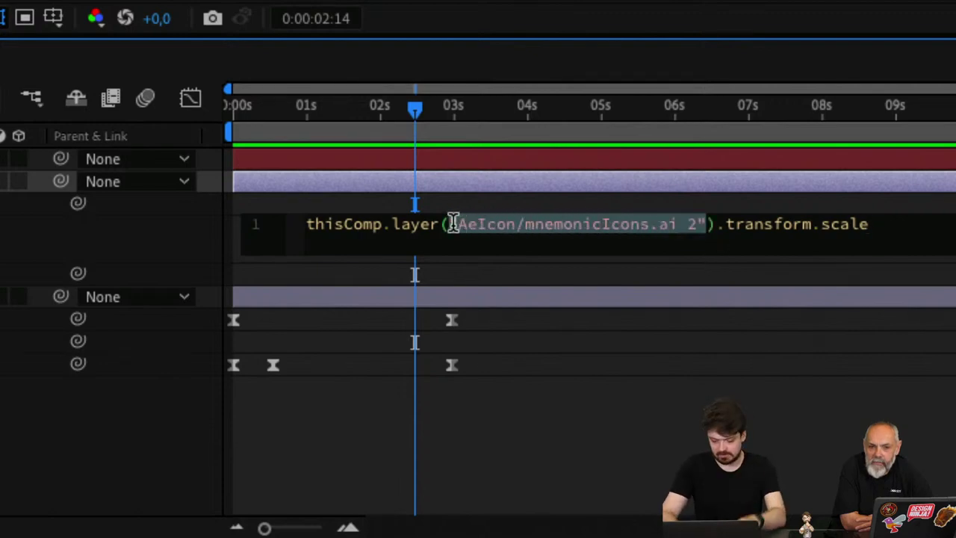
pyautogui.write('index ')
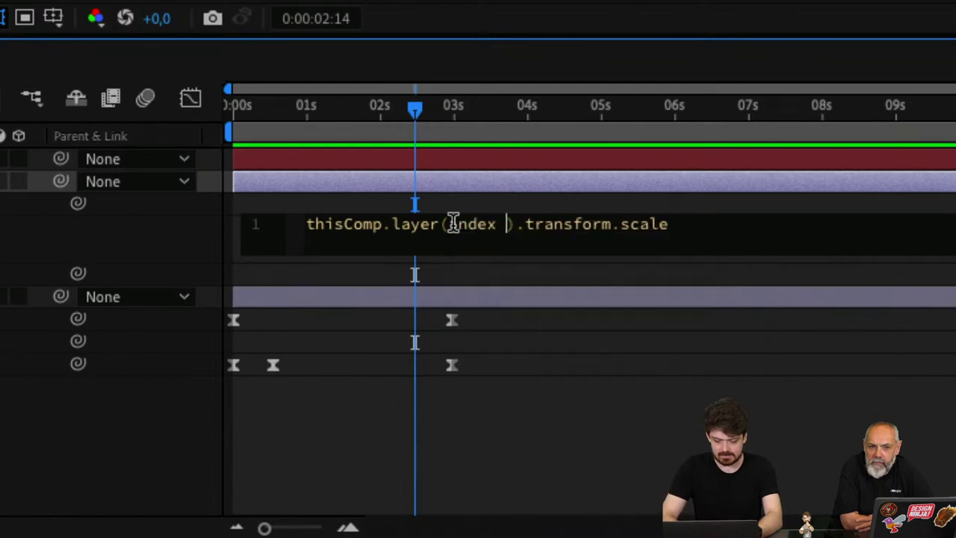
pyautogui.write('#')
pyautogui.press('BackSpace')
pyautogui.write('+ 1')
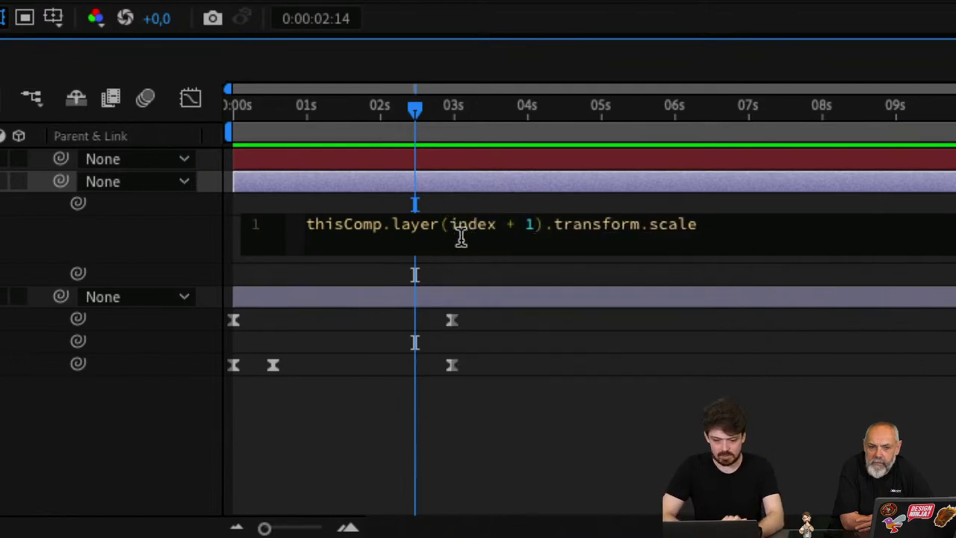
pyautogui.click(473, 263)
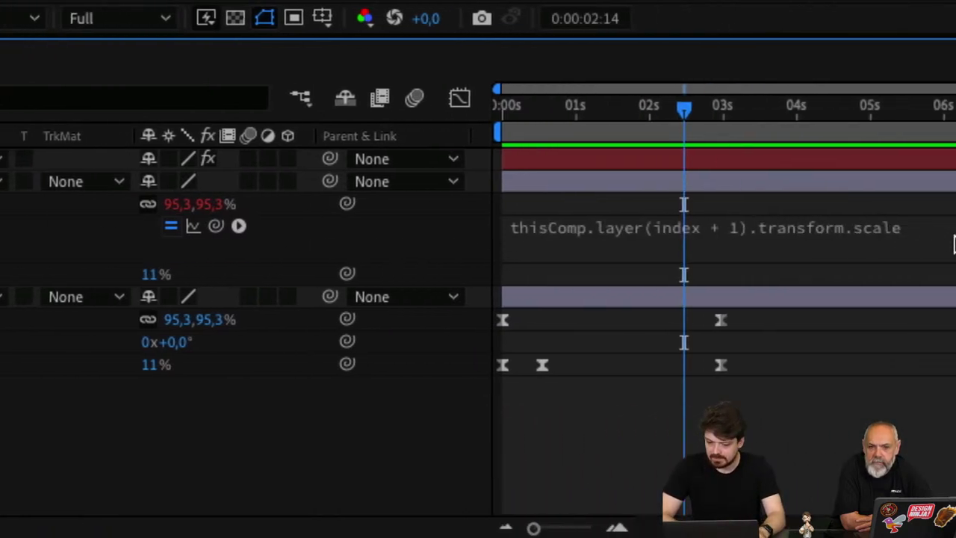
# Step: Append .valueAtTime(0.1) to the Scale expression of the AeIcon copy on layer 2
pyautogui.click(862, 228)
pyautogui.click(862, 228)
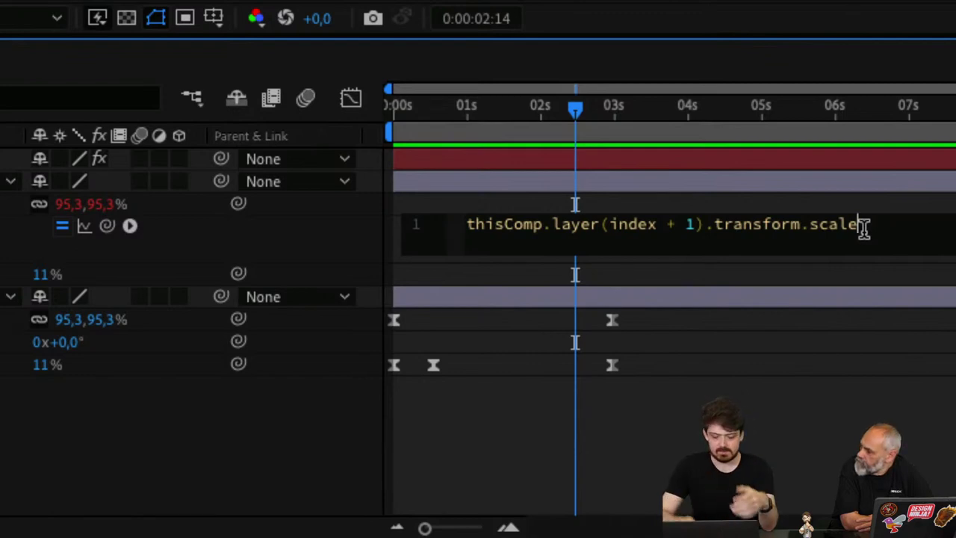
pyautogui.write('.value')
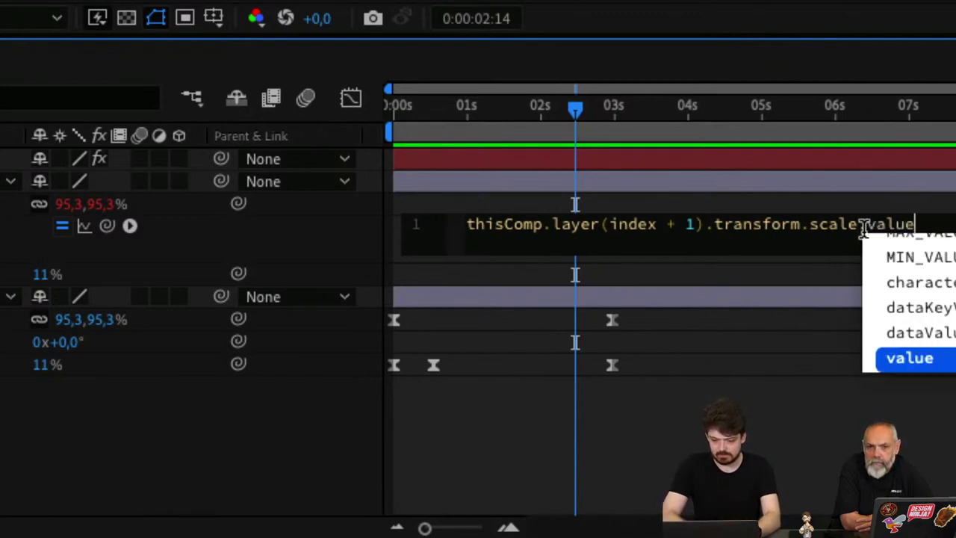
pyautogui.write('a')
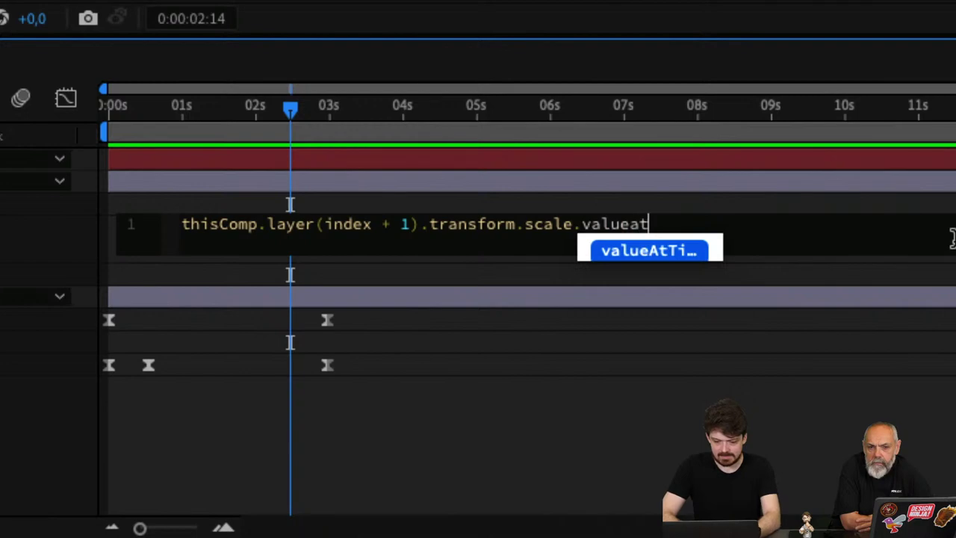
pyautogui.write('t')
pyautogui.click(675, 254)
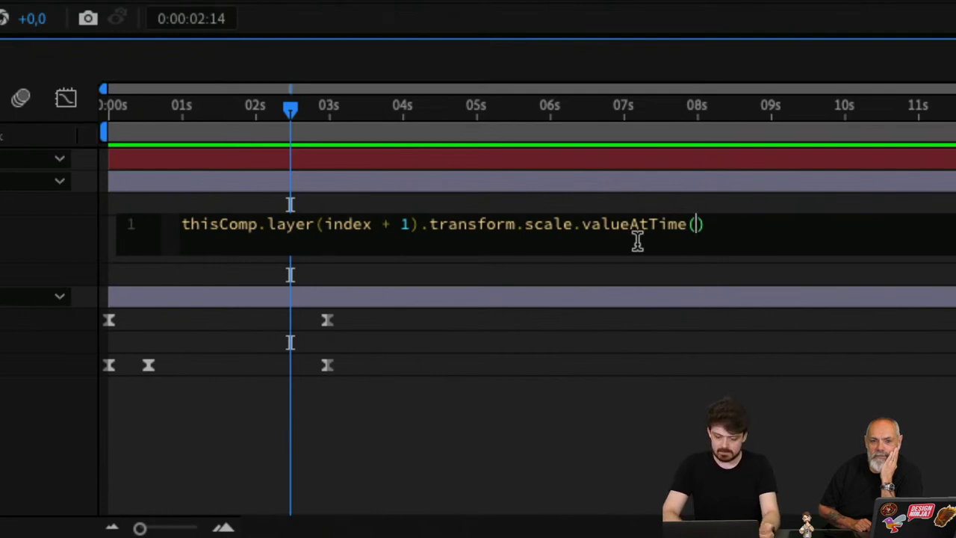
pyautogui.write('0.1')
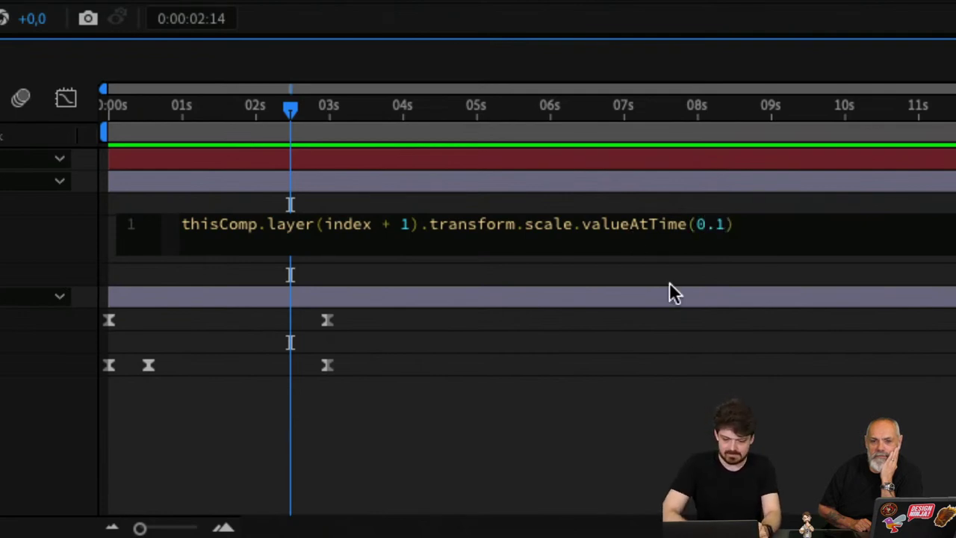
pyautogui.click(703, 380)
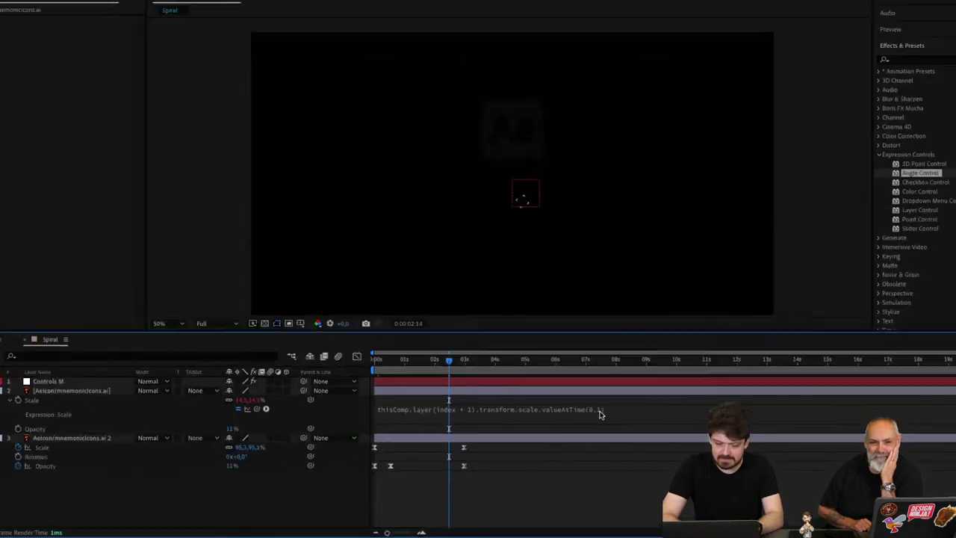
# Step: Add a Slider Control effect to the Controls M null and rename it Time offset
pyautogui.click(57, 385)
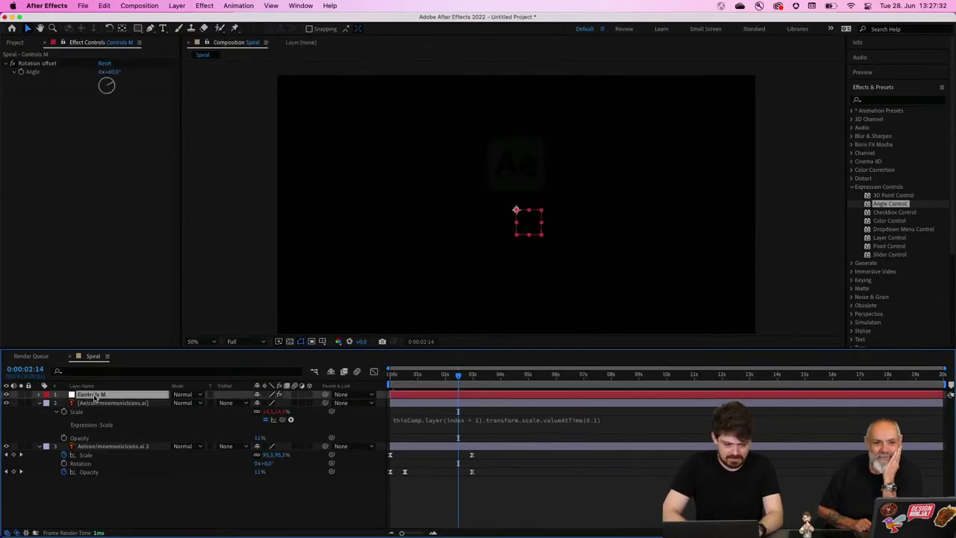
pyautogui.press('Return')
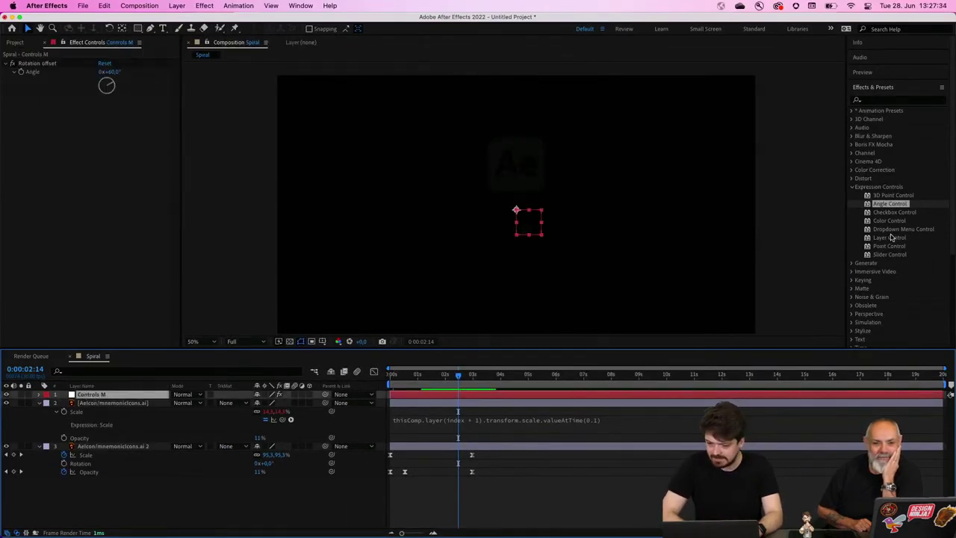
pyautogui.doubleClick(889, 254)
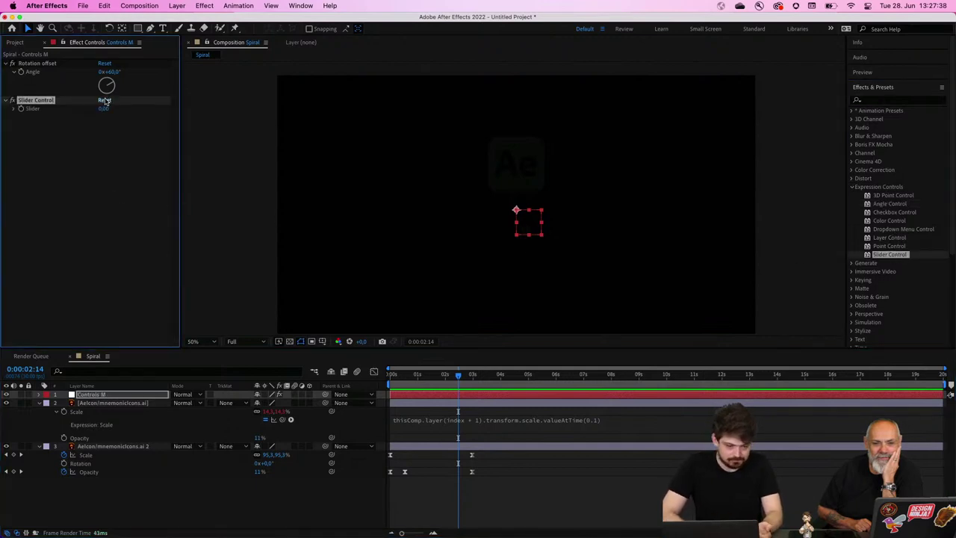
pyautogui.rightClick(35, 103)
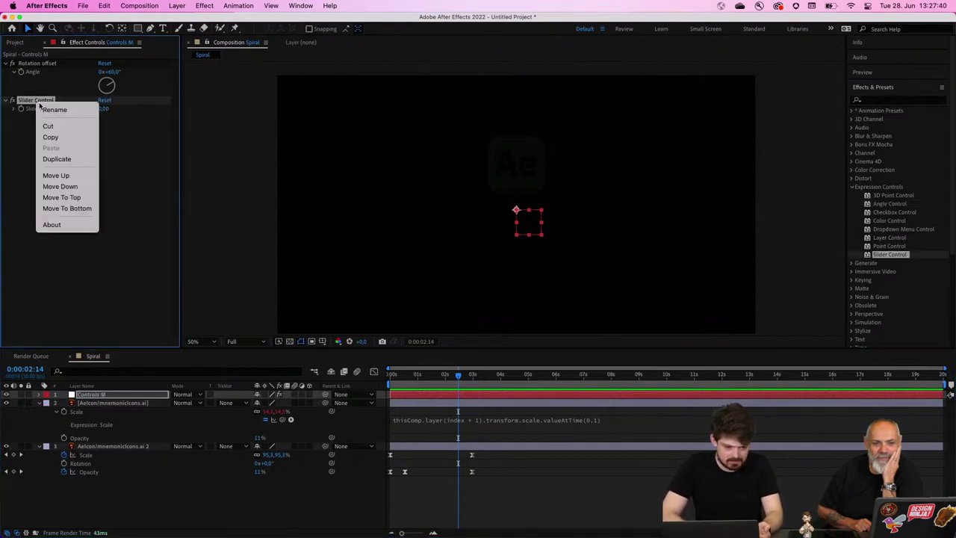
pyautogui.click(49, 107)
pyautogui.write('Time offset')
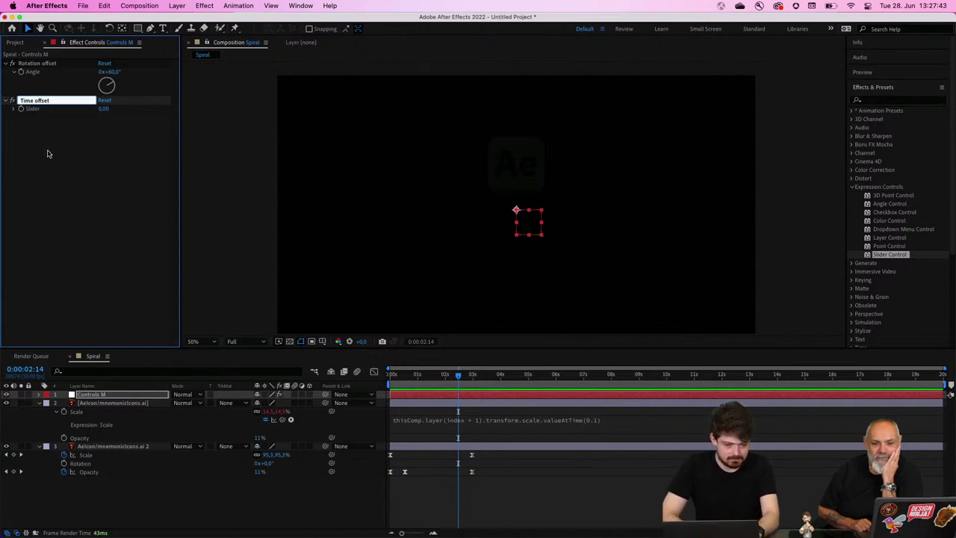
pyautogui.press('Return')
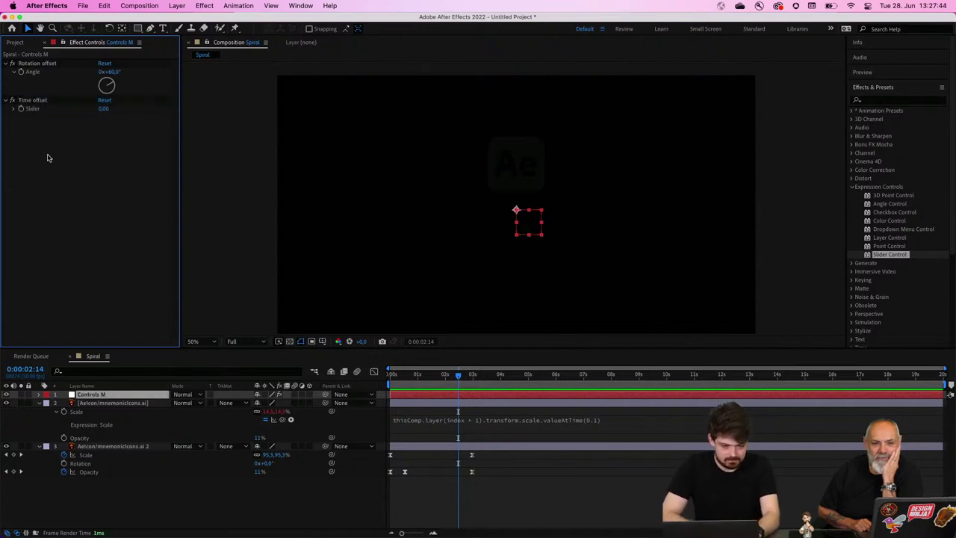
# Step: Replace the 0.1 inside valueAtTime in the copy's Scale expression with a link to the Time offset slider on Controls M
pyautogui.click(595, 427)
pyautogui.click(620, 431)
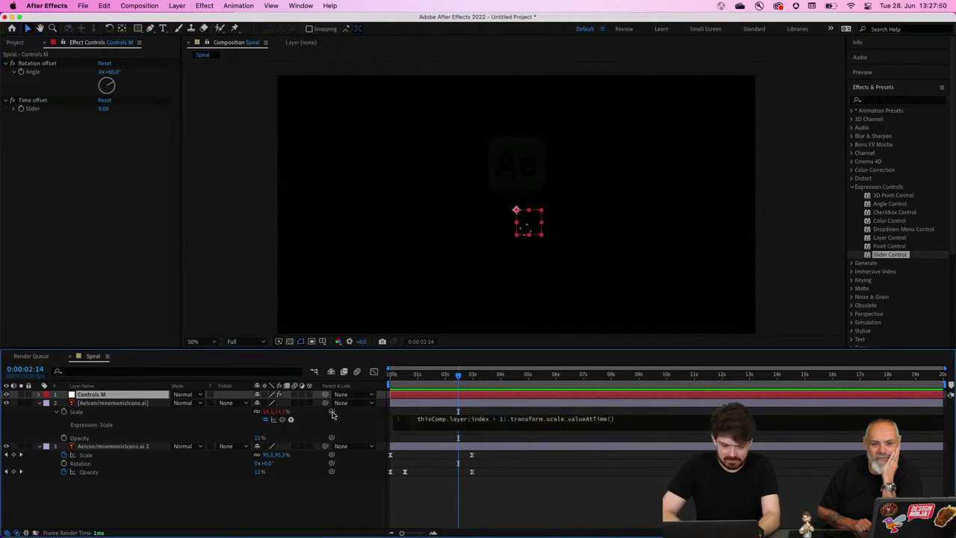
pyautogui.moveTo(332, 411); pyautogui.dragTo(35, 112)
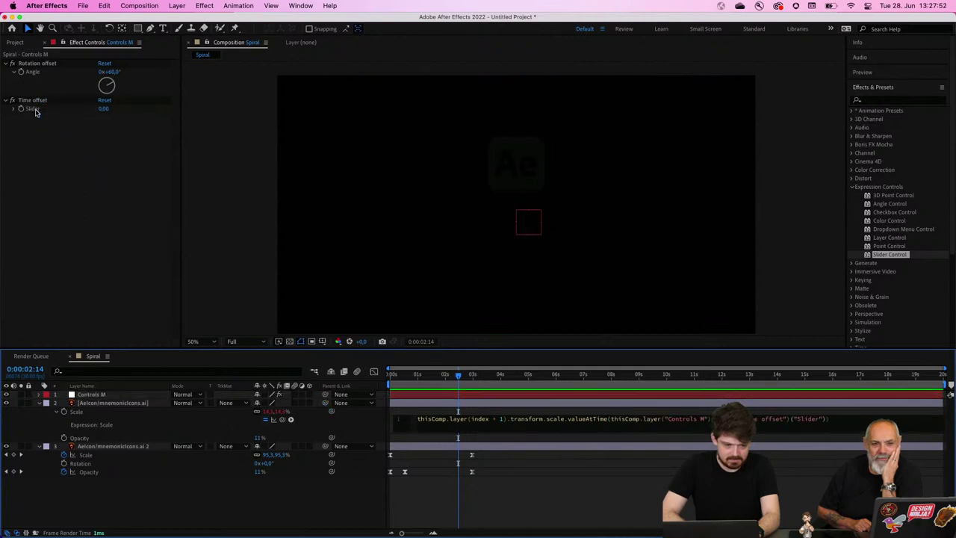
pyautogui.click(575, 522)
# Step: Move the playhead back to 0:00:01:05 and review the AeIcon copy's Scale expression against the base icon
pyautogui.moveTo(458, 375); pyautogui.dragTo(420, 384)
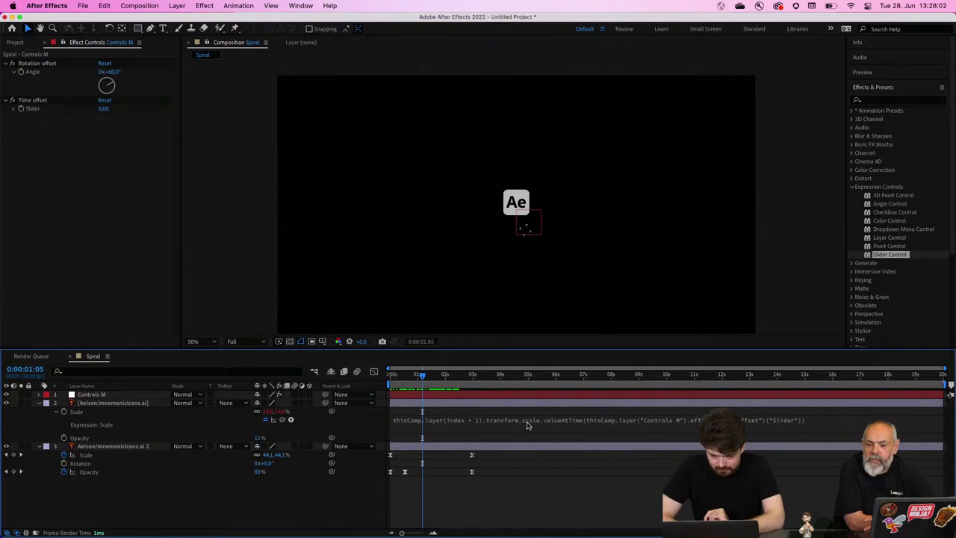
pyautogui.click(600, 420)
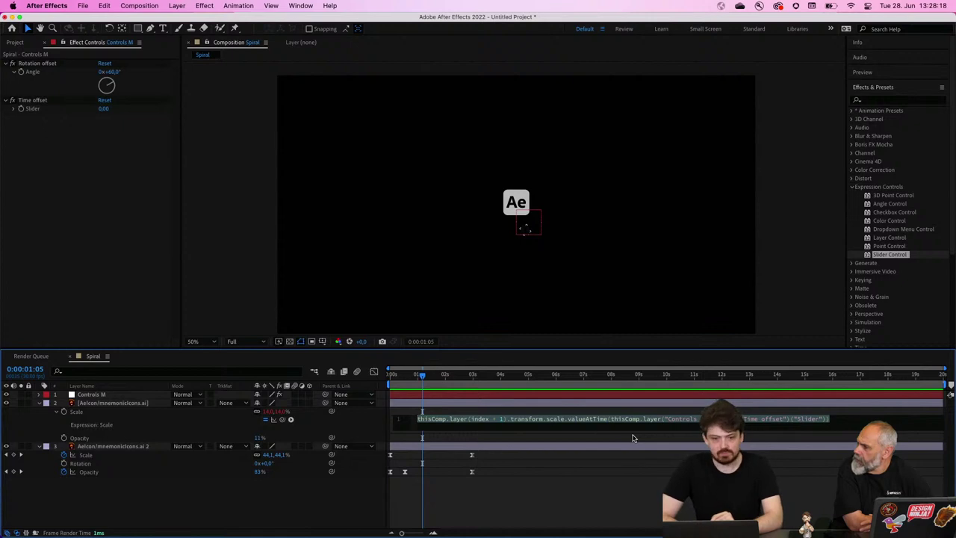
pyautogui.click(587, 502)
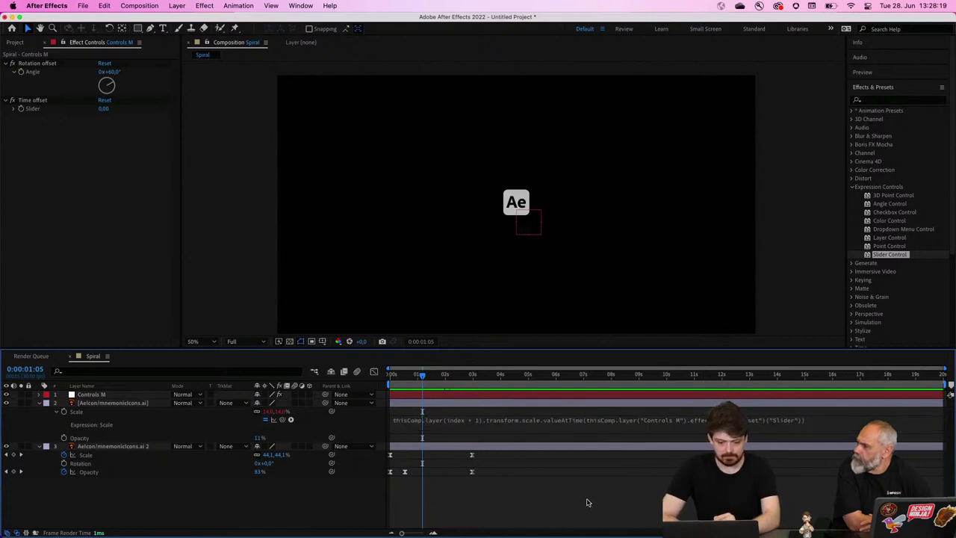
pyautogui.click(469, 421)
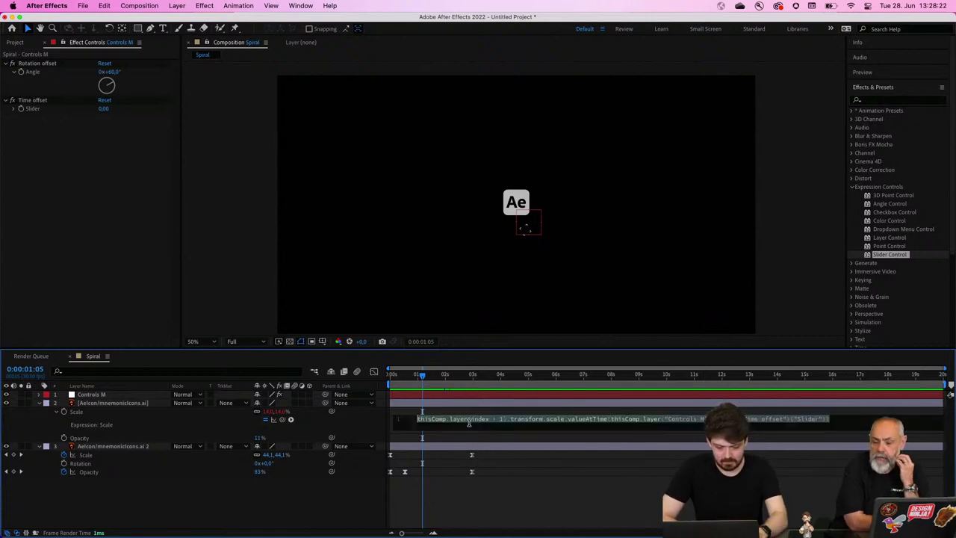
pyautogui.click(522, 514)
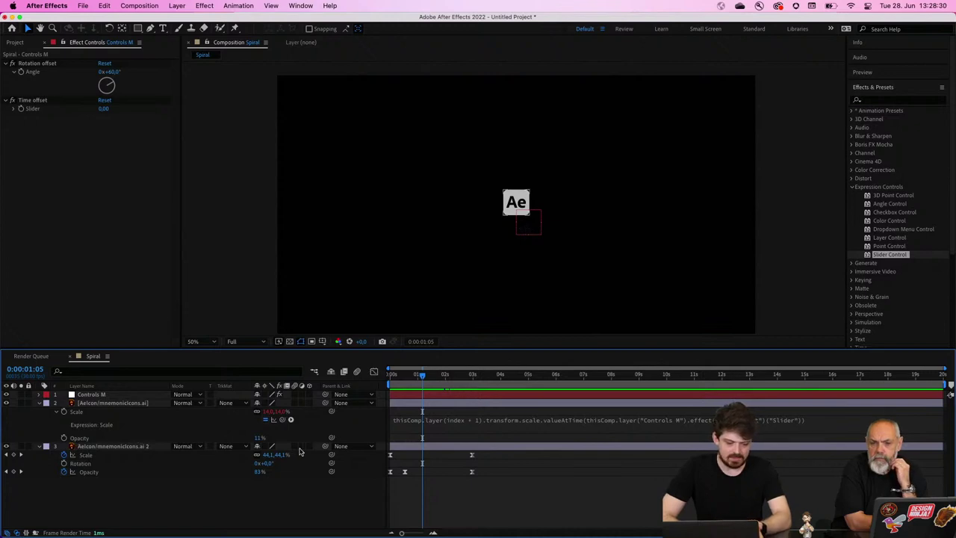
# Step: Copy the whole Scale expression of the AeIcon copy on layer 2 into a new expression on its Opacity
pyautogui.click(426, 433)
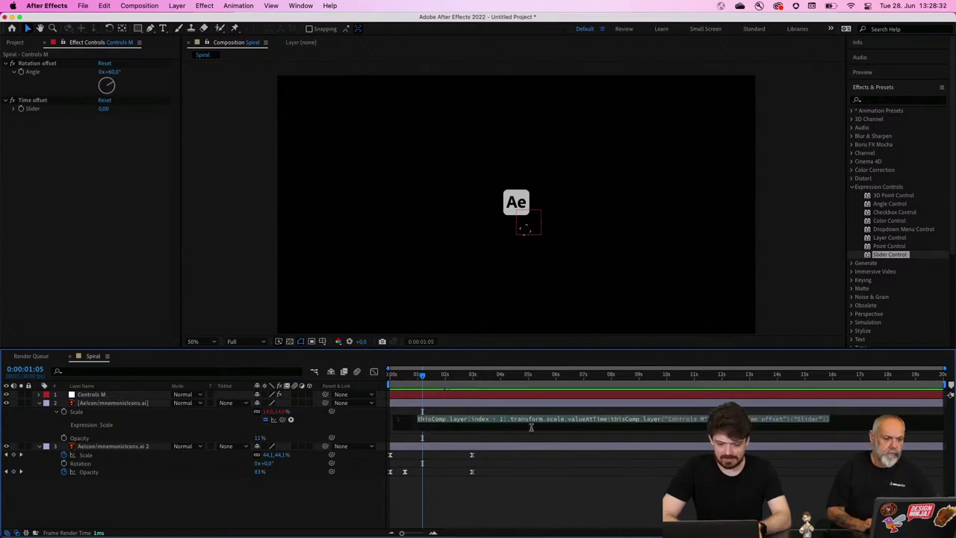
pyautogui.click(559, 423)
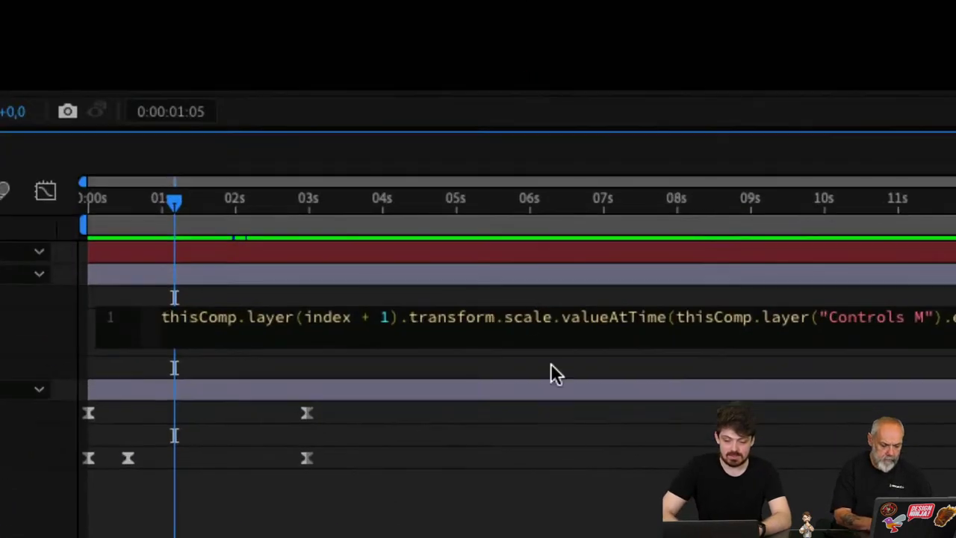
pyautogui.moveTo(551, 315); pyautogui.dragTo(504, 316)
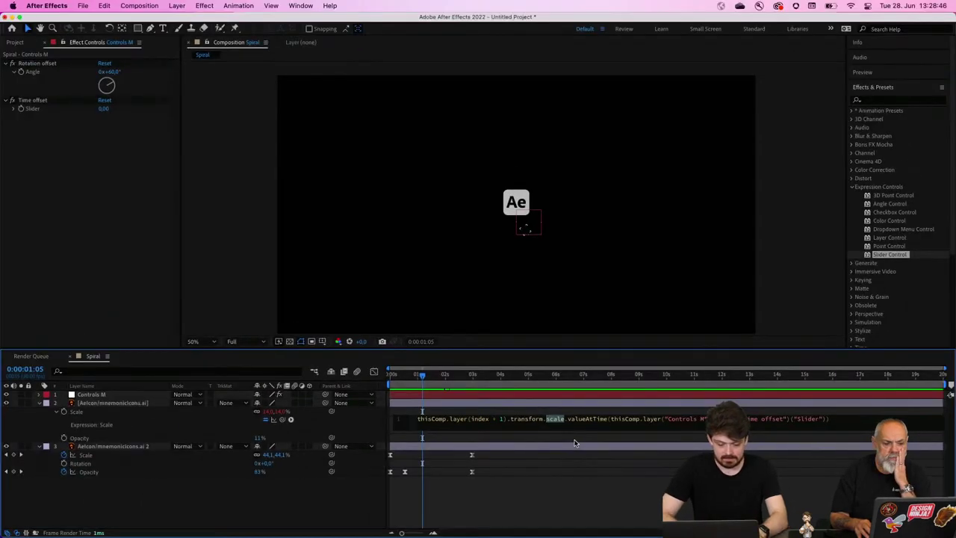
pyautogui.press('super+a')
pyautogui.press('super+c')
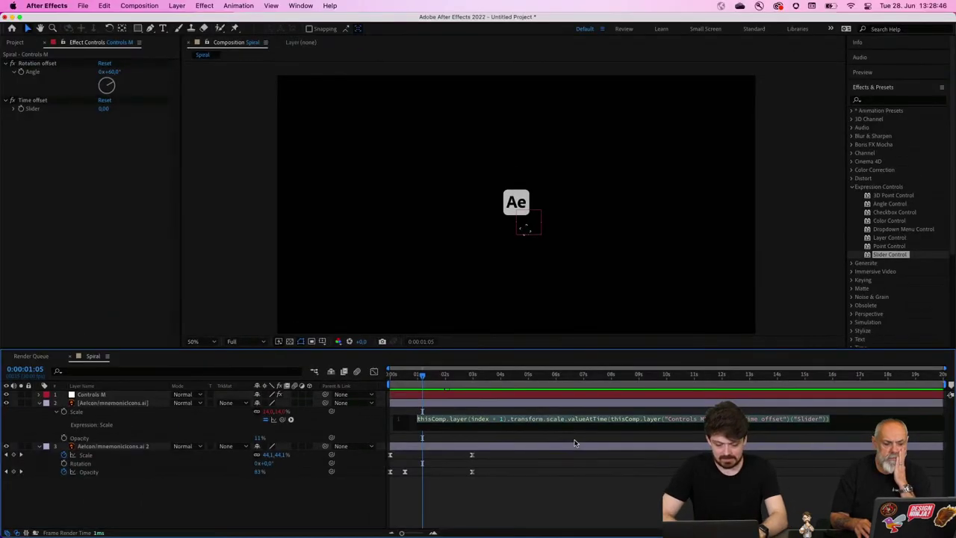
pyautogui.keyDown('alt'); pyautogui.click(64, 438); pyautogui.keyUp('alt')
pyautogui.press('super+v')
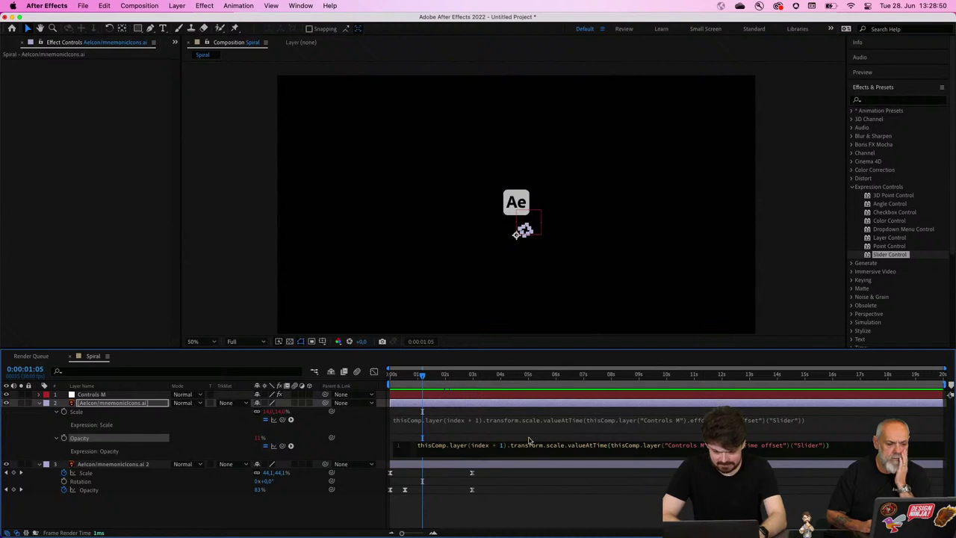
# Step: Change transform.scale to transform.opacity in the copy's Opacity expression and apply it
pyautogui.doubleClick(555, 445)
pyautogui.moveTo(655, 533)
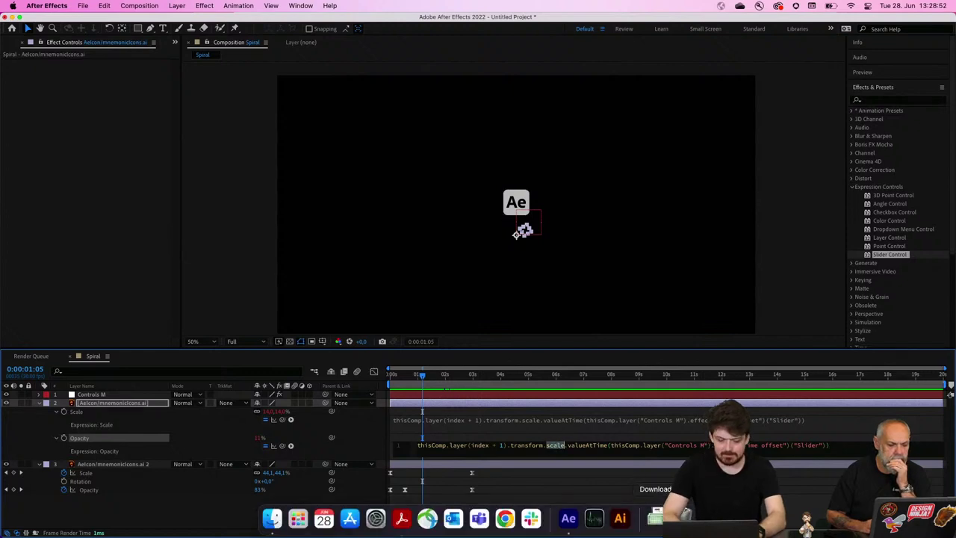
pyautogui.write('opacity')
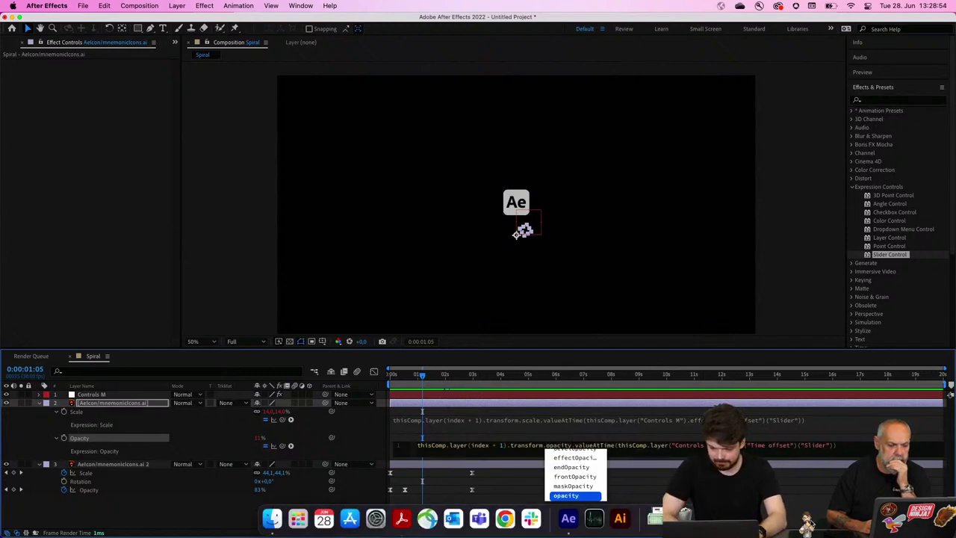
pyautogui.press('KP_Enter')
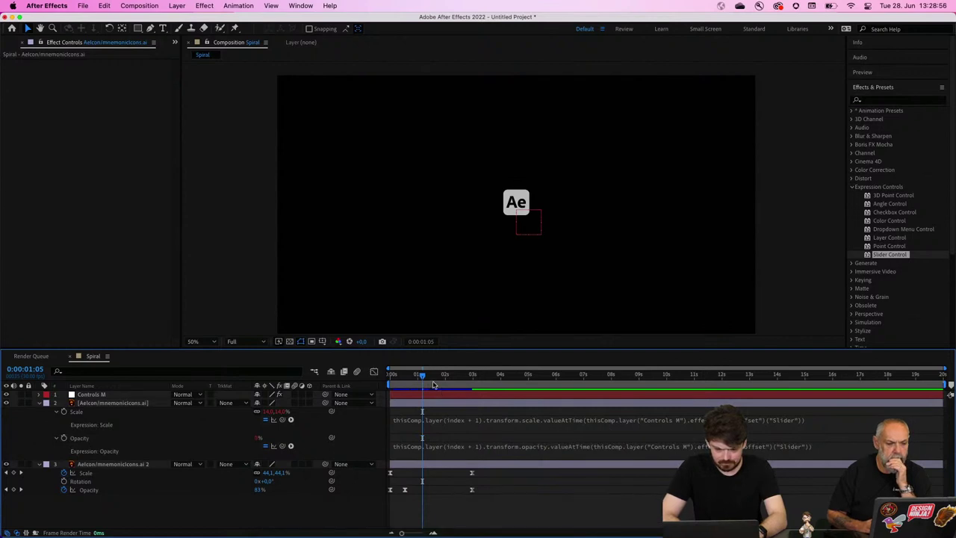
# Step: Move the playhead to 0:00:01:19 and set the Time offset slider on Controls M to 0.1
pyautogui.moveTo(430, 374)
pyautogui.mouseDown()
pyautogui.moveTo(381, 373)
pyautogui.moveTo(475, 371)
pyautogui.moveTo(399, 378)
pyautogui.moveTo(435, 375)
pyautogui.mouseUp()
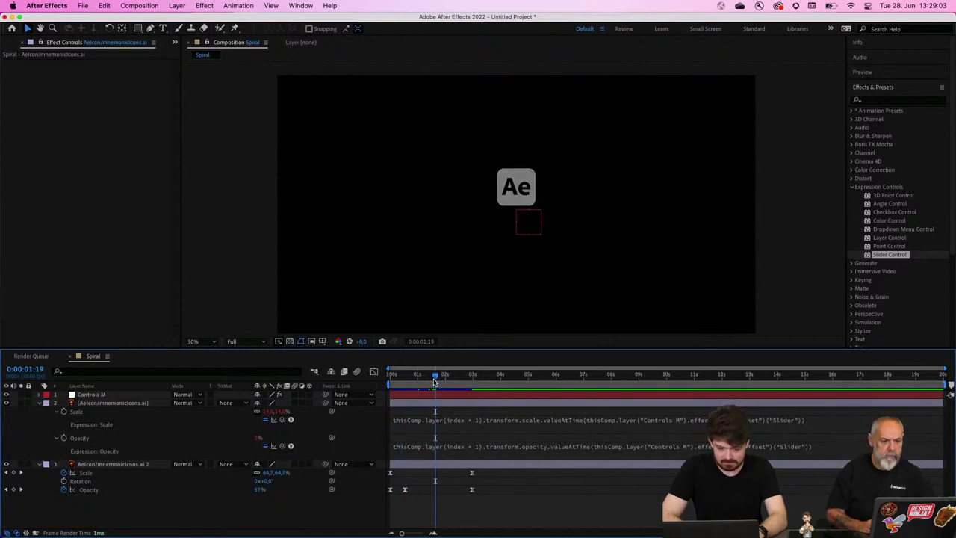
pyautogui.click(115, 394)
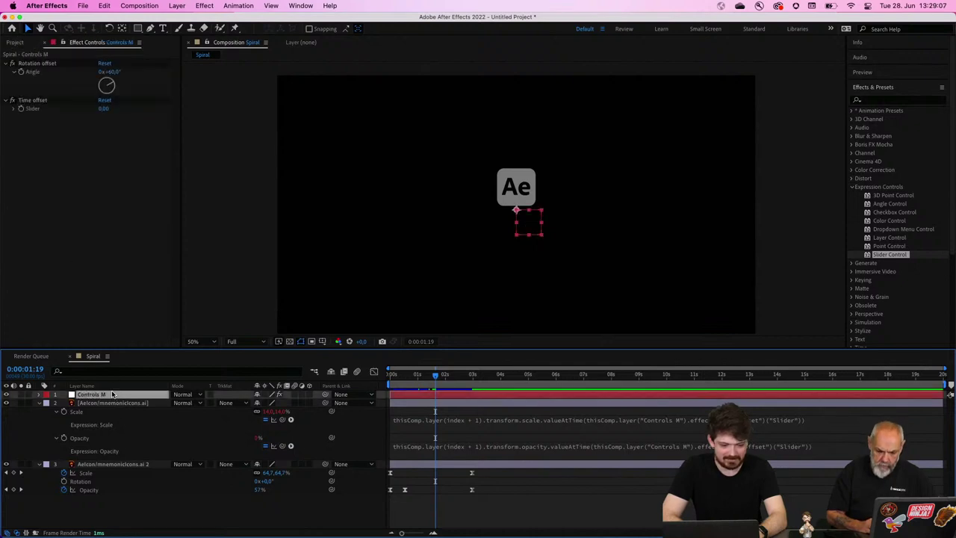
pyautogui.click(103, 109)
pyautogui.write('0,1')
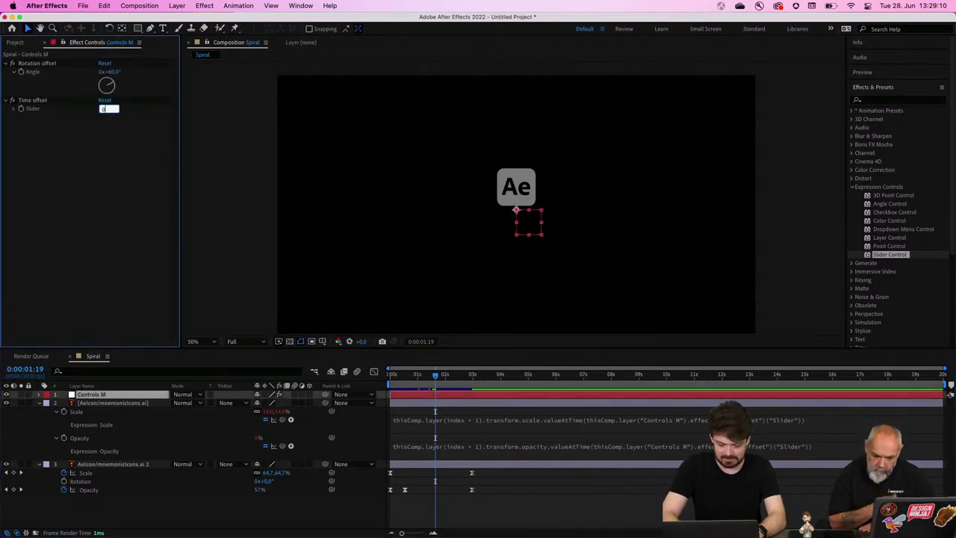
pyautogui.press('Return')
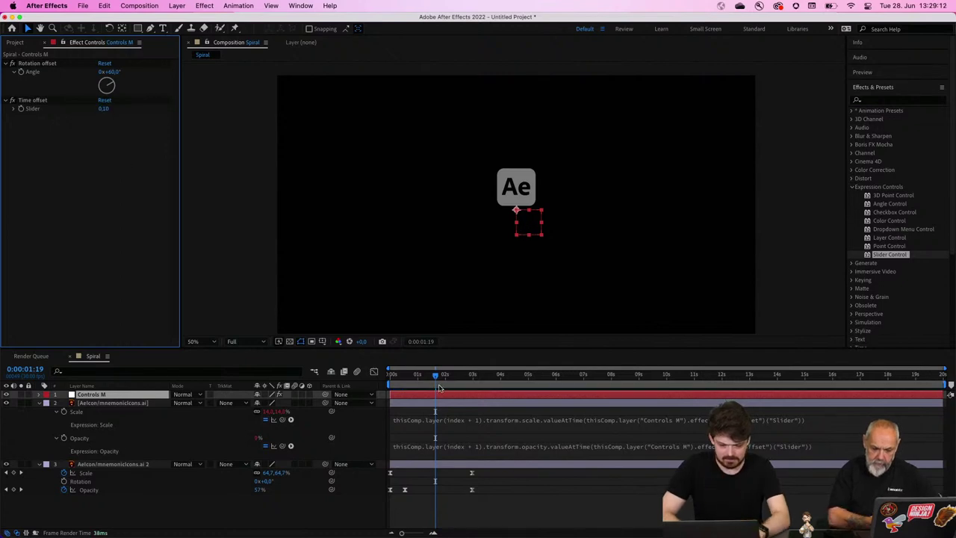
# Step: Preview the icon animation from the start, scrubbing between the first frames and 0:00:01:10 to check whether the copy animates
pyautogui.click(391, 374)
pyautogui.press('space')
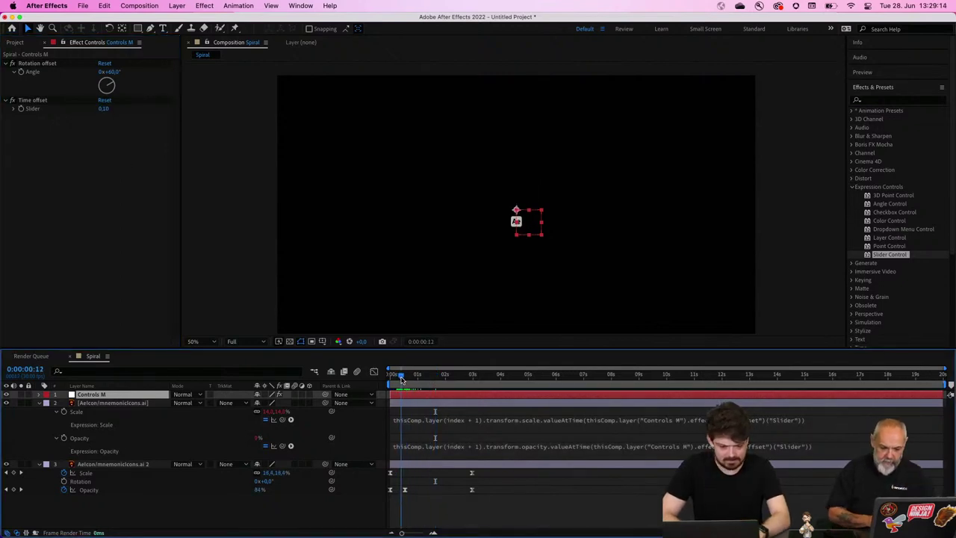
pyautogui.press('space')
pyautogui.press('space')
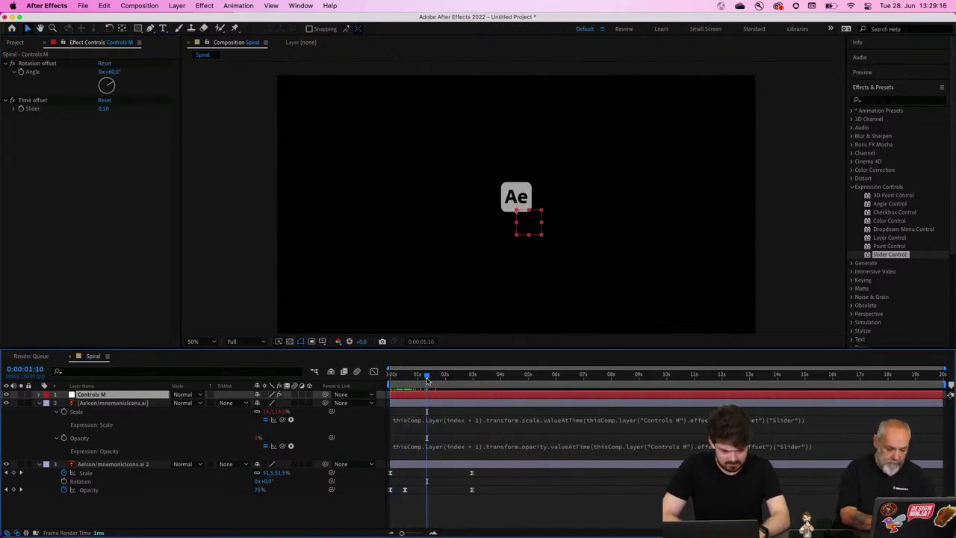
pyautogui.click(256, 523)
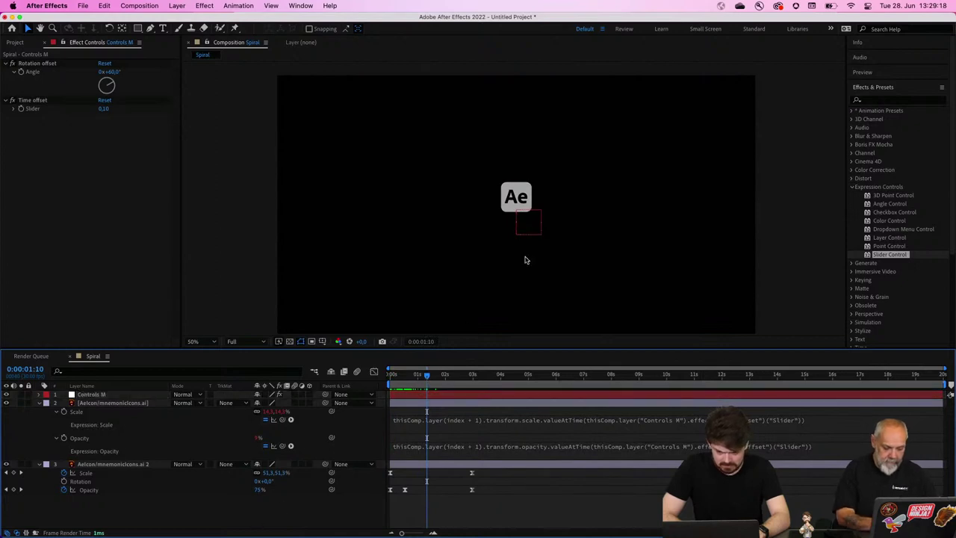
pyautogui.click(422, 379)
pyautogui.moveTo(423, 378)
pyautogui.mouseDown()
pyautogui.moveTo(446, 376)
pyautogui.moveTo(405, 385)
pyautogui.mouseUp()
# Step: Remove the valueAtTime call from the AeIcon copy's Scale expression on layer 2, leaving thisComp.layer(index + 1).transform.scale;
pyautogui.click(463, 420)
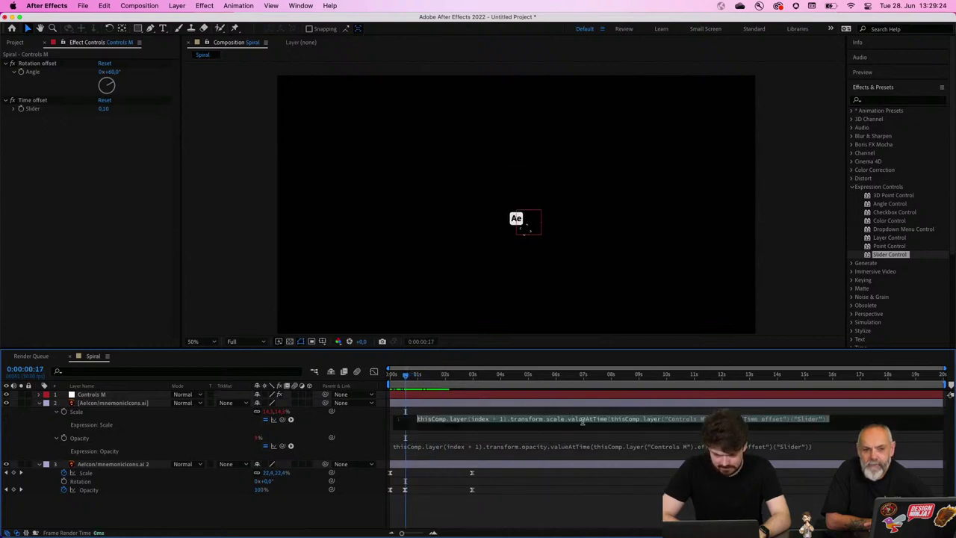
pyautogui.click(458, 420)
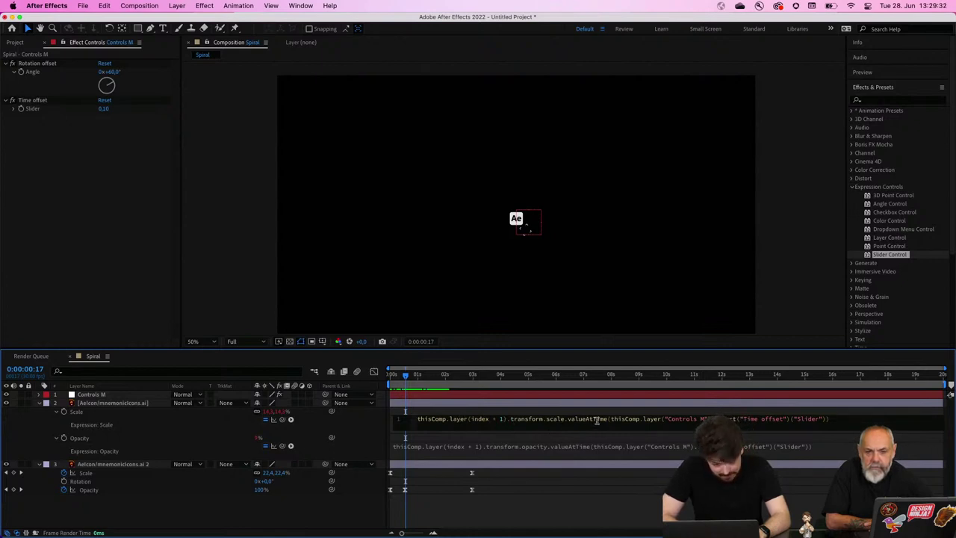
pyautogui.click(833, 418)
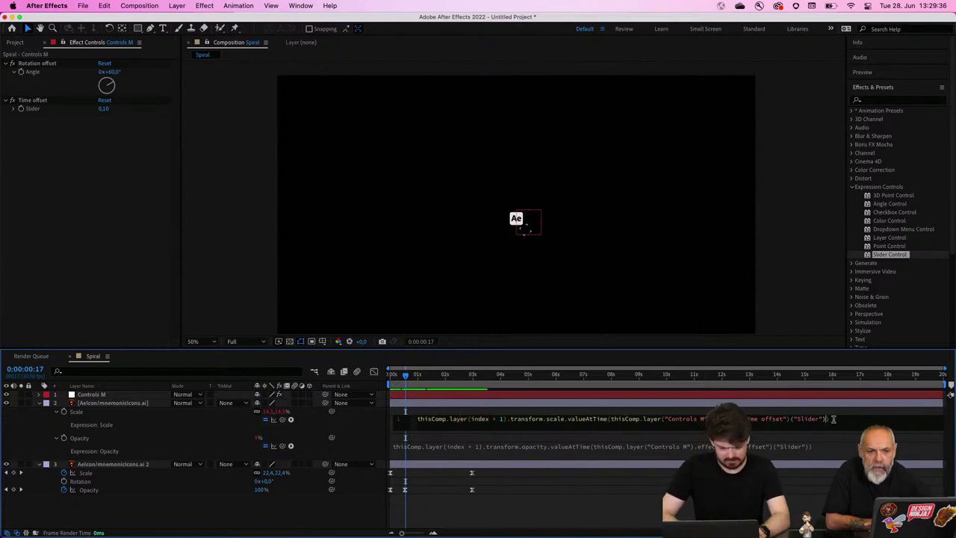
pyautogui.moveTo(834, 419); pyautogui.dragTo(565, 413)
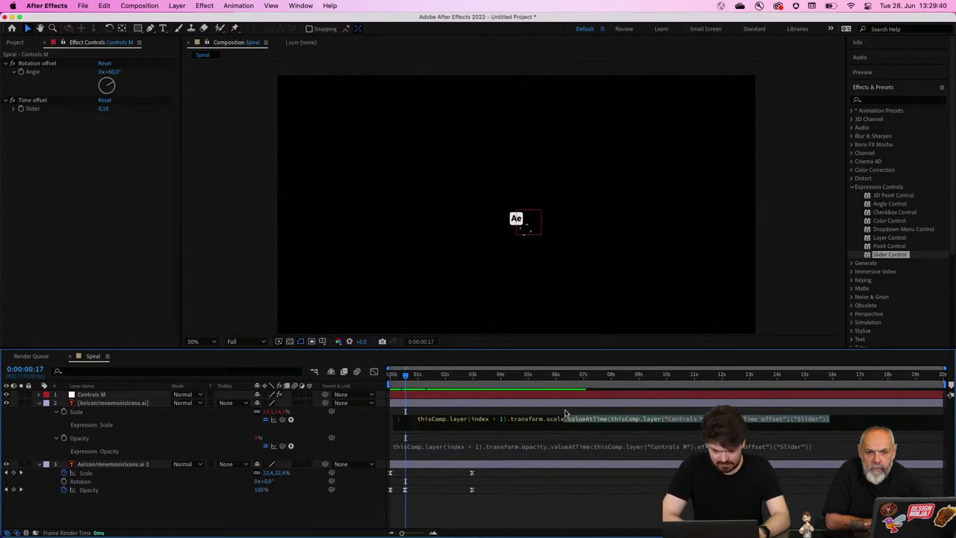
pyautogui.press('BackSpace')
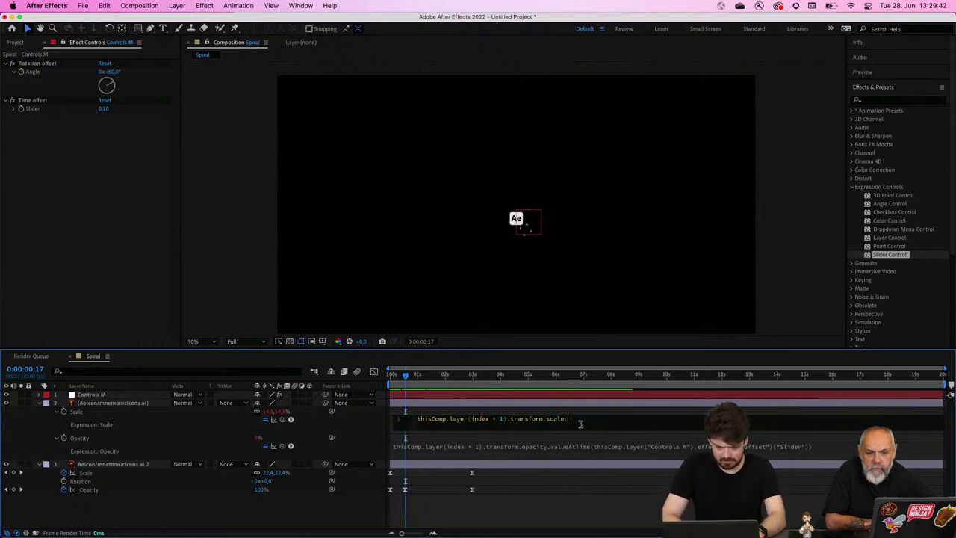
pyautogui.write(';')
# Step: Reduce the copy's Opacity expression to thisComp.layer(index + 1).transform.opacity; and scrub to 0:00:01:20 to check both icons
pyautogui.click(557, 446)
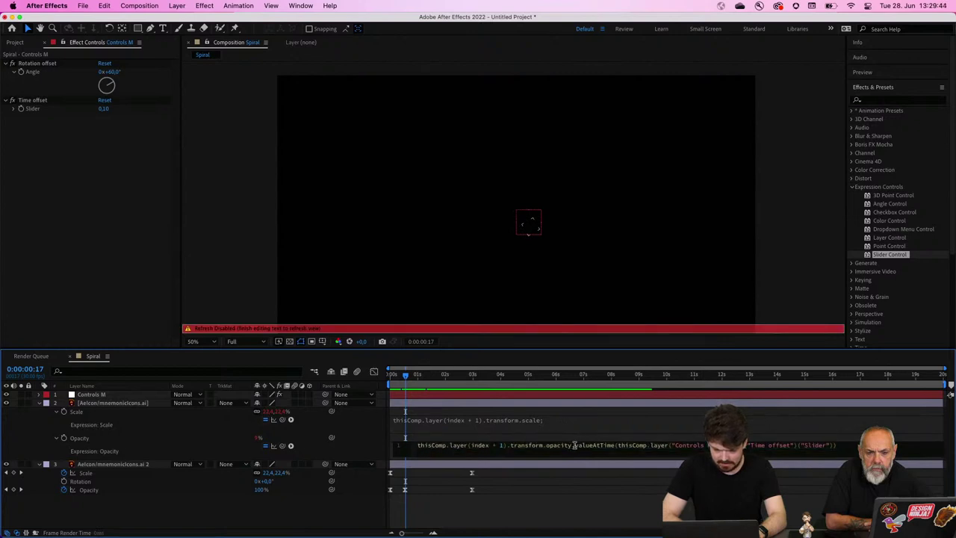
pyautogui.moveTo(574, 445); pyautogui.dragTo(936, 444)
pyautogui.press('BackSpace')
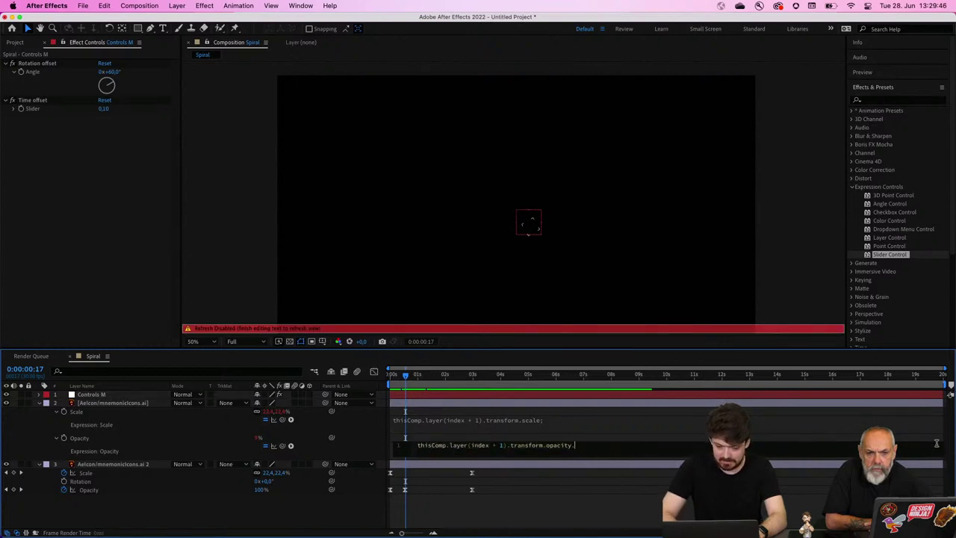
pyautogui.press('KP_Enter')
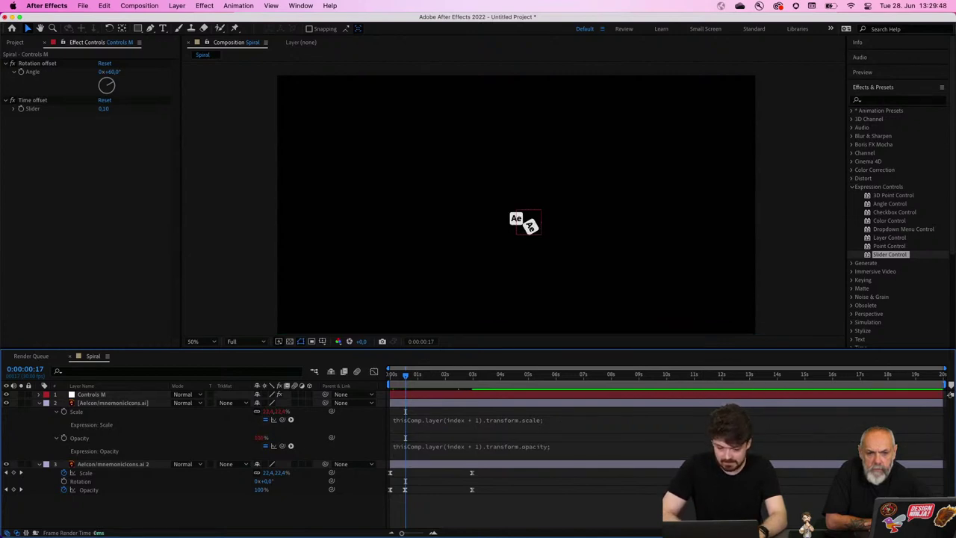
pyautogui.moveTo(422, 377)
pyautogui.mouseDown()
pyautogui.moveTo(446, 381)
pyautogui.moveTo(436, 381)
pyautogui.mouseUp()
# Step: Append .valueAtTime(0.1) to the copy's Scale expression and scrub to 0:00:03:06 to check the effect
pyautogui.click(573, 422)
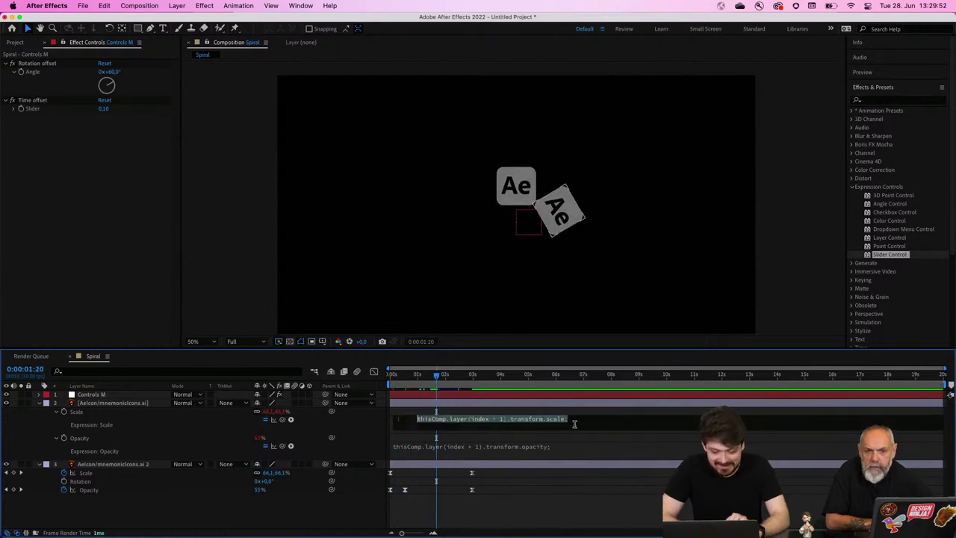
pyautogui.click(579, 423)
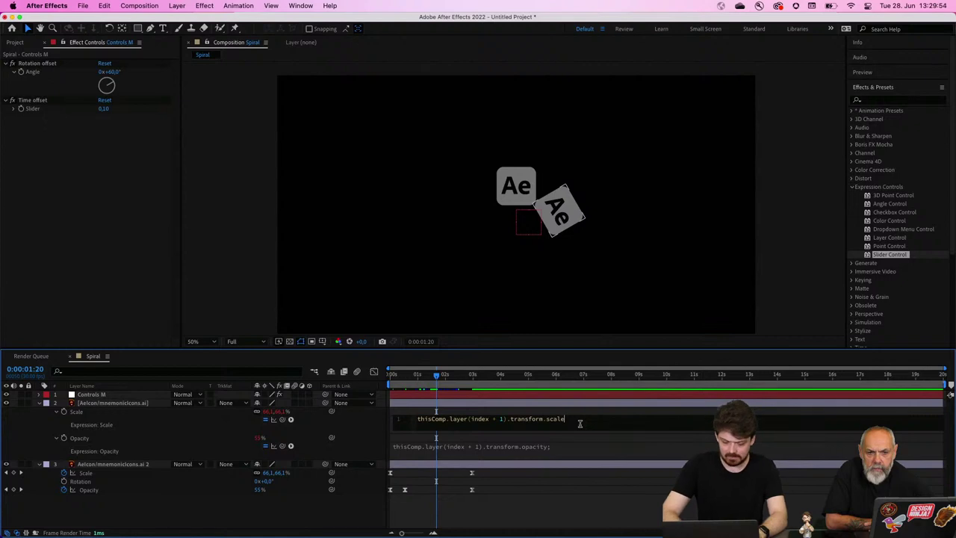
pyautogui.write('va')
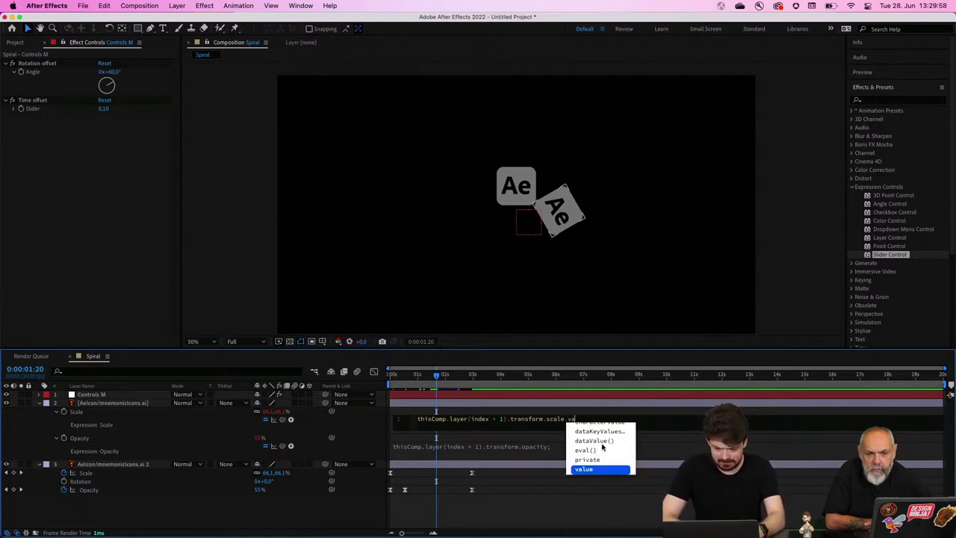
pyautogui.scroll(4, 603, 445)
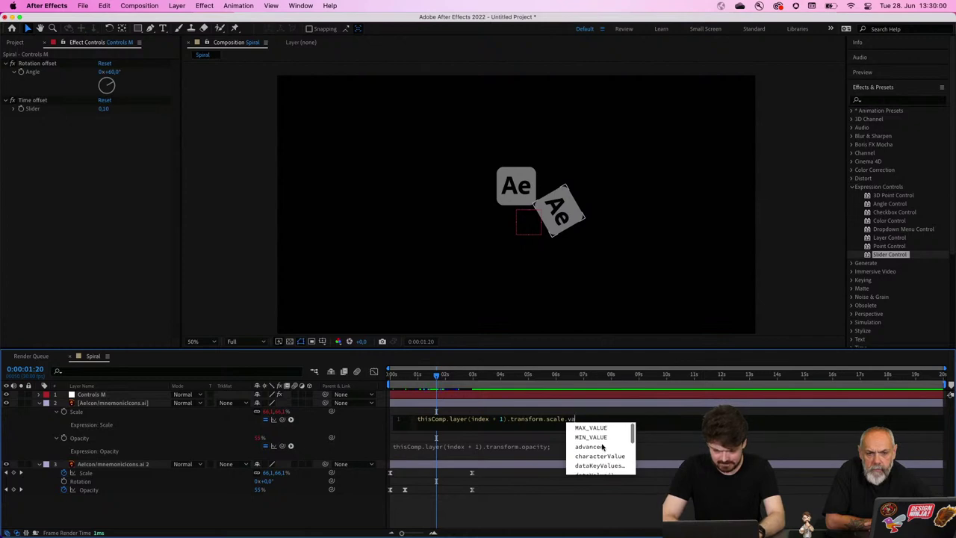
pyautogui.write('lueAt')
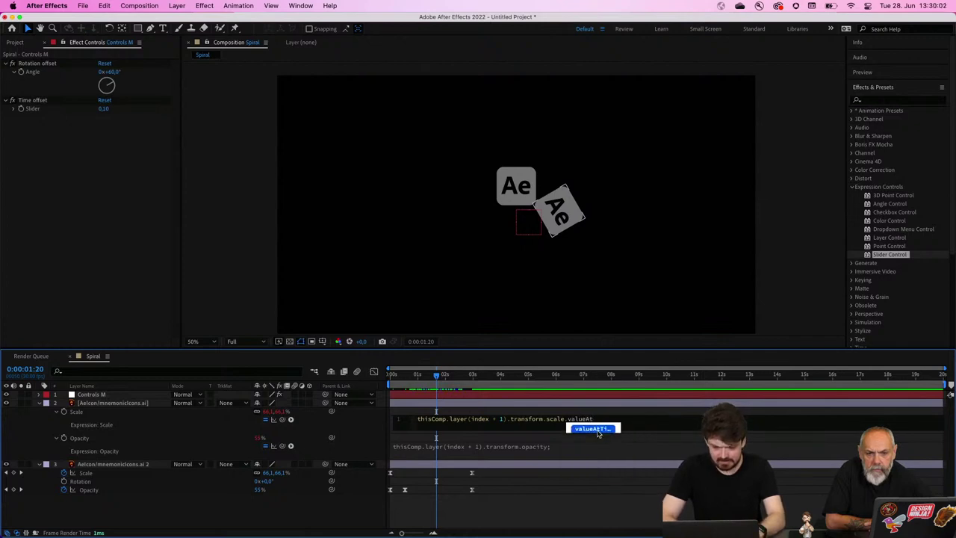
pyautogui.click(597, 431)
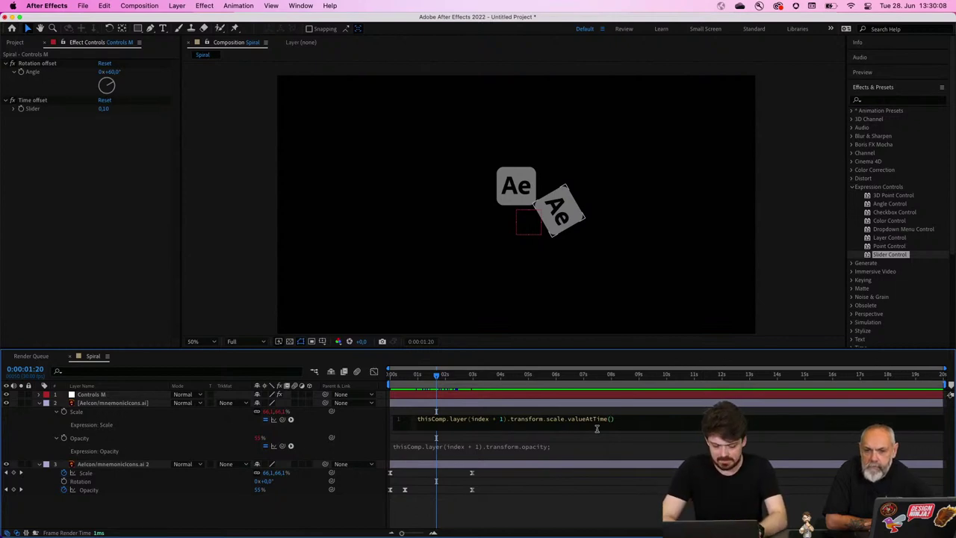
pyautogui.write('0.')
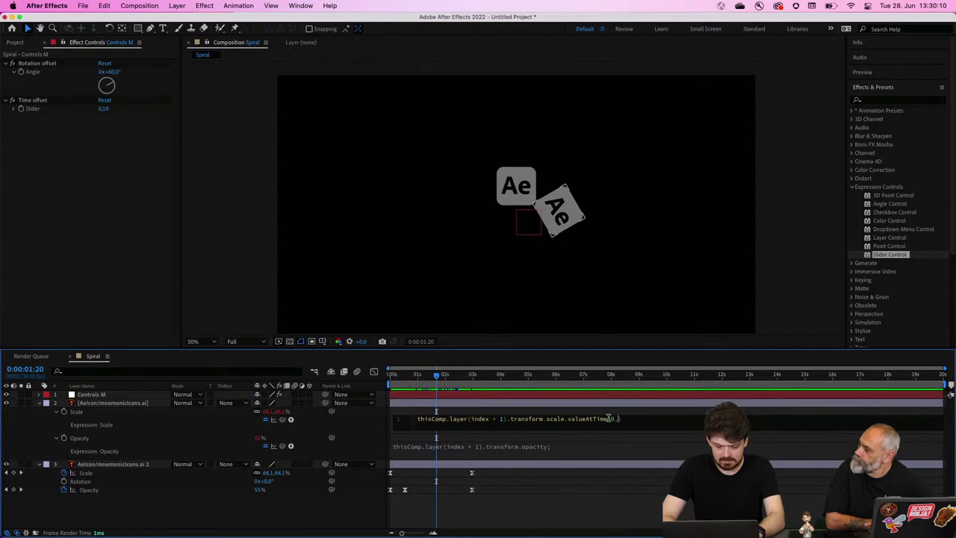
pyautogui.write('1')
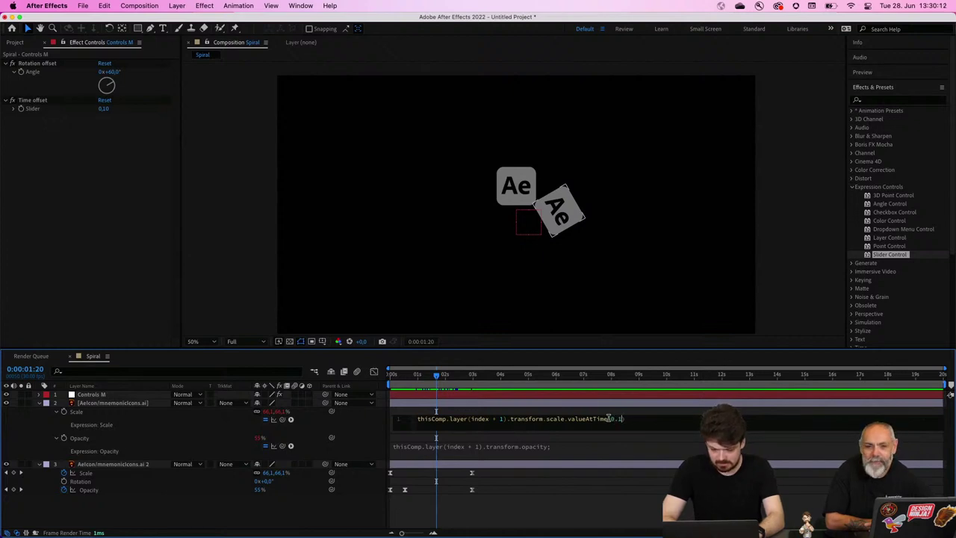
pyautogui.click(621, 446)
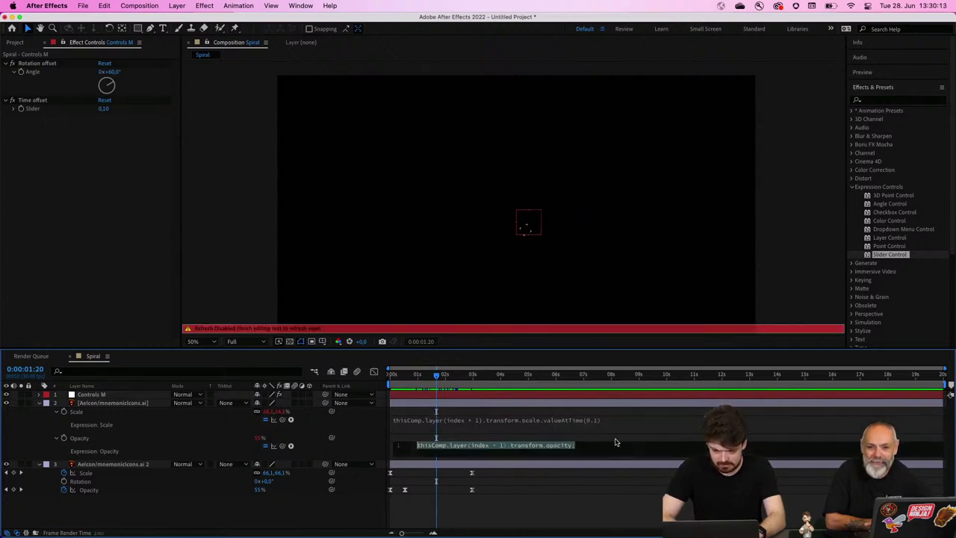
pyautogui.click(452, 380)
pyautogui.moveTo(451, 381); pyautogui.dragTo(479, 380)
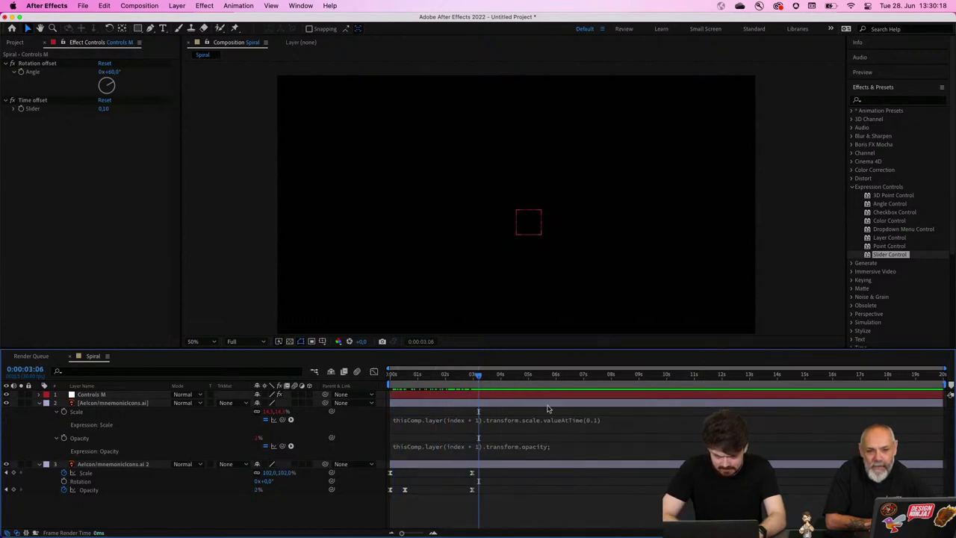
# Step: Try to link the valueAtTime argument in the copy's Scale expression to the Time offset slider on Controls M instead of 0.1
pyautogui.click(590, 419)
pyautogui.click(618, 419)
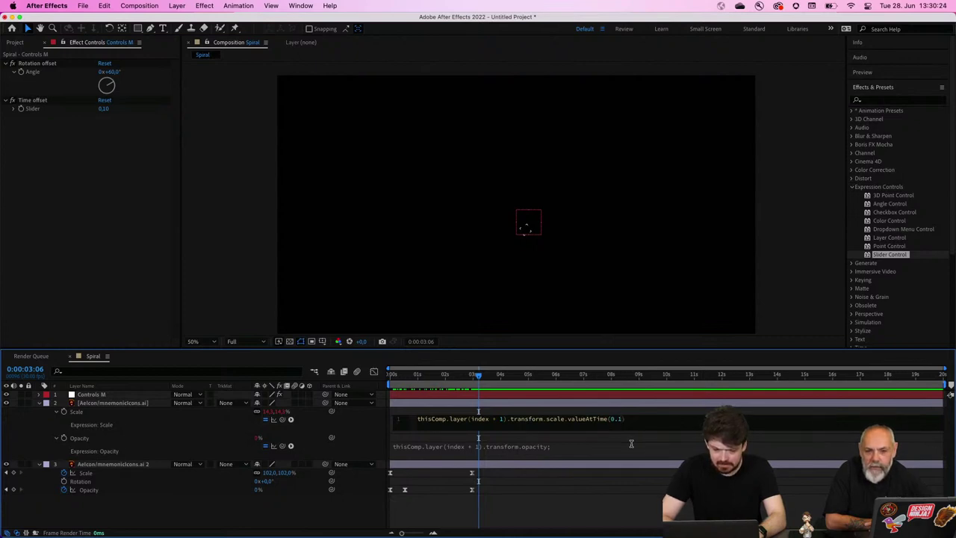
pyautogui.press('BackSpace')
pyautogui.press('BackSpace')
pyautogui.press('BackSpace')
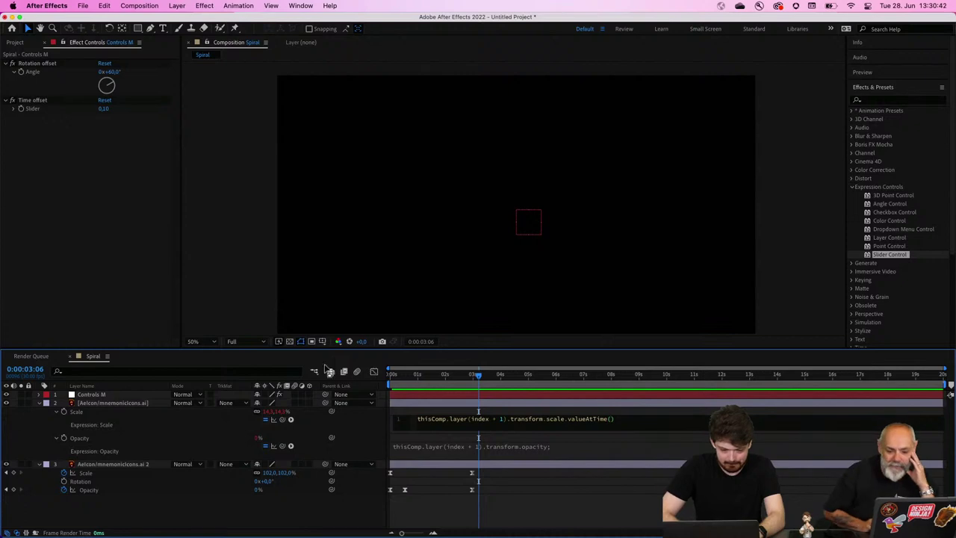
pyautogui.click(333, 413)
pyautogui.moveTo(333, 413); pyautogui.dragTo(335, 416)
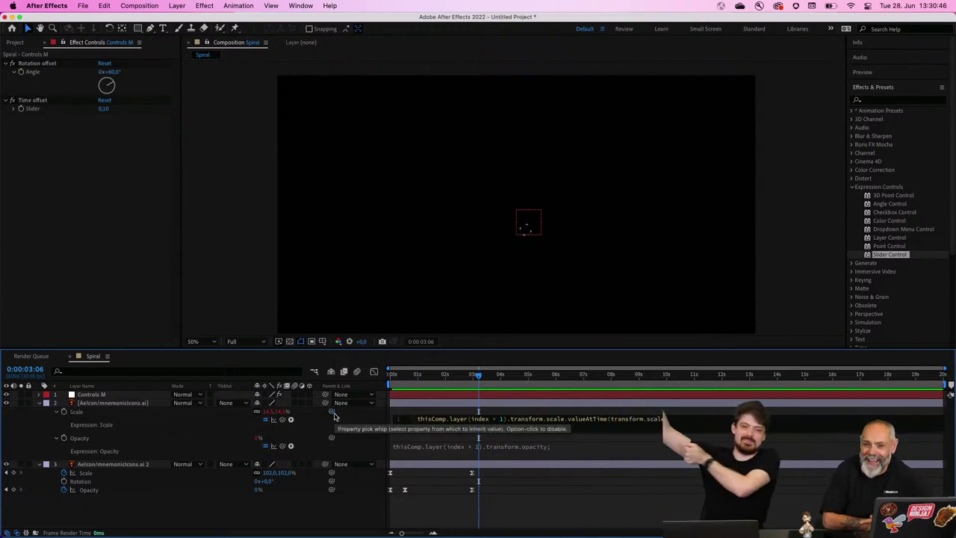
pyautogui.moveTo(333, 412); pyautogui.dragTo(39, 113)
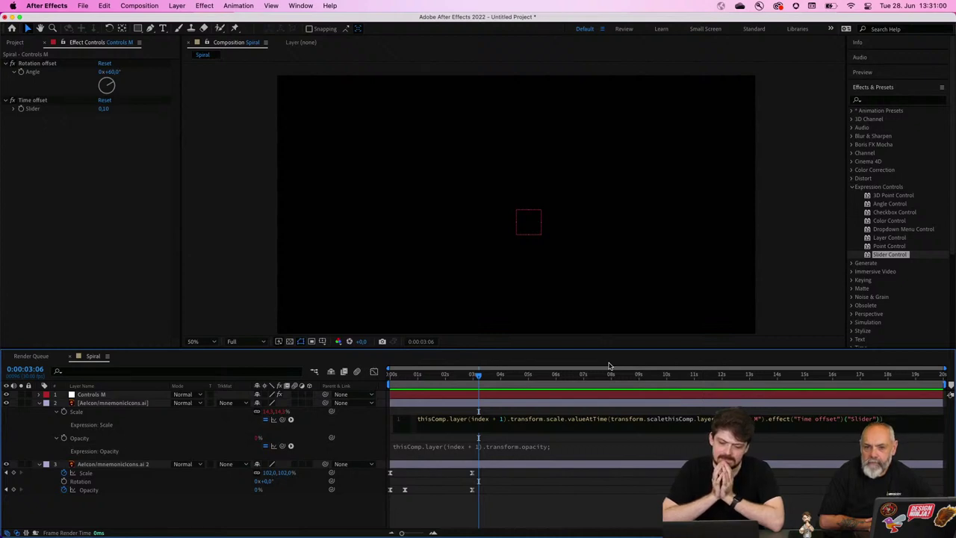
pyautogui.write(')')
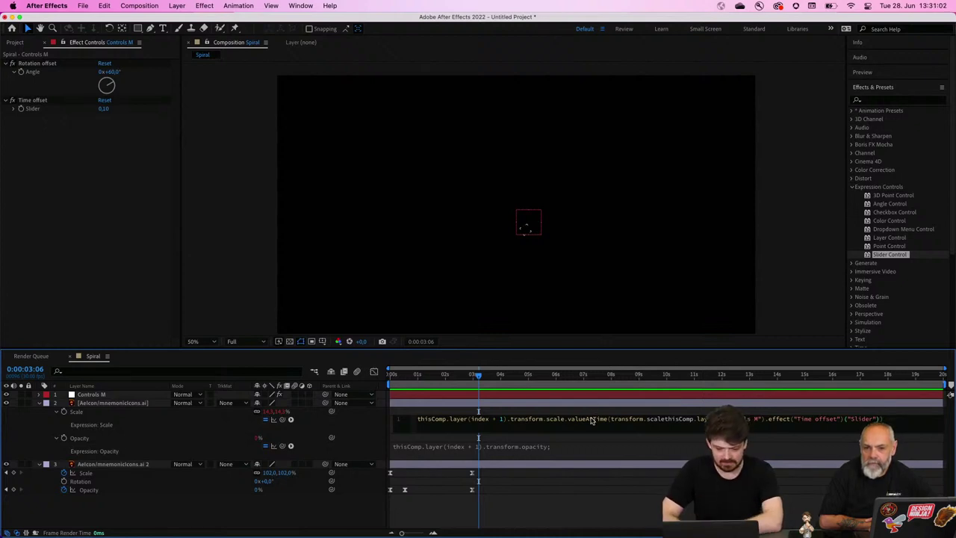
pyautogui.click(592, 418)
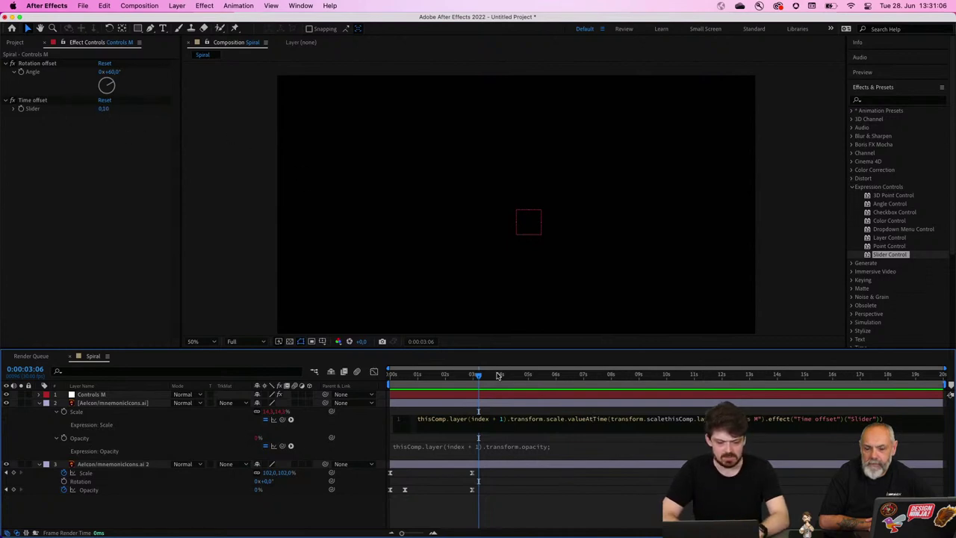
# Step: Apply the Scale expression and scrub back to 0:00:00:21 to compare the copy's scale with the base icon and Time offset value
pyautogui.click(492, 375)
pyautogui.moveTo(492, 375); pyautogui.dragTo(436, 374)
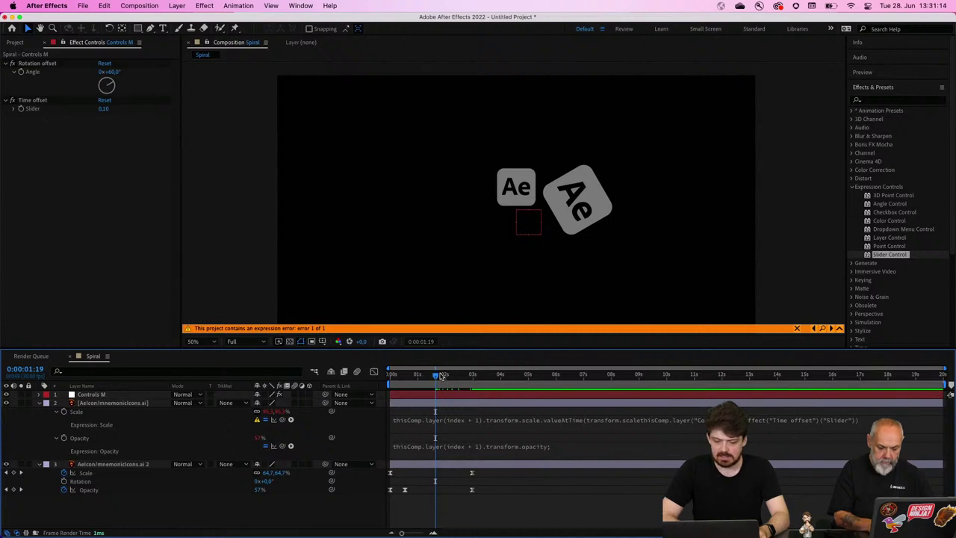
pyautogui.moveTo(437, 374); pyautogui.dragTo(411, 378)
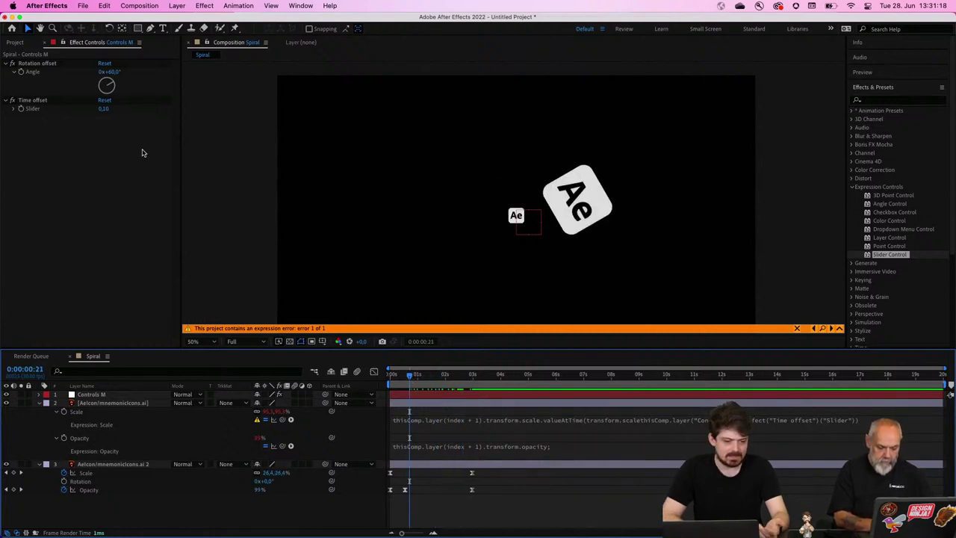
pyautogui.click(104, 110)
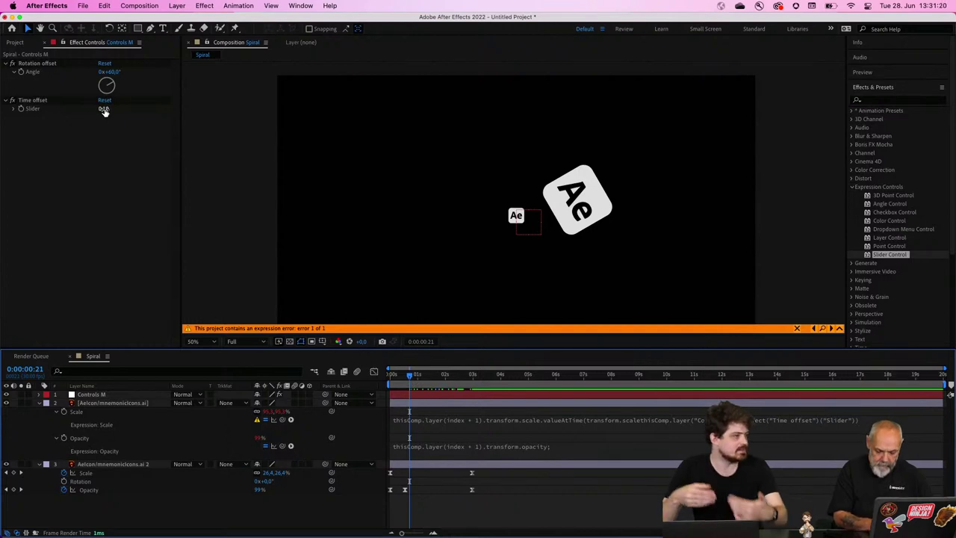
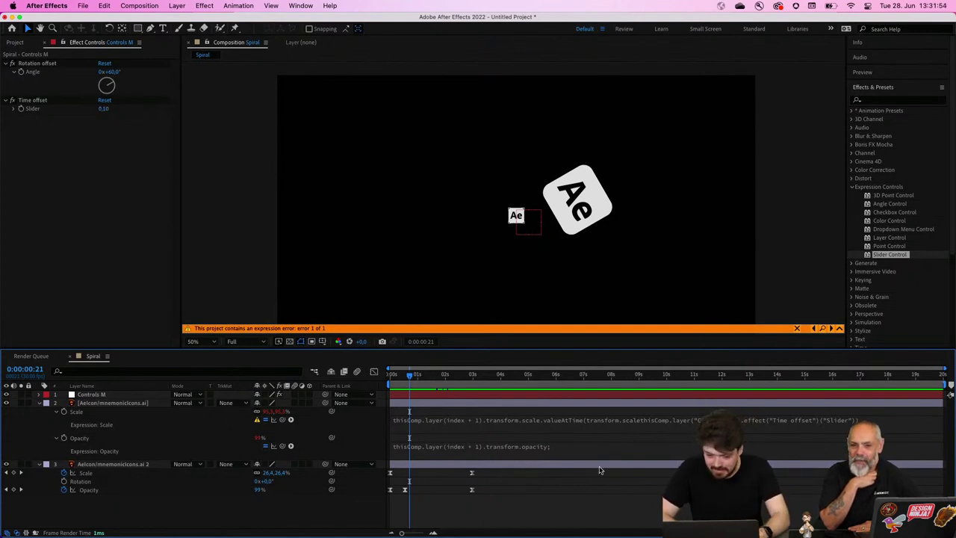
# Step: Try to insert "time -" before the valueAtTime argument in the icon copy's Scale expression and apply it
pyautogui.click(600, 419)
pyautogui.click(610, 420)
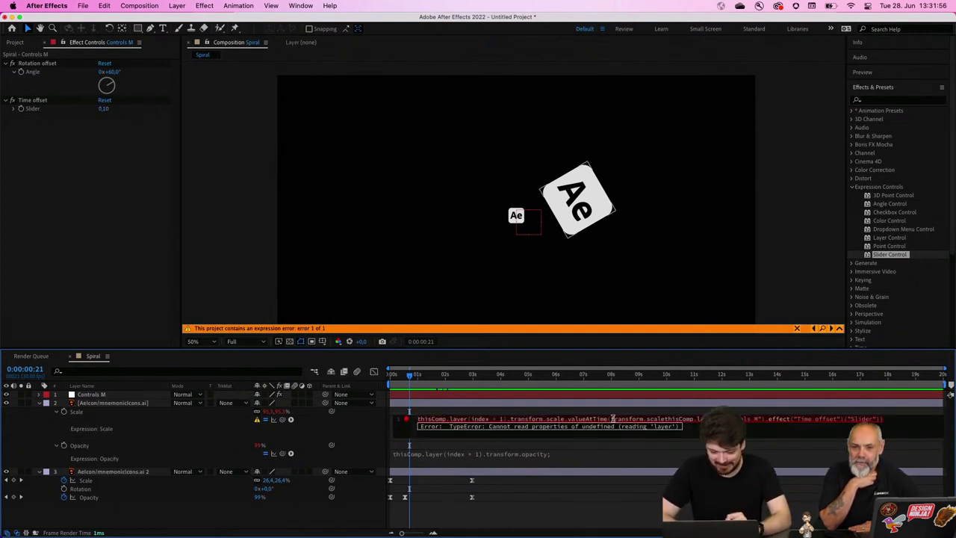
pyautogui.write('( time ')
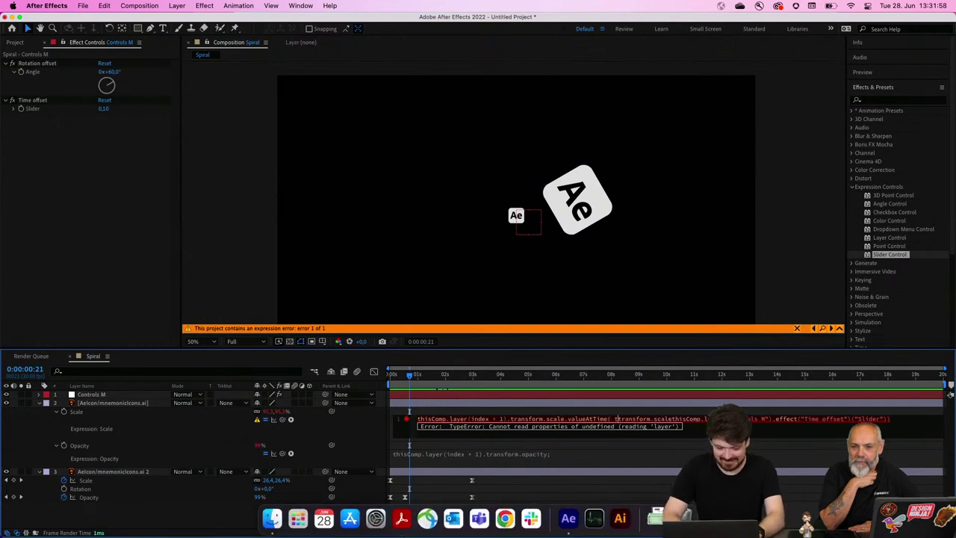
pyautogui.write('- t')
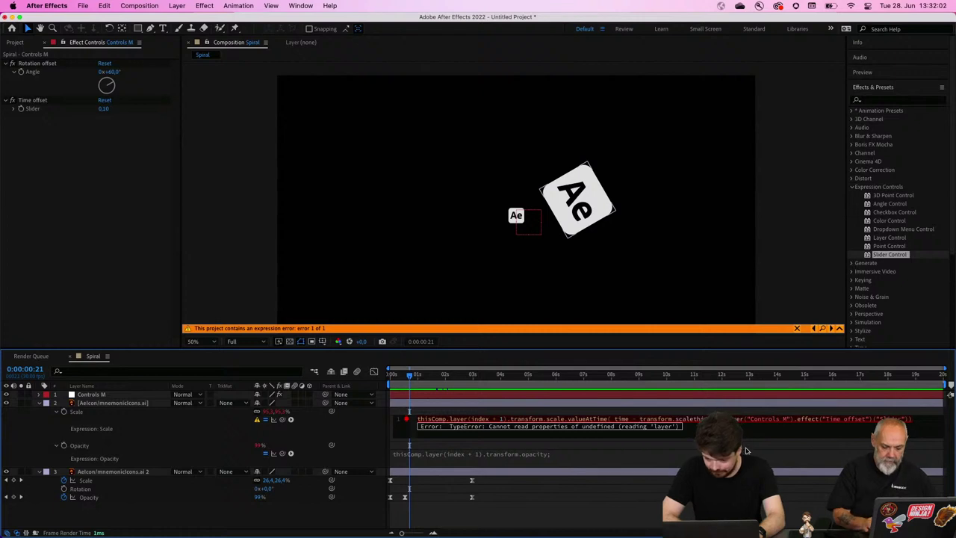
pyautogui.click(838, 450)
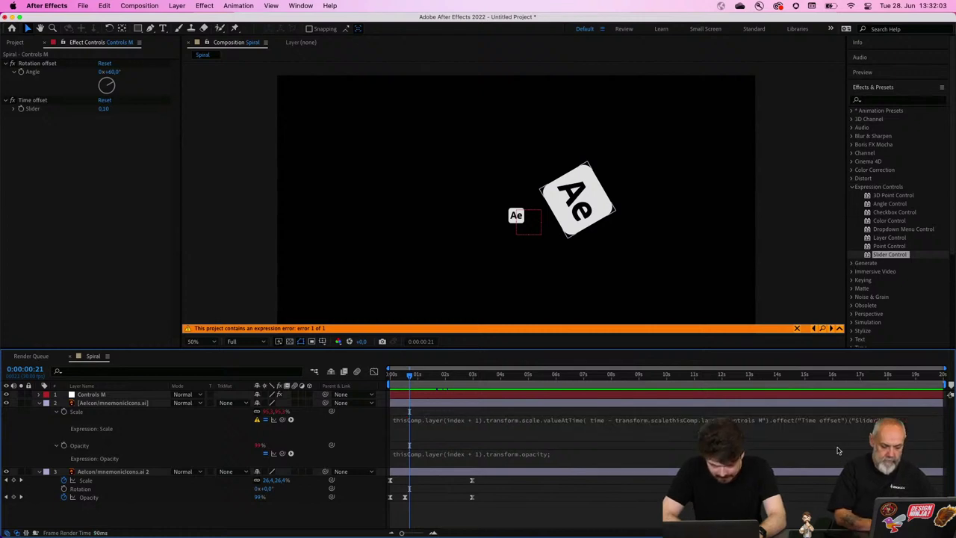
# Step: Clear the whole argument inside the valueAtTime parentheses of the icon copy's Scale expression
pyautogui.click(628, 425)
pyautogui.click(609, 417)
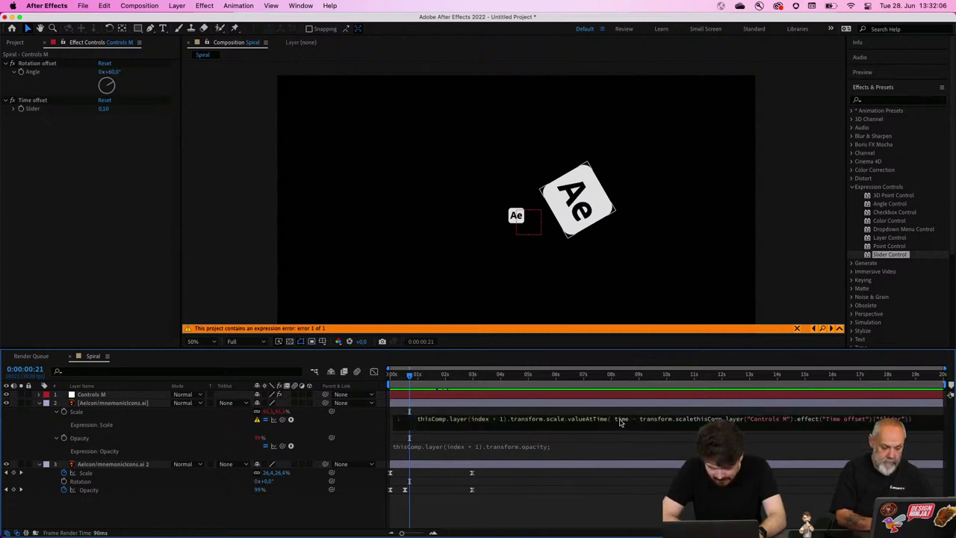
pyautogui.moveTo(613, 419); pyautogui.dragTo(906, 415)
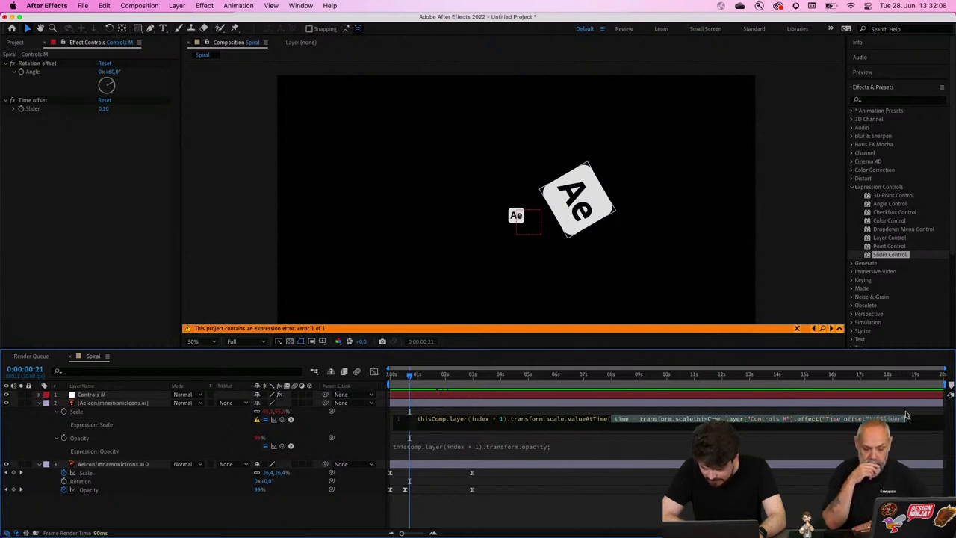
pyautogui.press('BackSpace')
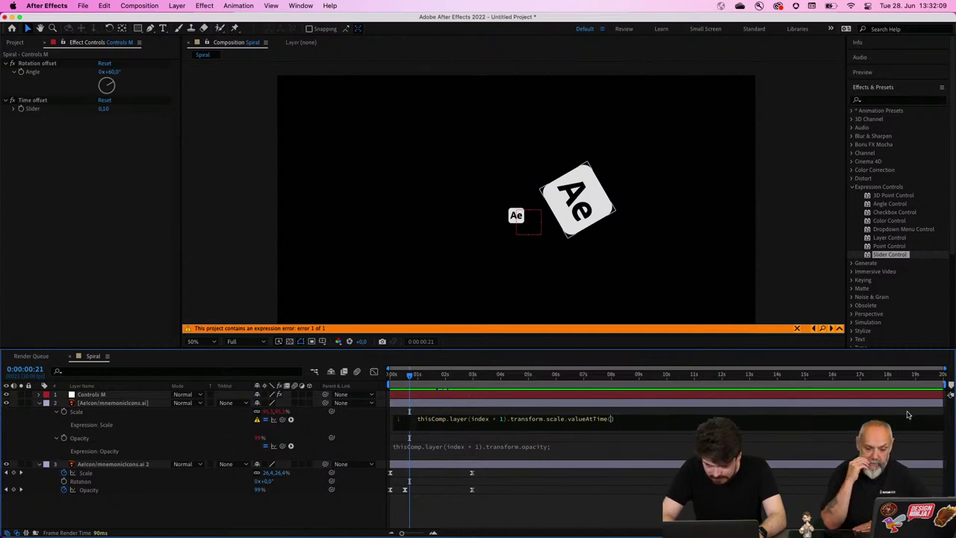
# Step: Link the empty valueAtTime argument in the Scale expression to Controls M's Time offset slider, preceded by "time -", and apply it
pyautogui.click(571, 442)
pyautogui.click(575, 421)
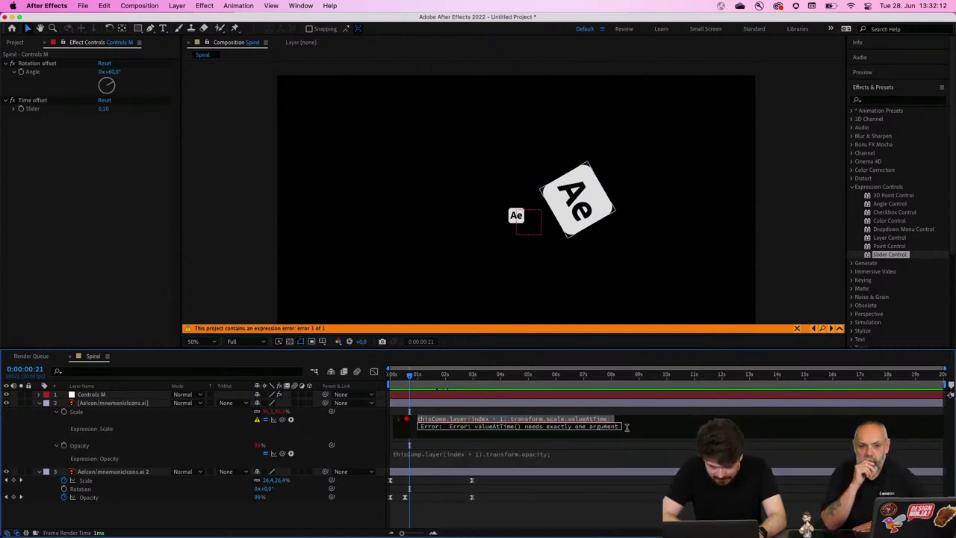
pyautogui.click(611, 419)
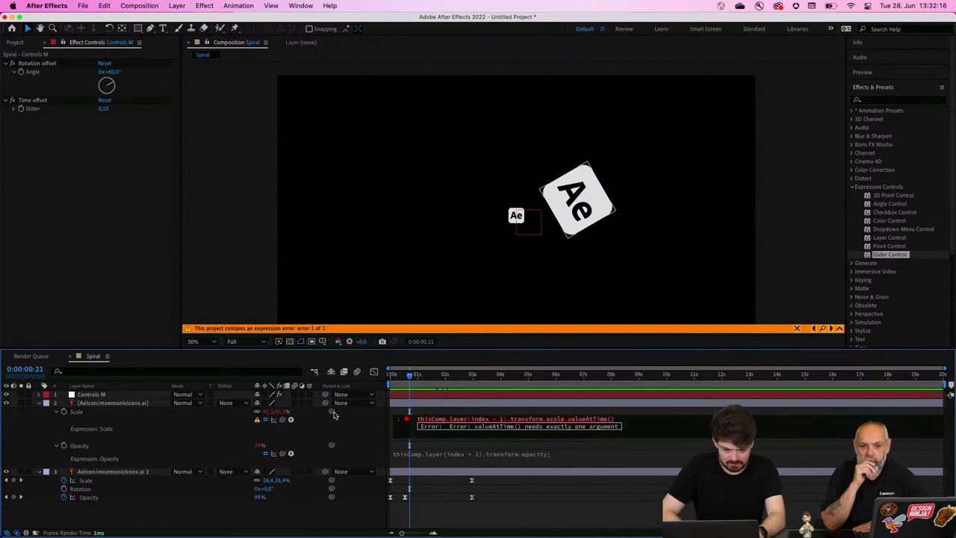
pyautogui.moveTo(333, 414); pyautogui.dragTo(32, 108)
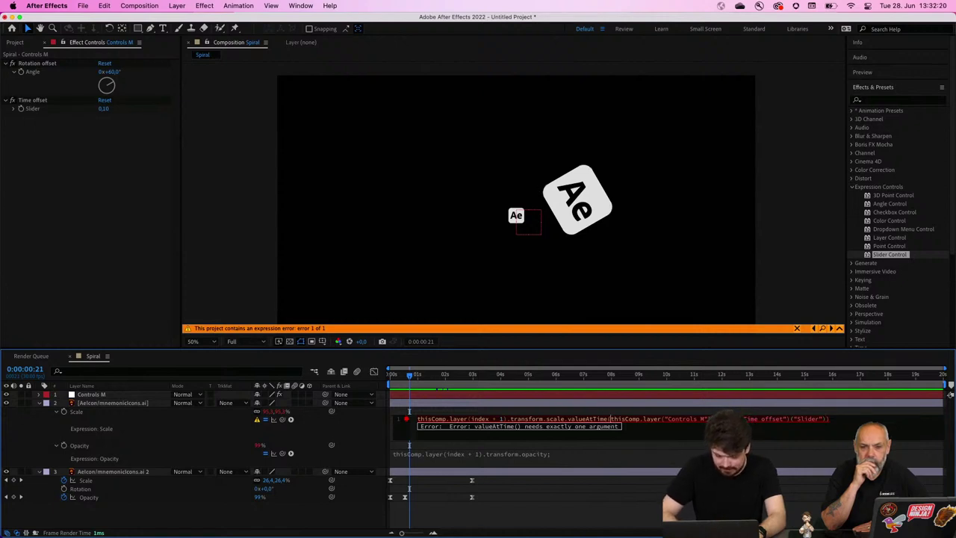
pyautogui.write('tim')
pyautogui.write('e -')
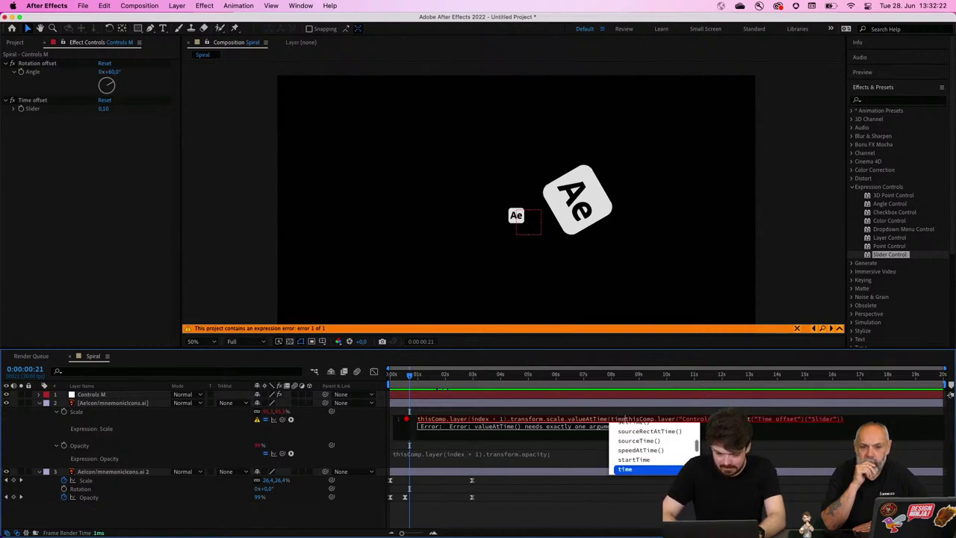
pyautogui.press('KP_Enter')
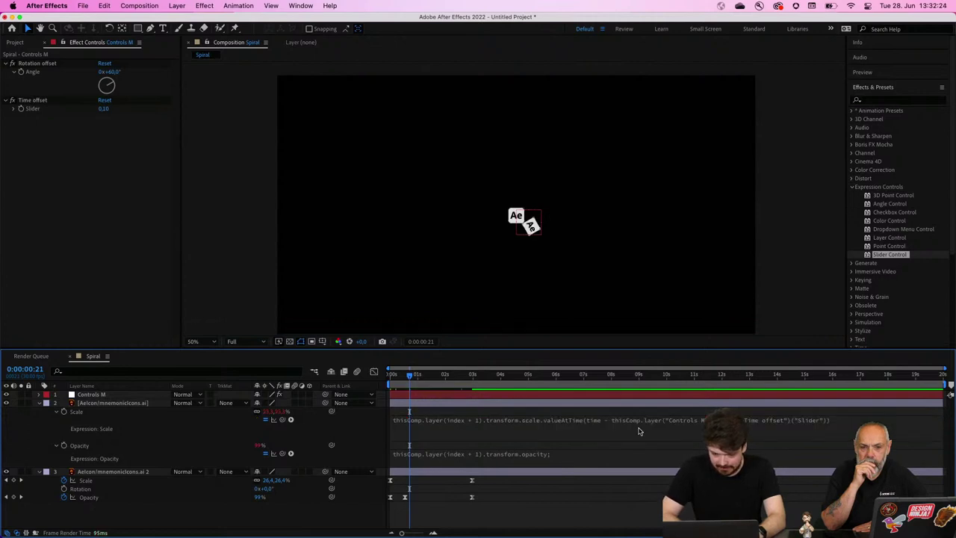
# Step: Copy the Scale expression into the copy's Opacity expression, replace scale with opacity, apply it and scrub to 0:00:01:23
pyautogui.click(590, 433)
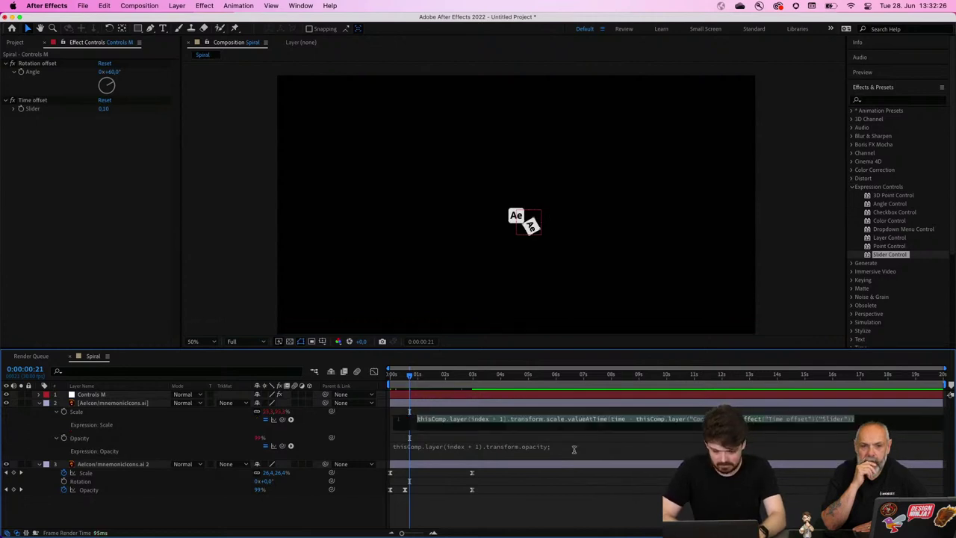
pyautogui.press('cmd+c')
pyautogui.click(574, 447)
pyautogui.press('cmd+v')
pyautogui.doubleClick(555, 445)
pyautogui.moveTo(593, 527)
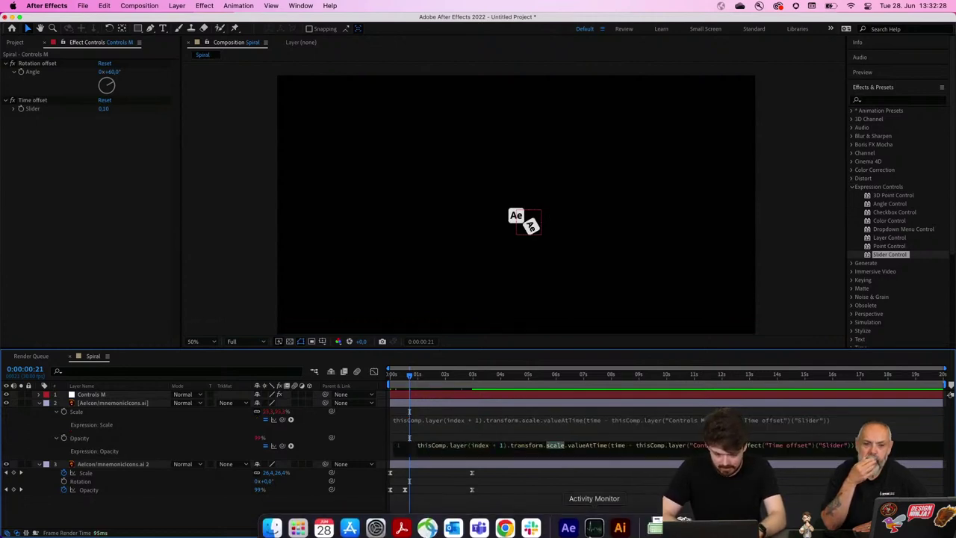
pyautogui.write('opacity')
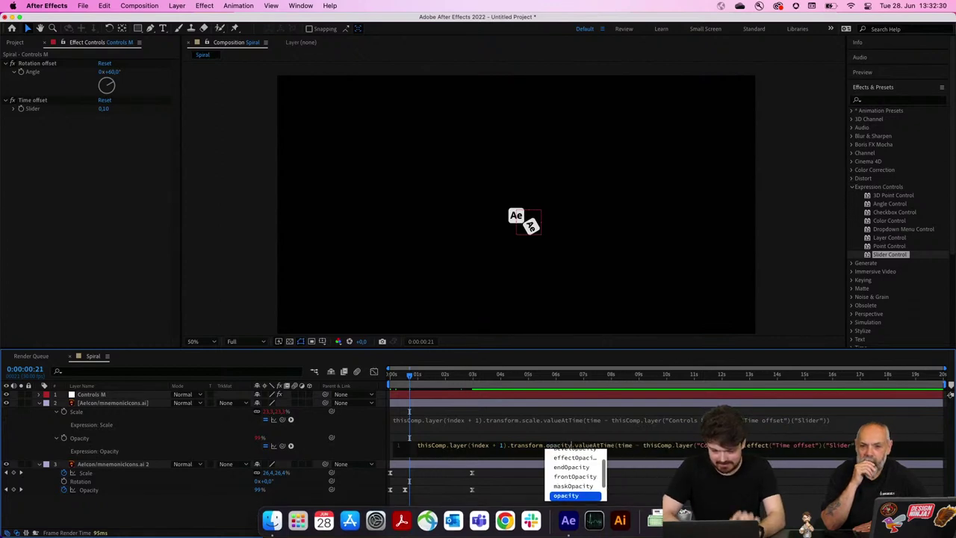
pyautogui.press('KP_Enter')
pyautogui.moveTo(413, 376); pyautogui.dragTo(438, 379)
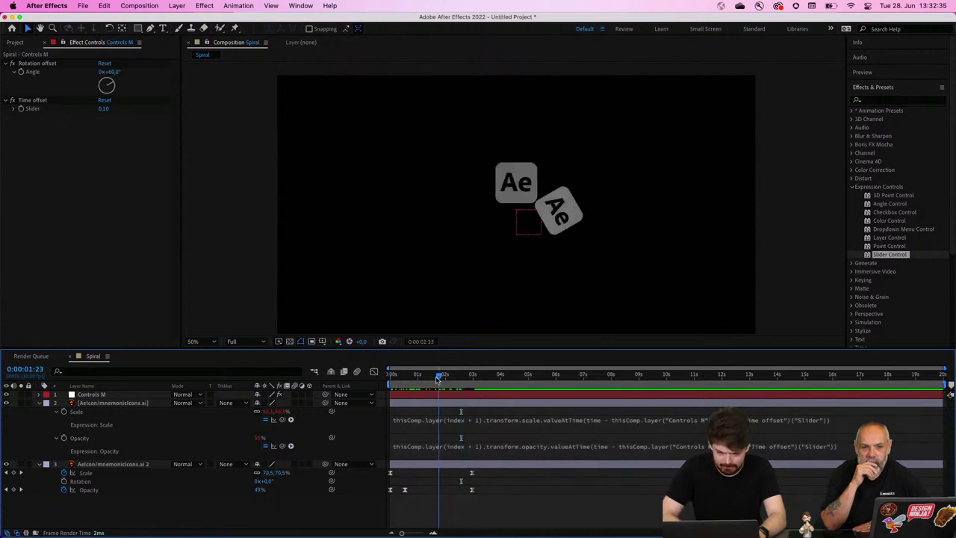
# Step: Set the Time offset slider on Controls M to 0.4 and preview the delay between the two icons
pyautogui.click(104, 109)
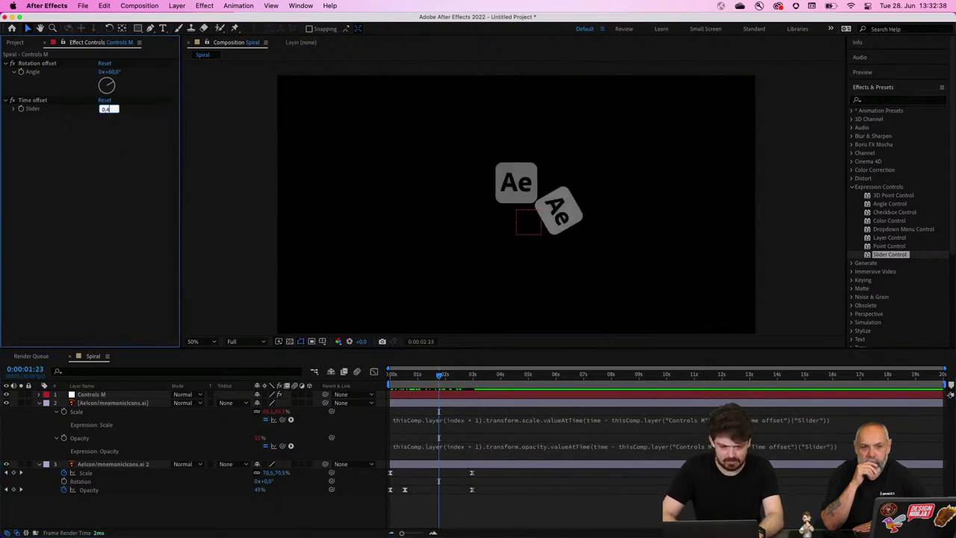
pyautogui.press('Return')
pyautogui.moveTo(447, 376); pyautogui.dragTo(383, 377)
pyautogui.press('space')
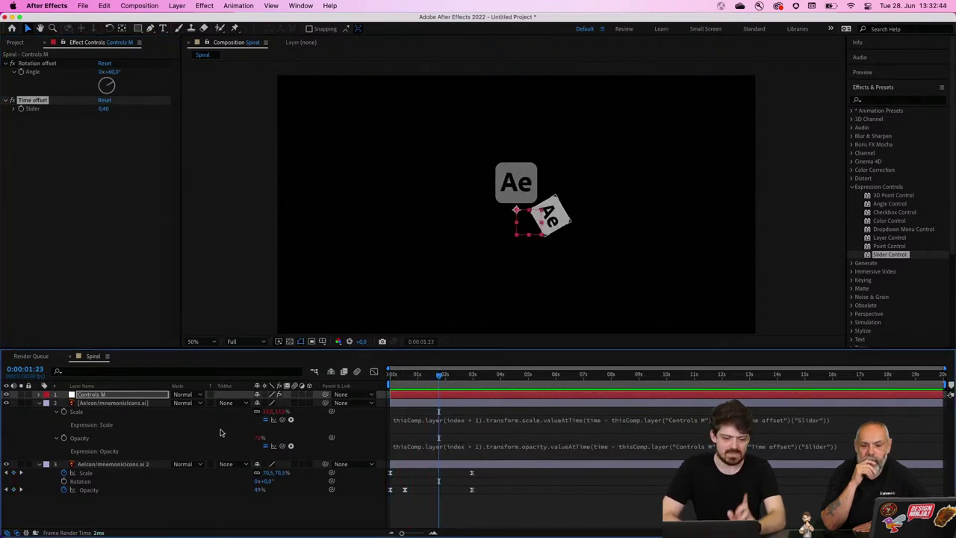
# Step: Duplicate the expression-driven icon copy on layer 2 eleven times to build the spiral
pyautogui.click(131, 403)
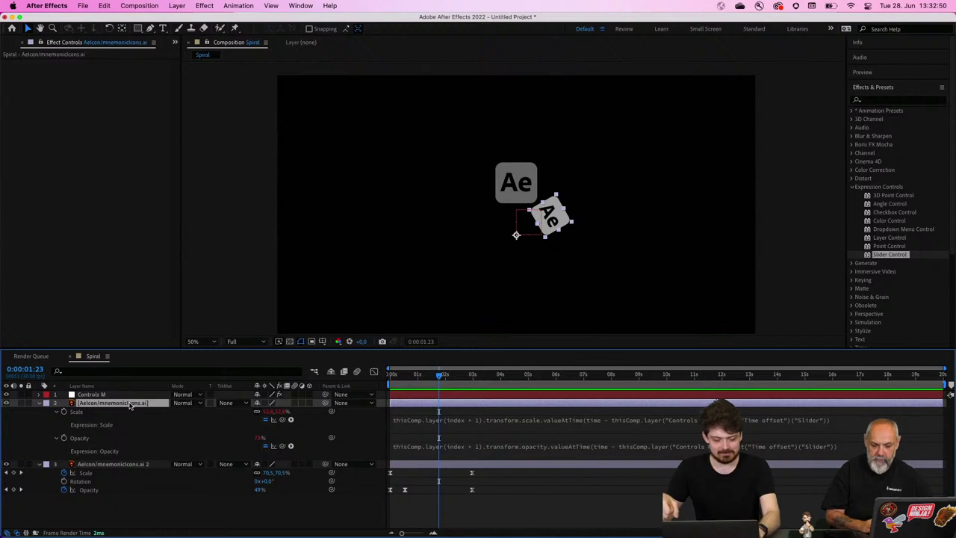
pyautogui.press('super+d')
pyautogui.press('super+d')
pyautogui.press('super+d')
pyautogui.press('super+d')
pyautogui.press('super+d')
pyautogui.press('super+d')
pyautogui.press('super+d')
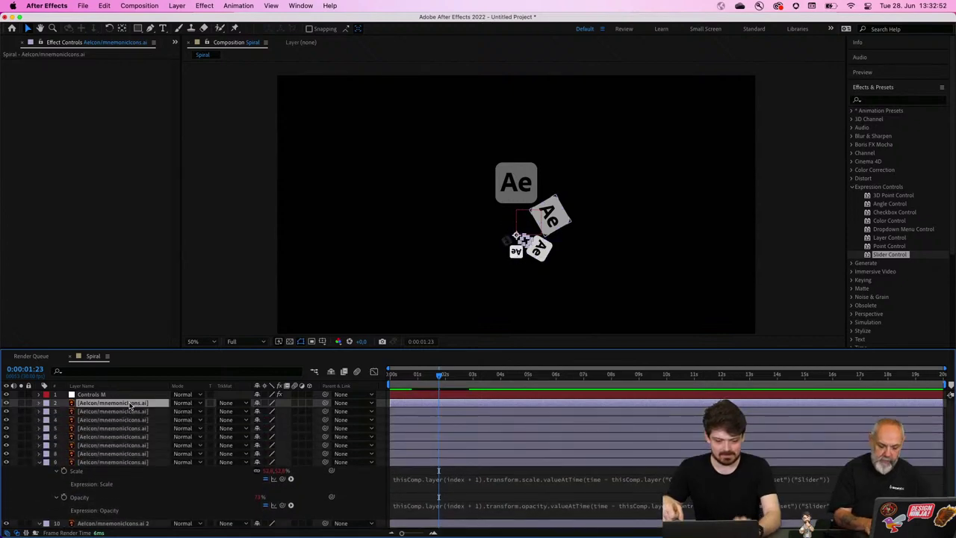
pyautogui.press('super+d')
pyautogui.press('super+d')
pyautogui.press('super+d')
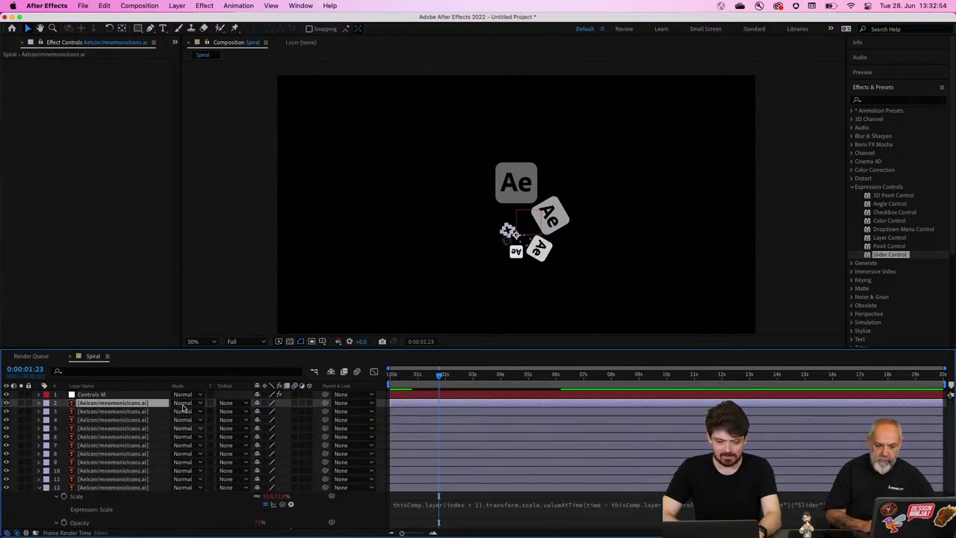
# Step: Play the spiral animation from the start, replay it, and scrub to 0:00:02:24 to inspect the icons
pyautogui.moveTo(440, 375); pyautogui.dragTo(346, 389)
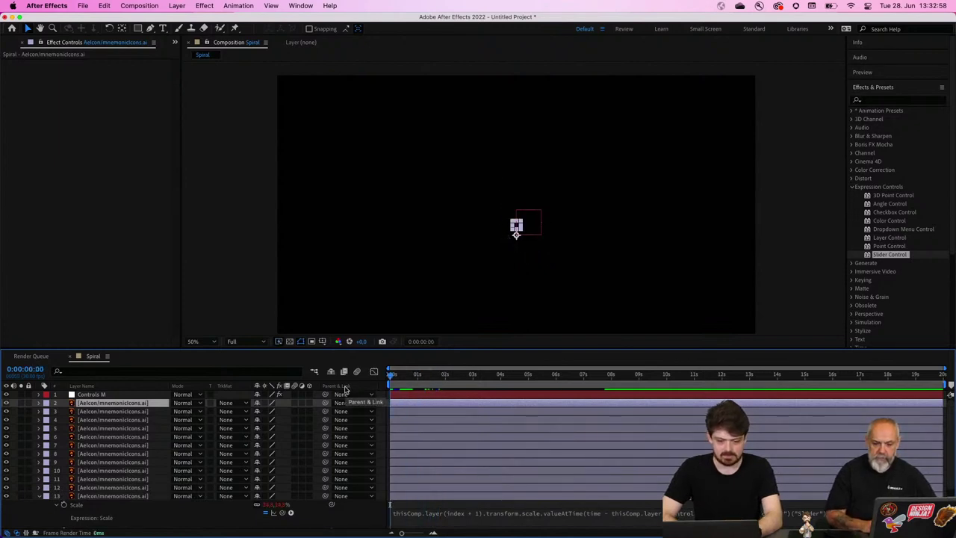
pyautogui.press('space')
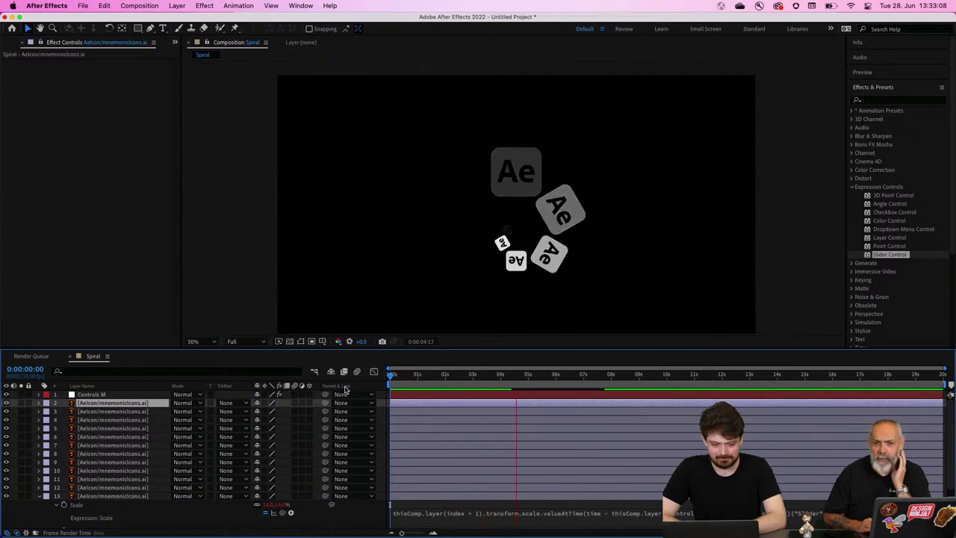
pyautogui.press('space')
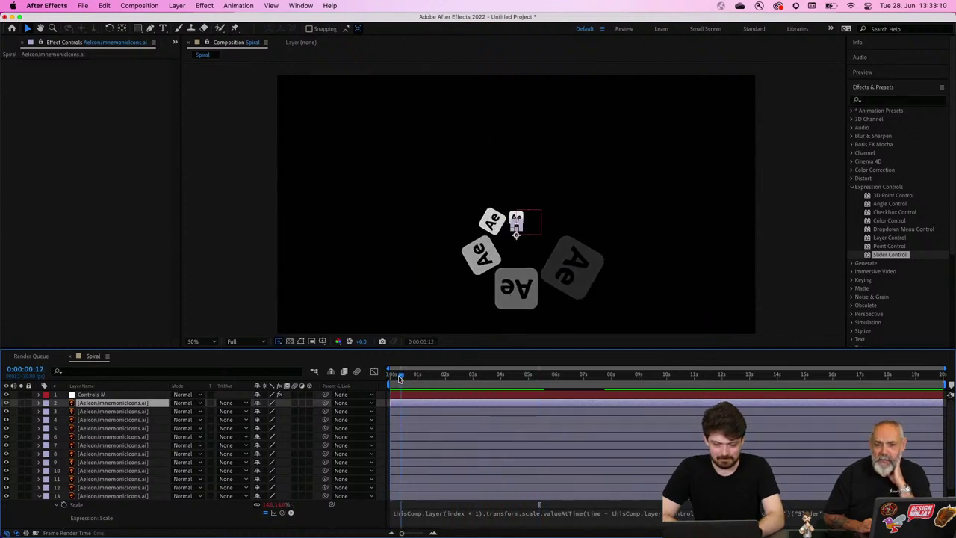
pyautogui.press('space')
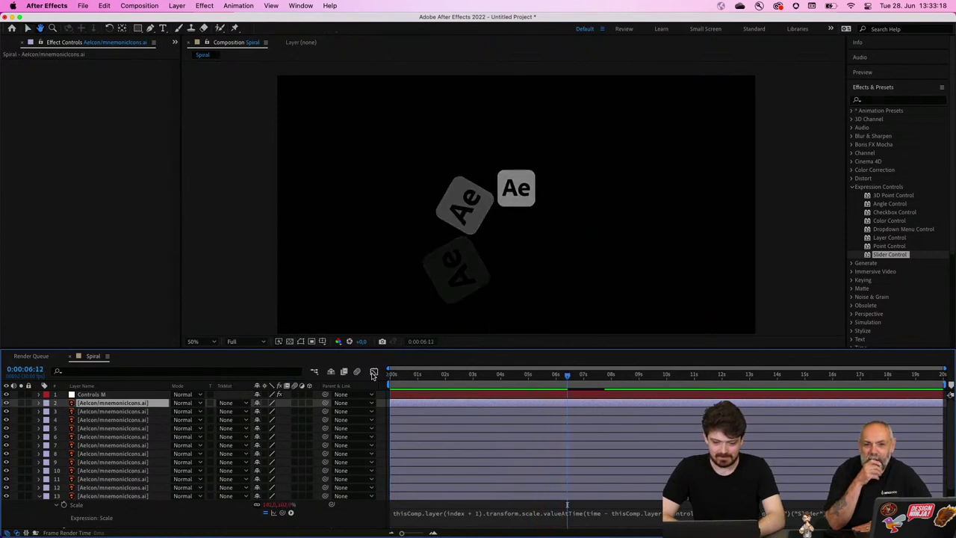
pyautogui.press('space')
pyautogui.moveTo(448, 377); pyautogui.dragTo(468, 377)
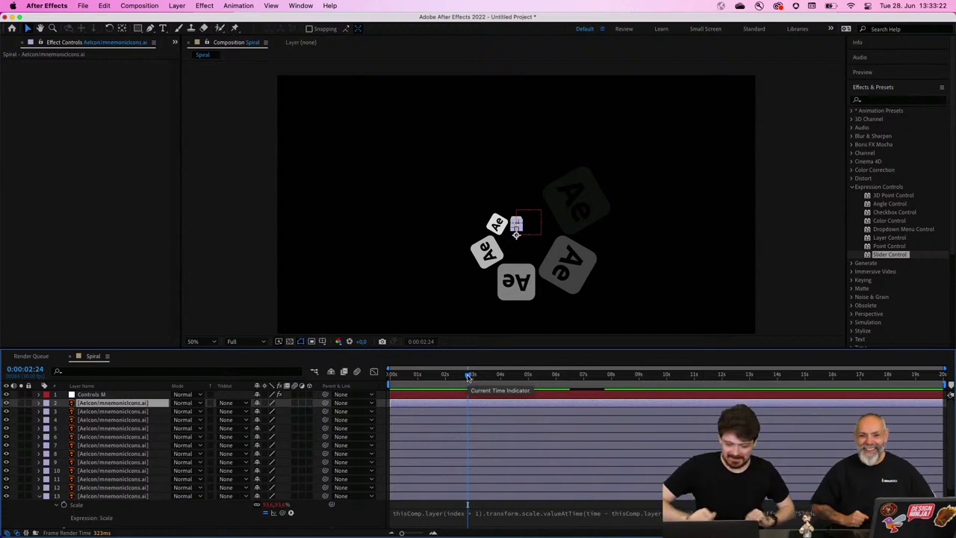
# Step: Set the Rotation offset angle on Controls M to 90° and scrub to 0:00:04:11 to check the spiral
pyautogui.click(126, 396)
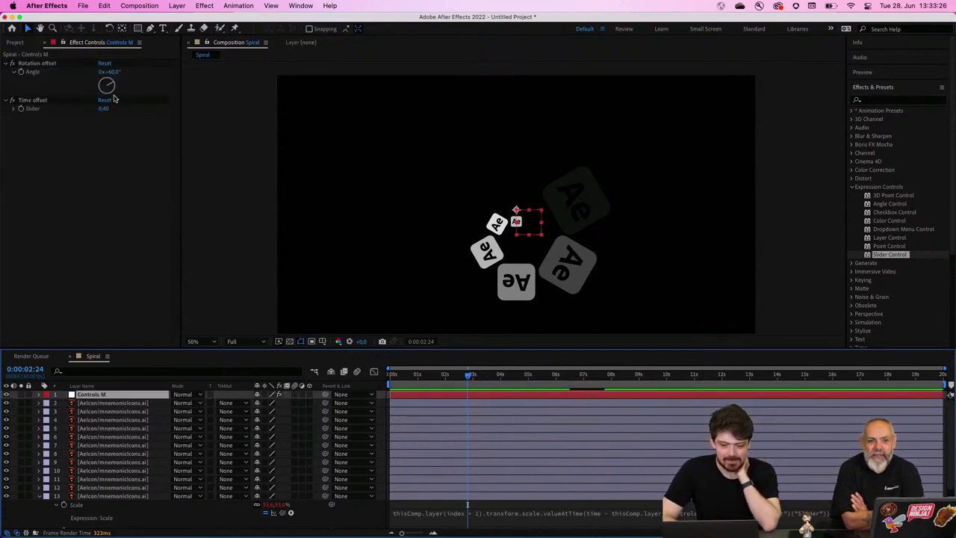
pyautogui.click(112, 72)
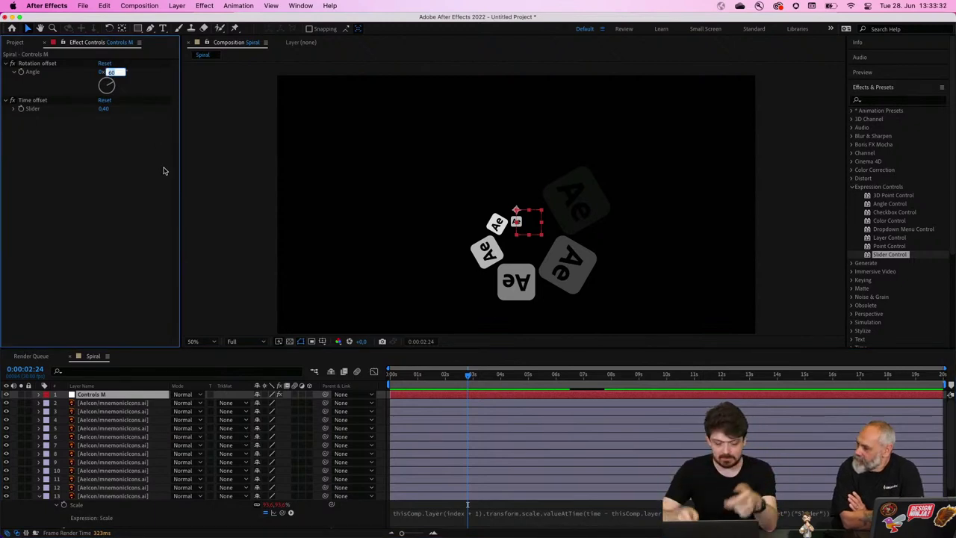
pyautogui.write('90')
pyautogui.press('Return')
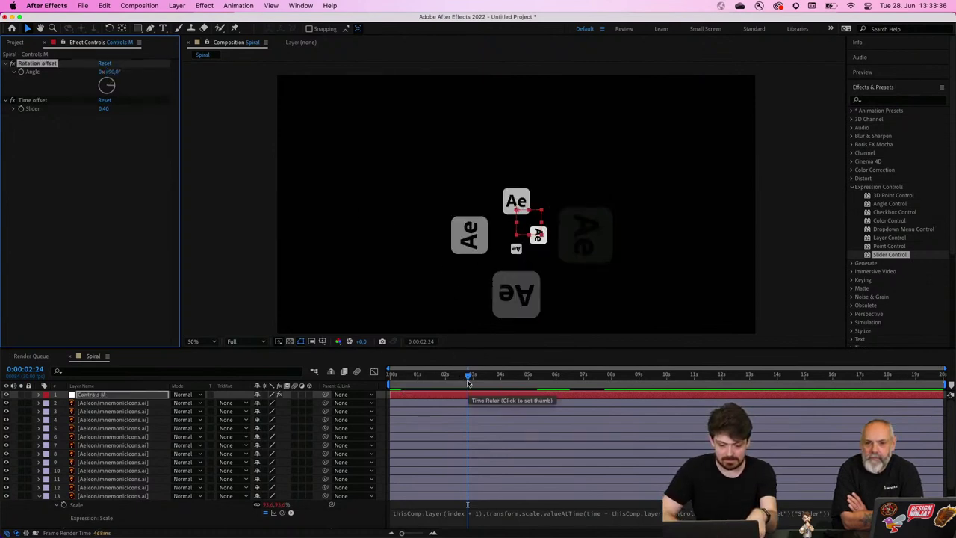
pyautogui.moveTo(469, 376); pyautogui.dragTo(510, 373)
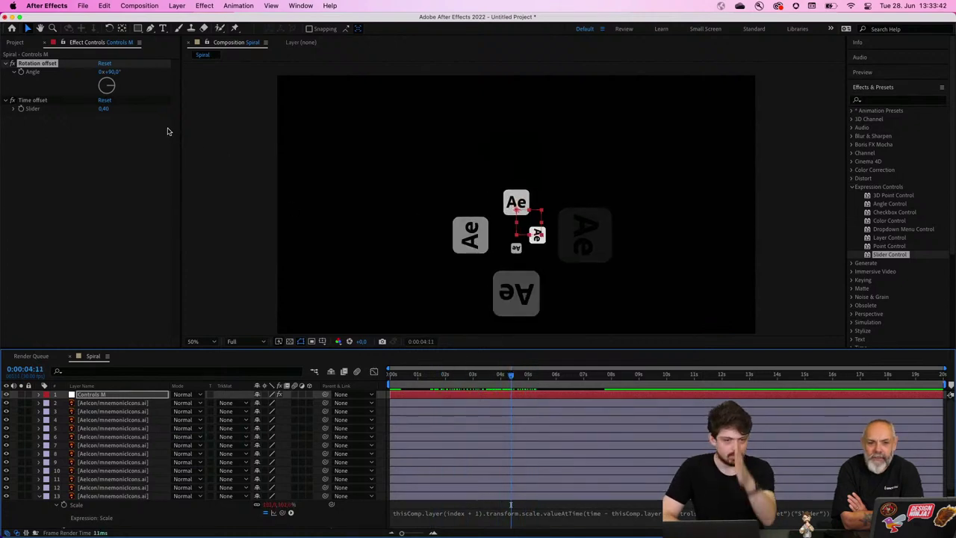
# Step: Set Controls M's Time offset to 0.1, scrub to 0:00:01:24 to check it, and set the Rotation offset to 71°
pyautogui.click(105, 110)
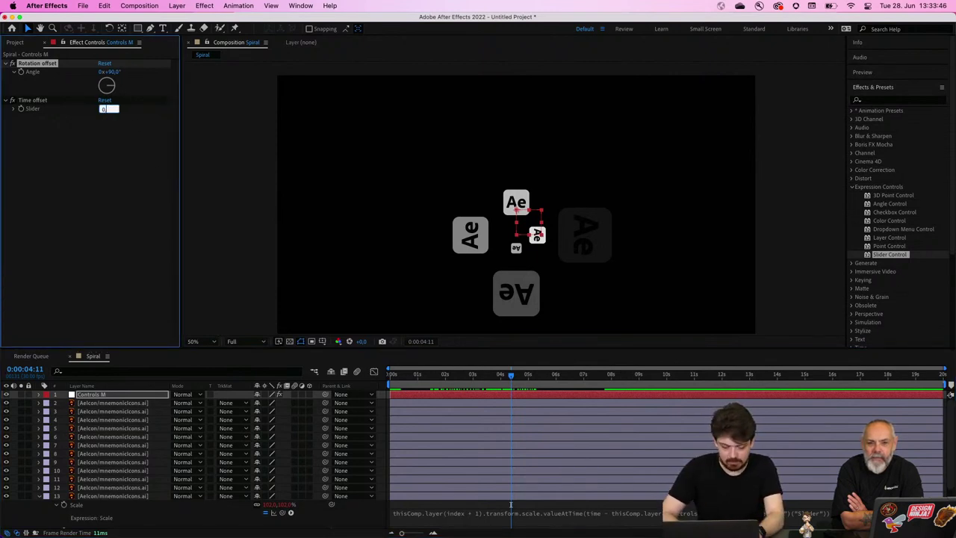
pyautogui.press('Return')
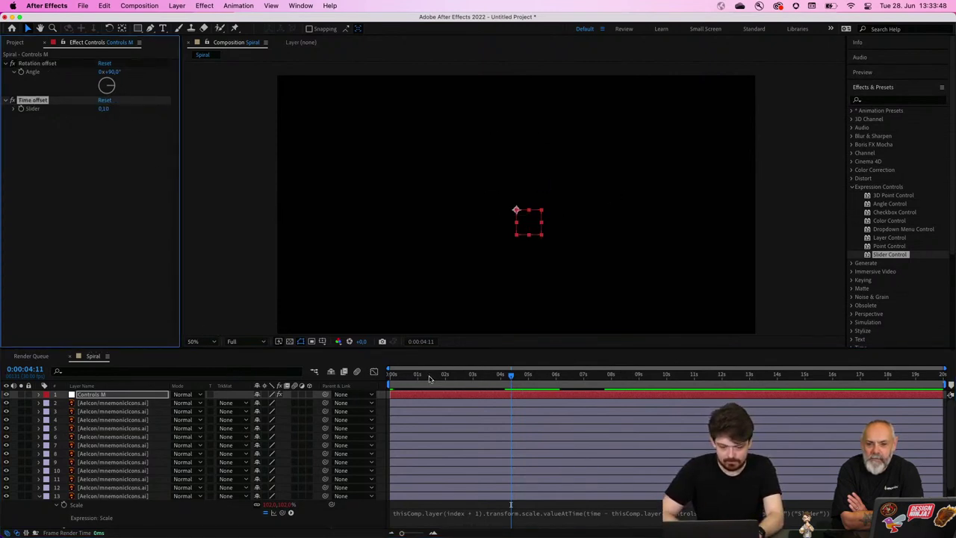
pyautogui.click(405, 377)
pyautogui.moveTo(405, 380); pyautogui.dragTo(440, 379)
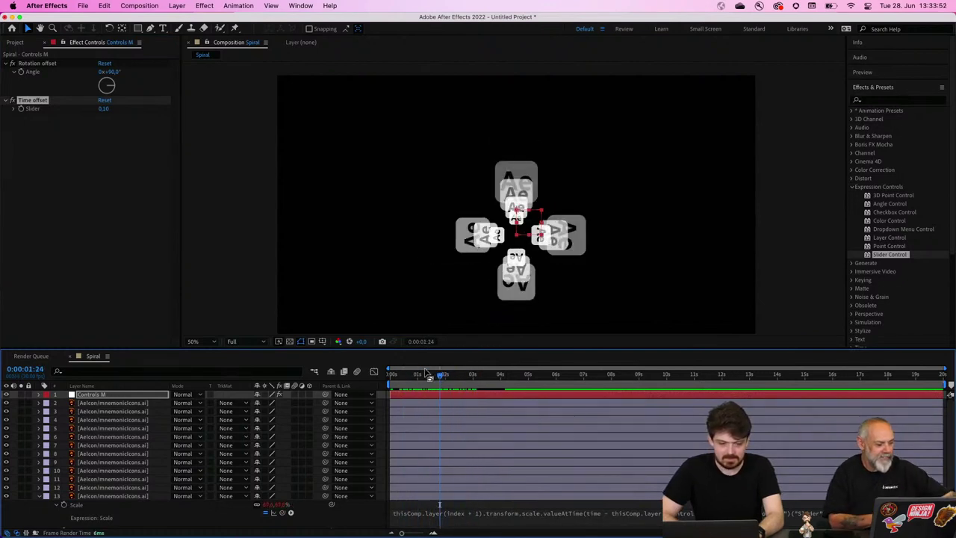
pyautogui.click(110, 72)
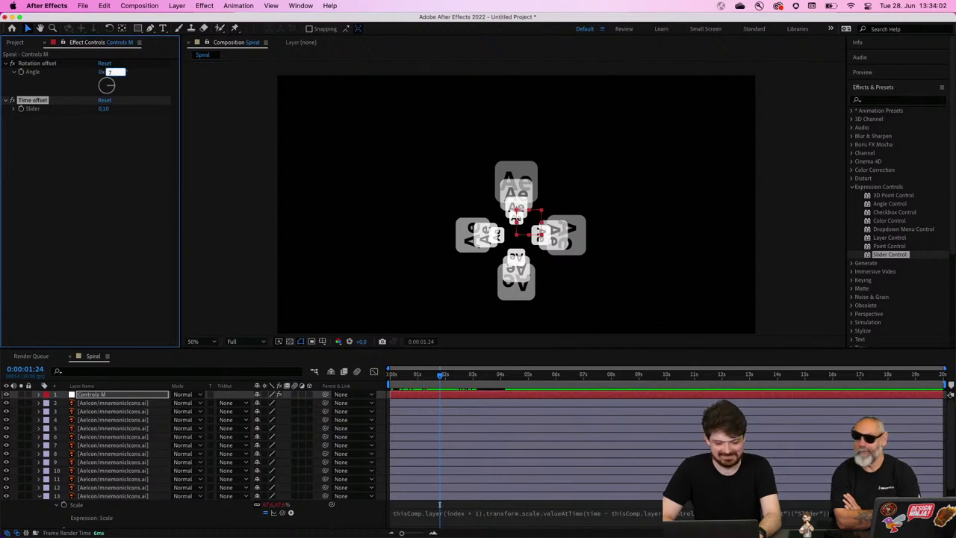
pyautogui.press('Return')
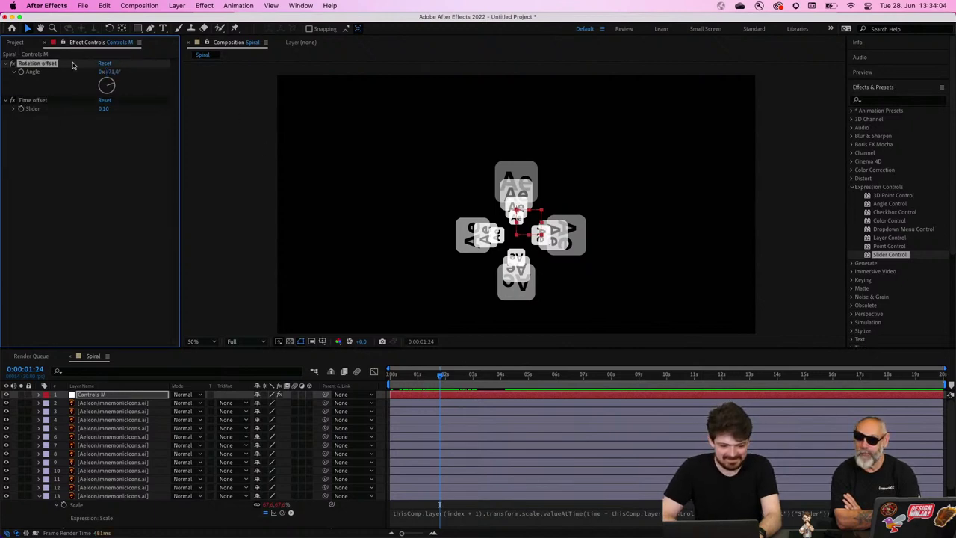
# Step: Set the Rotation offset angle on Controls M to 72° and scrub around the two-second mark to check the spiral
pyautogui.click(110, 72)
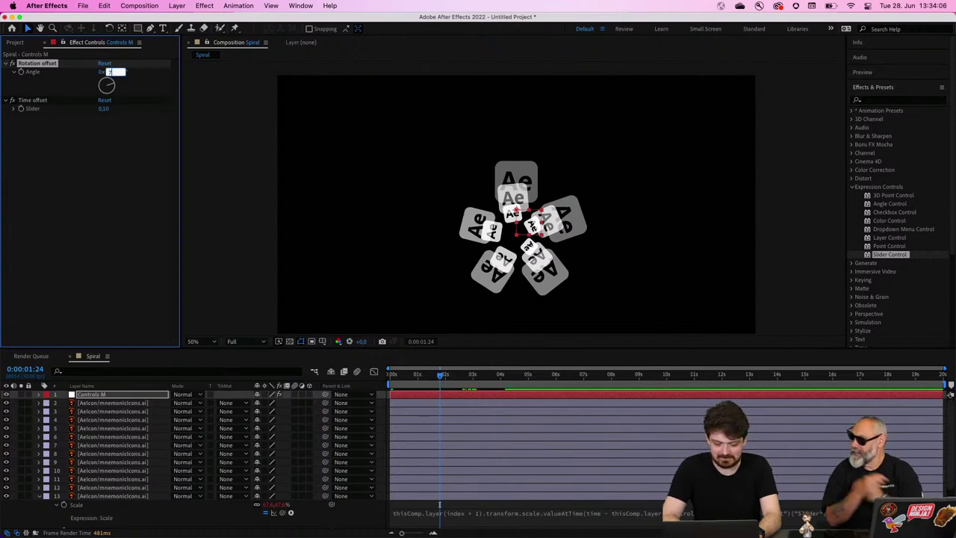
pyautogui.write('72')
pyautogui.press('Return')
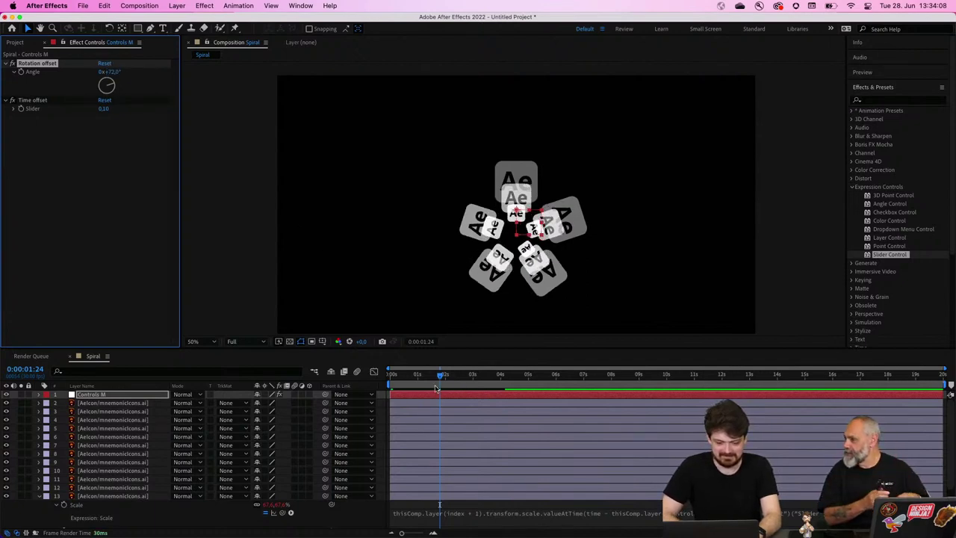
pyautogui.moveTo(440, 373)
pyautogui.mouseDown()
pyautogui.moveTo(397, 373)
pyautogui.moveTo(436, 375)
pyautogui.moveTo(433, 386)
pyautogui.mouseUp()
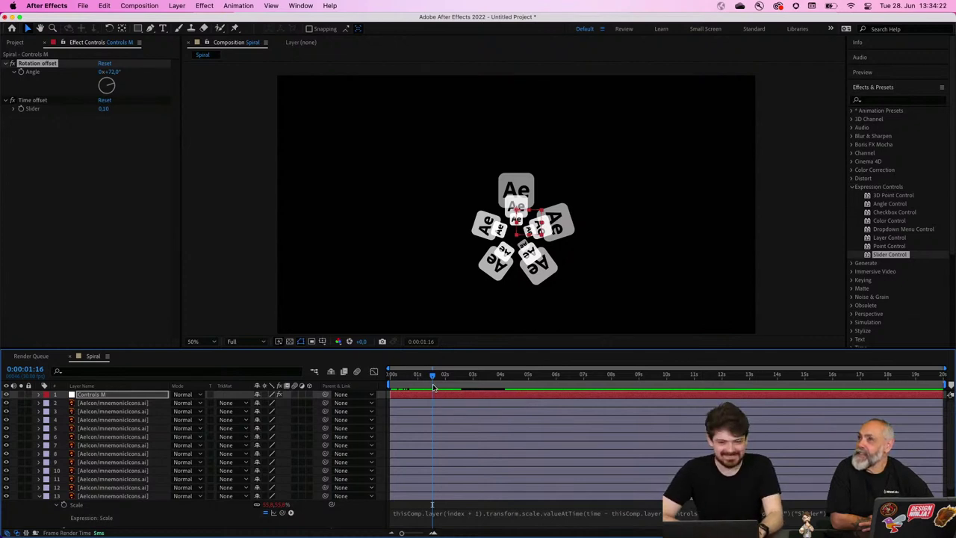
pyautogui.moveTo(430, 385)
pyautogui.mouseDown()
pyautogui.moveTo(485, 386)
pyautogui.moveTo(424, 391)
pyautogui.moveTo(435, 394)
pyautogui.mouseUp()
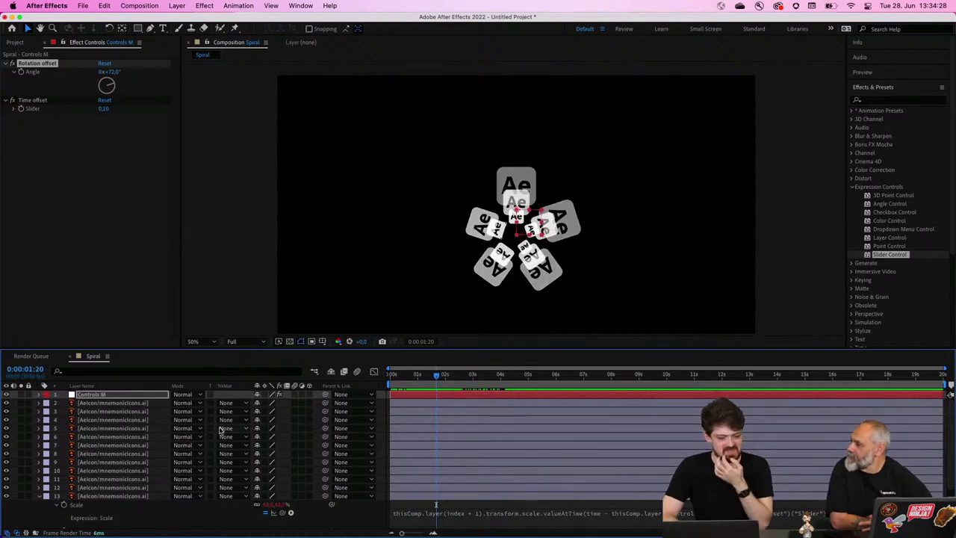
# Step: Delete the duplicate AeIcon/mnemonicIcons.ai layers, keeping only the copy with expanded Scale and Opacity expressions directly above AeIcon/mnemonicIcons.ai 2
pyautogui.click(115, 403)
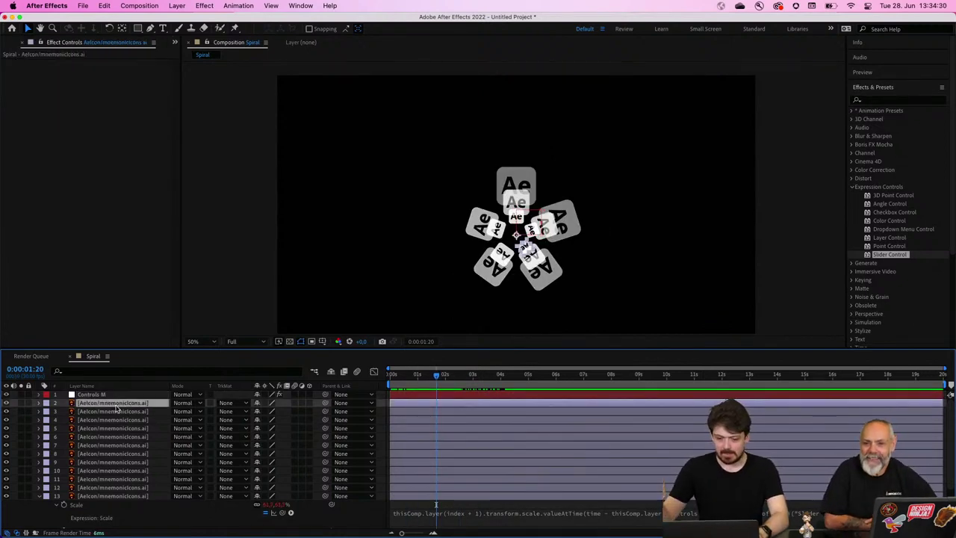
pyautogui.click(420, 375)
pyautogui.moveTo(421, 375)
pyautogui.mouseDown()
pyautogui.moveTo(474, 376)
pyautogui.moveTo(438, 375)
pyautogui.mouseUp()
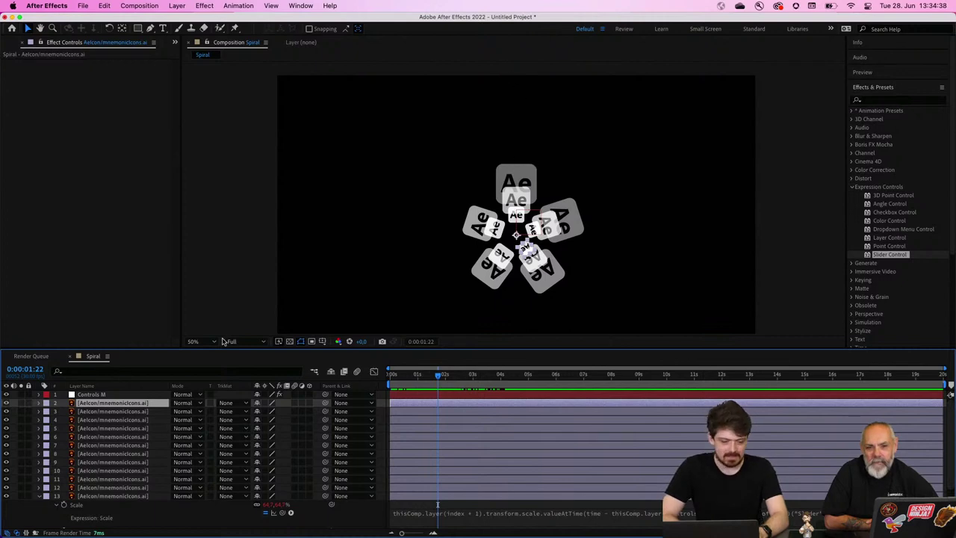
pyautogui.press('Delete')
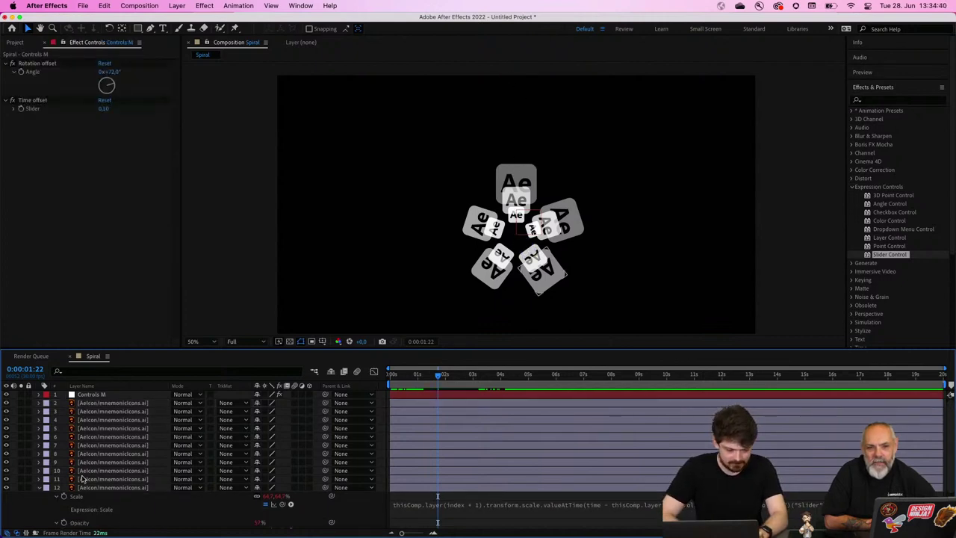
pyautogui.click(104, 405)
pyautogui.press('Delete')
pyautogui.click(105, 405)
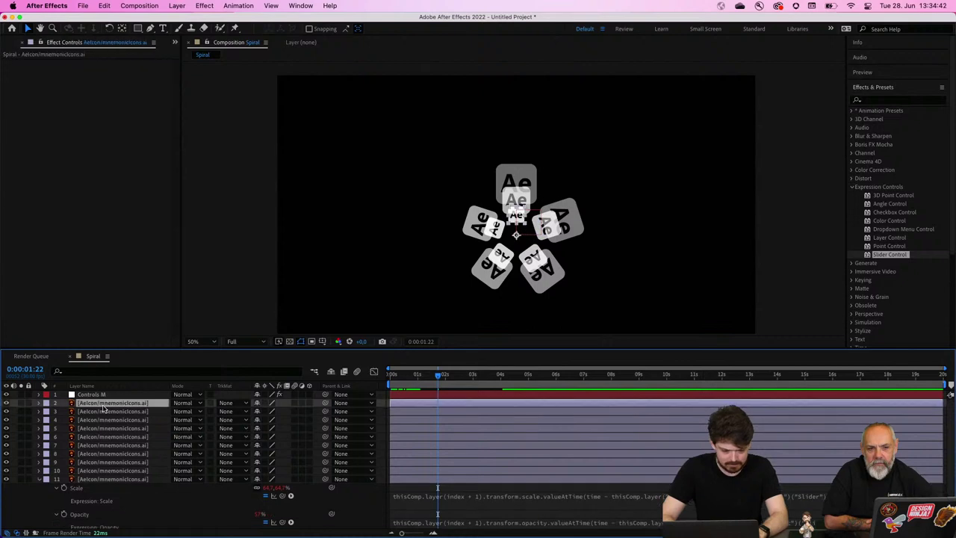
pyautogui.press('Delete')
pyautogui.click(105, 404)
pyautogui.press('Delete')
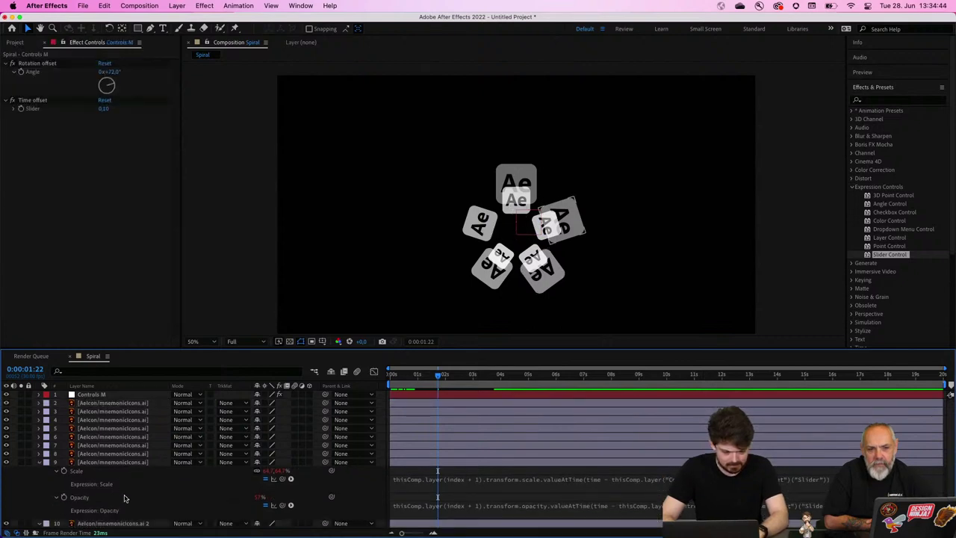
pyautogui.click(118, 454)
pyautogui.press('Delete')
pyautogui.click(117, 436)
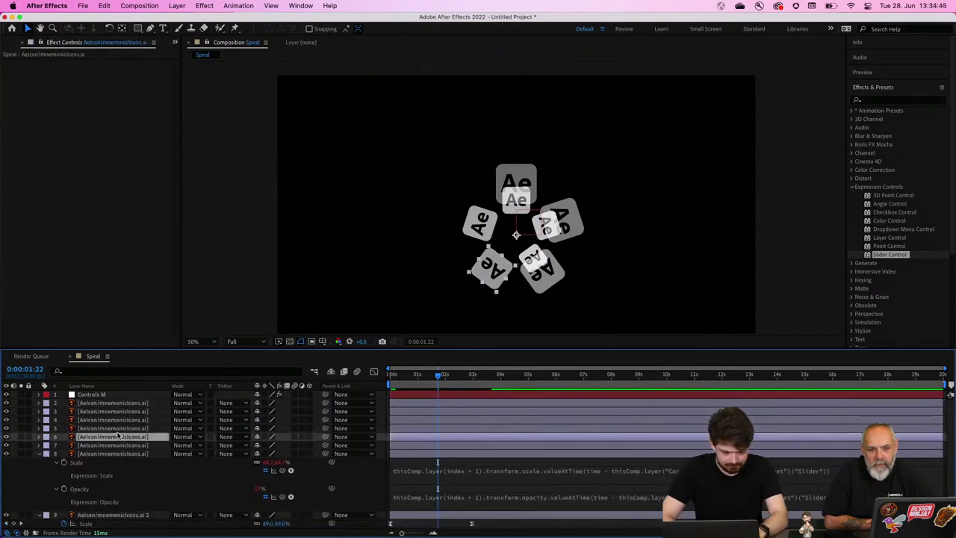
pyautogui.keyDown('shift'); pyautogui.click(121, 405); pyautogui.keyUp('shift')
pyautogui.press('Delete')
pyautogui.click(121, 403)
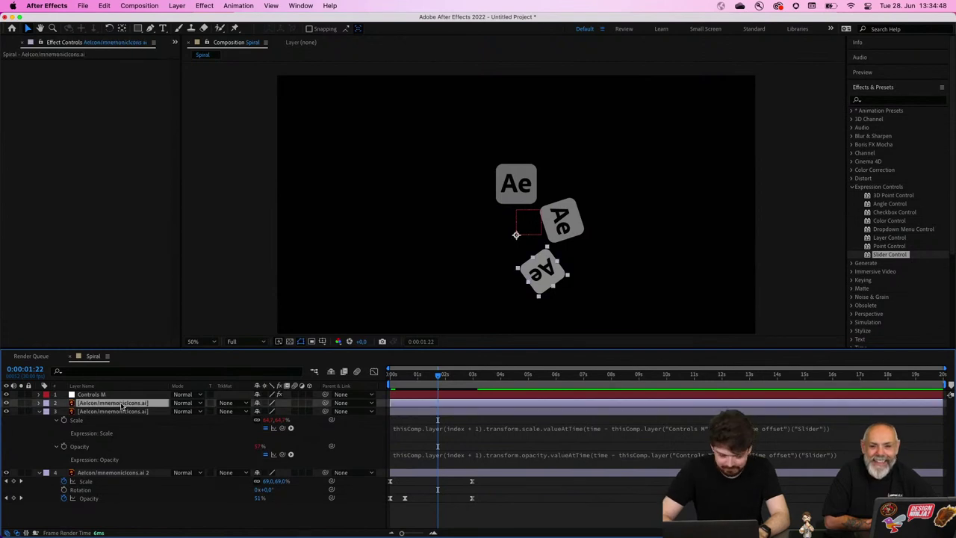
pyautogui.press('Delete')
pyautogui.click(121, 403)
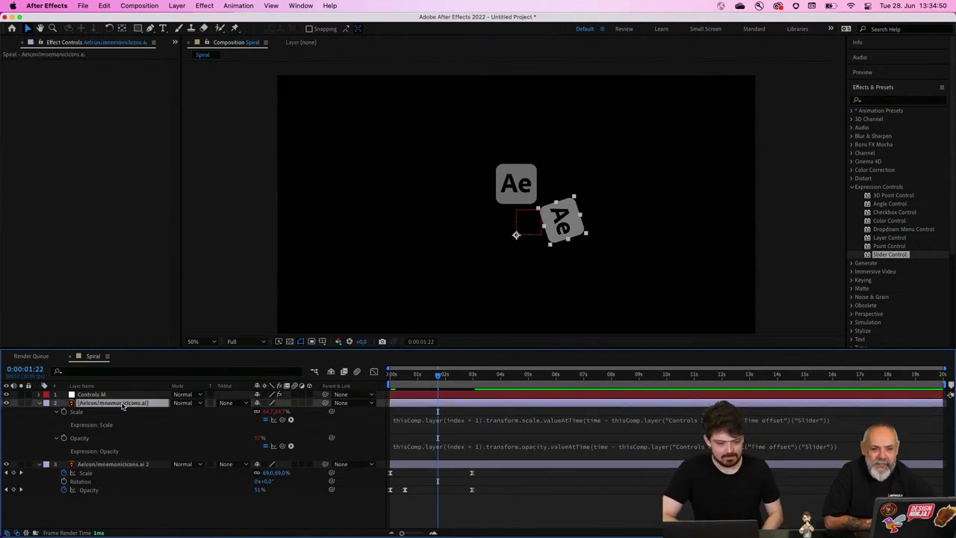
# Step: Animate the anchor point of AeIcon/mnemonicIcons.ai 2, starting at 0:00:00:03 and raising its Y value to 946 at 0:00:02:12
pyautogui.click(127, 464)
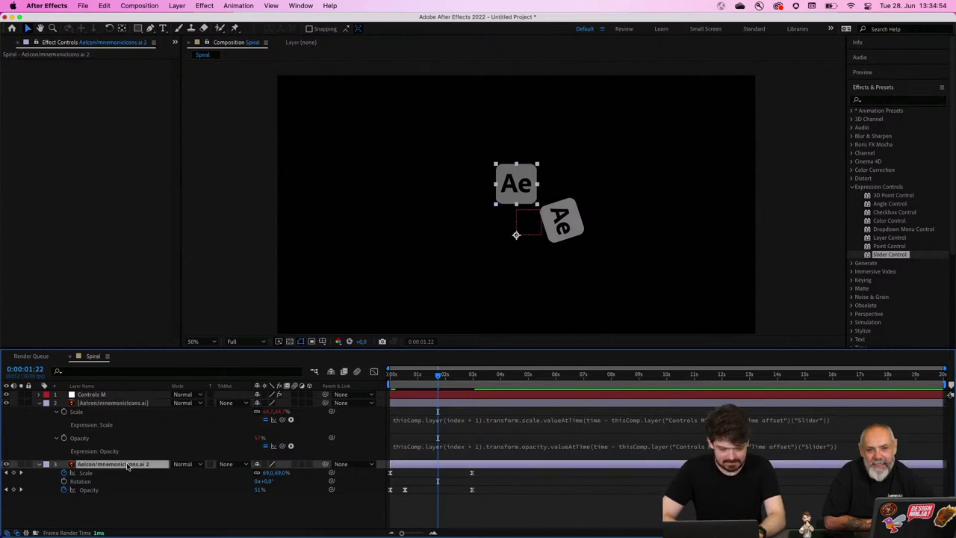
pyautogui.press('a')
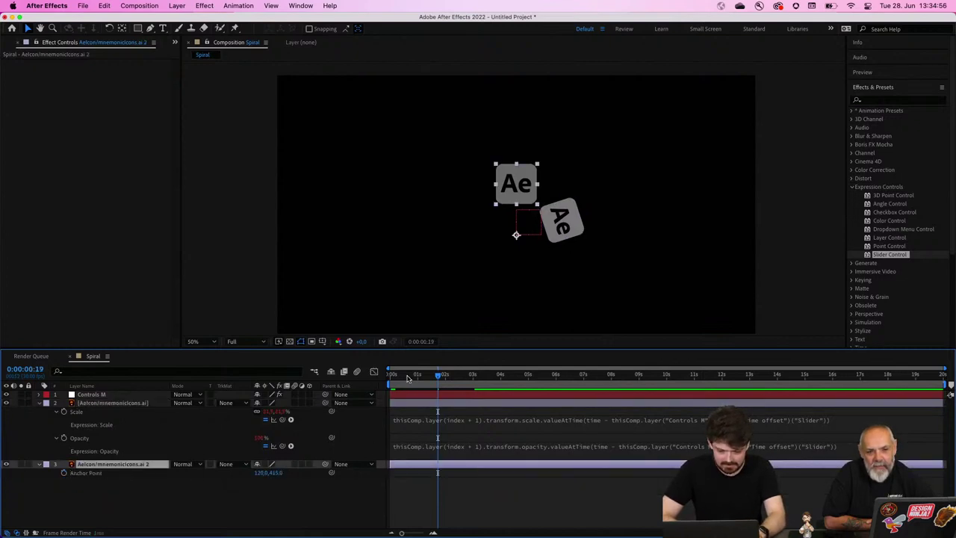
pyautogui.moveTo(408, 379); pyautogui.dragTo(393, 379)
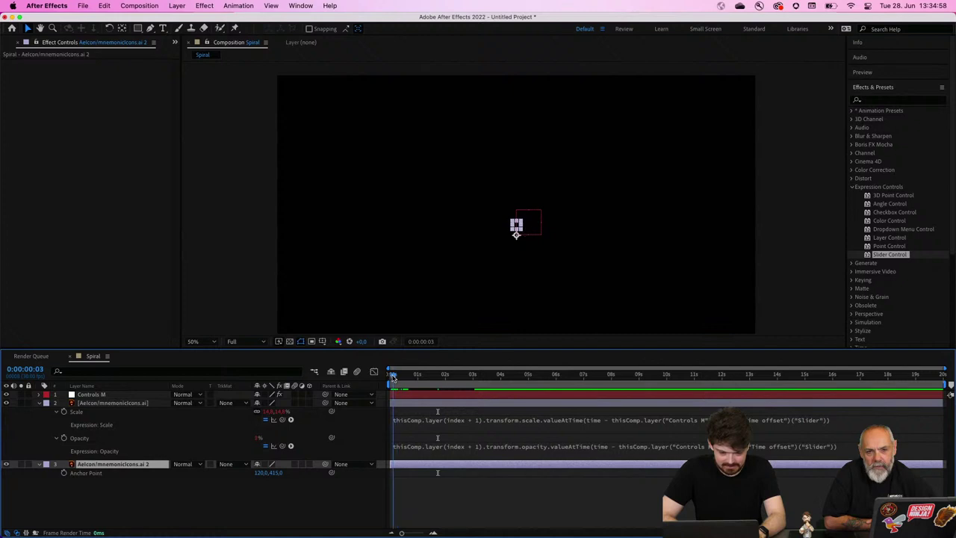
pyautogui.click(63, 473)
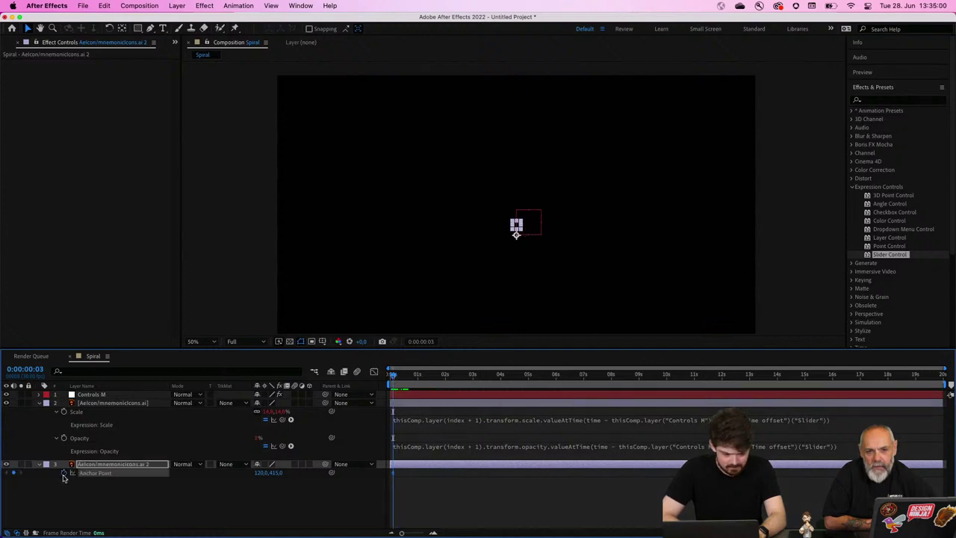
pyautogui.moveTo(401, 377); pyautogui.dragTo(457, 377)
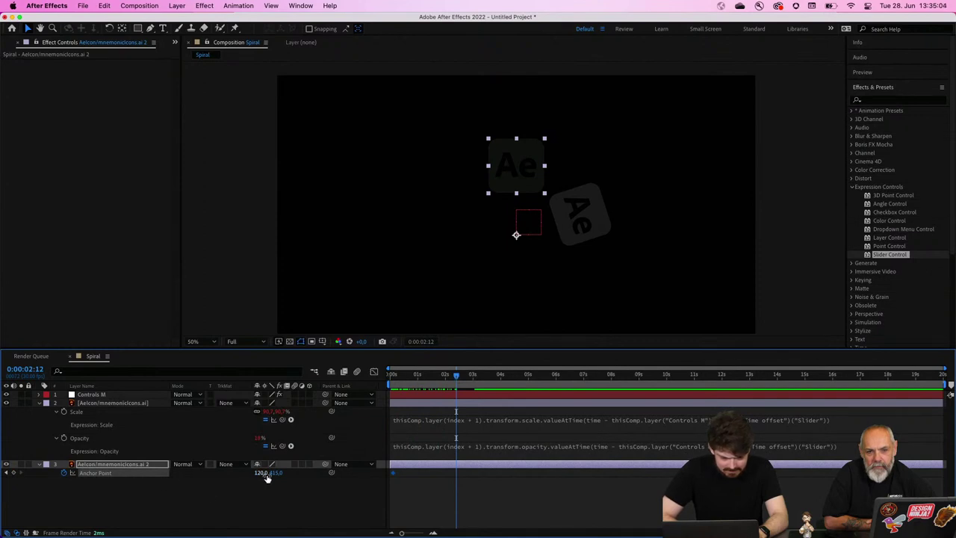
pyautogui.moveTo(271, 476); pyautogui.dragTo(277, 476)
# Step: Align the two anchor point keyframes with the Scale keyframes at the start and three seconds, and ease both
pyautogui.moveTo(323, 473); pyautogui.dragTo(397, 478)
pyautogui.click(395, 476)
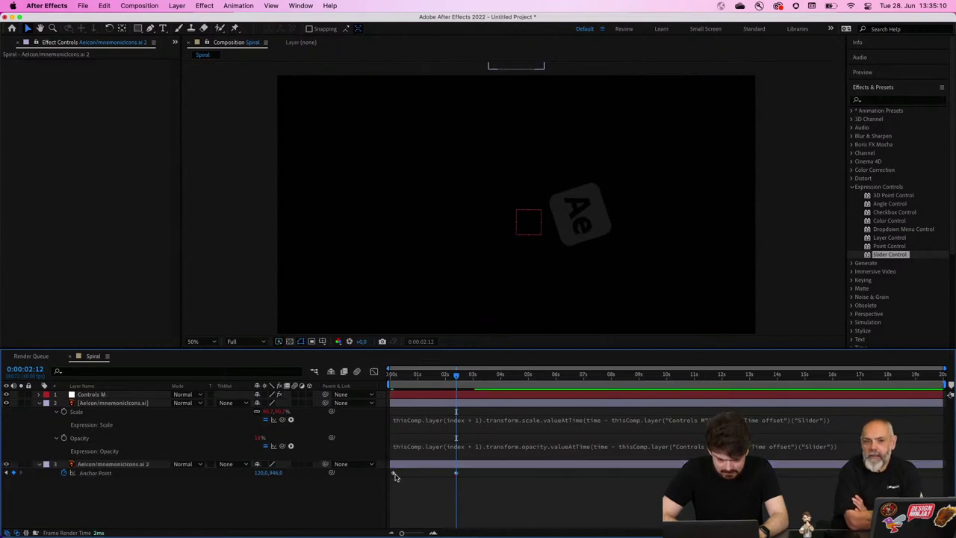
pyautogui.click(391, 475)
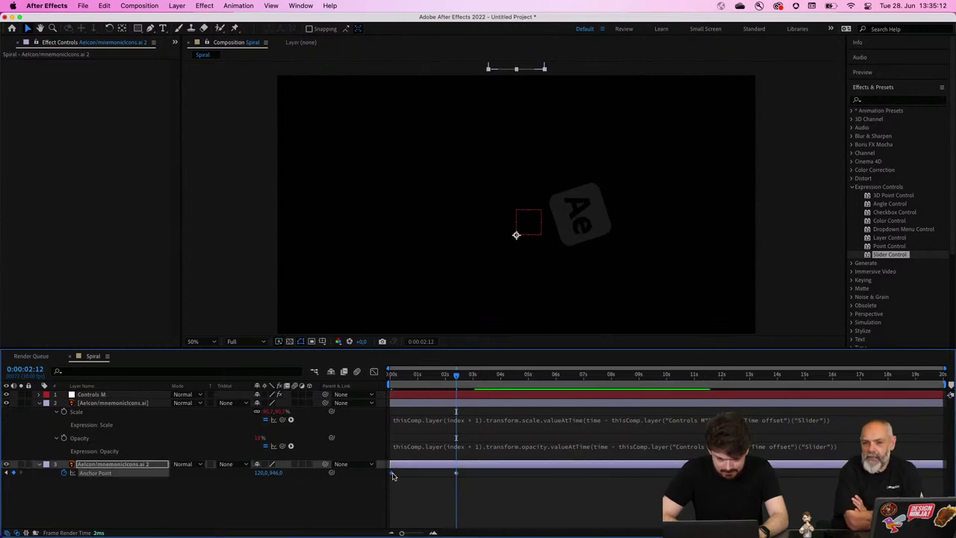
pyautogui.press('u')
pyautogui.press('u')
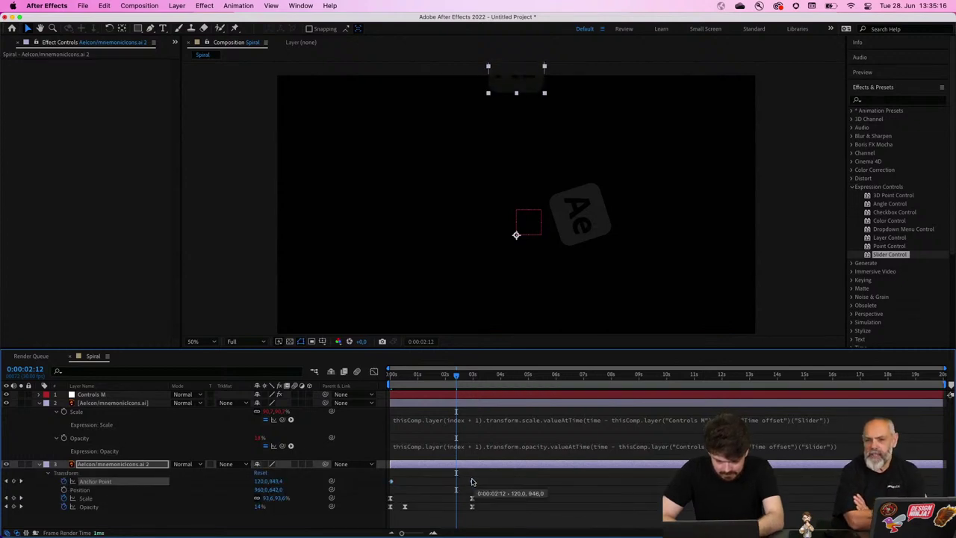
pyautogui.moveTo(502, 481); pyautogui.dragTo(364, 483)
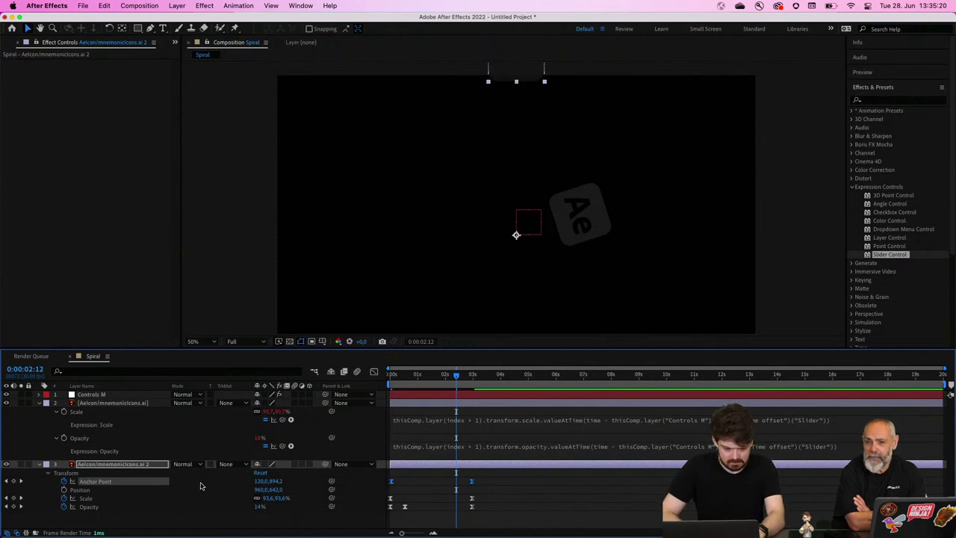
# Step: Link the anchor point of the AeIcon/mnemonicIcons.ai copy to the anchor point of AeIcon/mnemonicIcons.ai 2 and inspect the resulting expression
pyautogui.click(79, 415)
pyautogui.click(84, 403)
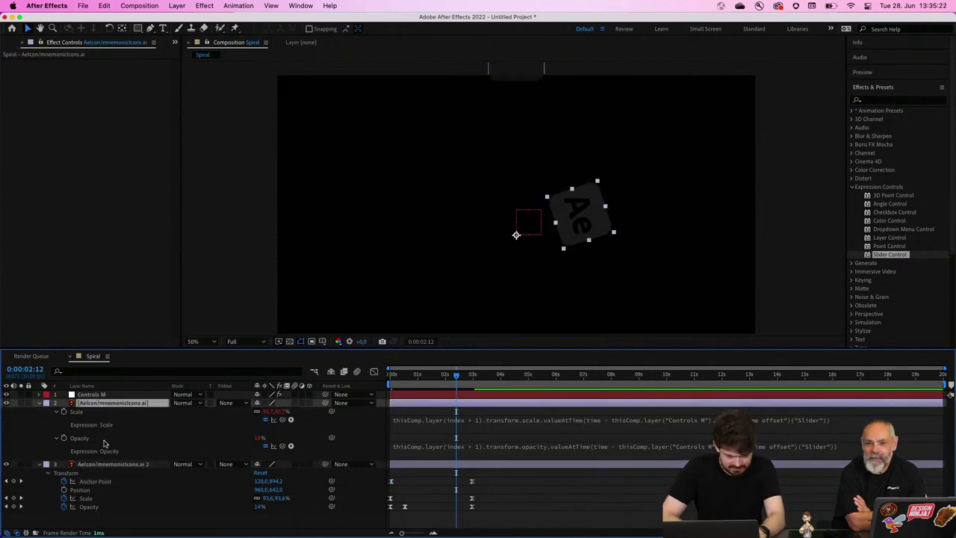
pyautogui.press('a')
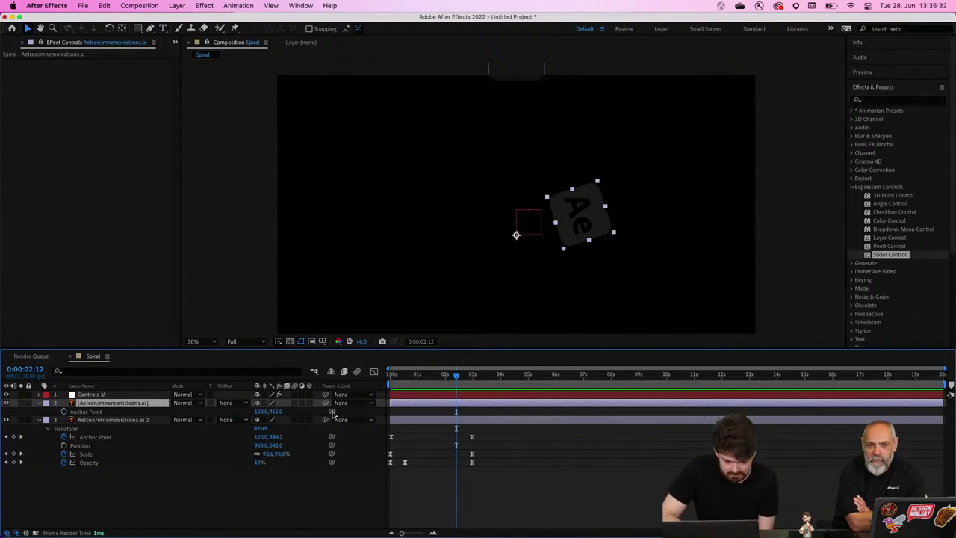
pyautogui.moveTo(331, 411); pyautogui.dragTo(109, 440)
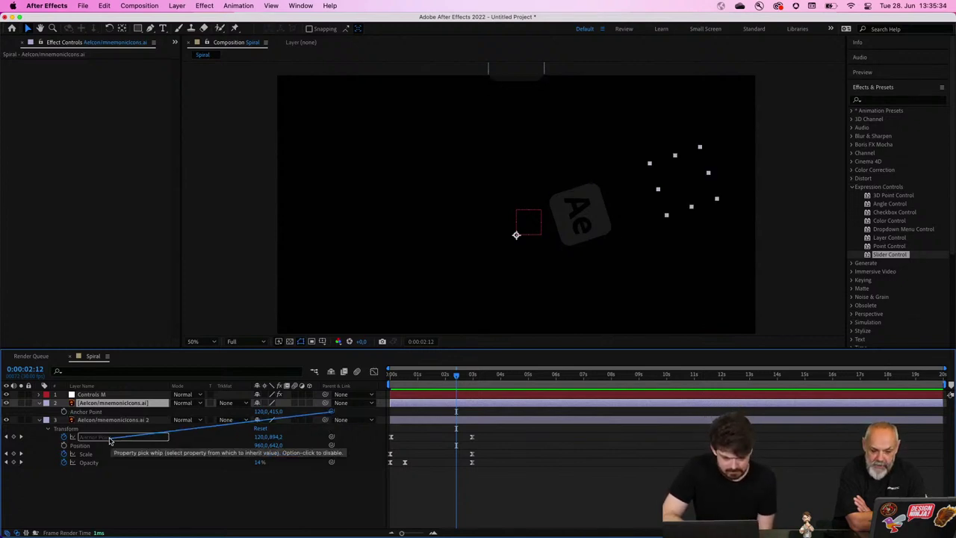
pyautogui.click(55, 414)
pyautogui.click(545, 420)
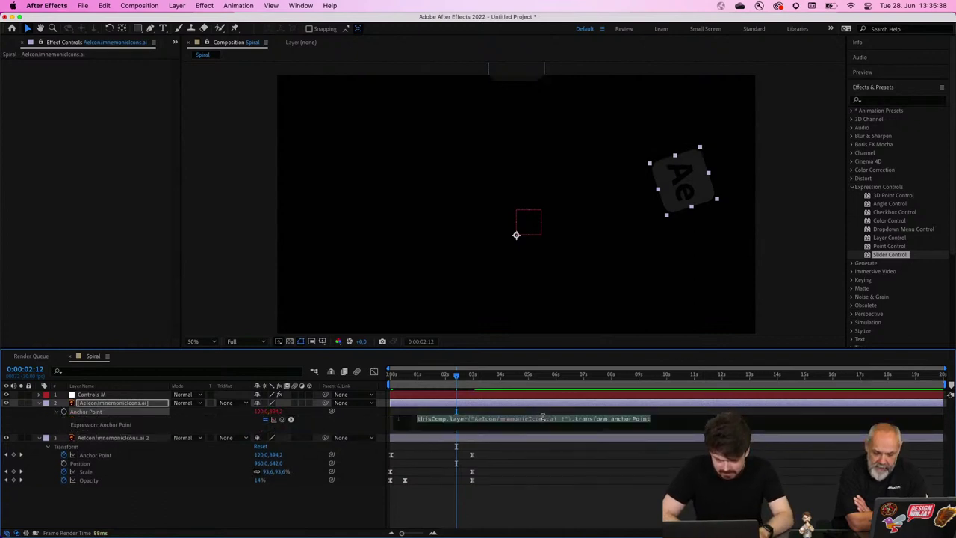
pyautogui.click(600, 488)
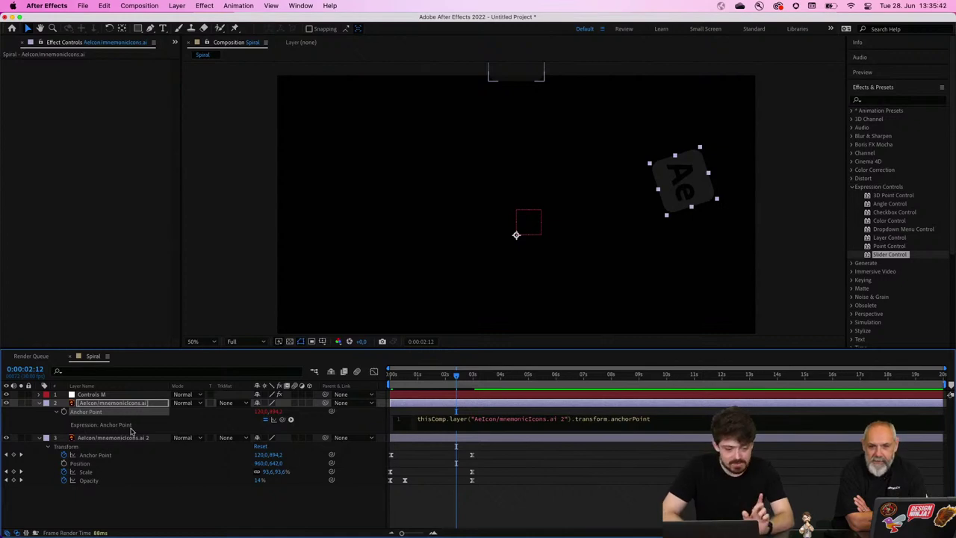
# Step: Copy the rotation expression of the AeIcon/mnemonicIcons.ai copy, leaving the expression itself unchanged
pyautogui.click(103, 414)
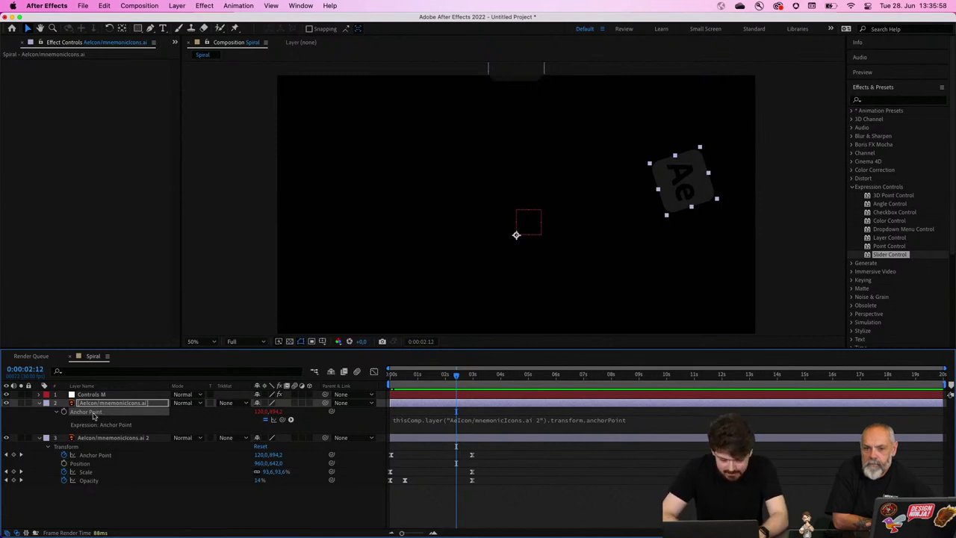
pyautogui.press('p')
pyautogui.hotkey('ctrl', 'v')
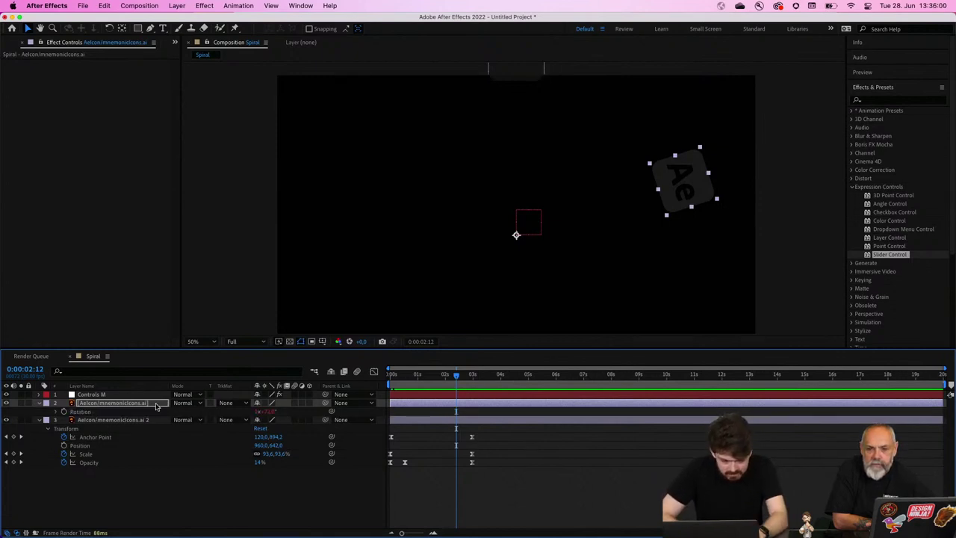
pyautogui.click(55, 412)
pyautogui.click(514, 421)
pyautogui.press('super+c')
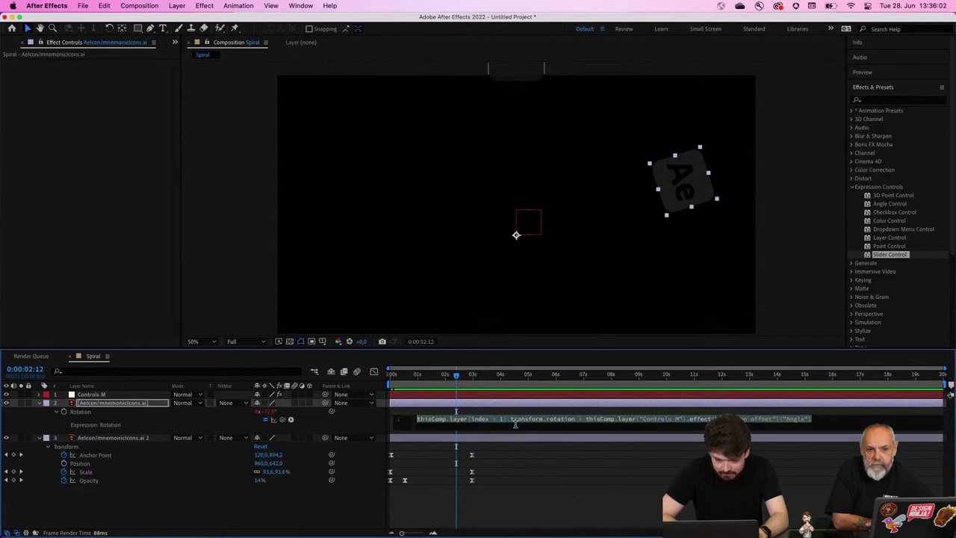
pyautogui.write('a')
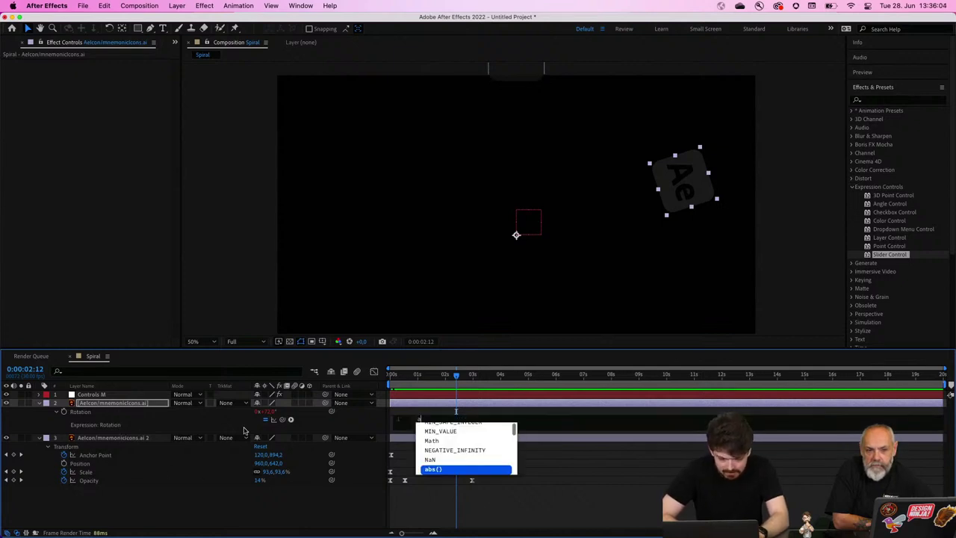
pyautogui.press('Escape')
pyautogui.press('Escape')
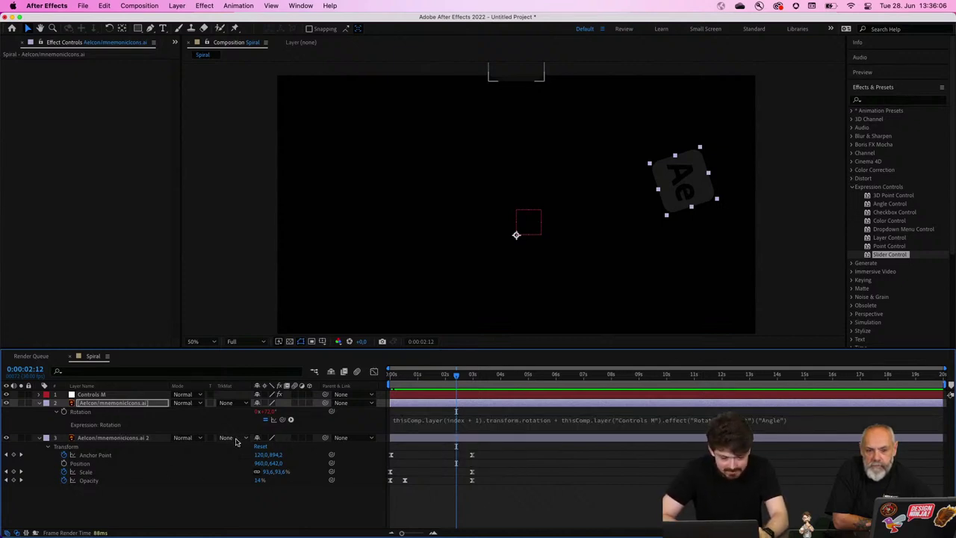
# Step: Try to reuse the copied rotation expression as the anchor point expression of the AeIcon/mnemonicIcons.ai copy
pyautogui.press('a')
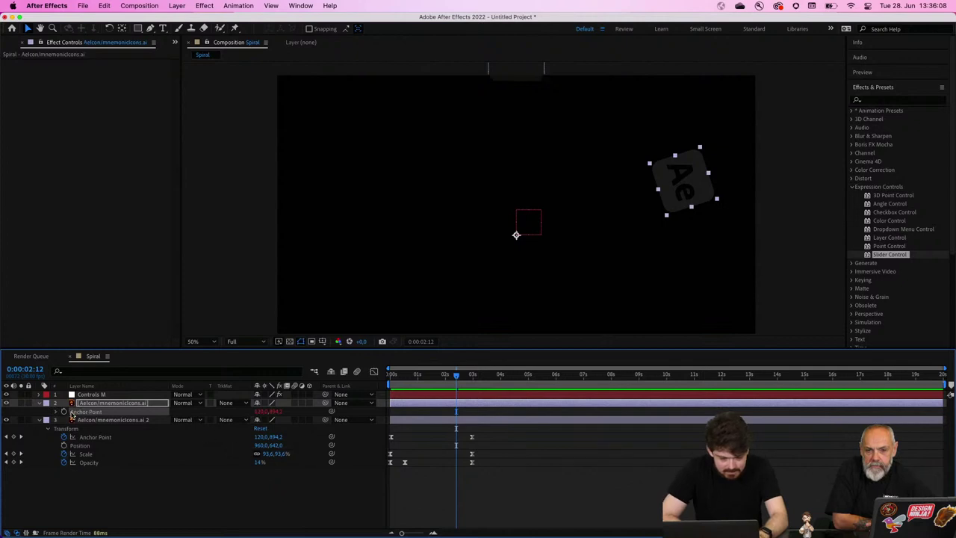
pyautogui.write('thisComp.layer("AeIcon/mnemonicIcons.ai 2").transform.anchorPoint')
pyautogui.click(459, 419)
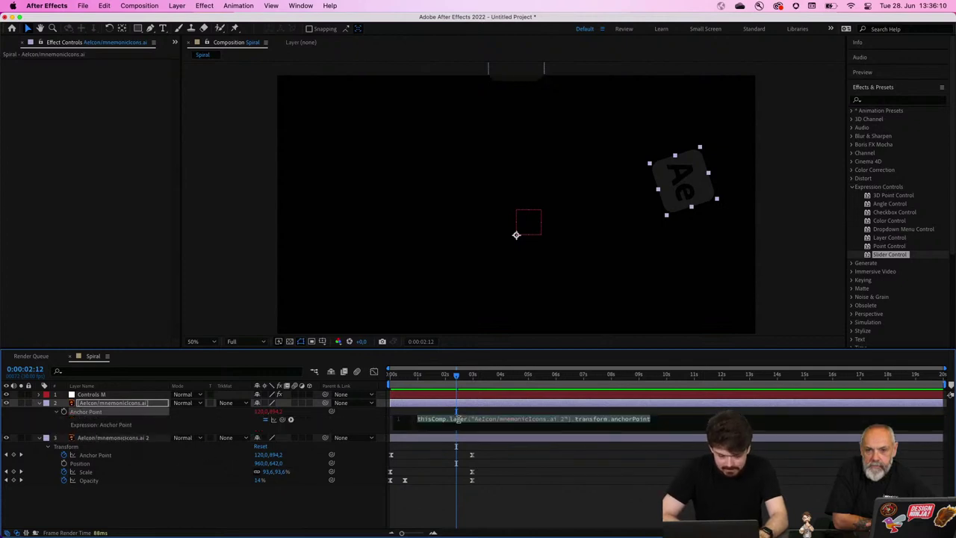
pyautogui.press('super+v')
pyautogui.doubleClick(562, 418)
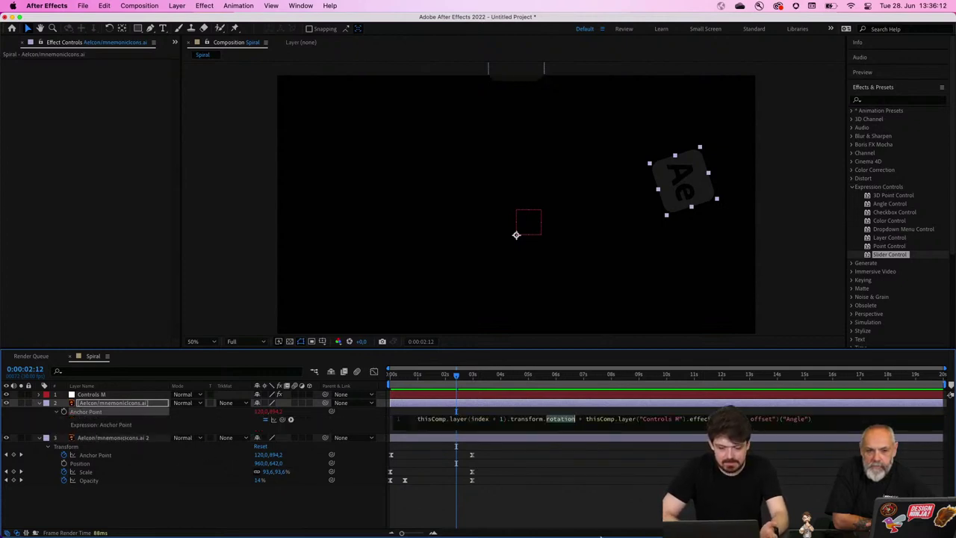
pyautogui.moveTo(602, 535)
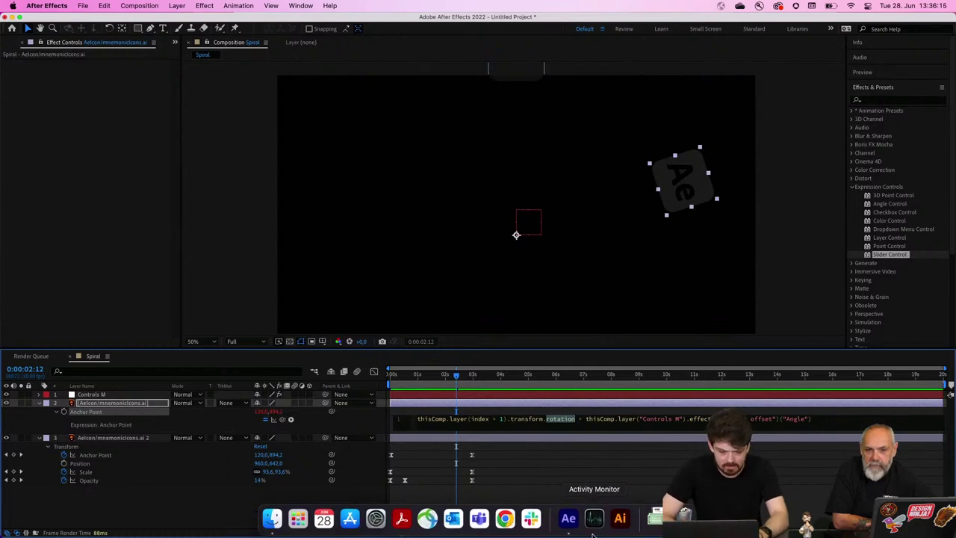
# Step: Copy the scale expression of the AeIcon/mnemonicIcons.ai copy, leaving the expression itself unchanged
pyautogui.click(112, 404)
pyautogui.press('s')
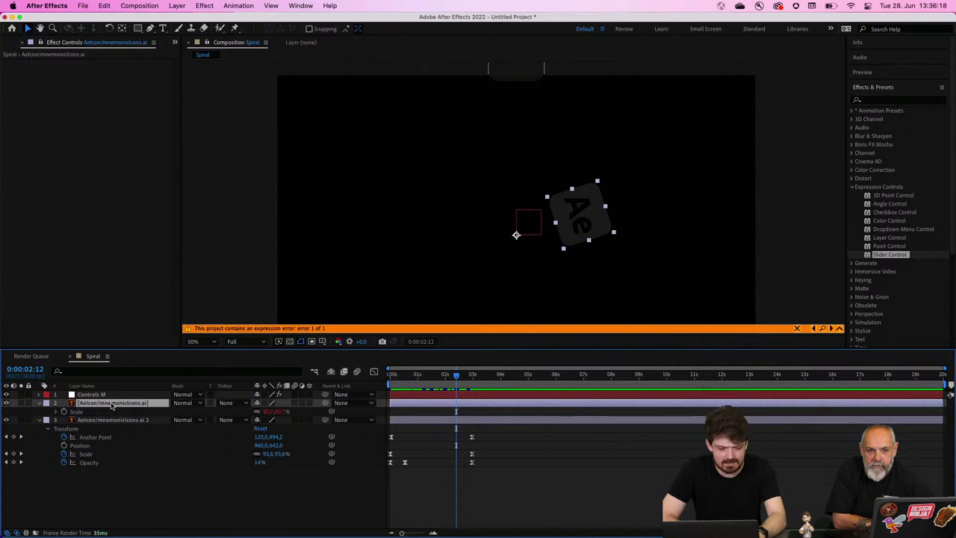
pyautogui.click(55, 413)
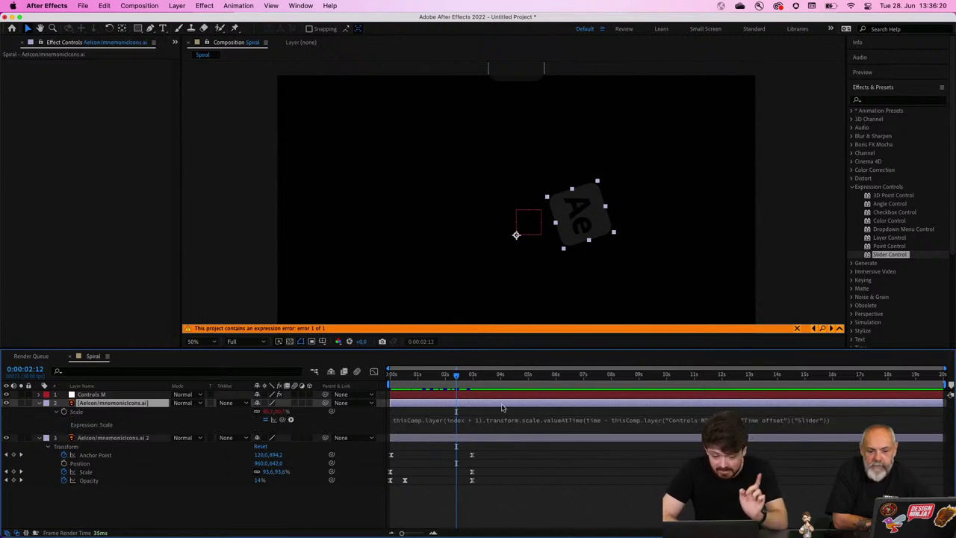
pyautogui.click(509, 420)
pyautogui.press('super+c')
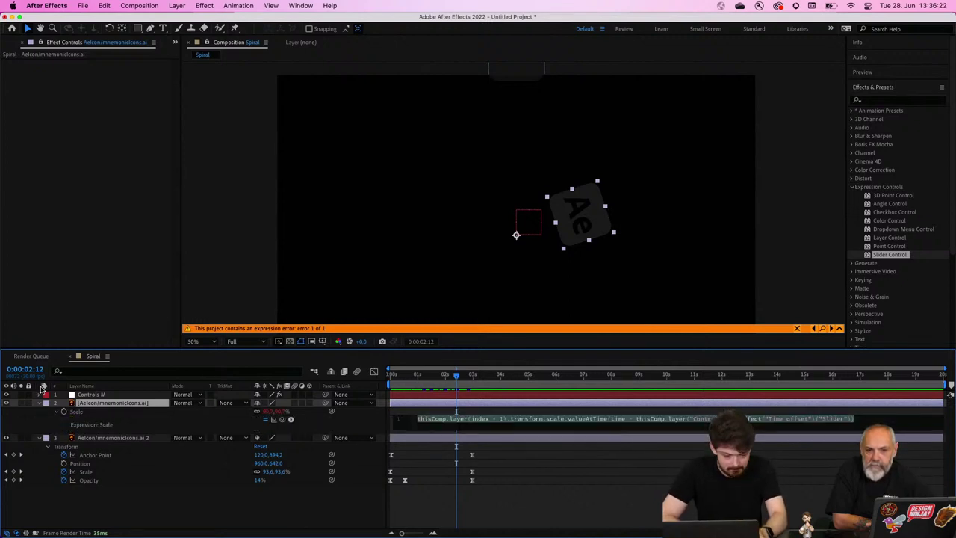
pyautogui.click(60, 419)
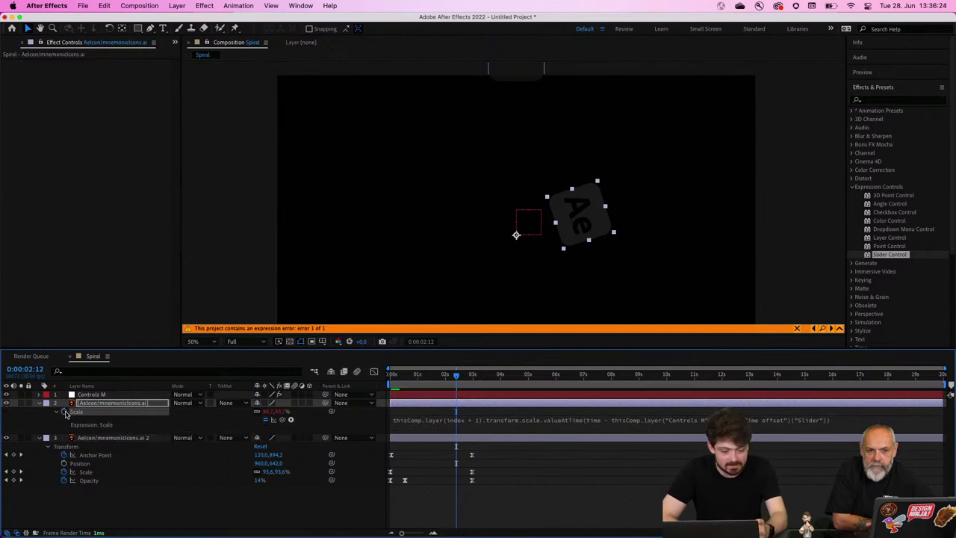
# Step: Replace the copy's anchor point expression with the copied scale expression, changing scale to anchorPoint, and preview the motion from the start
pyautogui.click(114, 406)
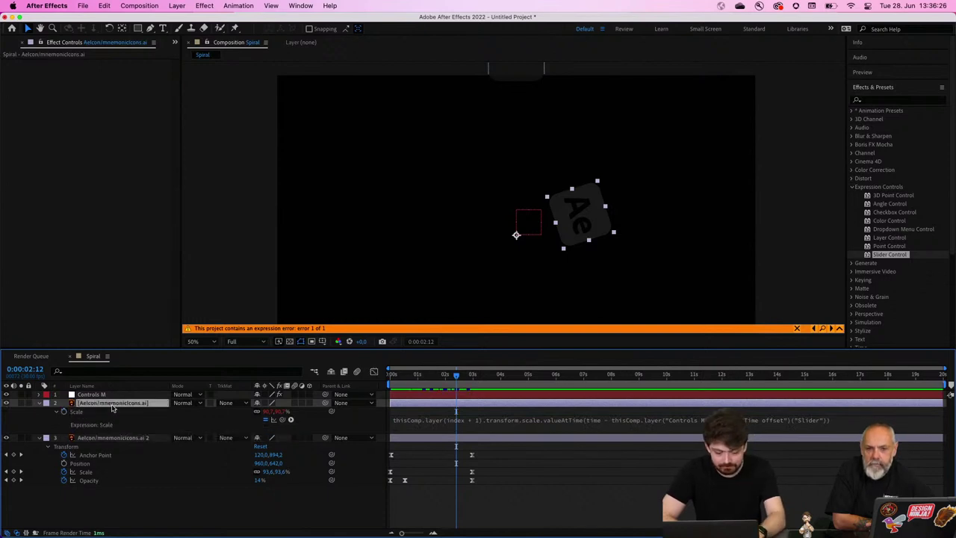
pyautogui.press('a')
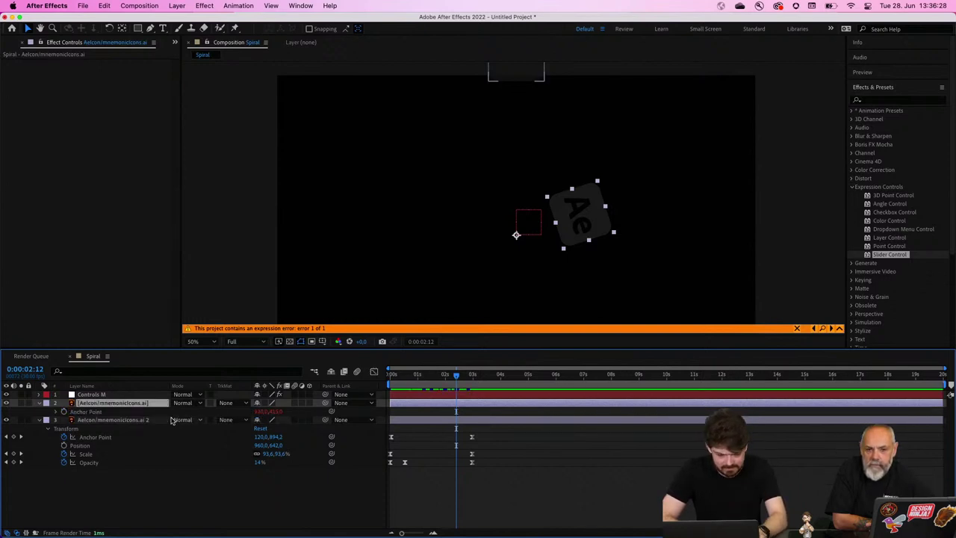
pyautogui.click(56, 411)
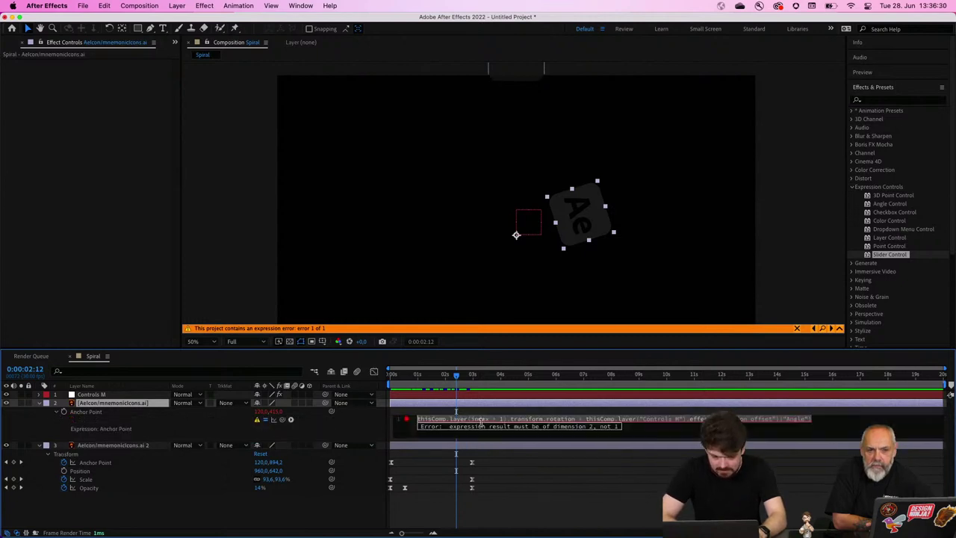
pyautogui.press('super+v')
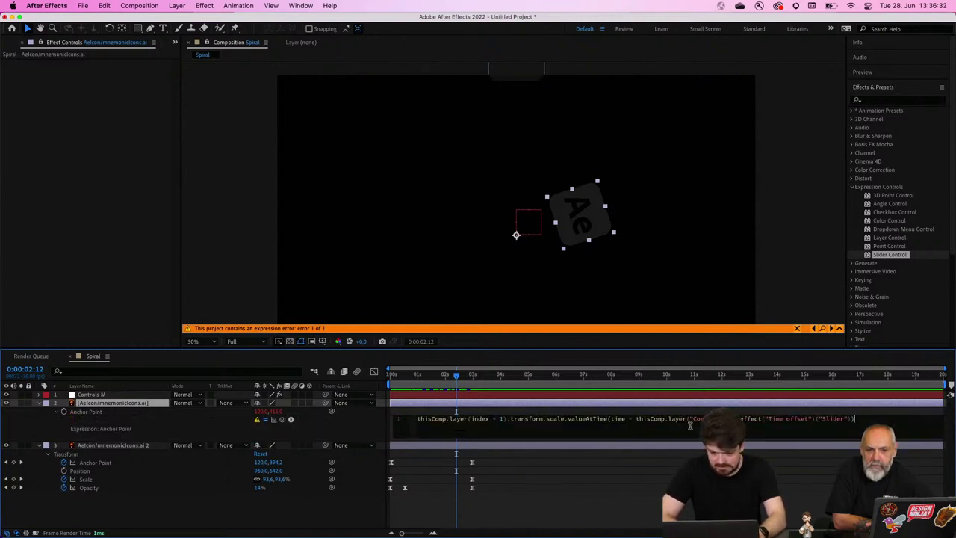
pyautogui.doubleClick(557, 419)
pyautogui.write('a')
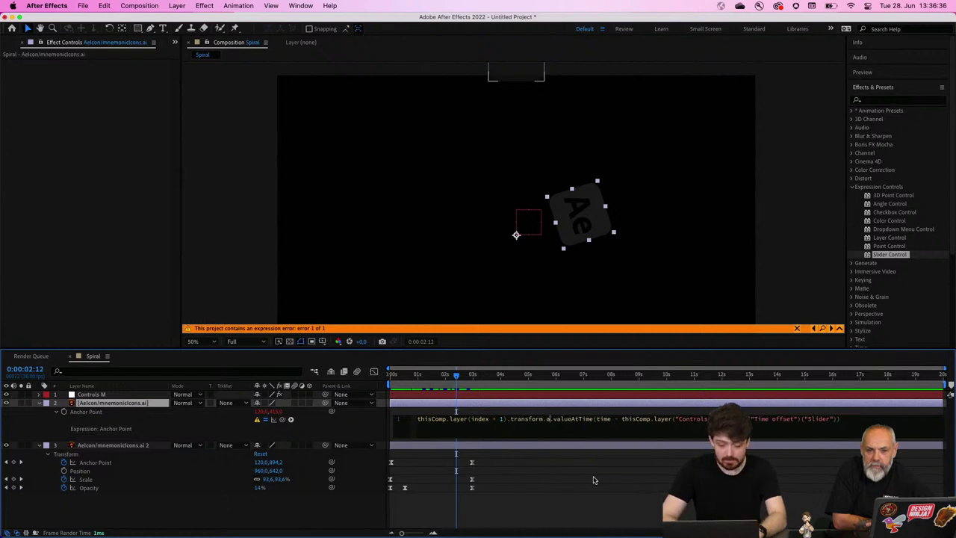
pyautogui.write('n')
pyautogui.press('BackSpace')
pyautogui.write('nch')
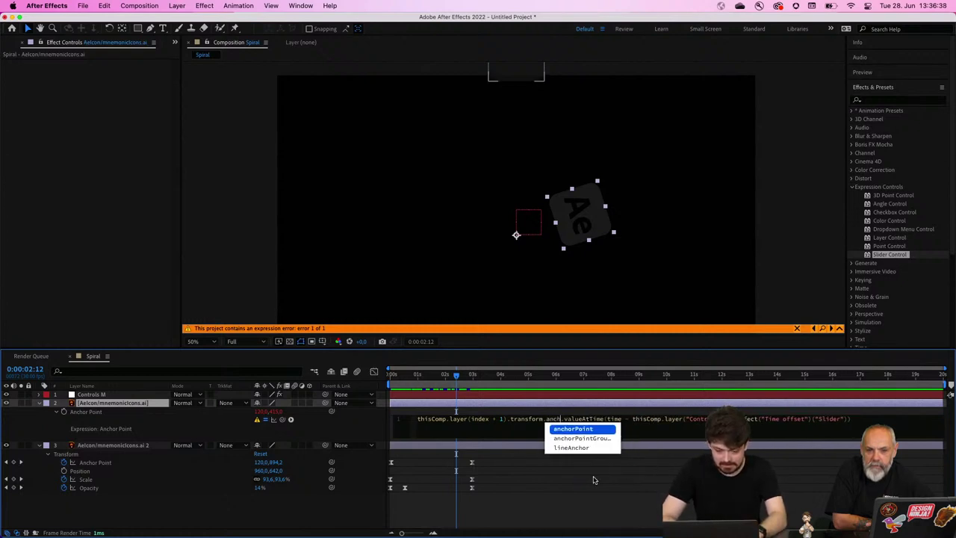
pyautogui.click(579, 430)
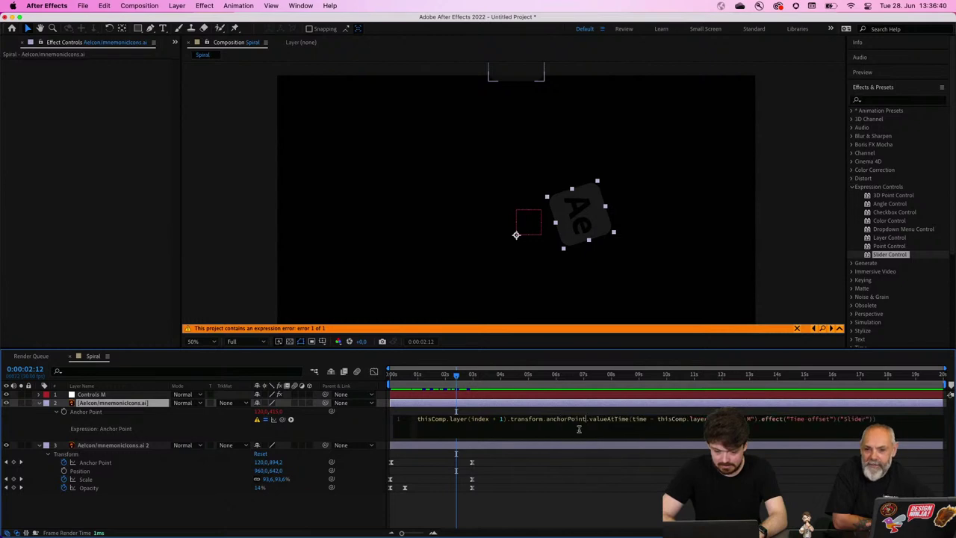
pyautogui.click(597, 477)
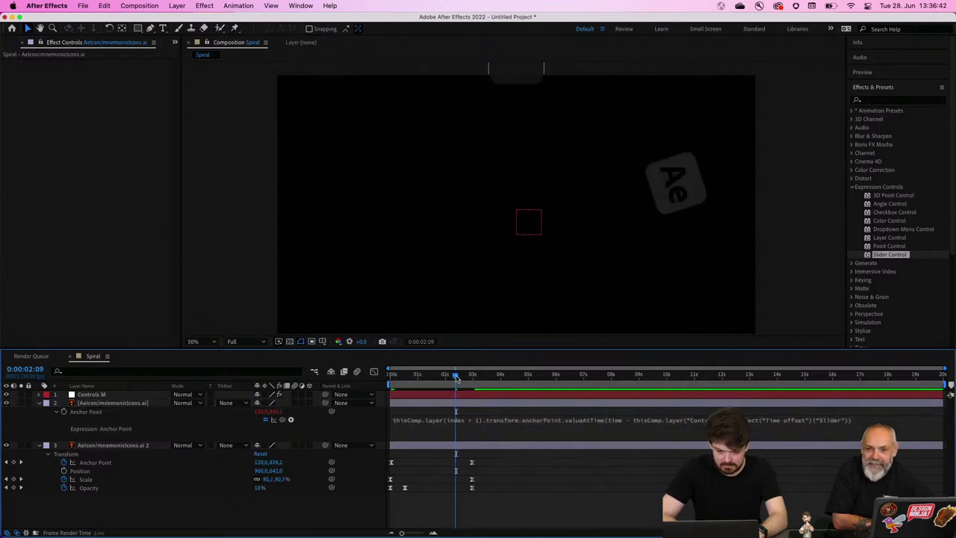
pyautogui.moveTo(457, 376); pyautogui.dragTo(384, 372)
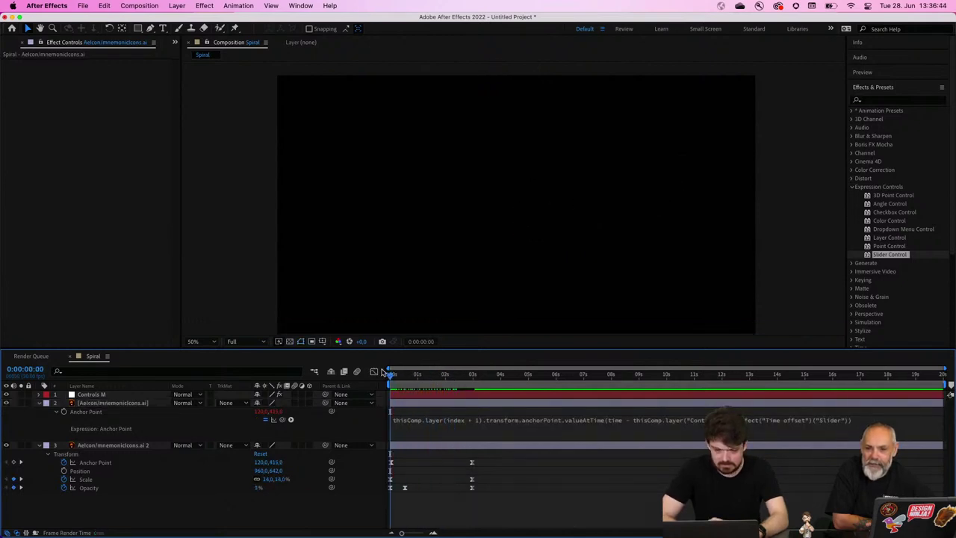
pyautogui.press('space')
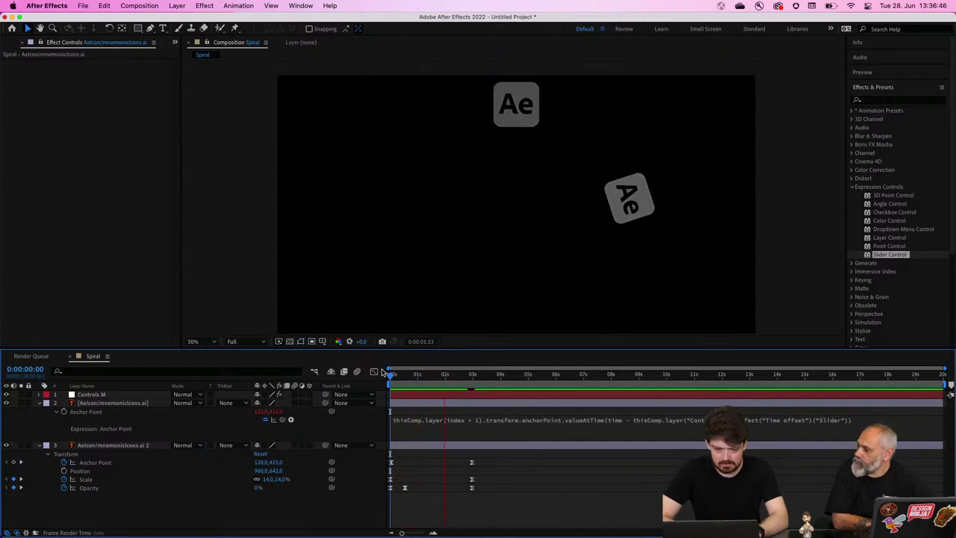
# Step: Duplicate the expression-driven AeIcon/mnemonicIcons.ai copy about fifteen times
pyautogui.click(131, 404)
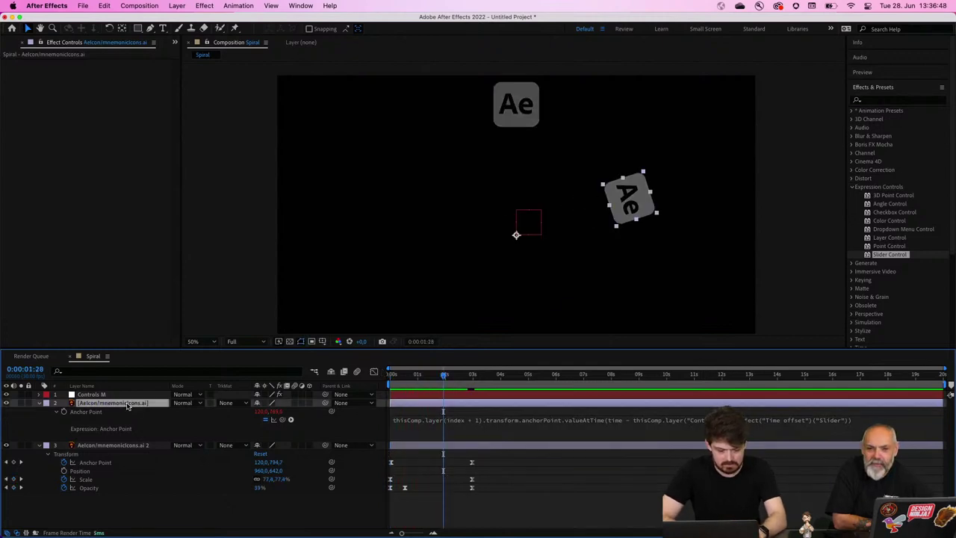
pyautogui.press('super+d')
pyautogui.press('super+d')
pyautogui.press('super+d')
pyautogui.press('super+d')
pyautogui.press('super+d')
pyautogui.press('super+d')
pyautogui.press('super+d')
pyautogui.press('super+d')
pyautogui.press('super+d')
pyautogui.press('super+d')
pyautogui.press('super+d')
pyautogui.press('super+d')
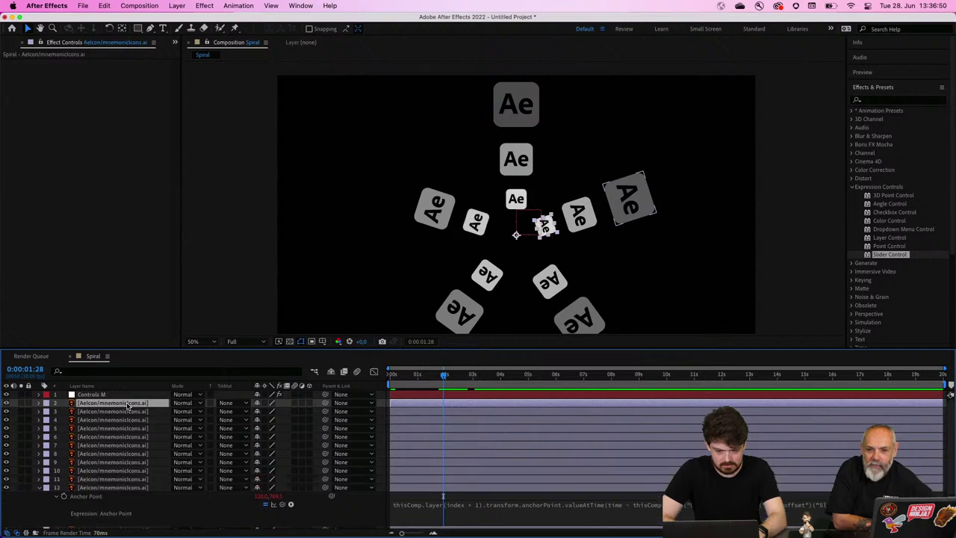
pyautogui.press('super+d')
pyautogui.press('super+d')
pyautogui.press('super+d')
pyautogui.press('super+d')
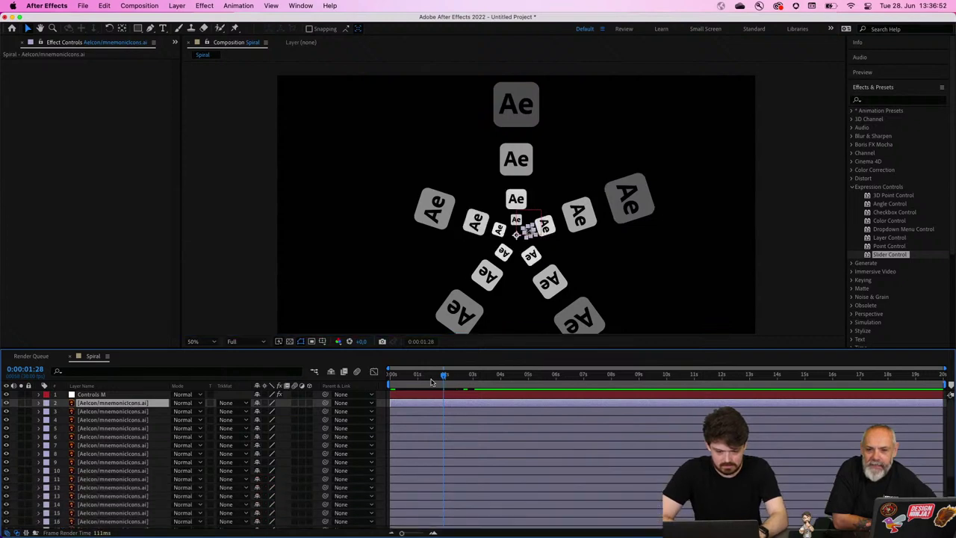
# Step: Set the composition preview resolution to Half and play the duplicated icon animation from the start
pyautogui.moveTo(431, 382); pyautogui.dragTo(368, 374)
pyautogui.click(359, 372)
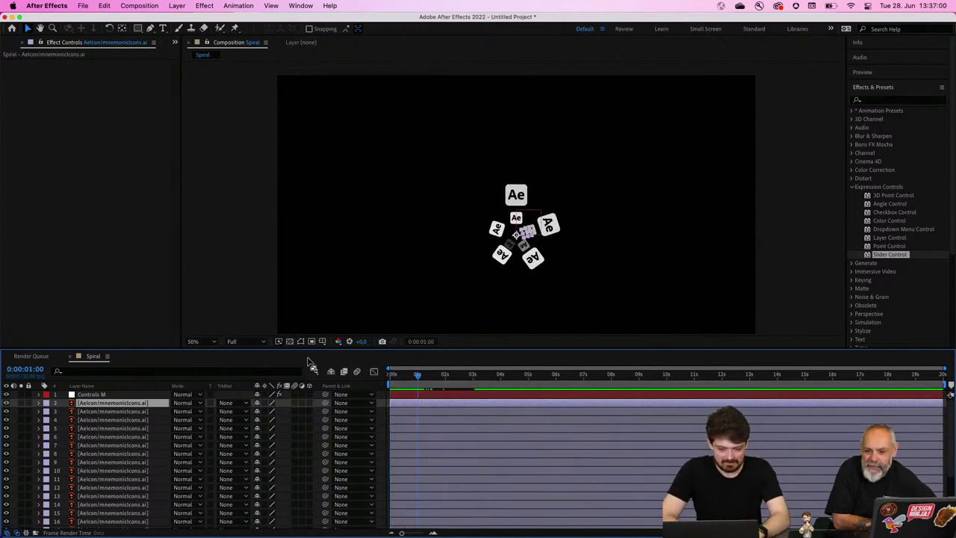
pyautogui.click(249, 342)
pyautogui.click(240, 375)
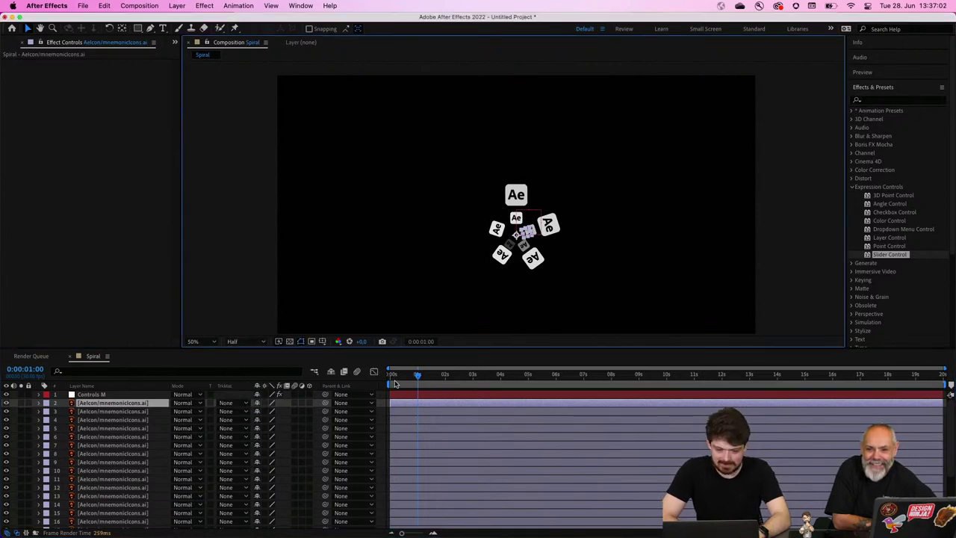
pyautogui.moveTo(416, 374); pyautogui.dragTo(339, 377)
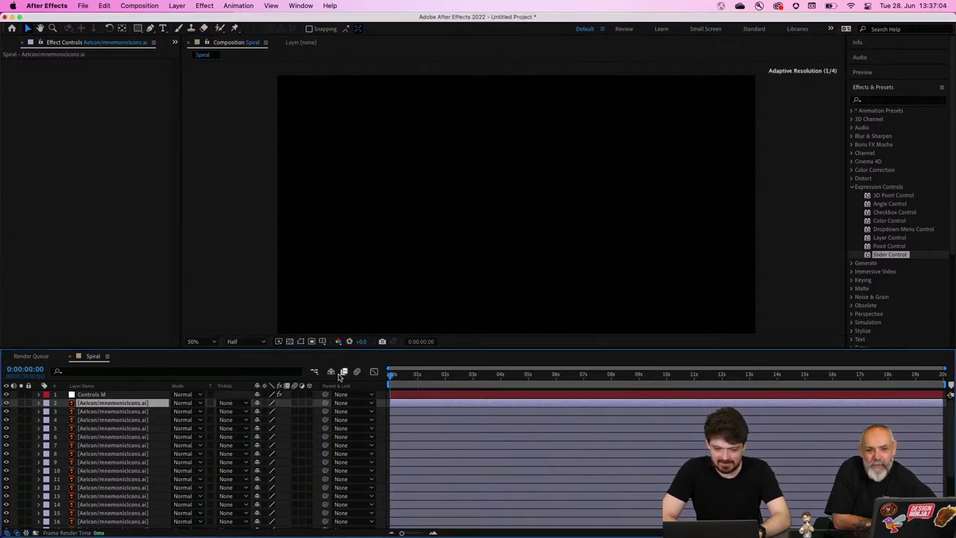
pyautogui.press('space')
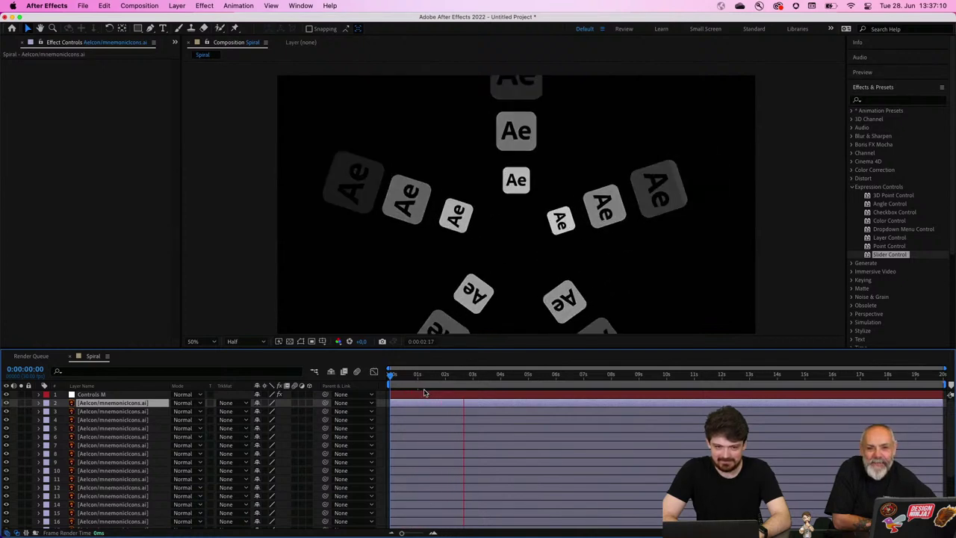
pyautogui.press('space')
pyautogui.moveTo(430, 384); pyautogui.dragTo(366, 382)
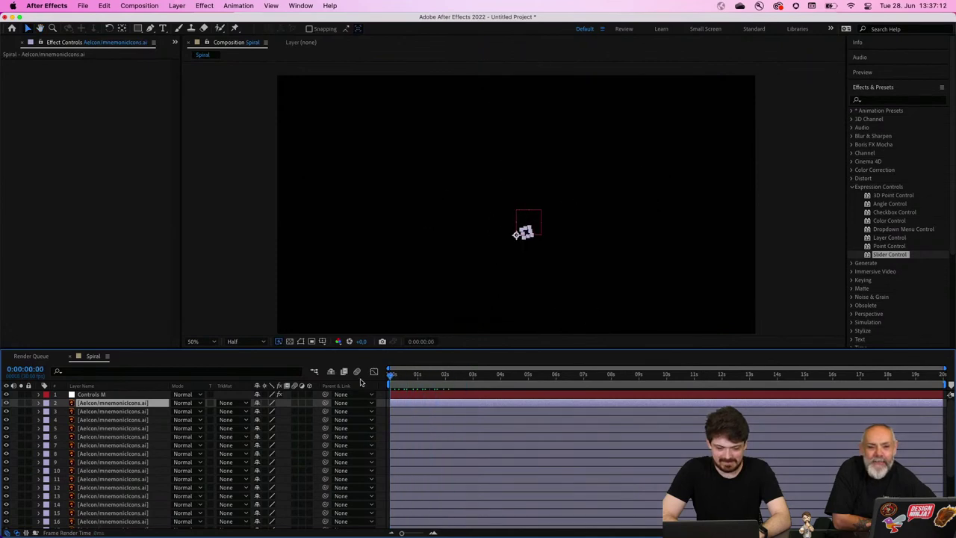
pyautogui.press('space')
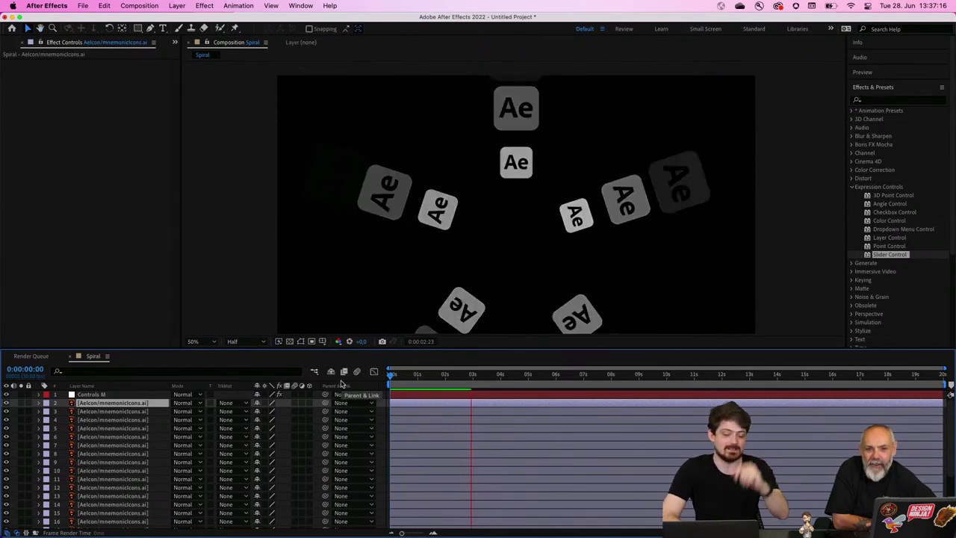
# Step: At 0:00:01:19, set the Rotation offset angle of Controls M to 26° to turn the icon star into a spiral
pyautogui.moveTo(407, 379); pyautogui.dragTo(435, 375)
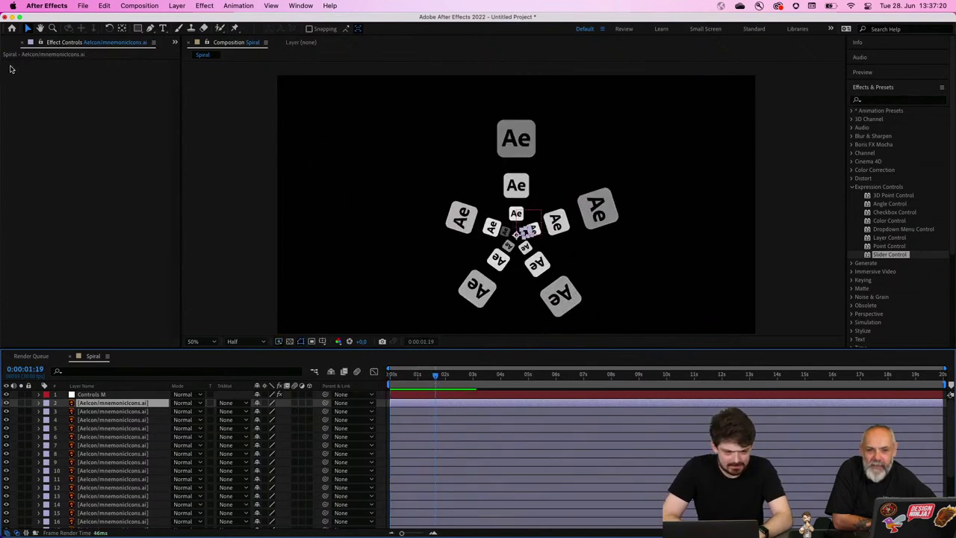
pyautogui.click(88, 395)
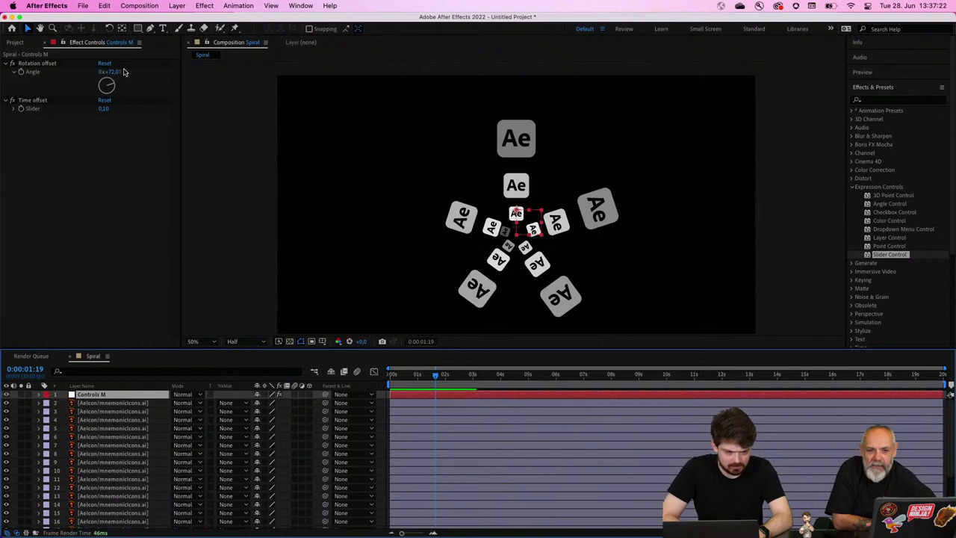
pyautogui.moveTo(114, 87); pyautogui.dragTo(113, 72)
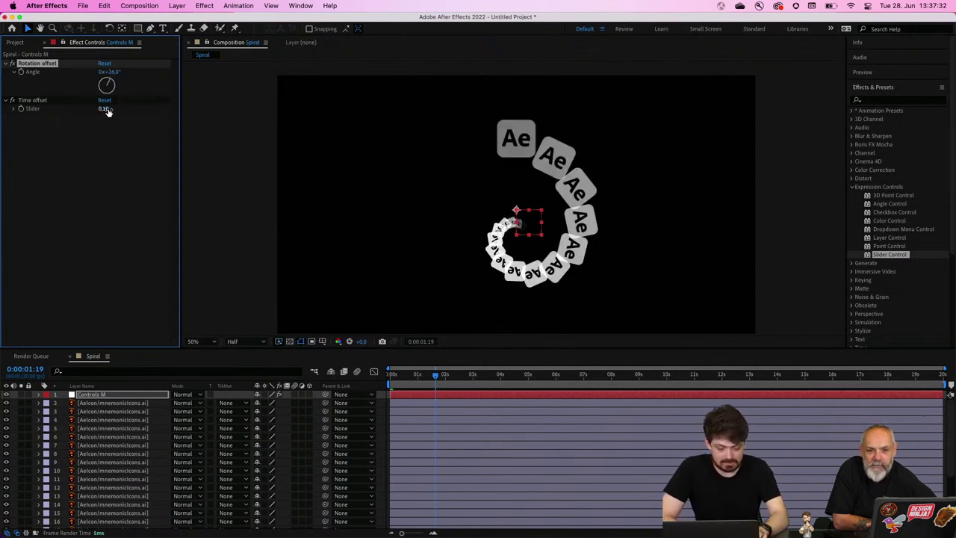
# Step: Try a different Time offset value on Controls M, then restore the slider to 0,1
pyautogui.moveTo(107, 111); pyautogui.dragTo(103, 109)
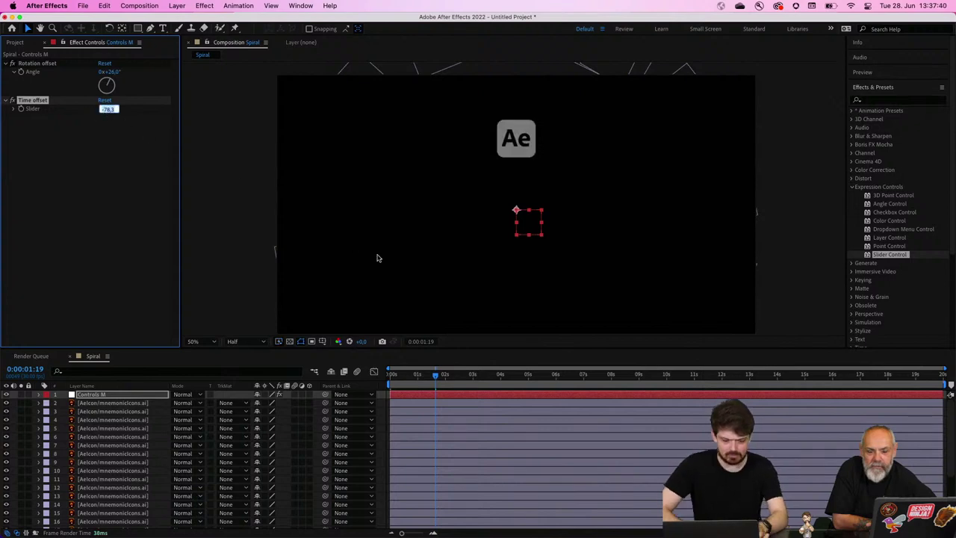
pyautogui.write('0,1')
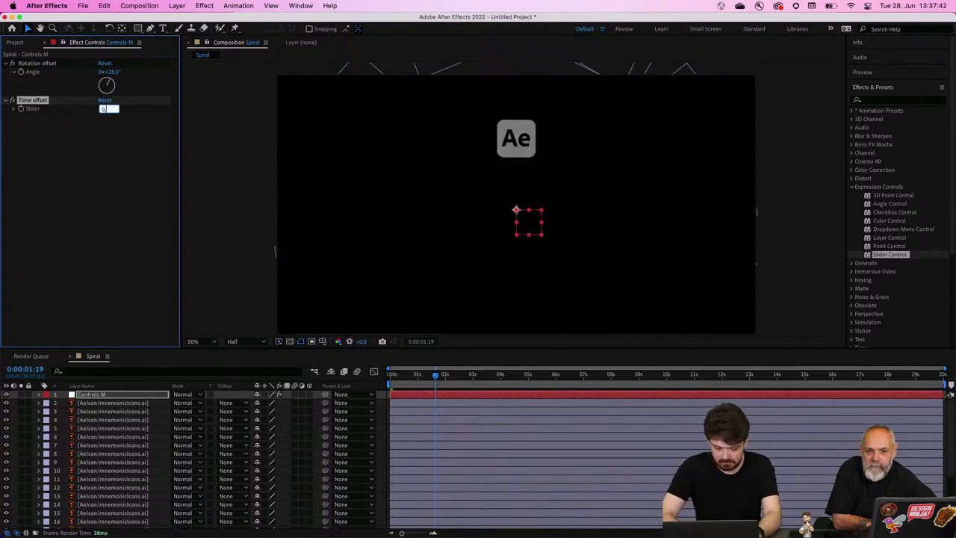
pyautogui.press('Return')
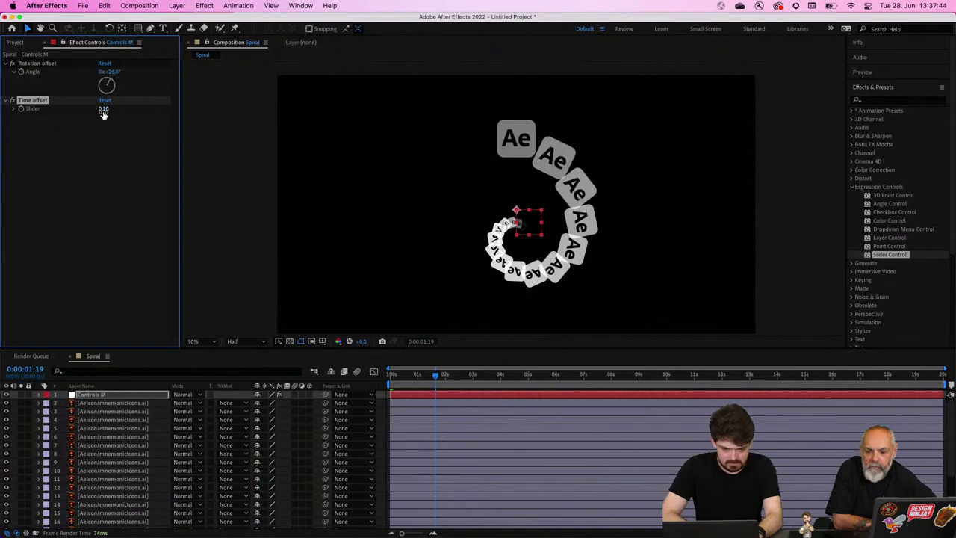
# Step: Set the Time offset slider on Controls M to 0,15
pyautogui.moveTo(104, 109)
pyautogui.mouseDown()
pyautogui.moveTo(91, 109)
pyautogui.moveTo(119, 109)
pyautogui.moveTo(103, 109)
pyautogui.mouseUp()
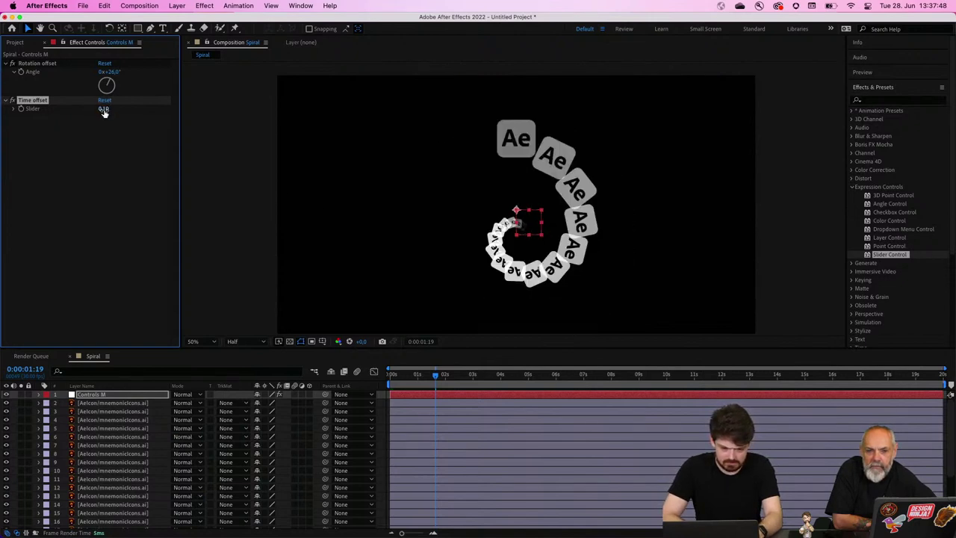
pyautogui.click(104, 109)
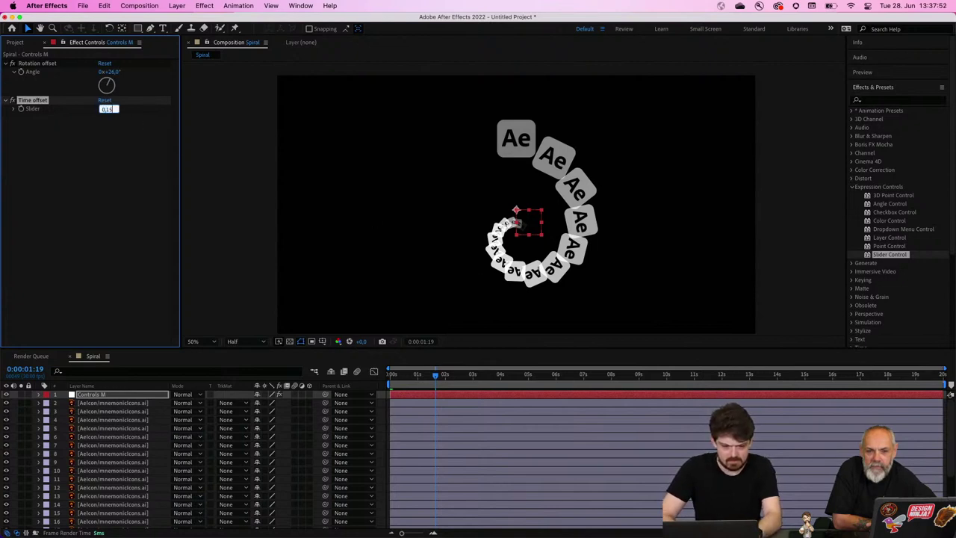
pyautogui.write('0,15')
pyautogui.press('Return')
pyautogui.click(190, 207)
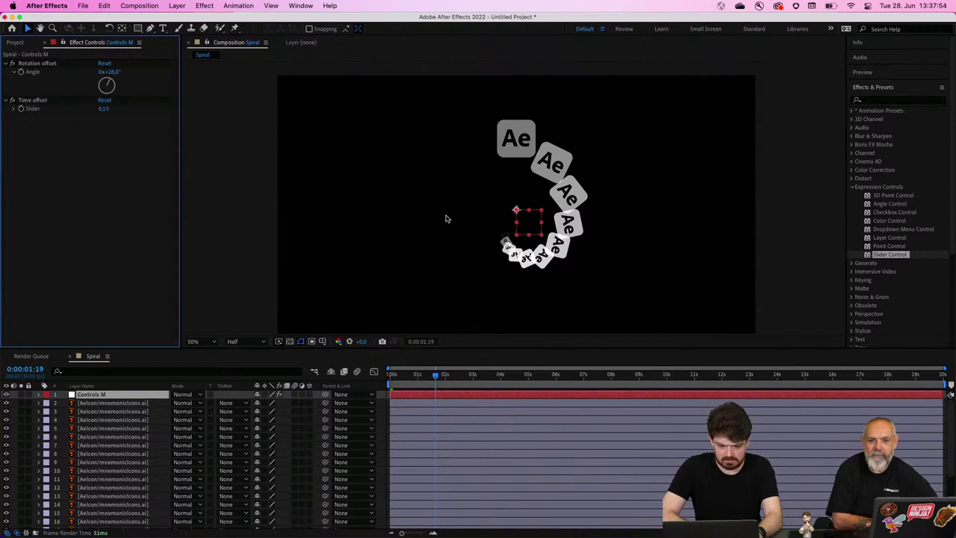
# Step: Preview the spiral animation from the start and park the playhead at 0:00:02:15
pyautogui.moveTo(439, 373); pyautogui.dragTo(390, 373)
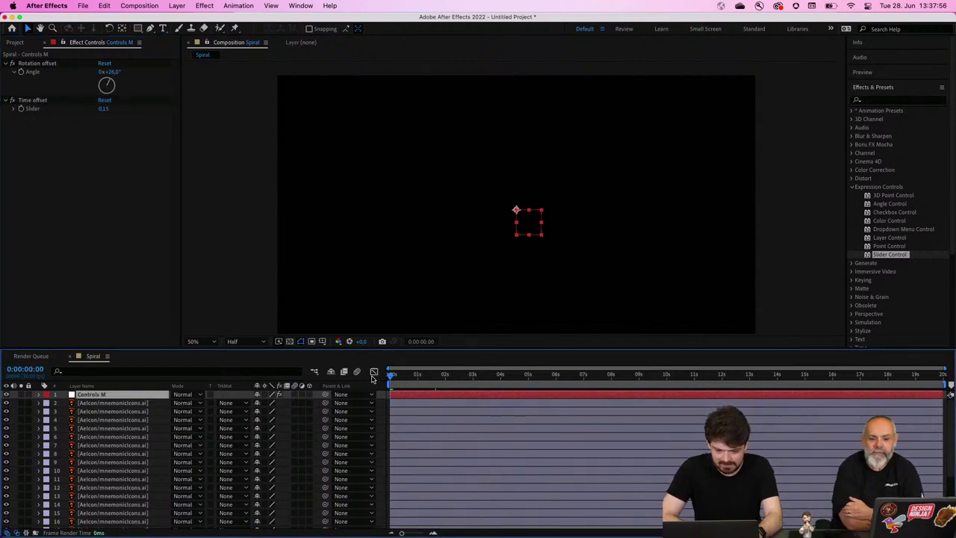
pyautogui.press('space')
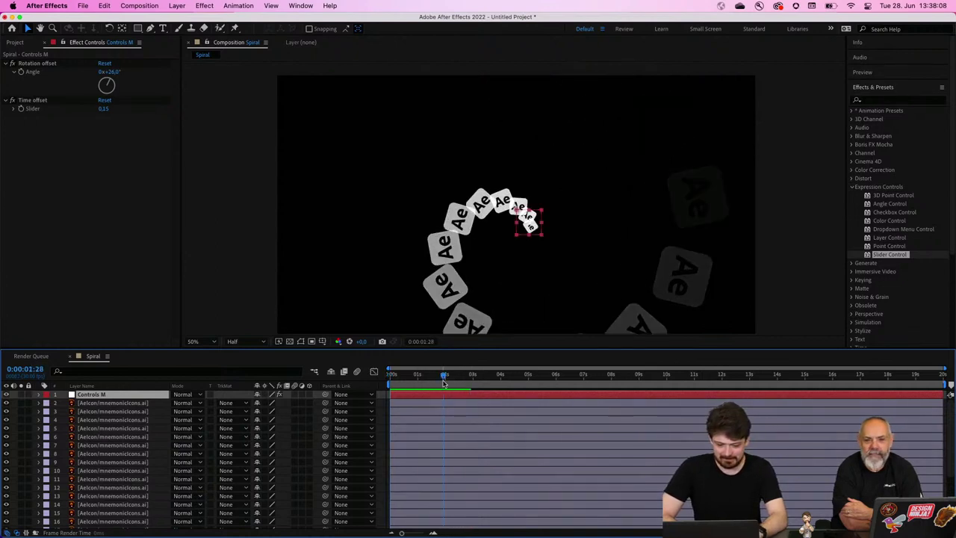
pyautogui.press('space')
pyautogui.press('space')
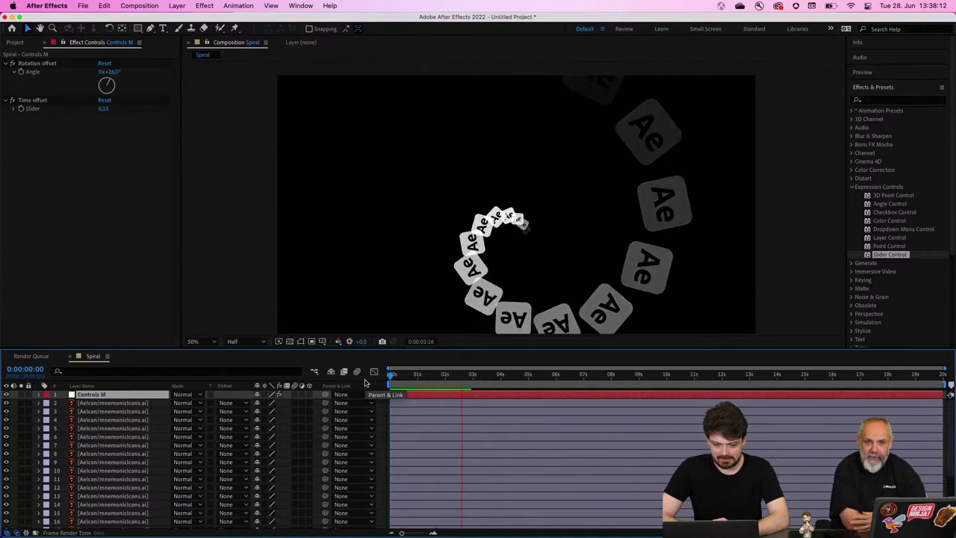
pyautogui.click(450, 380)
pyautogui.moveTo(451, 379); pyautogui.dragTo(459, 377)
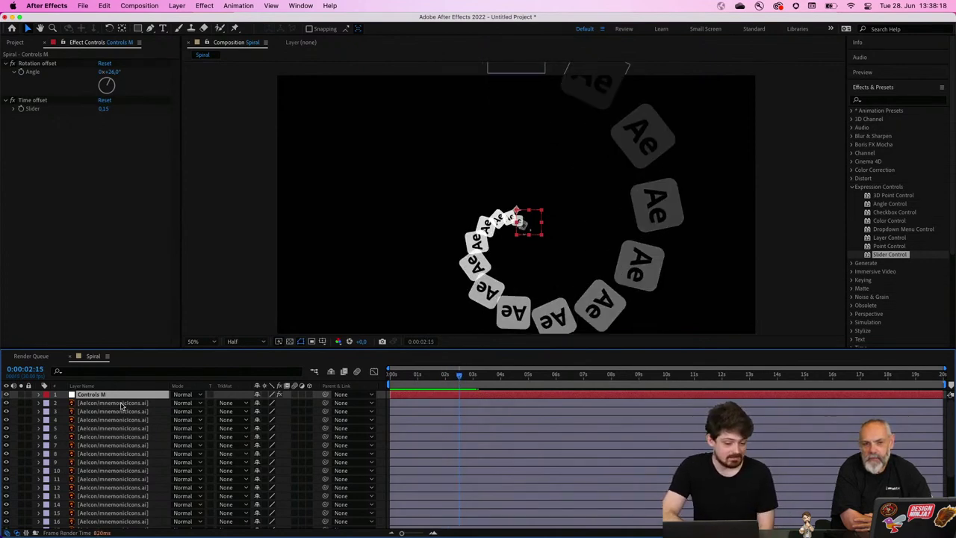
# Step: Enlarge the timeline area and collapse the expanded properties of the icon layers 17 and 18
pyautogui.click(121, 403)
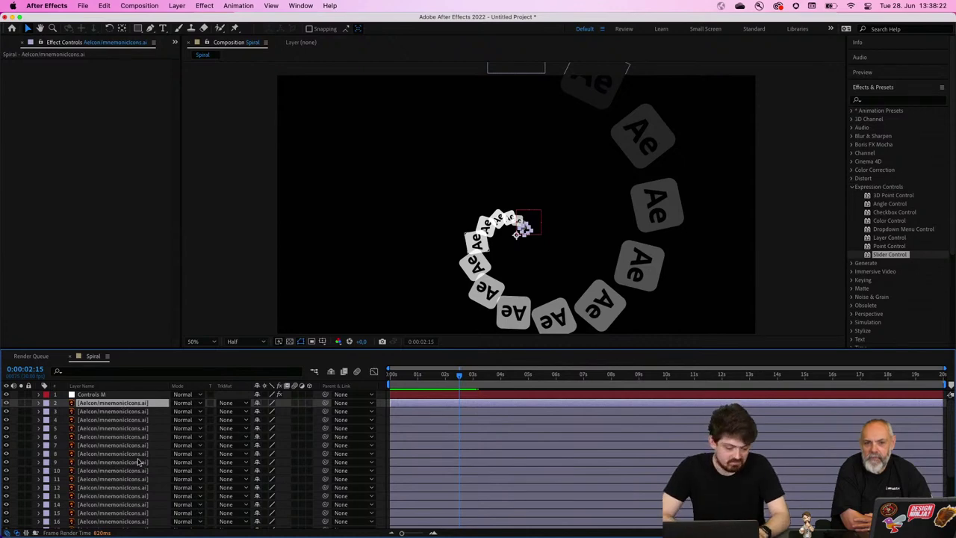
pyautogui.press('u')
pyautogui.press('u')
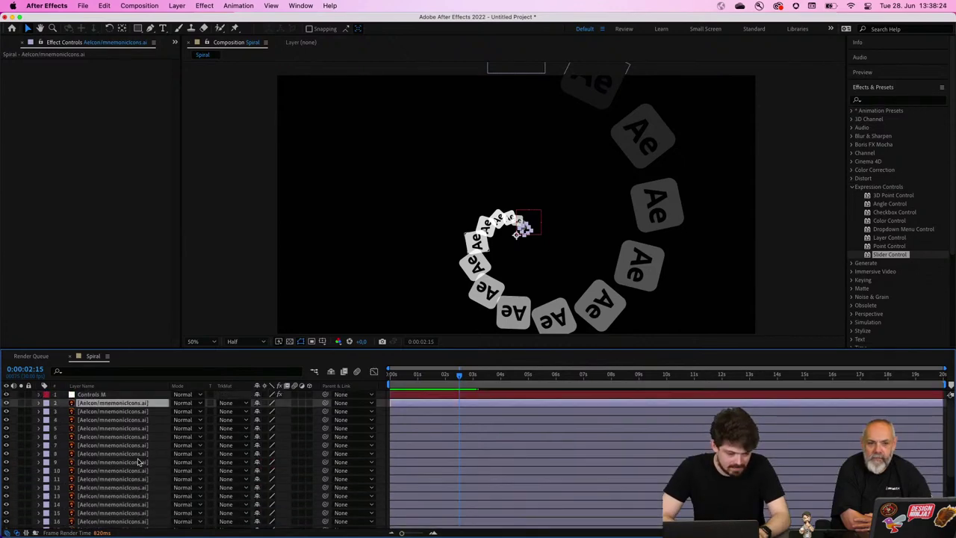
pyautogui.scroll(-4, 138, 478)
pyautogui.scroll(4, 137, 486)
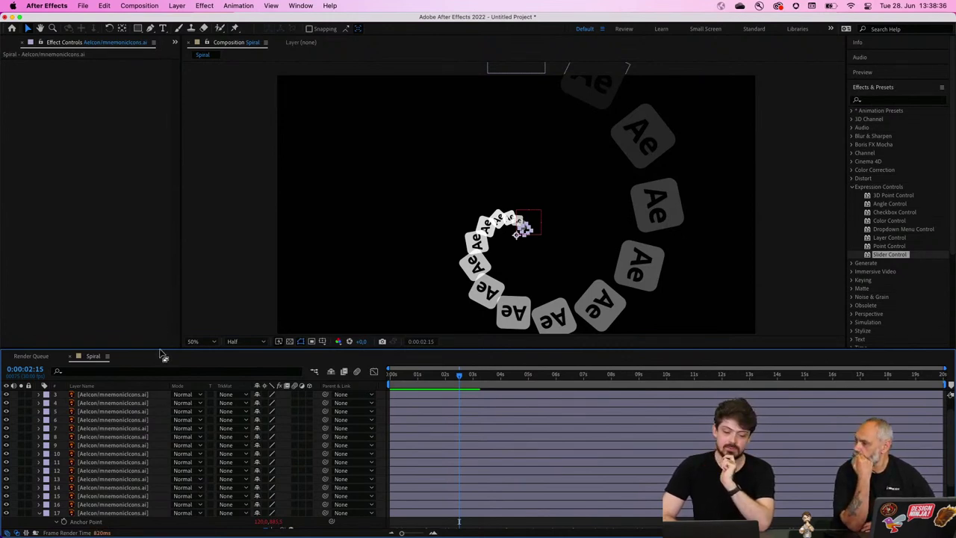
pyautogui.moveTo(159, 348); pyautogui.dragTo(171, 251)
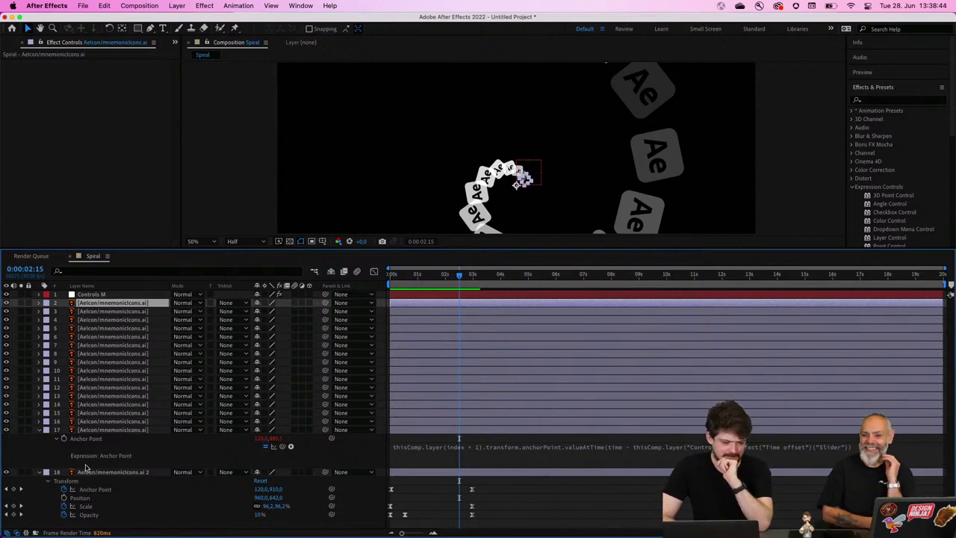
pyautogui.click(39, 430)
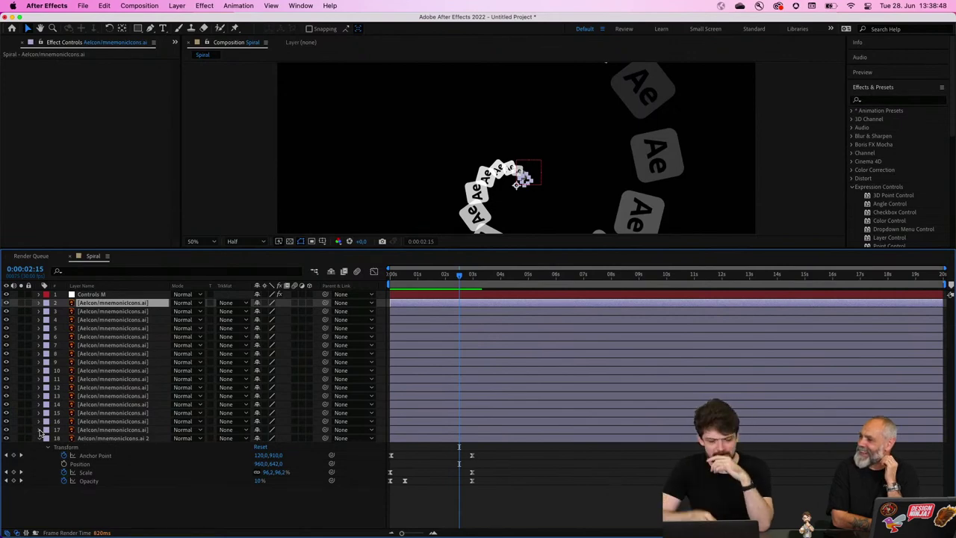
pyautogui.press('super+shift+a')
pyautogui.click(39, 438)
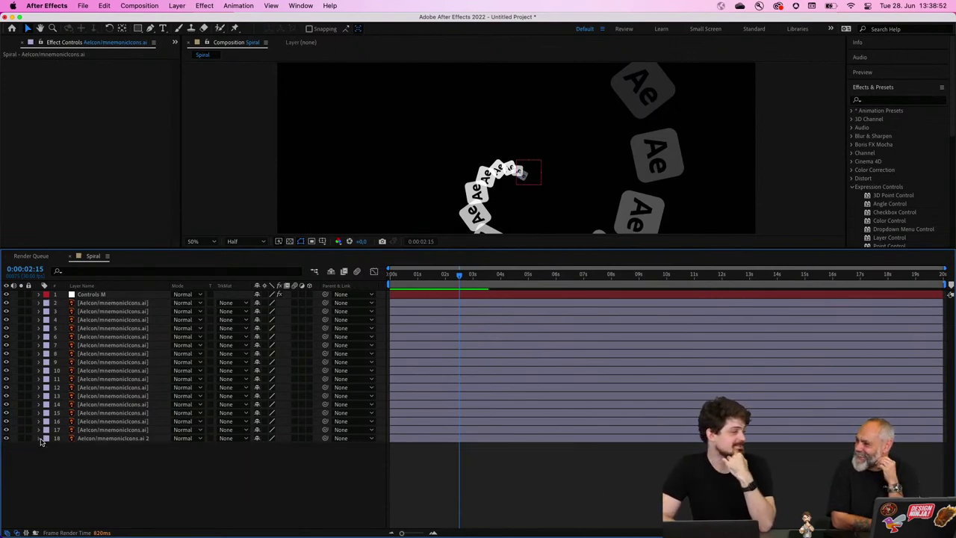
# Step: Turn on the Shy switch for all Ae icon layers, 2 through 18, and deselect them
pyautogui.click(124, 438)
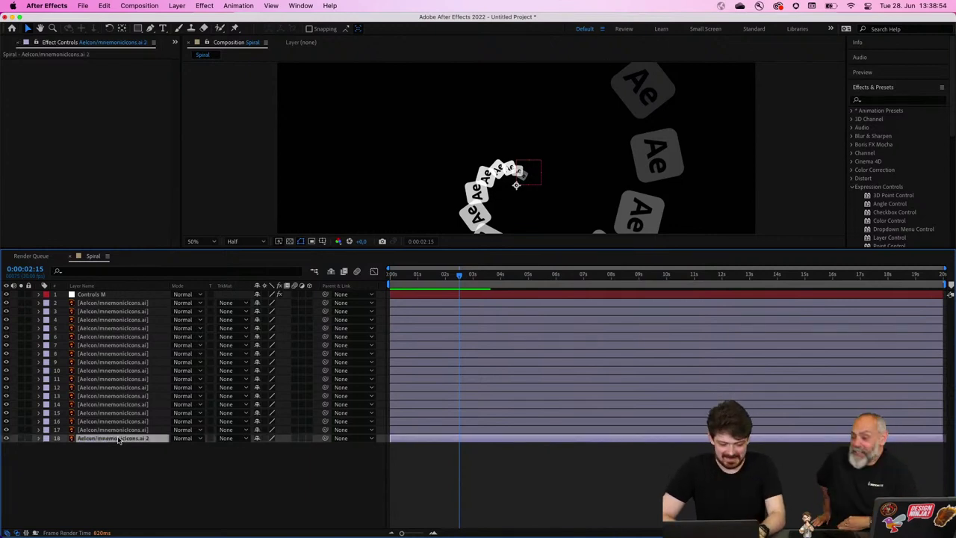
pyautogui.keyDown('shift'); pyautogui.click(95, 306); pyautogui.keyUp('shift')
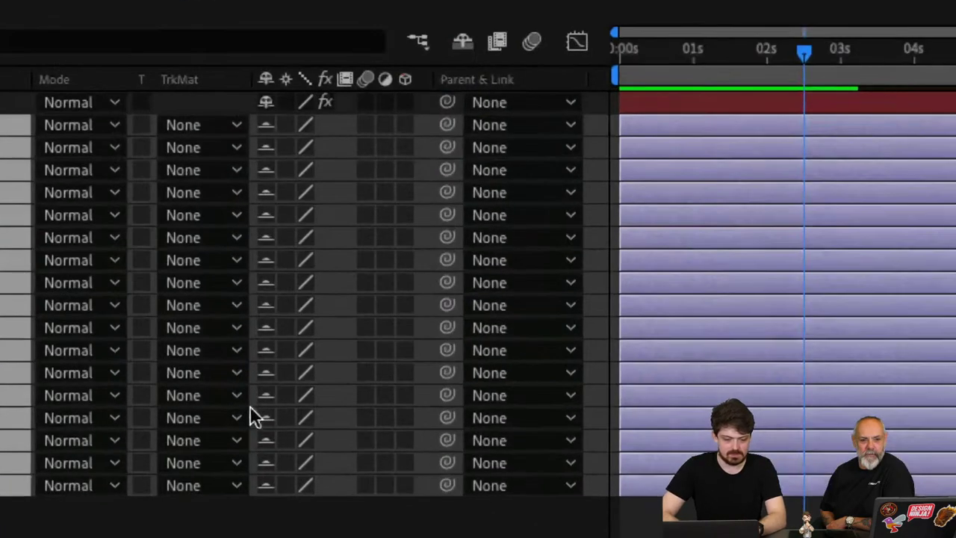
pyautogui.click(267, 122)
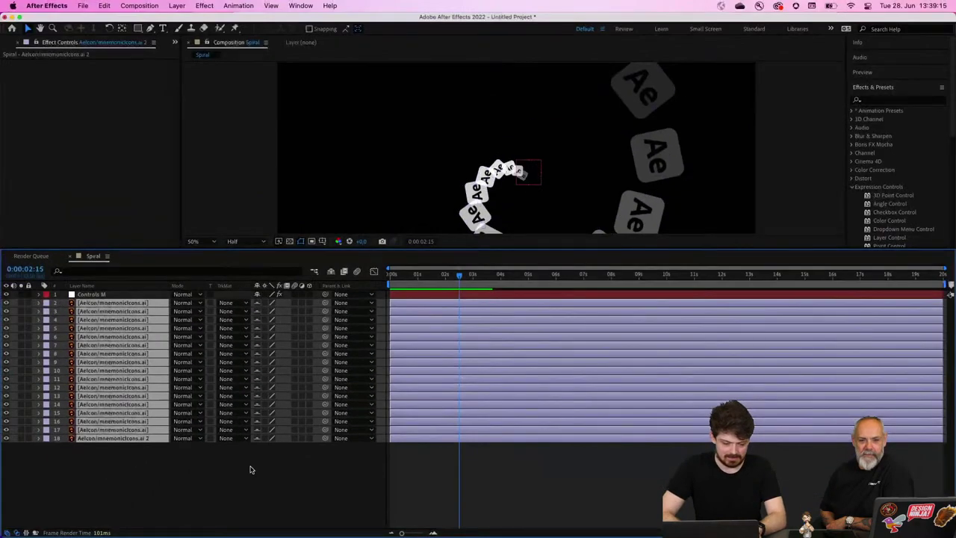
pyautogui.click(250, 469)
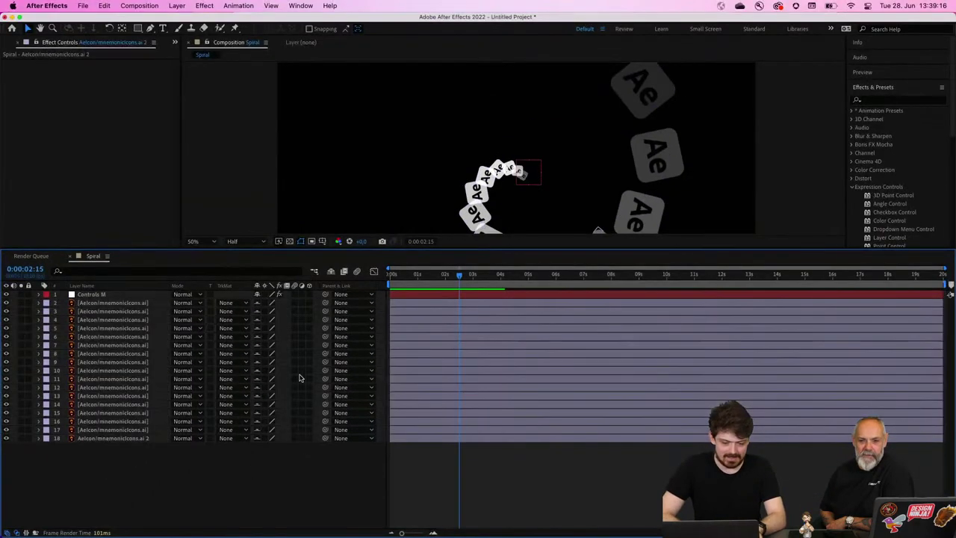
# Step: Hide the shy layers in the timeline, select Controls M, and show the shy layers again
pyautogui.click(330, 271)
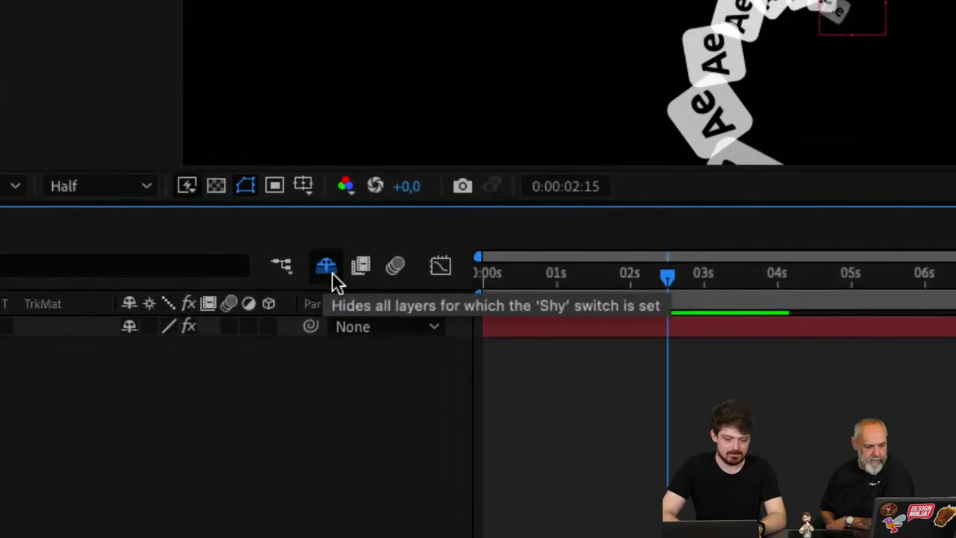
pyautogui.click(331, 272)
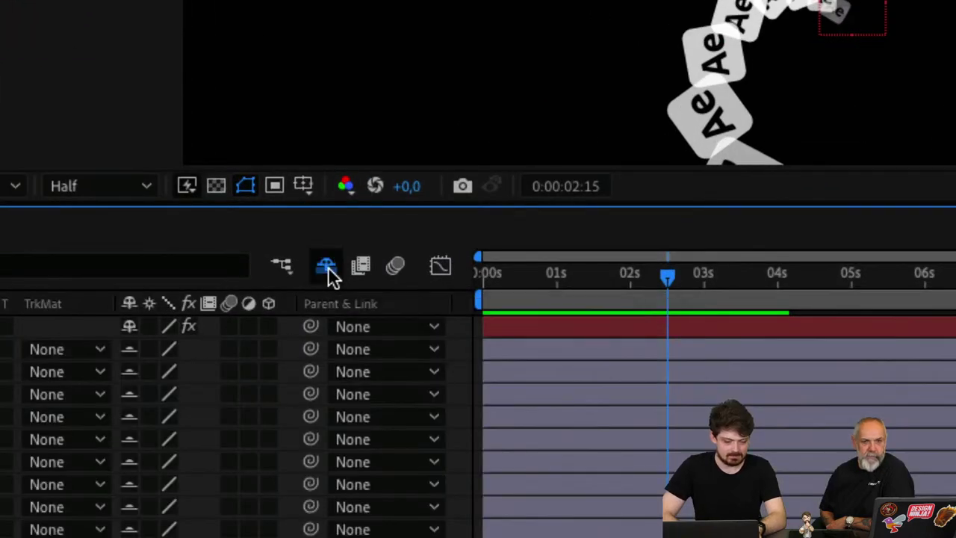
pyautogui.click(328, 267)
pyautogui.click(328, 266)
pyautogui.click(328, 267)
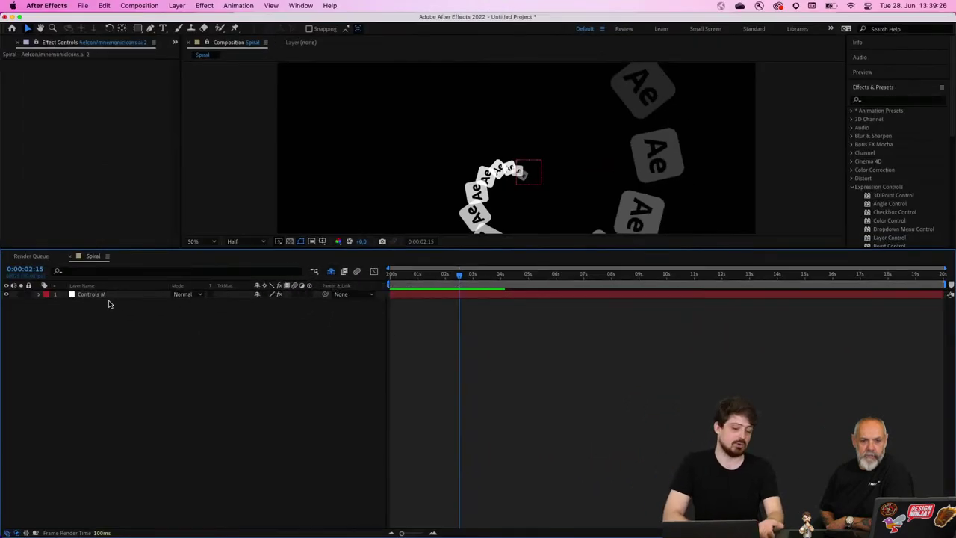
pyautogui.click(106, 297)
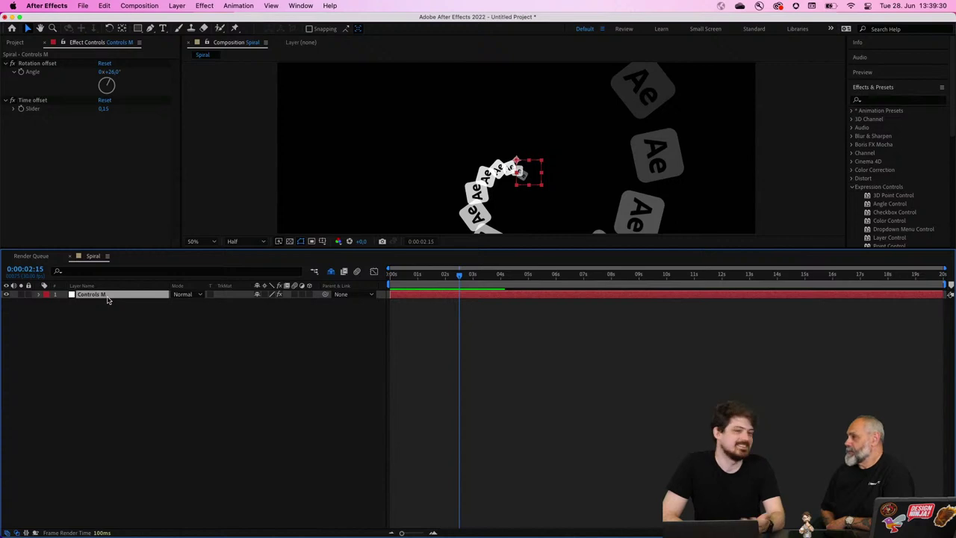
pyautogui.click(330, 273)
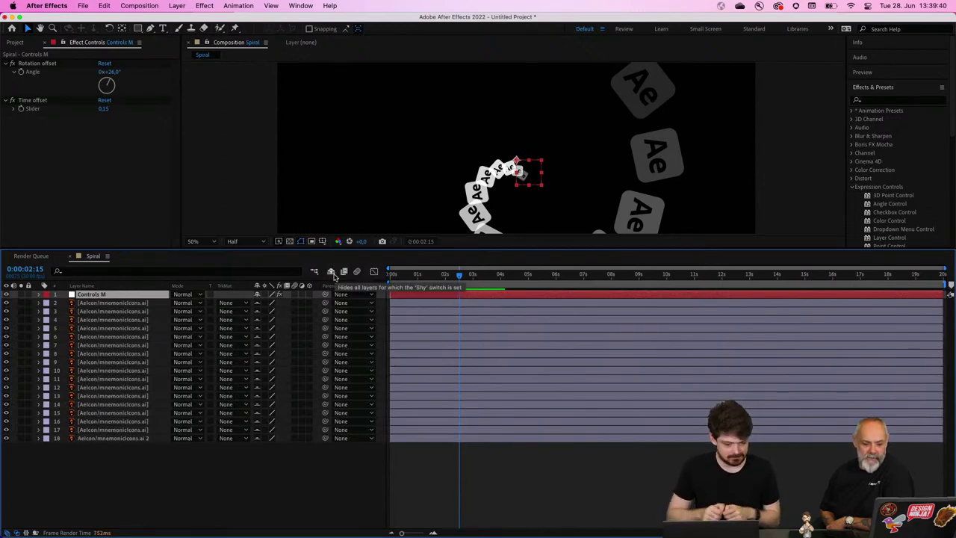
# Step: Delete the thirteen icon copies in layers 2 through 14, keeping the lowest four icon layers
pyautogui.click(132, 303)
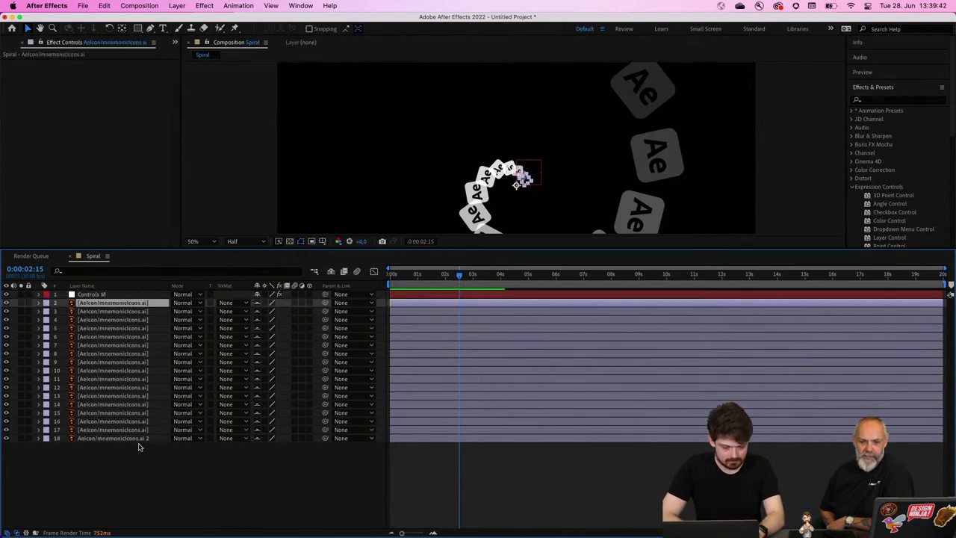
pyautogui.keyDown('shift'); pyautogui.click(144, 407); pyautogui.keyUp('shift')
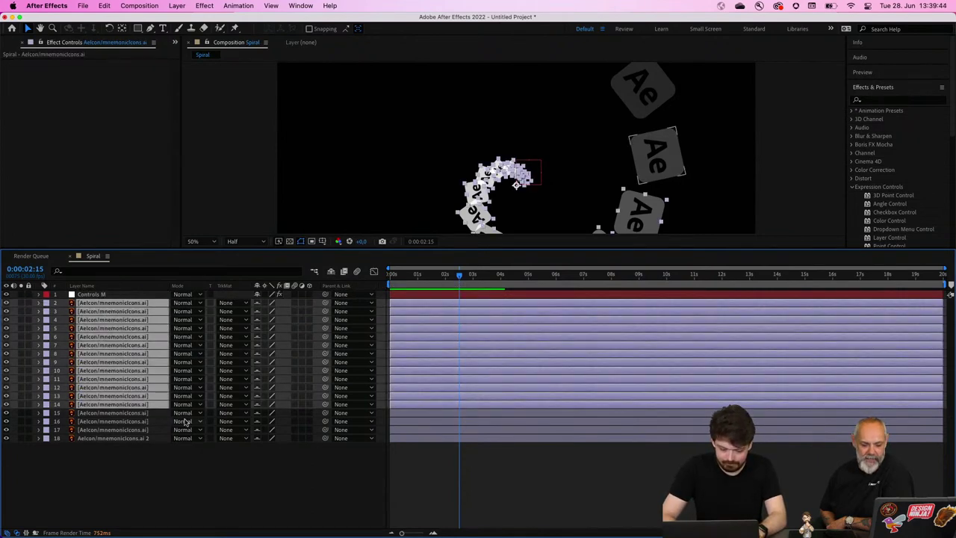
pyautogui.press('Delete')
pyautogui.click(124, 311)
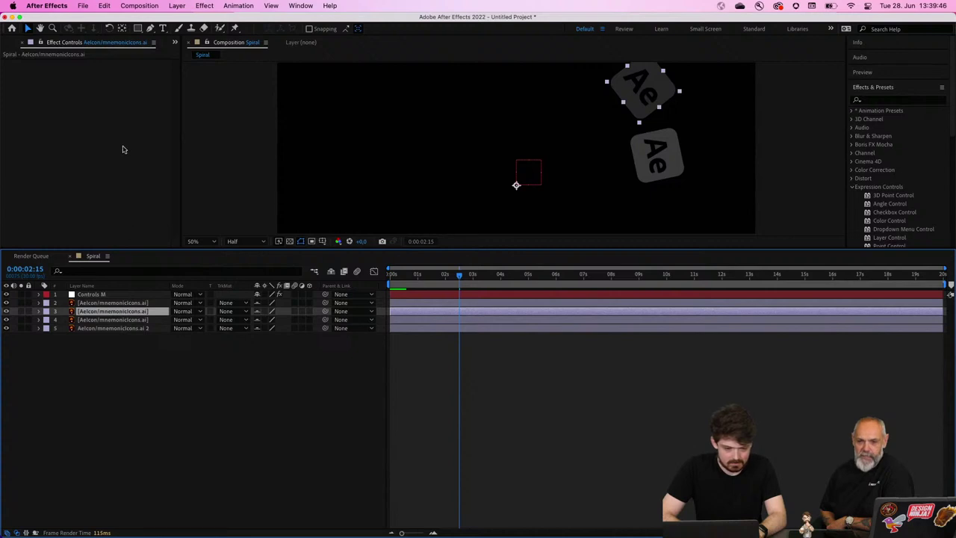
# Step: On Controls M, set the Rotation offset angle to 90° and the Time offset slider to 0
pyautogui.click(96, 295)
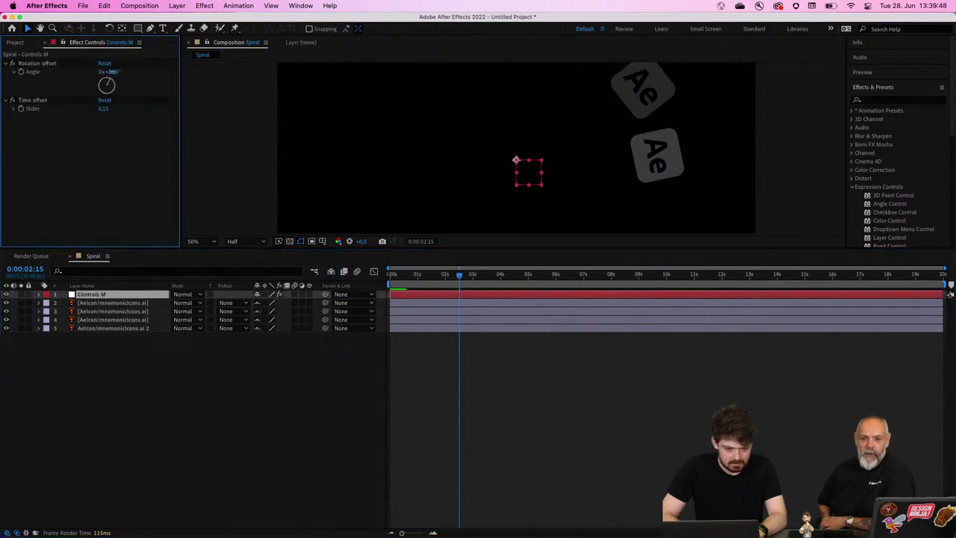
pyautogui.click(109, 72)
pyautogui.write('90')
pyautogui.press('Tab')
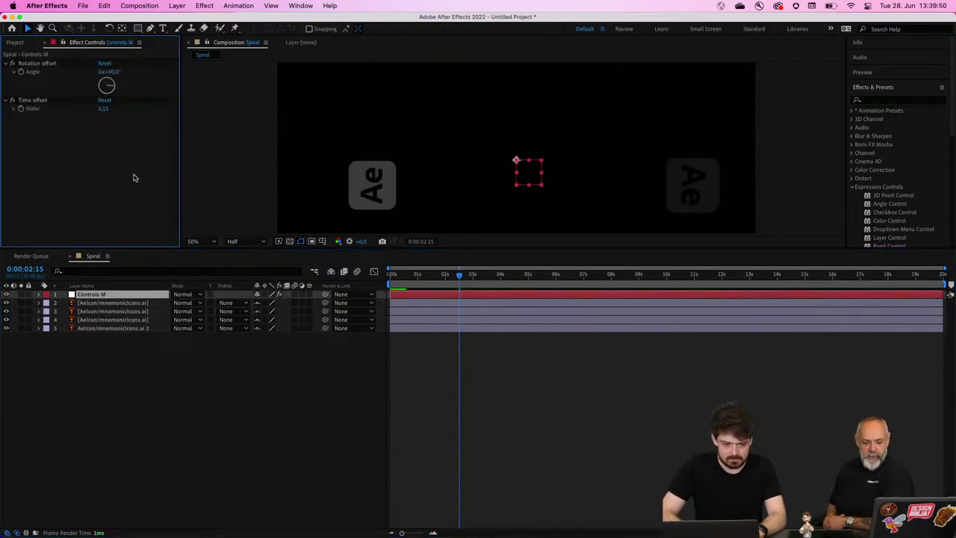
pyautogui.write('0')
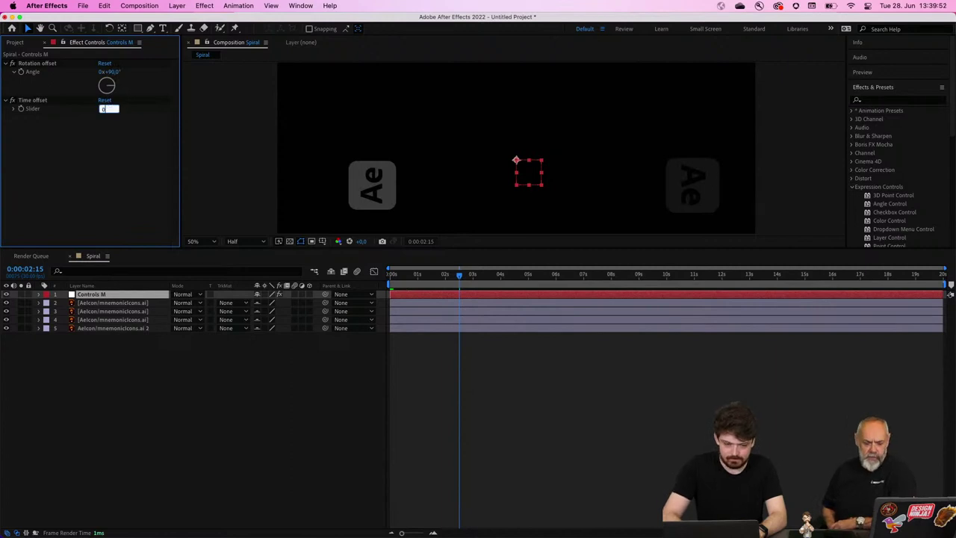
pyautogui.press('Return')
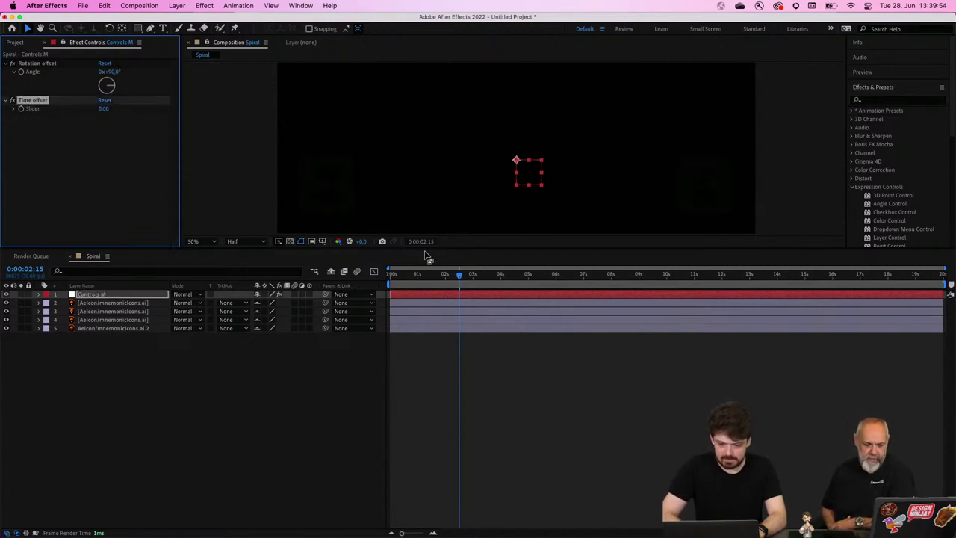
# Step: Enlarge the composition view, move all four icon layers together to the frame's upper-left area at 0:00:00:23, and play the result
pyautogui.moveTo(421, 249); pyautogui.dragTo(409, 426)
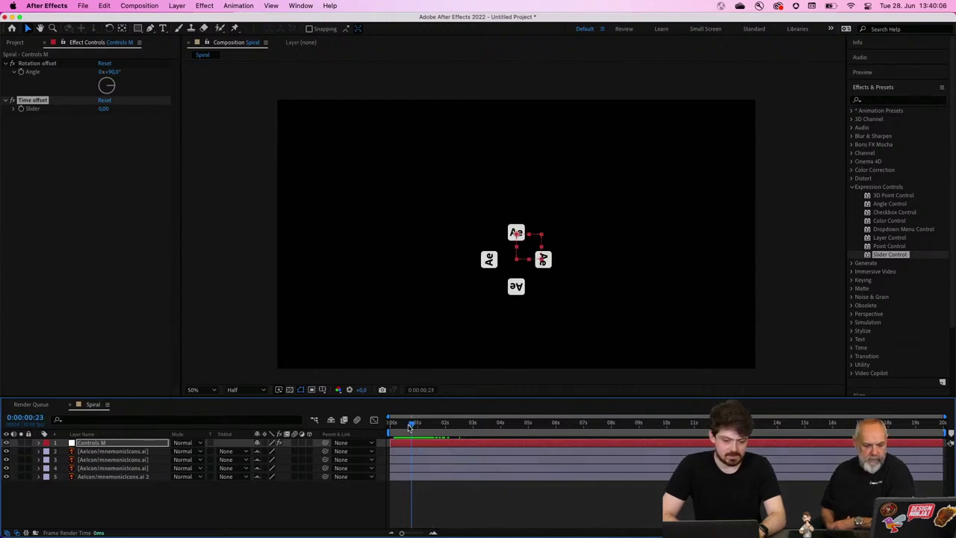
pyautogui.click(131, 451)
pyautogui.keyDown('shift'); pyautogui.click(118, 476); pyautogui.keyUp('shift')
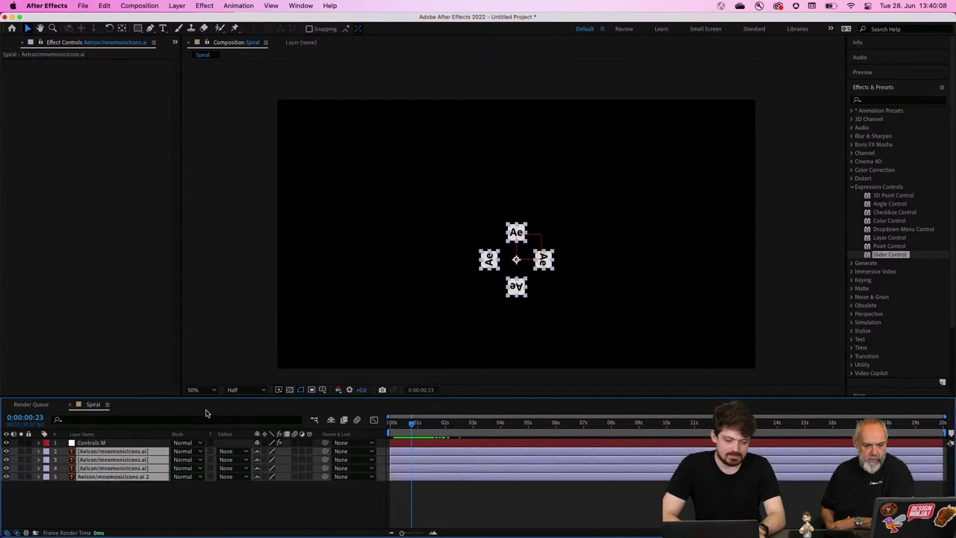
pyautogui.moveTo(526, 293); pyautogui.dragTo(394, 194)
pyautogui.press('space')
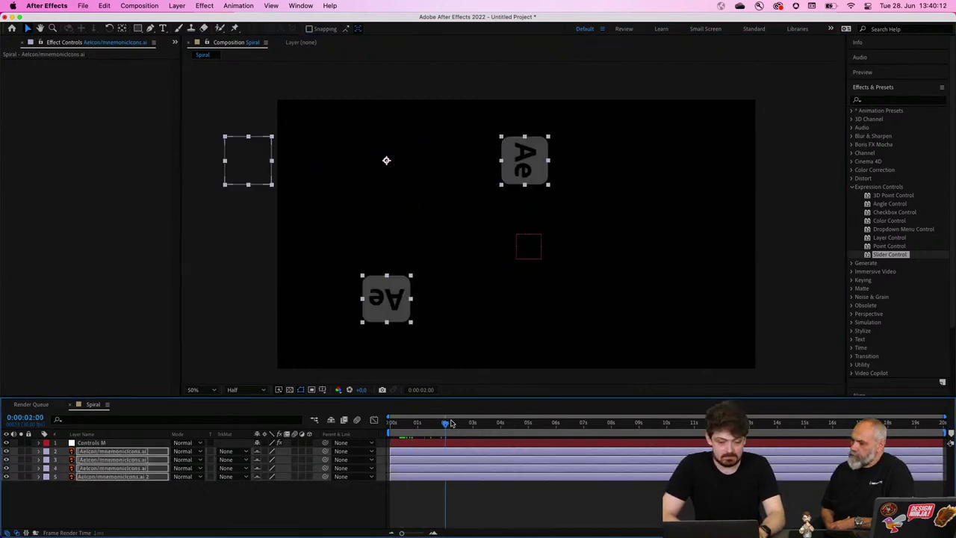
# Step: At 0:00:01:06, move all four icon layers together so the icon ring sits near the composition's centre
pyautogui.click(397, 418)
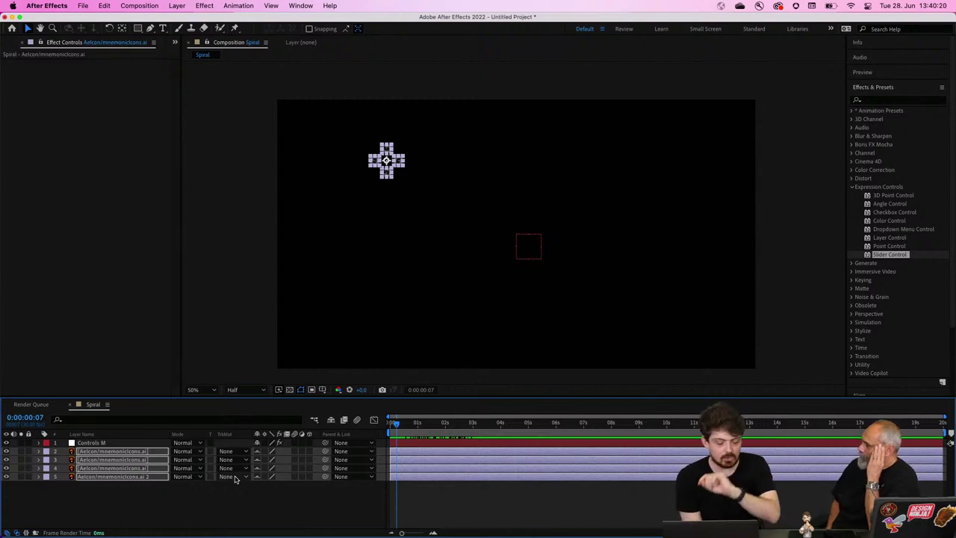
pyautogui.click(398, 161)
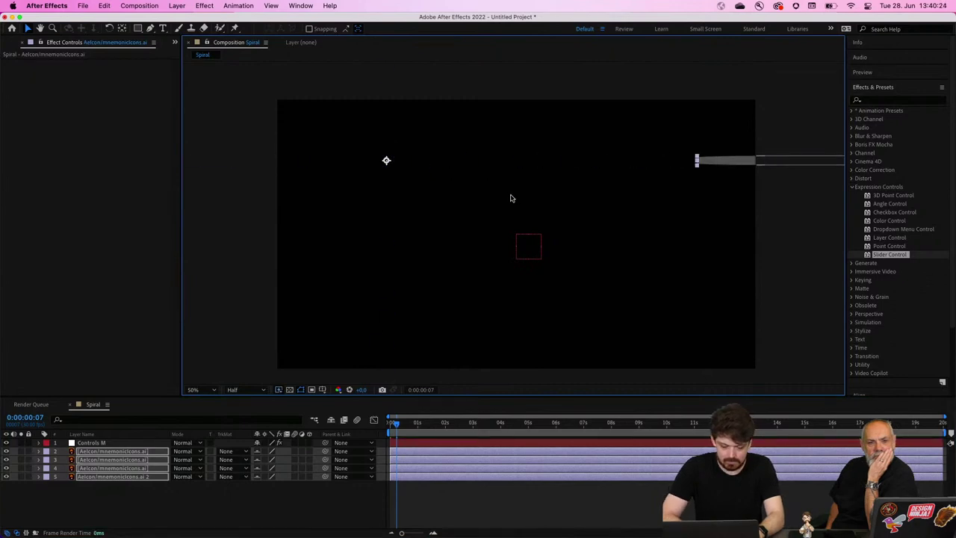
pyautogui.click(423, 427)
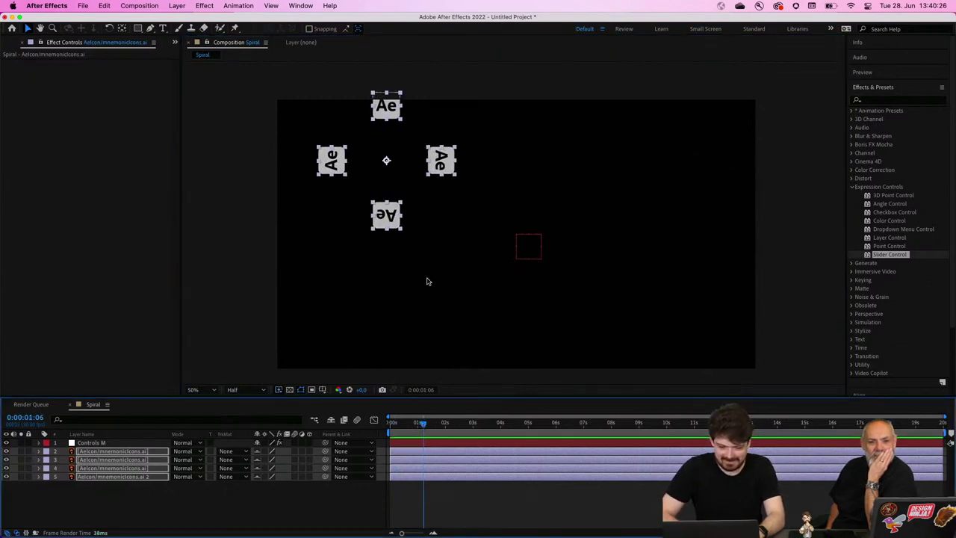
pyautogui.moveTo(461, 175); pyautogui.dragTo(559, 237)
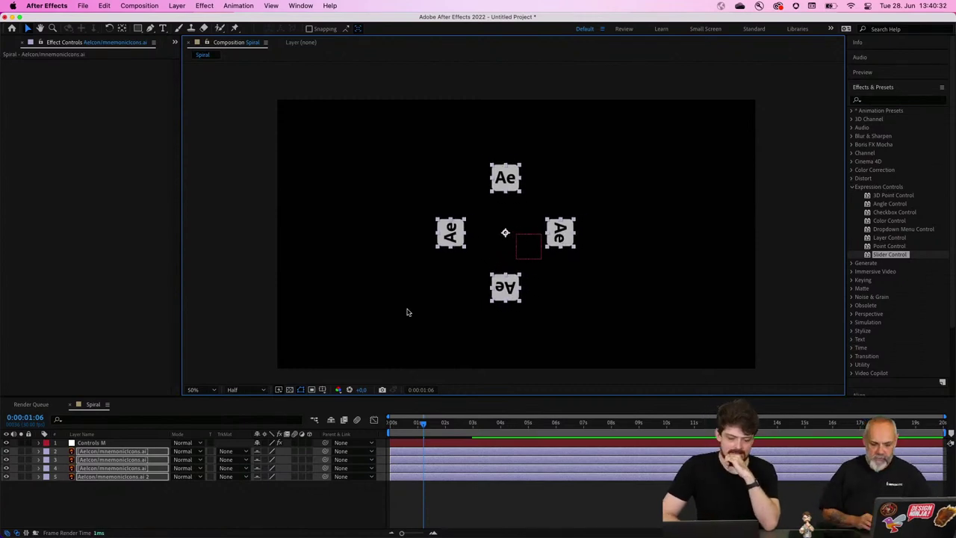
# Step: Pre-compose Controls M and the four icon layers into a new composition named Spinny thing
pyautogui.click(171, 511)
pyautogui.click(127, 477)
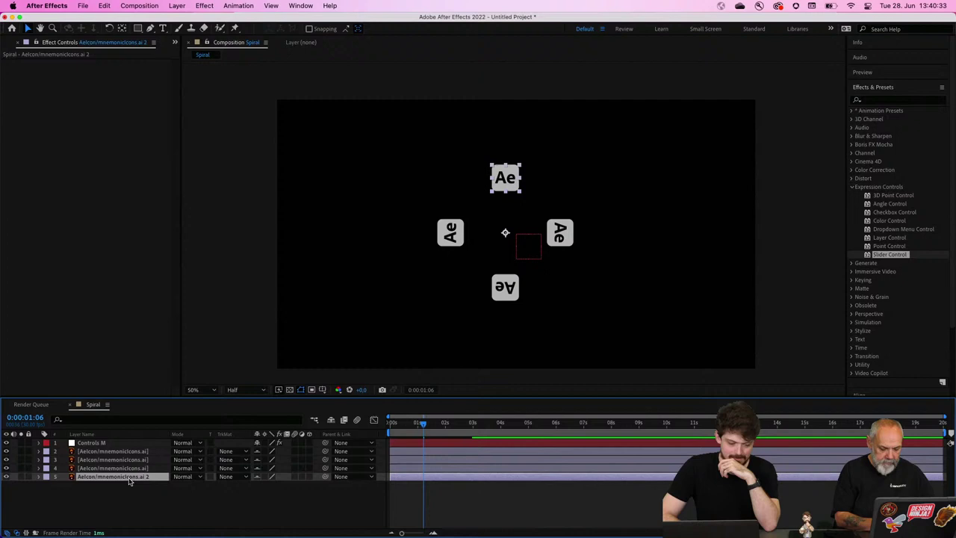
pyautogui.keyDown('shift'); pyautogui.click(116, 444); pyautogui.keyUp('shift')
pyautogui.rightClick(116, 445)
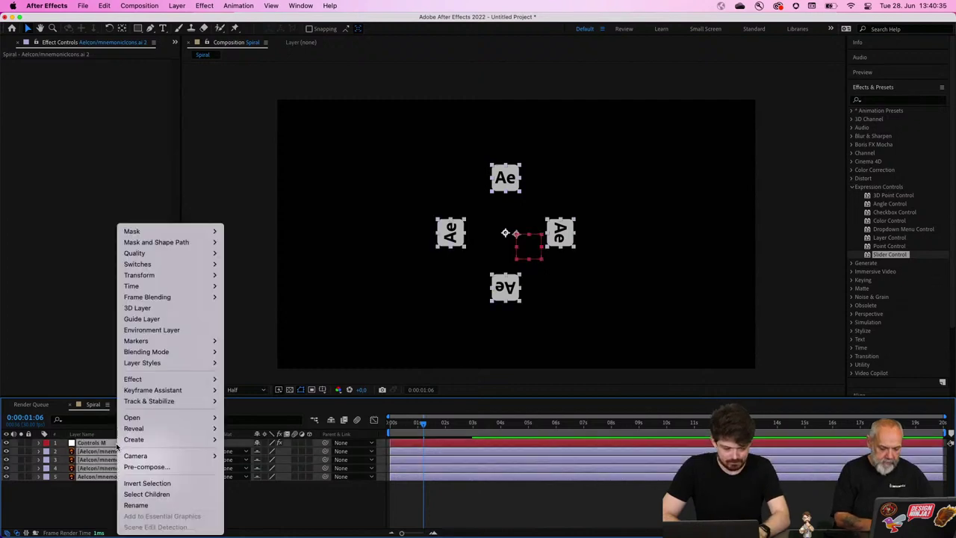
pyautogui.click(154, 468)
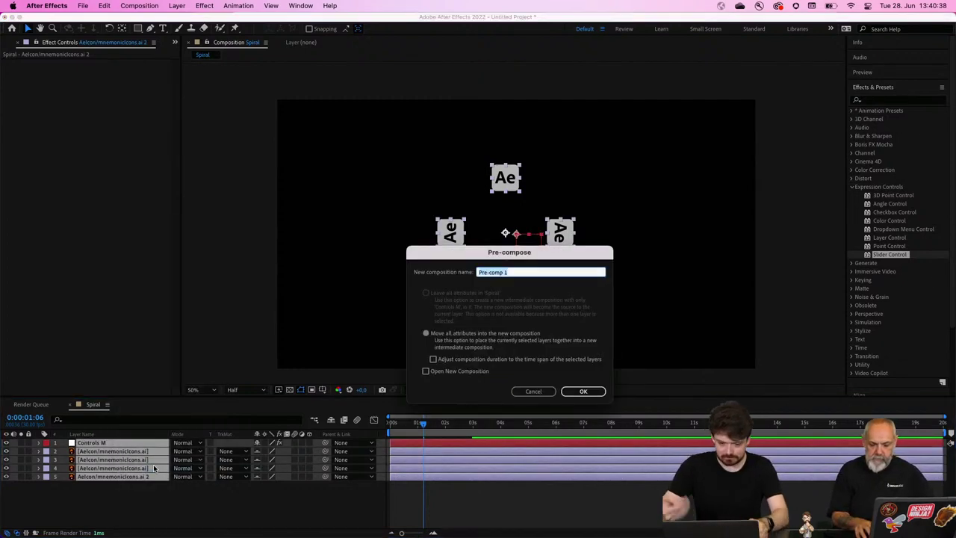
pyautogui.write('Sp')
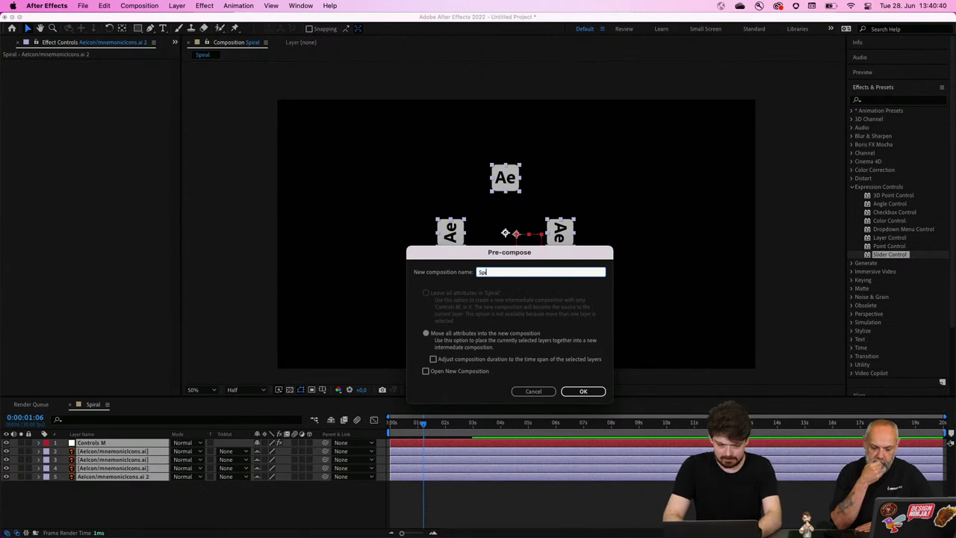
pyautogui.write('inny thing')
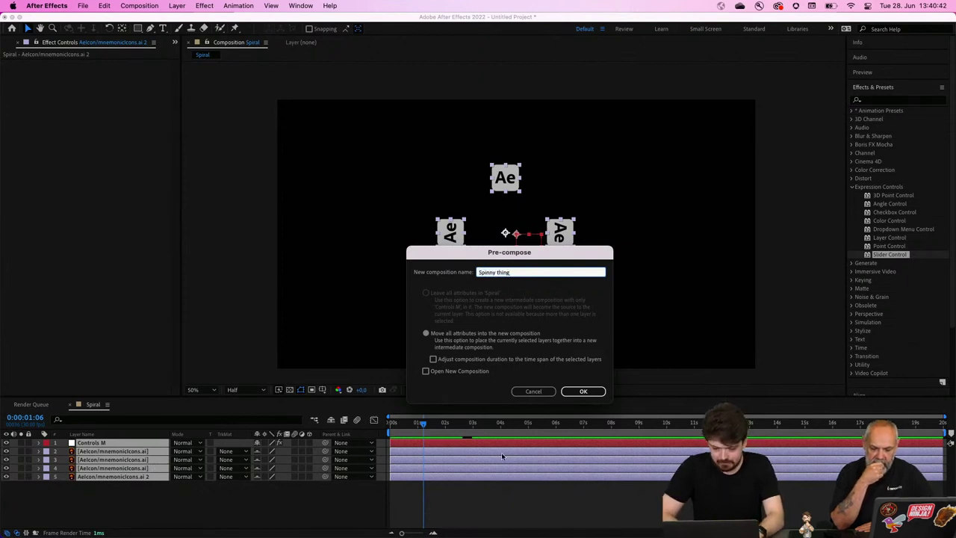
pyautogui.click(583, 390)
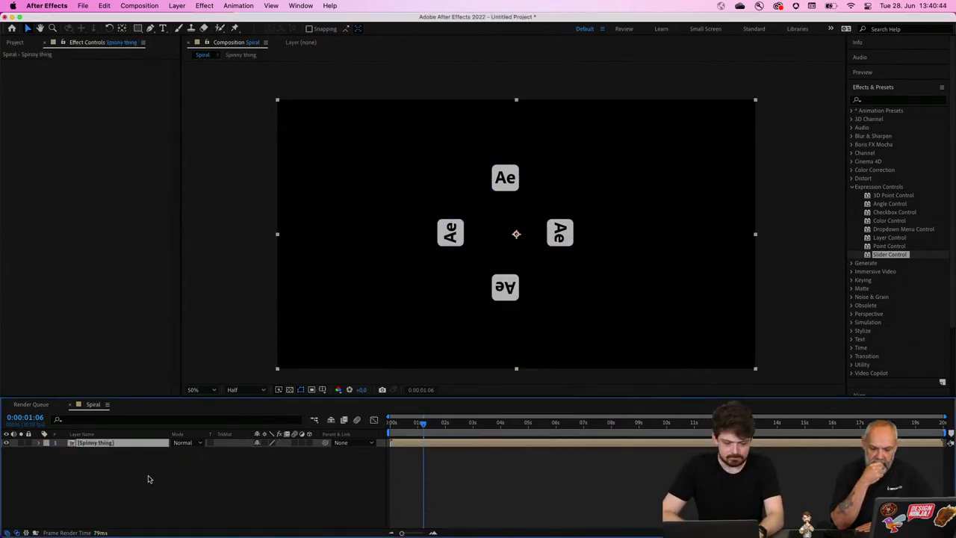
# Step: Keyframe the Spinny thing layer's Rotation from 0° near the composition's start to about -68° at 0:00:04:20
pyautogui.press('r')
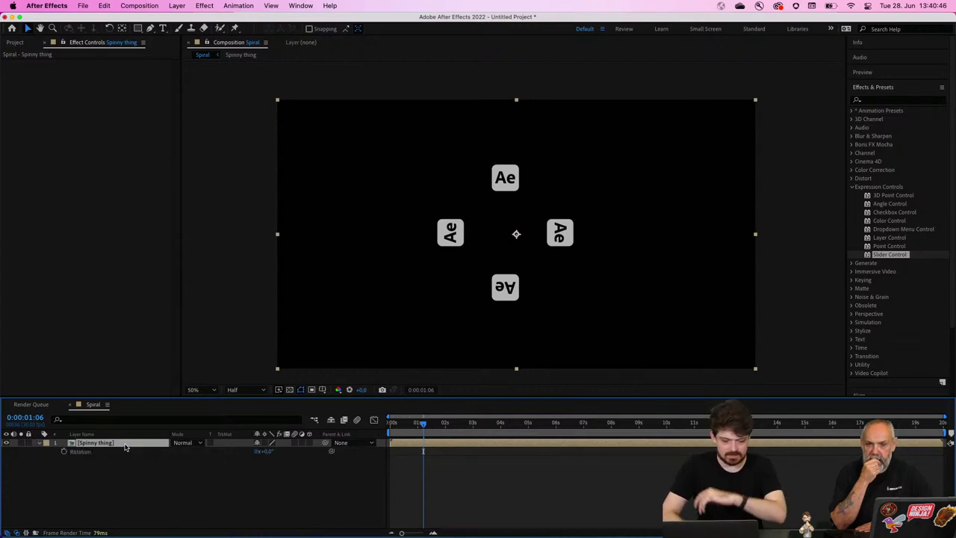
pyautogui.click(64, 451)
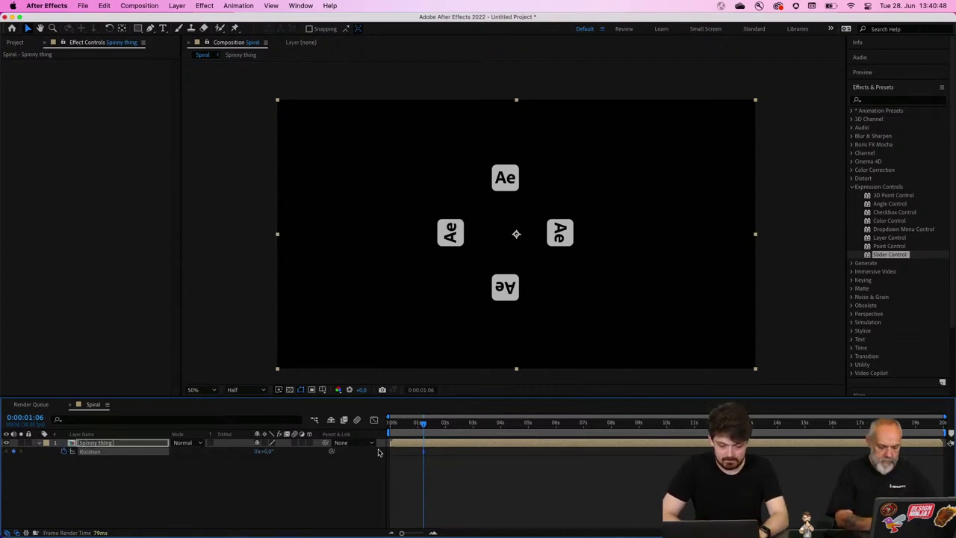
pyautogui.click(398, 453)
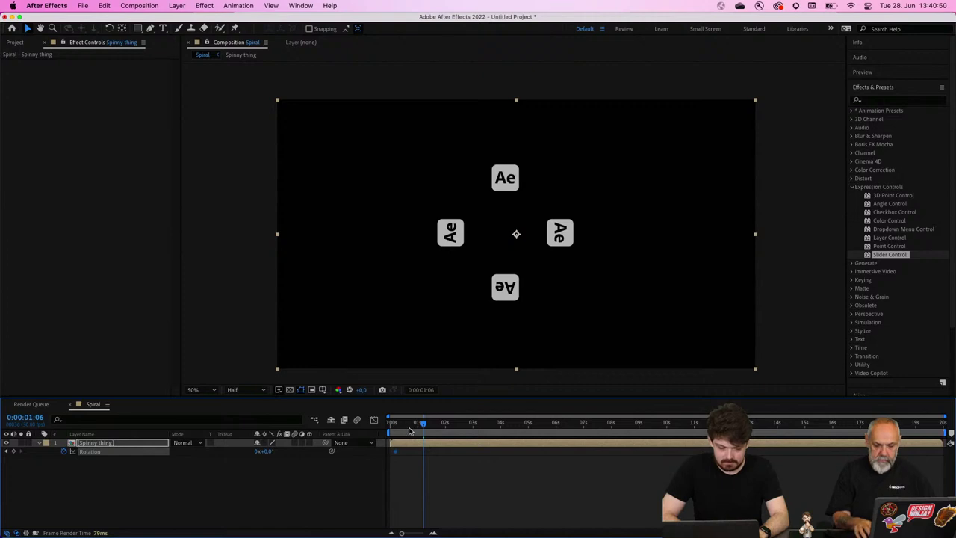
pyautogui.click(519, 422)
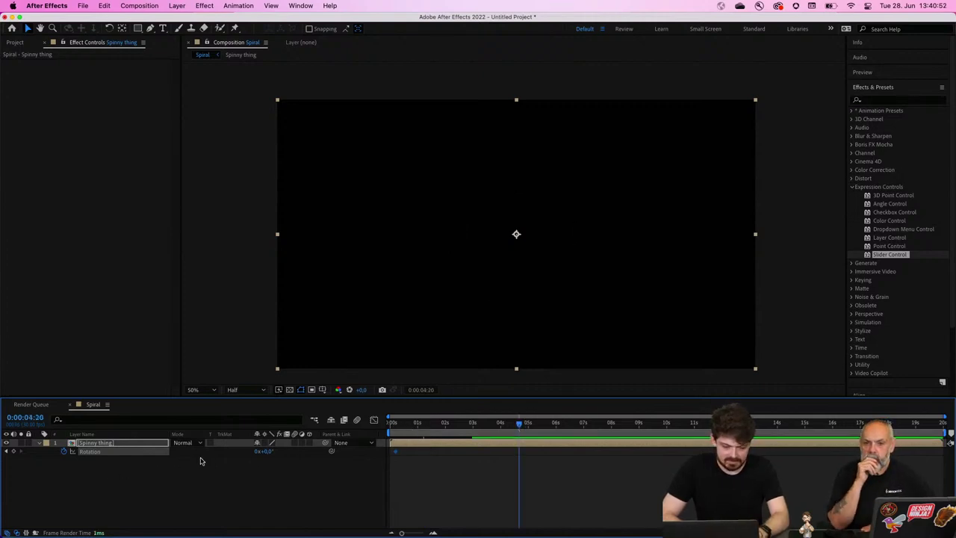
pyautogui.moveTo(265, 457); pyautogui.dragTo(213, 457)
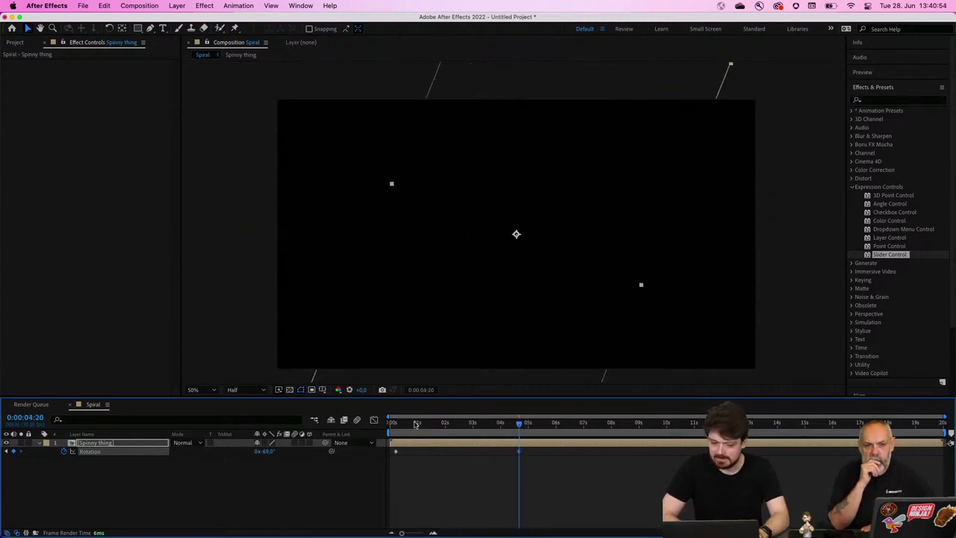
# Step: Play the rotating burst from the start and examine the icons near the frame edges around 0:00:01:28
pyautogui.moveTo(478, 422); pyautogui.dragTo(389, 429)
pyautogui.click(327, 498)
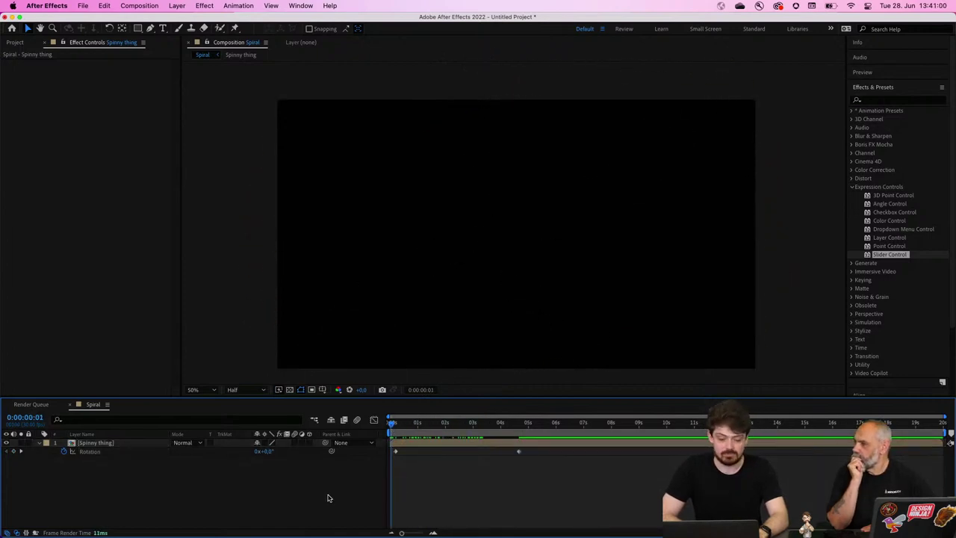
pyautogui.press('space')
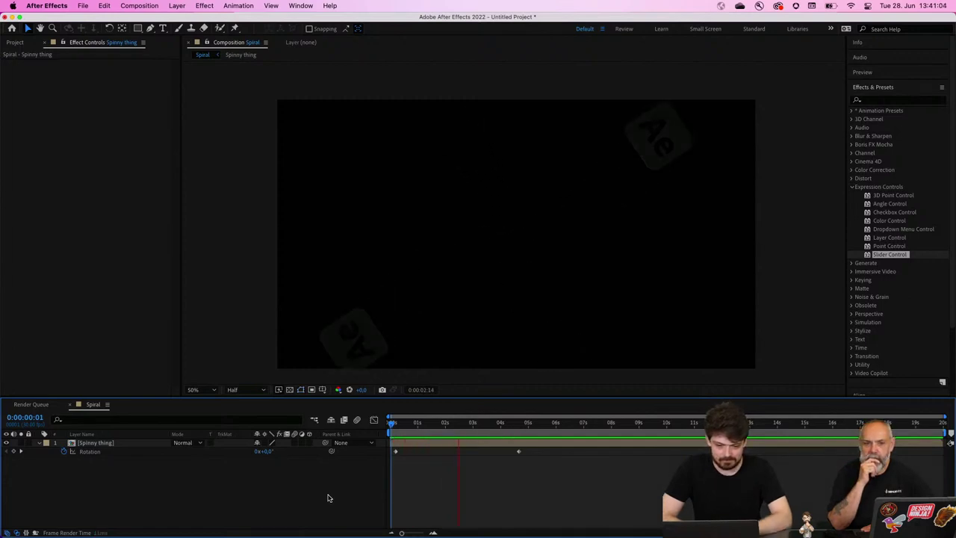
pyautogui.press('space')
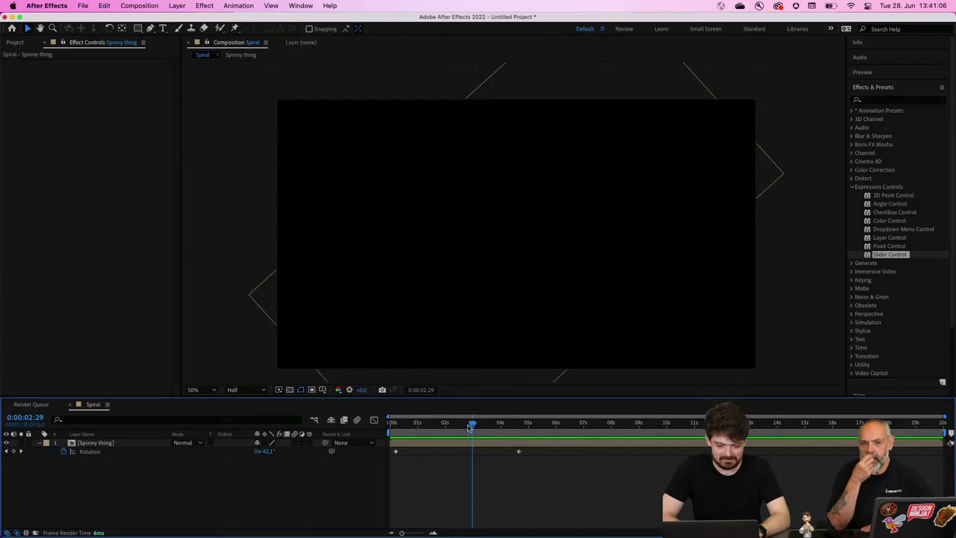
pyautogui.moveTo(471, 425); pyautogui.dragTo(443, 426)
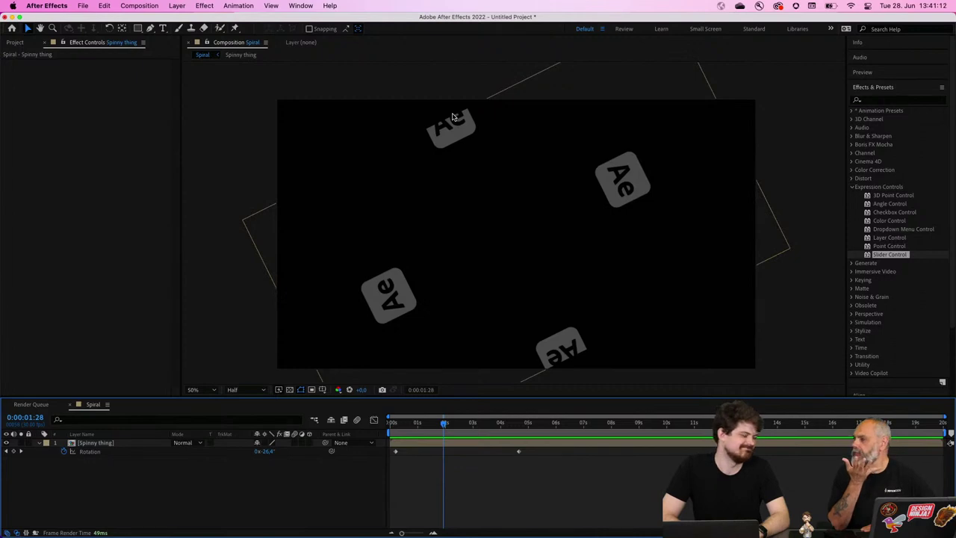
# Step: Open the Spinny thing composition and set its size to 2000 px wide by 2000 px high
pyautogui.doubleClick(98, 443)
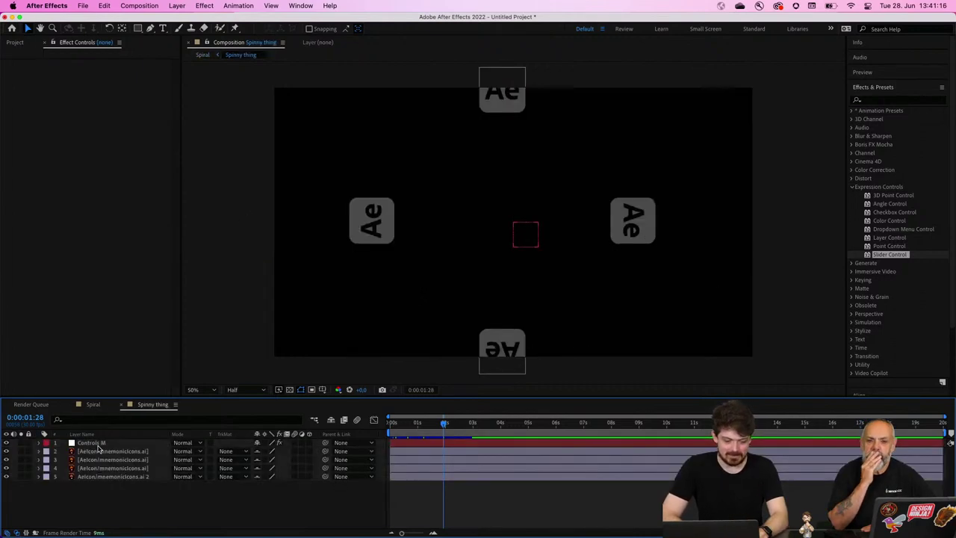
pyautogui.click(148, 6)
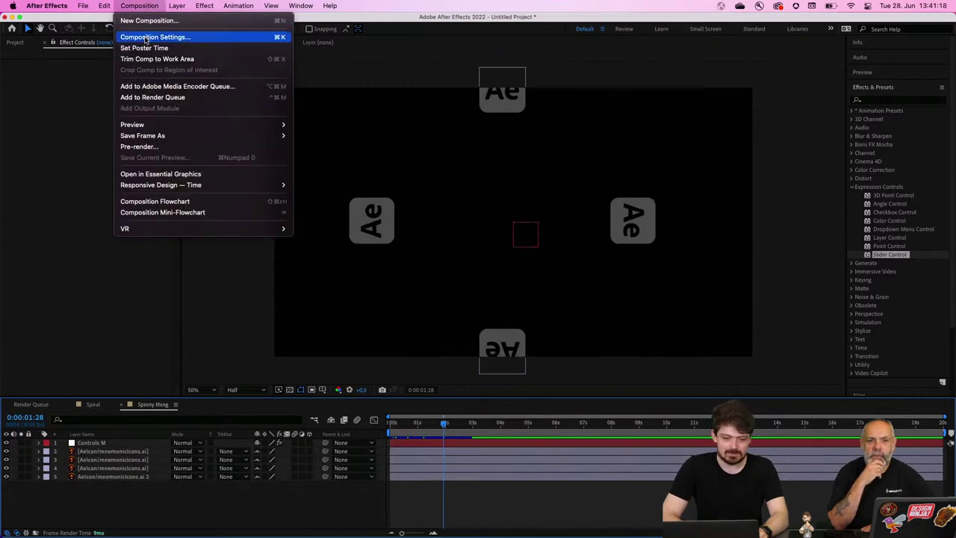
pyautogui.click(147, 37)
pyautogui.click(401, 218)
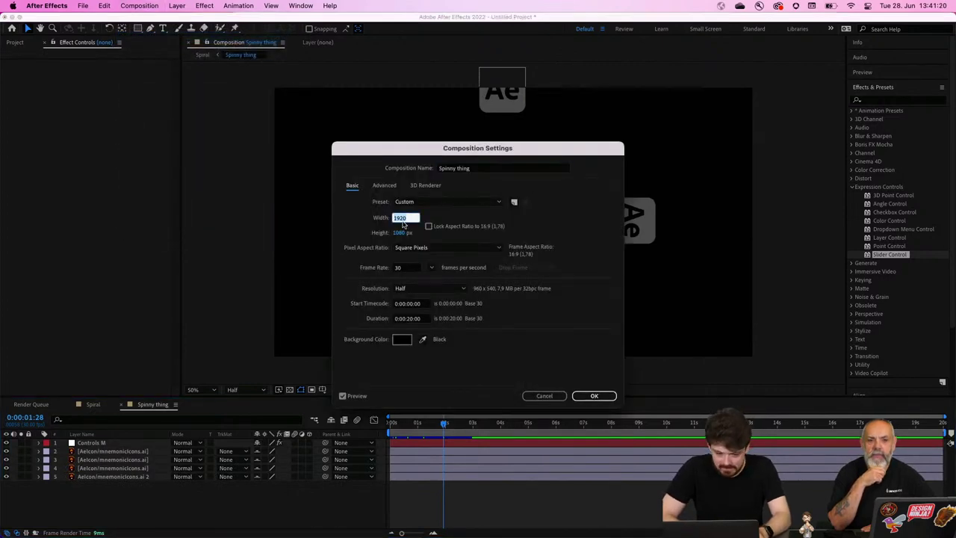
pyautogui.write('2000')
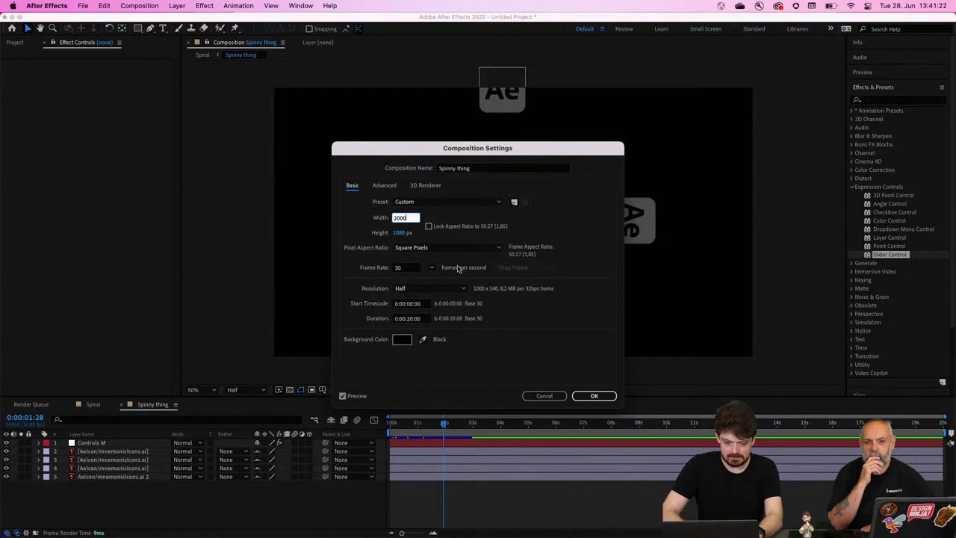
pyautogui.click(399, 232)
pyautogui.write('2000')
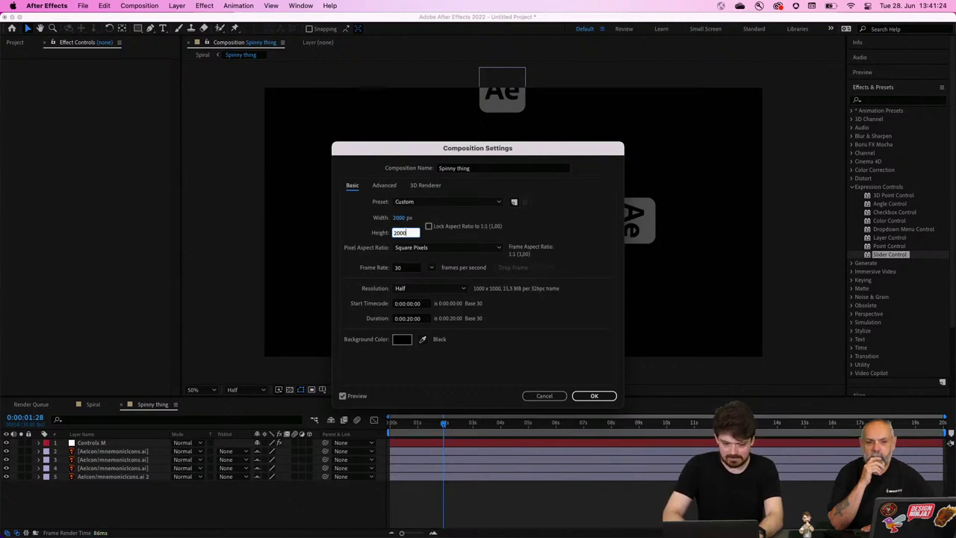
pyautogui.click(595, 397)
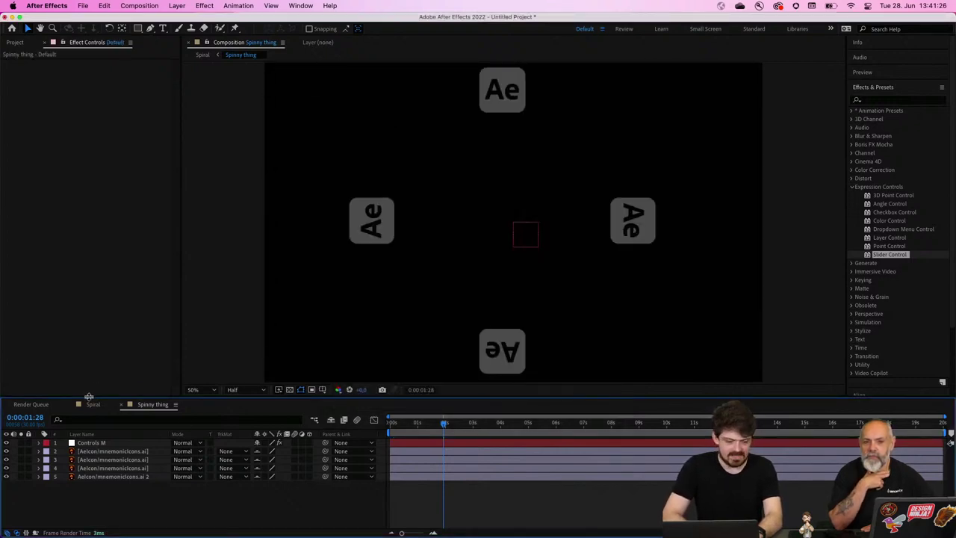
# Step: Return to the Spiral composition, play the rotating burst from the start, and examine it at 0:00:01:03
pyautogui.click(90, 404)
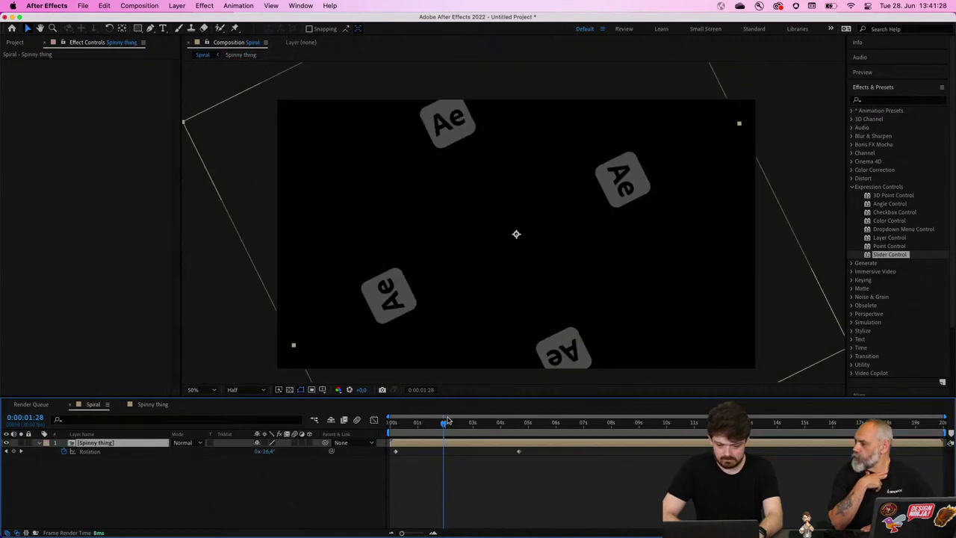
pyautogui.moveTo(448, 423); pyautogui.dragTo(377, 425)
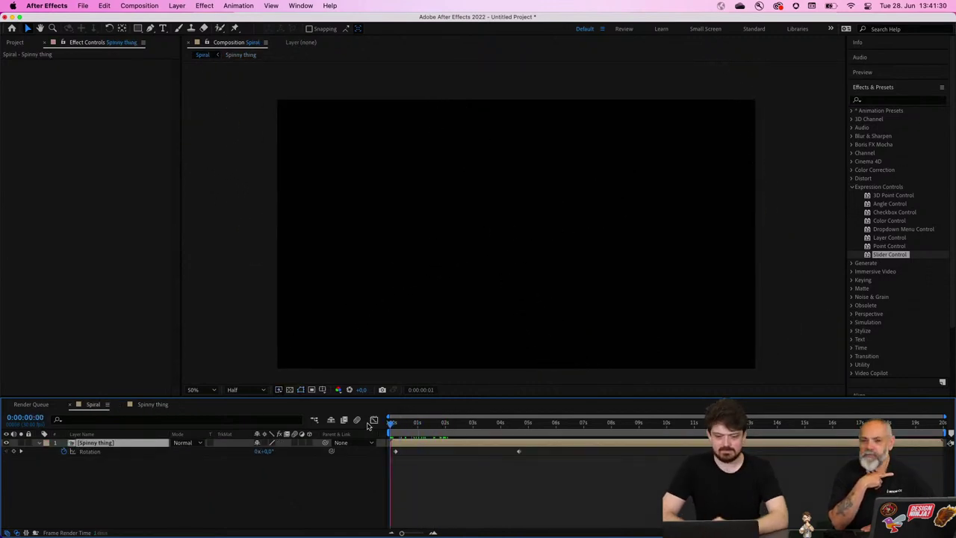
pyautogui.press('space')
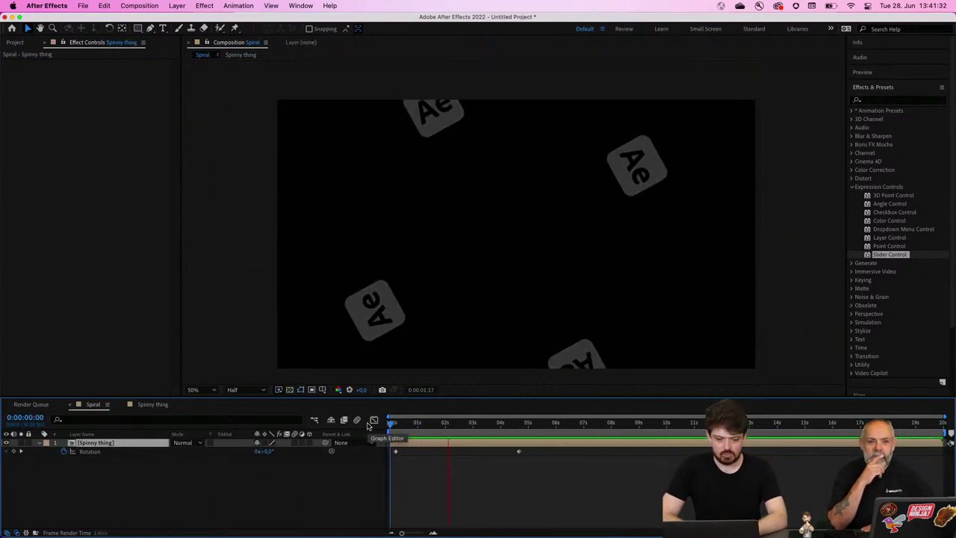
pyautogui.press('space')
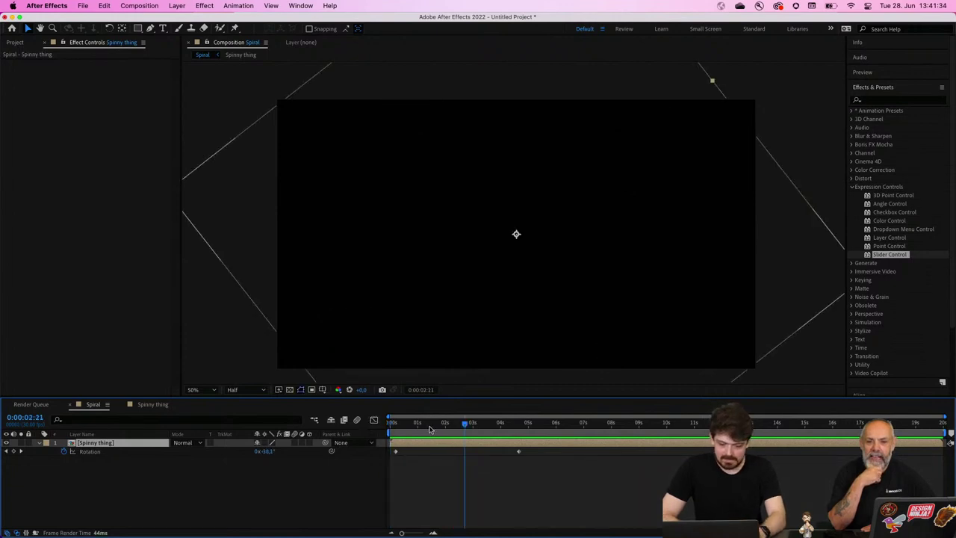
pyautogui.moveTo(429, 428); pyautogui.dragTo(419, 424)
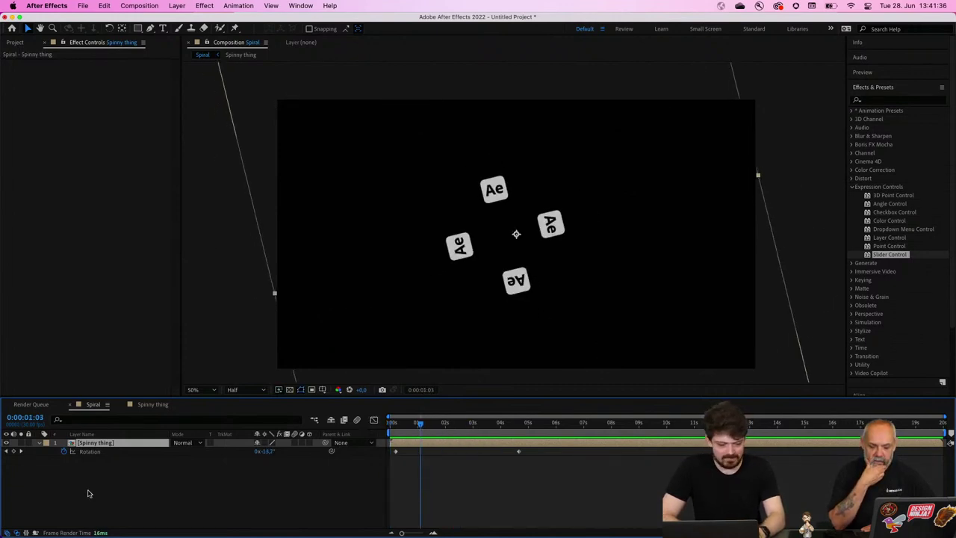
# Step: Duplicate the Spinny thing layer and move the copy to the frame's lower-right area
pyautogui.click(98, 445)
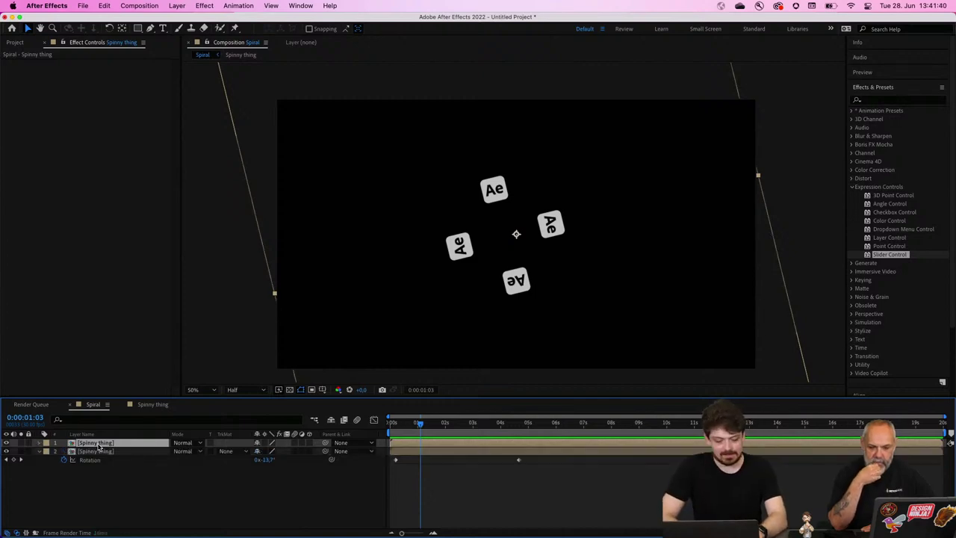
pyautogui.press('super+d')
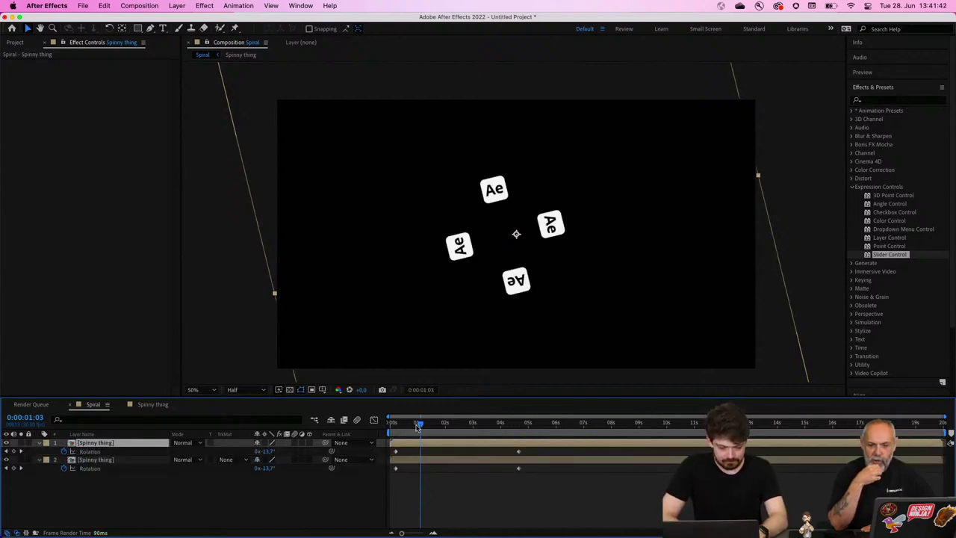
pyautogui.moveTo(506, 256); pyautogui.dragTo(692, 318)
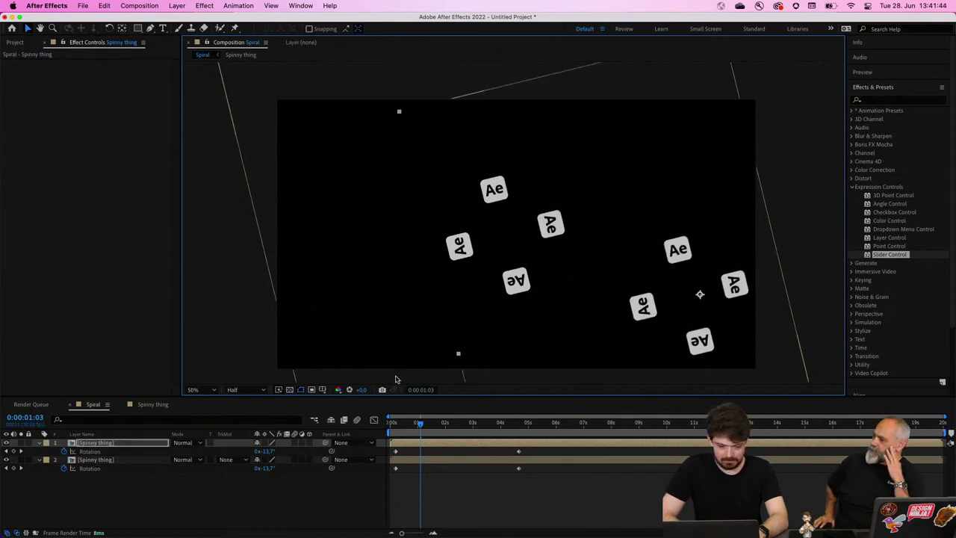
# Step: Shift the upper Spinny thing layer in time so it starts about 0.75 seconds into the composition
pyautogui.click(443, 451)
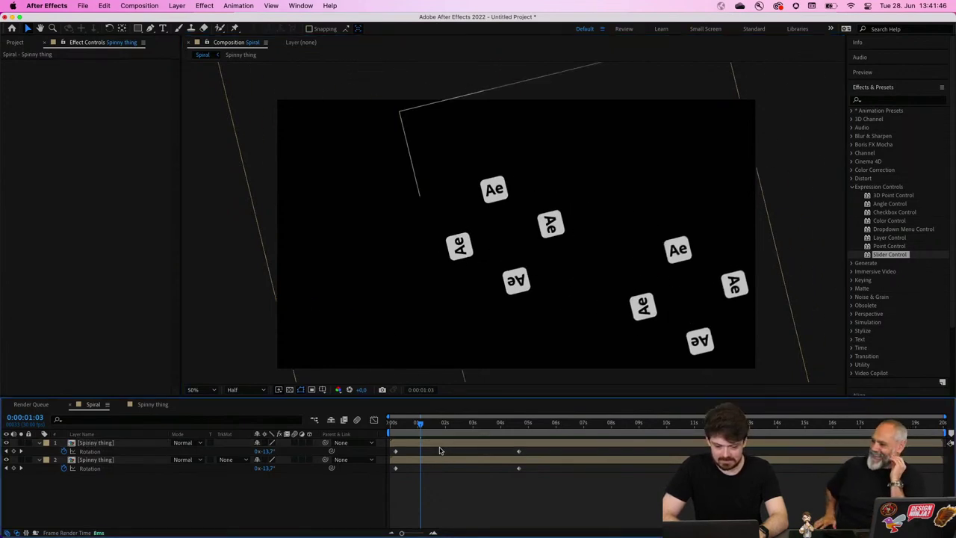
pyautogui.click(454, 445)
pyautogui.moveTo(455, 444); pyautogui.dragTo(475, 444)
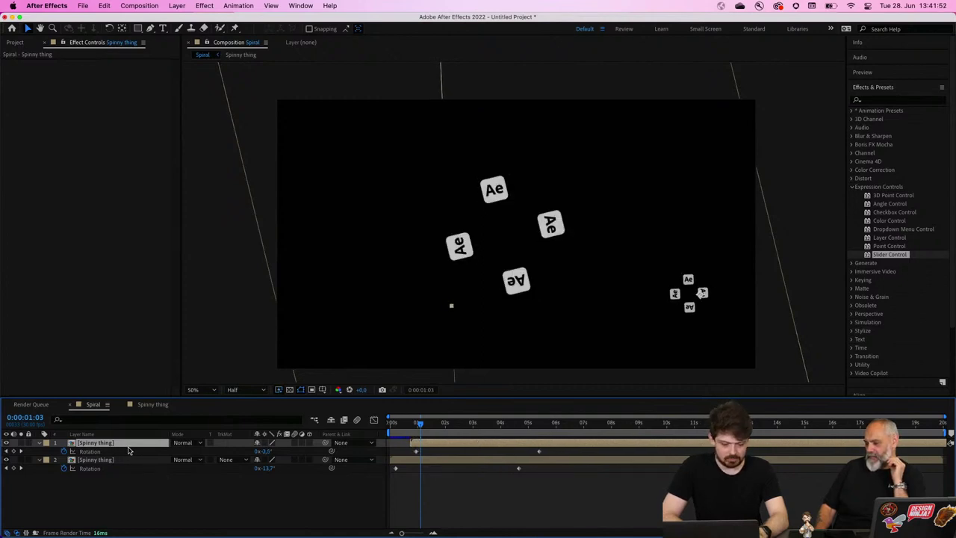
# Step: Duplicate the top Spinny thing layer, move the copy to the frame's upper-left area, and offset its start to about 1.75 seconds
pyautogui.press('super+d')
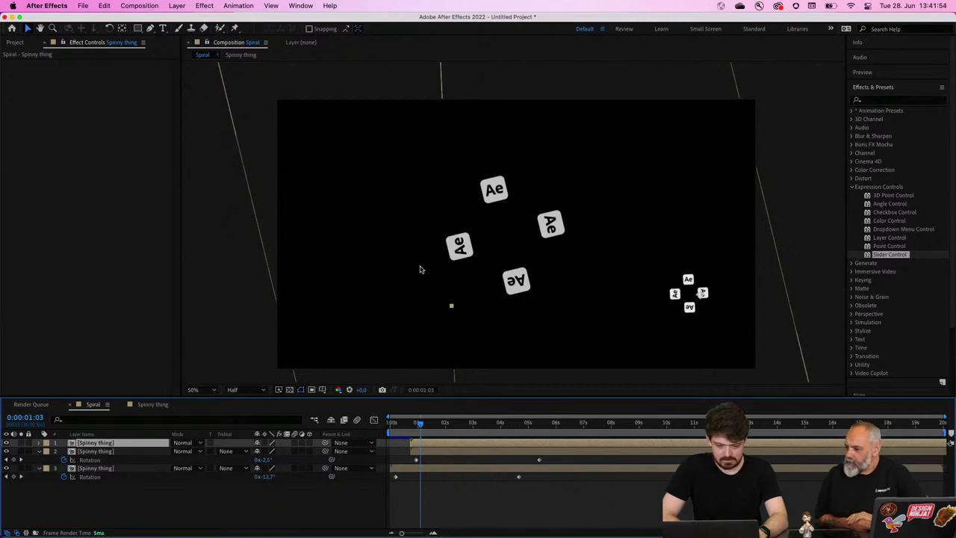
pyautogui.moveTo(729, 303); pyautogui.dragTo(351, 175)
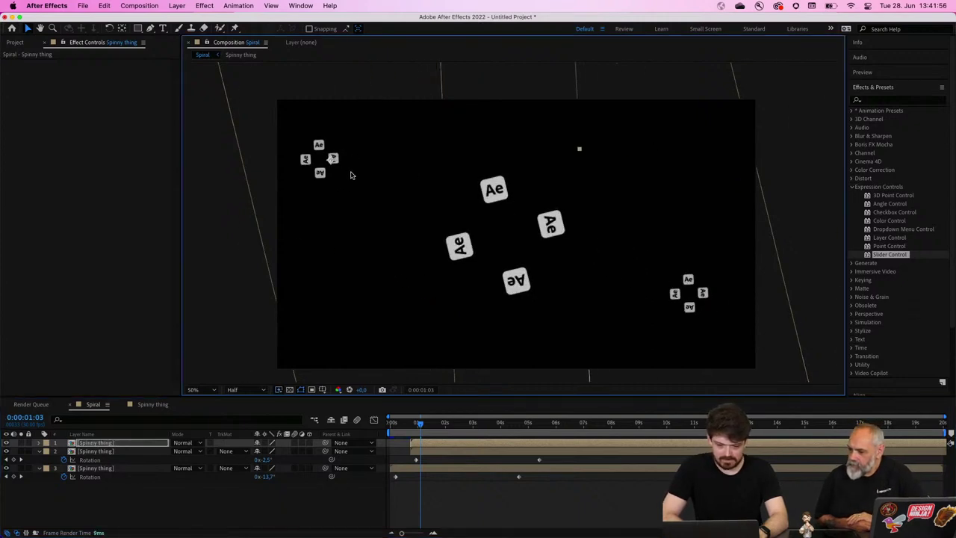
pyautogui.moveTo(435, 443); pyautogui.dragTo(463, 445)
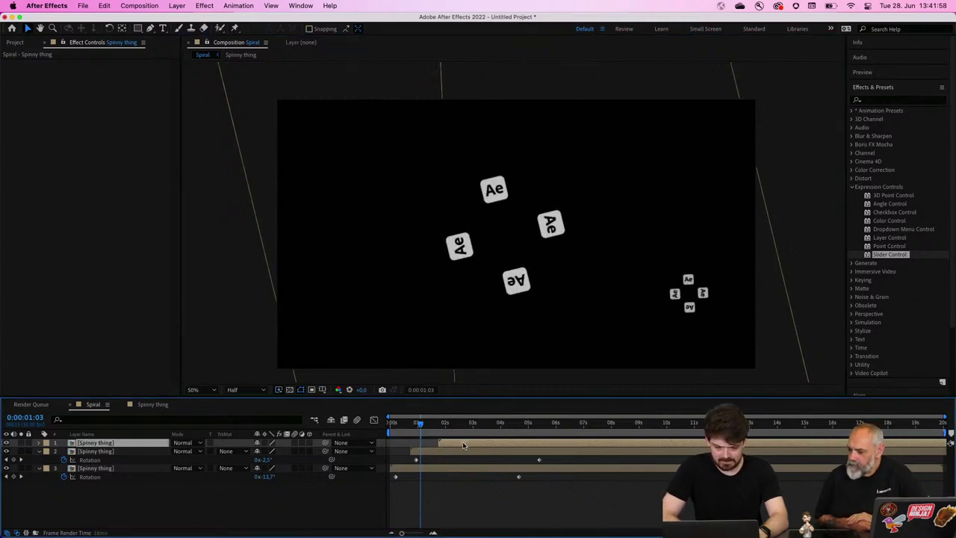
# Step: Preview the three offset bursts in Spiral, open the Spinny thing composition, and play it from the start
pyautogui.press('space')
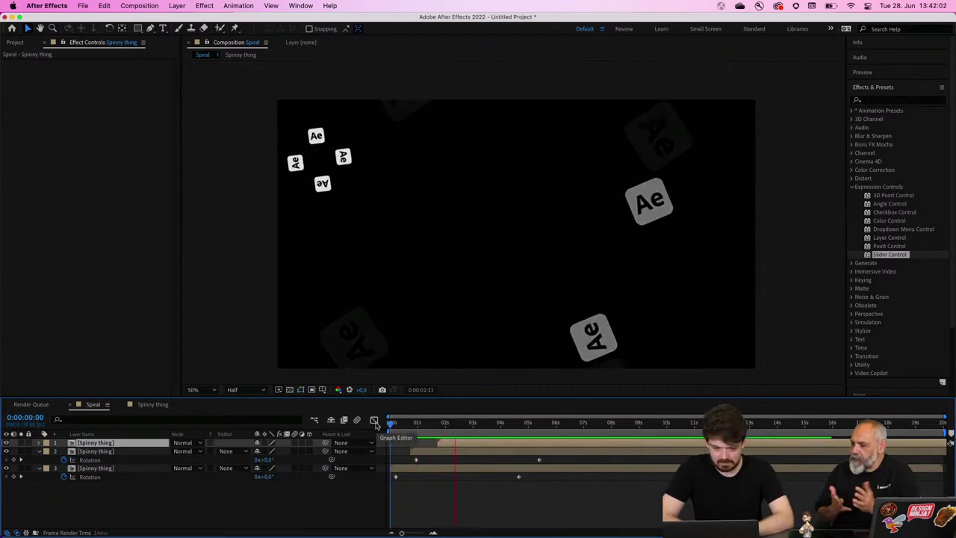
pyautogui.press('space')
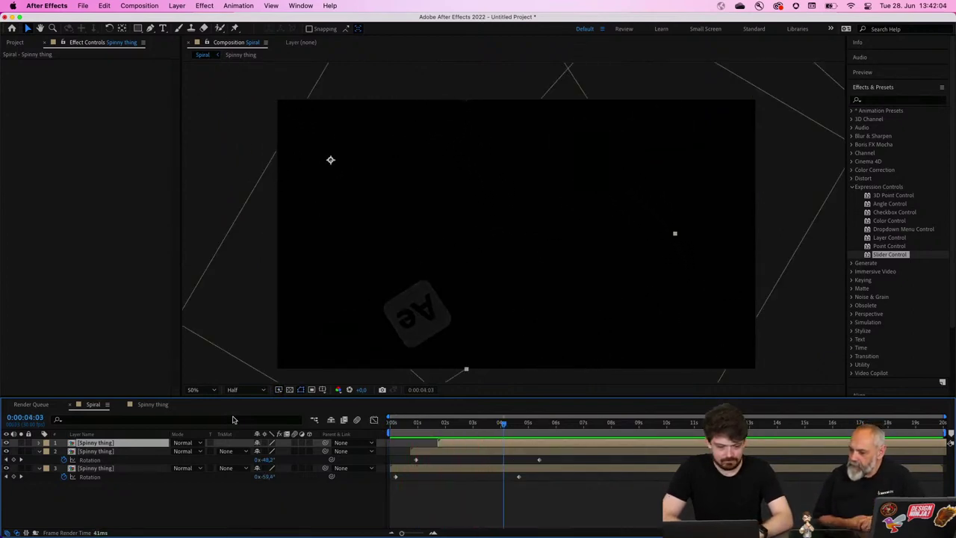
pyautogui.click(152, 405)
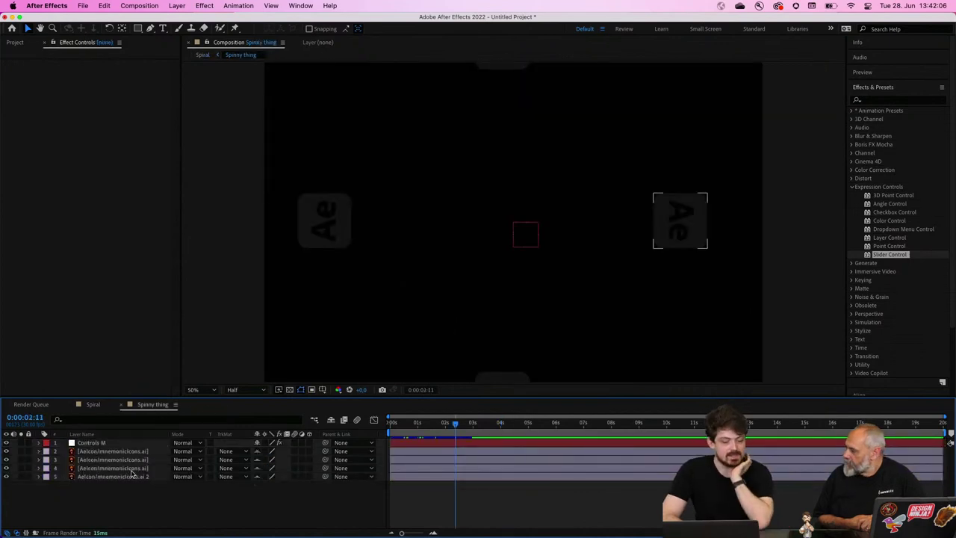
pyautogui.moveTo(431, 422); pyautogui.dragTo(386, 421)
pyautogui.press('space')
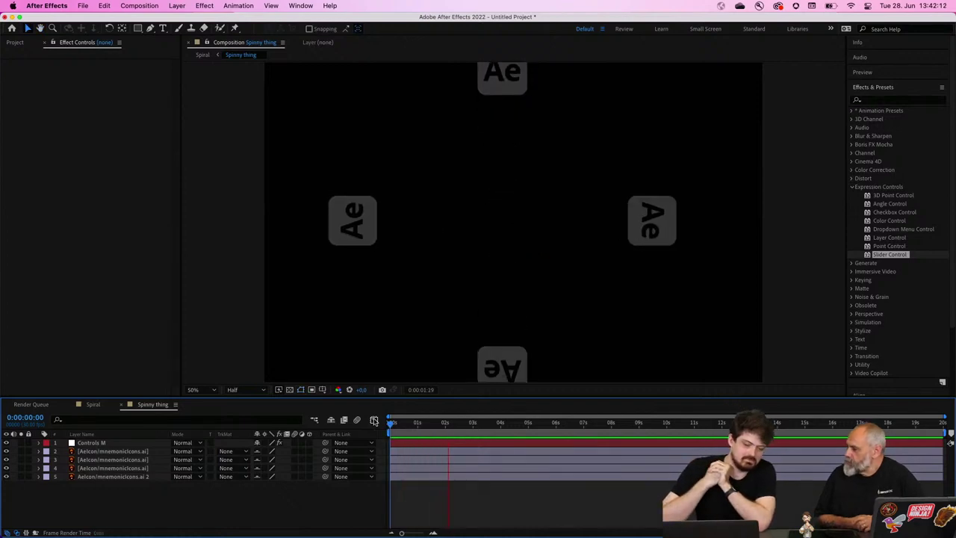
pyautogui.press('space')
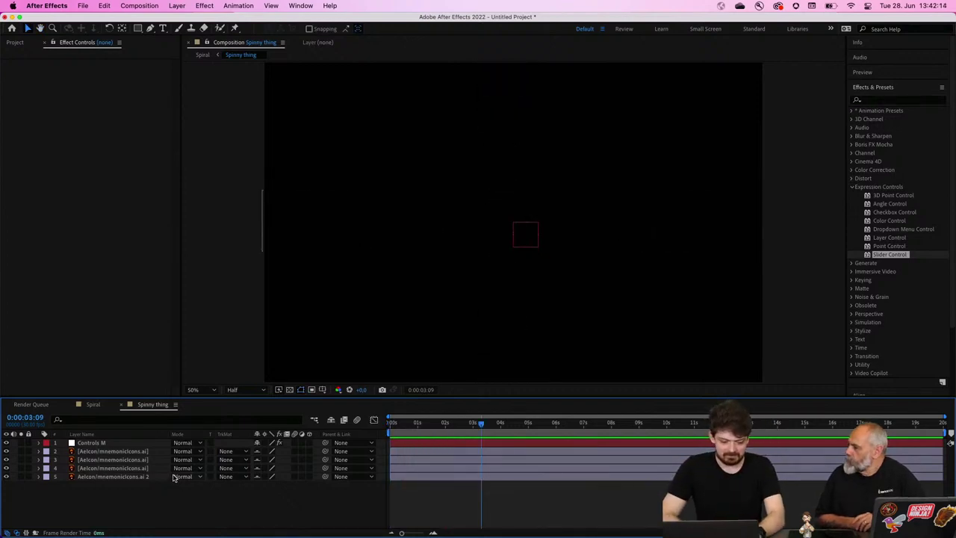
# Step: Reveal the keyframes of the bottom Ae icon layer and move its final Anchor Point, Scale and Opacity keyframes to about 1.3 seconds
pyautogui.click(146, 477)
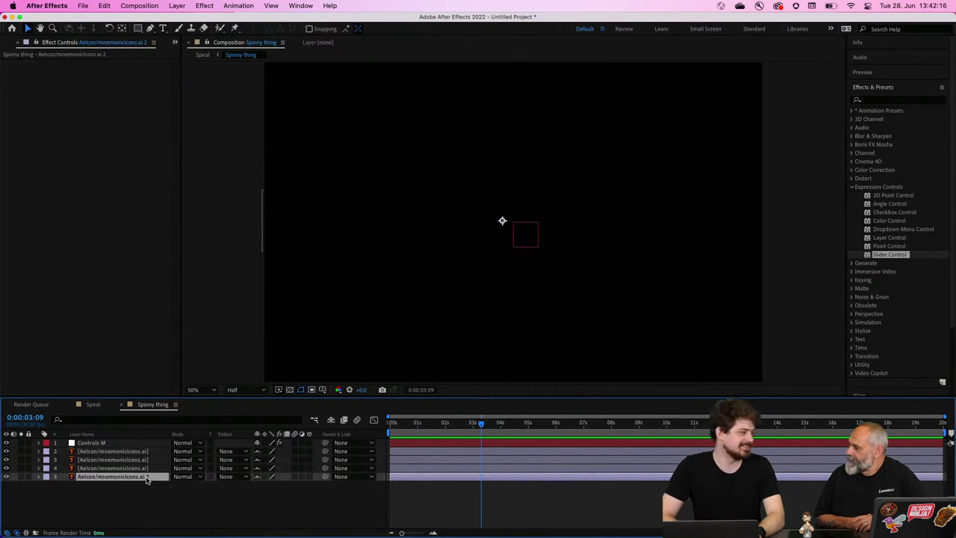
pyautogui.press('u')
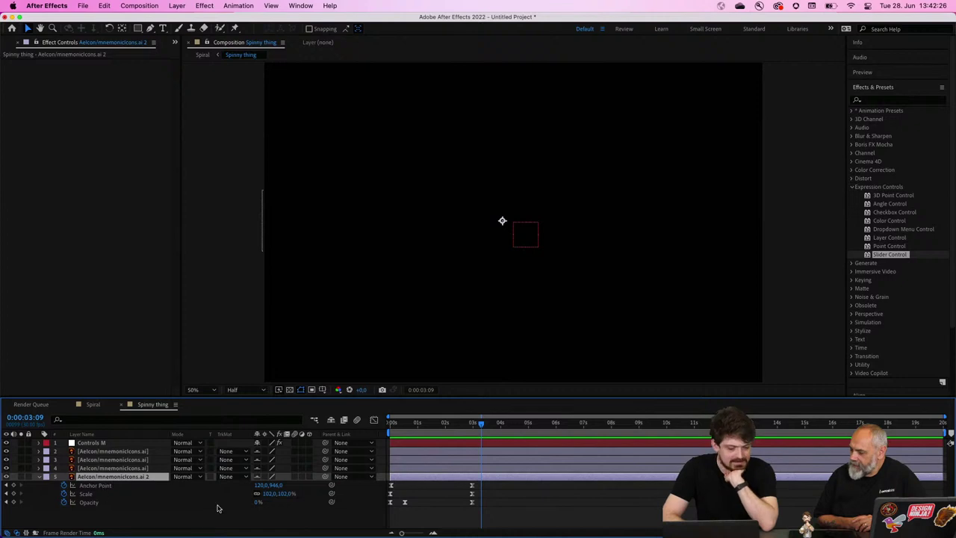
pyautogui.moveTo(502, 510)
pyautogui.mouseDown()
pyautogui.moveTo(446, 486)
pyautogui.moveTo(485, 514)
pyautogui.moveTo(426, 506)
pyautogui.mouseUp()
pyautogui.click(472, 489)
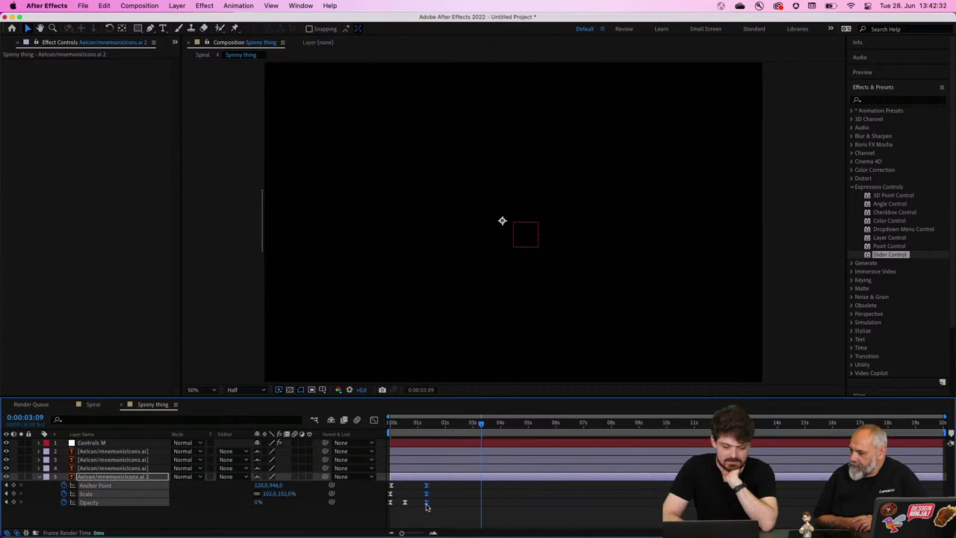
# Step: Move the final keyframes of the bottom Ae icon layer out to about 10 seconds and preview the slower burst
pyautogui.click(411, 422)
pyautogui.press('space')
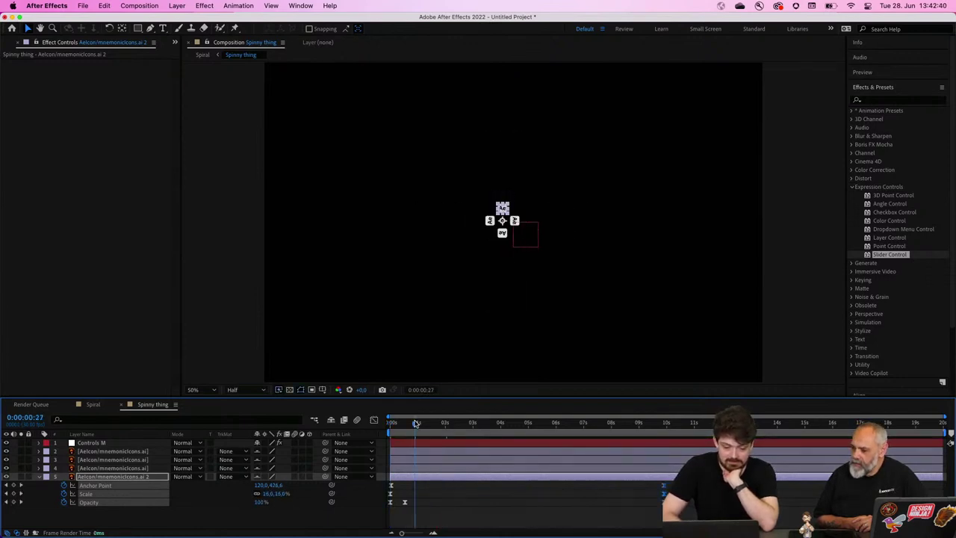
pyautogui.press('space')
pyautogui.press('space')
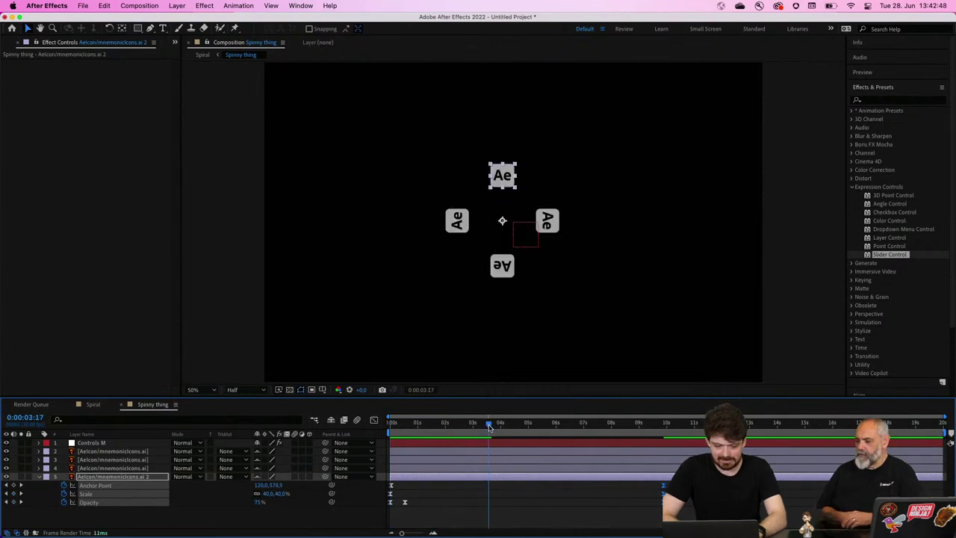
pyautogui.moveTo(489, 425)
pyautogui.mouseDown()
pyautogui.moveTo(516, 426)
pyautogui.moveTo(396, 423)
pyautogui.moveTo(606, 422)
pyautogui.moveTo(478, 422)
pyautogui.moveTo(520, 422)
pyautogui.mouseUp()
# Step: Set the icon layer's final Anchor Point, Scale and Opacity keyframes at about 4.4 seconds and view frame 0:00:02:12 in the Spiral composition
pyautogui.click(639, 503)
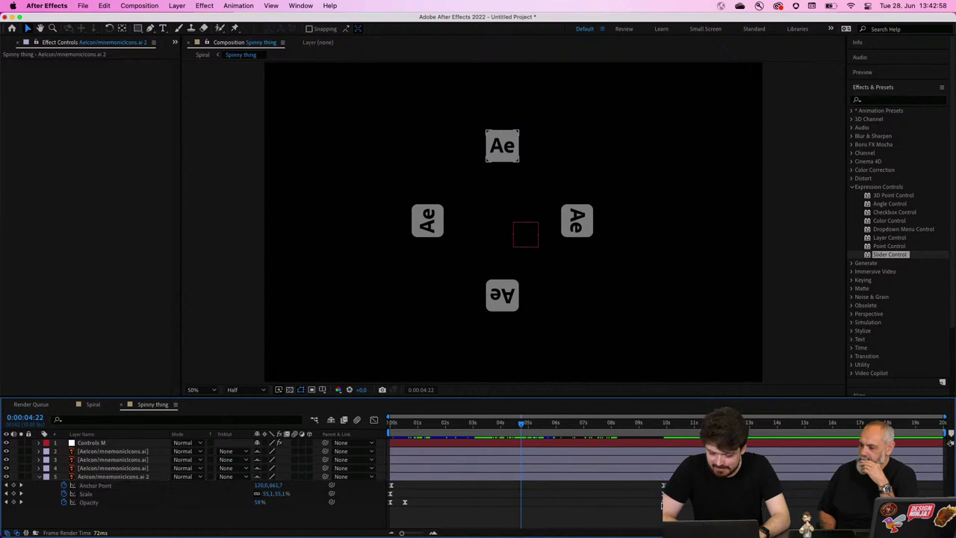
pyautogui.moveTo(639, 514); pyautogui.dragTo(511, 485)
pyautogui.click(455, 424)
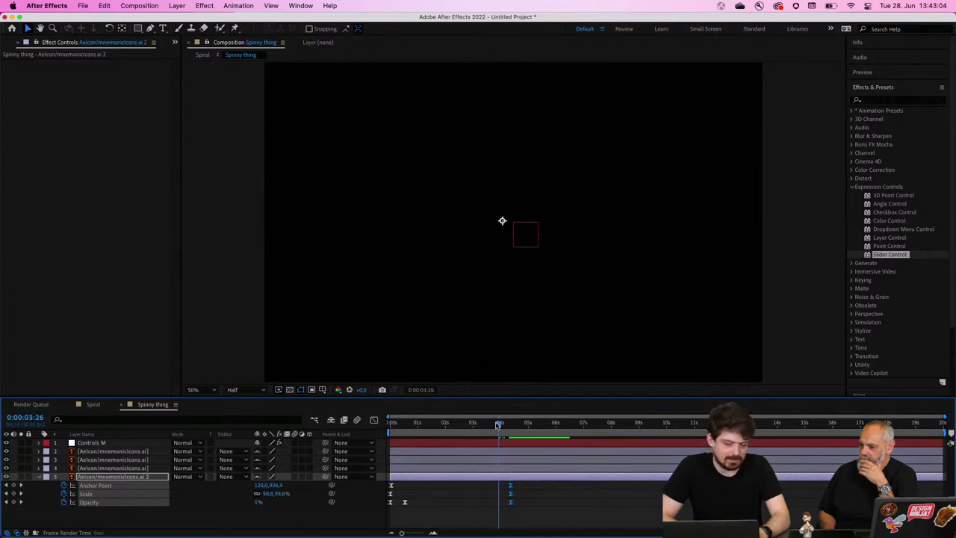
pyautogui.moveTo(454, 424)
pyautogui.mouseDown()
pyautogui.moveTo(394, 424)
pyautogui.moveTo(456, 426)
pyautogui.mouseUp()
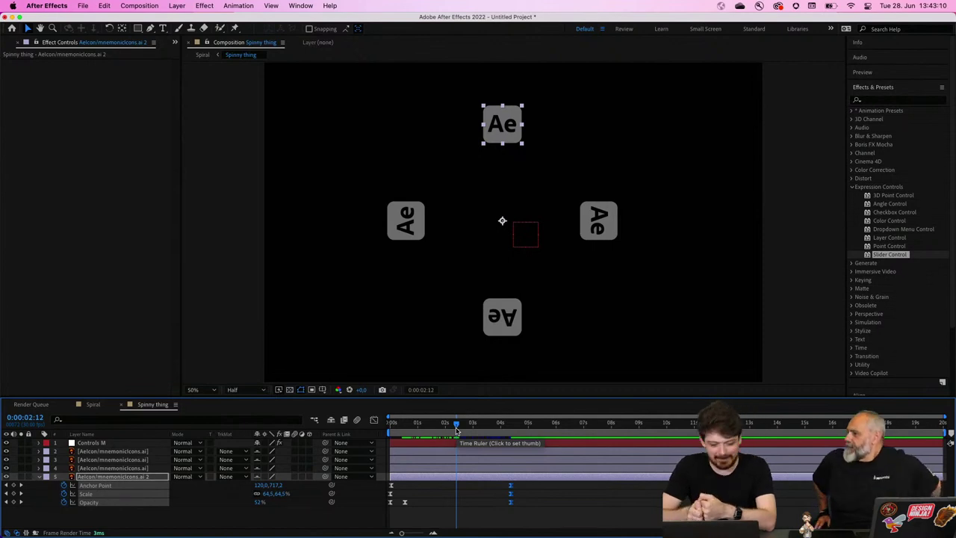
pyautogui.click(91, 404)
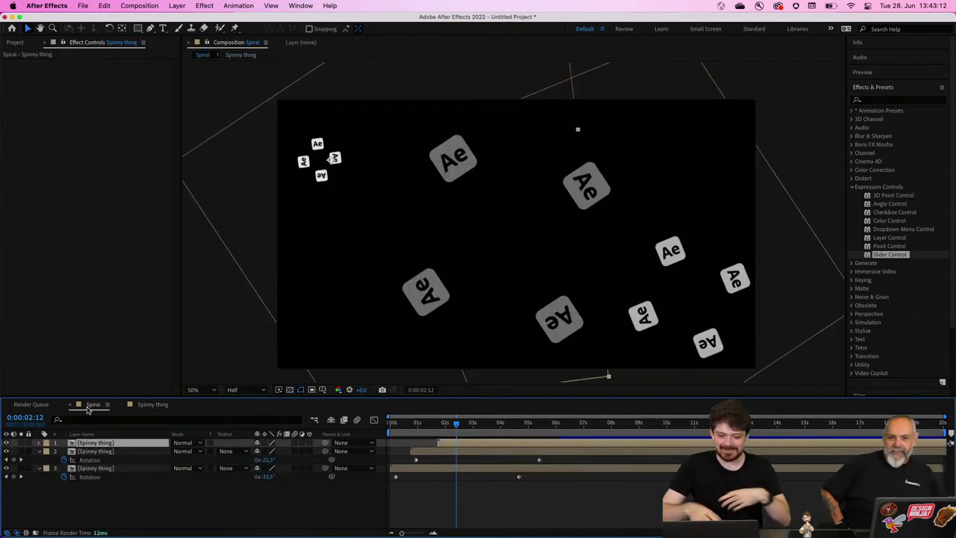
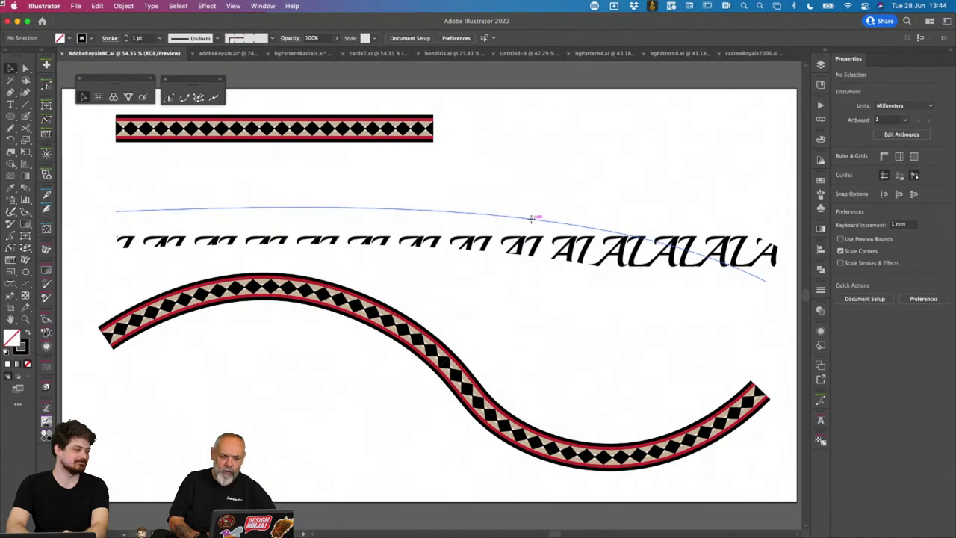
# Step: In Adobe Illustrator, select the curved path stroked with the AL pattern and place that swatch's artwork beside the diamond border
pyautogui.click(533, 222)
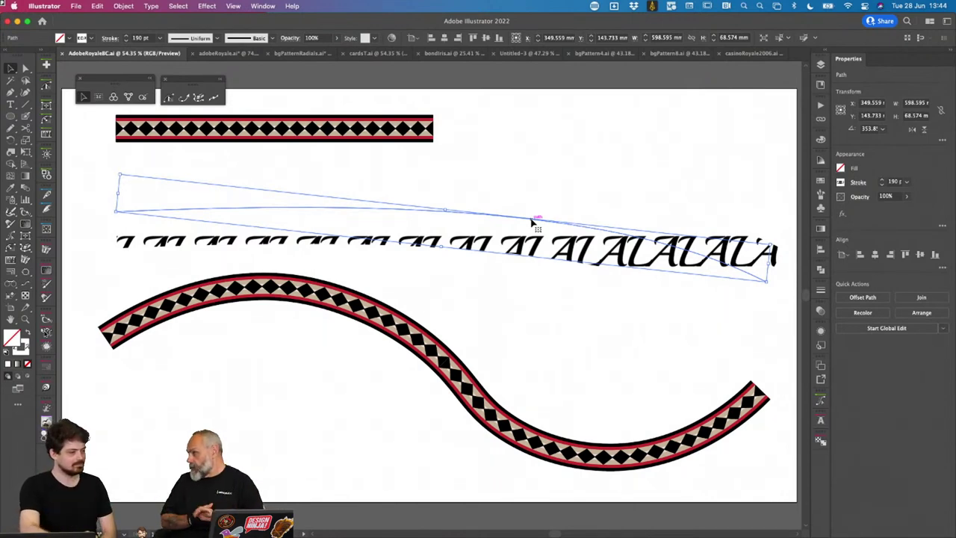
pyautogui.click(820, 182)
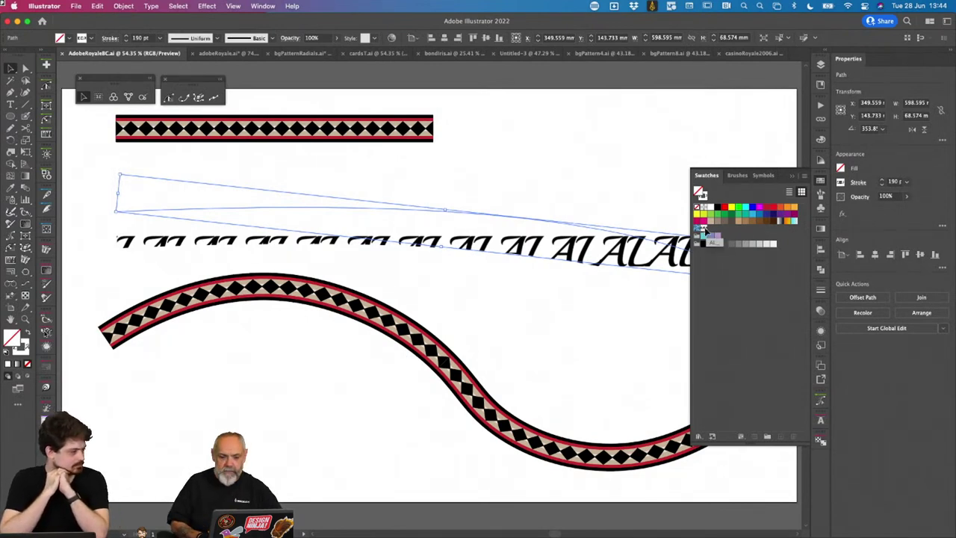
pyautogui.moveTo(702, 228); pyautogui.dragTo(535, 150)
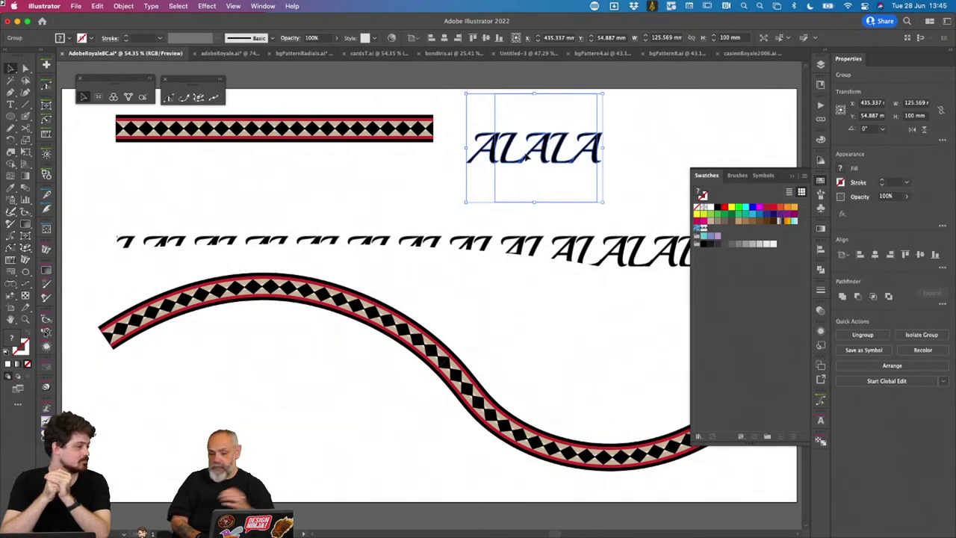
# Step: Draw a rectangle about 71 mm by 323 mm beside the ALALA artwork, fill it with the AL pattern, and delete it
pyautogui.click(617, 142)
pyautogui.press('m')
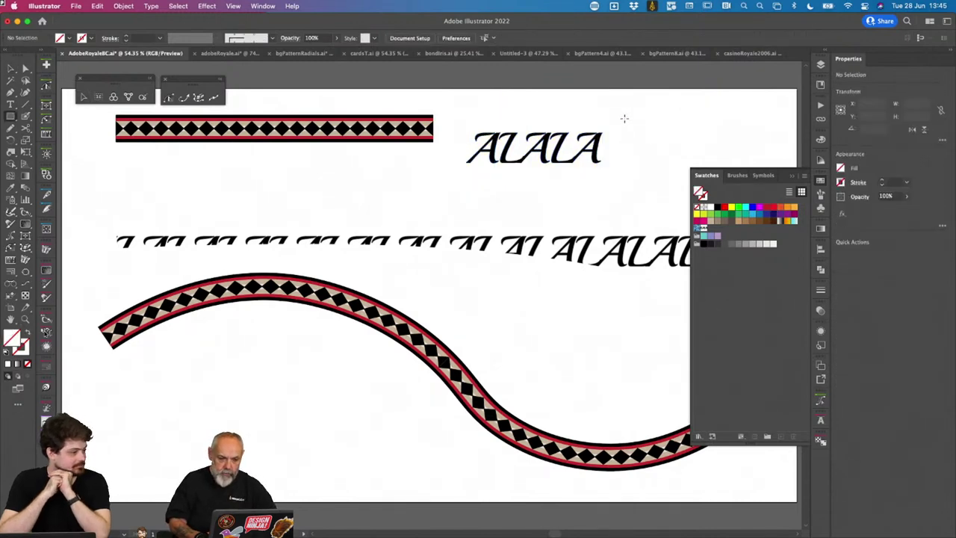
pyautogui.moveTo(625, 113); pyautogui.dragTo(701, 463)
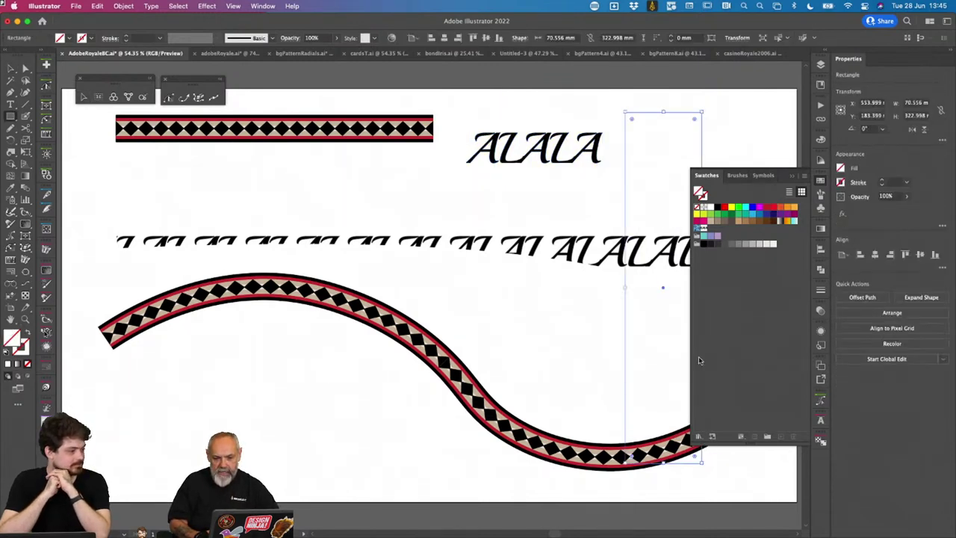
pyautogui.click(702, 230)
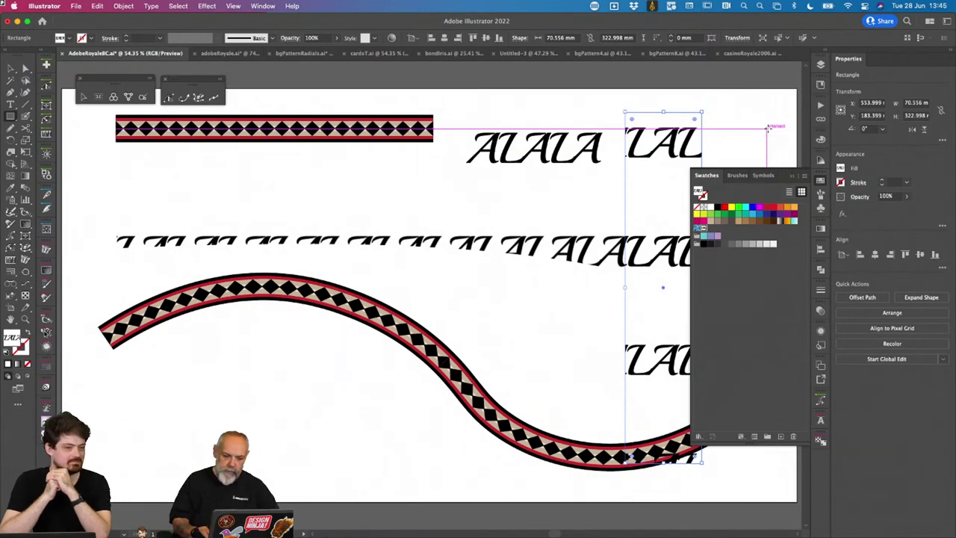
pyautogui.press('Delete')
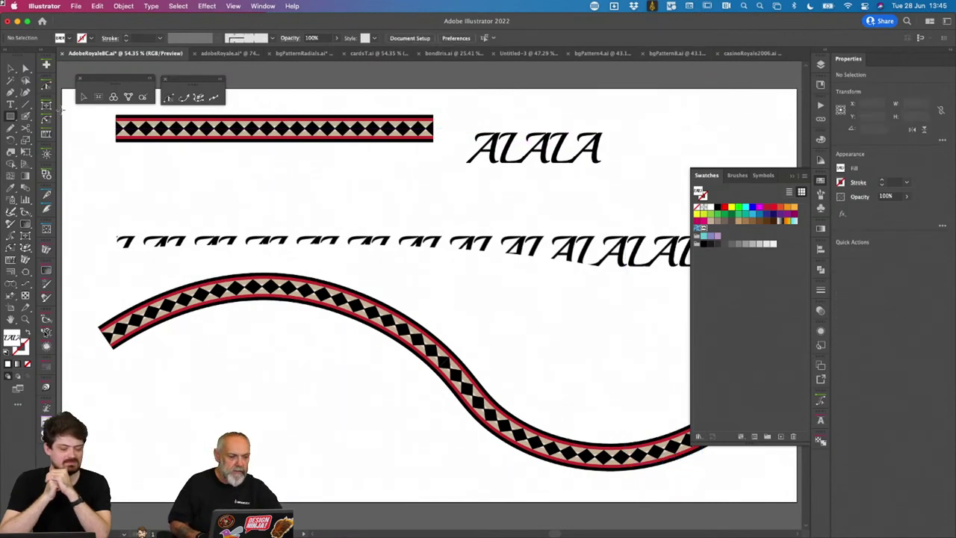
# Step: Select the ALALA pattern artwork, ungroup it, and close the swatch library
pyautogui.click(11, 72)
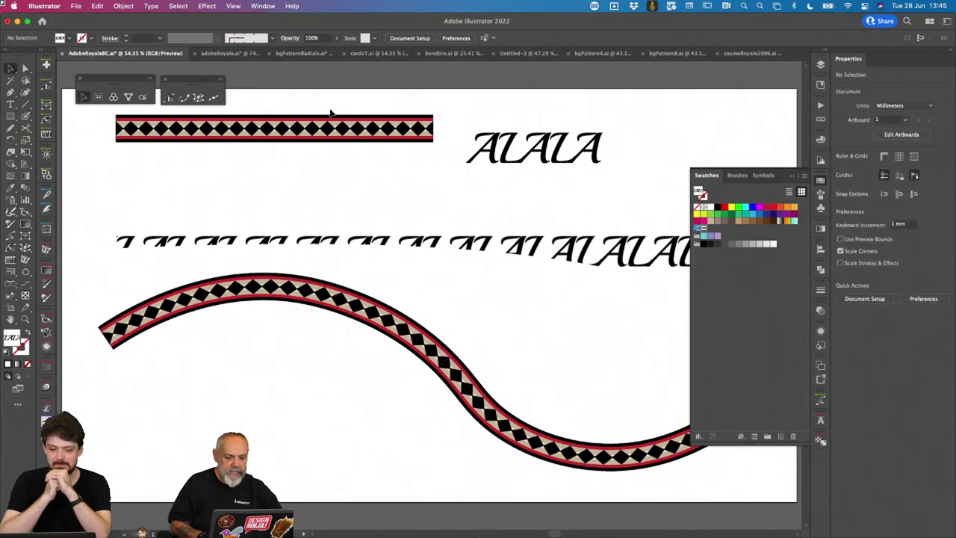
pyautogui.click(511, 141)
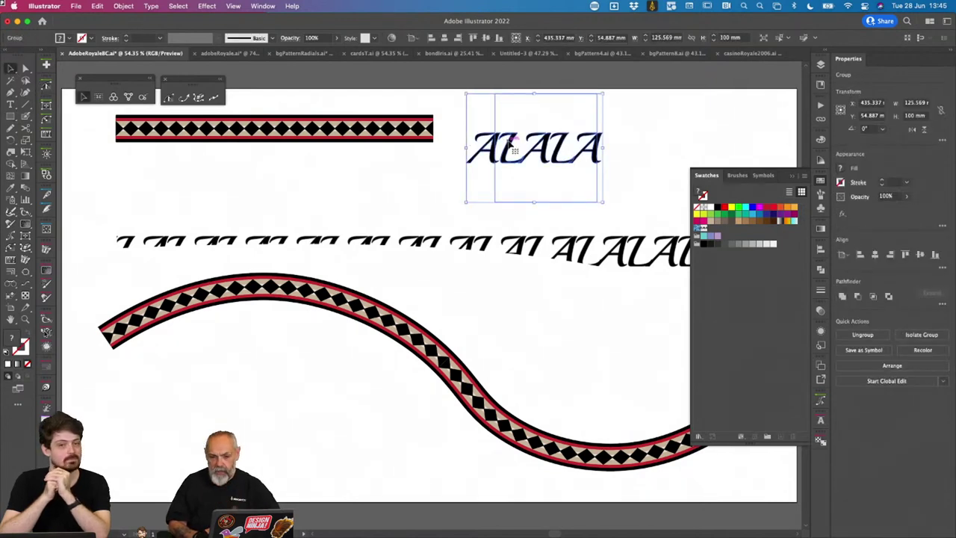
pyautogui.click(514, 150)
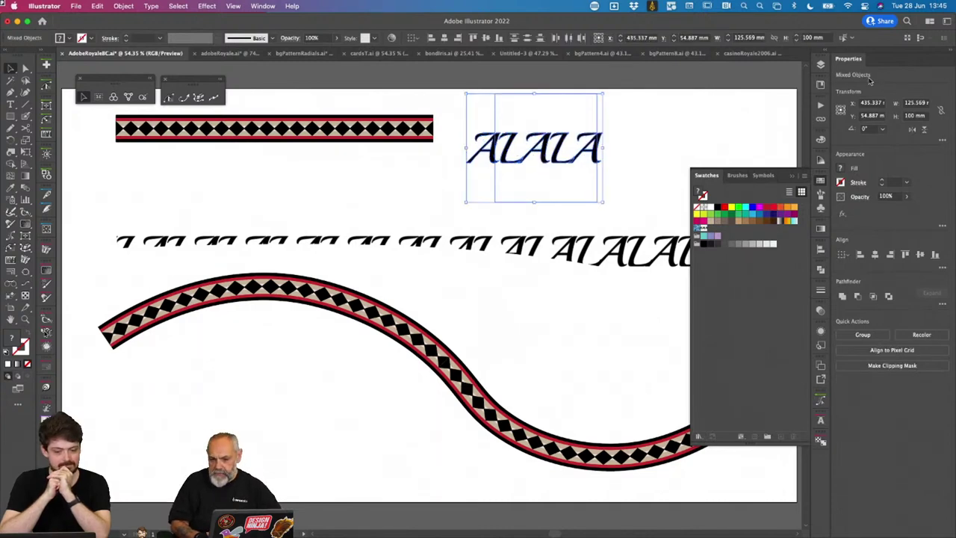
pyautogui.click(820, 181)
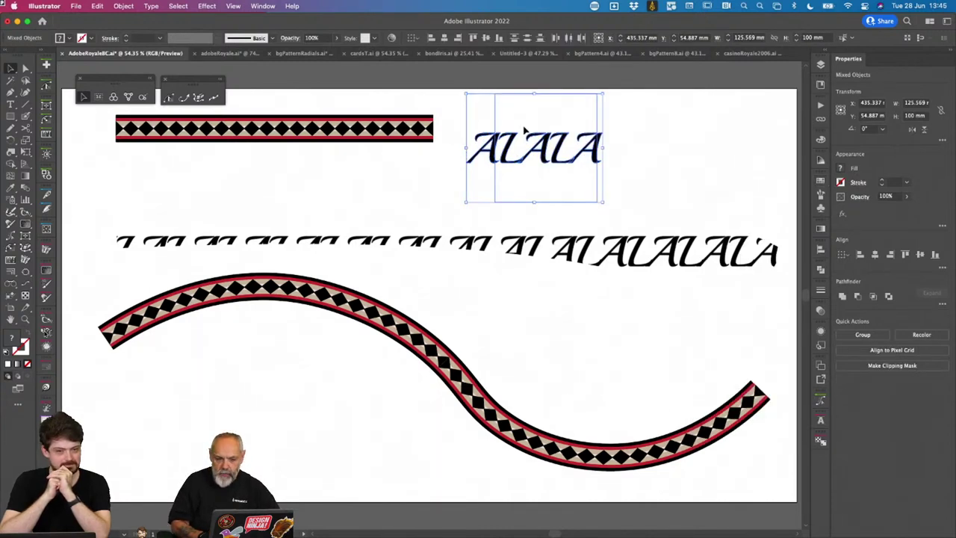
# Step: Inspect the ungrouped pattern artwork by selecting its unfilled bounding rectangle and each of the AL, AL and A letter groups
pyautogui.scroll(3, 537, 120)
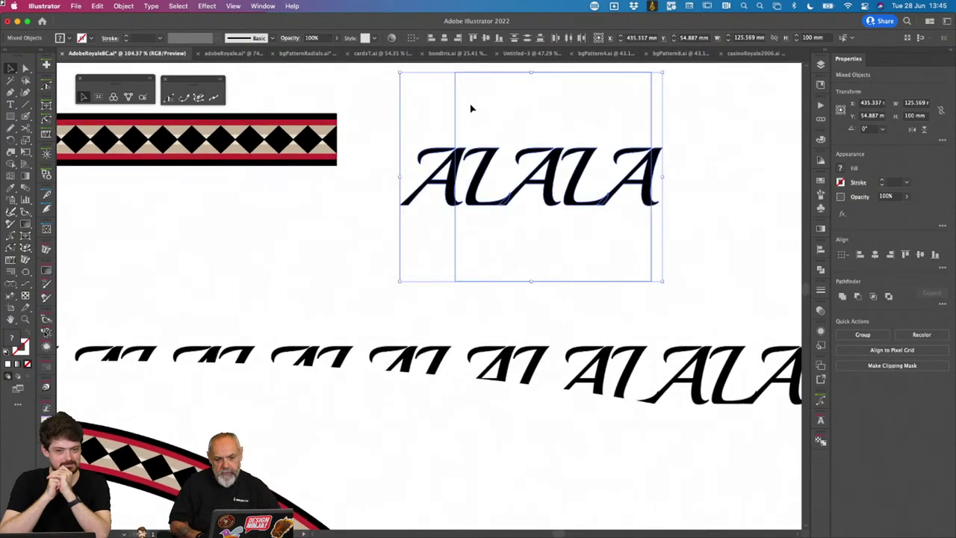
pyautogui.click(682, 124)
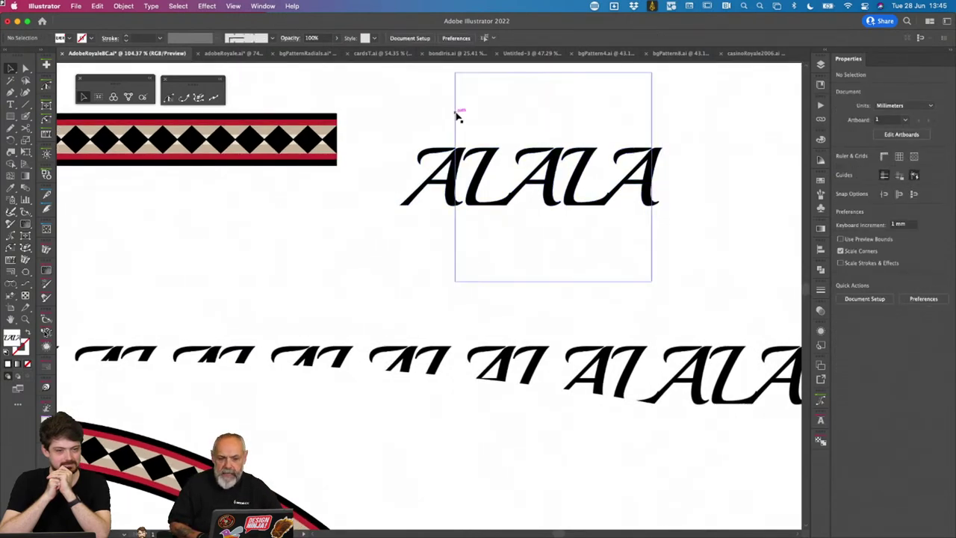
pyautogui.click(458, 113)
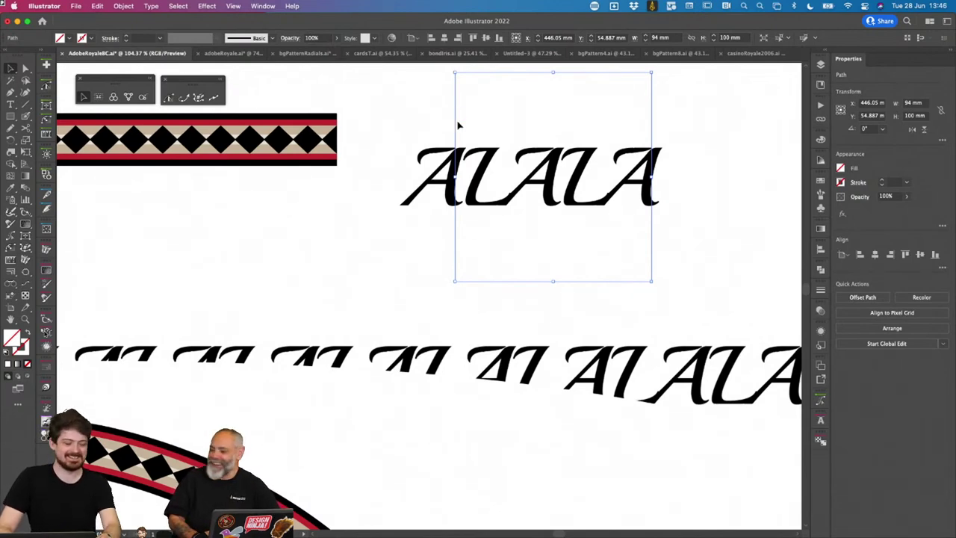
pyautogui.click(447, 170)
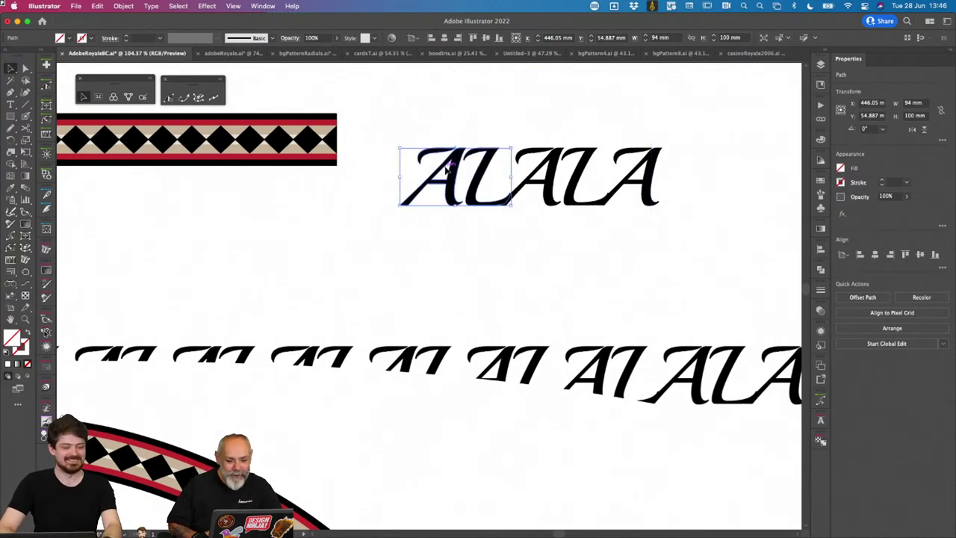
pyautogui.click(542, 166)
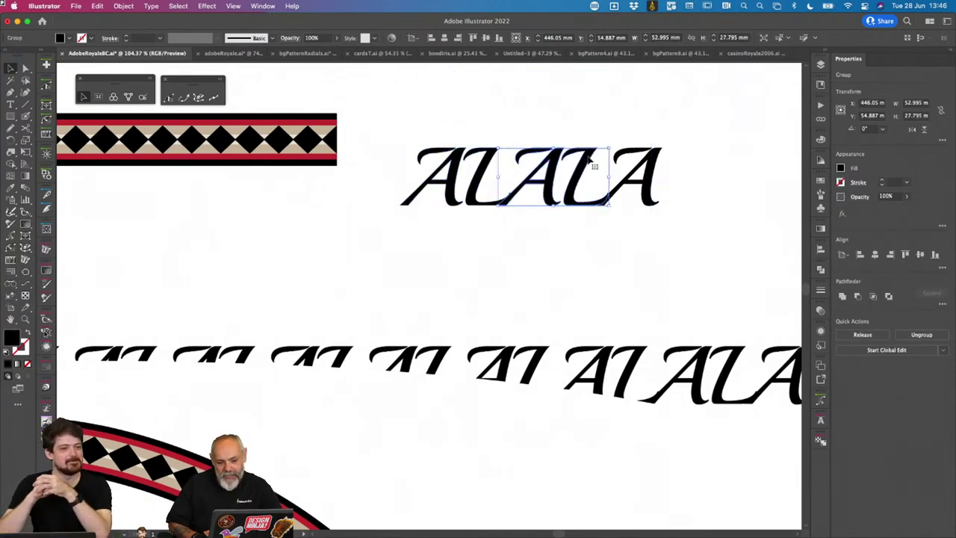
pyautogui.click(635, 166)
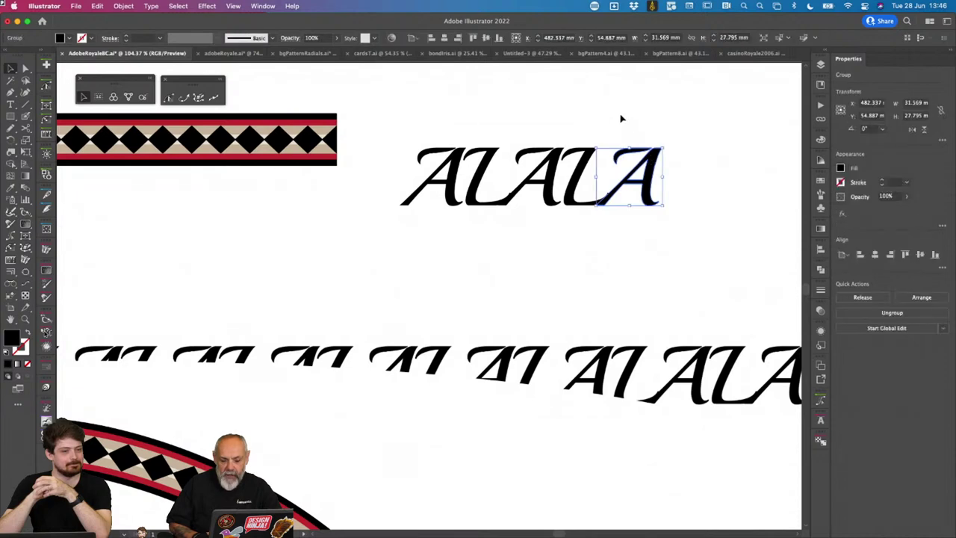
# Step: Select the ungrouped AL lettering with its bounding rectangle and remove the first A's parts outside the rectangle's left edge with Shape Builder
pyautogui.click(603, 117)
pyautogui.moveTo(430, 103); pyautogui.dragTo(646, 253)
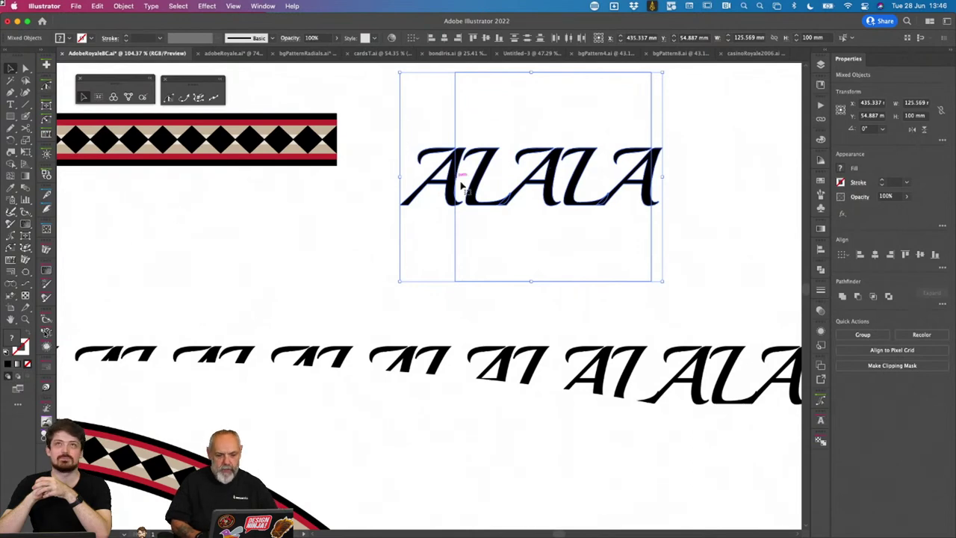
pyautogui.scroll(6, 449, 142)
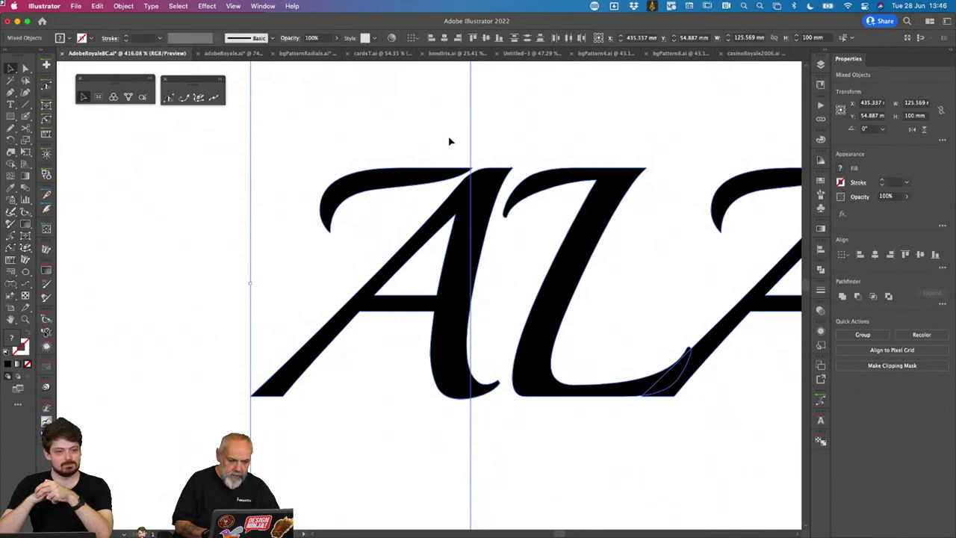
pyautogui.hotkey('shift', 'm')
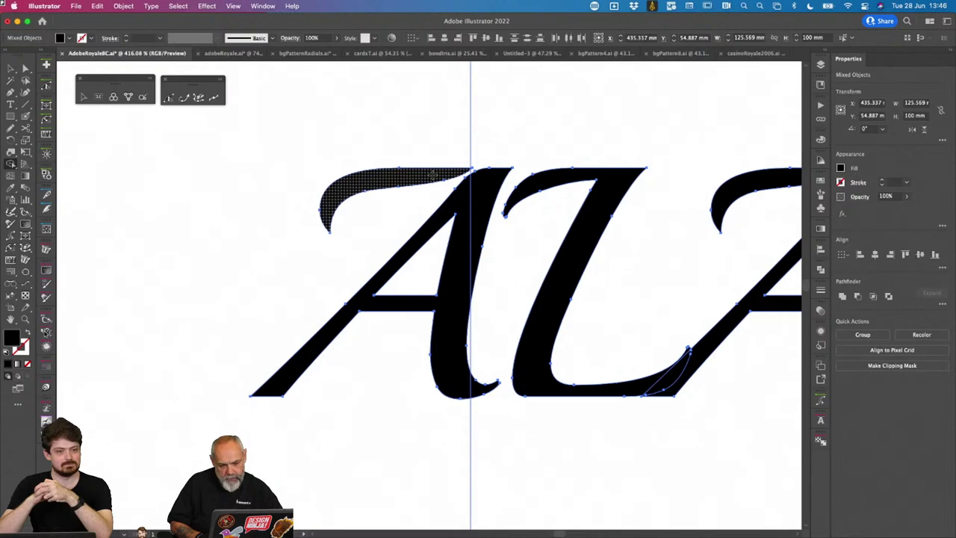
pyautogui.keyDown('alt'); pyautogui.click(432, 173); pyautogui.keyUp('alt')
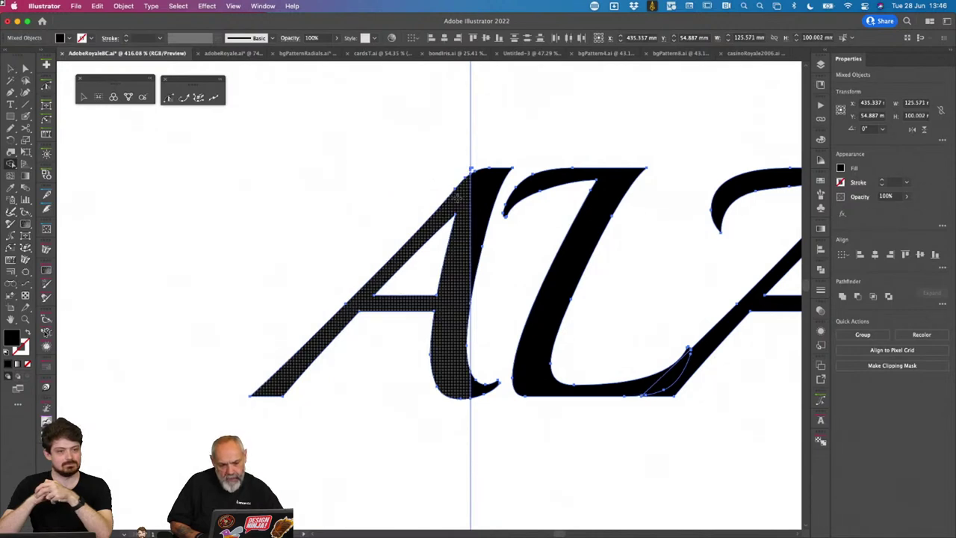
pyautogui.keyDown('alt'); pyautogui.click(458, 197); pyautogui.keyUp('alt')
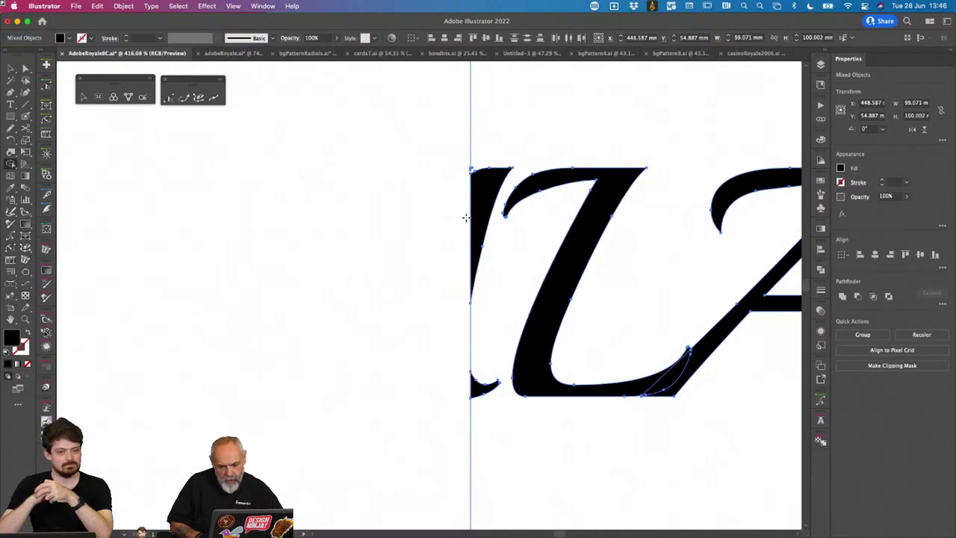
# Step: Trim away both parts of the last A that extend beyond the bounding rectangle's right edge with Shape Builder
pyautogui.hscroll(2, 461, 219)
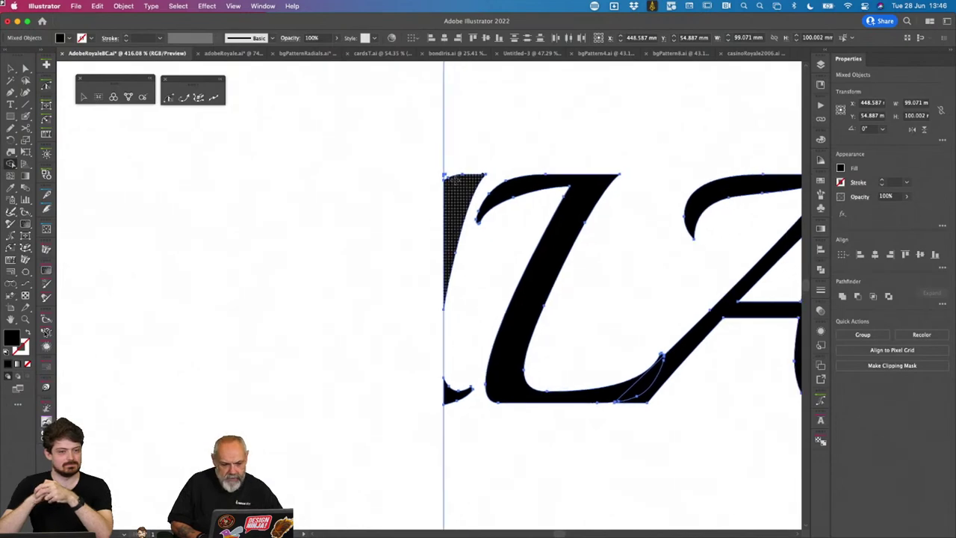
pyautogui.hscroll(10, 544, 186)
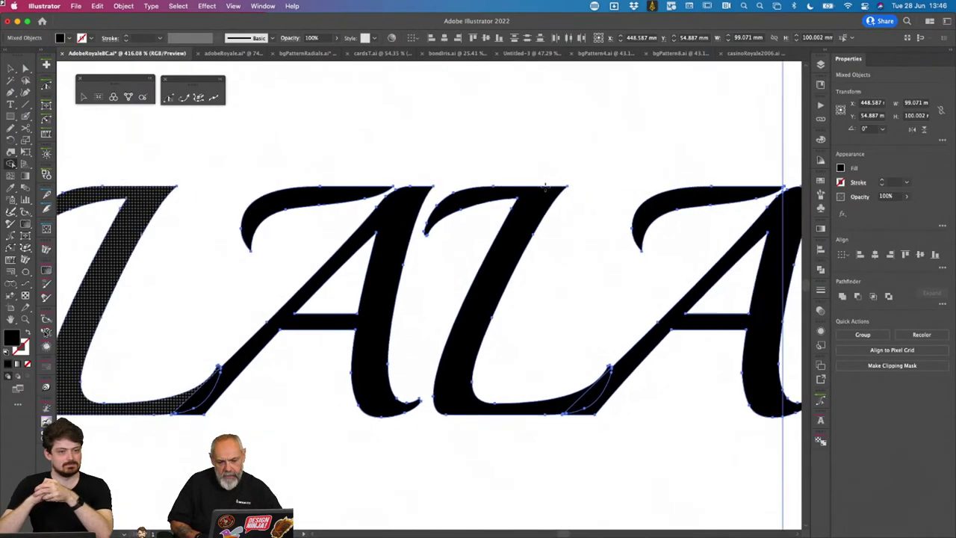
pyautogui.hscroll(2, 545, 186)
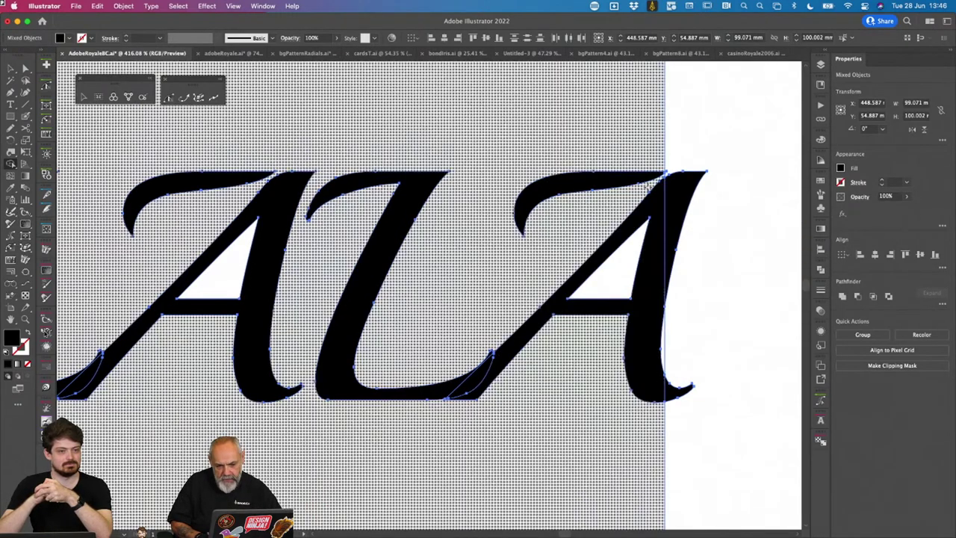
pyautogui.scroll(4, 686, 161)
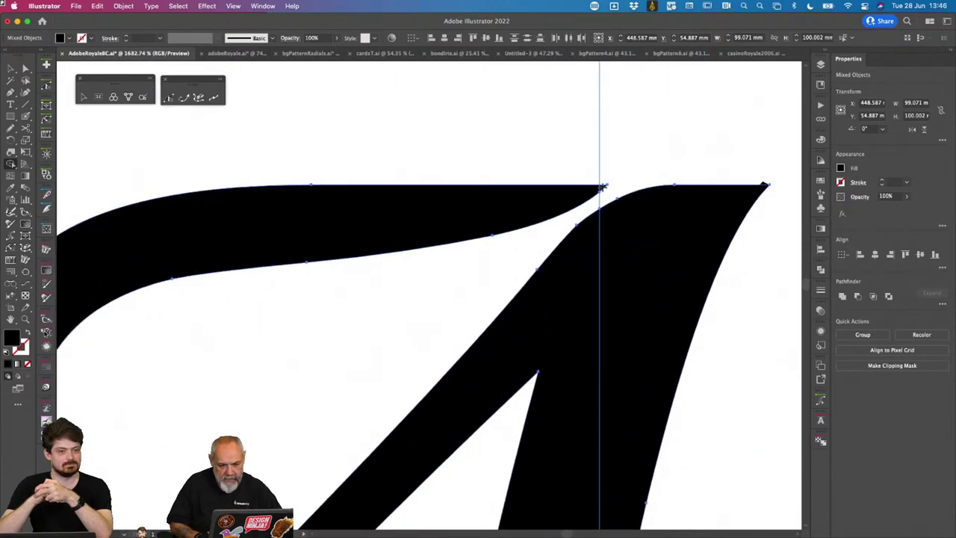
pyautogui.keyDown('alt'); pyautogui.click(644, 222); pyautogui.keyUp('alt')
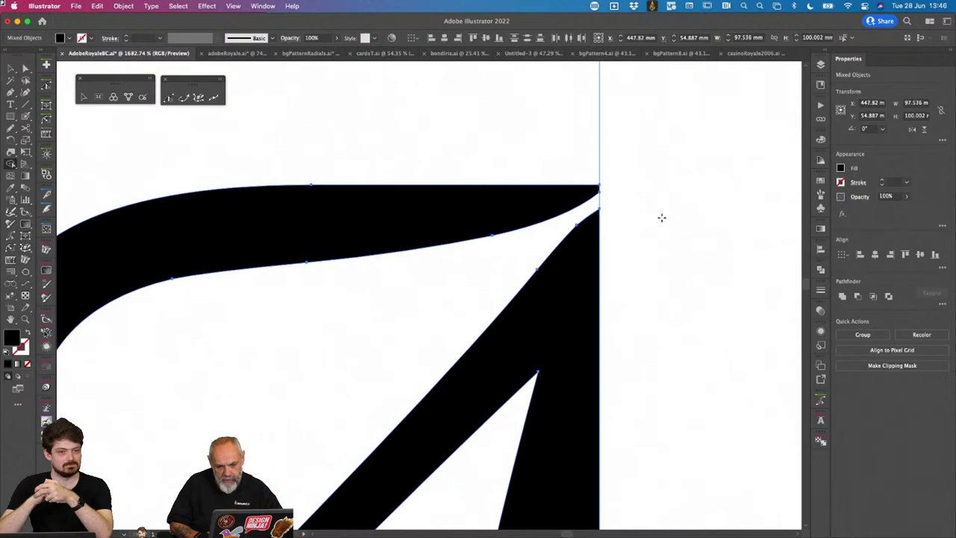
pyautogui.scroll(-3, 694, 214)
pyautogui.scroll(-10, 696, 213)
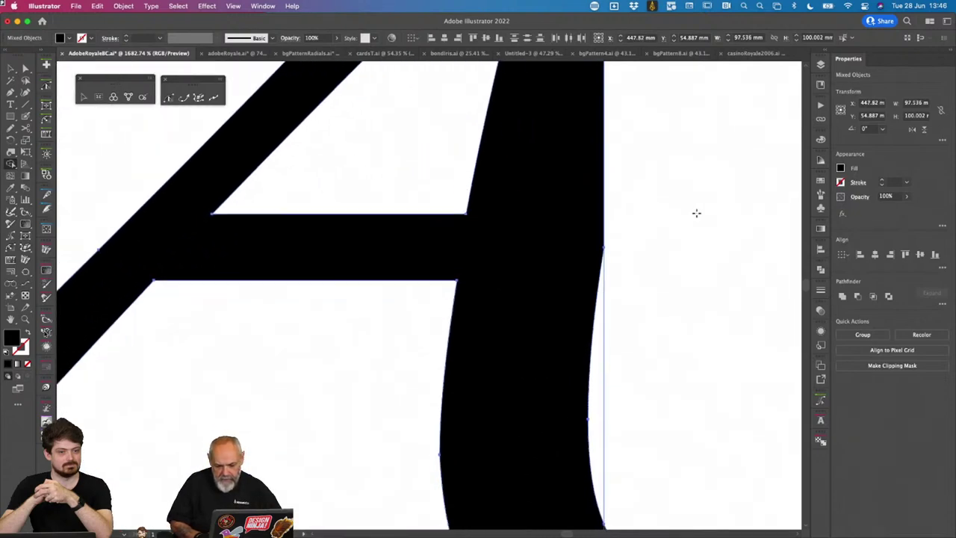
pyautogui.scroll(-3, 696, 213)
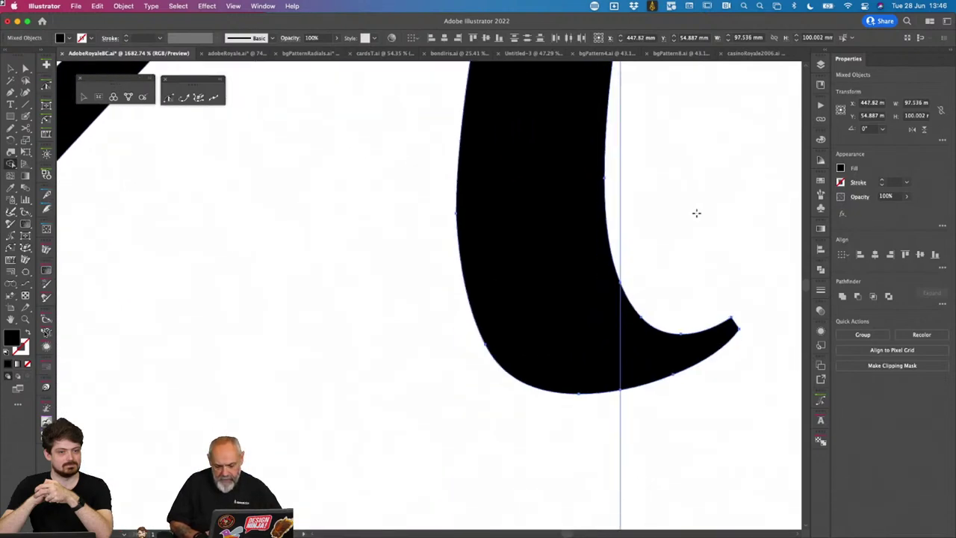
pyautogui.keyDown('alt'); pyautogui.click(675, 350); pyautogui.keyUp('alt')
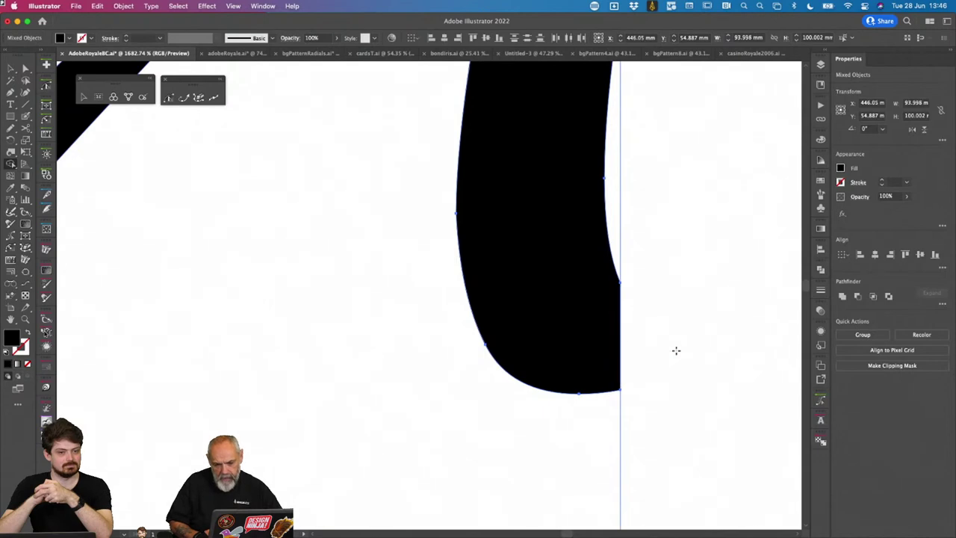
# Step: Move the unfilled bounding rectangle off the trimmed lettering and remove it from the artwork
pyautogui.scroll(-10, 675, 350)
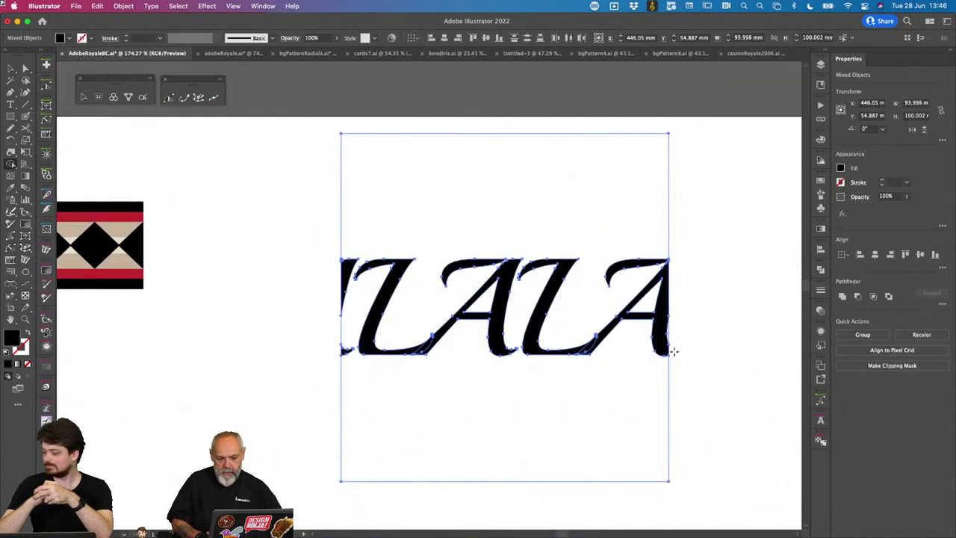
pyautogui.scroll(-2, 673, 350)
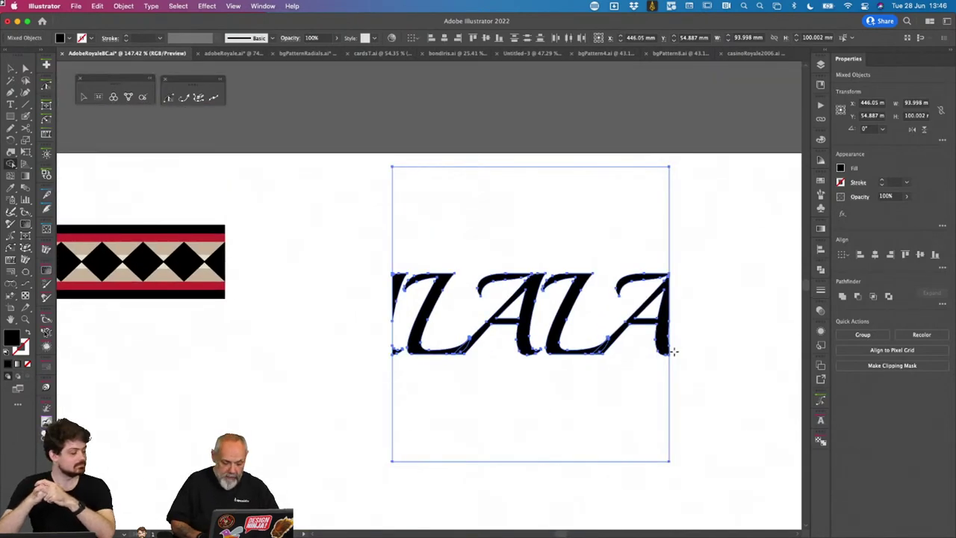
pyautogui.press('v')
pyautogui.click(731, 256)
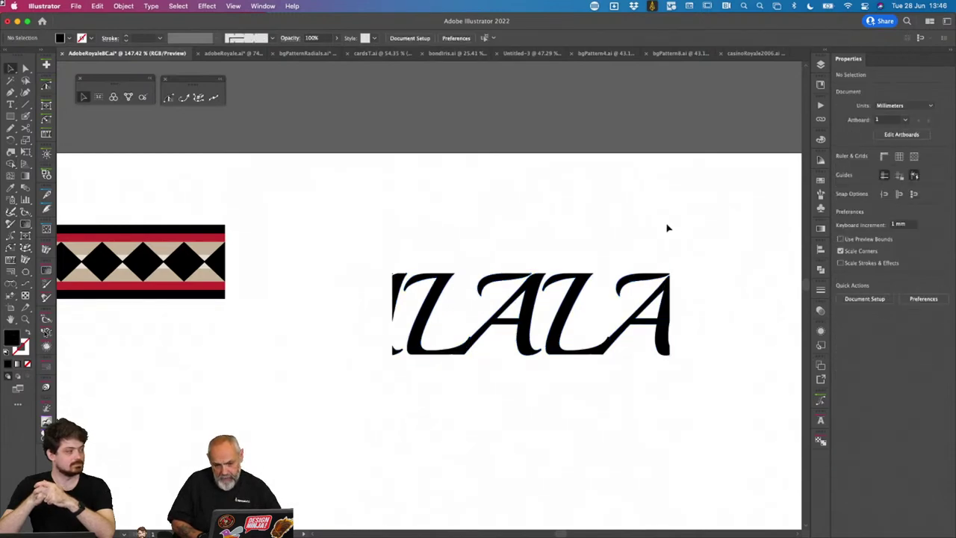
pyautogui.click(669, 224)
pyautogui.moveTo(669, 224); pyautogui.dragTo(623, 181)
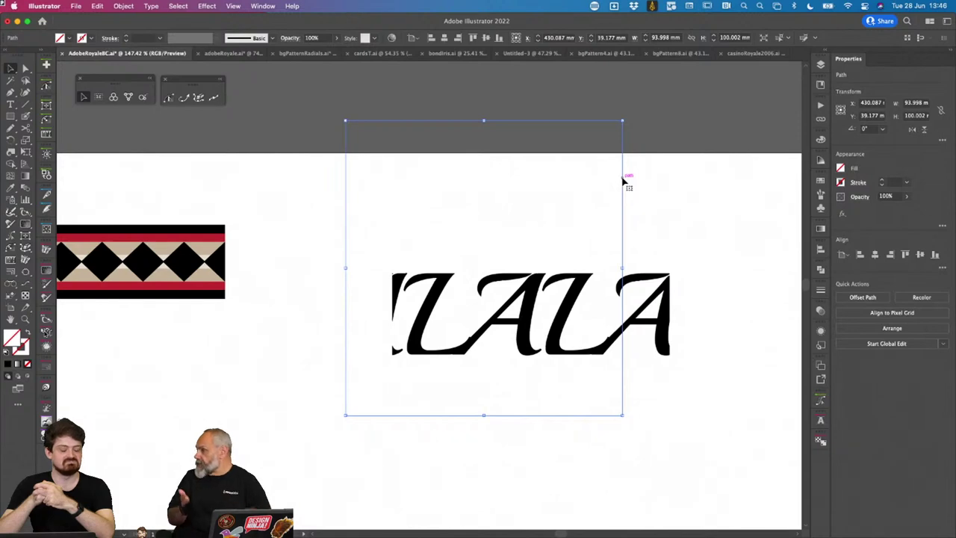
pyautogui.press('shift+super+a')
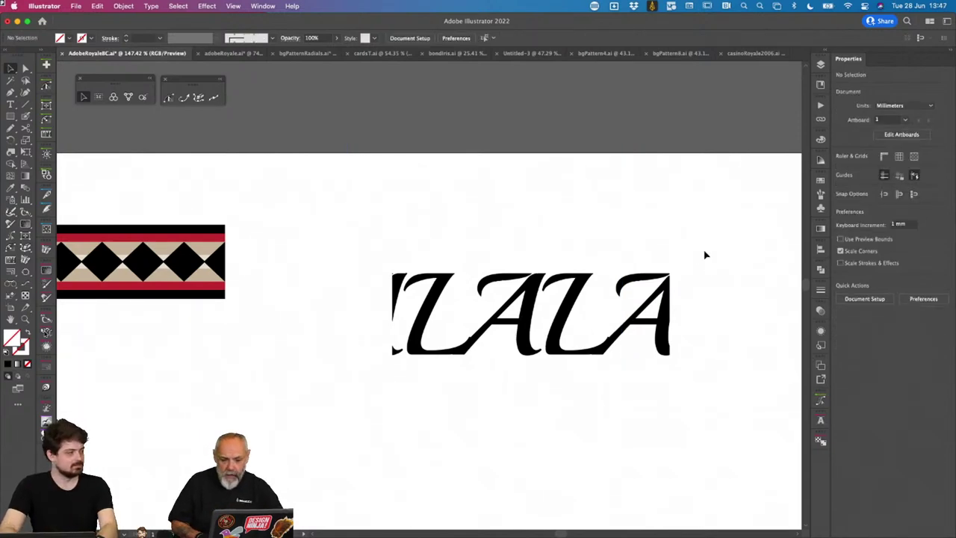
# Step: Create a pattern brush from the trimmed lettering with the default options, and delete the source lettering
pyautogui.moveTo(704, 251); pyautogui.dragTo(347, 390)
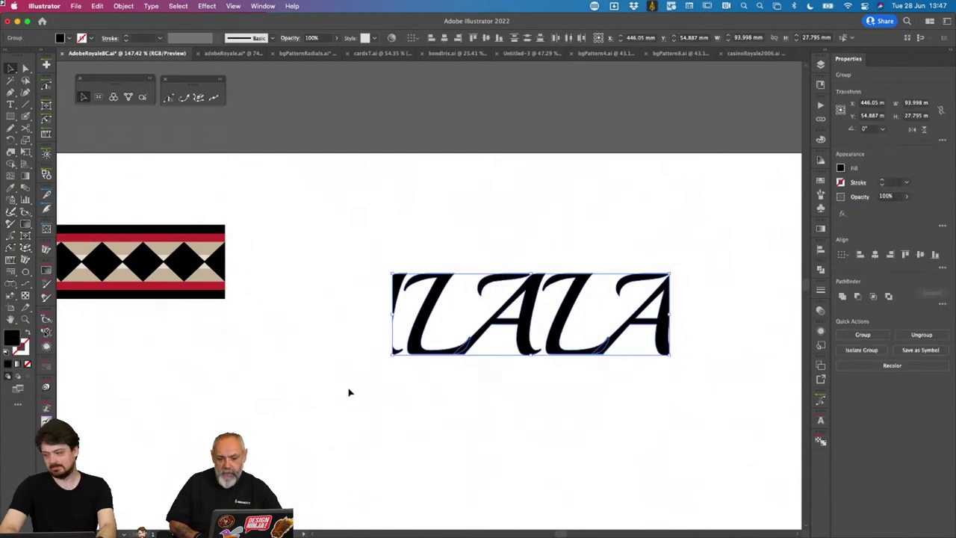
pyautogui.click(821, 194)
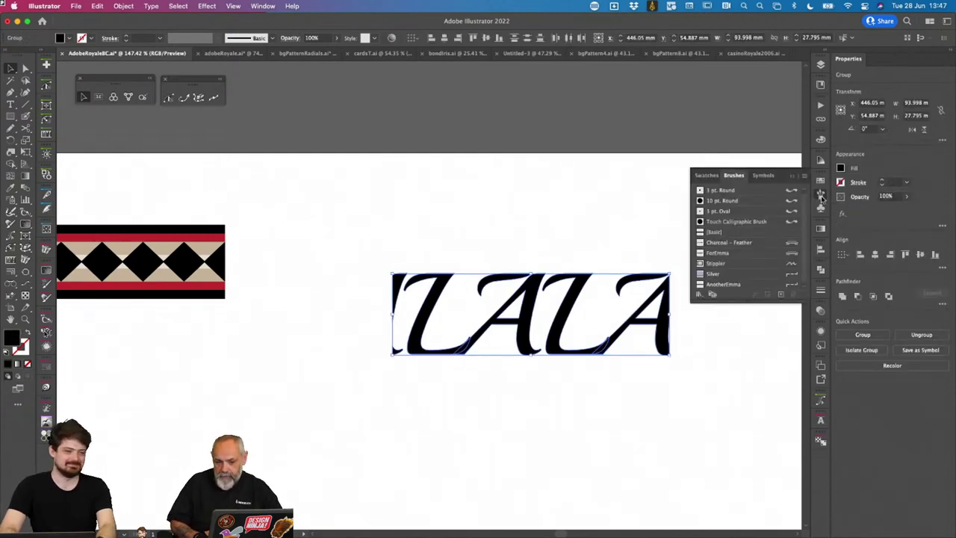
pyautogui.click(780, 294)
pyautogui.click(522, 270)
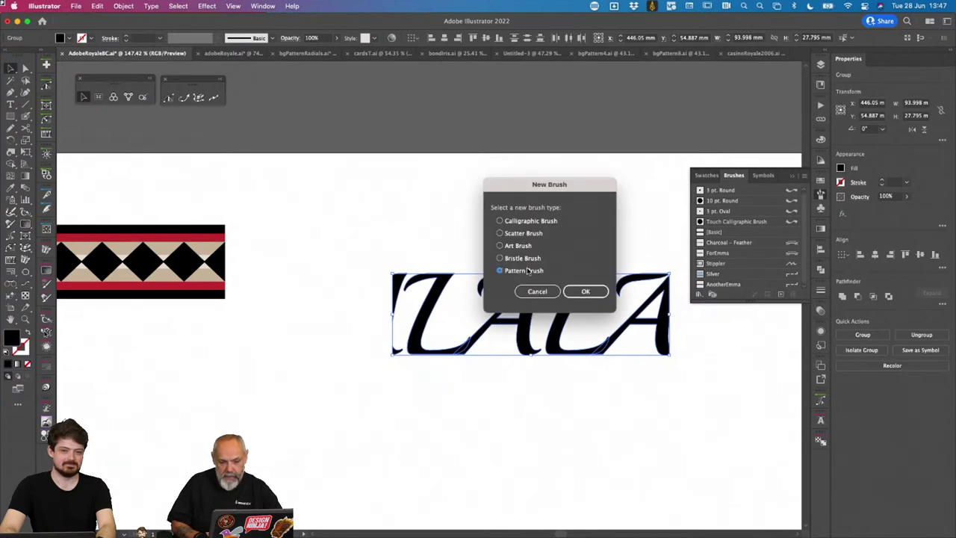
pyautogui.click(586, 291)
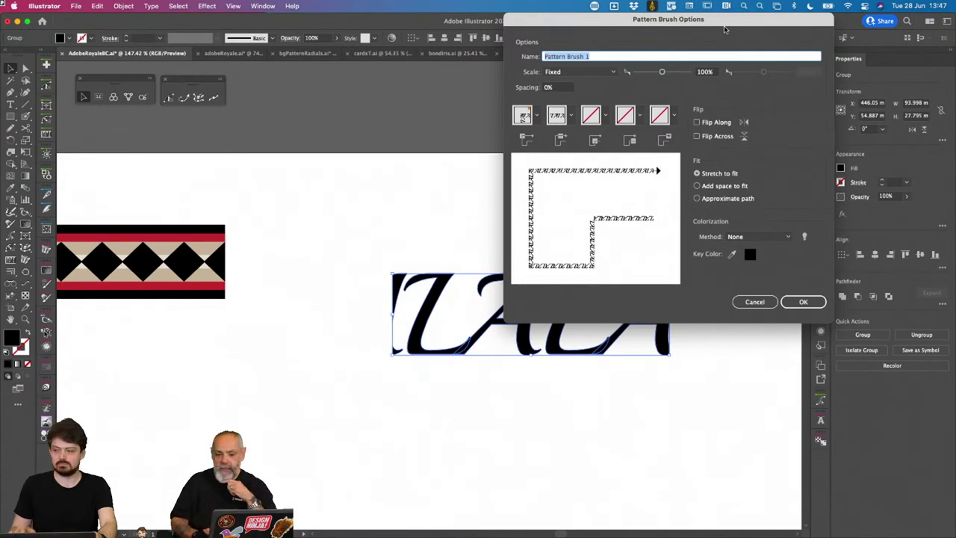
pyautogui.click(801, 302)
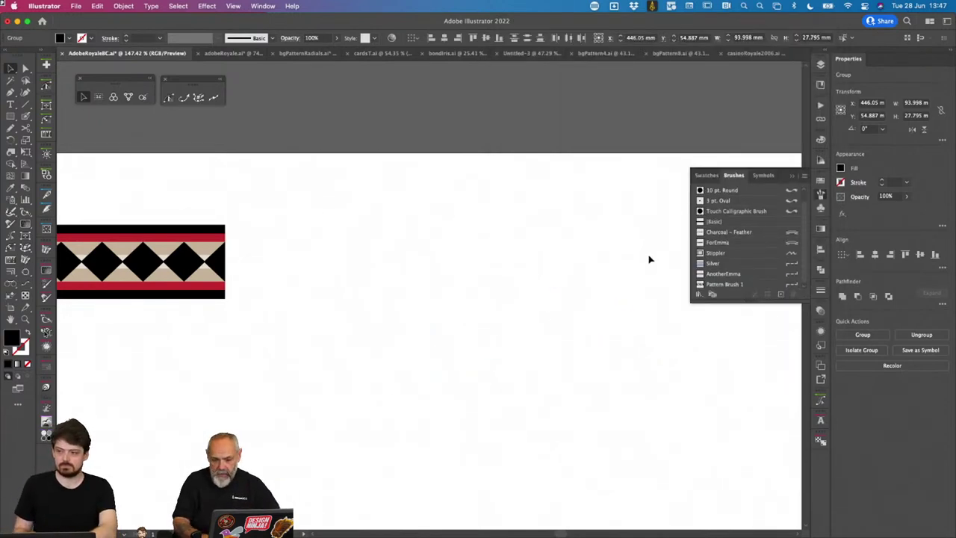
# Step: Apply Pattern Brush 1 to the curved path stroked with the AL pattern, using a 1 pt stroke, and deselect it
pyautogui.click(649, 259)
pyautogui.press('super+0')
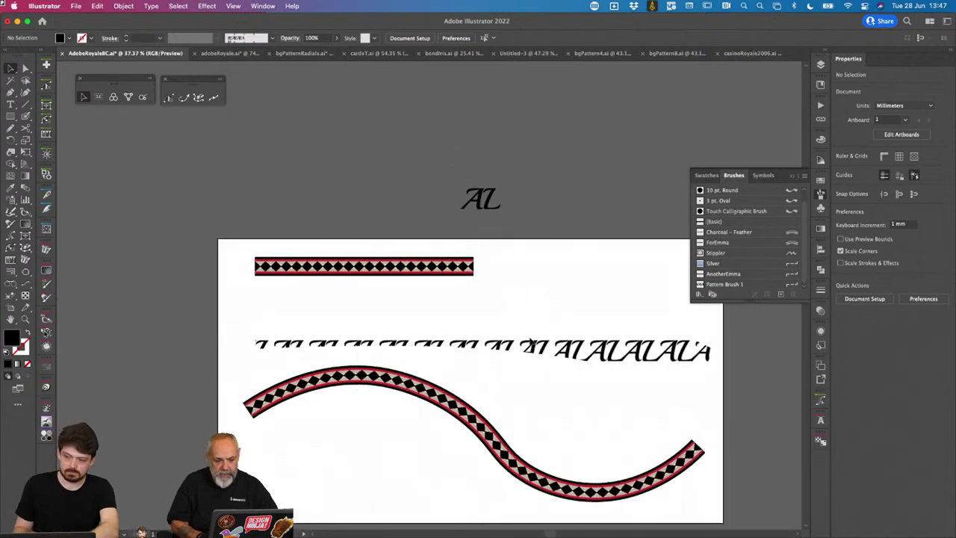
pyautogui.click(552, 364)
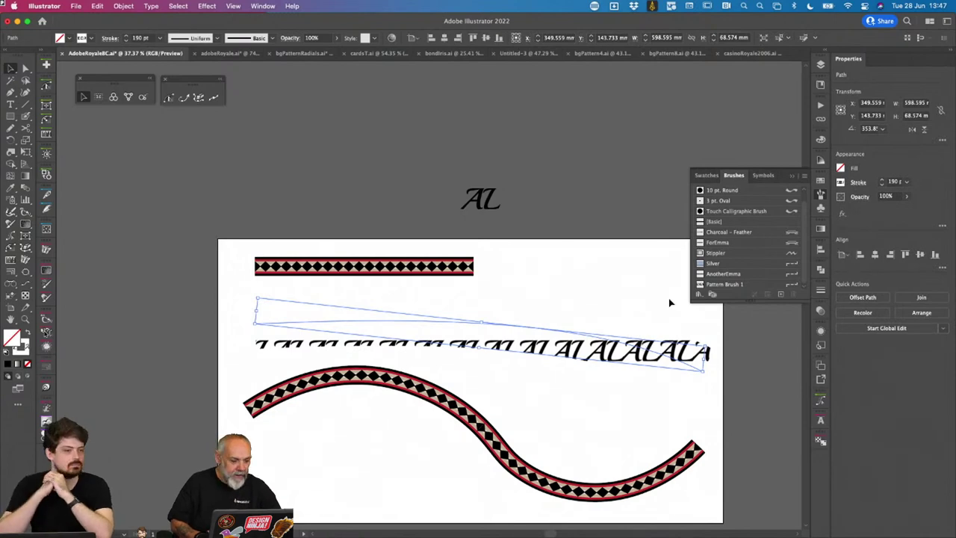
pyautogui.click(737, 284)
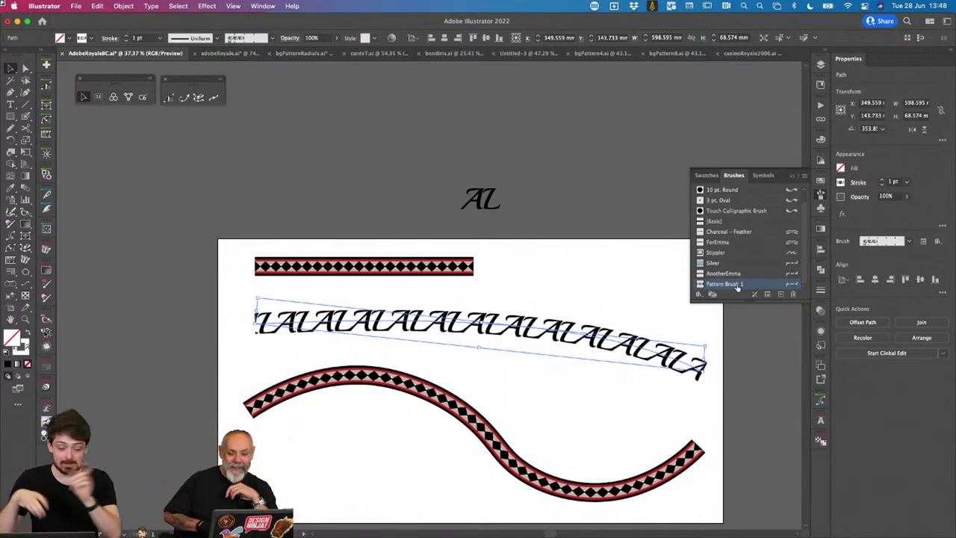
pyautogui.click(737, 285)
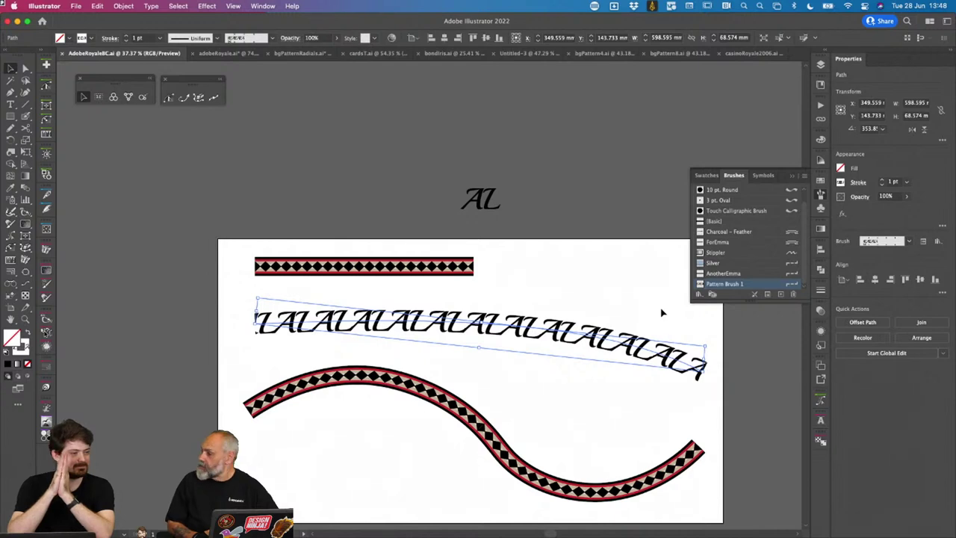
pyautogui.click(577, 287)
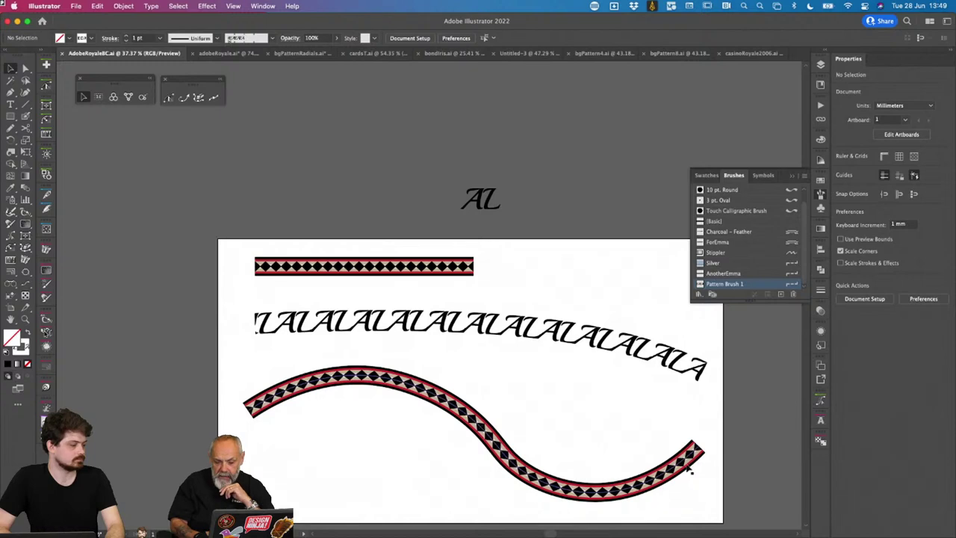
# Step: Try tapering the right end of the S-shaped diamond border to about 0.09 mm wide with the Width tool, and undo the change
pyautogui.click(689, 463)
pyautogui.scroll(5, 710, 469)
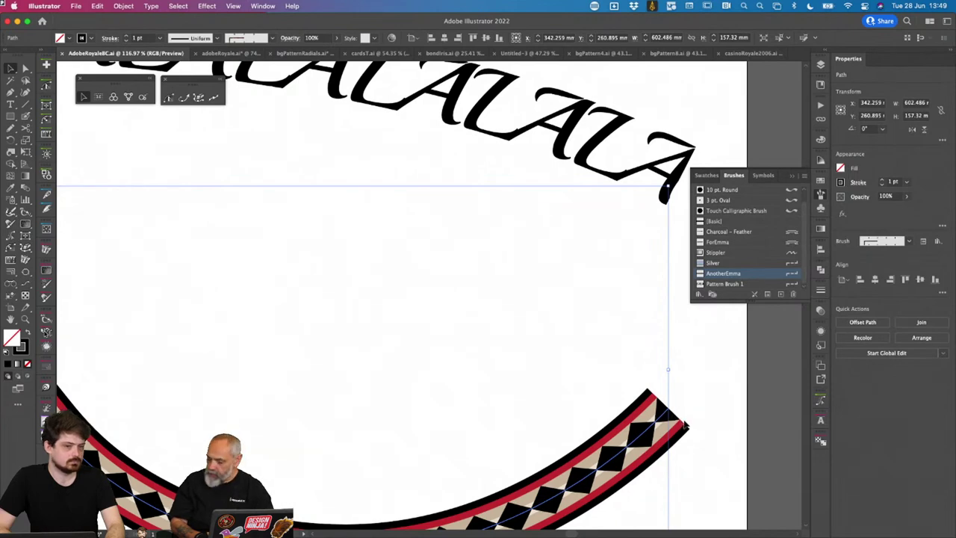
pyautogui.hotkey('shift', 'w')
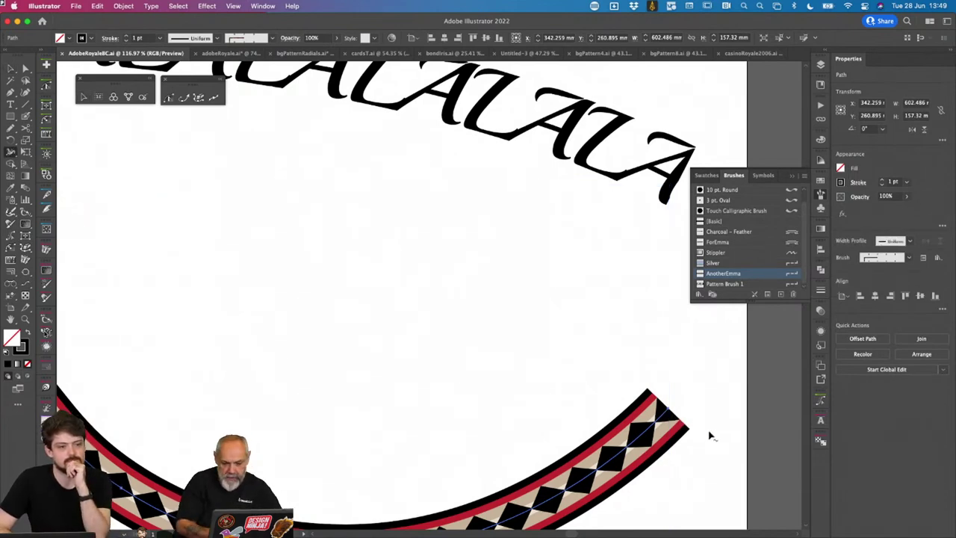
pyautogui.moveTo(694, 433); pyautogui.dragTo(673, 418)
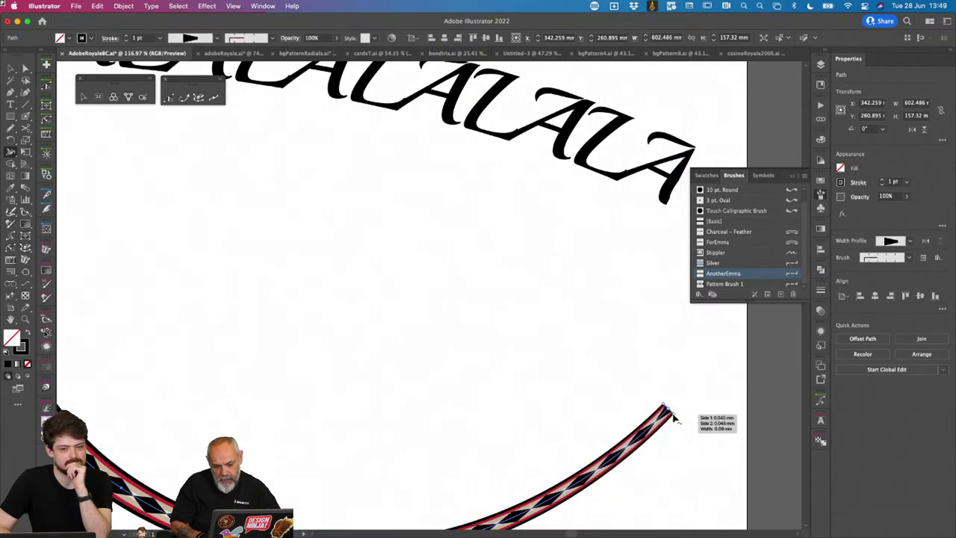
pyautogui.scroll(-4, 672, 417)
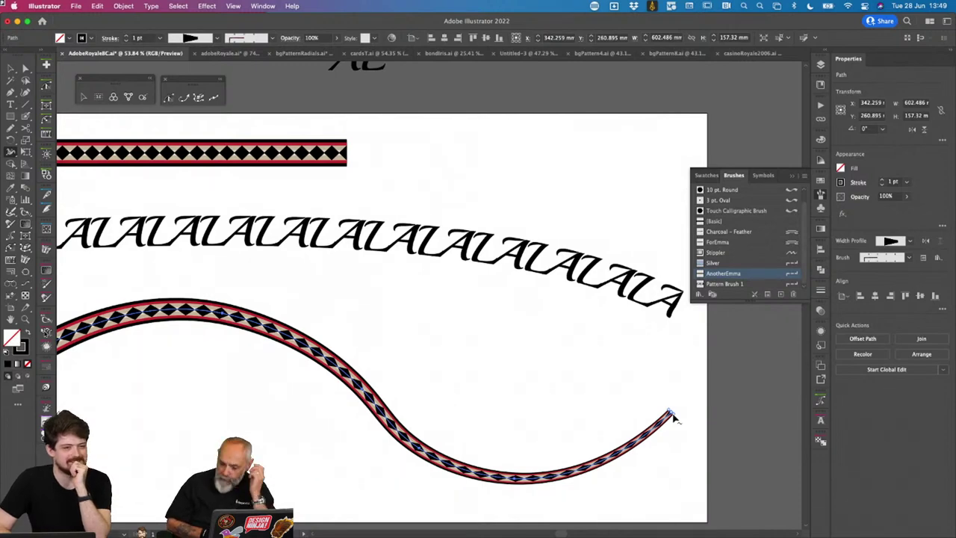
pyautogui.press('v')
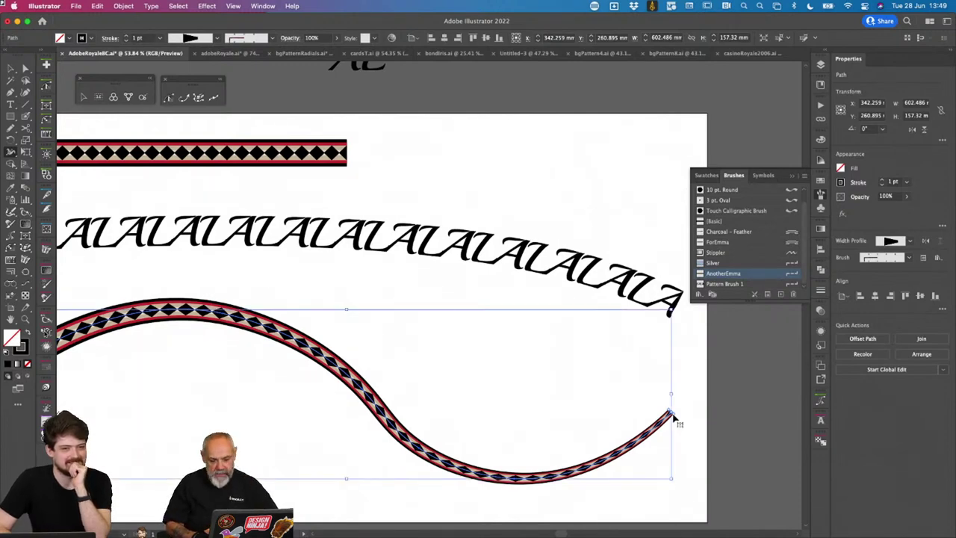
pyautogui.hotkey('ctrl', 'z')
pyautogui.hotkey('shift', 'w')
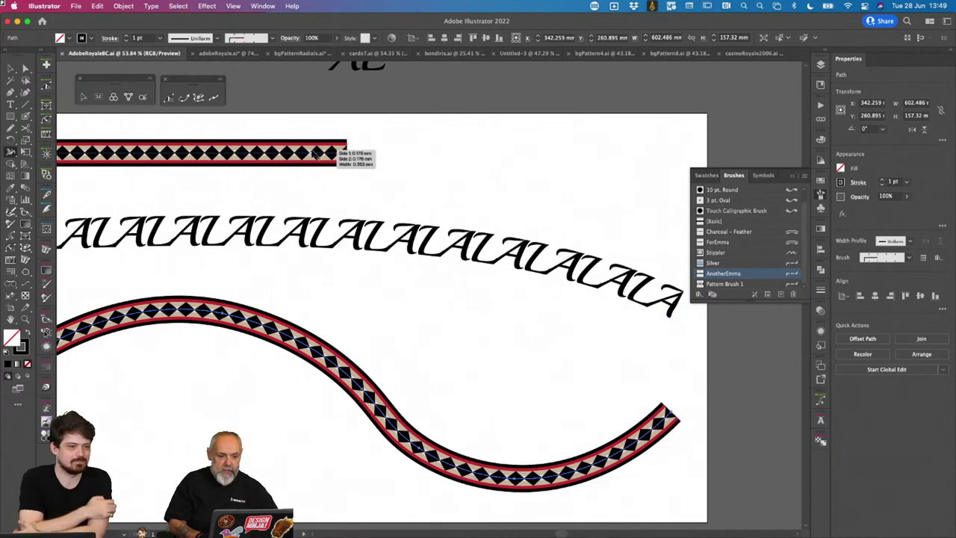
pyautogui.hotkey('ctrl', '0')
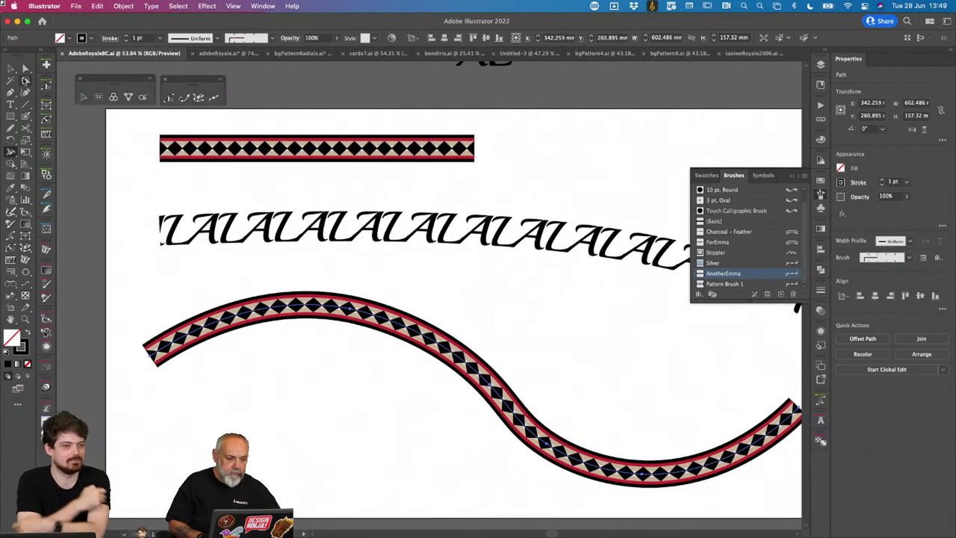
# Step: Delete the lettering-brushed path and move the S-shaped diamond border up into the freed space beneath the straight border
pyautogui.click(10, 68)
pyautogui.click(438, 150)
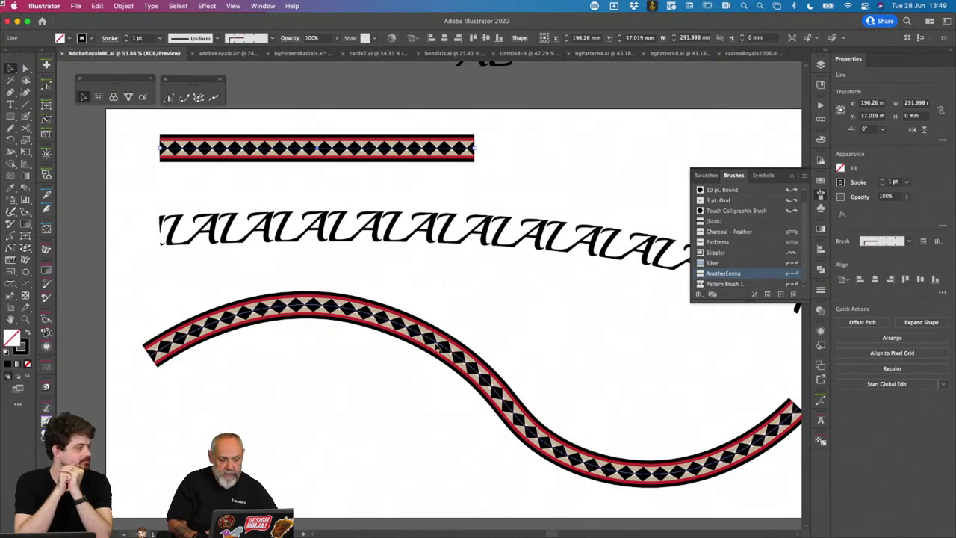
pyautogui.moveTo(438, 347); pyautogui.dragTo(422, 305)
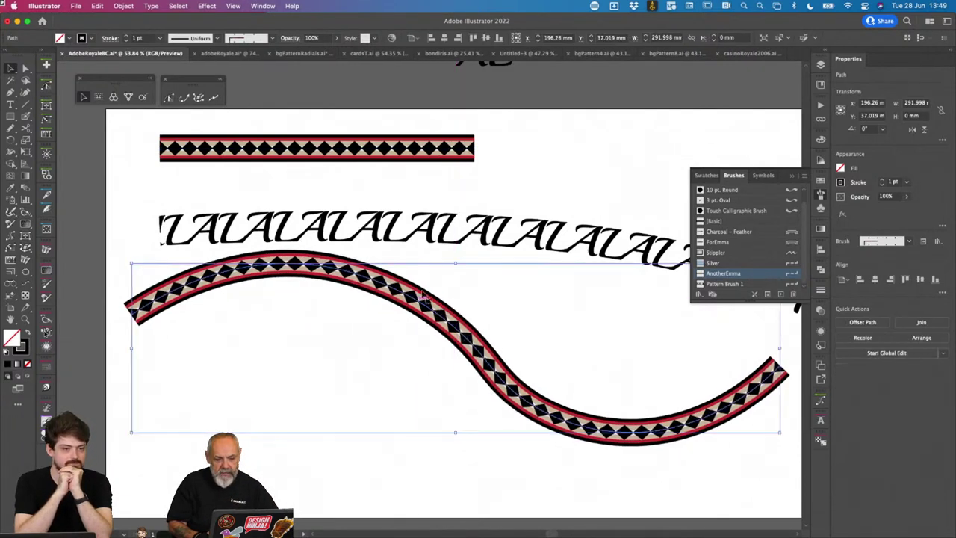
pyautogui.click(450, 236)
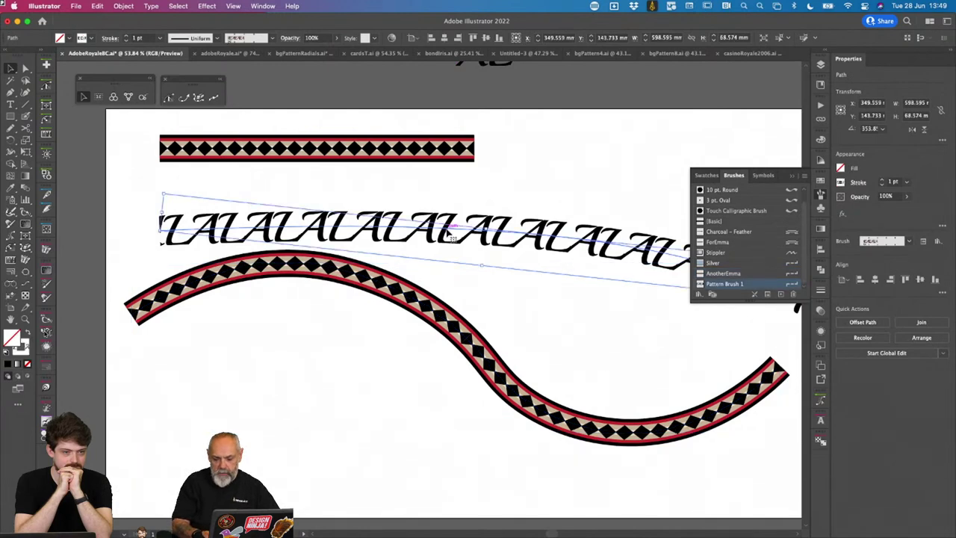
pyautogui.press('BackSpace')
pyautogui.moveTo(418, 304)
pyautogui.mouseDown()
pyautogui.moveTo(416, 238)
pyautogui.moveTo(443, 235)
pyautogui.mouseUp()
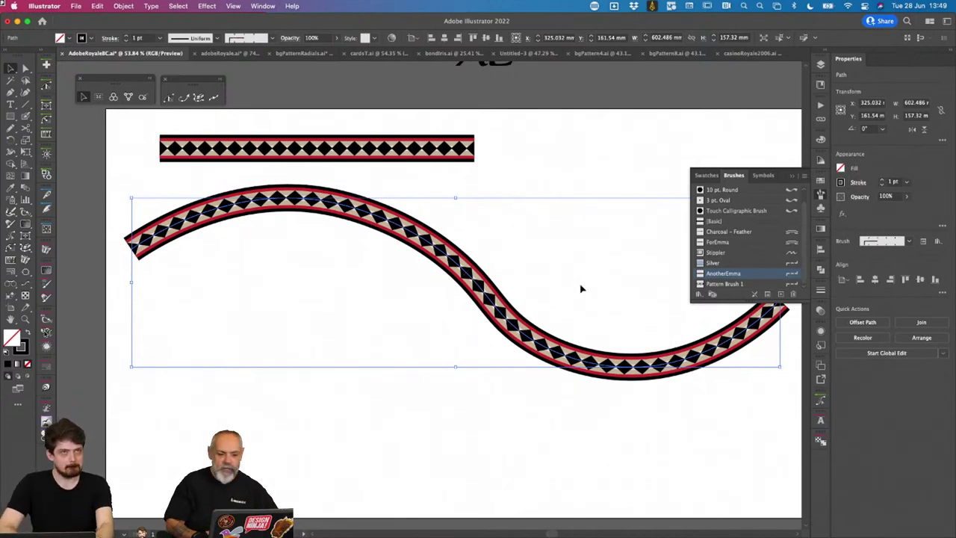
# Step: Rasterize the straight diamond border in RGB at High (300 ppi) with a transparent background
pyautogui.click(433, 153)
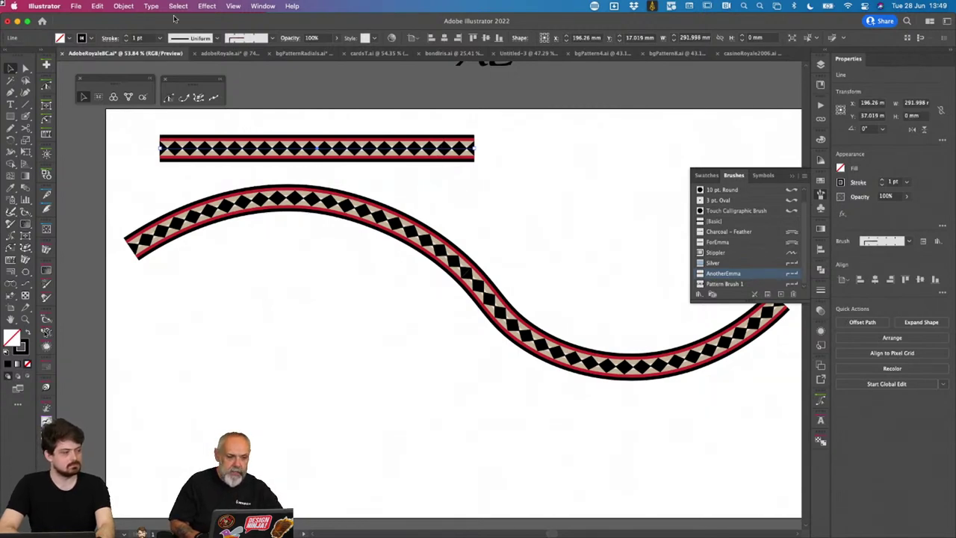
pyautogui.click(123, 6)
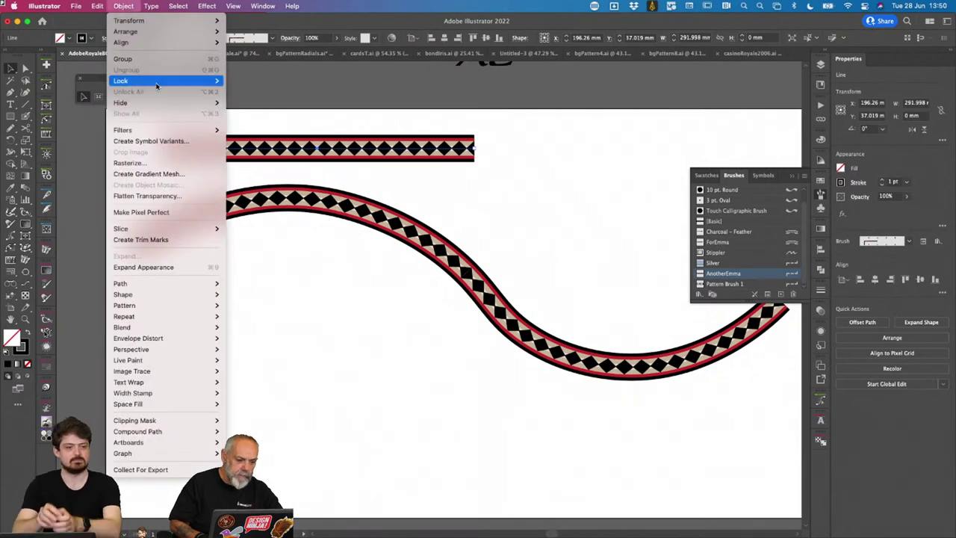
pyautogui.click(155, 163)
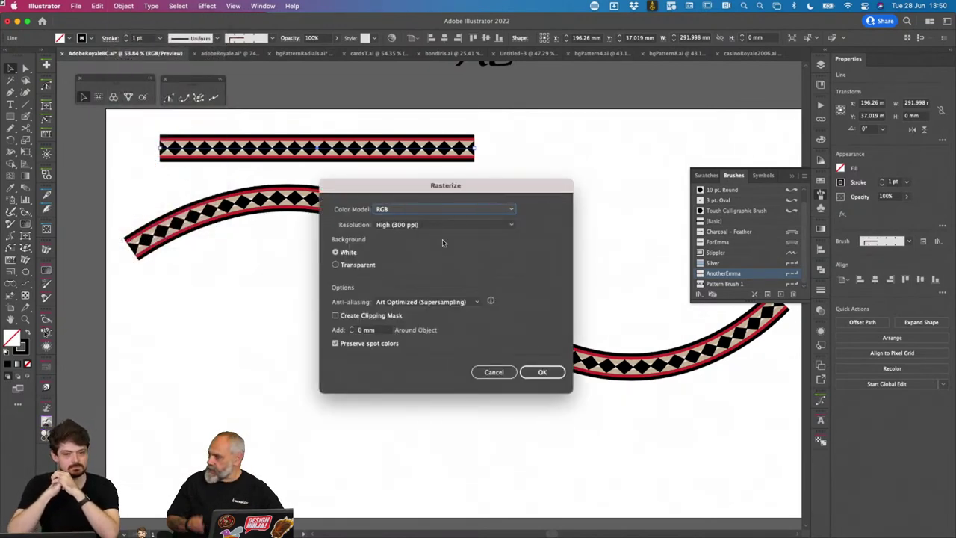
pyautogui.click(353, 266)
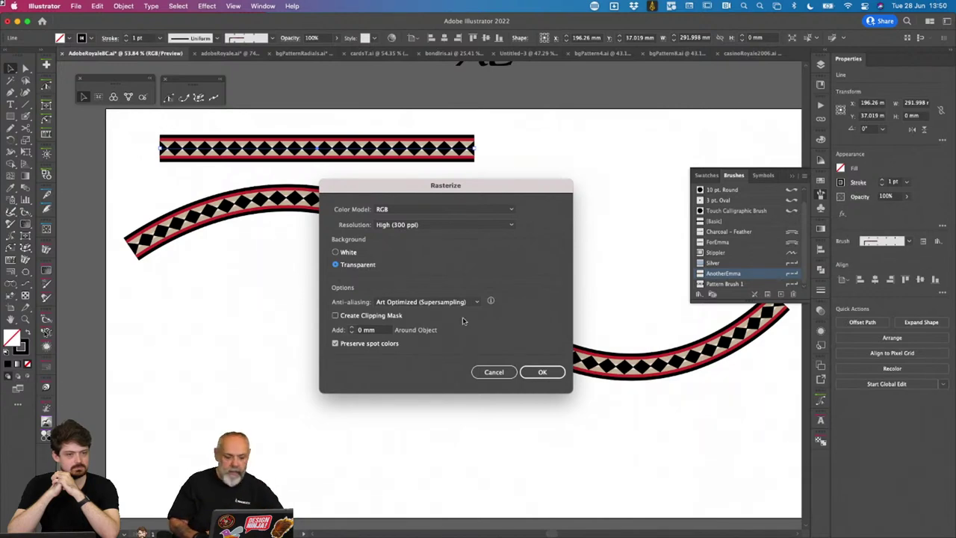
pyautogui.click(541, 372)
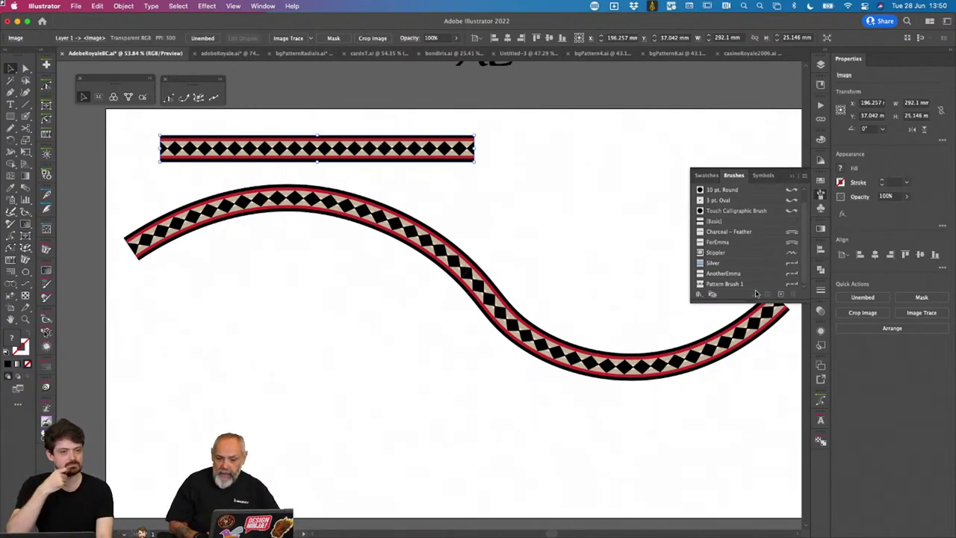
# Step: Create a pattern brush from the rasterized border, naming it "imageBrushFor" followed by the co-host's first name and keeping the default options
pyautogui.click(778, 295)
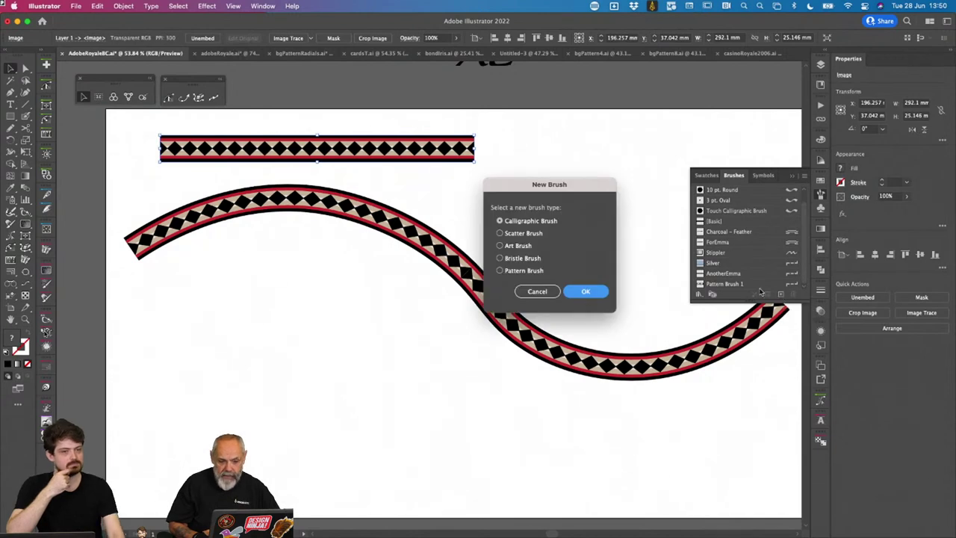
pyautogui.click(537, 271)
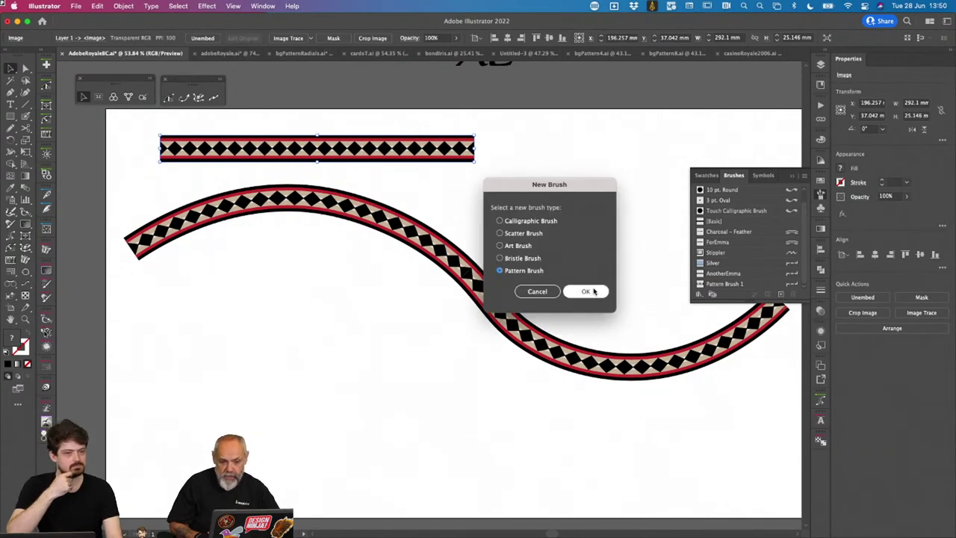
pyautogui.click(588, 291)
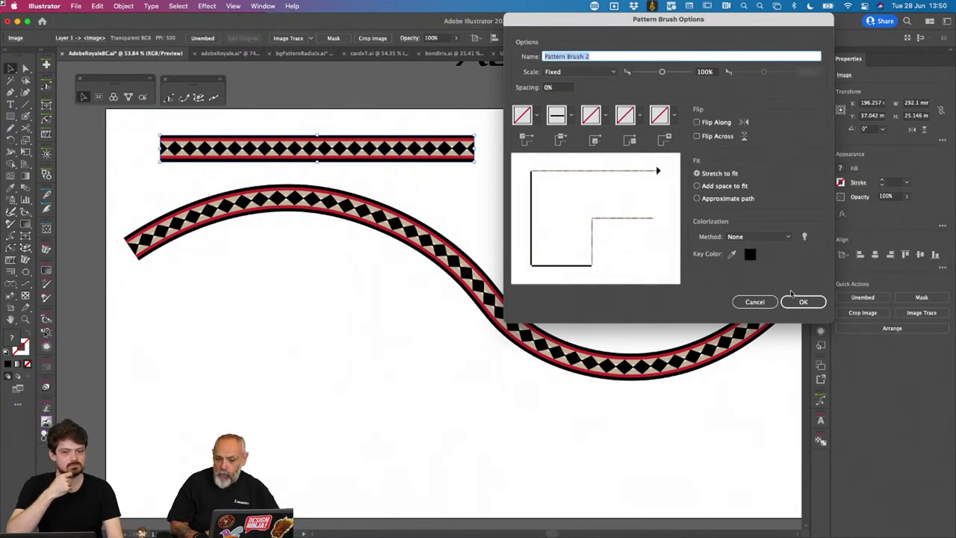
pyautogui.write('imageB')
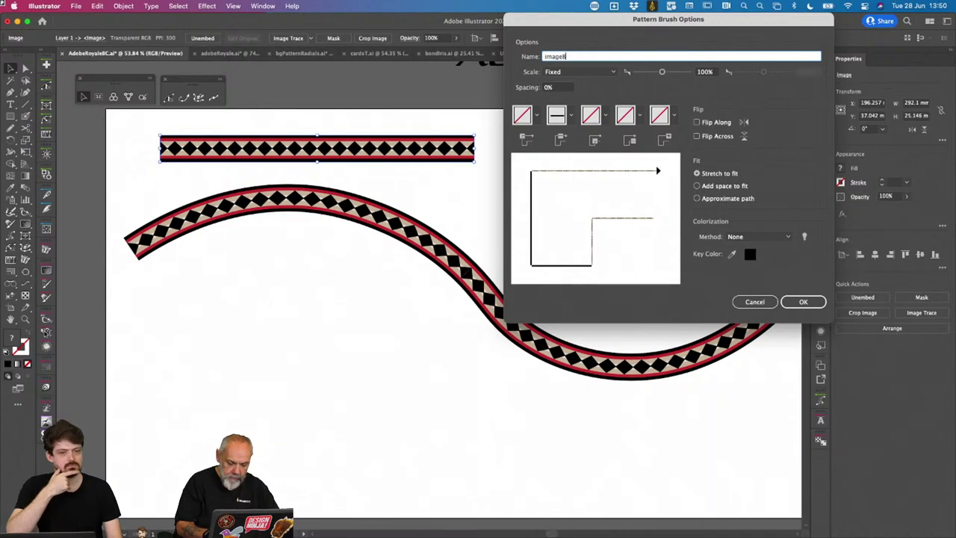
pyautogui.write('rushF')
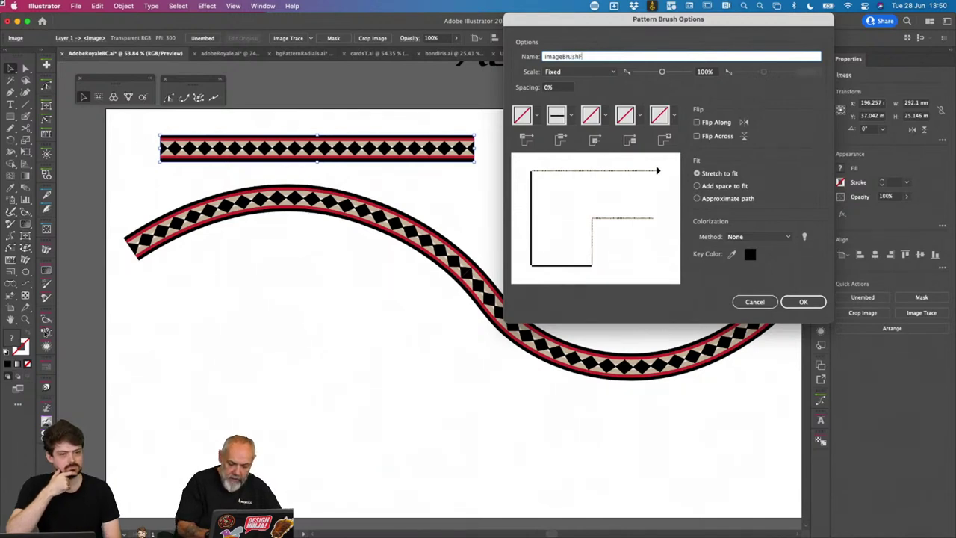
pyautogui.write('orTim')
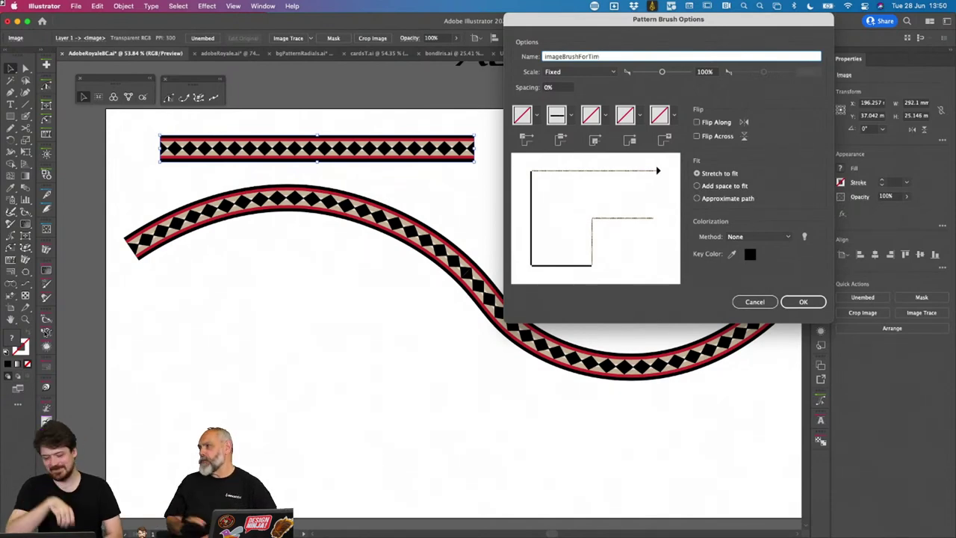
pyautogui.press('Return')
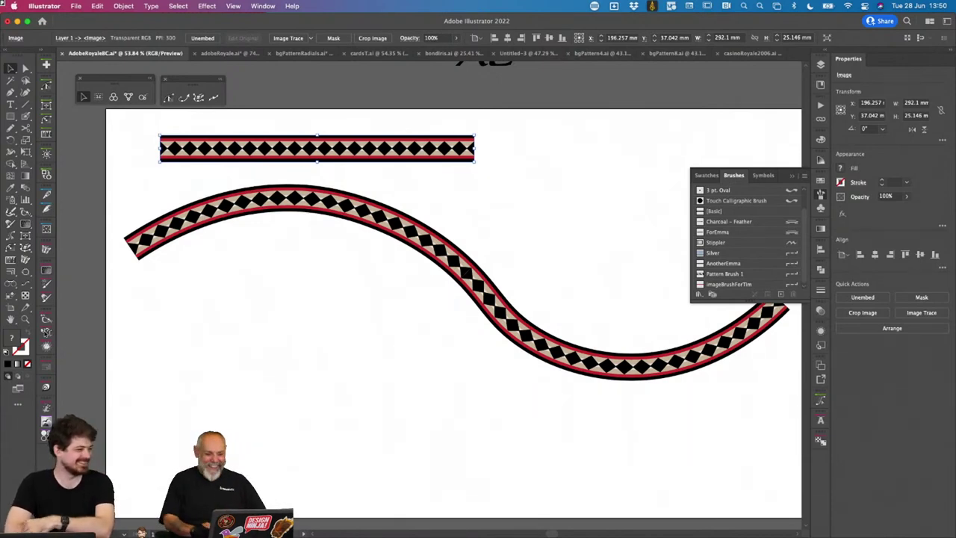
# Step: Duplicate the S-shaped diamond border straight down, placing the copy about 105 mm below the original
pyautogui.click(482, 371)
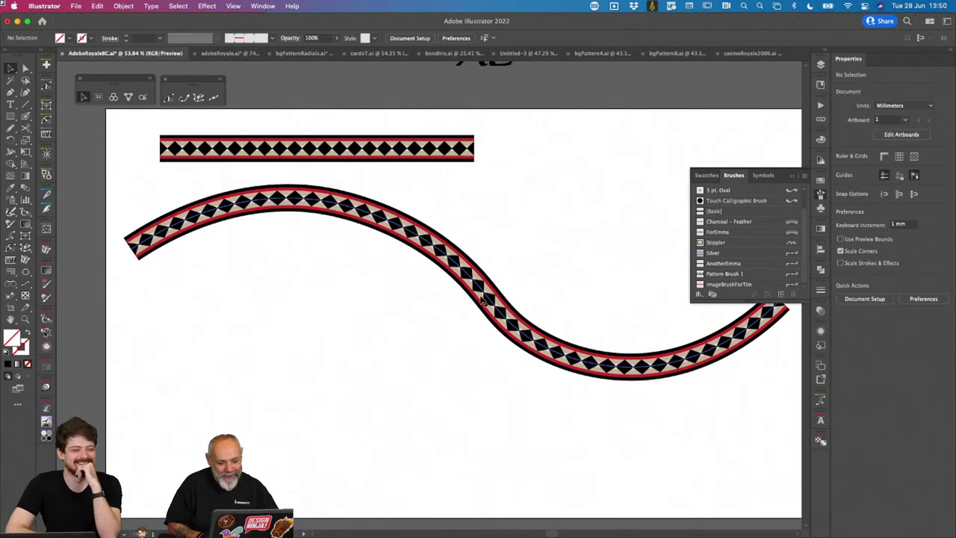
pyautogui.moveTo(482, 300)
pyautogui.mouseDown()
pyautogui.moveTo(480, 399)
pyautogui.moveTo(469, 416)
pyautogui.mouseUp()
pyautogui.press('super+z')
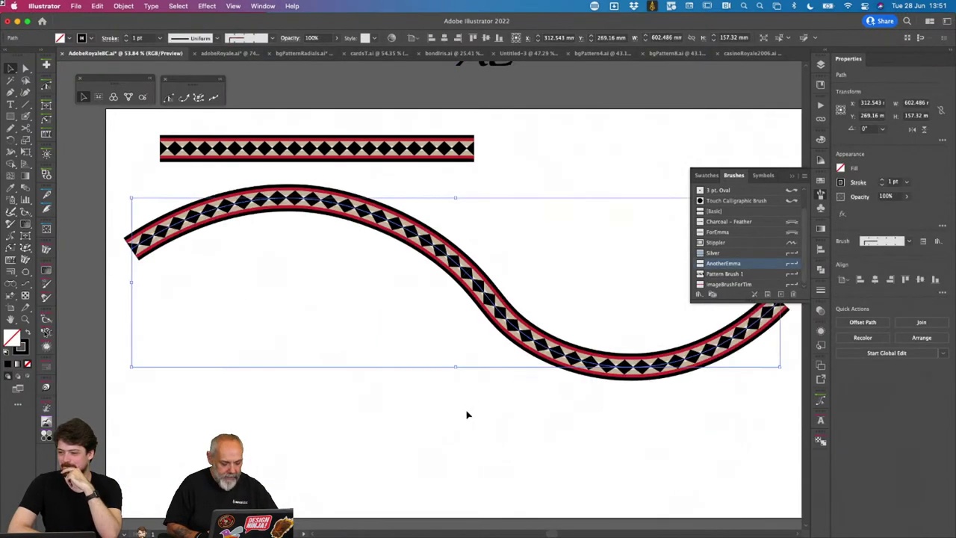
pyautogui.moveTo(486, 296)
pyautogui.mouseDown()
pyautogui.moveTo(494, 403)
pyautogui.moveTo(486, 413)
pyautogui.mouseUp()
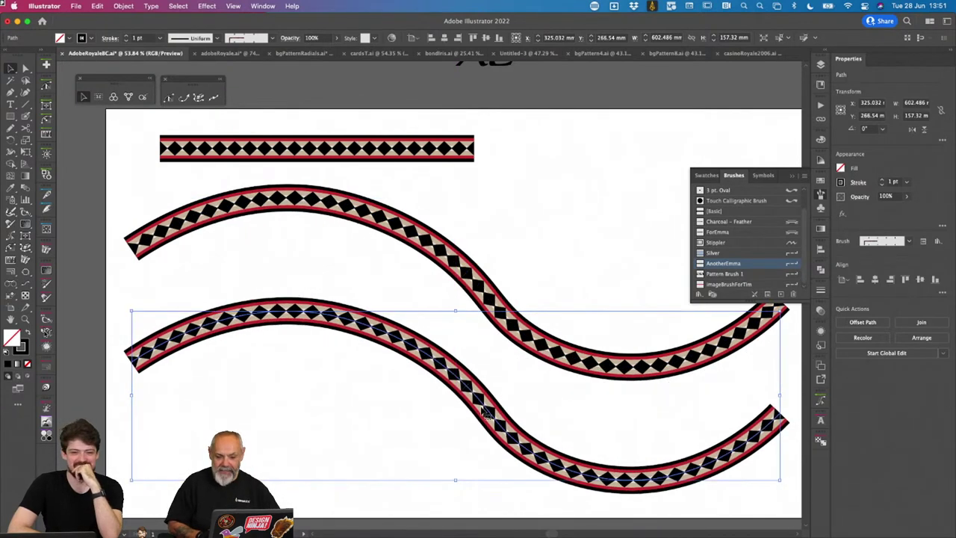
# Step: Reset the lower S-shaped copy to the Basic brush and apply the new image-based pattern brush to it
pyautogui.click(738, 285)
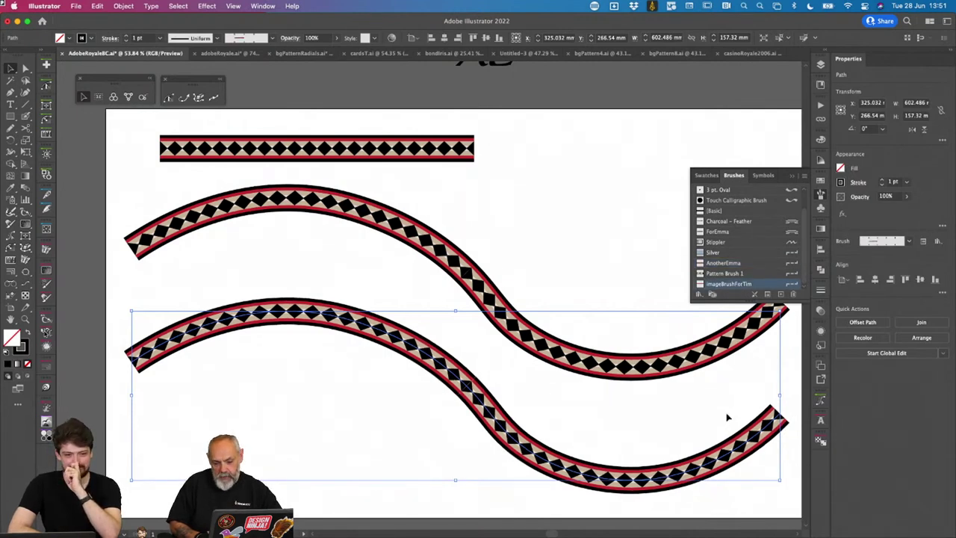
pyautogui.click(715, 212)
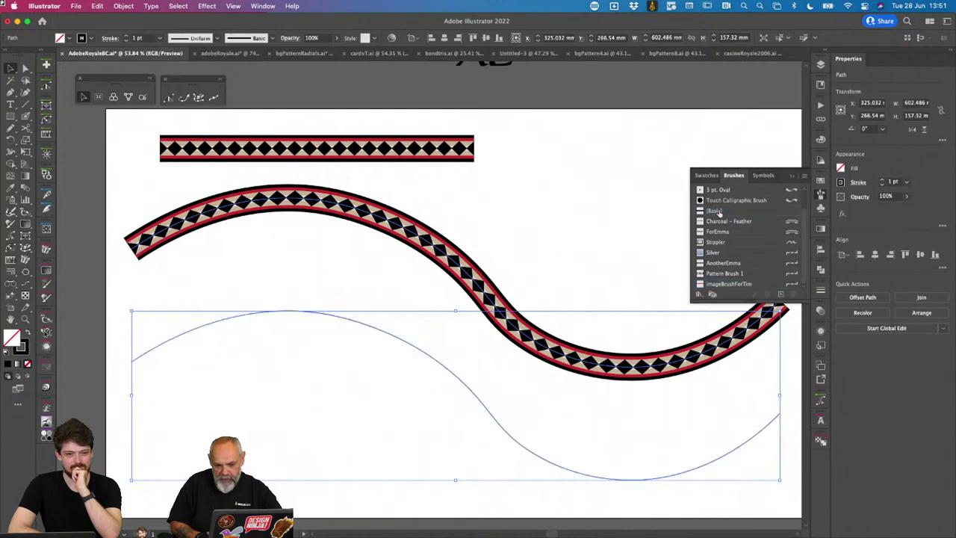
pyautogui.click(745, 284)
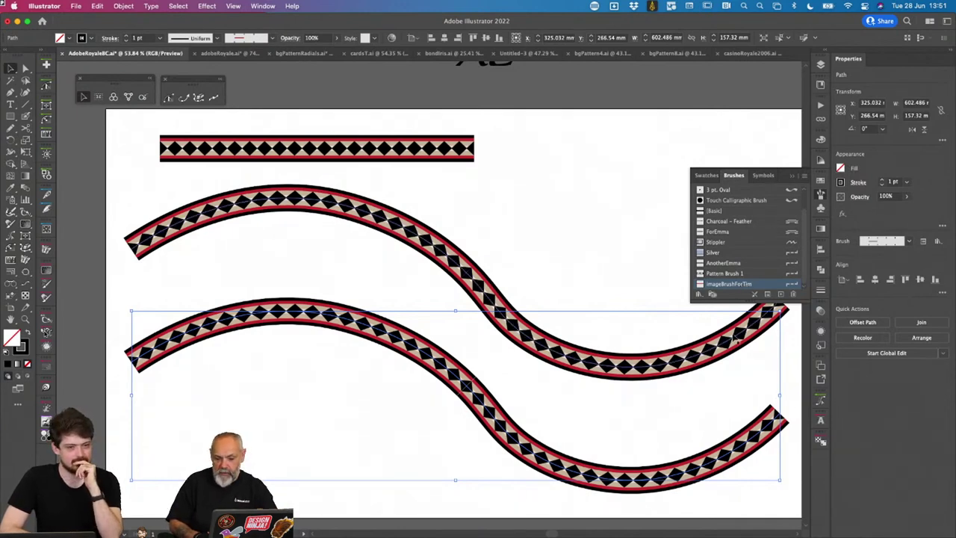
# Step: Try tapering the right end of the image-brushed curve with the Width tool, undo the change, and deselect the curve
pyautogui.hotkey('shift', 'w')
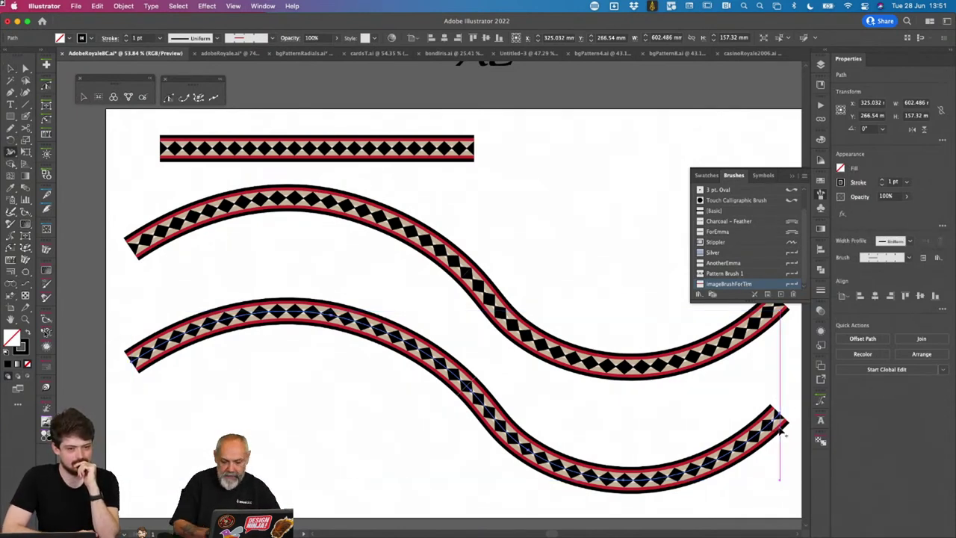
pyautogui.moveTo(789, 424); pyautogui.dragTo(792, 432)
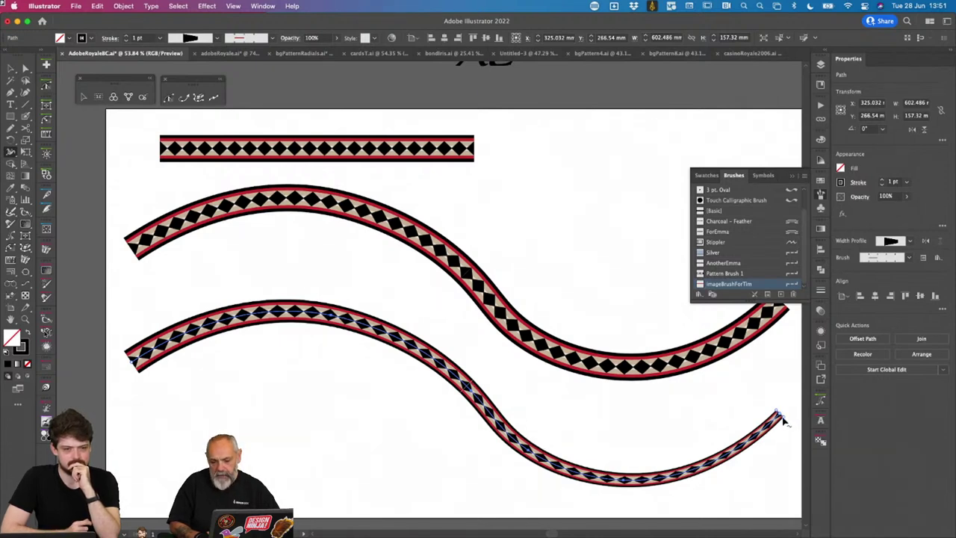
pyautogui.press('super+z')
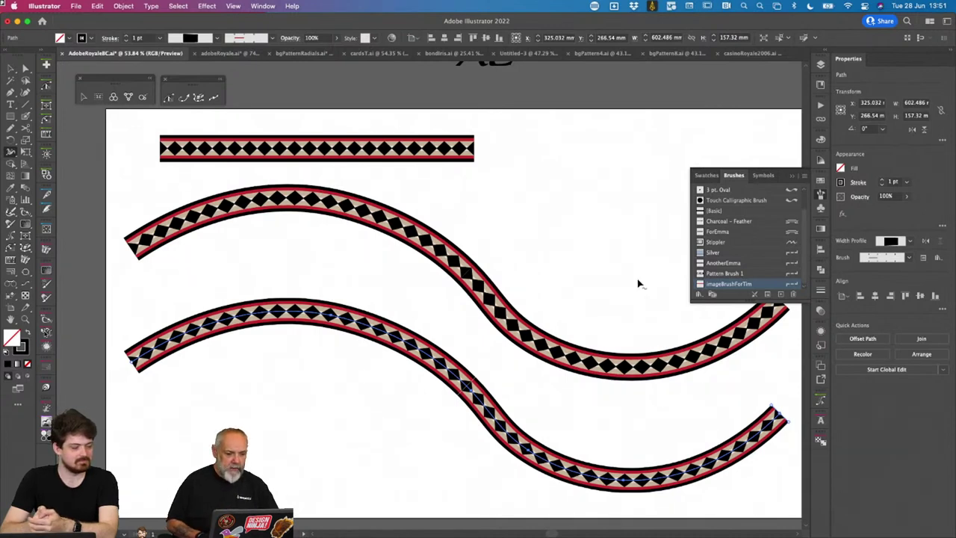
pyautogui.press('v')
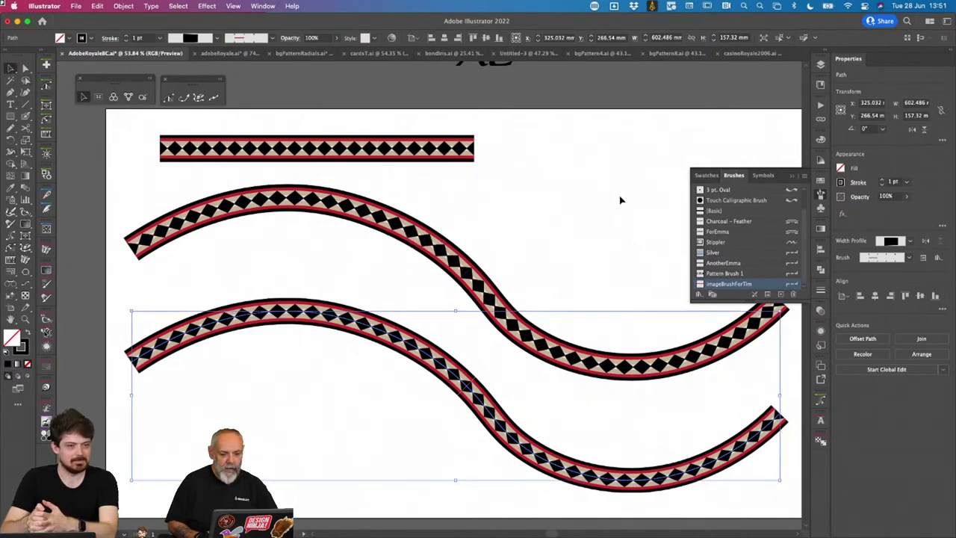
pyautogui.click(624, 195)
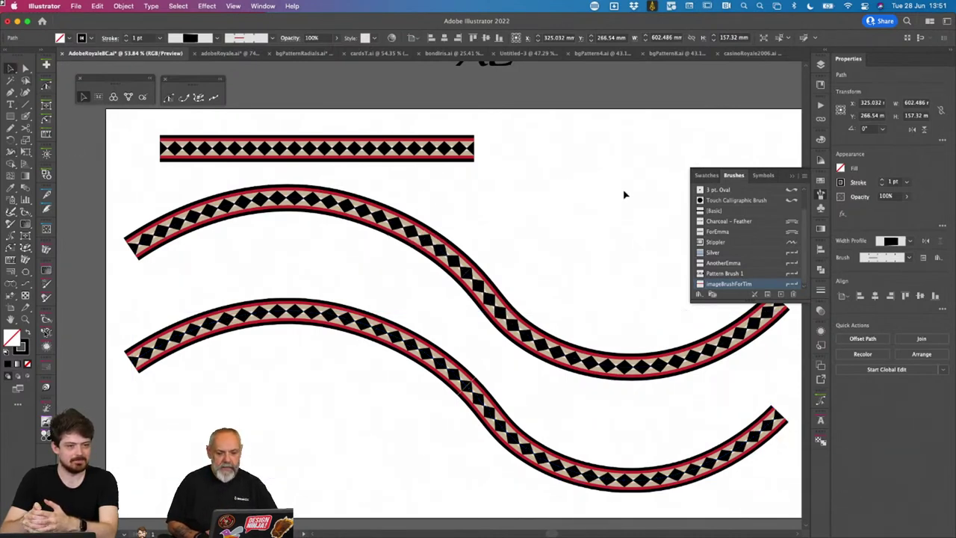
# Step: Switch to the adobeRoyale.ai document and examine the grouped labyrinth tile at the artboard's lower right
pyautogui.click(228, 54)
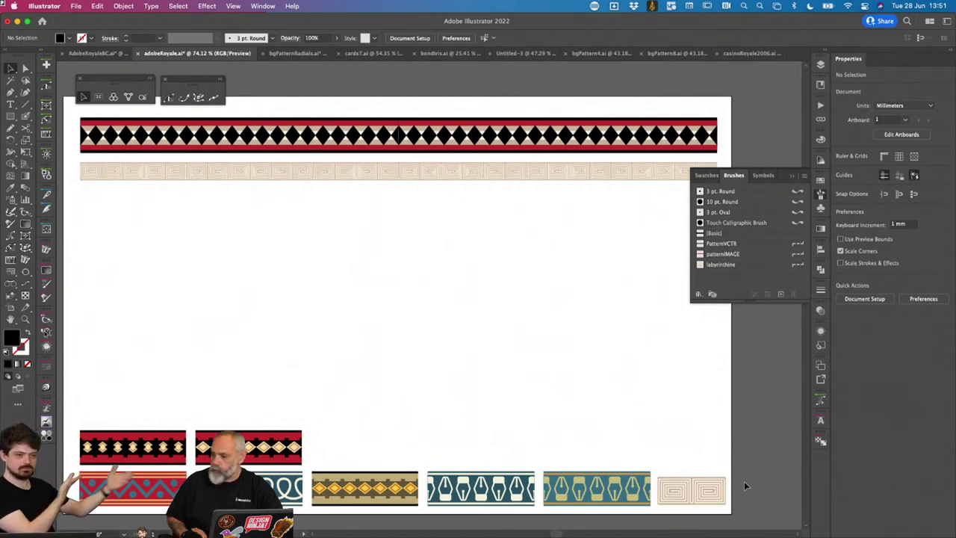
pyautogui.click(698, 496)
pyautogui.scroll(4, 698, 496)
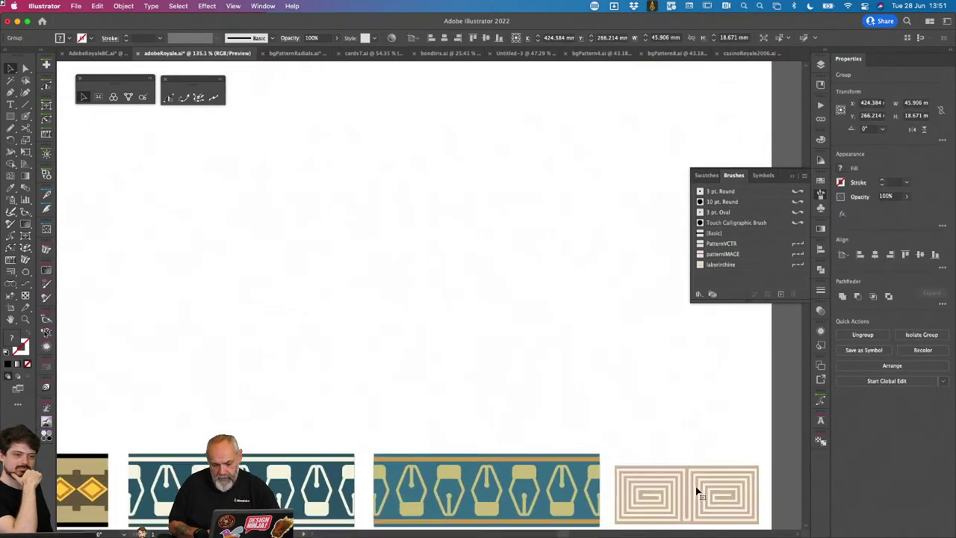
pyautogui.scroll(-4, 698, 492)
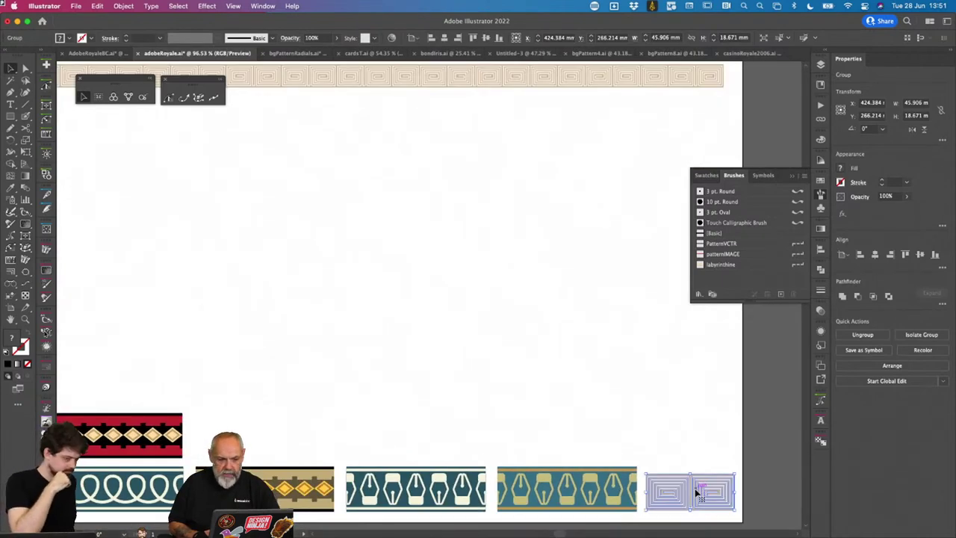
# Step: Set the labyrinthine border line's stroke to 1 pt and move it about 28 mm down, away from the diamond border
pyautogui.click(473, 136)
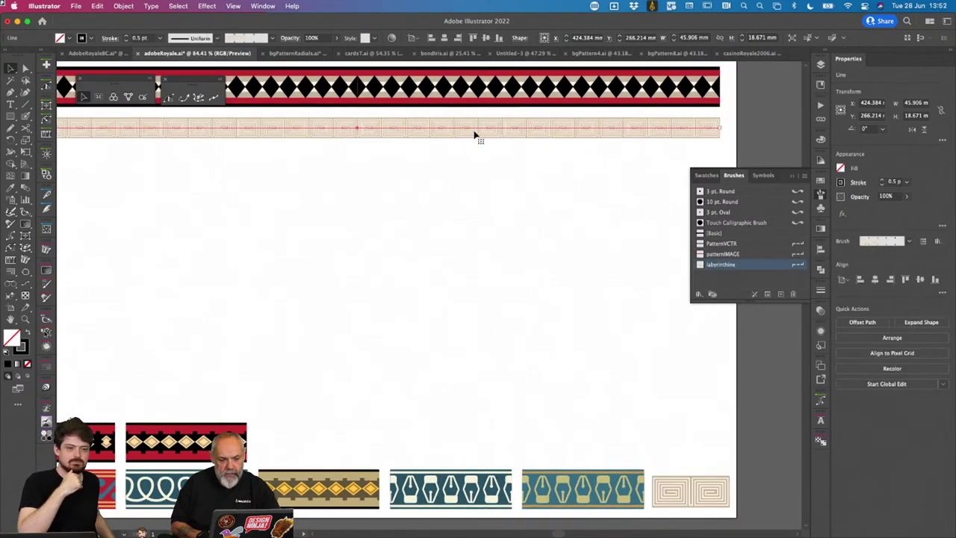
pyautogui.scroll(1, 473, 135)
pyautogui.scroll(4, 474, 134)
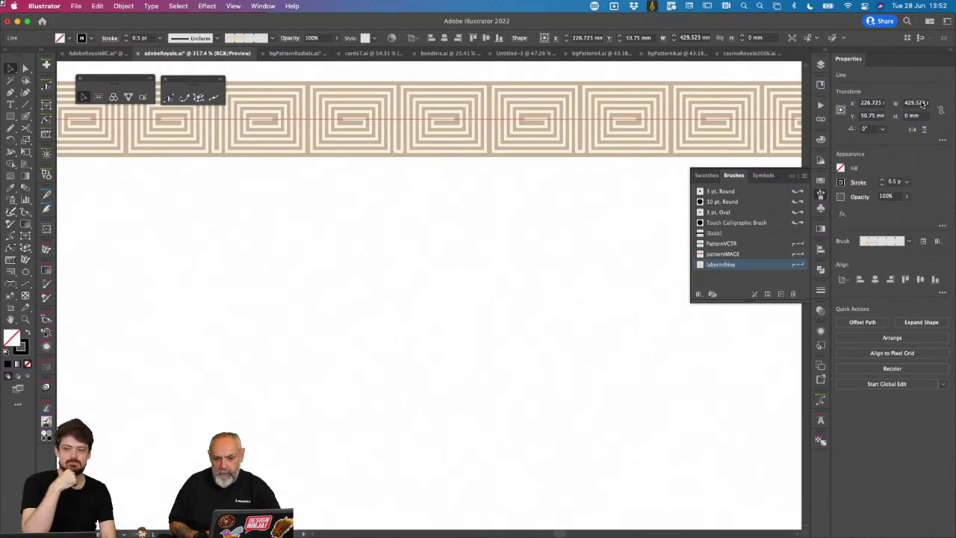
pyautogui.click(906, 183)
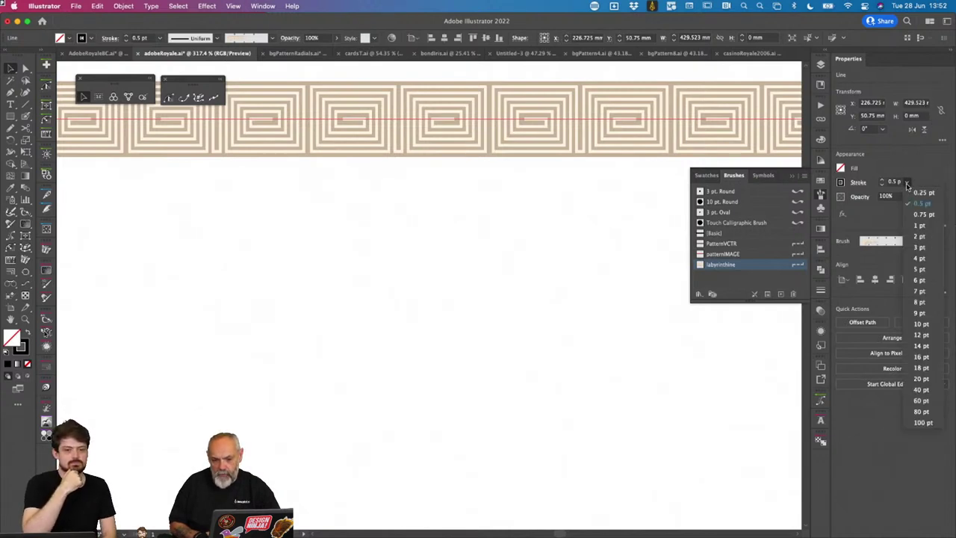
pyautogui.click(919, 225)
pyautogui.press('super+0')
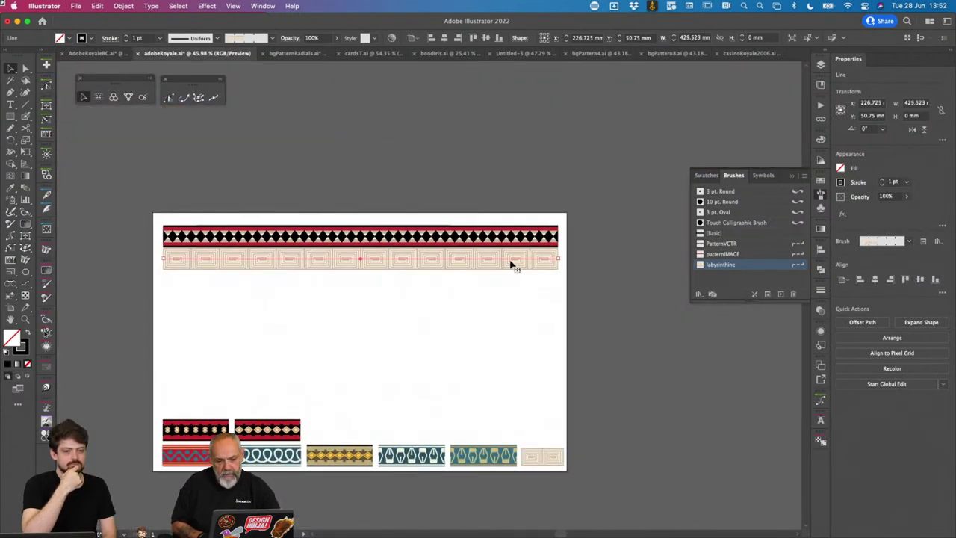
pyautogui.moveTo(509, 263); pyautogui.dragTo(510, 289)
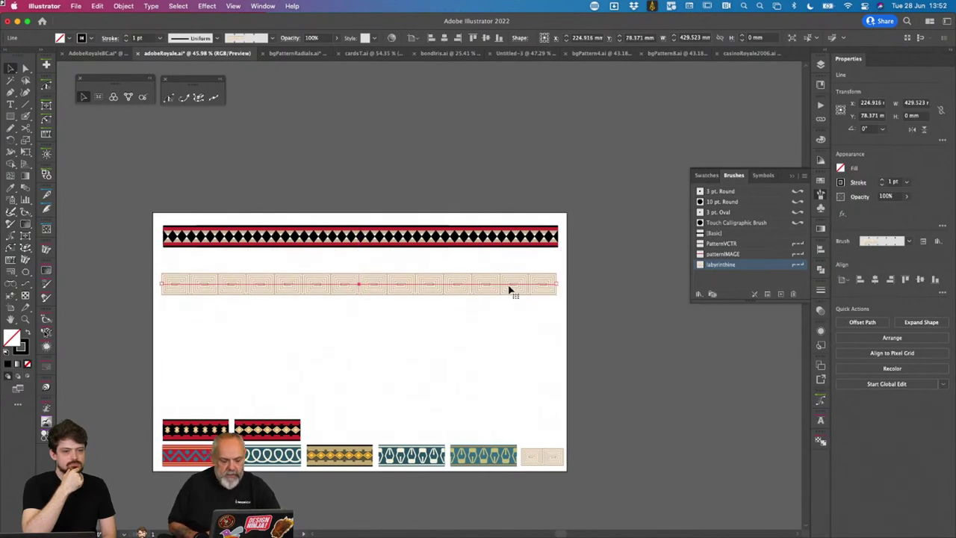
# Step: Move the labyrinth border line up about 19.5 mm to sit just beneath the diamond border and deselect it
pyautogui.moveTo(509, 288); pyautogui.dragTo(511, 272)
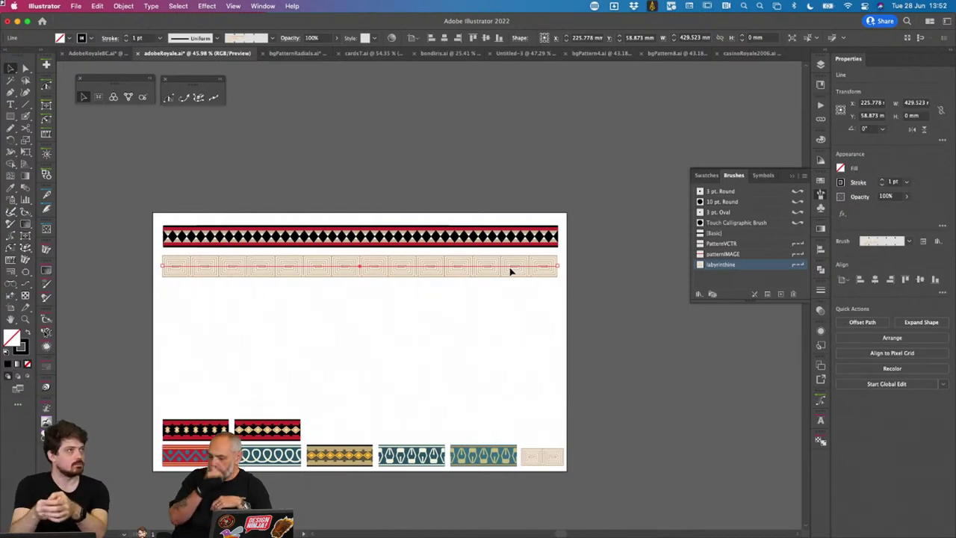
pyautogui.click(608, 169)
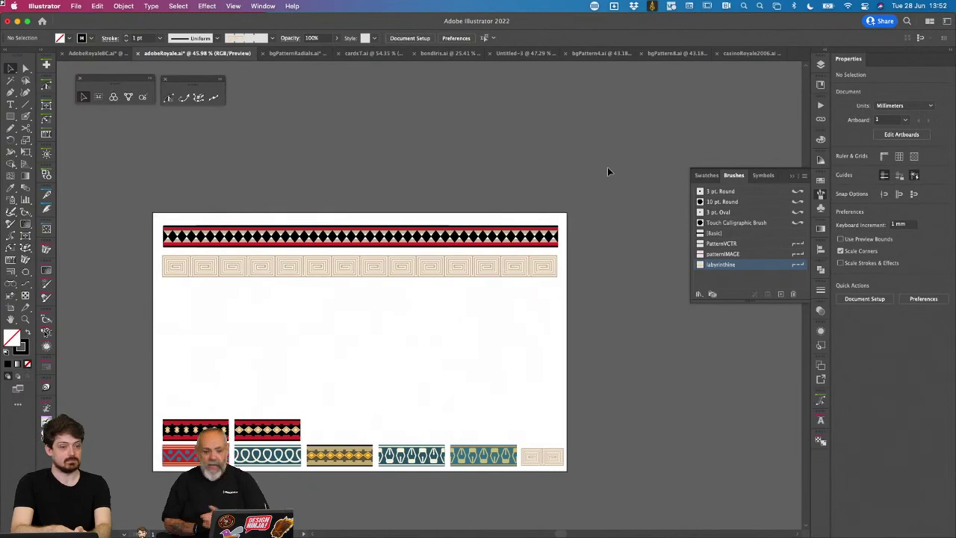
# Step: Switch to the bgPatternRadials.ai document and view its black radial patterns
pyautogui.click(307, 56)
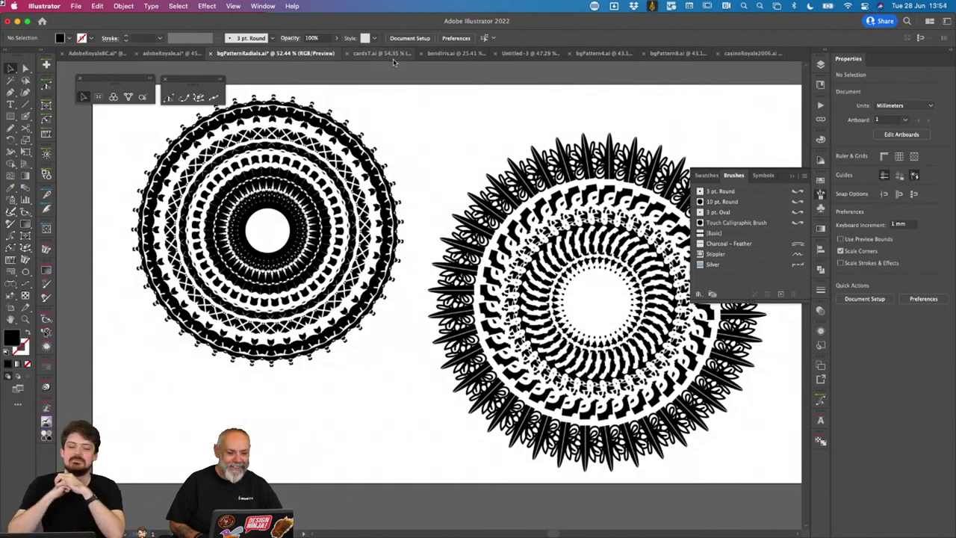
pyautogui.click(589, 142)
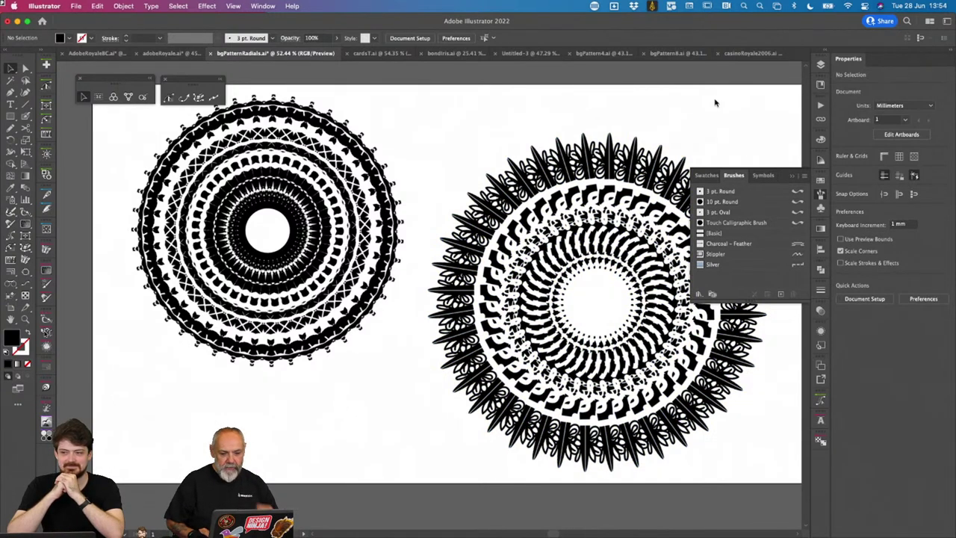
# Step: Create a new blank document, hide the brush list and show the MirrorMe settings
pyautogui.press('super+alt+n')
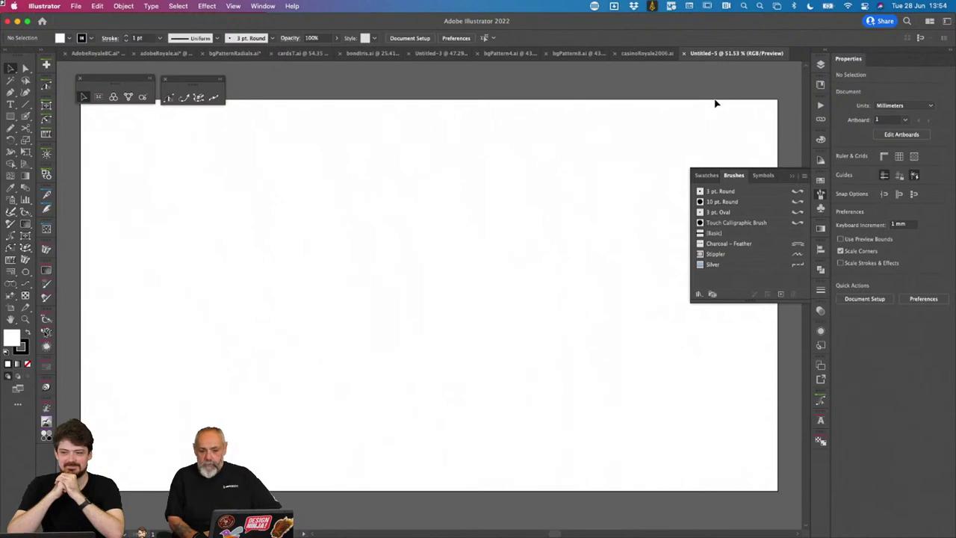
pyautogui.click(820, 194)
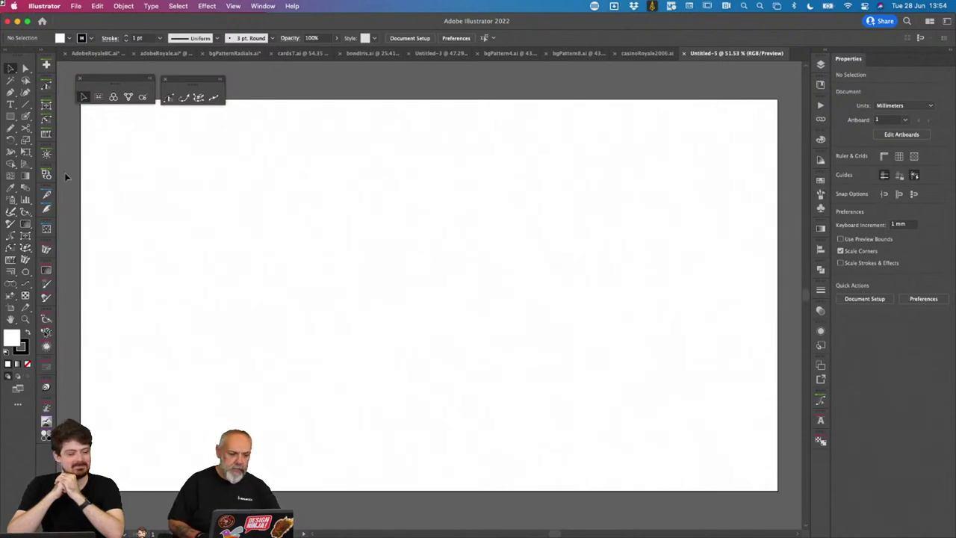
pyautogui.click(46, 252)
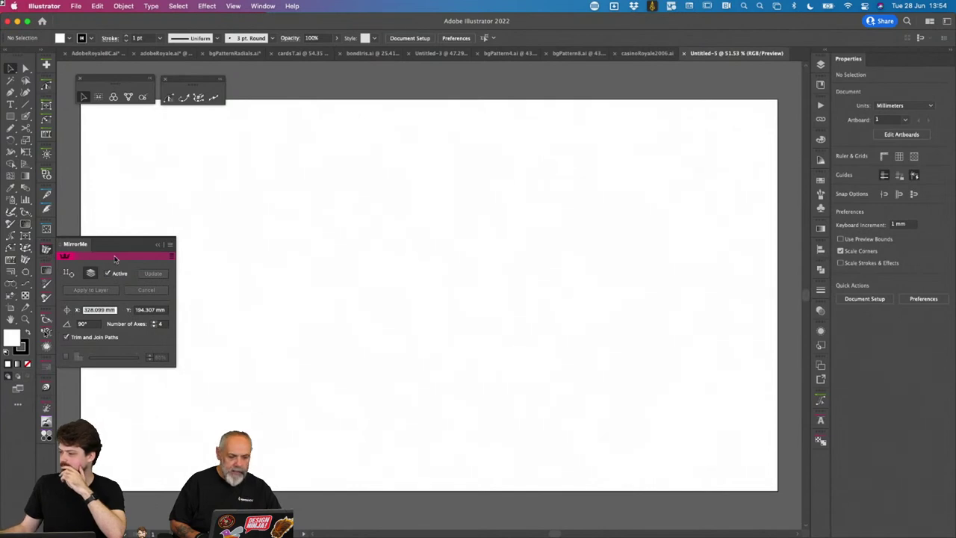
pyautogui.click(170, 245)
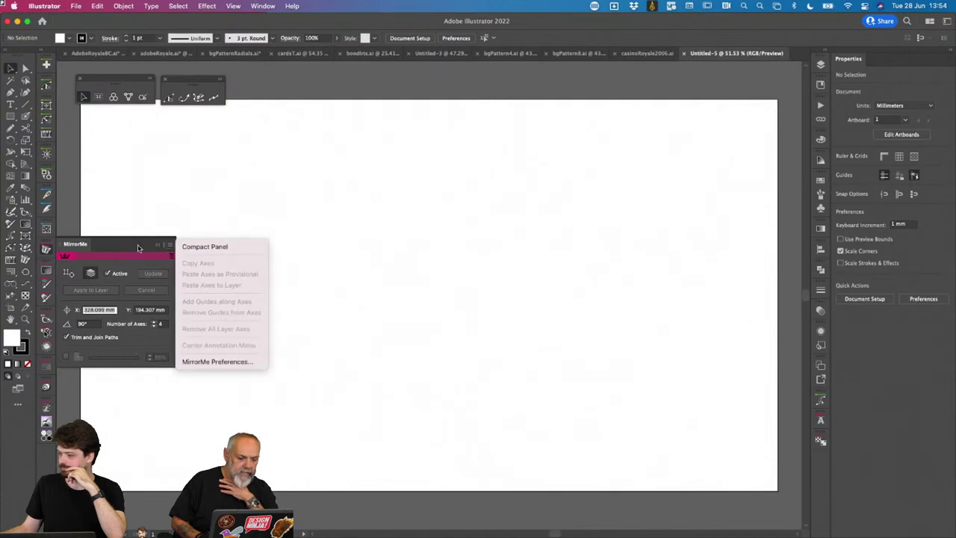
pyautogui.click(140, 249)
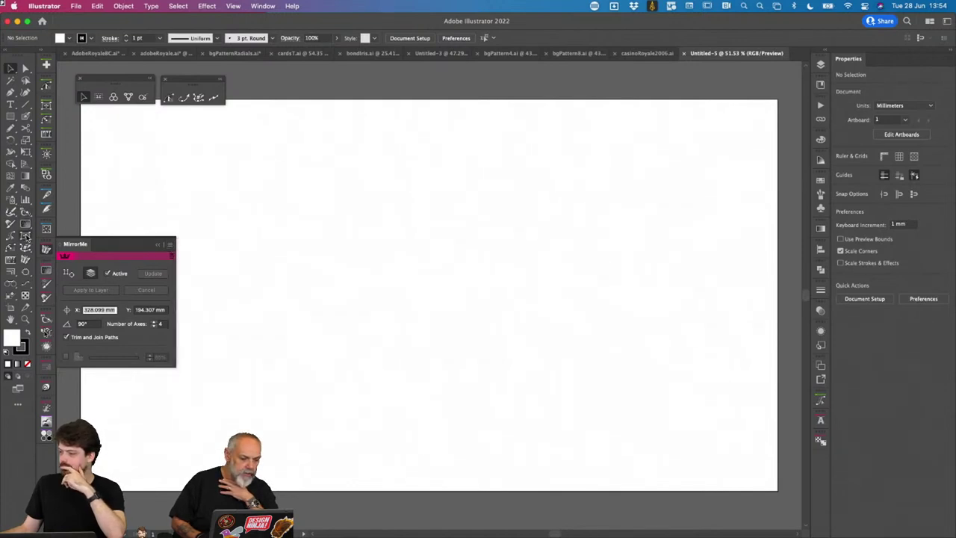
# Step: Place four MirrorMe symmetry axes at 90° near the artboard centre and apply them persistently to the layer
pyautogui.click(25, 261)
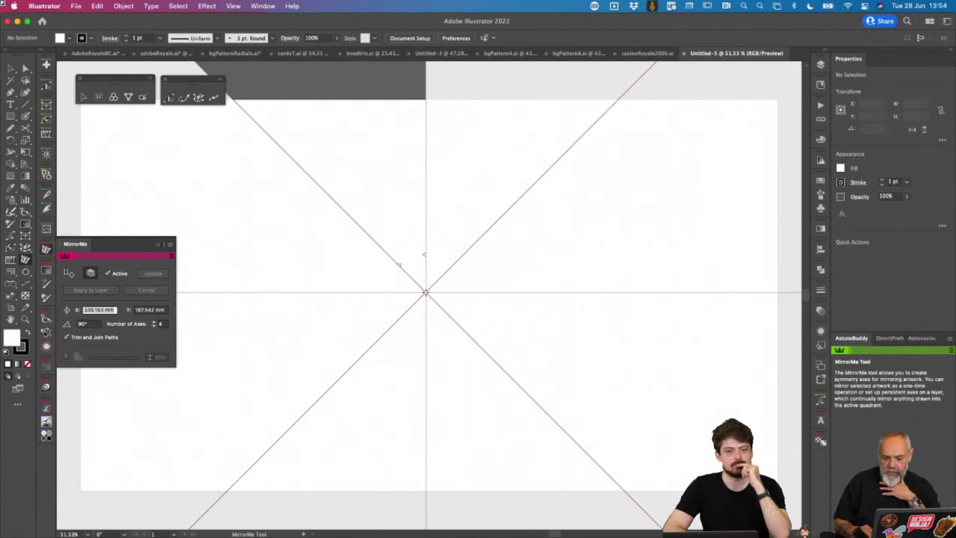
pyautogui.press('Up')
pyautogui.press('Up')
pyautogui.press('Down')
pyautogui.press('Down')
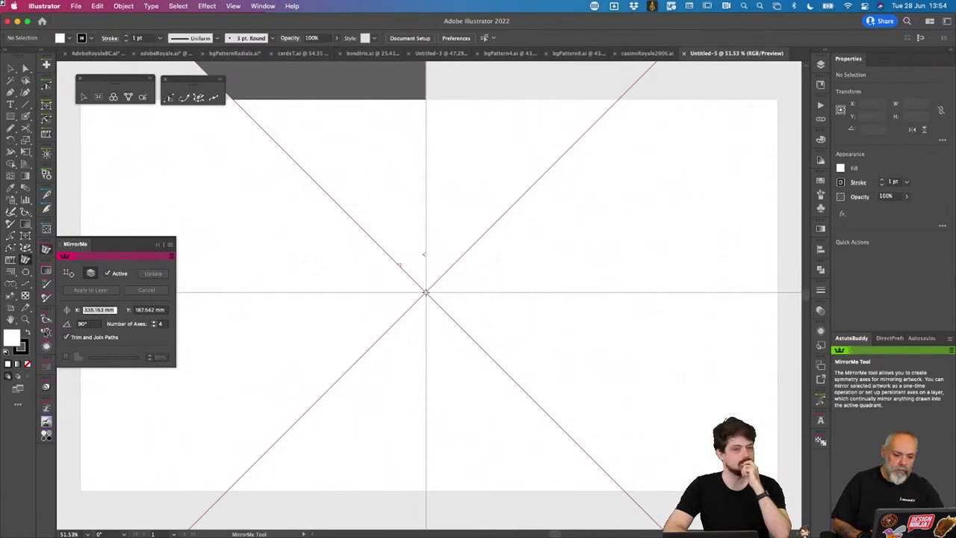
pyautogui.moveTo(425, 292)
pyautogui.mouseDown()
pyautogui.moveTo(425, 282)
pyautogui.moveTo(429, 296)
pyautogui.mouseUp()
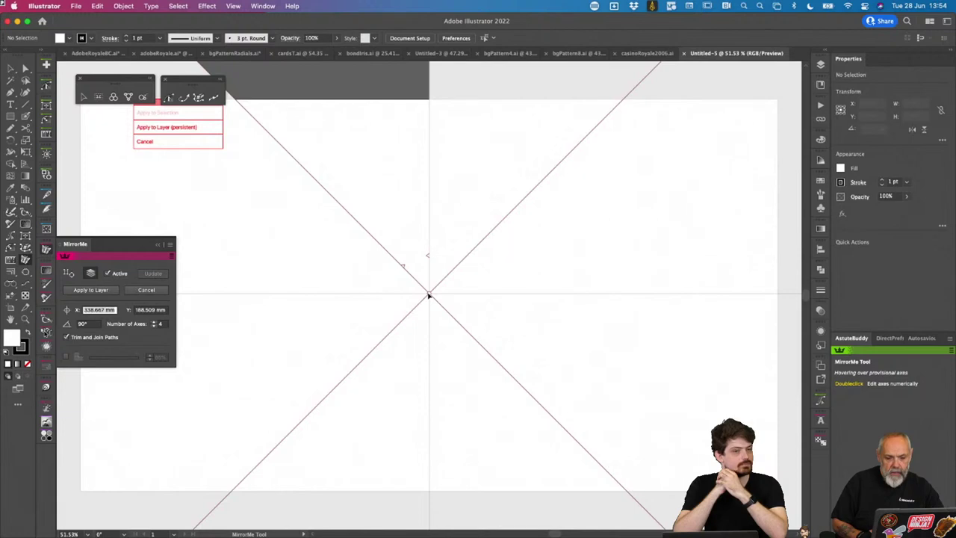
pyautogui.click(180, 128)
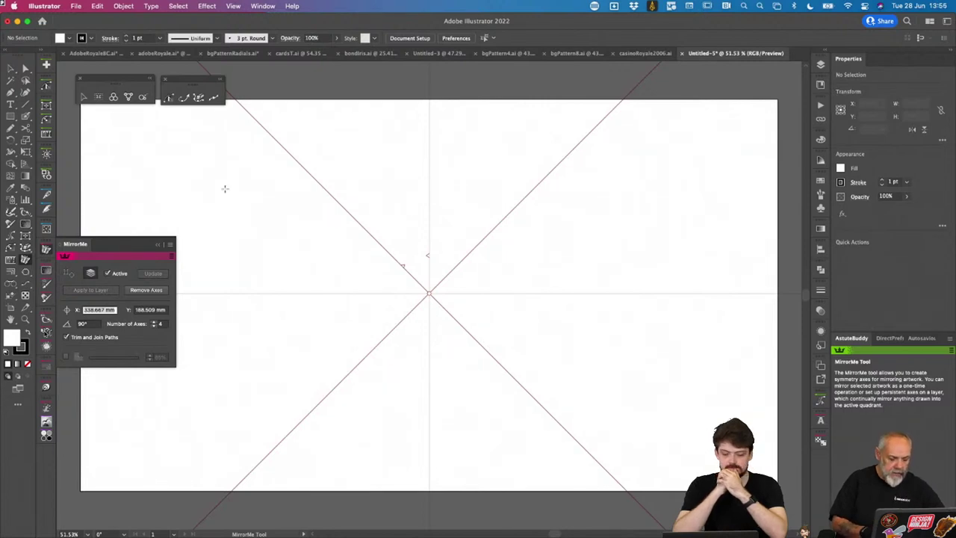
# Step: Draw three concentric wavy rings freehand around the mirror centre with the Blob Brush
pyautogui.hotkey('shift', 'b')
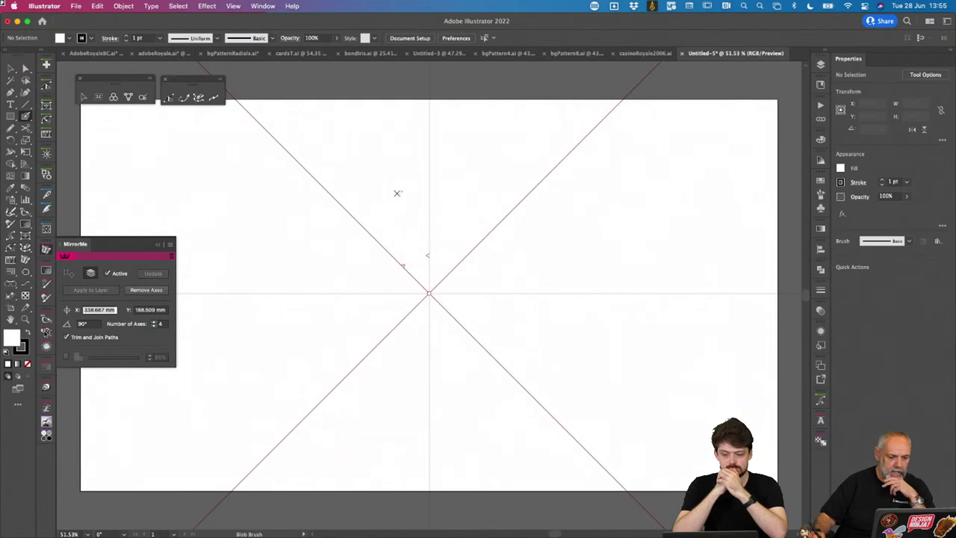
pyautogui.moveTo(331, 212)
pyautogui.mouseDown()
pyautogui.moveTo(388, 179)
pyautogui.moveTo(466, 170)
pyautogui.moveTo(512, 209)
pyautogui.mouseUp()
pyautogui.moveTo(355, 238)
pyautogui.mouseDown()
pyautogui.moveTo(451, 199)
pyautogui.moveTo(494, 228)
pyautogui.mouseUp()
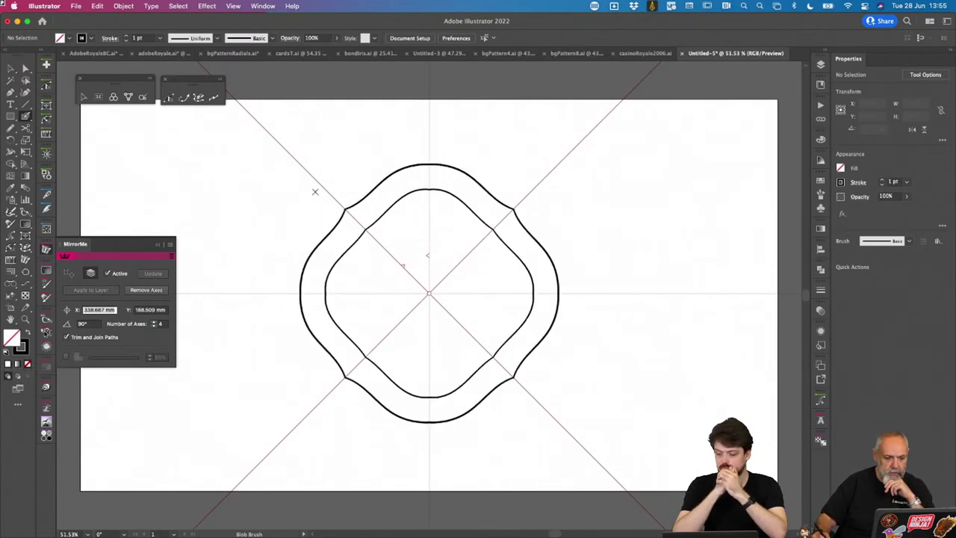
pyautogui.moveTo(316, 192)
pyautogui.mouseDown()
pyautogui.moveTo(380, 149)
pyautogui.moveTo(454, 147)
pyautogui.mouseUp()
# Step: Try a looping stroke across the rings, undo it, and draw a scalloped petal motif inside the innermost ring
pyautogui.moveTo(388, 228)
pyautogui.mouseDown()
pyautogui.moveTo(351, 154)
pyautogui.moveTo(401, 221)
pyautogui.moveTo(401, 166)
pyautogui.moveTo(422, 150)
pyautogui.moveTo(447, 232)
pyautogui.mouseUp()
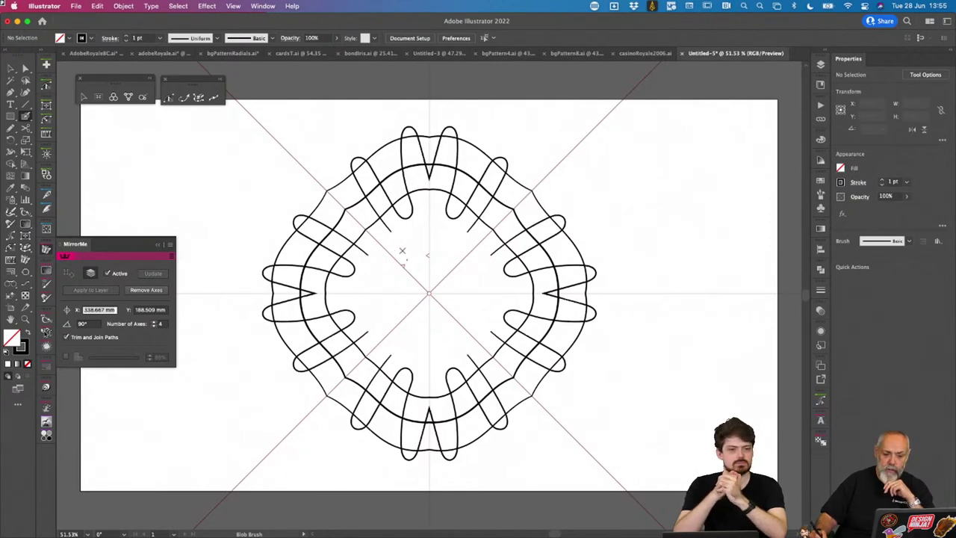
pyautogui.press('super+z')
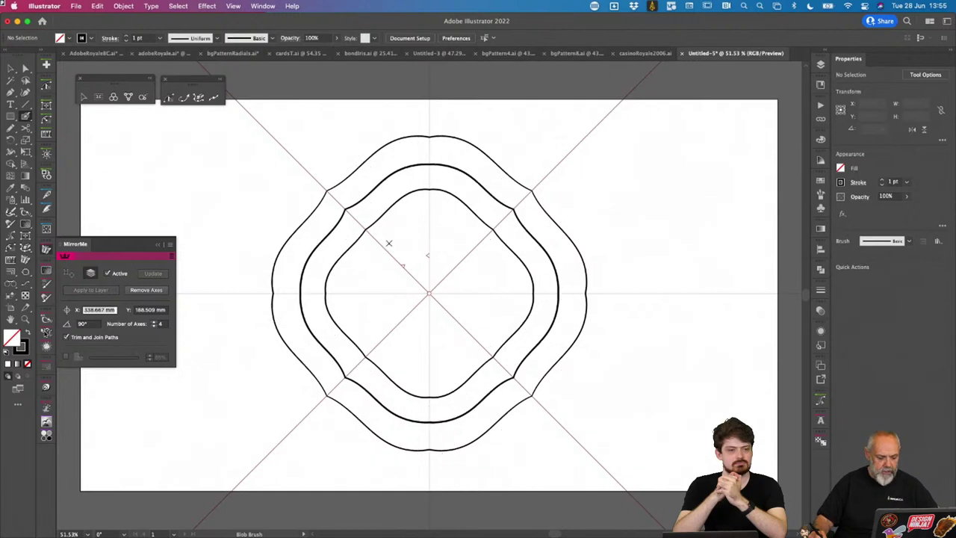
pyautogui.moveTo(372, 247)
pyautogui.mouseDown()
pyautogui.moveTo(384, 227)
pyautogui.moveTo(401, 247)
pyautogui.moveTo(404, 221)
pyautogui.moveTo(428, 221)
pyautogui.moveTo(440, 206)
pyautogui.moveTo(421, 218)
pyautogui.moveTo(434, 263)
pyautogui.mouseUp()
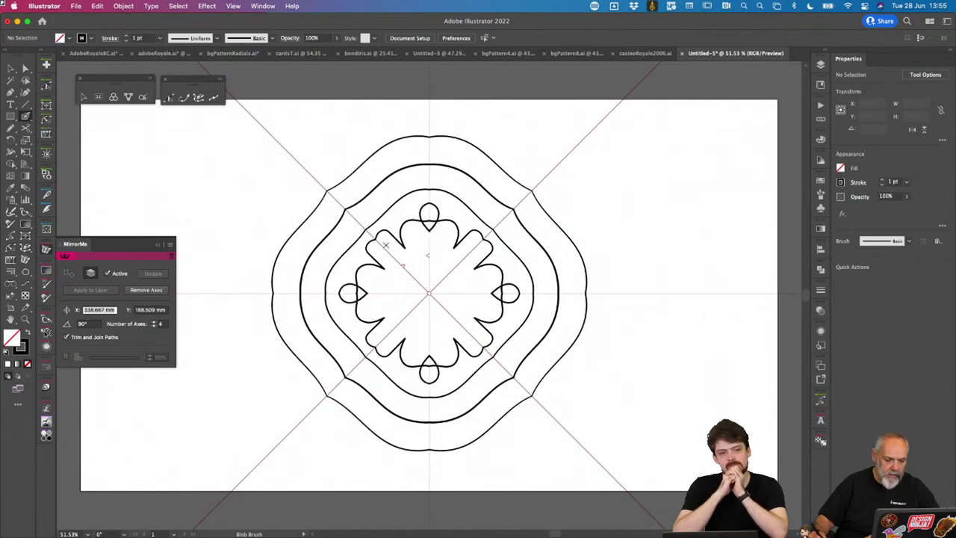
# Step: Draw small leaf shapes between the two outer rings and pointed buds outside them on the axes, undoing the extra inner ovals and curls
pyautogui.moveTo(329, 193); pyautogui.dragTo(356, 215)
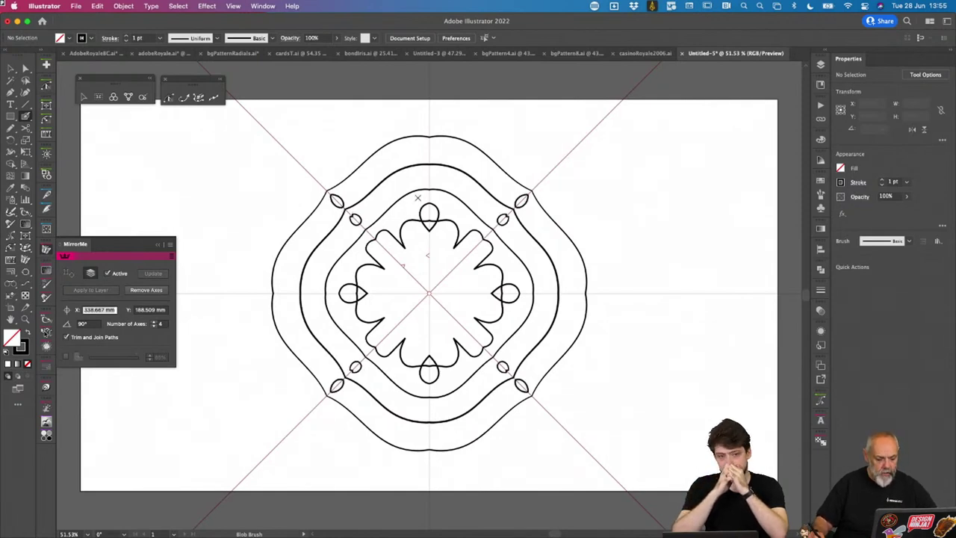
pyautogui.press('super+z')
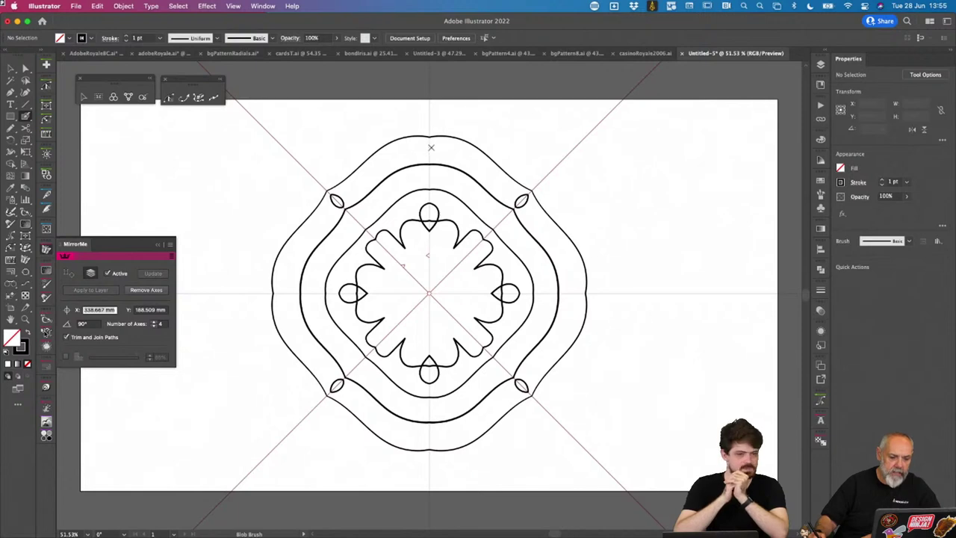
pyautogui.moveTo(426, 155); pyautogui.dragTo(428, 151)
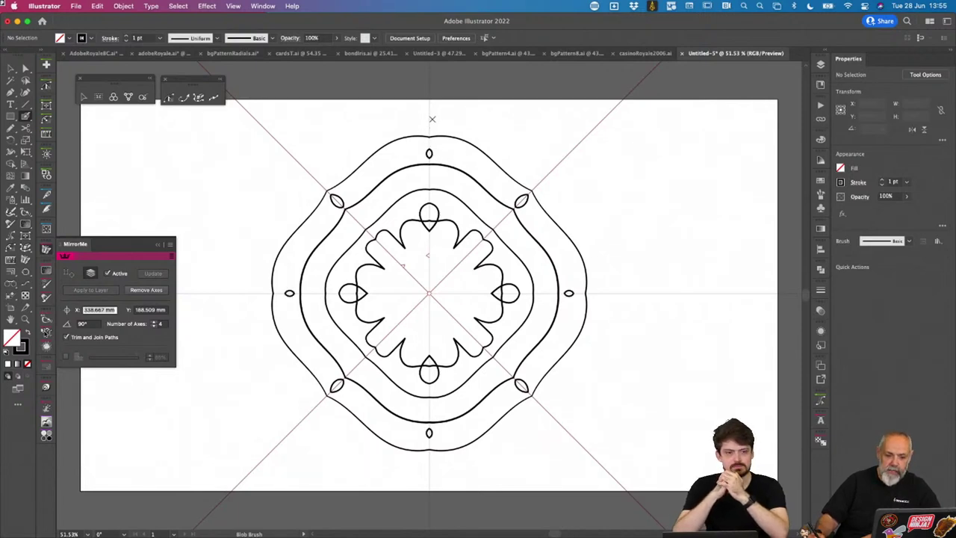
pyautogui.moveTo(431, 118)
pyautogui.mouseDown()
pyautogui.moveTo(441, 119)
pyautogui.moveTo(382, 135)
pyautogui.mouseUp()
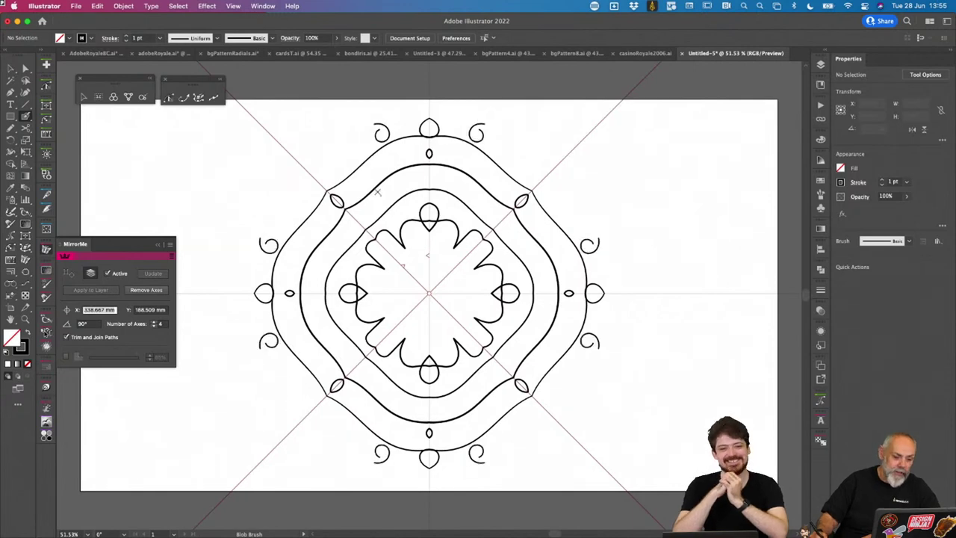
pyautogui.press('super+z')
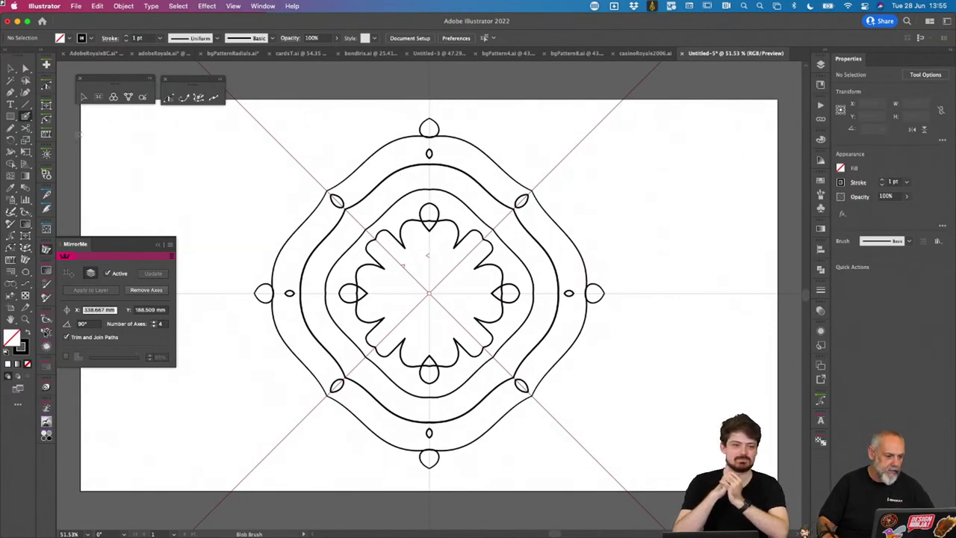
# Step: Draw a mirrored pair of spirals with the Spiral tool beyond the outer ring's upper-left diagonal, about 158 mm wide overall
pyautogui.click(26, 106)
pyautogui.click(70, 128)
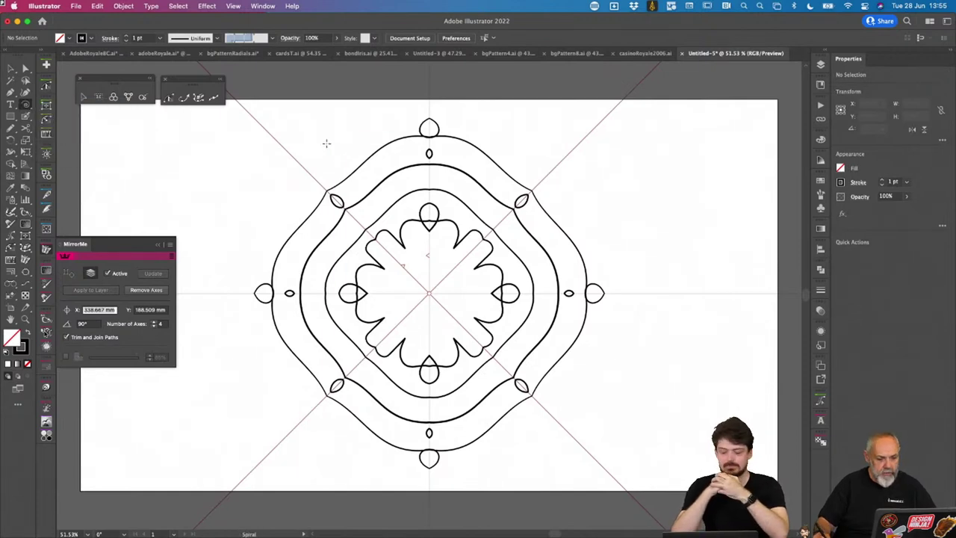
pyautogui.moveTo(340, 140); pyautogui.dragTo(348, 210)
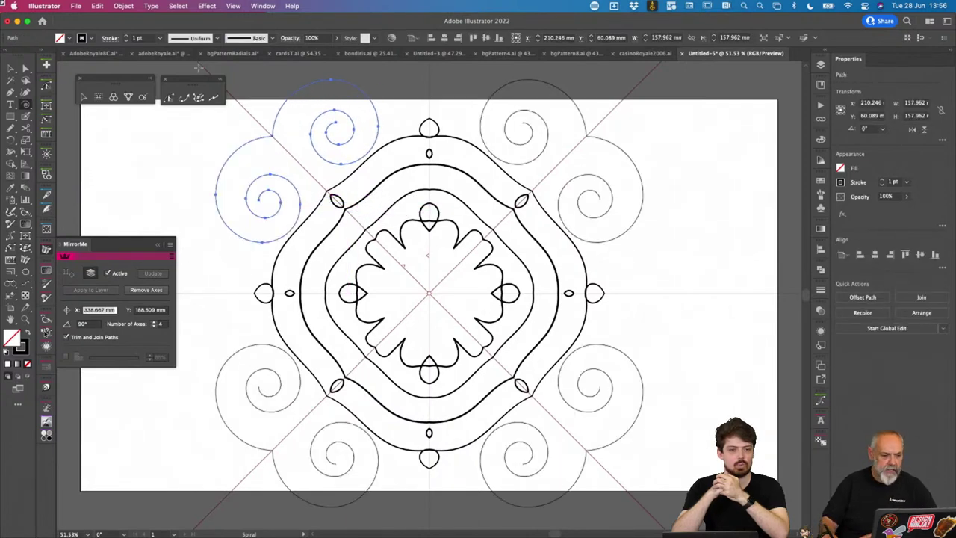
# Step: Give the mirrored spirals a lens-shaped variable width profile and a 44 pt stroke, and deselect them
pyautogui.click(160, 39)
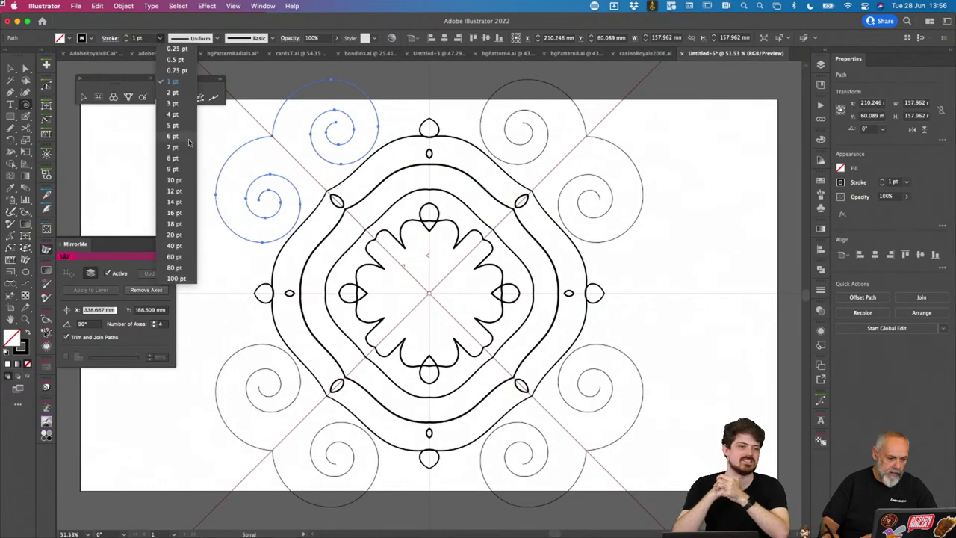
pyautogui.click(173, 169)
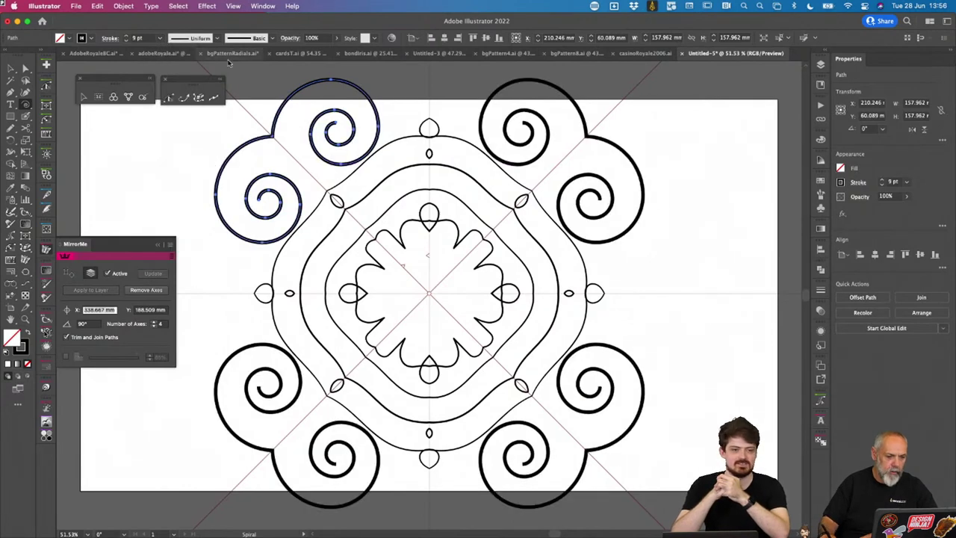
pyautogui.click(217, 38)
pyautogui.click(201, 84)
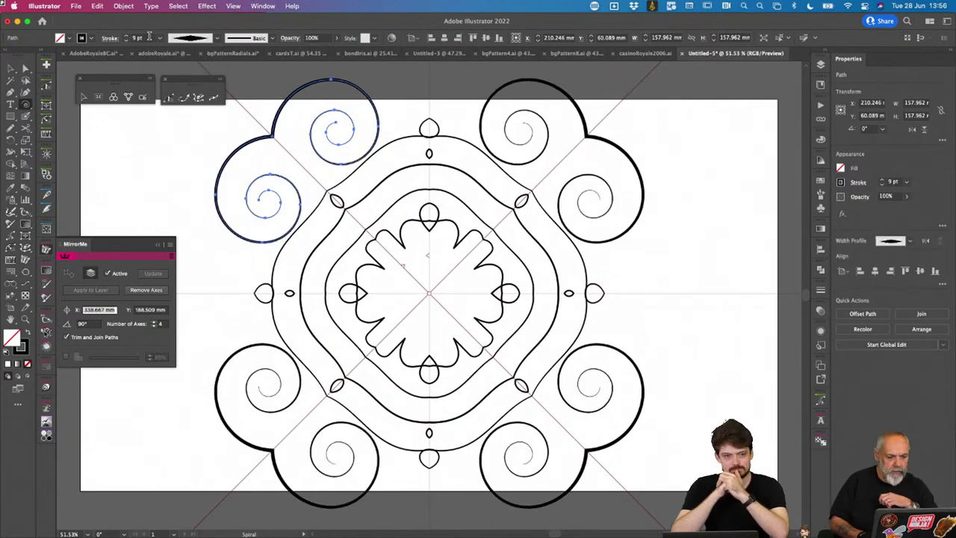
pyautogui.scroll(13, 149, 38)
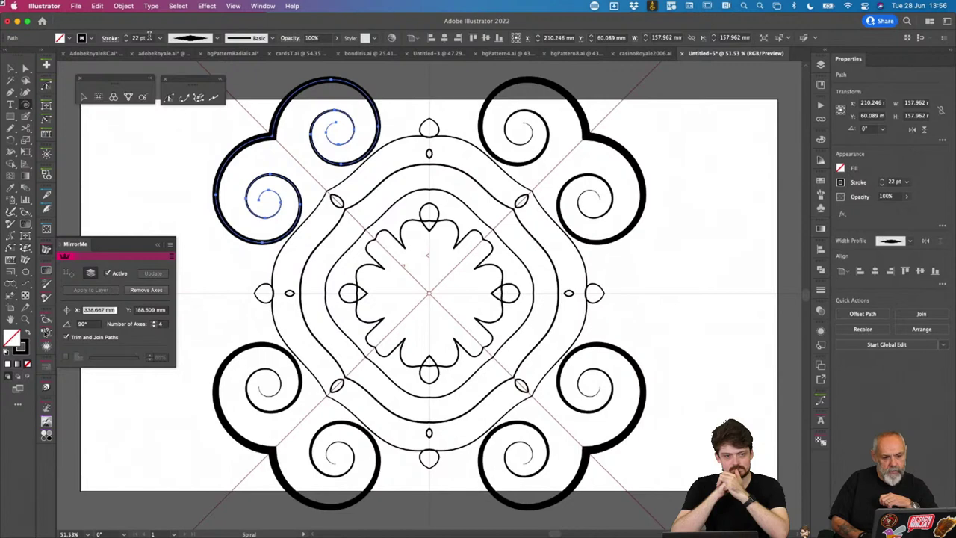
pyautogui.scroll(7, 149, 37)
pyautogui.scroll(15, 150, 38)
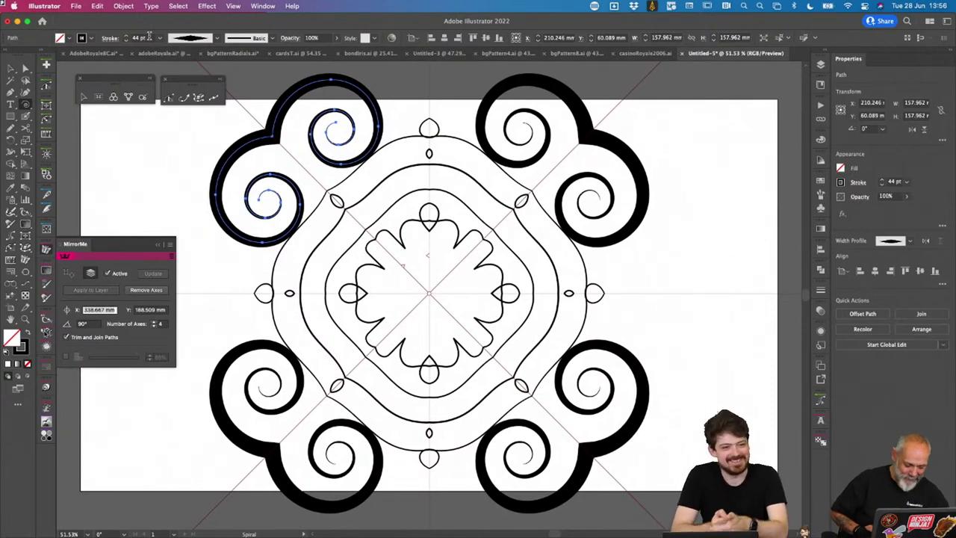
pyautogui.press('v')
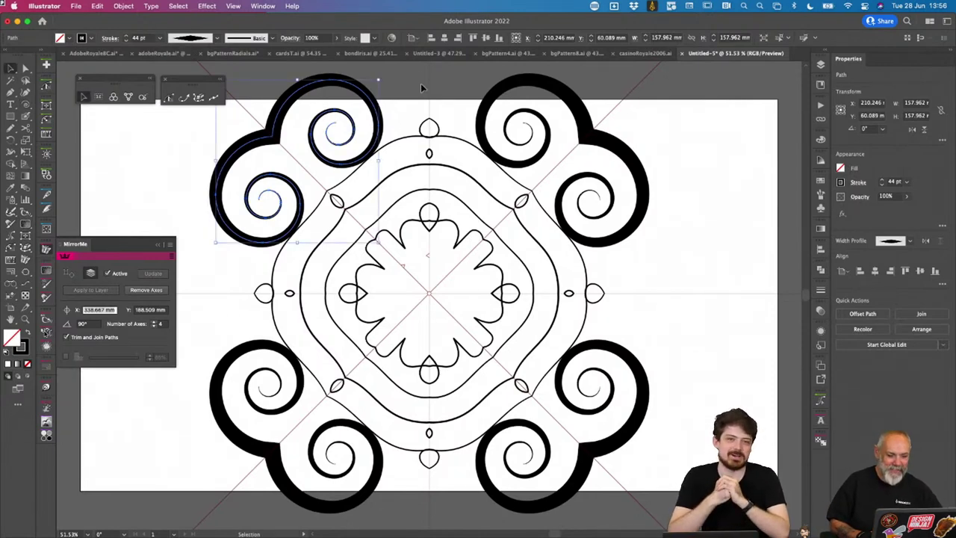
pyautogui.click(420, 88)
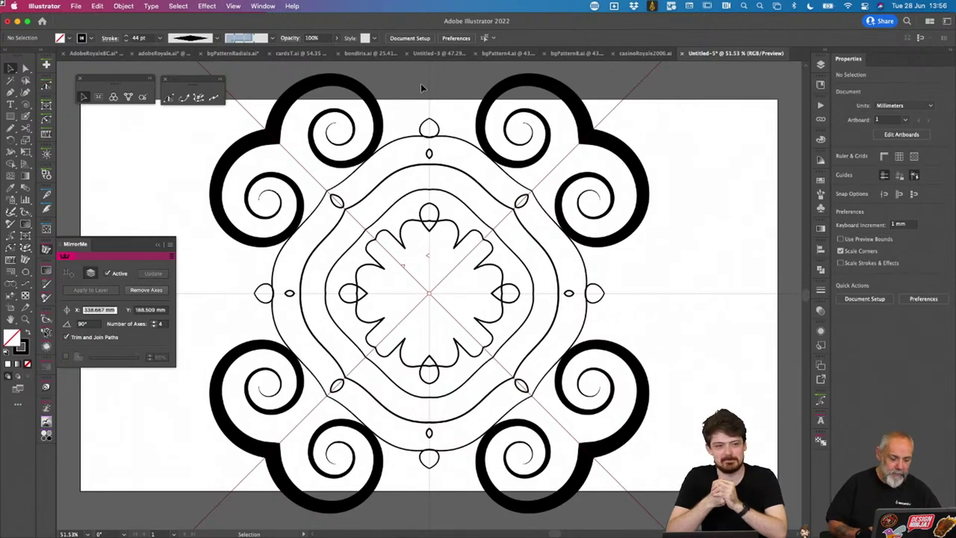
# Step: Remove the MirrorMe axes from the layer and delete all the mirrored artwork
pyautogui.click(151, 290)
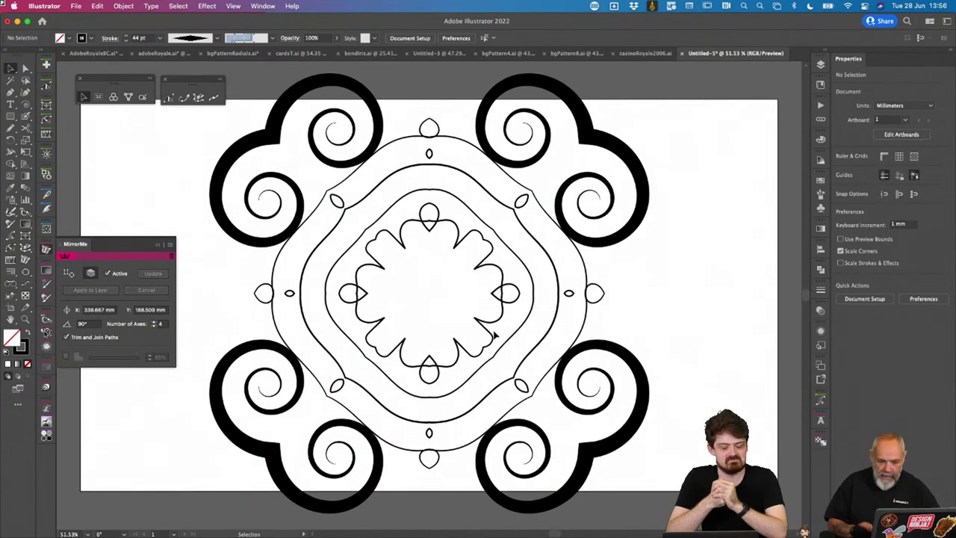
pyautogui.press('a')
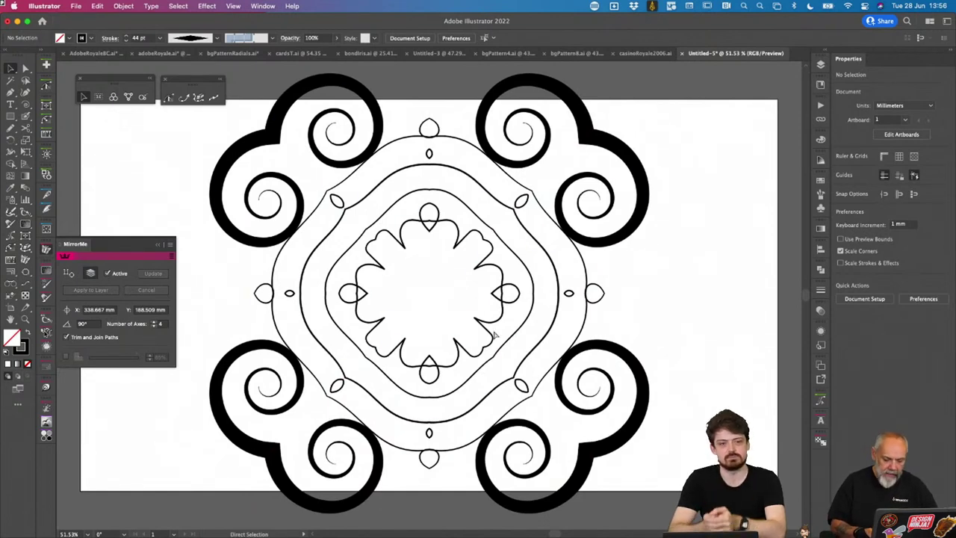
pyautogui.press('super+a')
pyautogui.press('Delete')
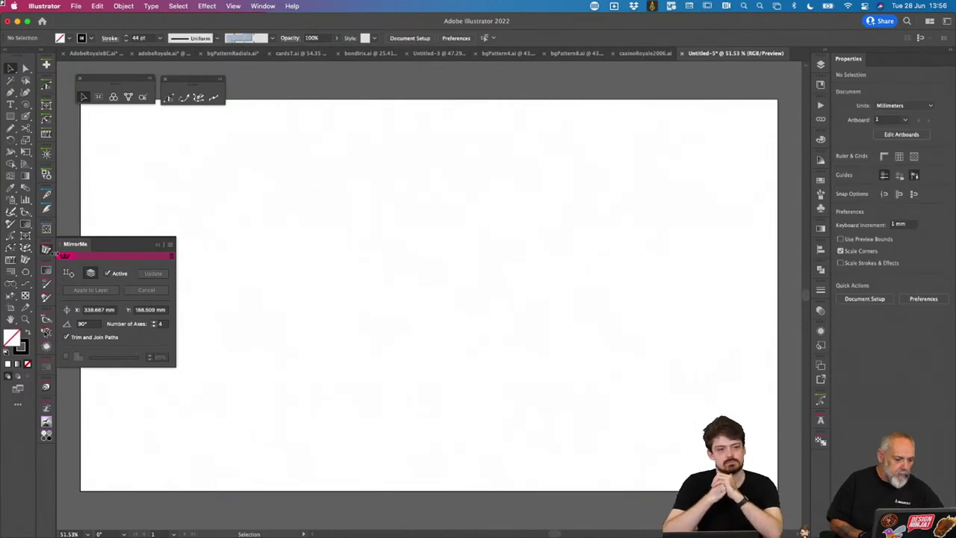
# Step: Draw a rectangle about 28 mm wide and 60 mm high near the artboard's upper middle, with a black fill and no stroke
pyautogui.click(49, 253)
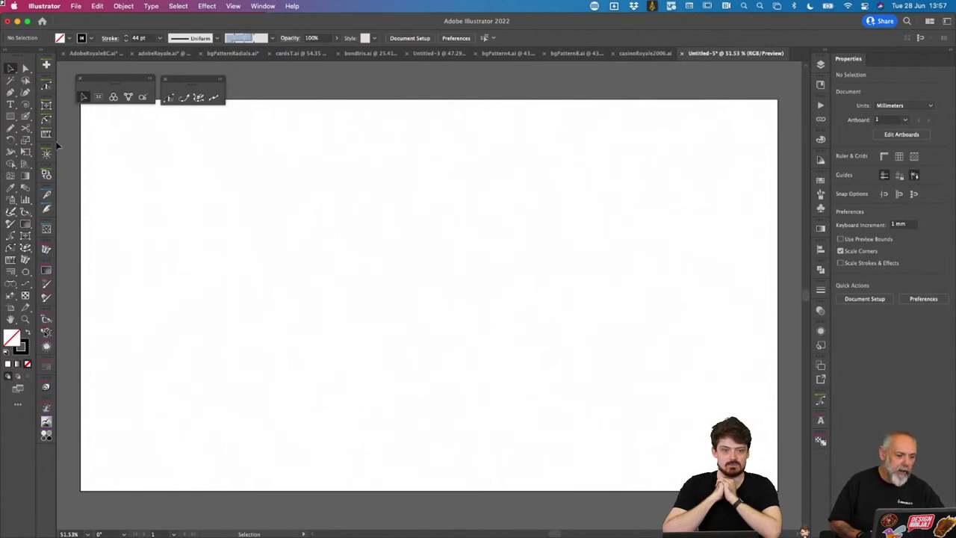
pyautogui.click(11, 116)
pyautogui.moveTo(403, 223); pyautogui.dragTo(432, 282)
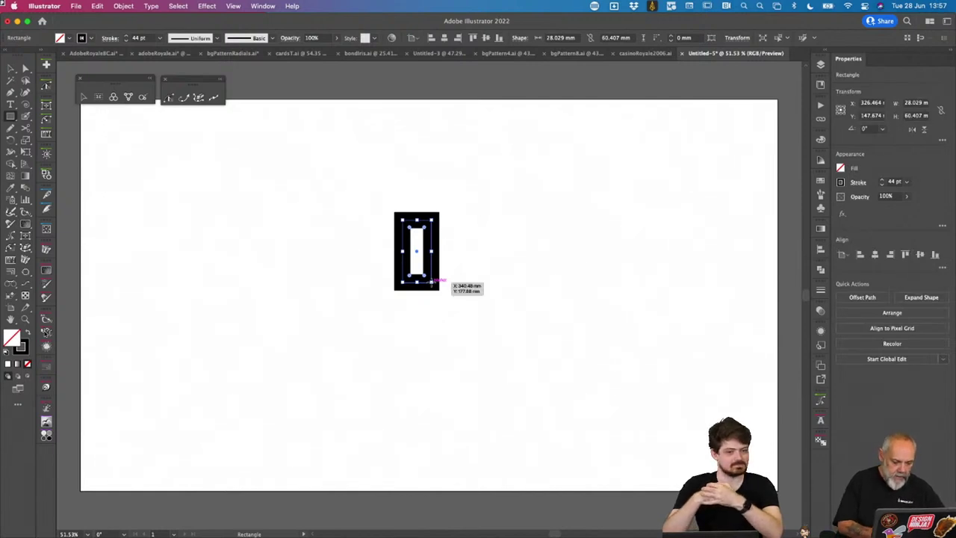
pyautogui.hotkey('shift', 'x')
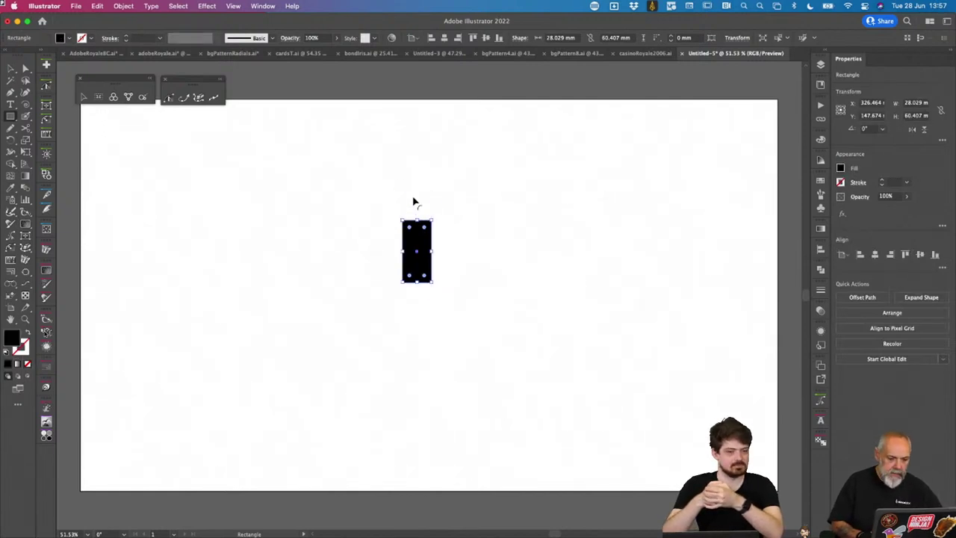
# Step: Draw overlapping black ellipses above the rectangle and along its left side, starting with one about 24 by 64 mm centred over its top edge
pyautogui.press('l')
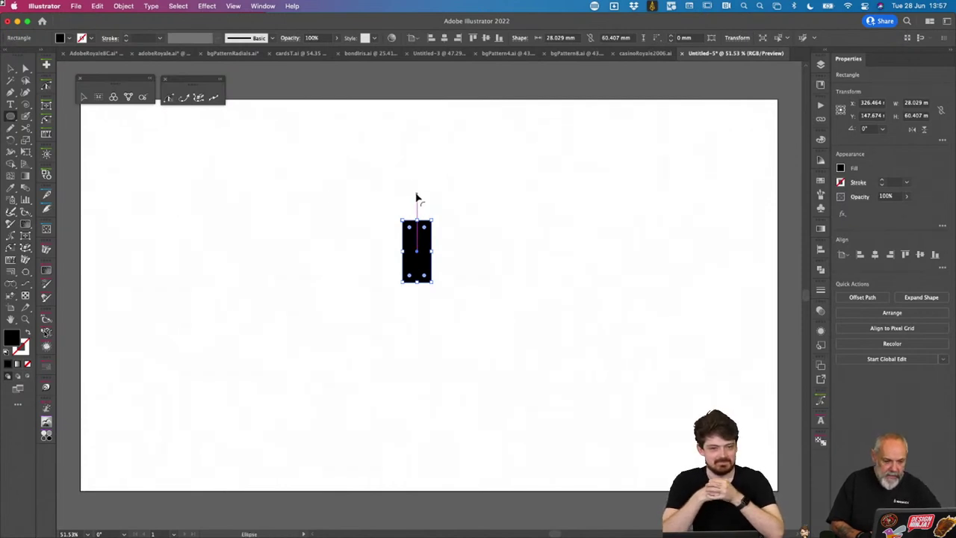
pyautogui.press('super+shift+a')
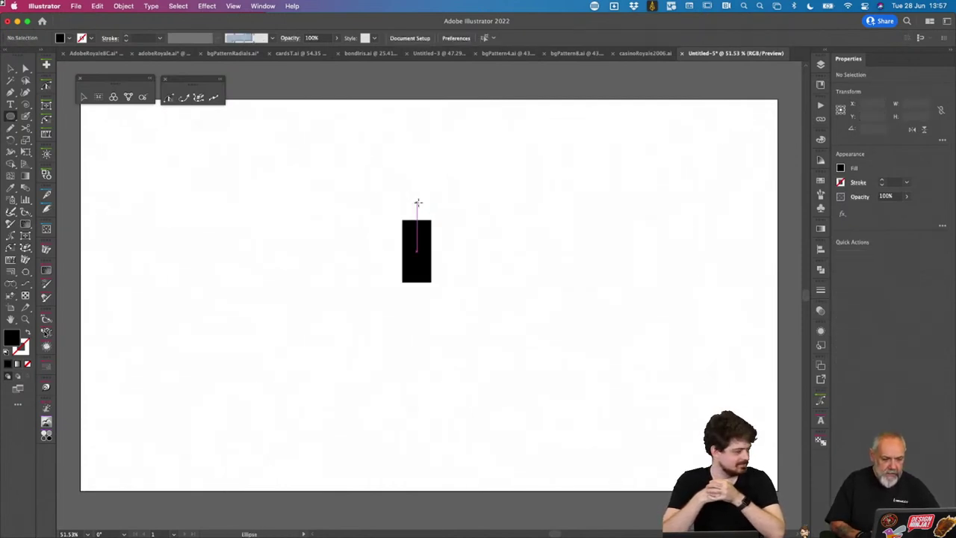
pyautogui.moveTo(418, 202); pyautogui.dragTo(430, 235)
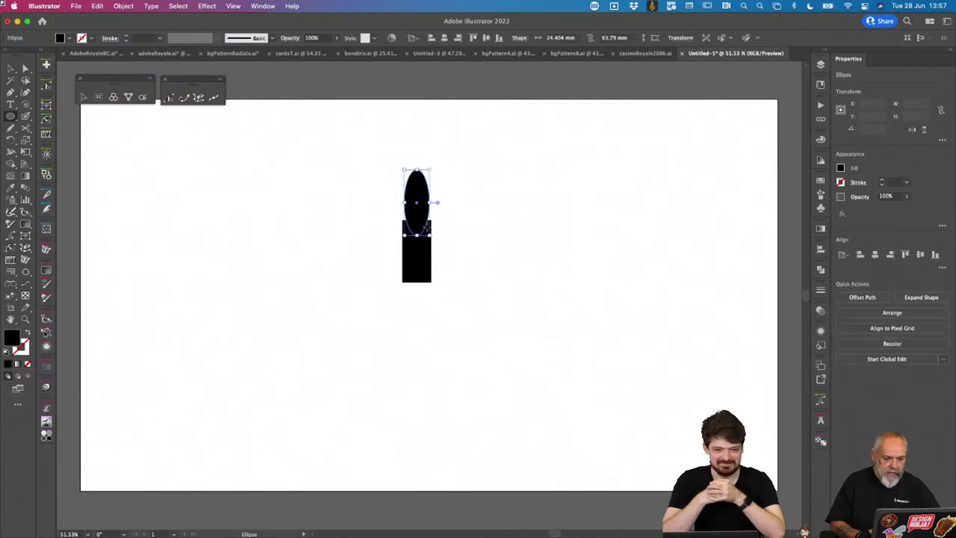
pyautogui.moveTo(416, 190)
pyautogui.mouseDown()
pyautogui.moveTo(447, 193)
pyautogui.moveTo(431, 188)
pyautogui.moveTo(445, 203)
pyautogui.moveTo(403, 218)
pyautogui.moveTo(405, 229)
pyautogui.mouseUp()
pyautogui.moveTo(401, 147)
pyautogui.mouseDown()
pyautogui.moveTo(411, 193)
pyautogui.moveTo(424, 189)
pyautogui.mouseUp()
pyautogui.moveTo(394, 246)
pyautogui.mouseDown()
pyautogui.moveTo(425, 273)
pyautogui.moveTo(383, 250)
pyautogui.moveTo(384, 235)
pyautogui.moveTo(420, 262)
pyautogui.mouseUp()
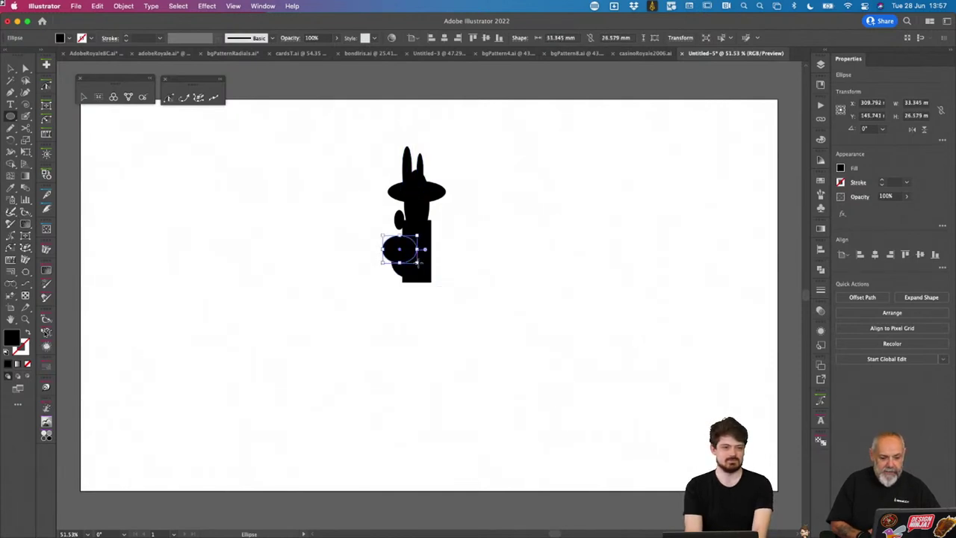
# Step: Unite all the black ellipses and the rectangle into one shape and stretch it to about 160 mm tall
pyautogui.press('v')
pyautogui.click(503, 177)
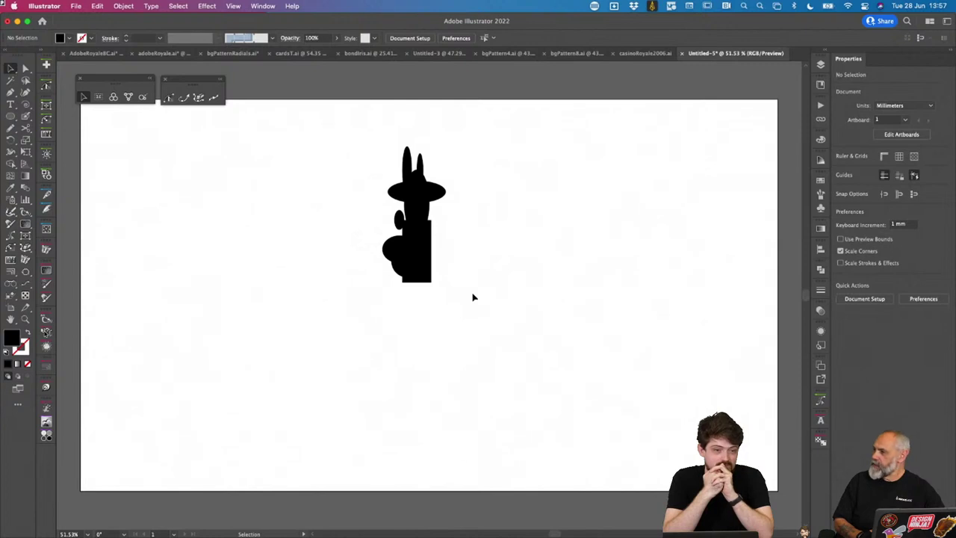
pyautogui.moveTo(377, 137); pyautogui.dragTo(459, 351)
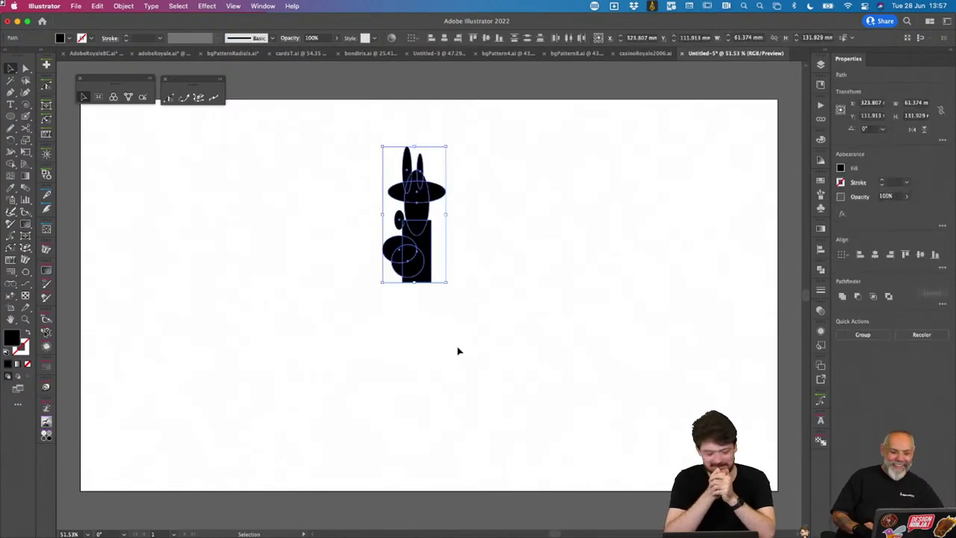
pyautogui.click(842, 297)
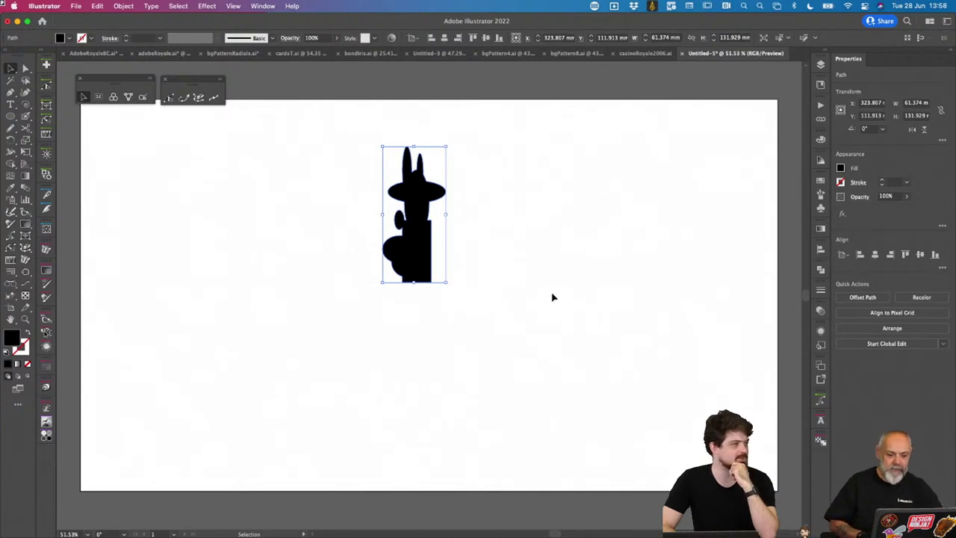
pyautogui.moveTo(414, 283); pyautogui.dragTo(415, 314)
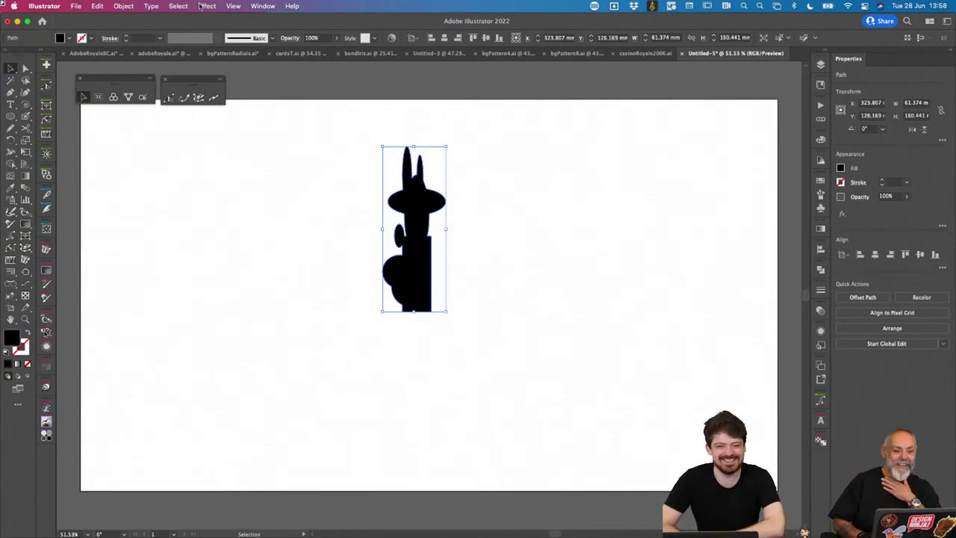
# Step: Create a mirror repeat of the united silhouette across a vertical axis
pyautogui.click(152, 6)
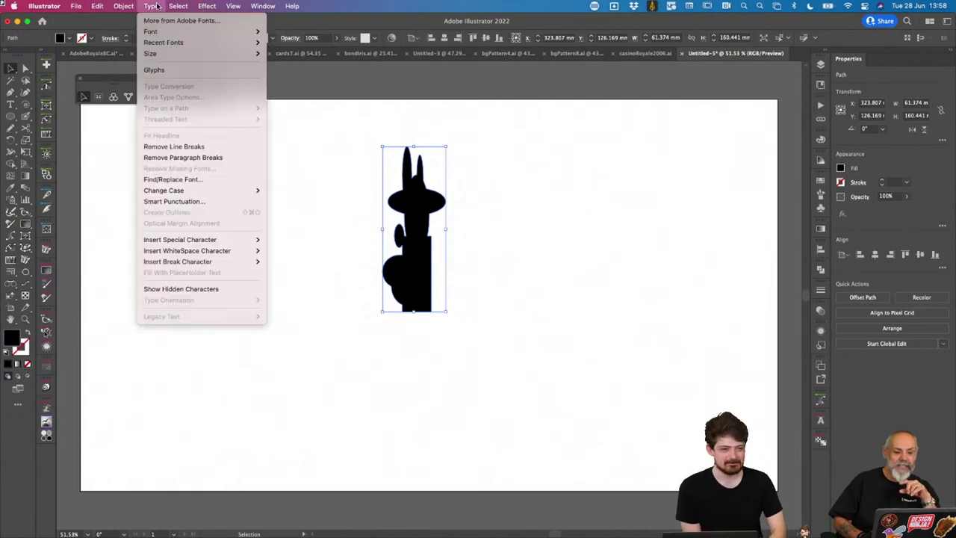
pyautogui.moveTo(132, 5)
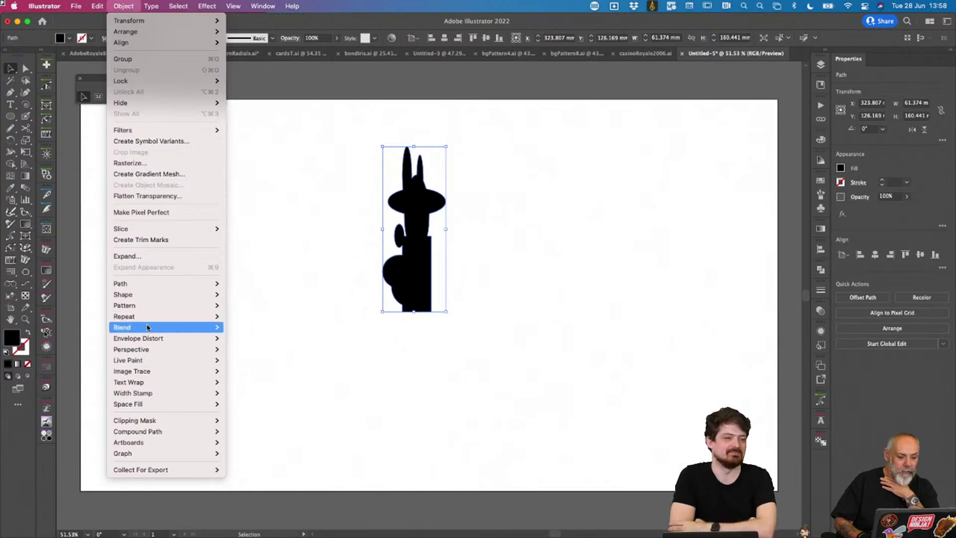
pyautogui.moveTo(157, 321)
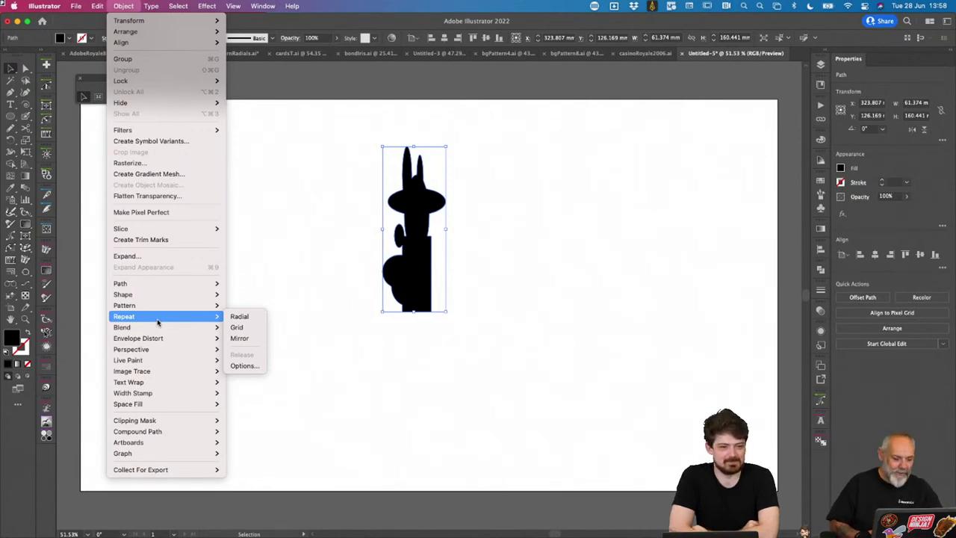
pyautogui.click(245, 339)
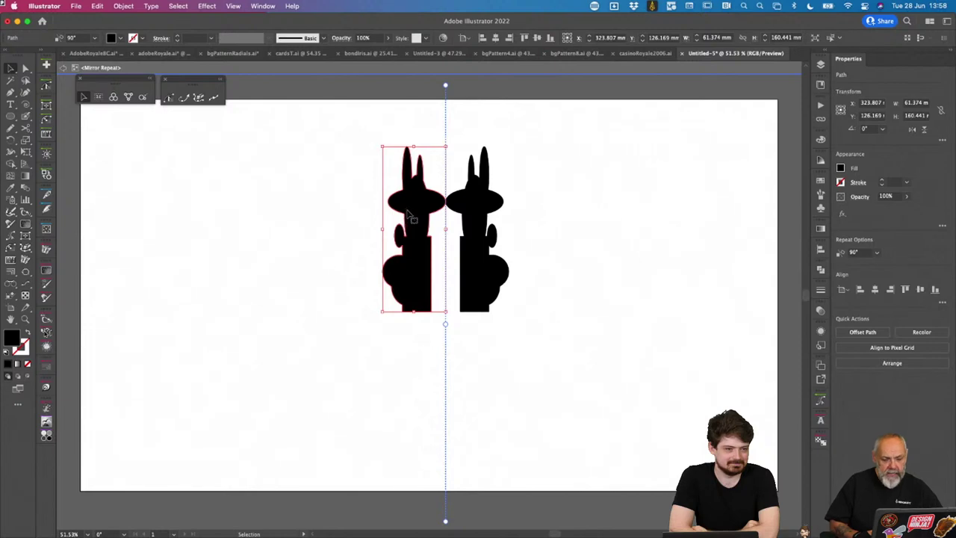
# Step: Move the source half over the mirror axis so both halves overlap, and rotate it by about 20°
pyautogui.moveTo(409, 215); pyautogui.dragTo(434, 218)
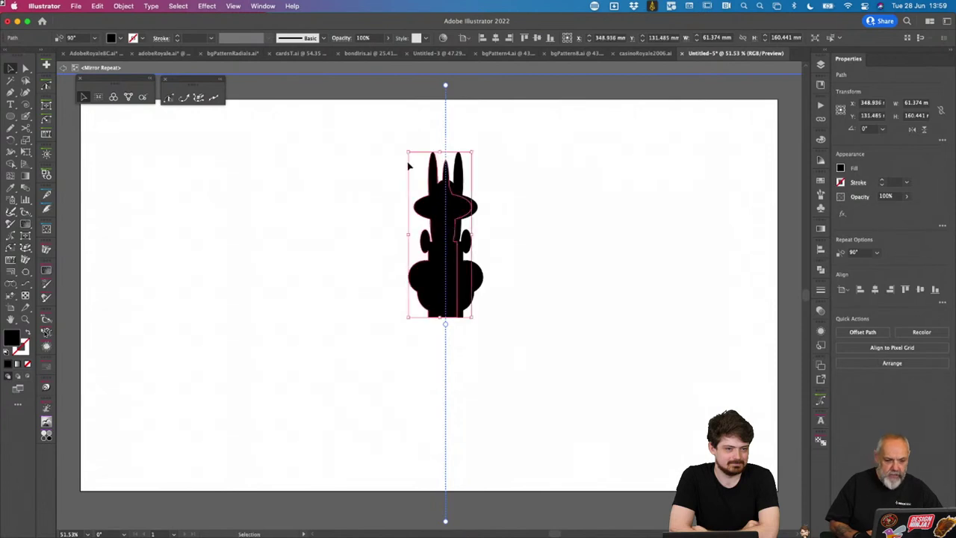
pyautogui.moveTo(405, 147); pyautogui.dragTo(376, 165)
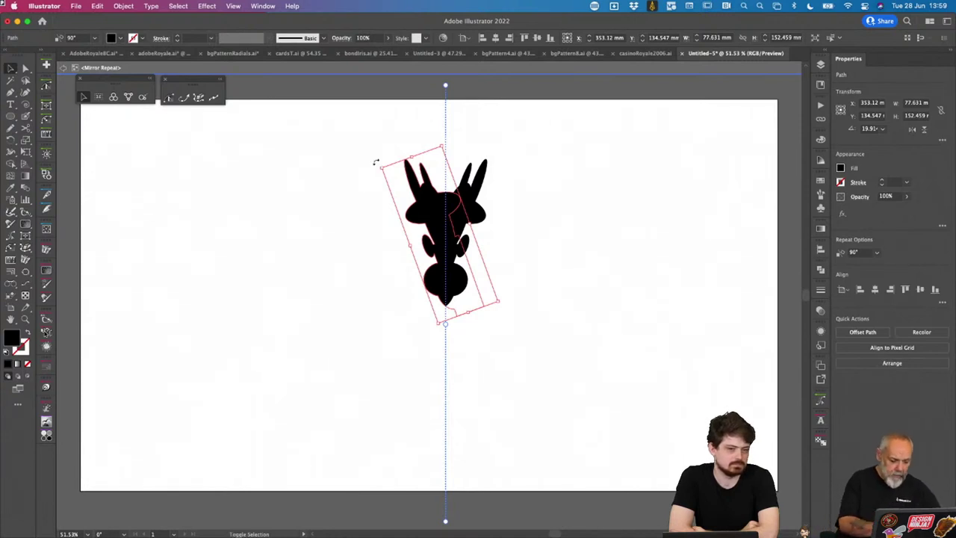
pyautogui.hotkey('shift', 'e')
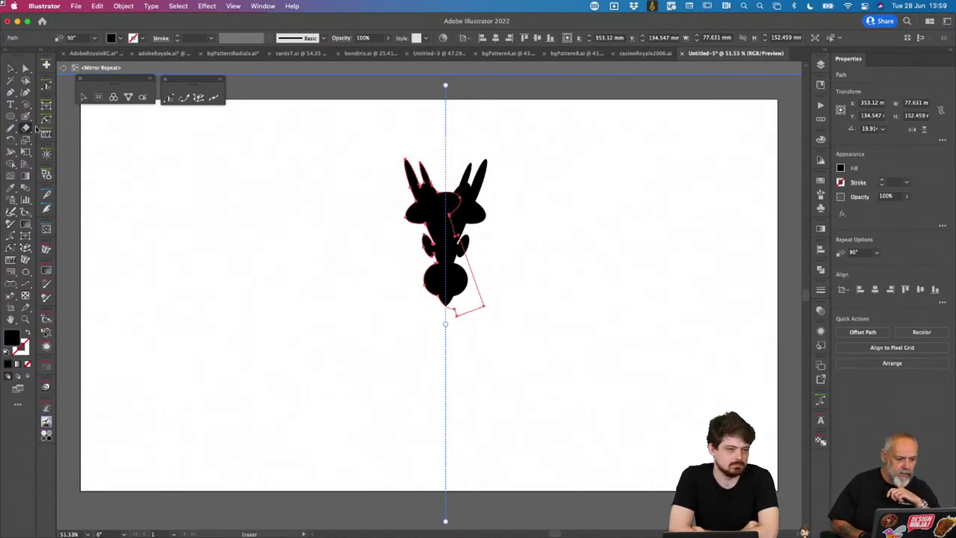
pyautogui.doubleClick(25, 129)
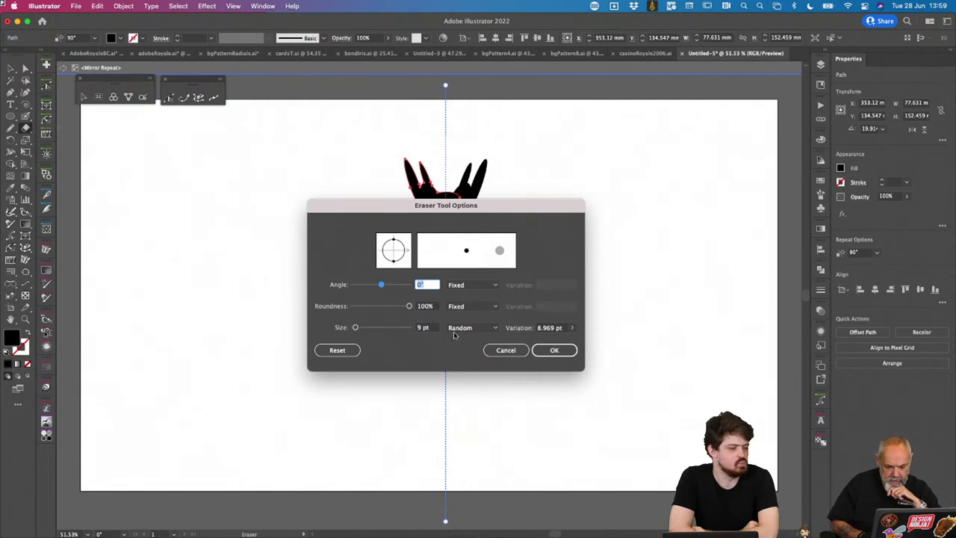
pyautogui.click(565, 329)
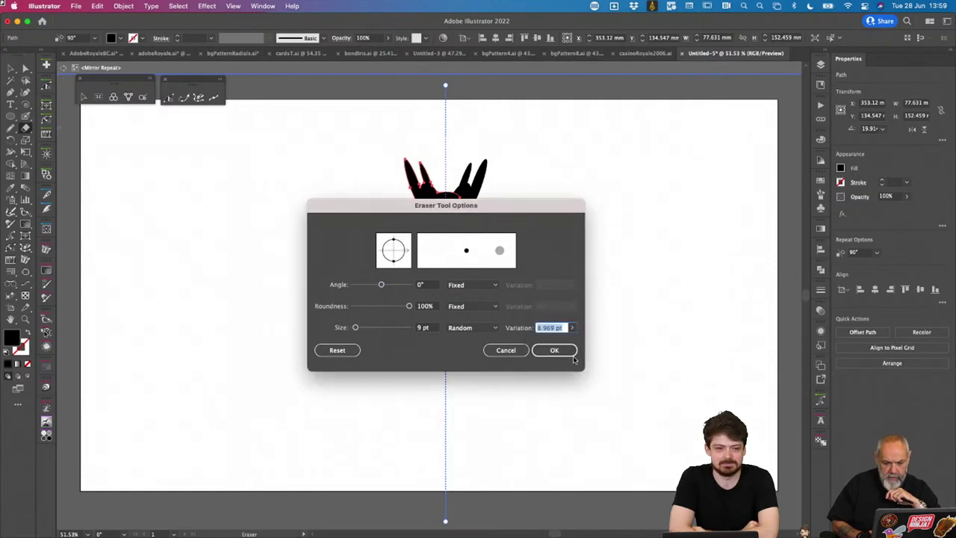
pyautogui.click(572, 328)
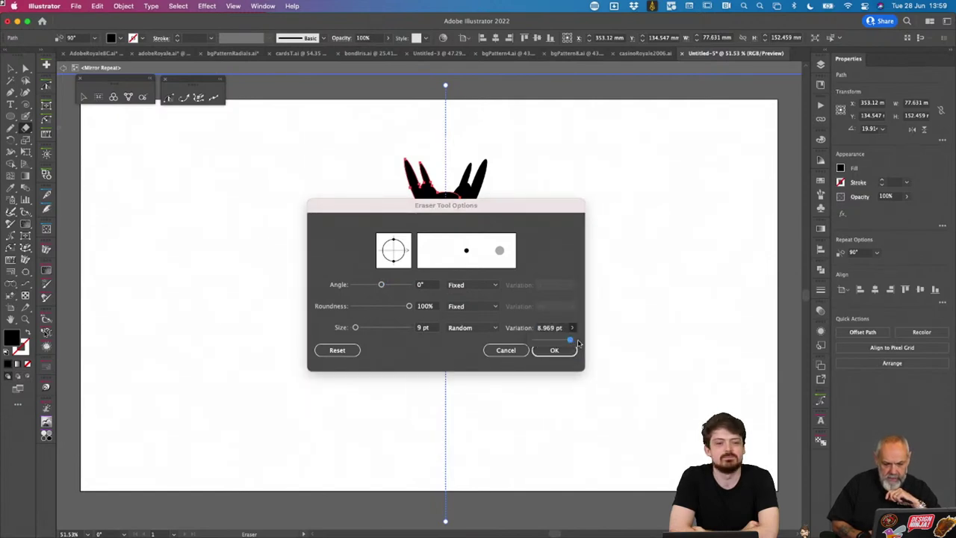
pyautogui.click(552, 349)
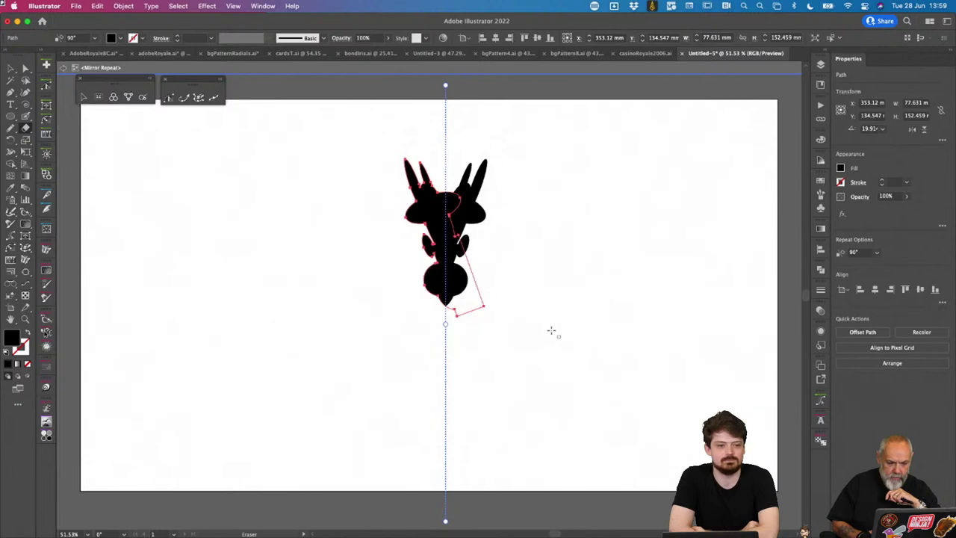
# Step: Set the Eraser tool's size to vary with Pressure, with a variation of 9 pt
pyautogui.doubleClick(26, 128)
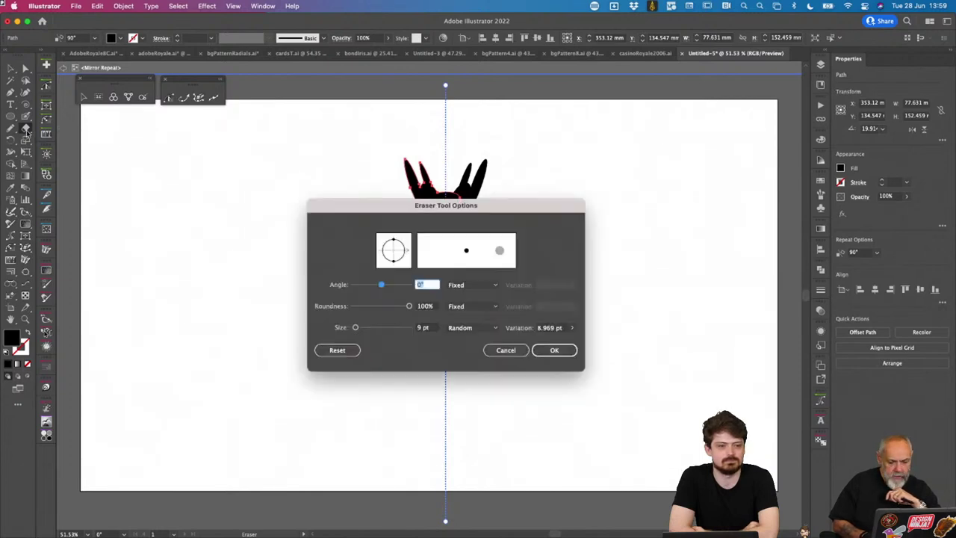
pyautogui.click(490, 329)
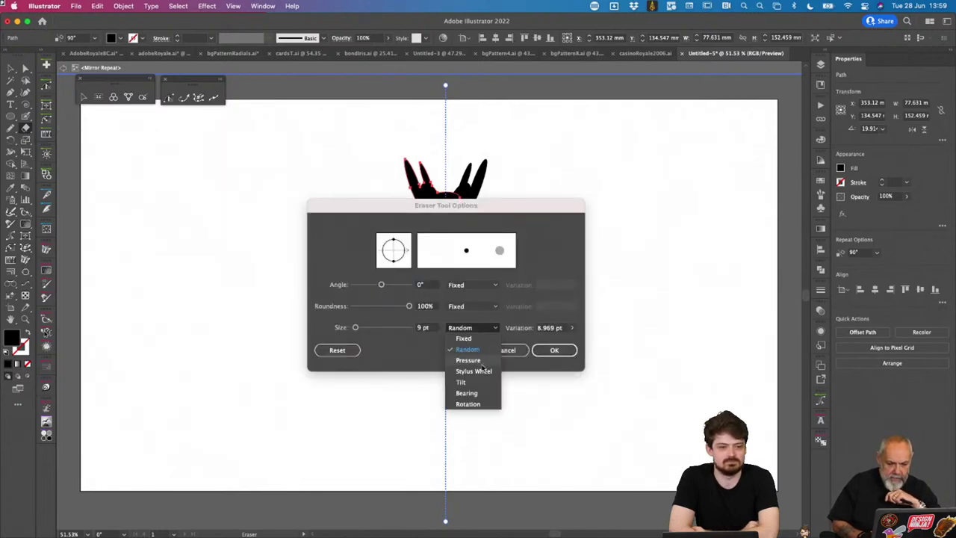
pyautogui.click(481, 370)
pyautogui.click(489, 329)
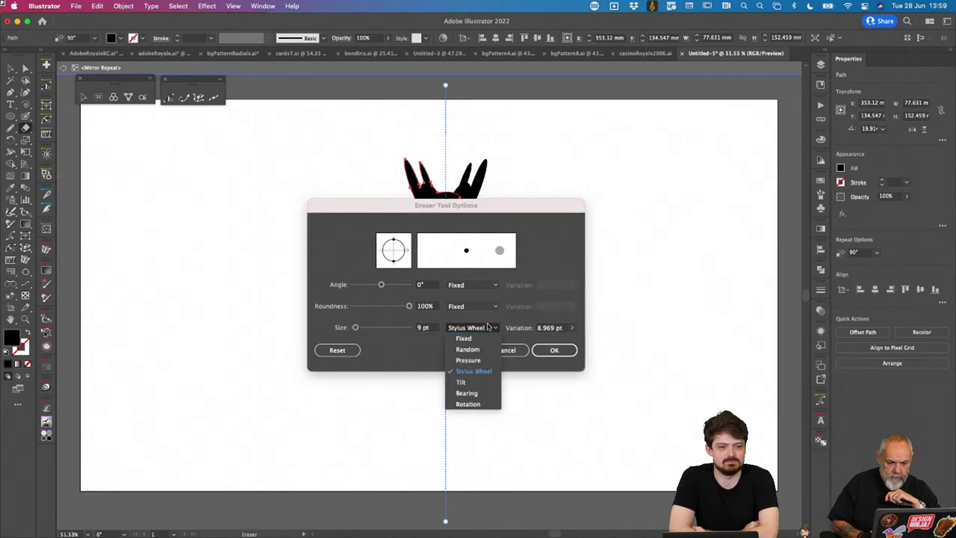
pyautogui.click(471, 360)
pyautogui.click(571, 327)
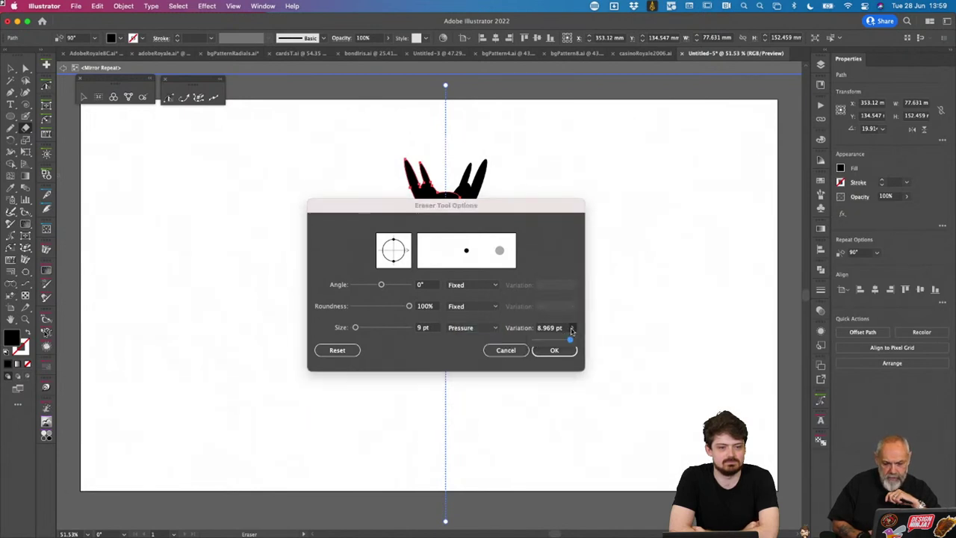
pyautogui.moveTo(572, 341); pyautogui.dragTo(583, 341)
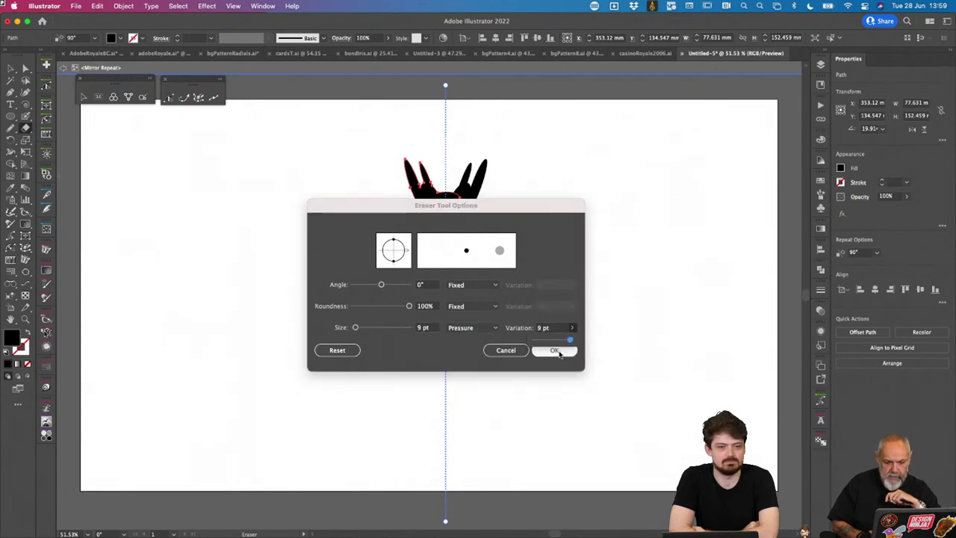
pyautogui.click(559, 346)
pyautogui.click(556, 350)
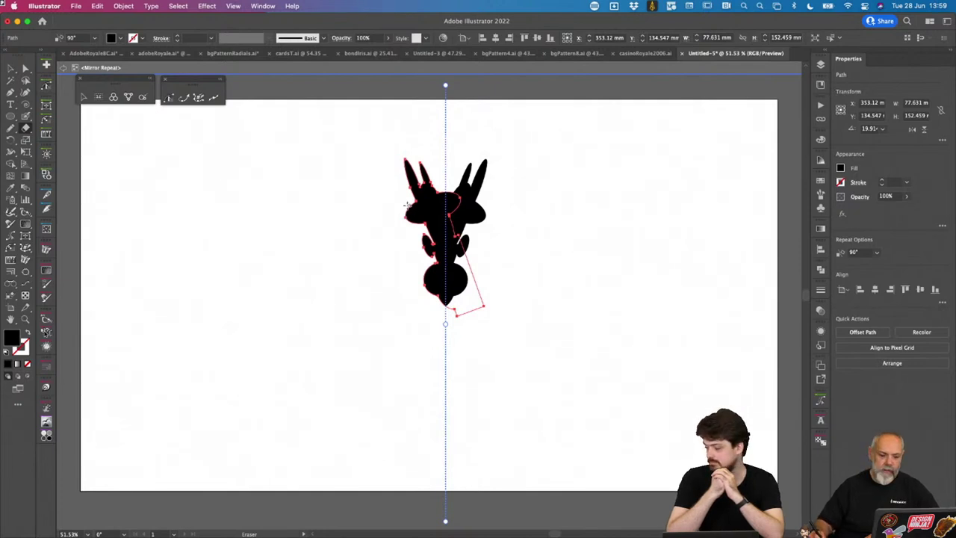
# Step: Erase curved crosswise bands through the mirrored head, from the horns down to the rounded lower part
pyautogui.moveTo(409, 200); pyautogui.dragTo(473, 192)
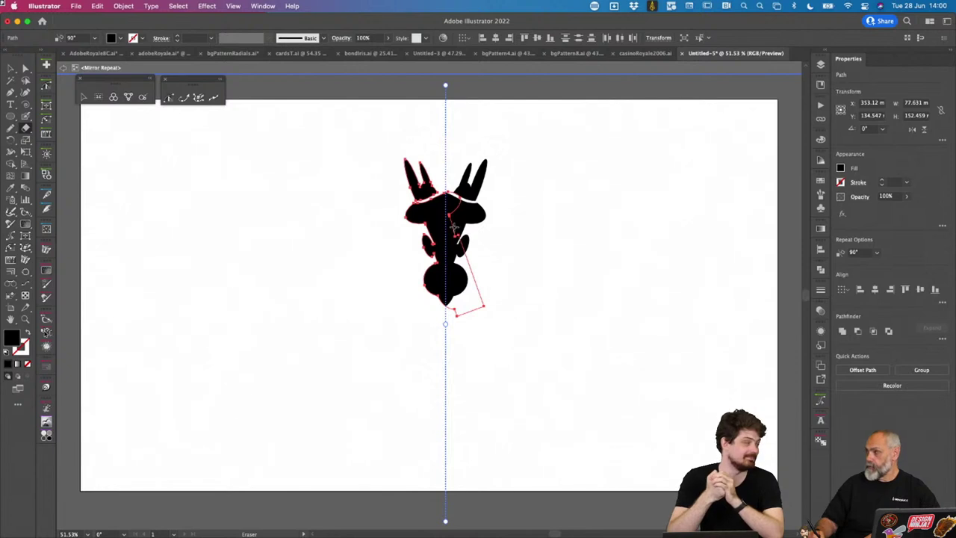
pyautogui.moveTo(414, 224)
pyautogui.mouseDown()
pyautogui.moveTo(463, 202)
pyautogui.moveTo(482, 218)
pyautogui.mouseUp()
pyautogui.moveTo(423, 232)
pyautogui.mouseDown()
pyautogui.moveTo(453, 213)
pyautogui.moveTo(433, 236)
pyautogui.moveTo(412, 239)
pyautogui.moveTo(437, 243)
pyautogui.moveTo(460, 222)
pyautogui.moveTo(429, 267)
pyautogui.moveTo(415, 266)
pyautogui.moveTo(484, 270)
pyautogui.mouseUp()
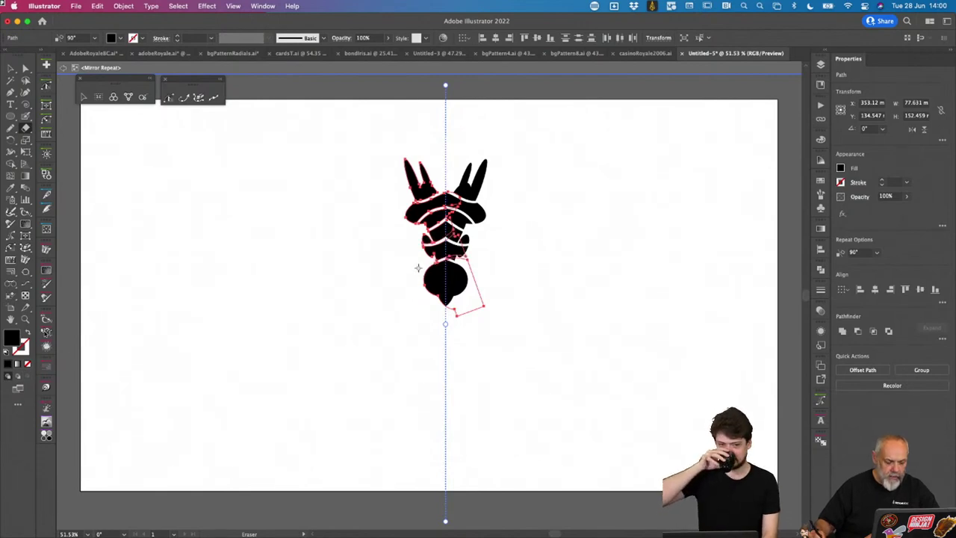
pyautogui.moveTo(418, 268)
pyautogui.mouseDown()
pyautogui.moveTo(458, 272)
pyautogui.moveTo(447, 270)
pyautogui.moveTo(468, 288)
pyautogui.mouseUp()
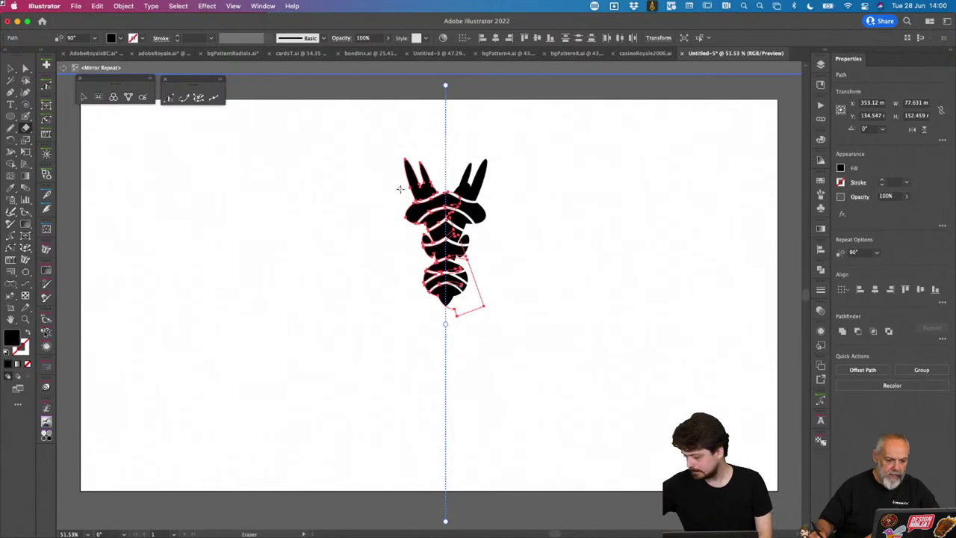
pyautogui.moveTo(400, 189); pyautogui.dragTo(436, 192)
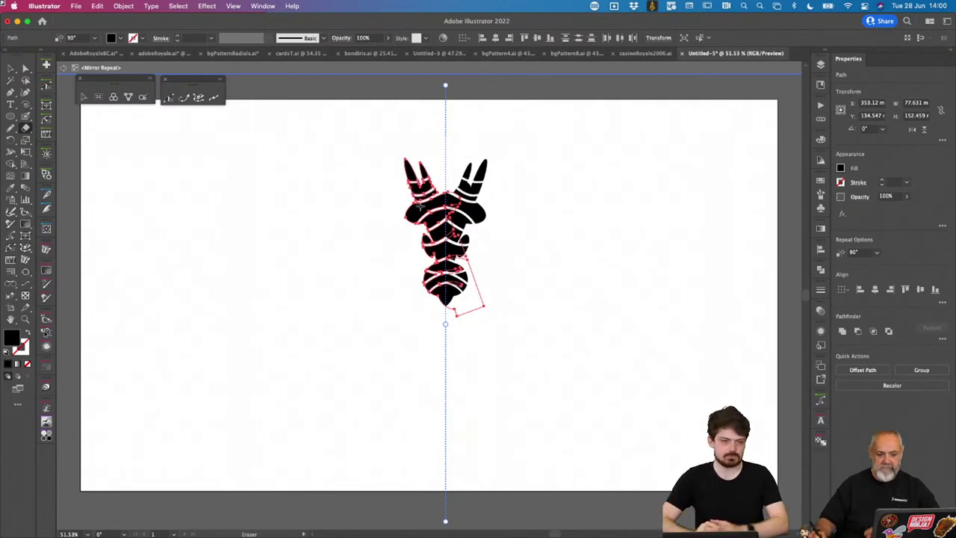
# Step: Erase finer flowing lines through the horns, forehead, muzzle and chin to break the bands into smaller tribal-mask pieces
pyautogui.moveTo(451, 215)
pyautogui.mouseDown()
pyautogui.moveTo(489, 221)
pyautogui.moveTo(442, 216)
pyautogui.moveTo(461, 216)
pyautogui.mouseUp()
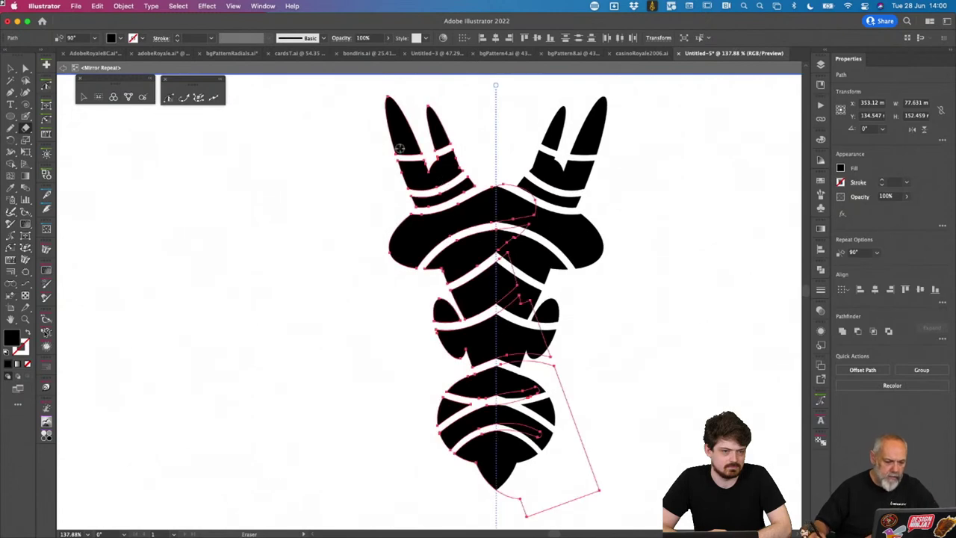
pyautogui.moveTo(400, 118)
pyautogui.mouseDown()
pyautogui.moveTo(416, 182)
pyautogui.moveTo(447, 208)
pyautogui.moveTo(429, 178)
pyautogui.moveTo(436, 170)
pyautogui.moveTo(415, 158)
pyautogui.moveTo(421, 191)
pyautogui.moveTo(450, 201)
pyautogui.moveTo(454, 186)
pyautogui.moveTo(460, 197)
pyautogui.moveTo(460, 215)
pyautogui.moveTo(437, 223)
pyautogui.moveTo(434, 213)
pyautogui.moveTo(436, 233)
pyautogui.moveTo(444, 240)
pyautogui.moveTo(483, 223)
pyautogui.moveTo(466, 232)
pyautogui.moveTo(477, 223)
pyautogui.moveTo(484, 188)
pyautogui.mouseUp()
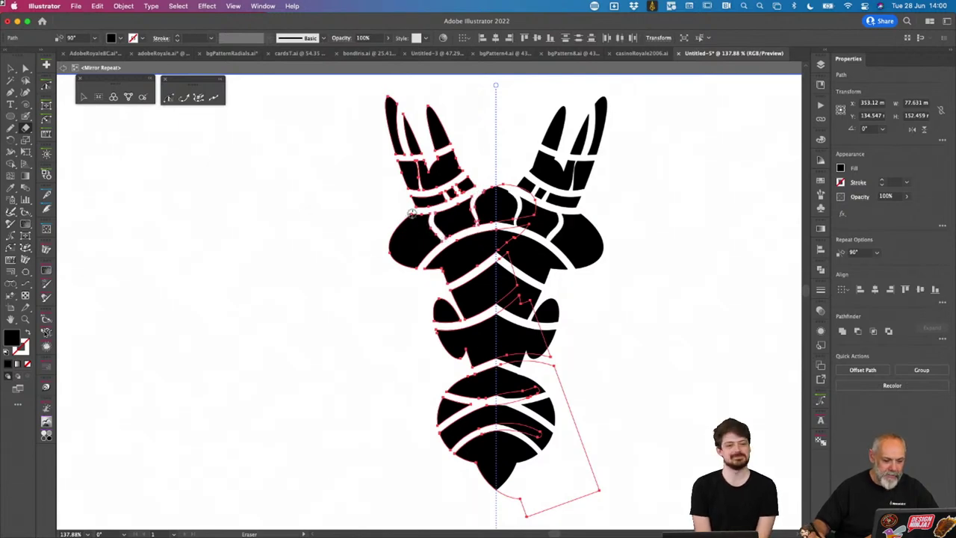
pyautogui.moveTo(407, 215)
pyautogui.mouseDown()
pyautogui.moveTo(424, 256)
pyautogui.moveTo(454, 250)
pyautogui.moveTo(464, 282)
pyautogui.mouseUp()
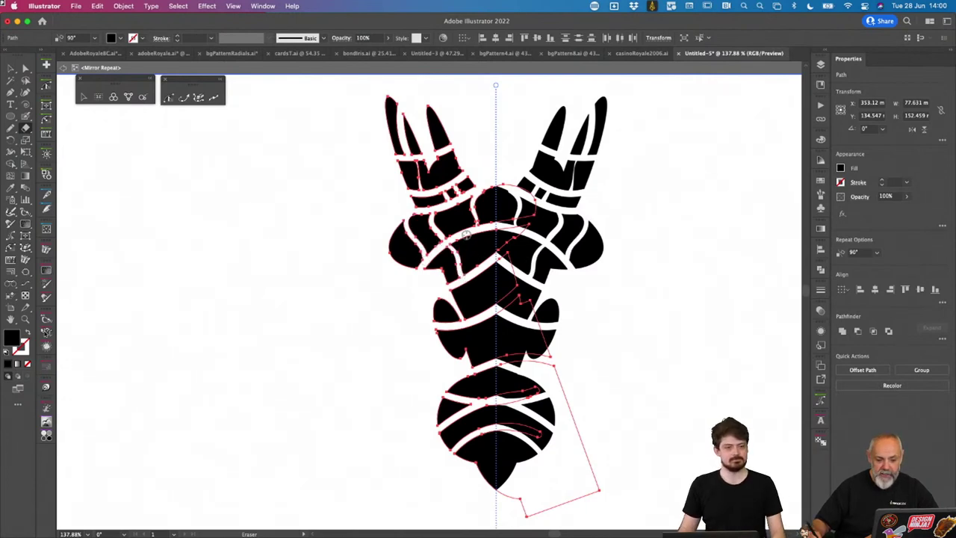
pyautogui.moveTo(471, 237); pyautogui.dragTo(480, 281)
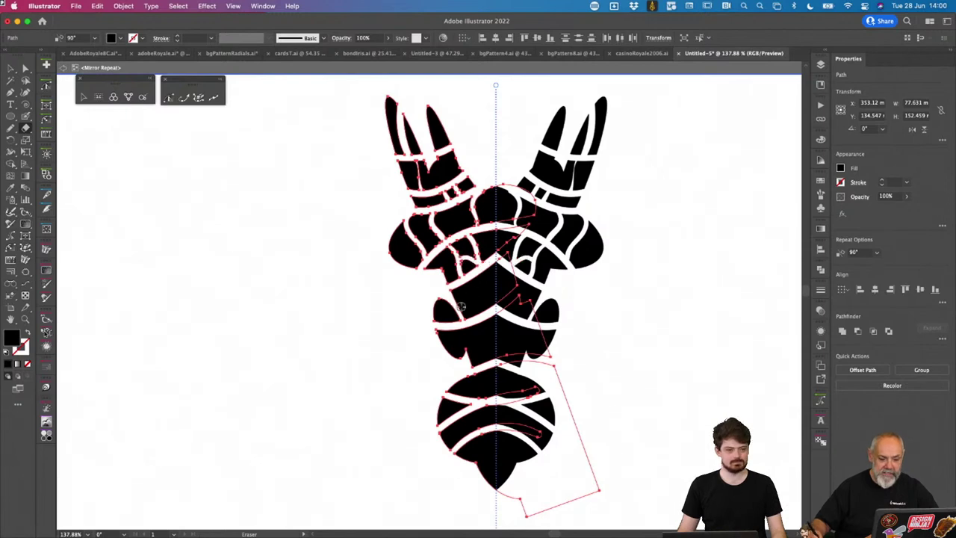
pyautogui.moveTo(444, 309)
pyautogui.mouseDown()
pyautogui.moveTo(489, 288)
pyautogui.moveTo(500, 298)
pyautogui.moveTo(483, 282)
pyautogui.moveTo(505, 276)
pyautogui.mouseUp()
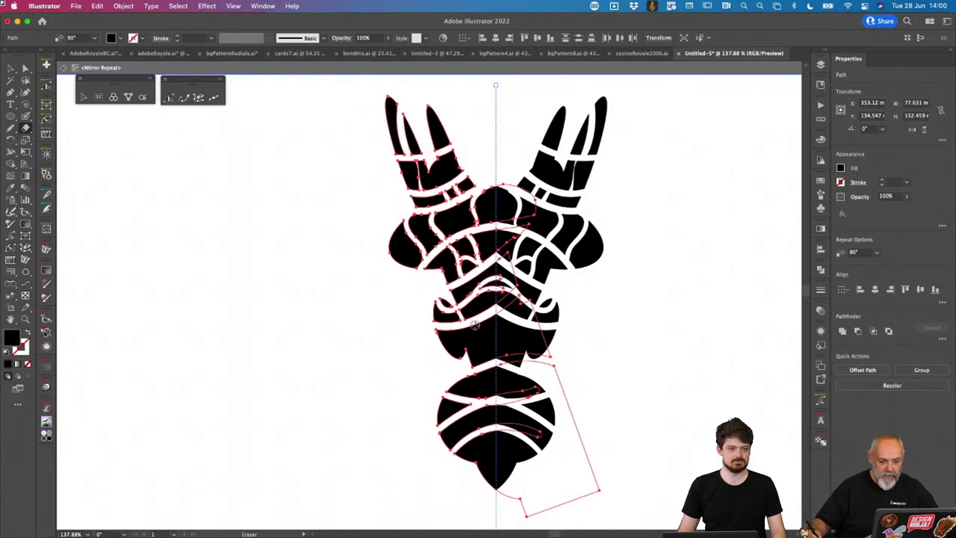
pyautogui.moveTo(464, 329)
pyautogui.mouseDown()
pyautogui.moveTo(505, 340)
pyautogui.moveTo(432, 347)
pyautogui.mouseUp()
pyautogui.moveTo(474, 377)
pyautogui.mouseDown()
pyautogui.moveTo(468, 350)
pyautogui.moveTo(496, 389)
pyautogui.mouseUp()
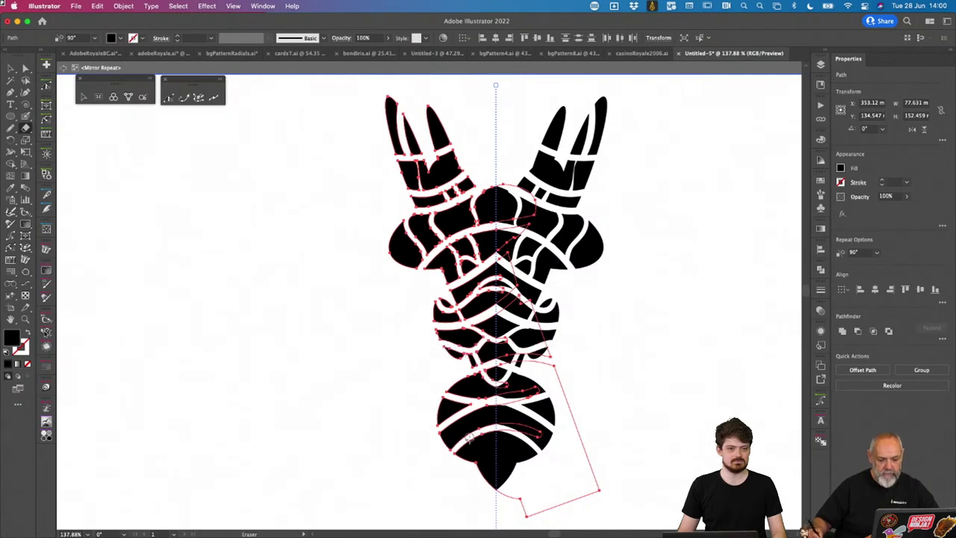
pyautogui.moveTo(472, 468)
pyautogui.mouseDown()
pyautogui.moveTo(484, 448)
pyautogui.moveTo(502, 446)
pyautogui.moveTo(486, 493)
pyautogui.mouseUp()
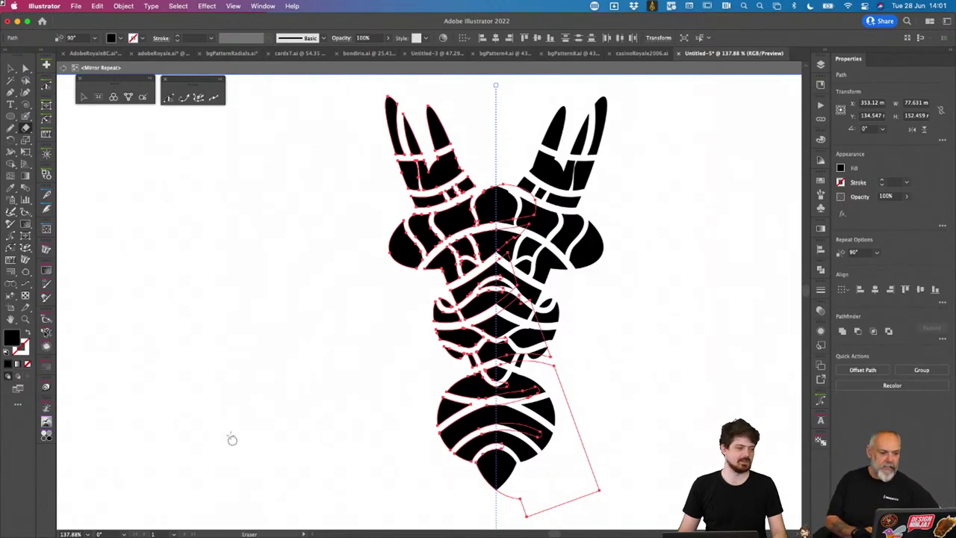
# Step: Exit isolation of the mirror repeat and select the whole mirrored head as one object
pyautogui.click(11, 68)
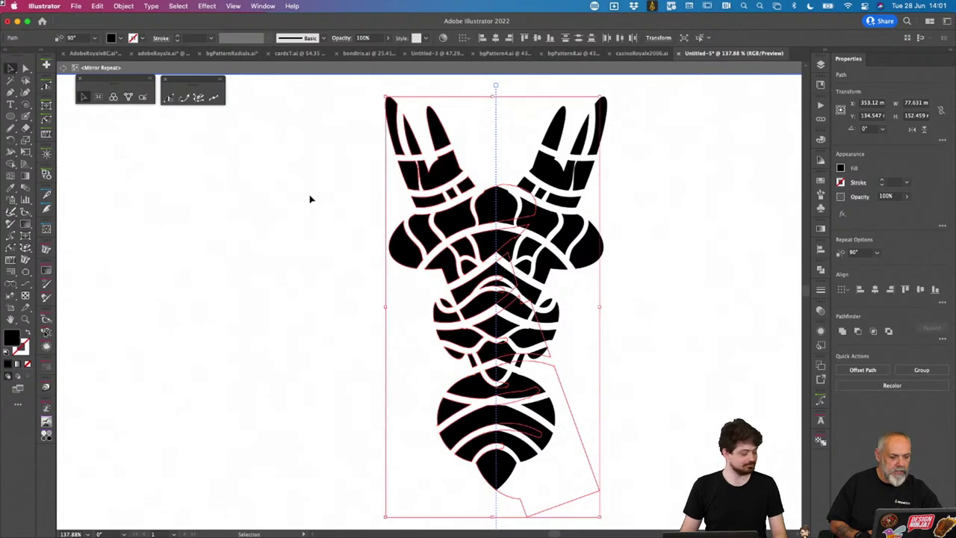
pyautogui.click(320, 206)
pyautogui.scroll(-4, 319, 207)
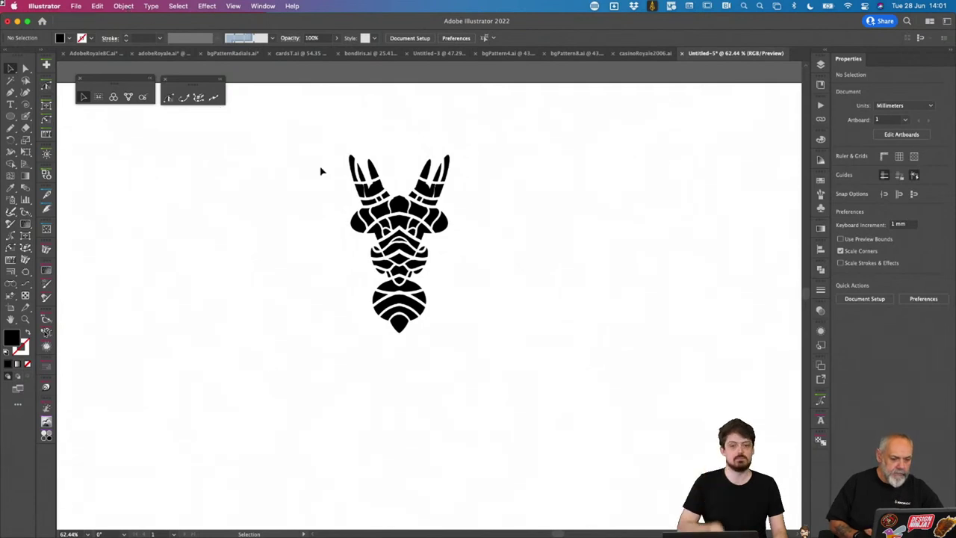
pyautogui.moveTo(337, 135); pyautogui.dragTo(464, 379)
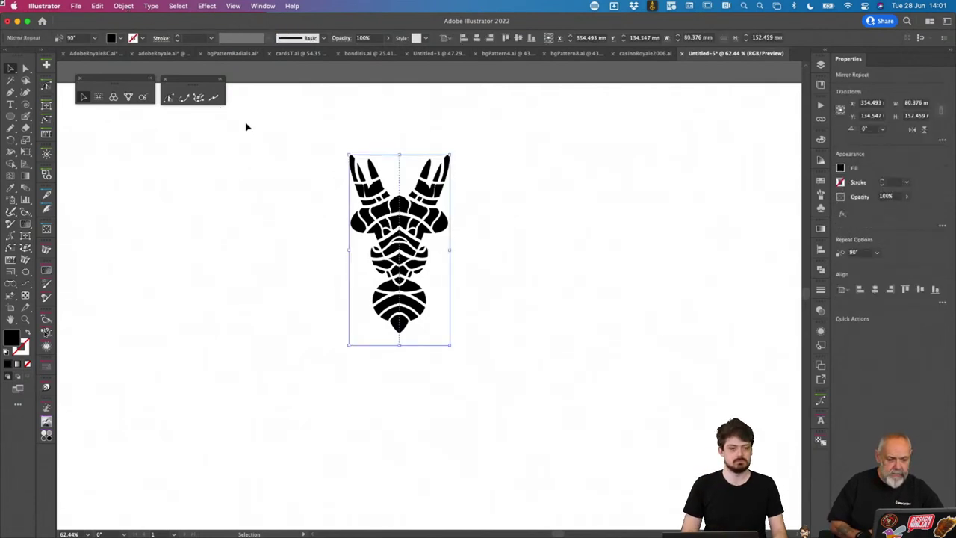
# Step: Create a radial repeat of the mirrored head, with 8 instances around the full ring
pyautogui.click(124, 6)
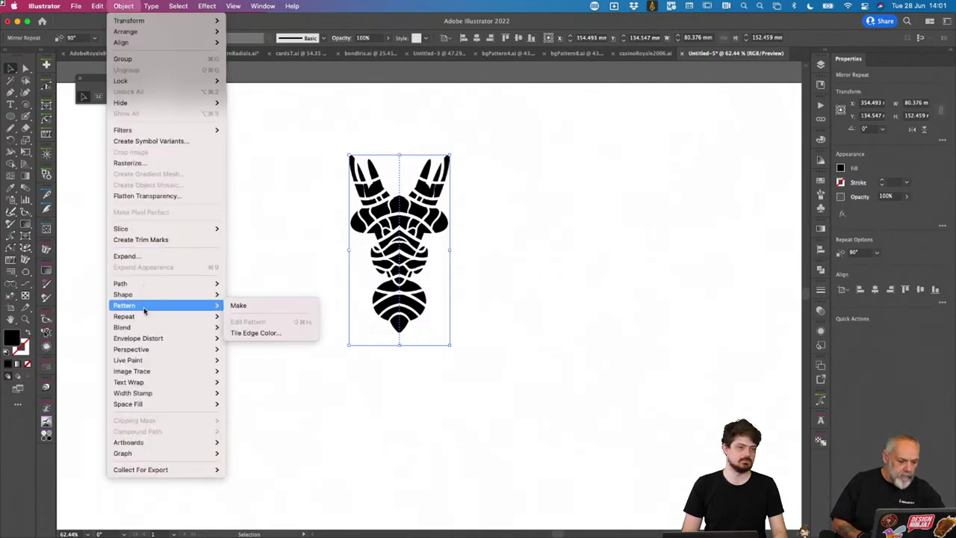
pyautogui.moveTo(142, 318)
pyautogui.click(254, 317)
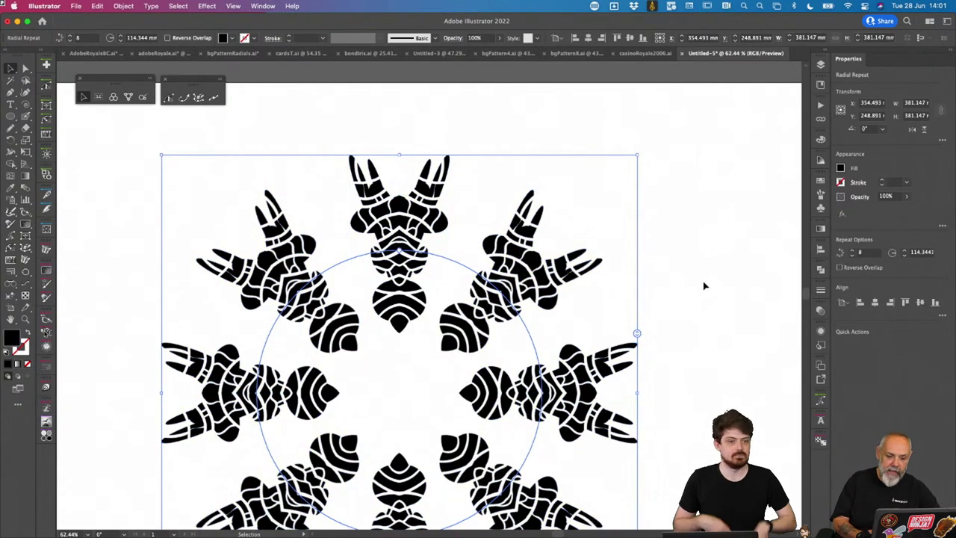
pyautogui.scroll(-2, 704, 285)
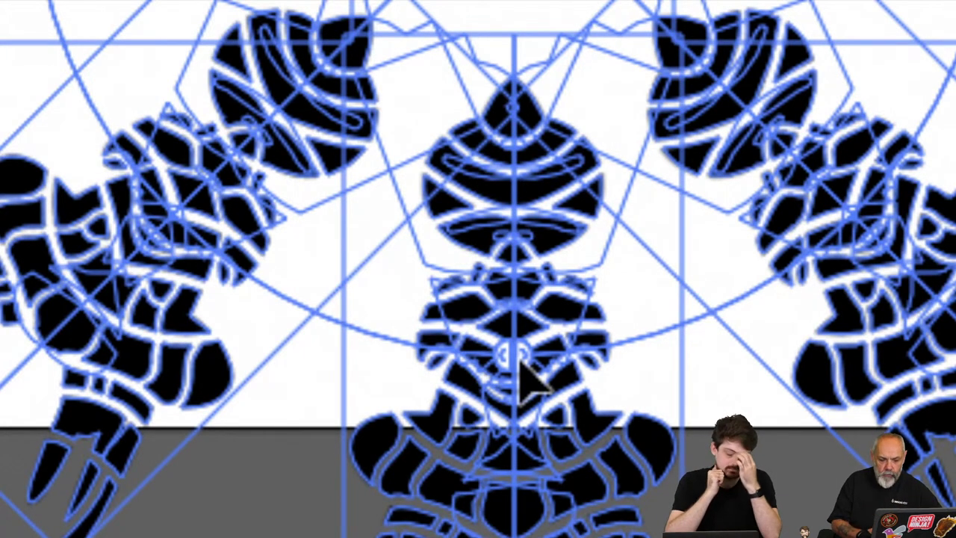
pyautogui.moveTo(608, 344)
pyautogui.mouseDown()
pyautogui.moveTo(734, 315)
pyautogui.moveTo(850, 251)
pyautogui.moveTo(920, 183)
pyautogui.moveTo(896, 201)
pyautogui.moveTo(904, 212)
pyautogui.mouseUp()
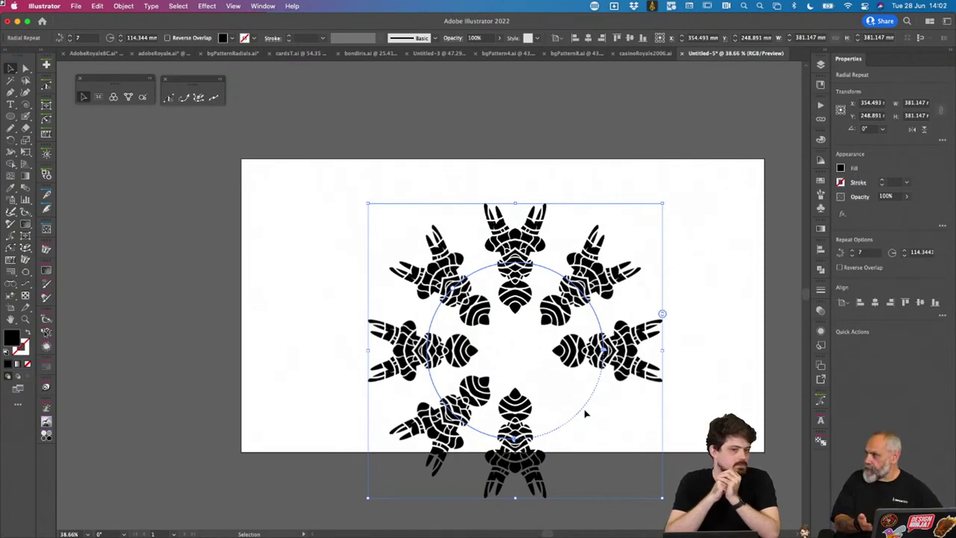
pyautogui.moveTo(585, 413); pyautogui.dragTo(582, 411)
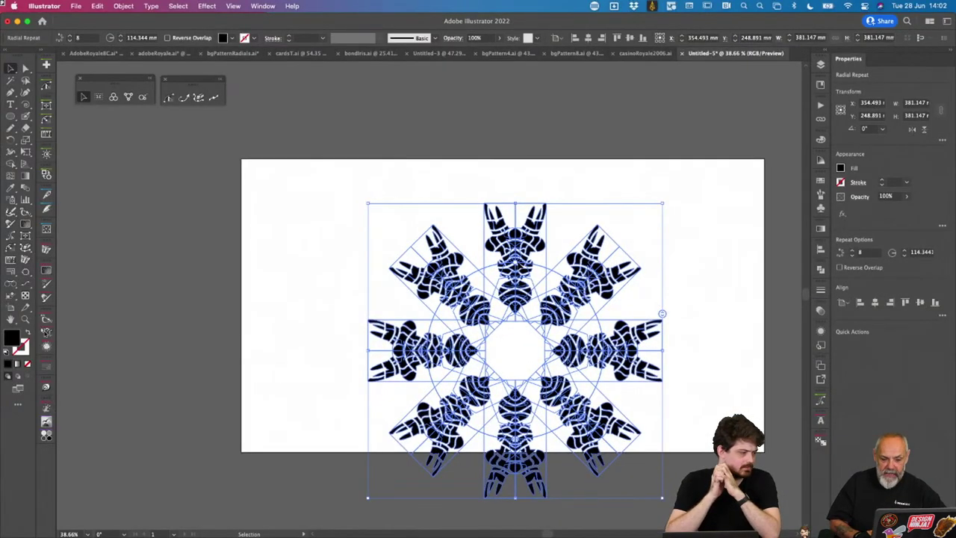
# Step: Tighten the radial repeat to a radius of about 82.6 mm with 16 instances and move it up onto the artboard
pyautogui.moveTo(661, 314); pyautogui.dragTo(515, 289)
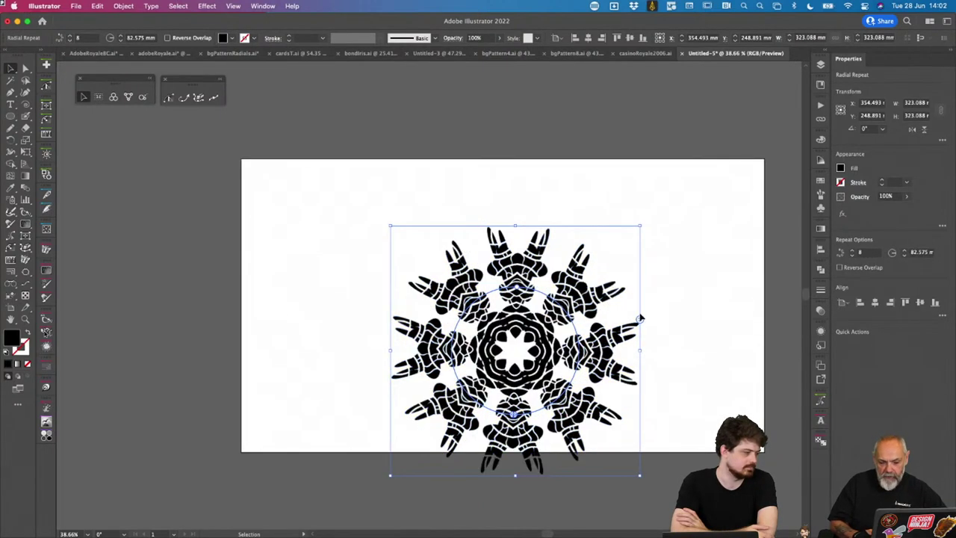
pyautogui.moveTo(640, 320); pyautogui.dragTo(645, 282)
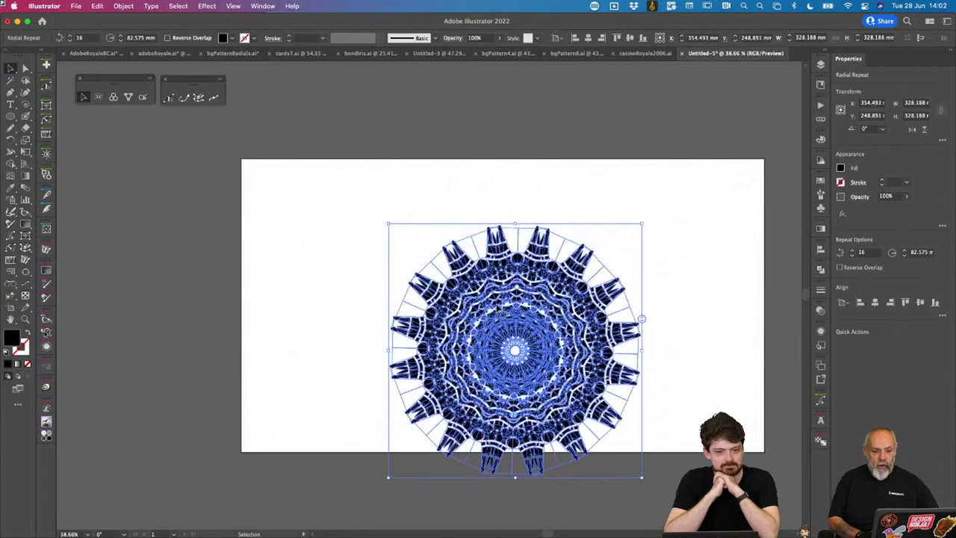
pyautogui.moveTo(516, 284); pyautogui.dragTo(514, 242)
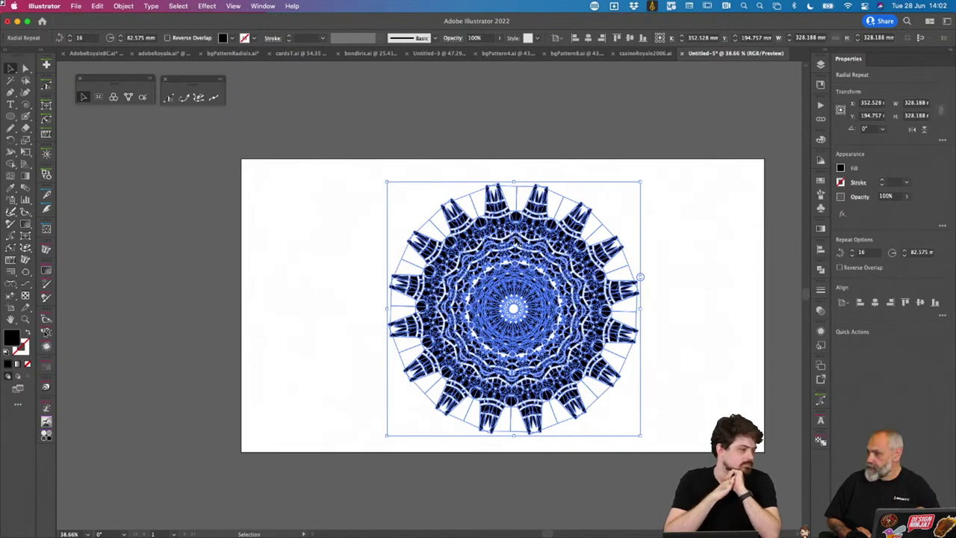
# Step: Isolate the mirror repeat inside the radial repeat and rotate the half-head path until the horns merge into one point on the axis
pyautogui.click(516, 241)
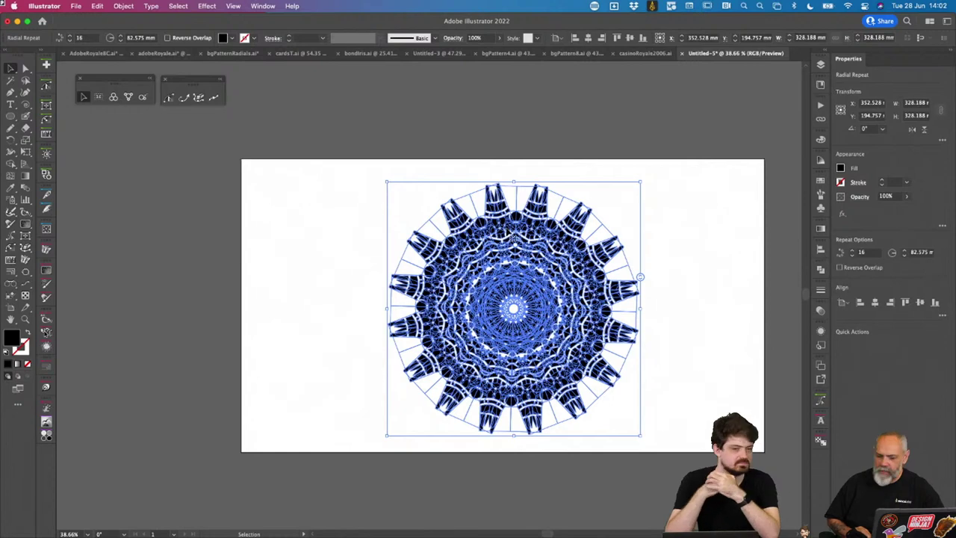
pyautogui.doubleClick(506, 223)
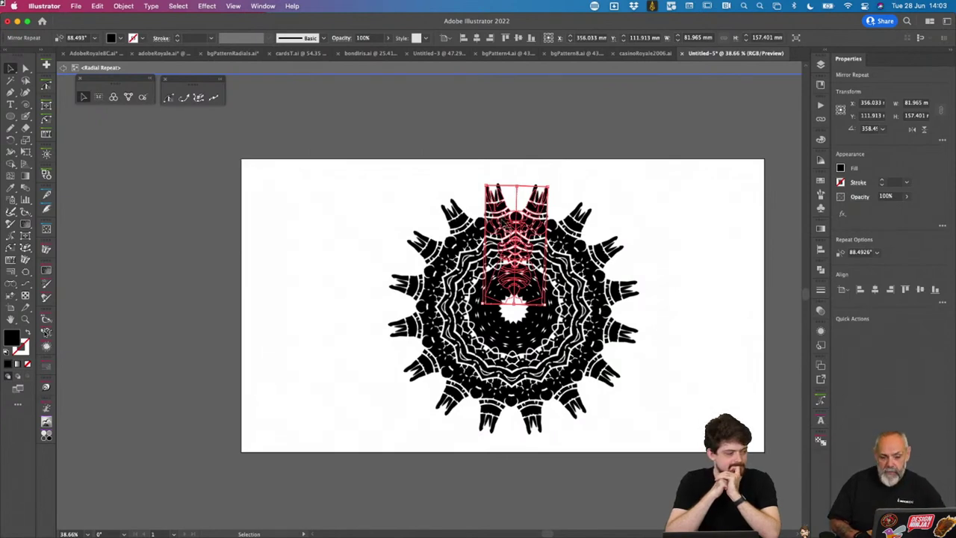
pyautogui.doubleClick(506, 223)
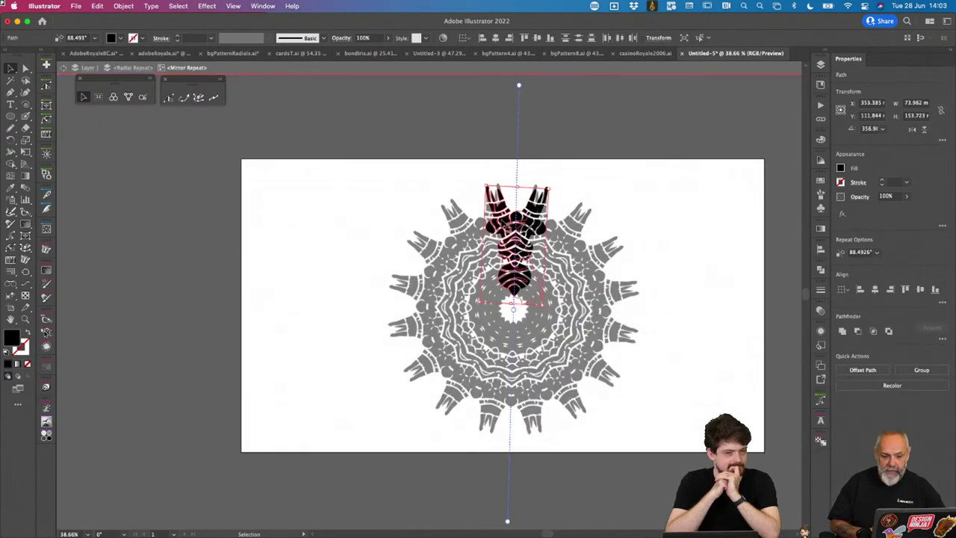
pyautogui.scroll(5, 506, 222)
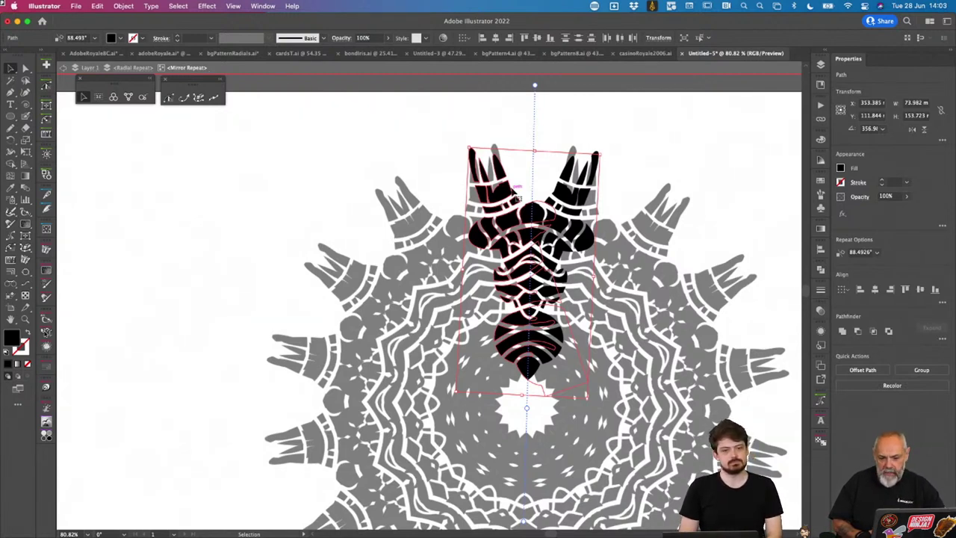
pyautogui.moveTo(464, 146); pyautogui.dragTo(532, 135)
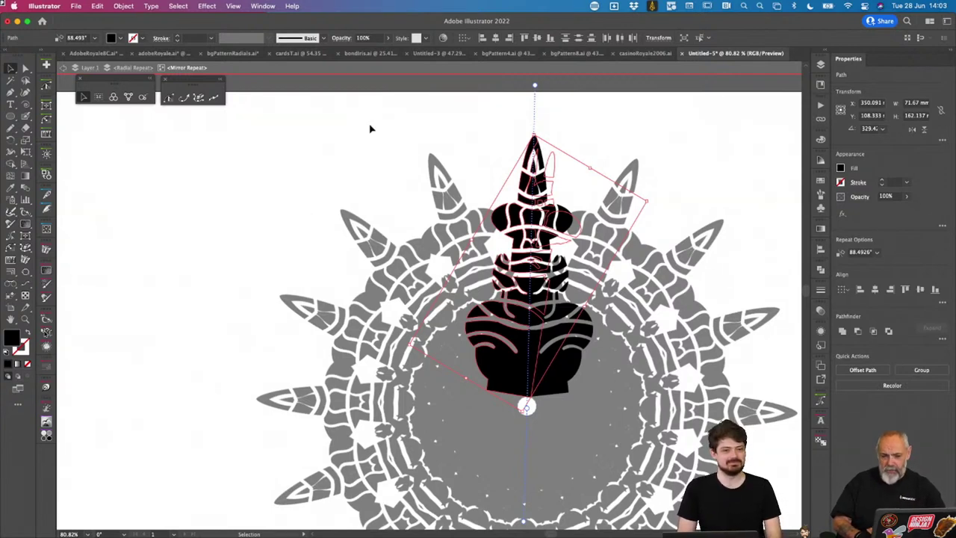
# Step: Draw thin curved Blob Brush strokes arching from the side lobes up to the horn tip inside the mirror repeat
pyautogui.hotkey('shift', 'b')
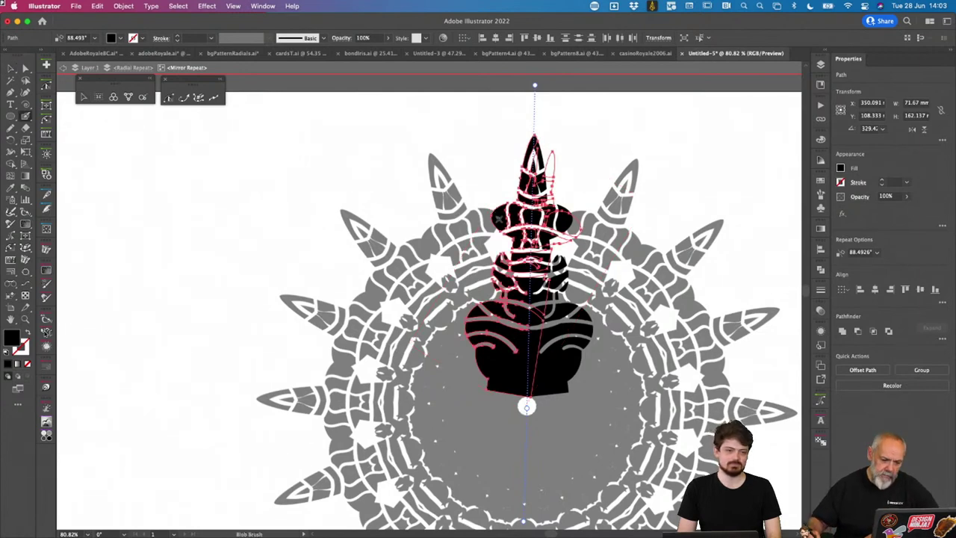
pyautogui.press('super+shift+a')
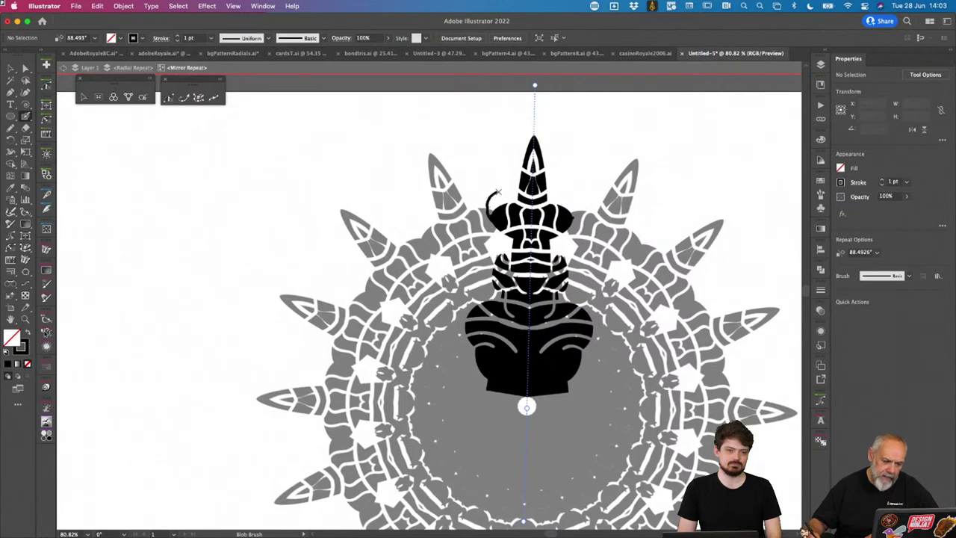
pyautogui.moveTo(508, 186)
pyautogui.mouseDown()
pyautogui.moveTo(501, 214)
pyautogui.moveTo(496, 190)
pyautogui.moveTo(523, 175)
pyautogui.moveTo(503, 212)
pyautogui.moveTo(527, 154)
pyautogui.mouseUp()
pyautogui.moveTo(515, 214)
pyautogui.mouseDown()
pyautogui.moveTo(506, 177)
pyautogui.moveTo(533, 148)
pyautogui.mouseUp()
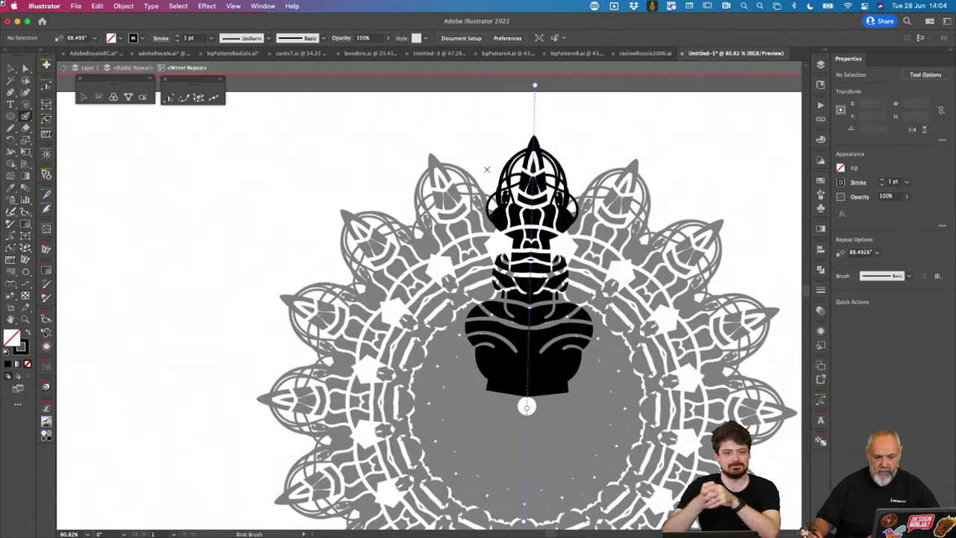
# Step: Exit isolation of the nested mirror and radial repeats, back to the whole mandala
pyautogui.press('v')
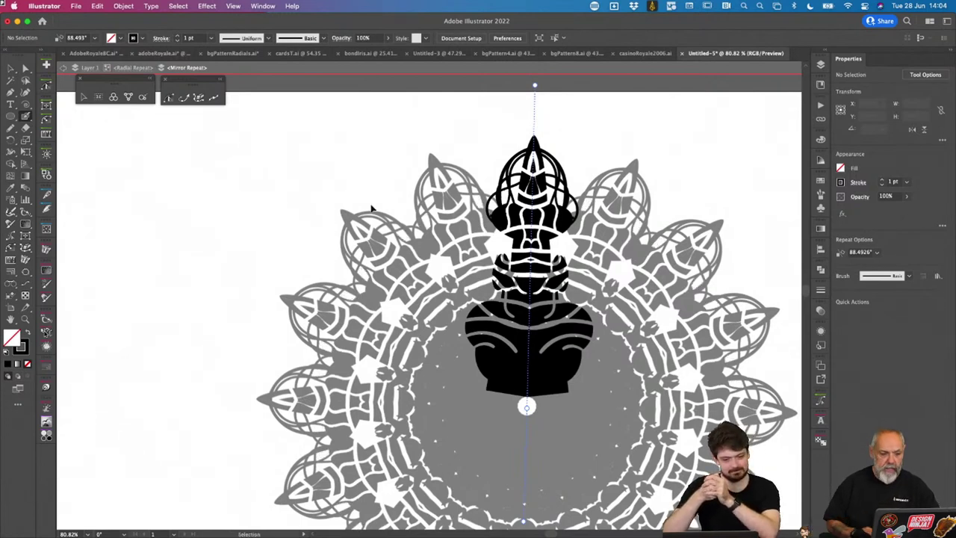
pyautogui.hotkey('shift', 'b')
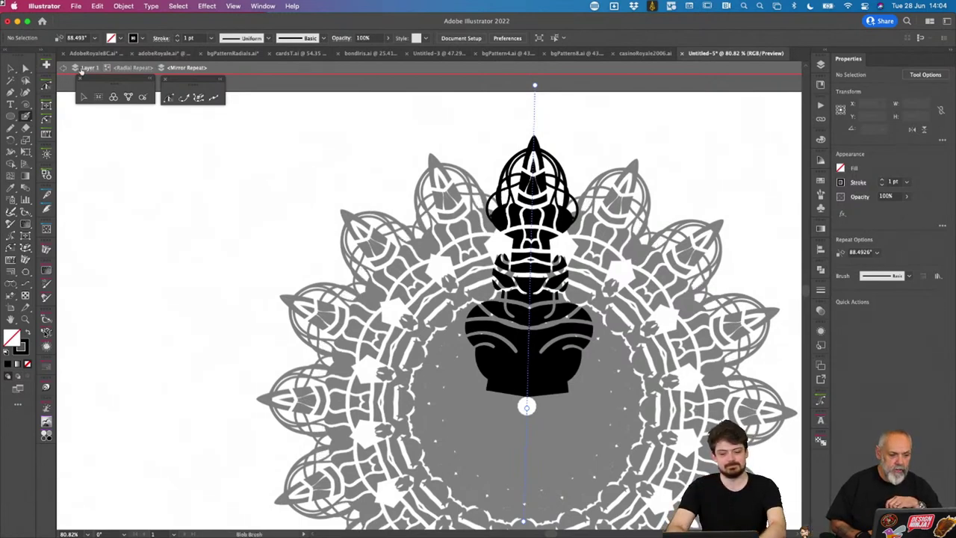
pyautogui.click(63, 68)
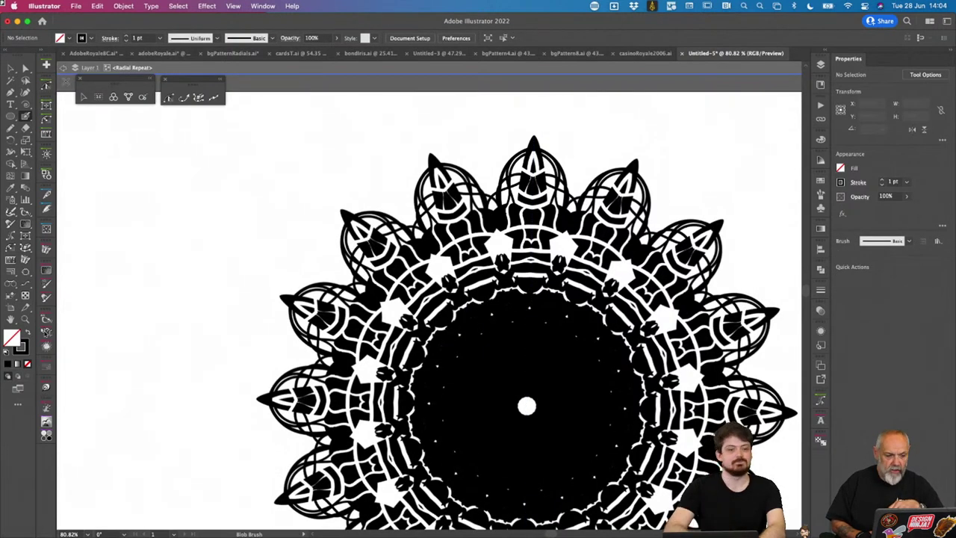
pyautogui.click(11, 68)
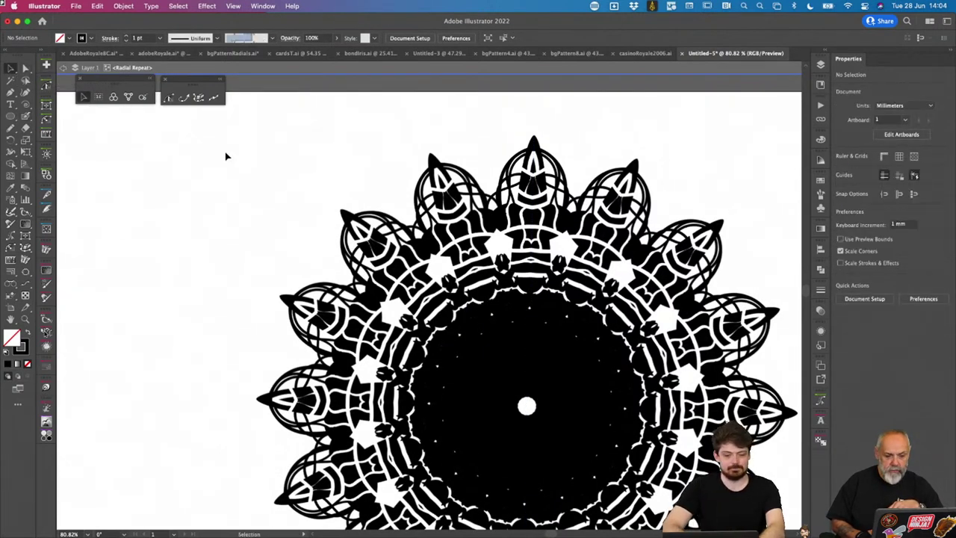
pyautogui.press('Escape')
pyautogui.press('super+0')
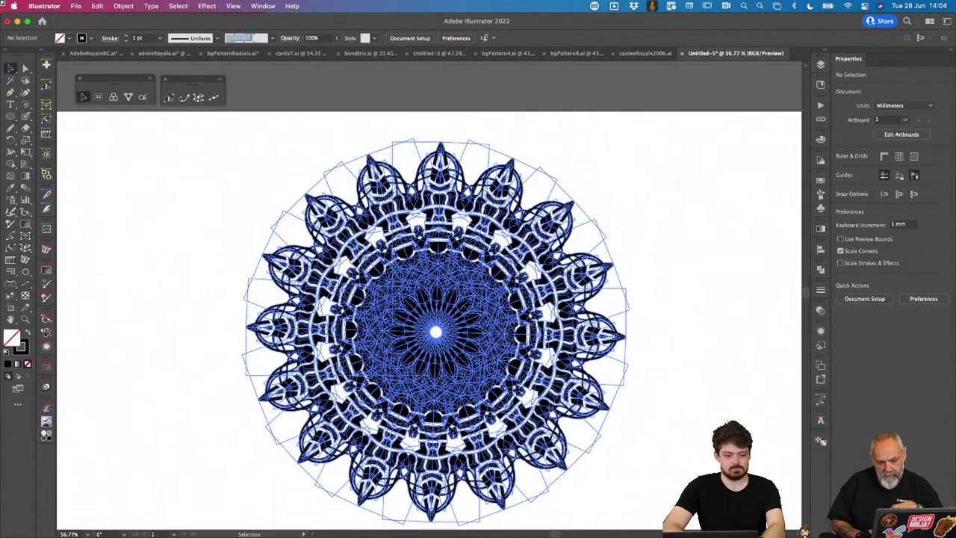
pyautogui.scroll(5, 456, 306)
pyautogui.scroll(-3, 456, 306)
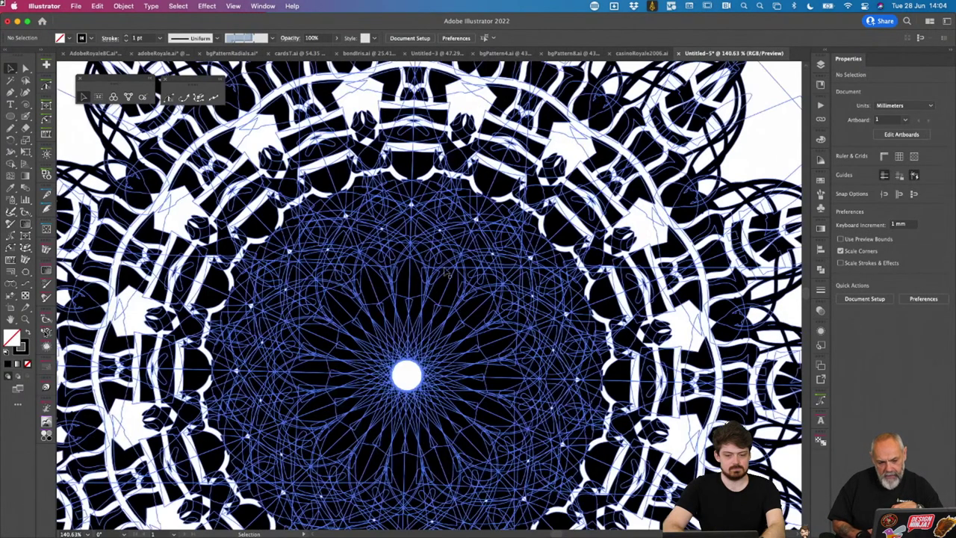
pyautogui.scroll(-1, 451, 294)
pyautogui.scroll(-2, 451, 295)
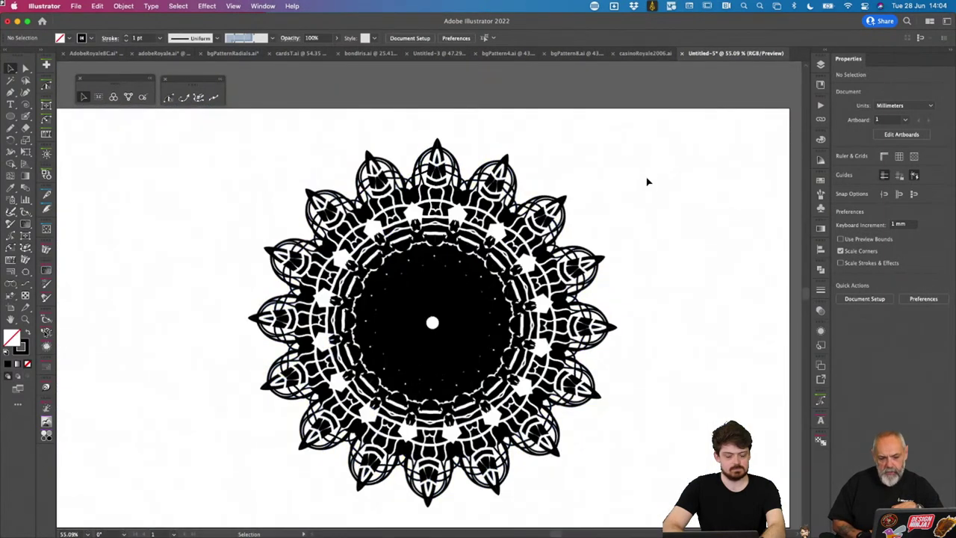
pyautogui.scroll(-1, 647, 204)
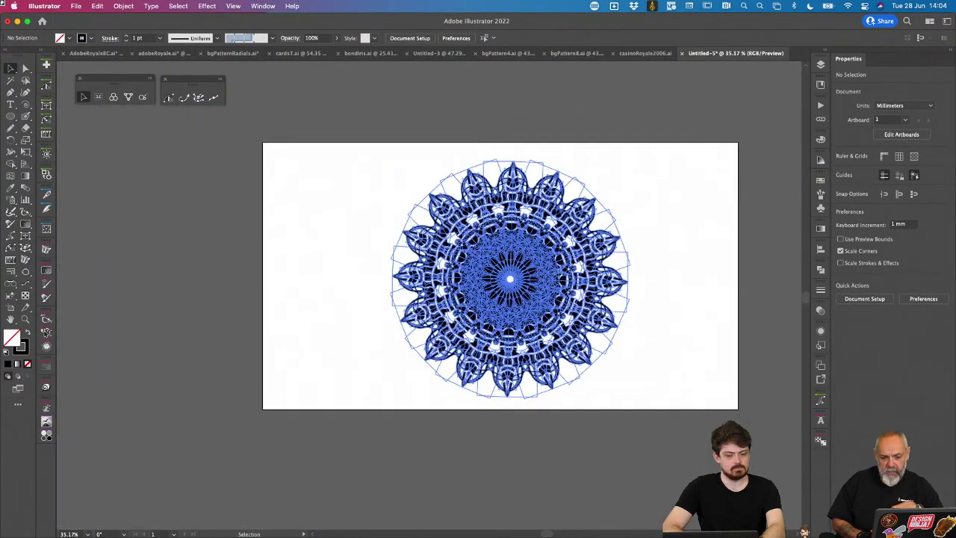
# Step: Save the mandala document as timRadial.ai in the 06_22_AdobeRoyale folder and close it
pyautogui.click(623, 224)
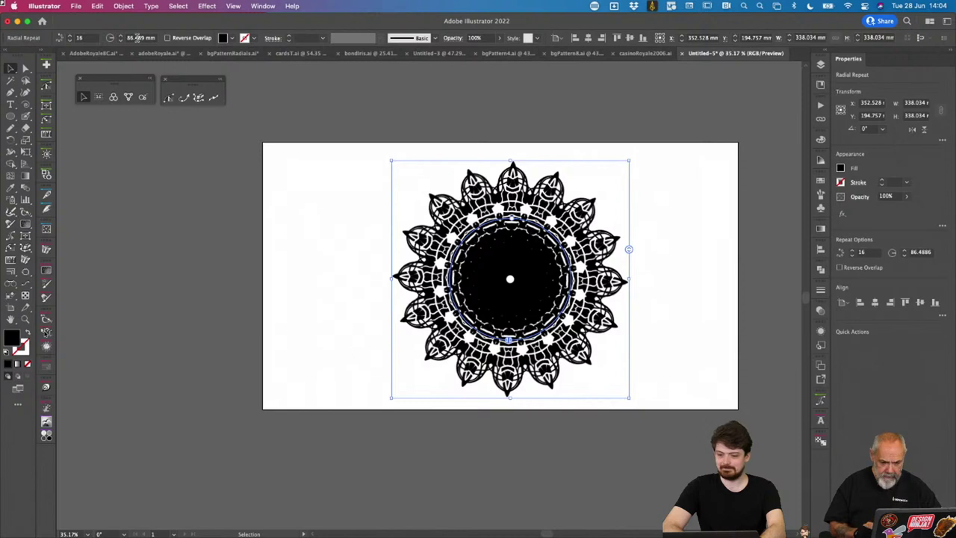
pyautogui.press('super+s')
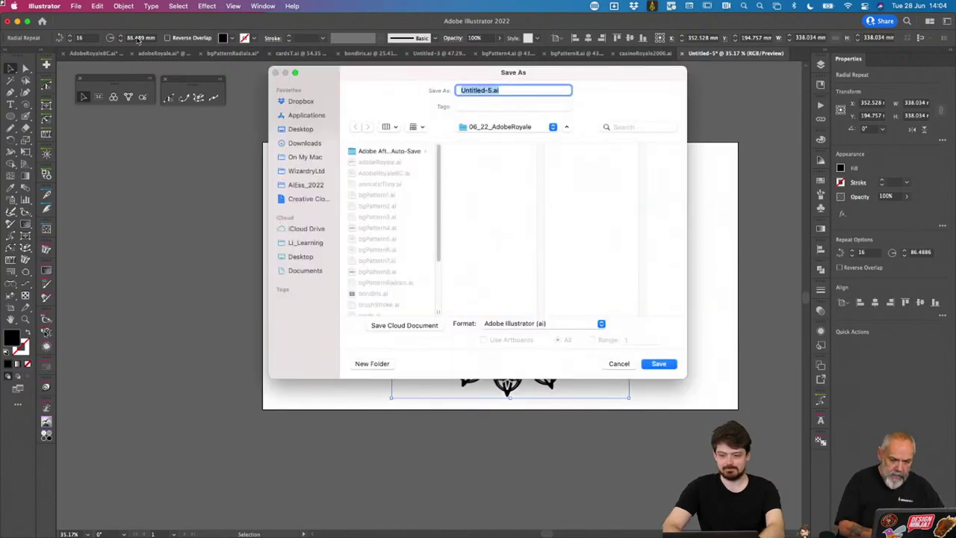
pyautogui.write('tim')
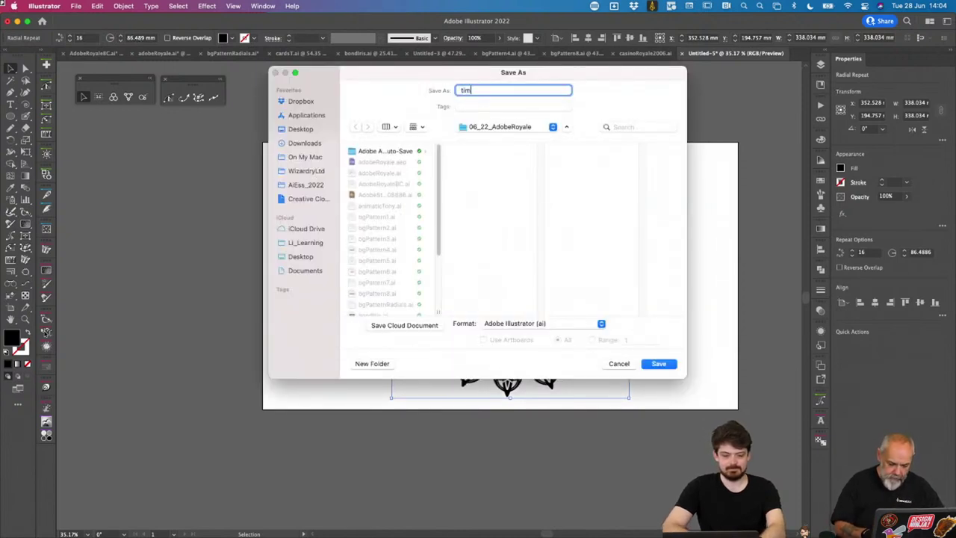
pyautogui.write('Radial')
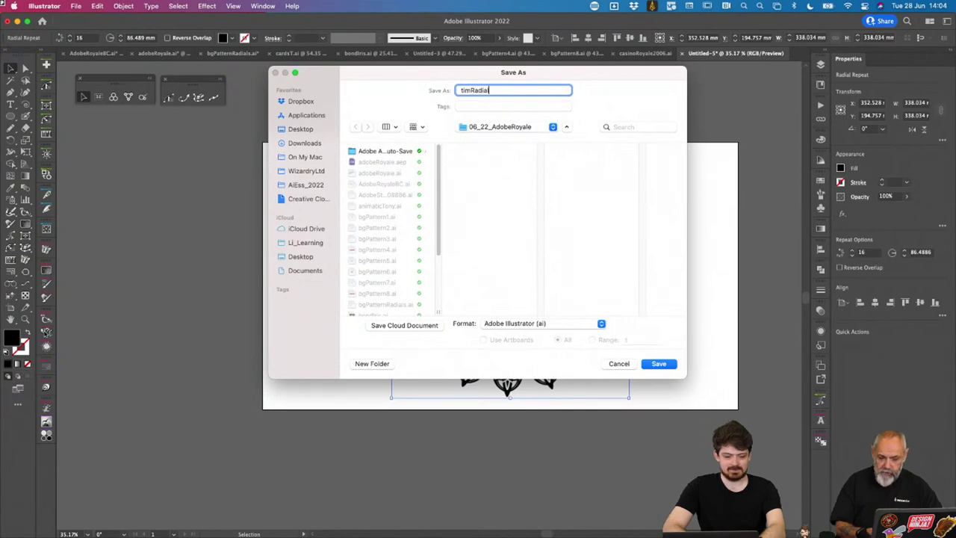
pyautogui.press('Return')
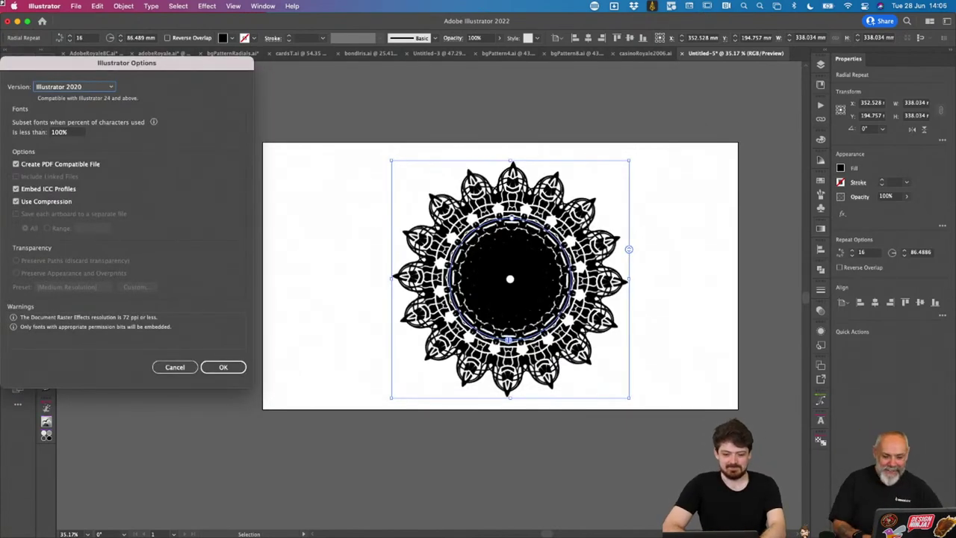
pyautogui.press('Return')
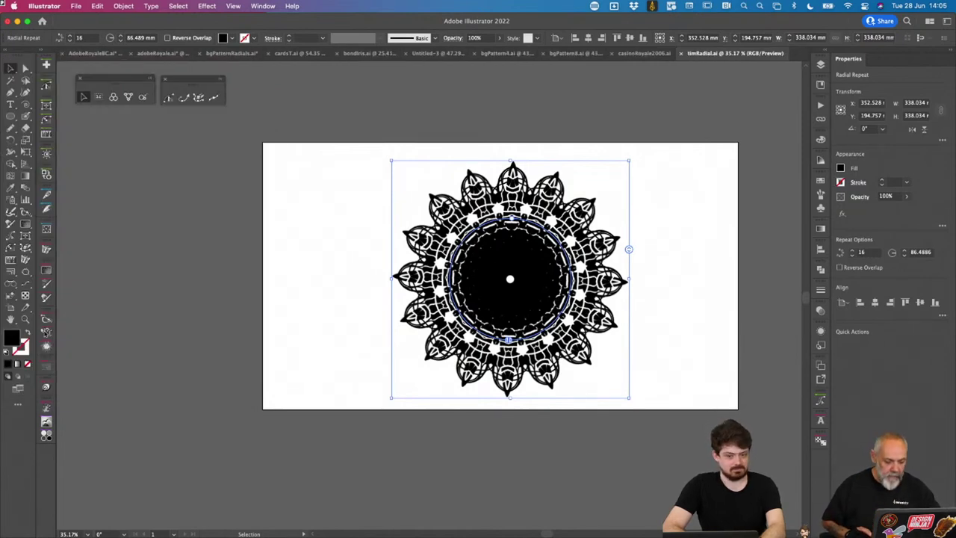
pyautogui.press('super+w')
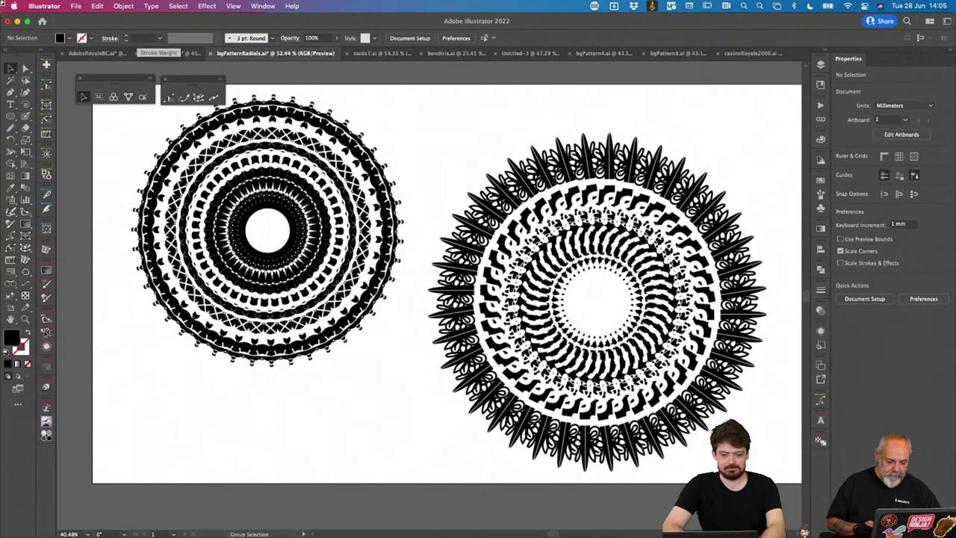
# Step: Create a new blank document and place timRadial.ai on its artboard at original size
pyautogui.press('super+alt+n')
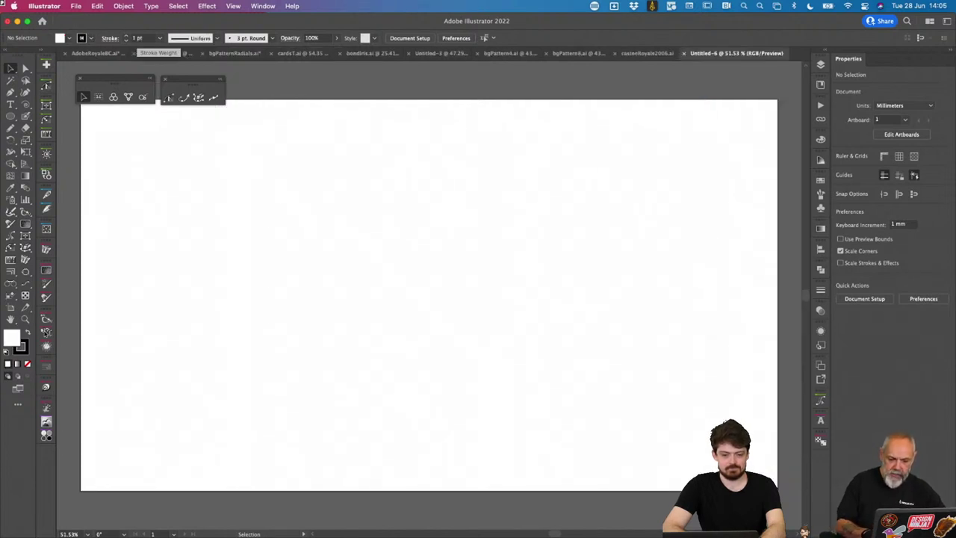
pyautogui.press('super+shift+p')
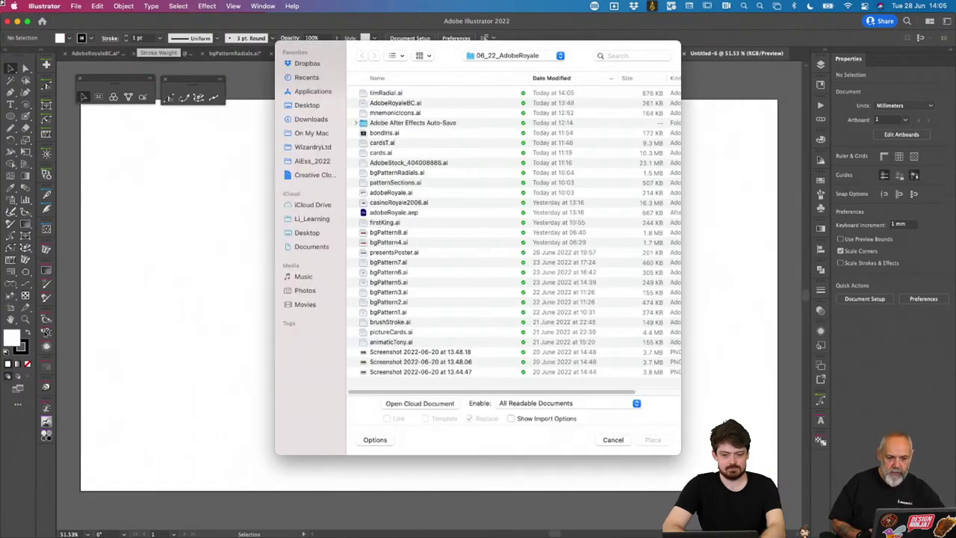
pyautogui.click(373, 96)
pyautogui.click(653, 445)
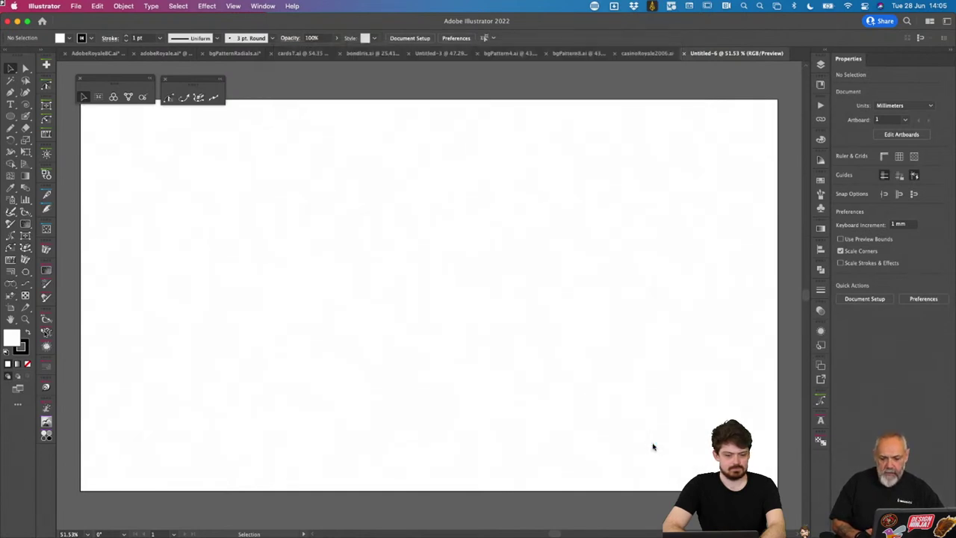
pyautogui.click(239, 173)
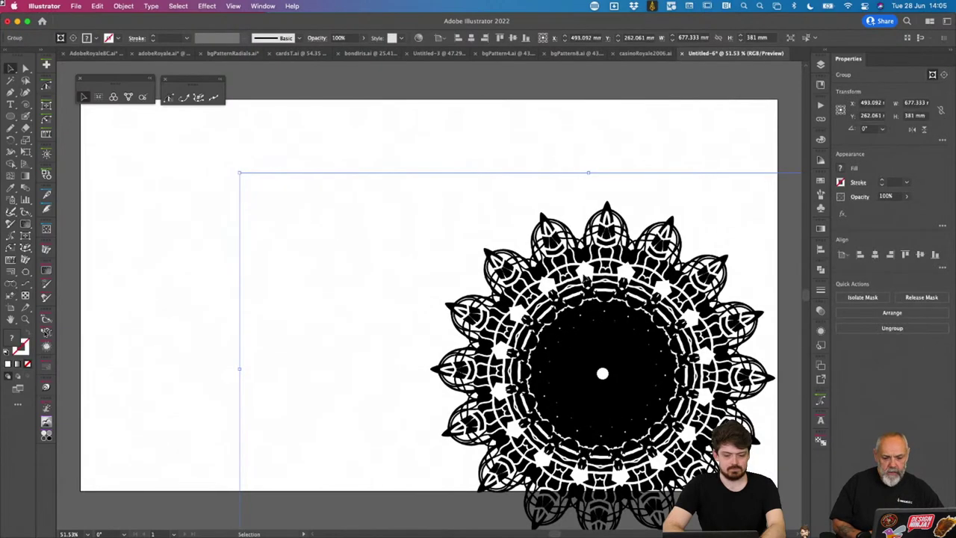
# Step: Delete the placed mandala and place timRadial.ai again with import options shown, cropped to Art
pyautogui.moveTo(571, 303); pyautogui.dragTo(409, 233)
pyautogui.press('Delete')
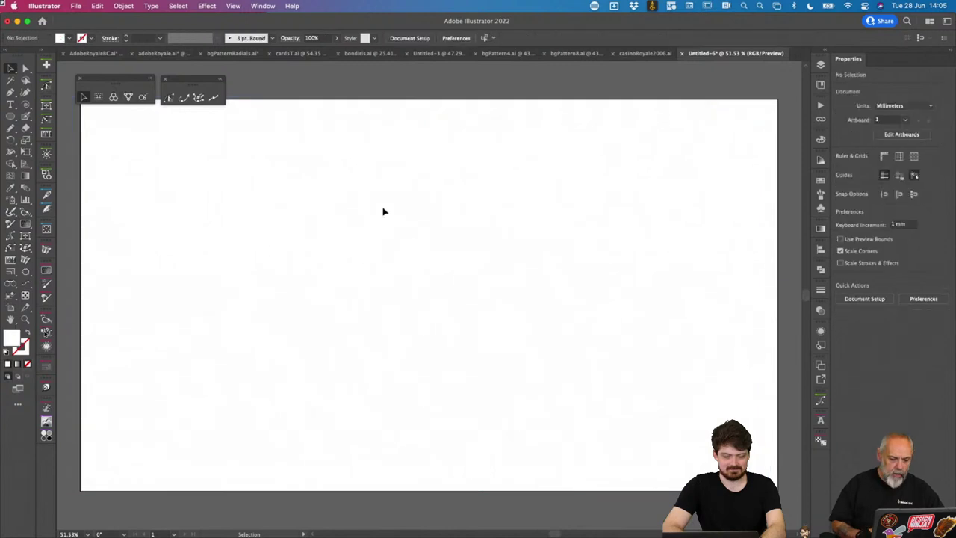
pyautogui.press('super+shift+p')
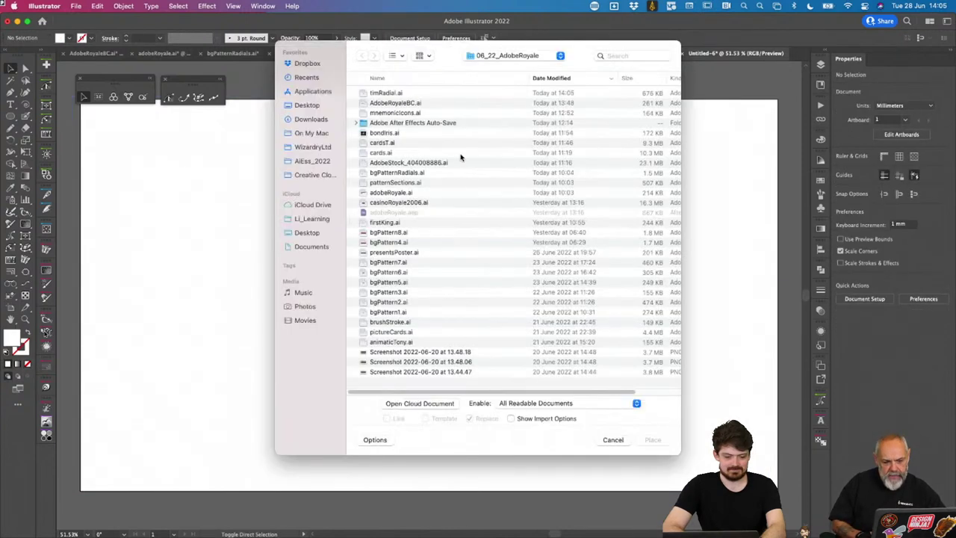
pyautogui.click(409, 93)
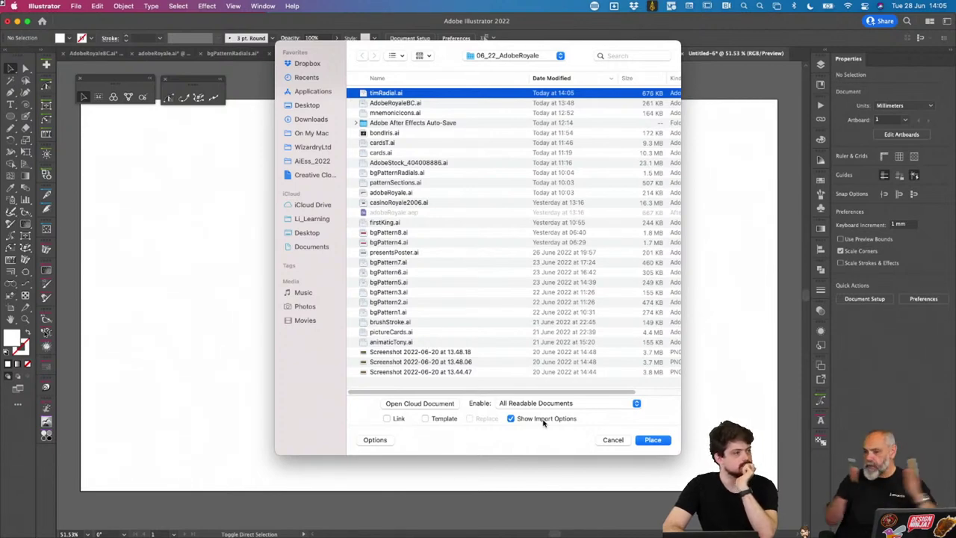
pyautogui.click(652, 439)
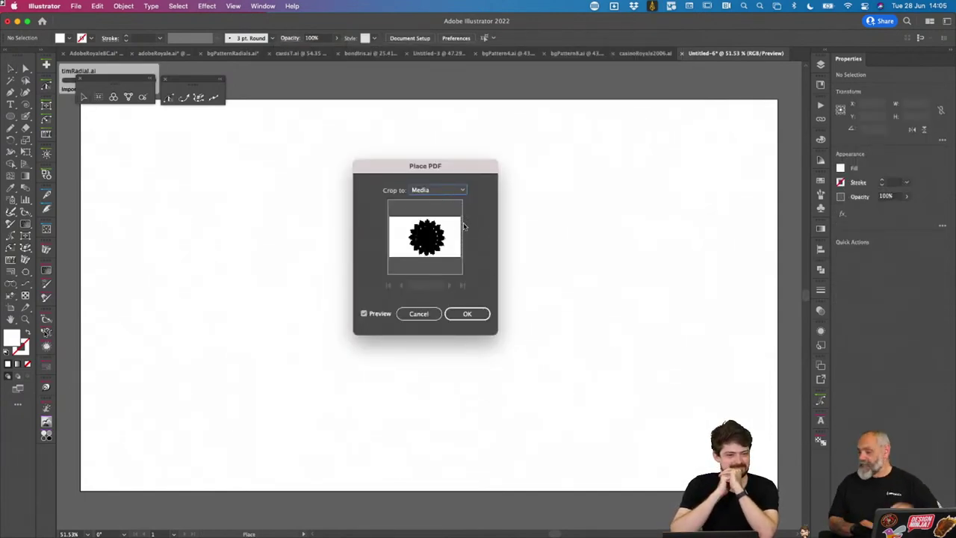
pyautogui.click(460, 192)
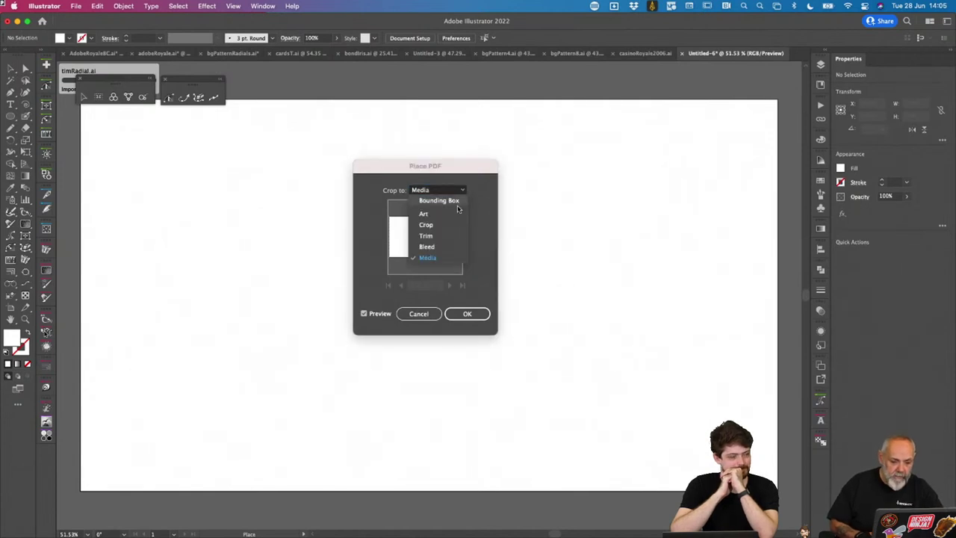
pyautogui.click(453, 216)
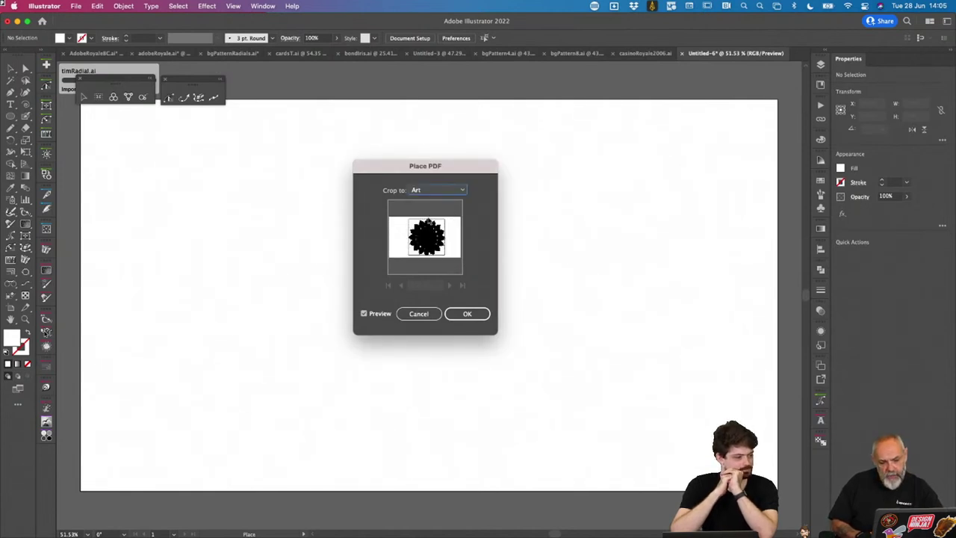
pyautogui.click(469, 314)
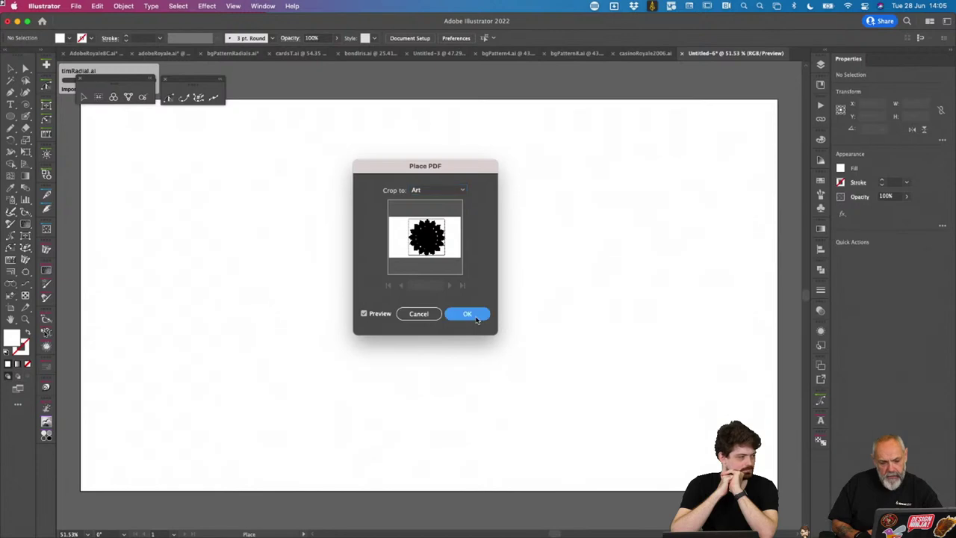
pyautogui.click(289, 146)
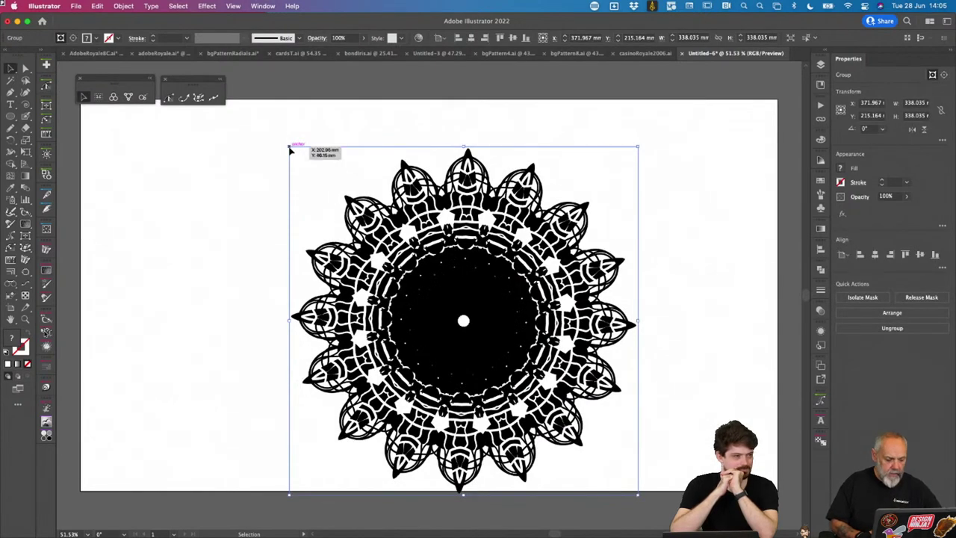
# Step: Shrink the mandala to about 104 mm wide in the artboard's upper-left corner and turn it into a grid repeat
pyautogui.moveTo(289, 150); pyautogui.dragTo(531, 360)
pyautogui.moveTo(561, 426); pyautogui.dragTo(147, 145)
pyautogui.click(130, 6)
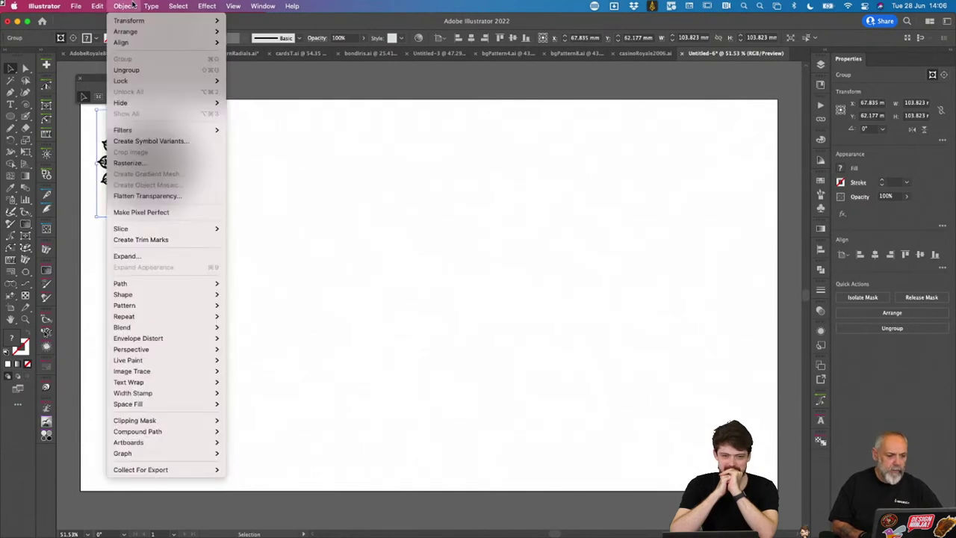
pyautogui.moveTo(183, 309)
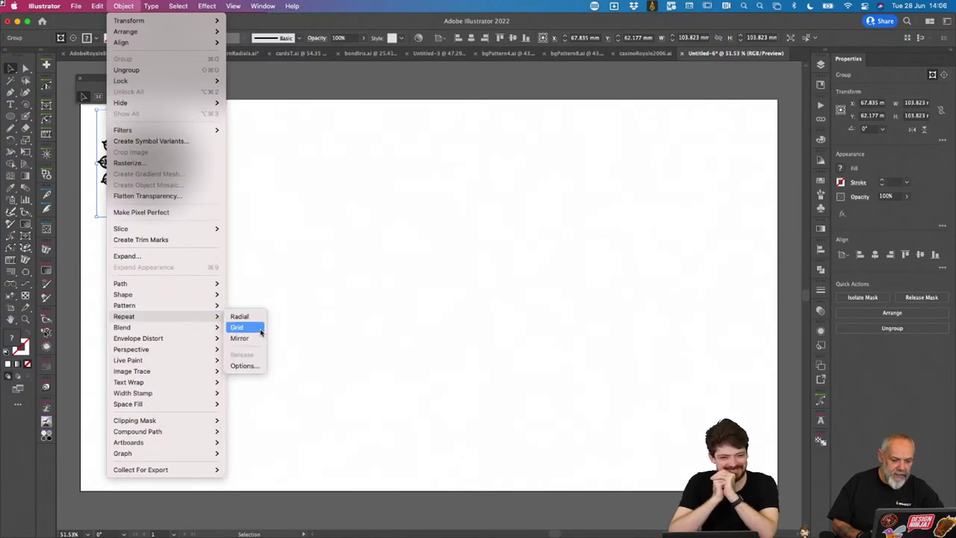
pyautogui.click(260, 331)
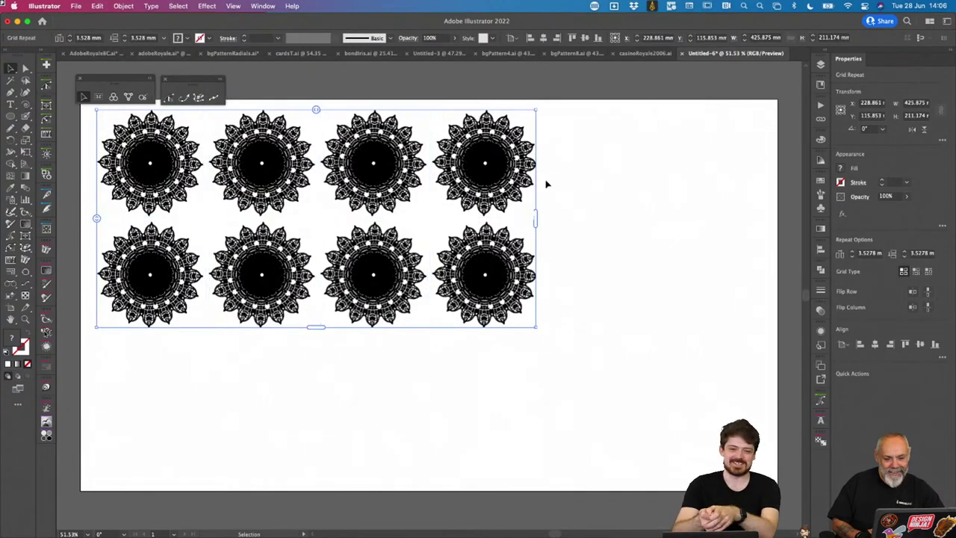
# Step: Extend the grid repeat to about 541 × 354 mm, spacing columns about 40 mm and rows about 49 mm apart
pyautogui.moveTo(535, 218); pyautogui.dragTo(655, 210)
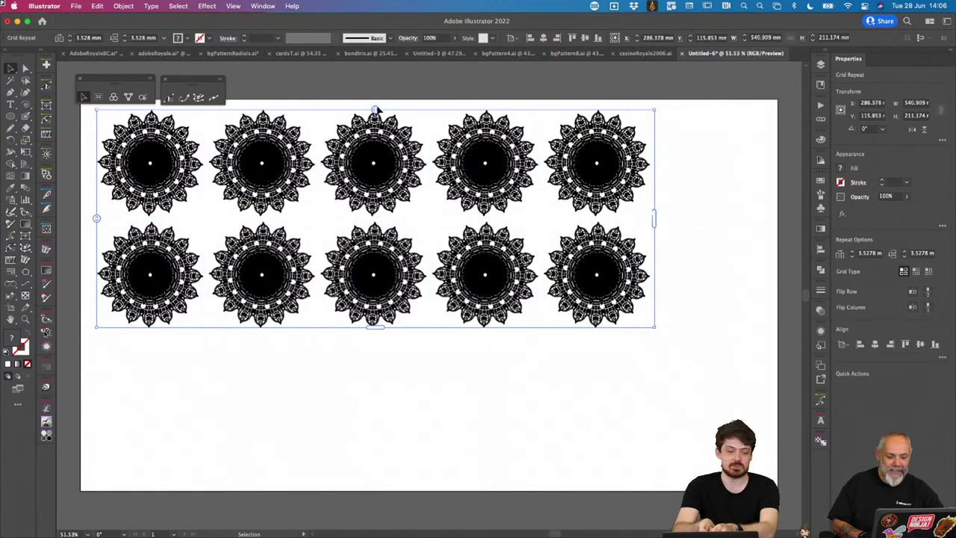
pyautogui.moveTo(377, 109); pyautogui.dragTo(415, 114)
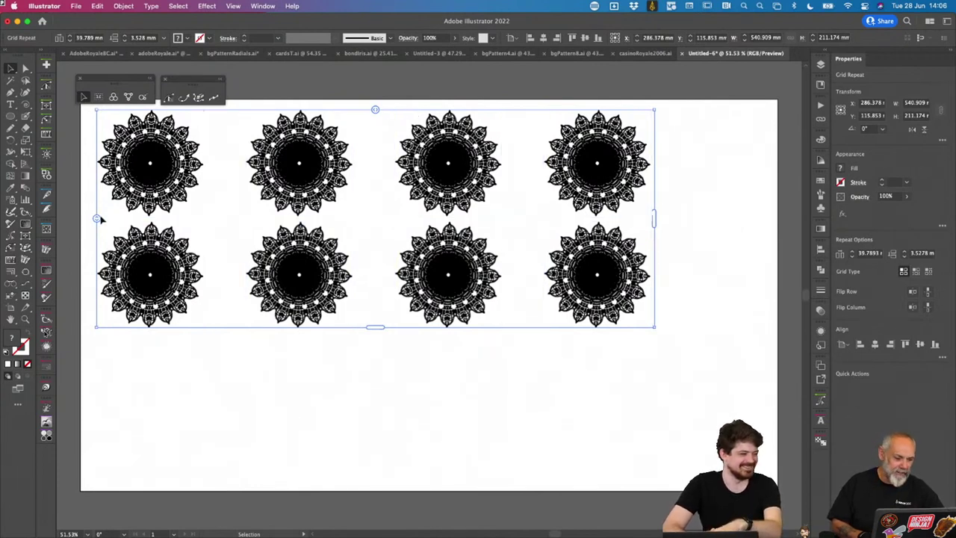
pyautogui.moveTo(97, 221); pyautogui.dragTo(100, 271)
pyautogui.moveTo(376, 327); pyautogui.dragTo(376, 475)
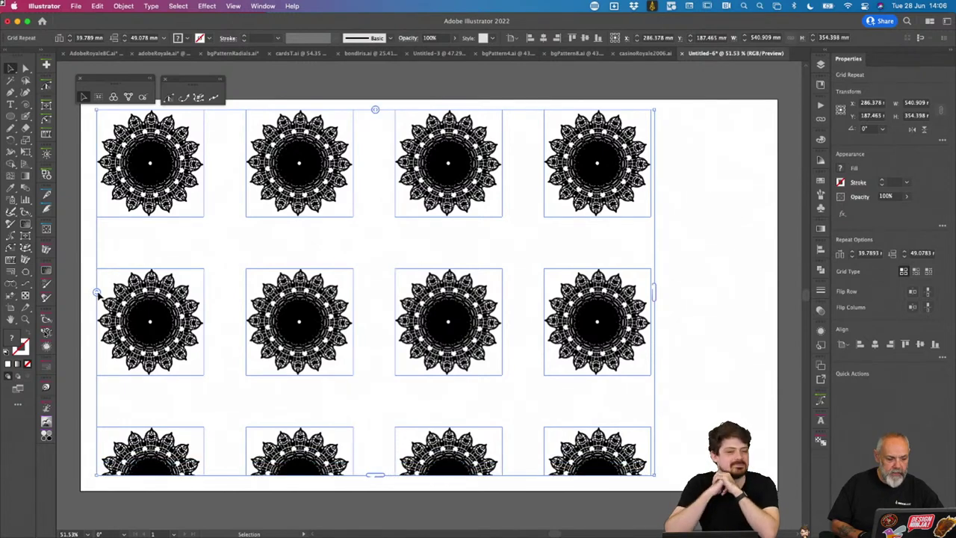
# Step: Tighten the grid spacing to about 17.4 mm between rows and 4.4 mm between columns, trimming the repeat's height to about 352 mm
pyautogui.moveTo(98, 294); pyautogui.dragTo(102, 263)
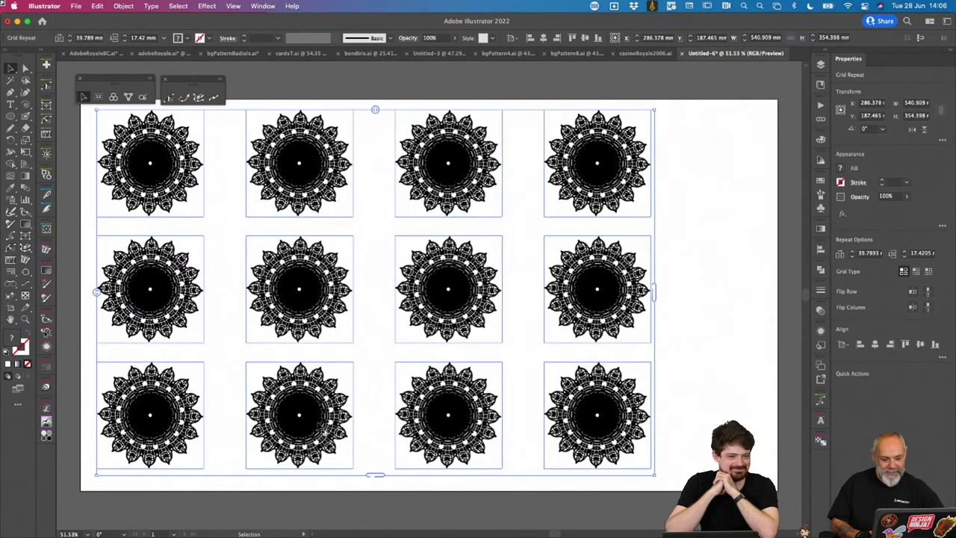
pyautogui.moveTo(375, 474)
pyautogui.mouseDown()
pyautogui.moveTo(368, 412)
pyautogui.moveTo(378, 377)
pyautogui.moveTo(380, 473)
pyautogui.mouseUp()
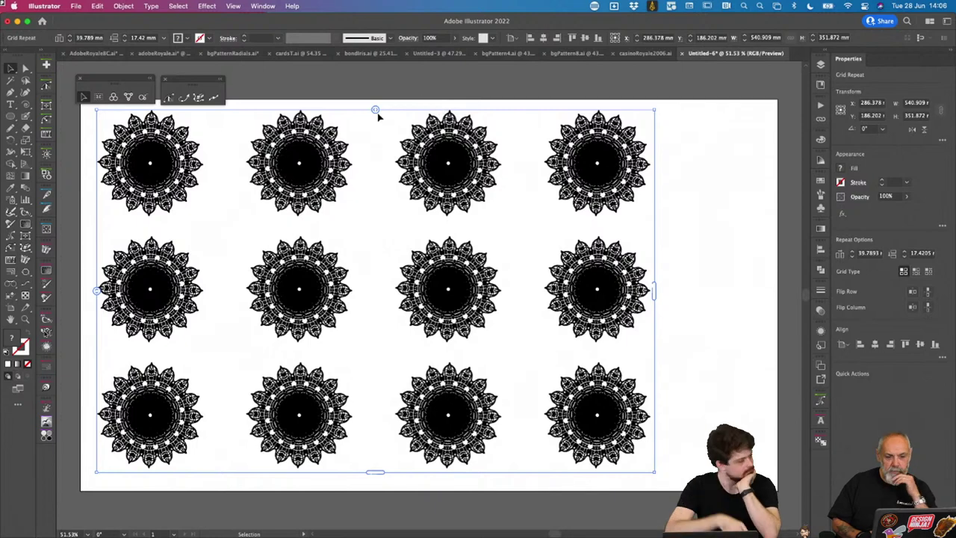
pyautogui.moveTo(376, 110); pyautogui.dragTo(338, 112)
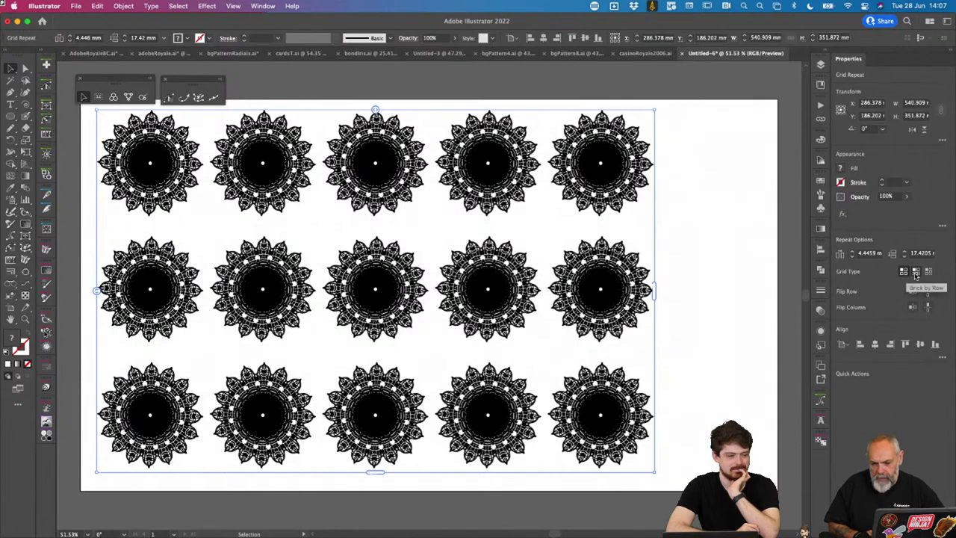
# Step: Switch the repeat to Brick by Row, with about 10 mm between columns and rows overlapping by about 19 mm
pyautogui.click(915, 273)
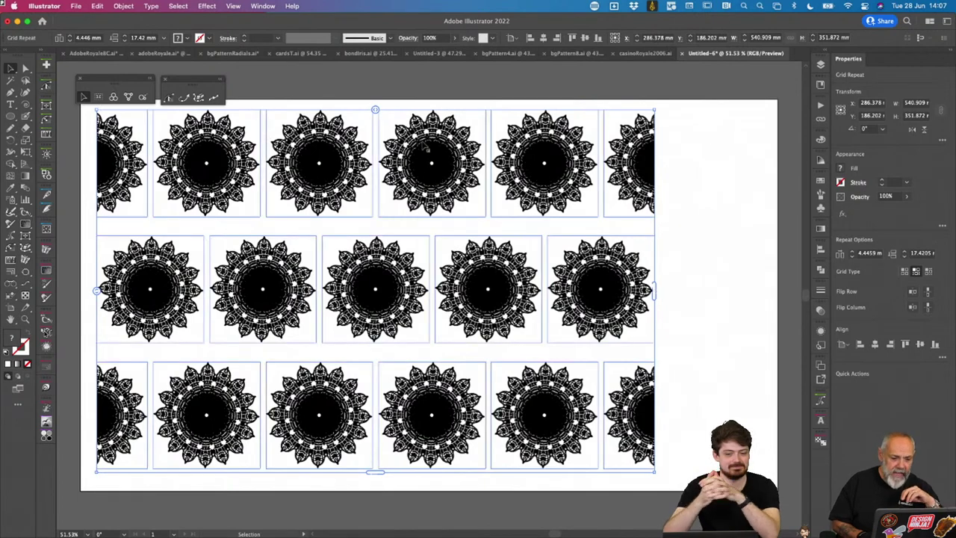
pyautogui.moveTo(377, 110)
pyautogui.mouseDown()
pyautogui.moveTo(386, 111)
pyautogui.moveTo(376, 110)
pyautogui.mouseUp()
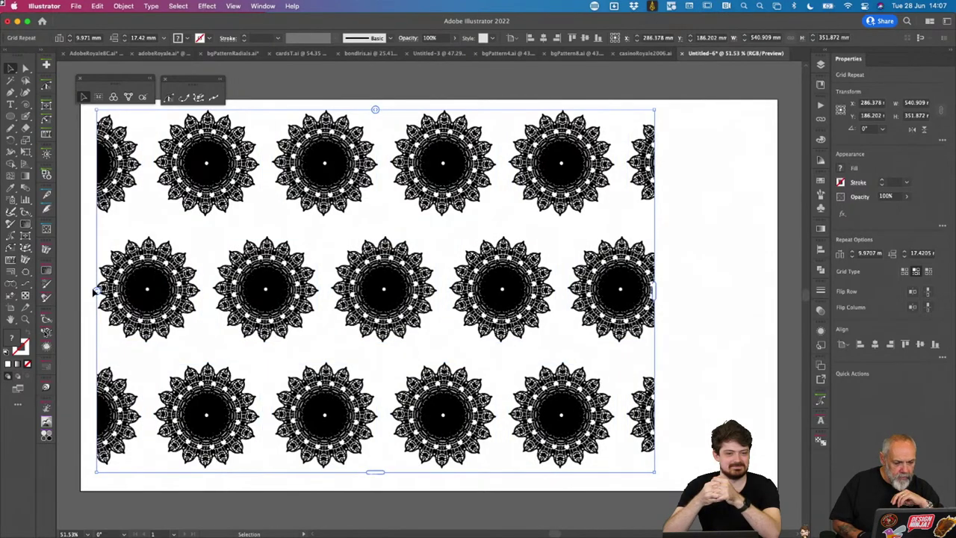
pyautogui.moveTo(96, 292); pyautogui.dragTo(96, 253)
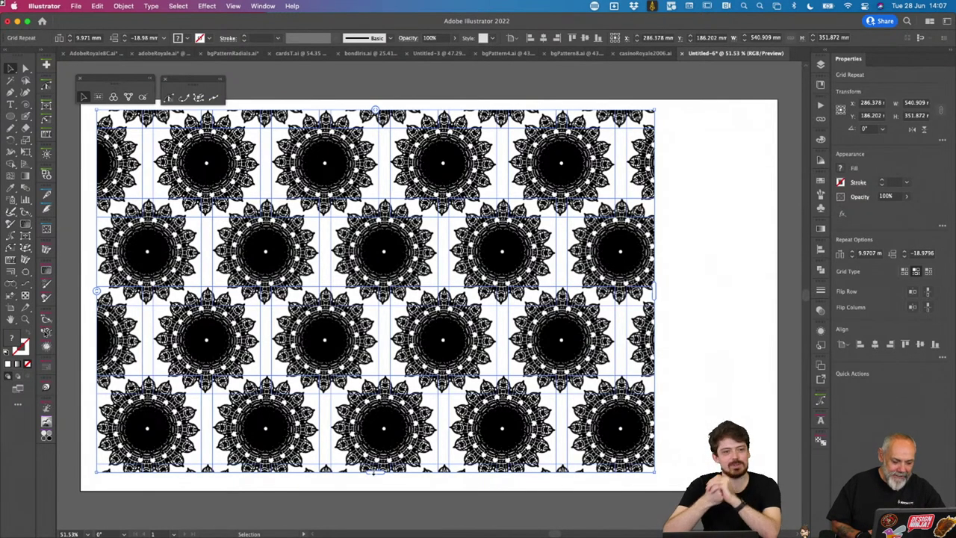
# Step: Move the repeat to the artboard's upper-left corner and extend it to about 678 × 380 mm to fill the artboard
pyautogui.moveTo(374, 470)
pyautogui.mouseDown()
pyautogui.moveTo(374, 494)
pyautogui.moveTo(374, 485)
pyautogui.mouseUp()
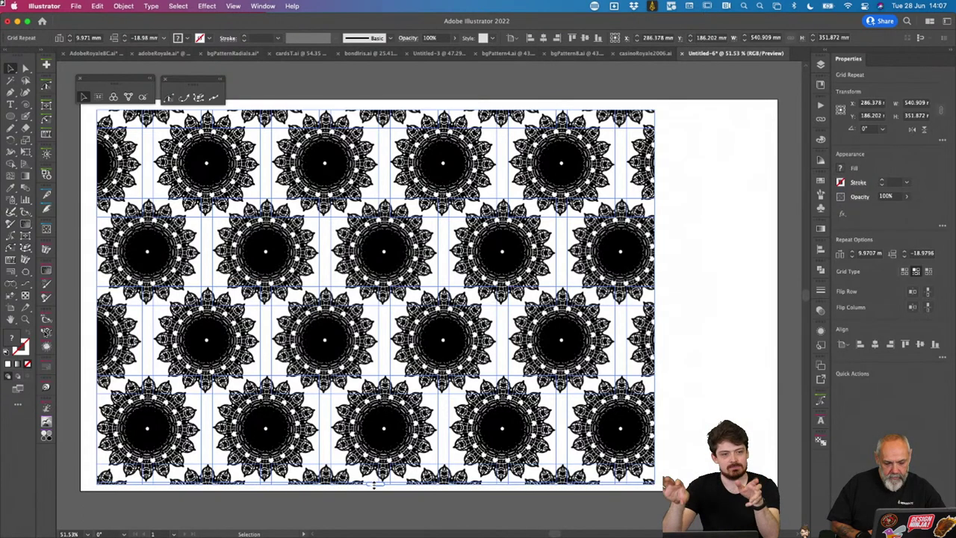
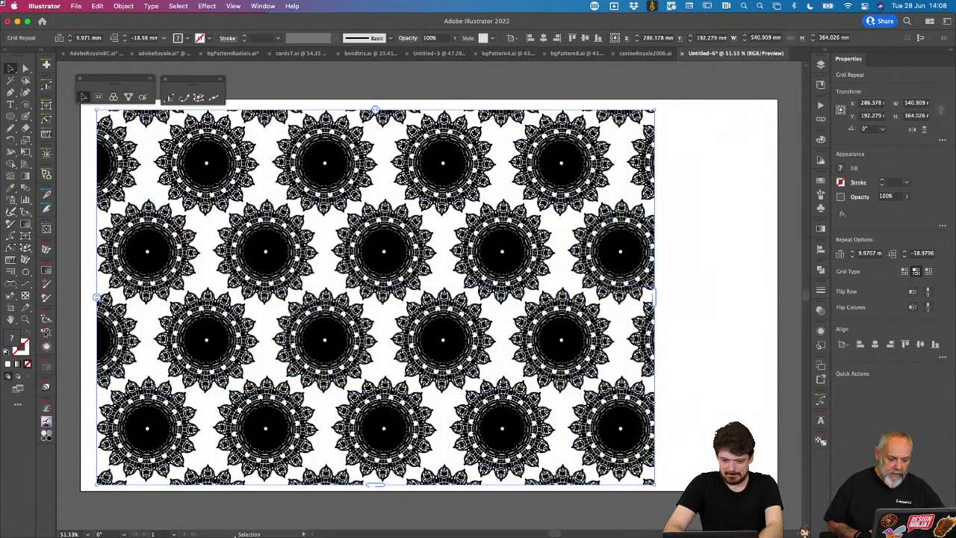
pyautogui.moveTo(317, 532)
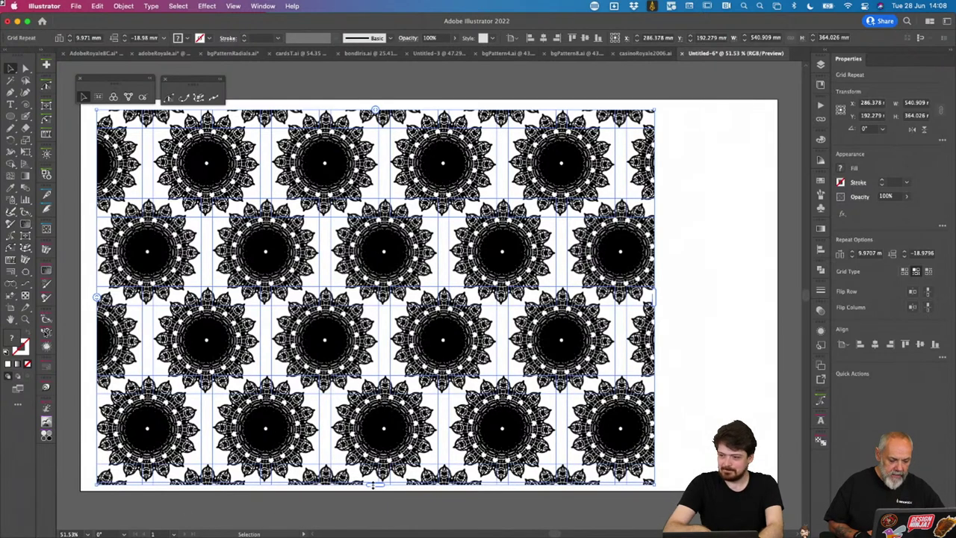
pyautogui.moveTo(373, 489); pyautogui.dragTo(373, 493)
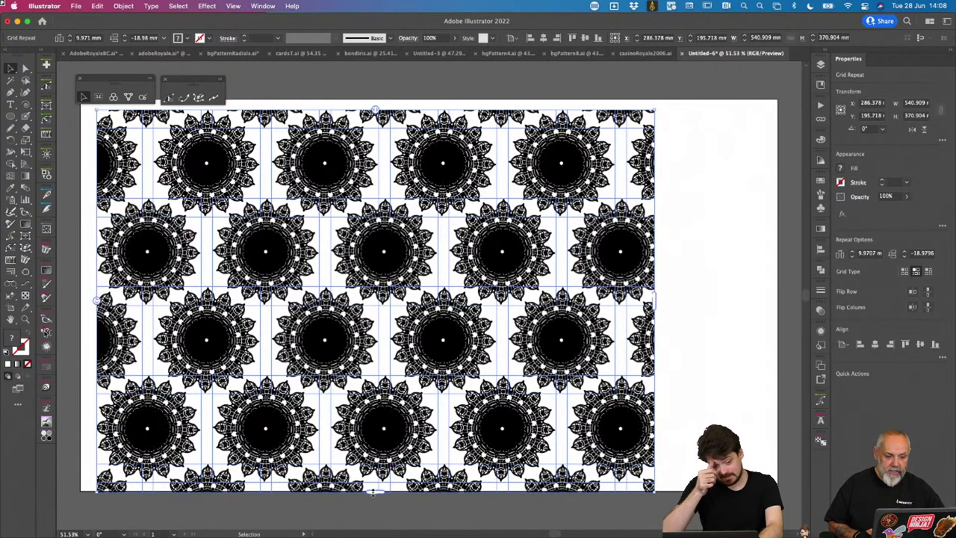
pyautogui.moveTo(448, 188); pyautogui.dragTo(437, 178)
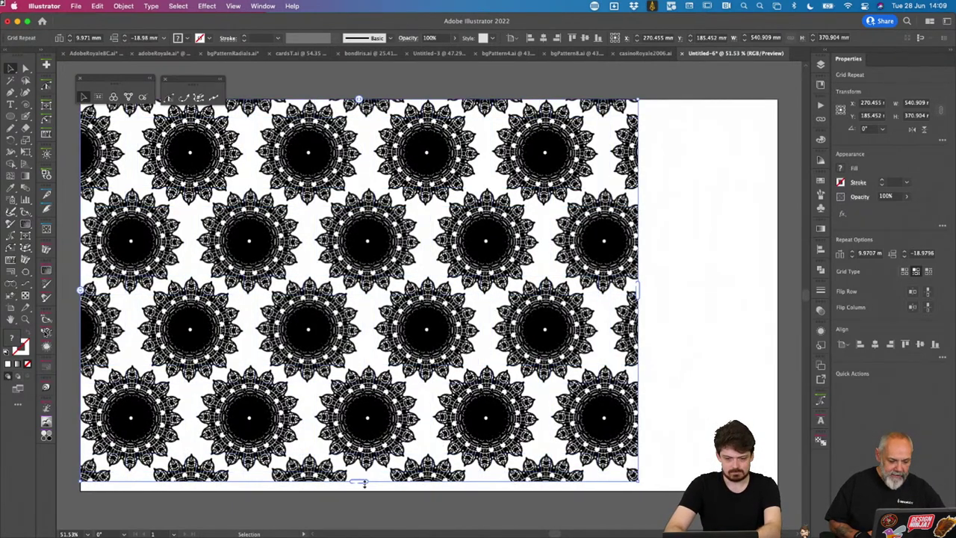
pyautogui.moveTo(362, 481); pyautogui.dragTo(362, 492)
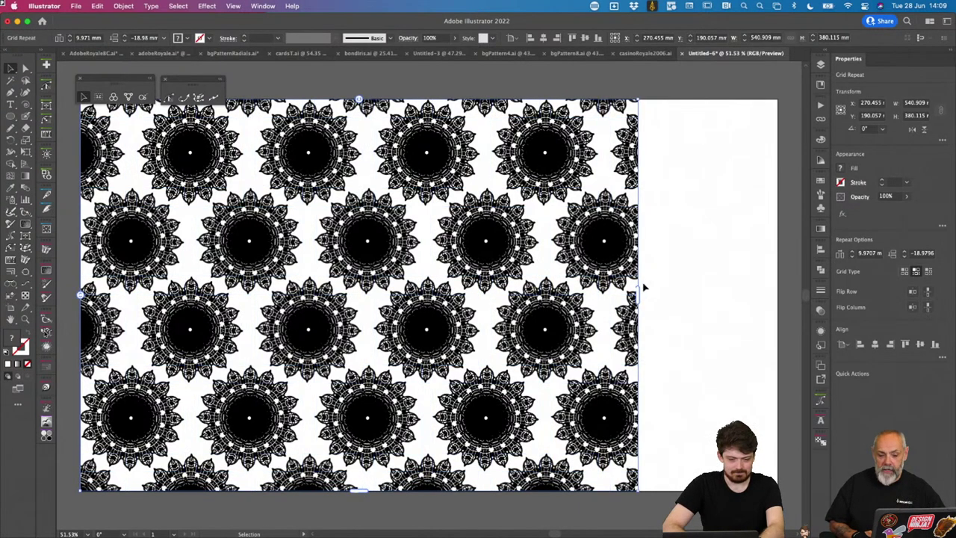
pyautogui.moveTo(638, 294); pyautogui.dragTo(778, 295)
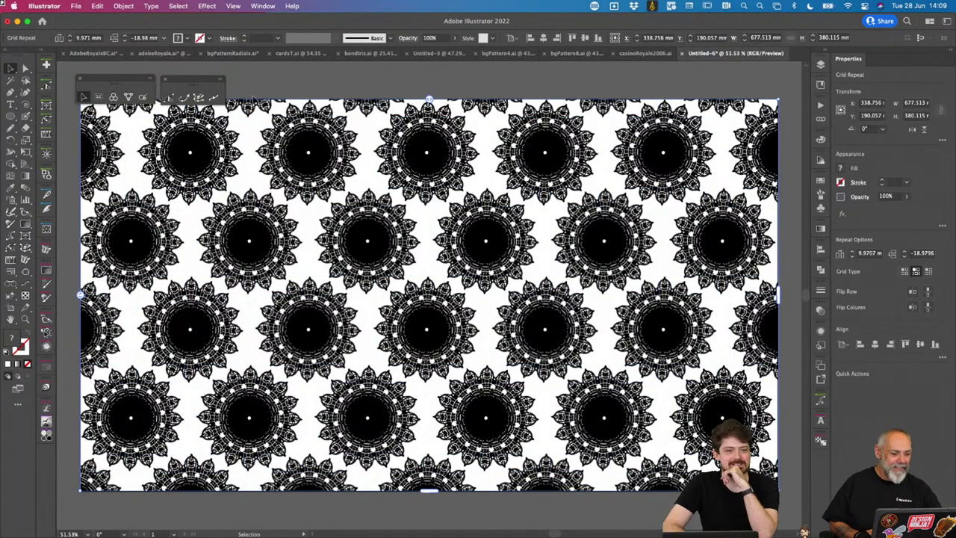
pyautogui.click(317, 88)
pyautogui.click(322, 134)
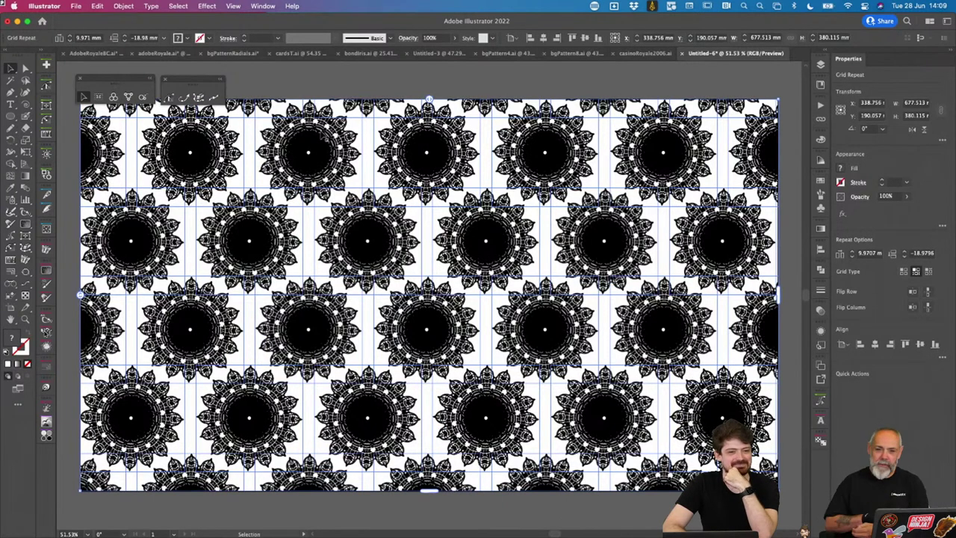
pyautogui.click(467, 75)
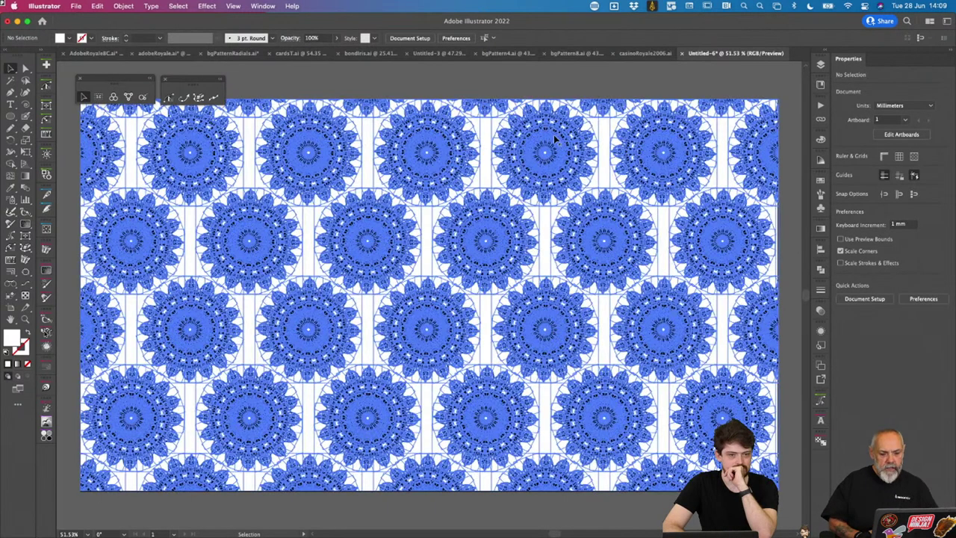
pyautogui.click(555, 140)
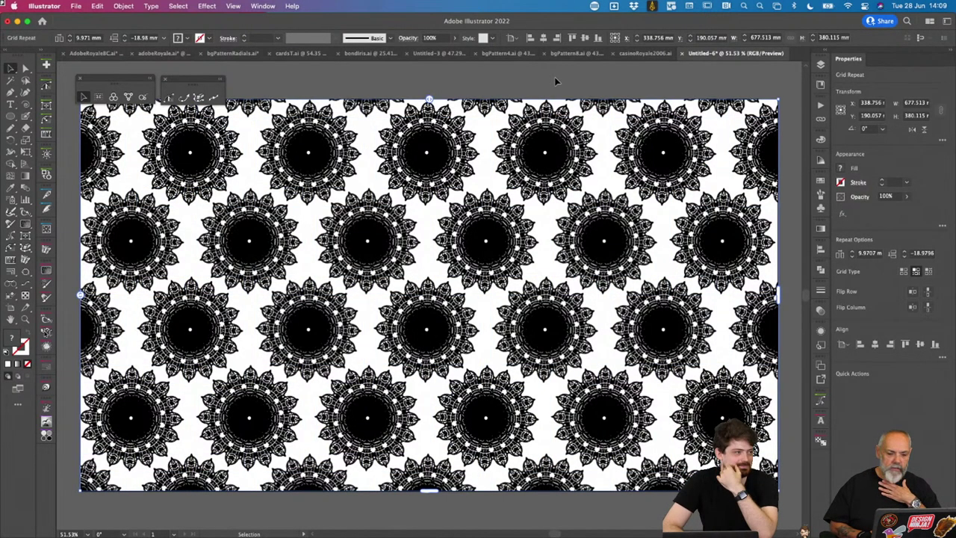
pyautogui.scroll(-1, 554, 77)
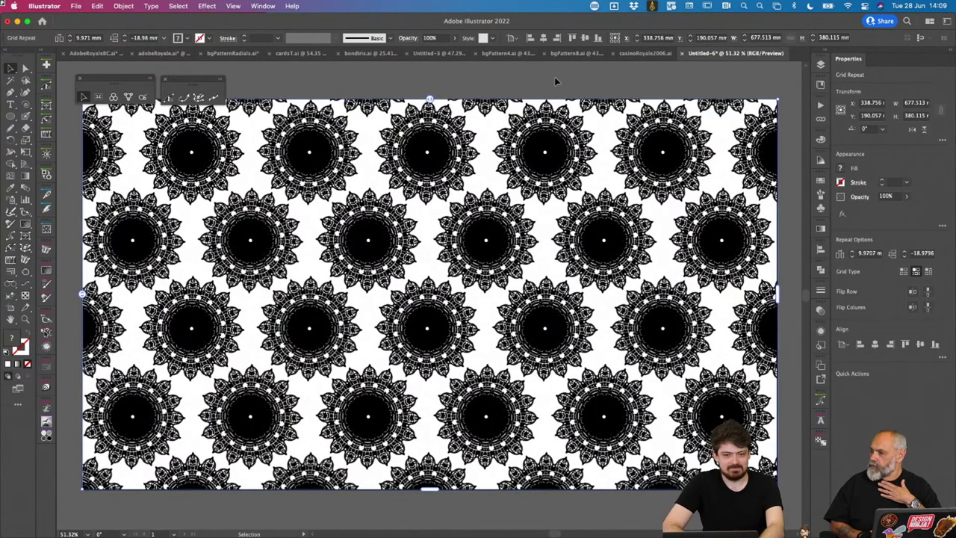
pyautogui.scroll(1, 554, 77)
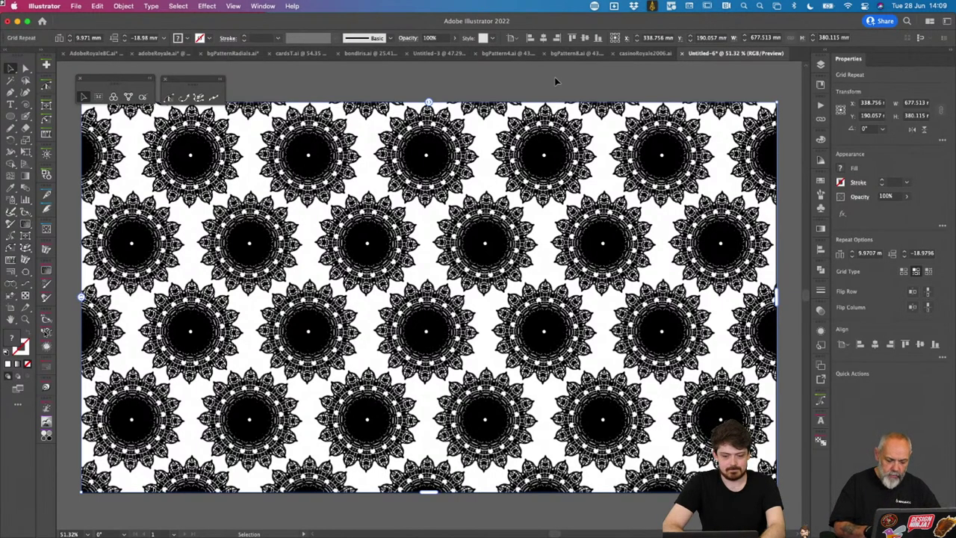
# Step: Expand the grid repeat into a regular group and add a crimson red fill at group level
pyautogui.press('a')
pyautogui.press('v')
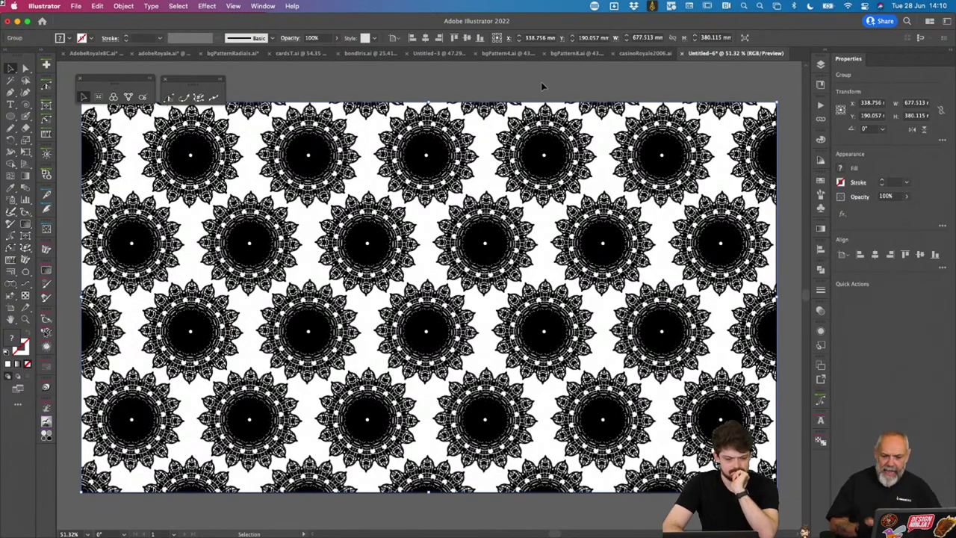
pyautogui.click(821, 333)
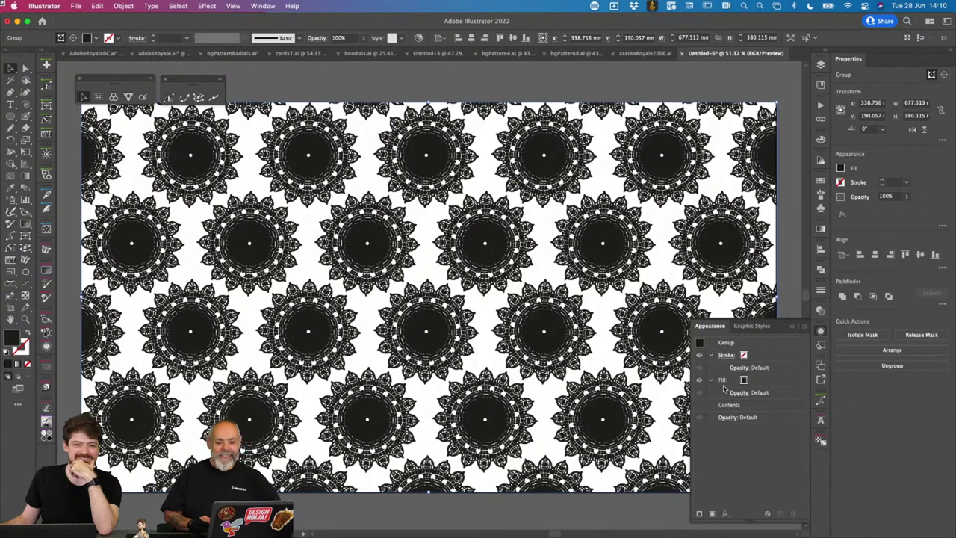
pyautogui.click(773, 383)
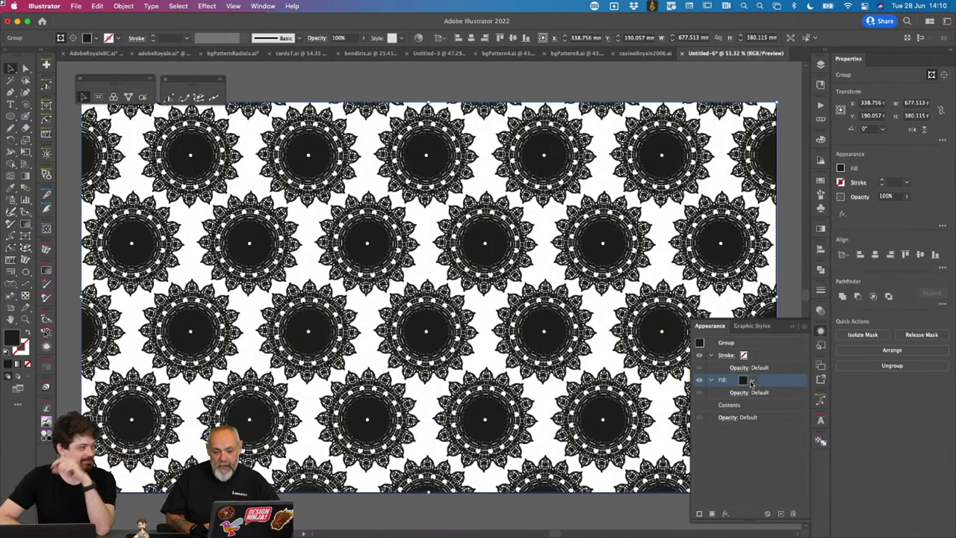
pyautogui.click(751, 382)
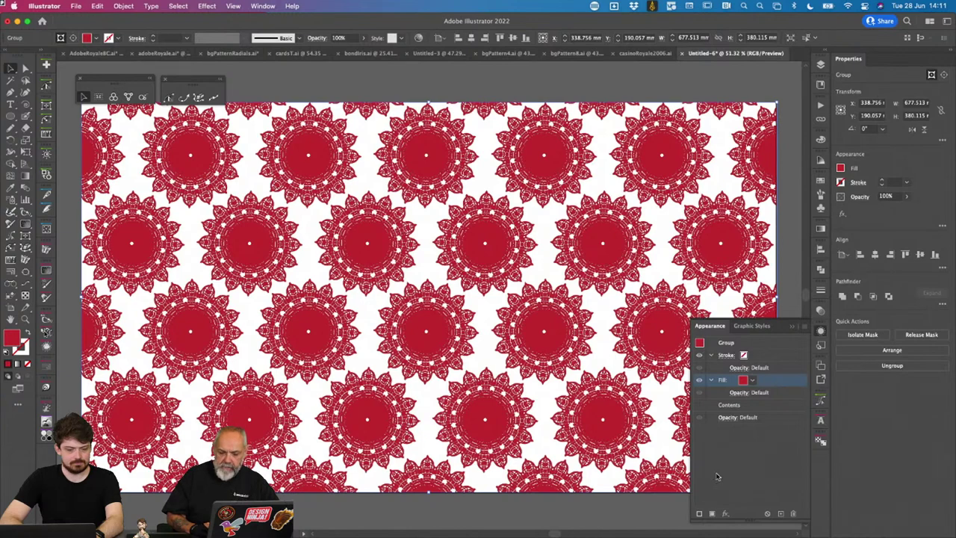
# Step: Apply the Convert to Shape Rectangle effect to the group's red fill, with a relative extra width of 1920 px and extra height of 1080 px
pyautogui.click(725, 515)
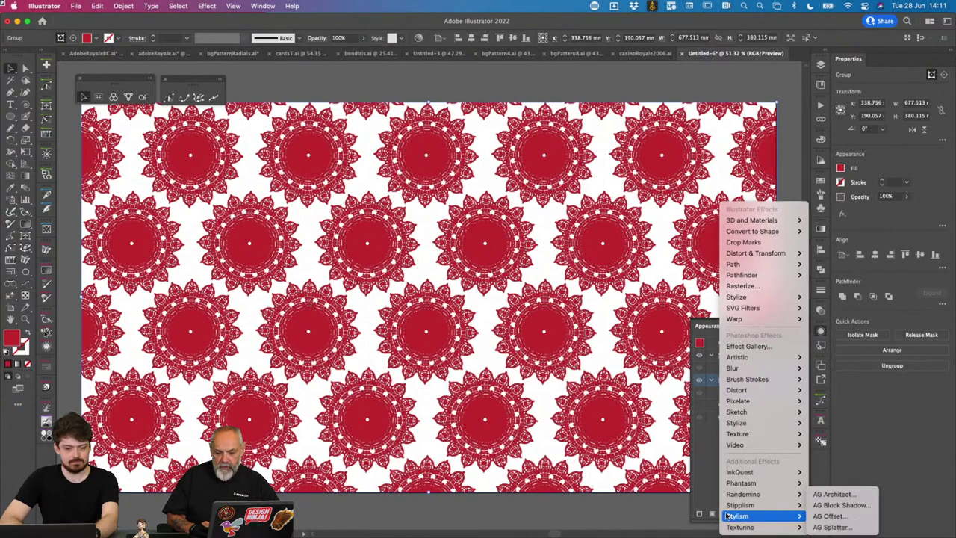
pyautogui.moveTo(778, 234)
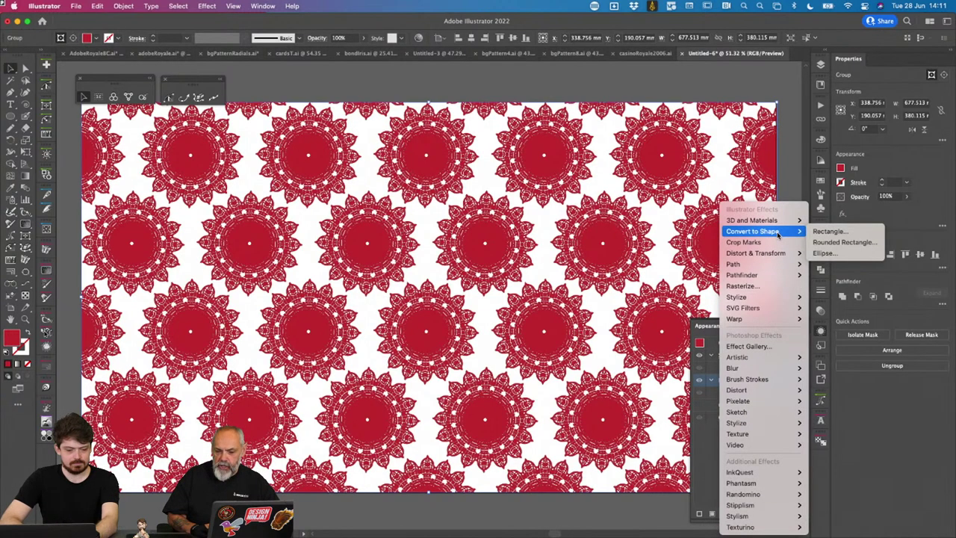
pyautogui.click(833, 232)
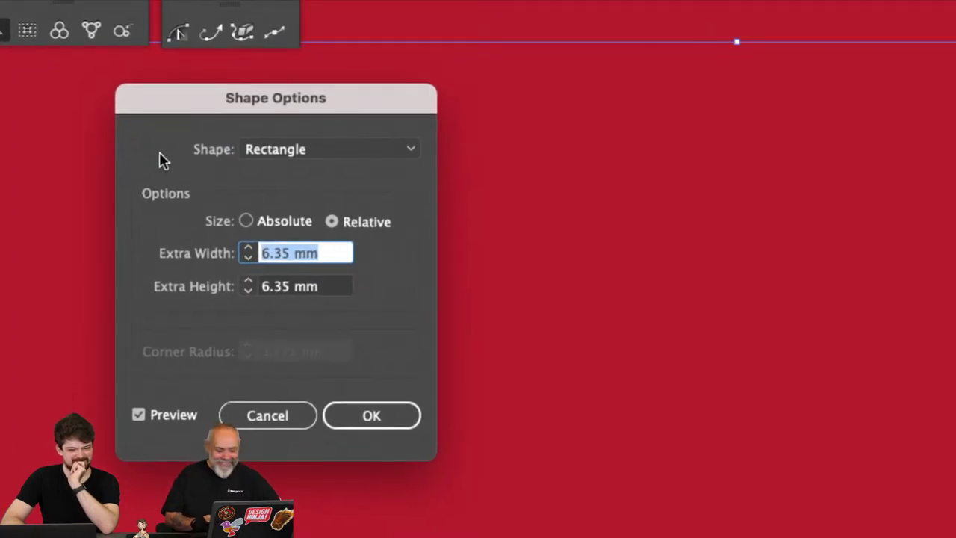
pyautogui.write('192')
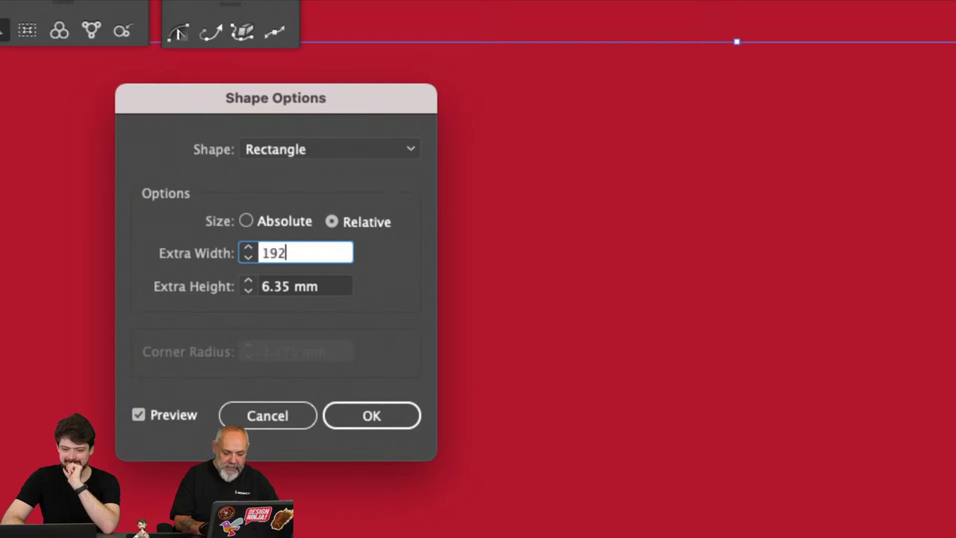
pyautogui.write('0px')
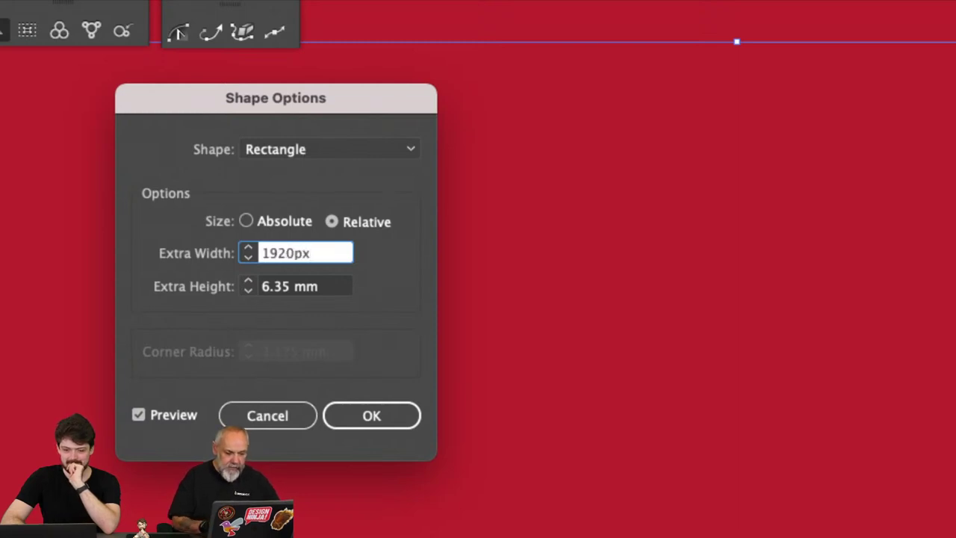
pyautogui.press('Tab')
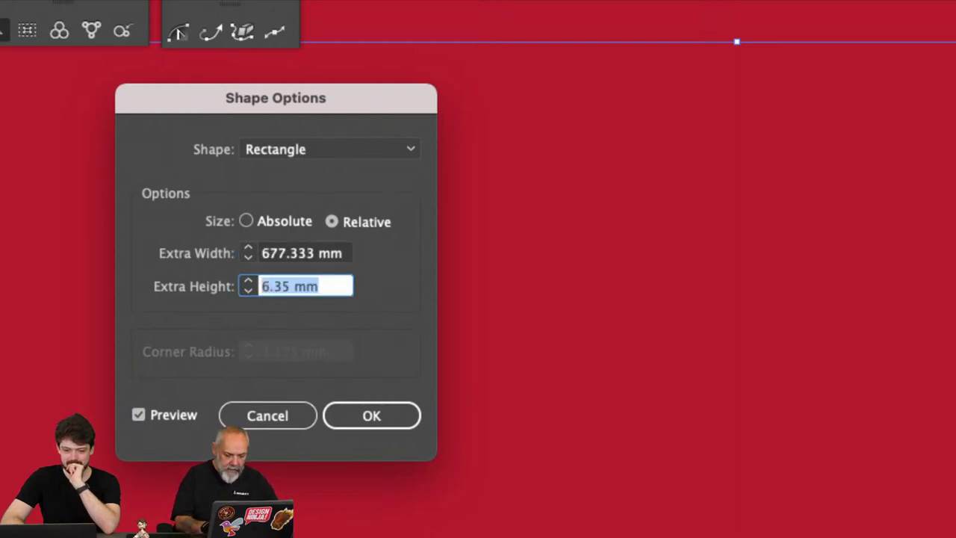
pyautogui.write('1080px')
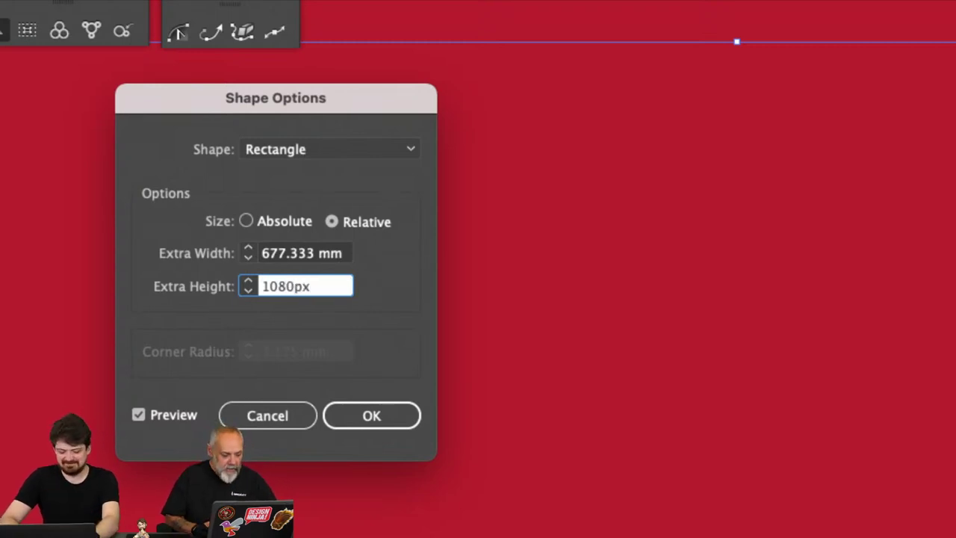
pyautogui.press('Tab')
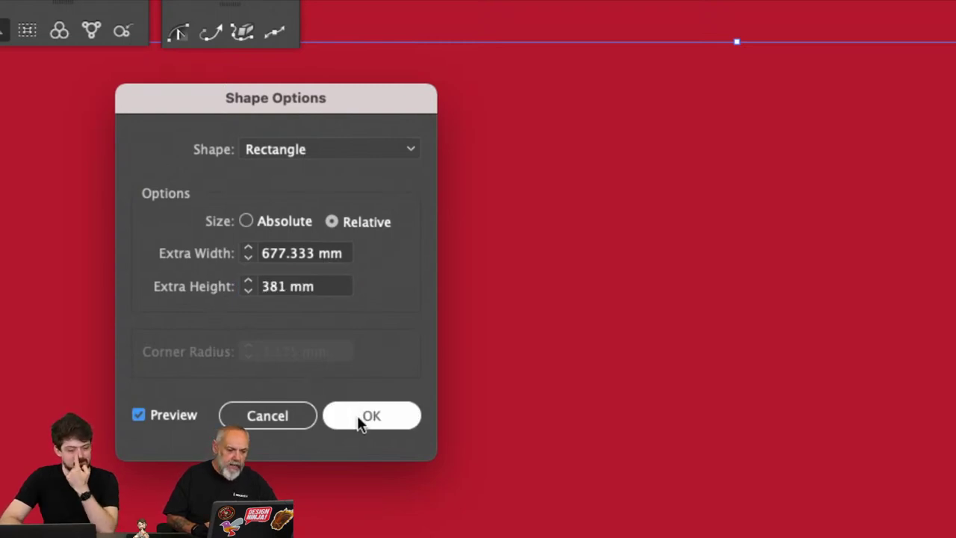
# Step: Switch the rectangle effect to an absolute size of 1920 px wide by 1080 px high and apply it
pyautogui.click(247, 221)
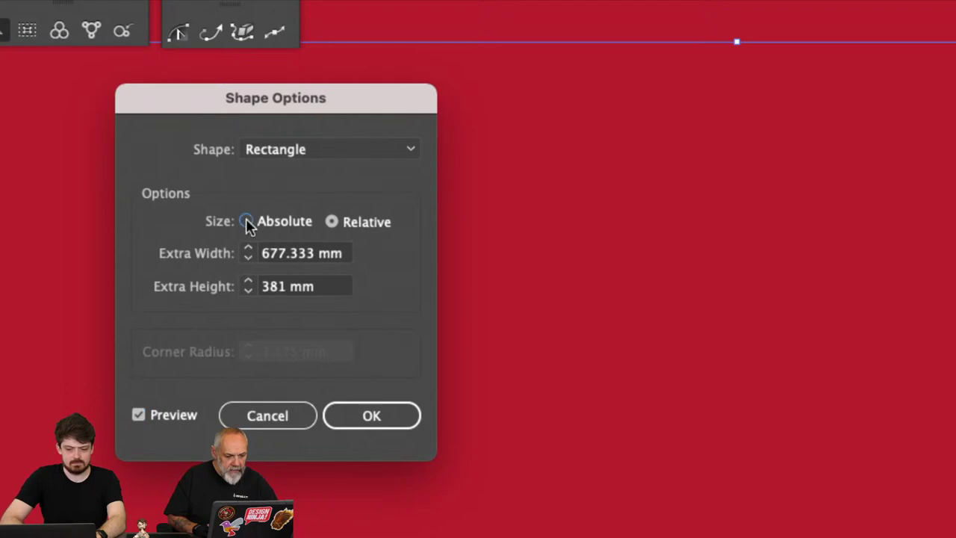
pyautogui.click(277, 233)
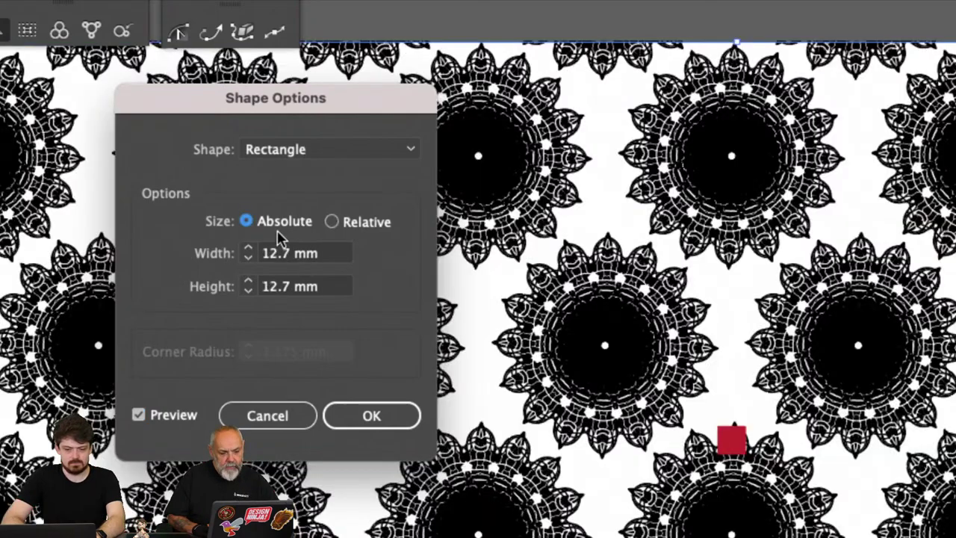
pyautogui.click(292, 252)
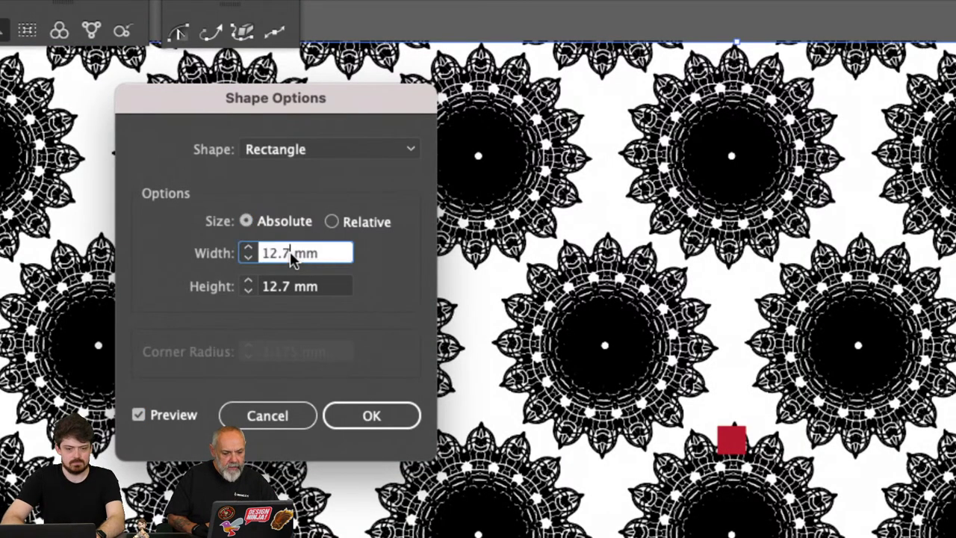
pyautogui.write('1920')
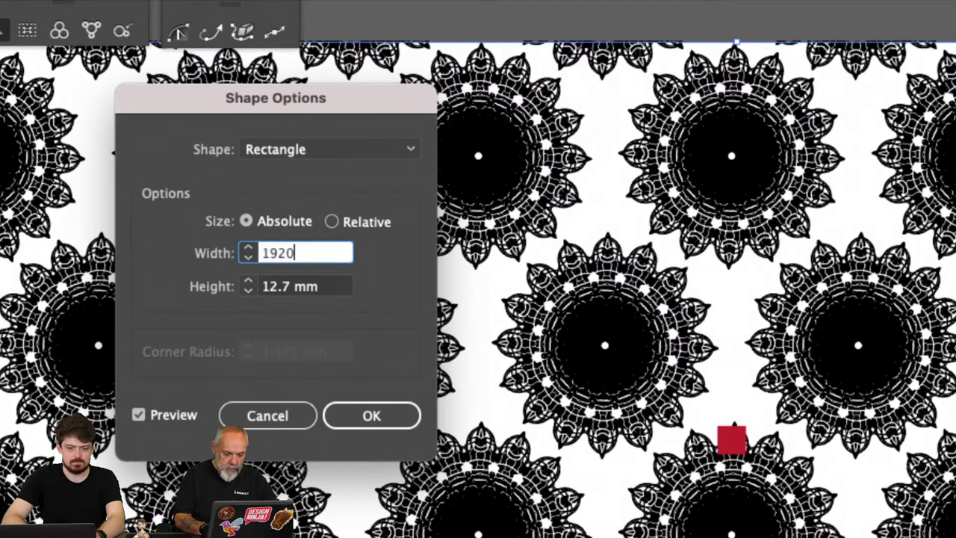
pyautogui.write('px')
pyautogui.press('Tab')
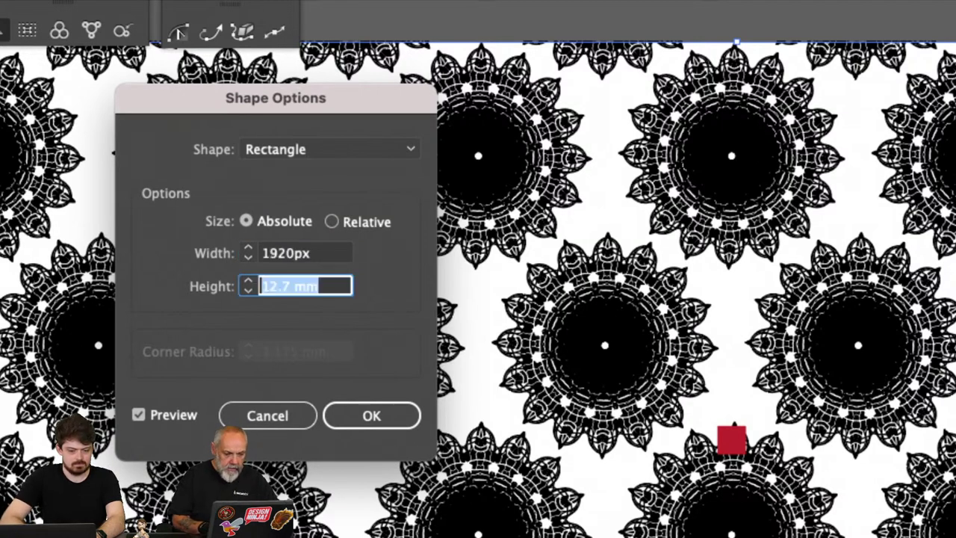
pyautogui.write('1080px')
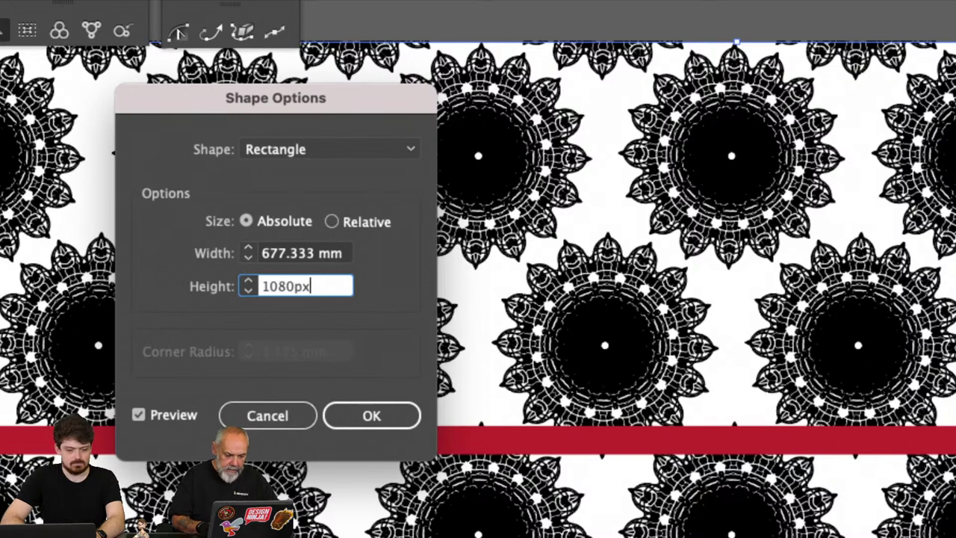
pyautogui.press('Tab')
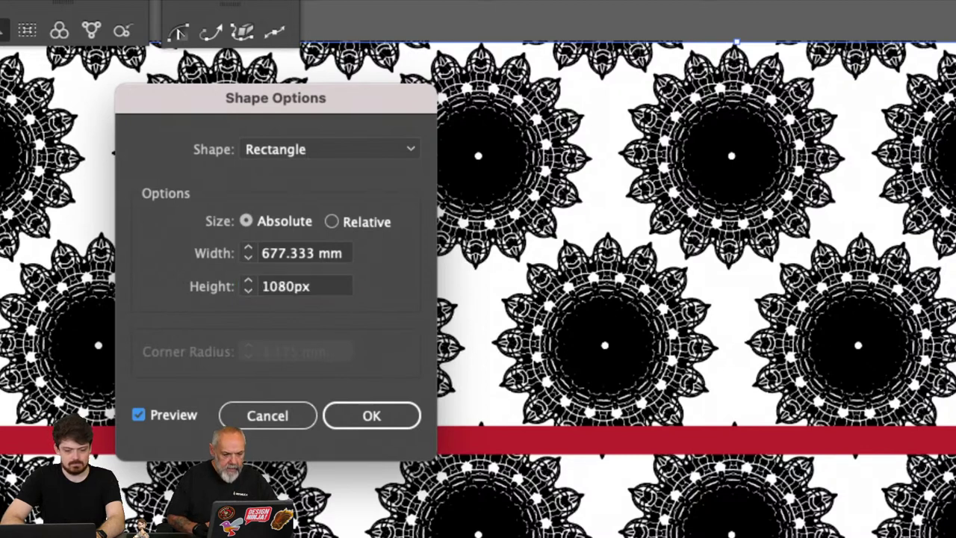
pyautogui.click(367, 419)
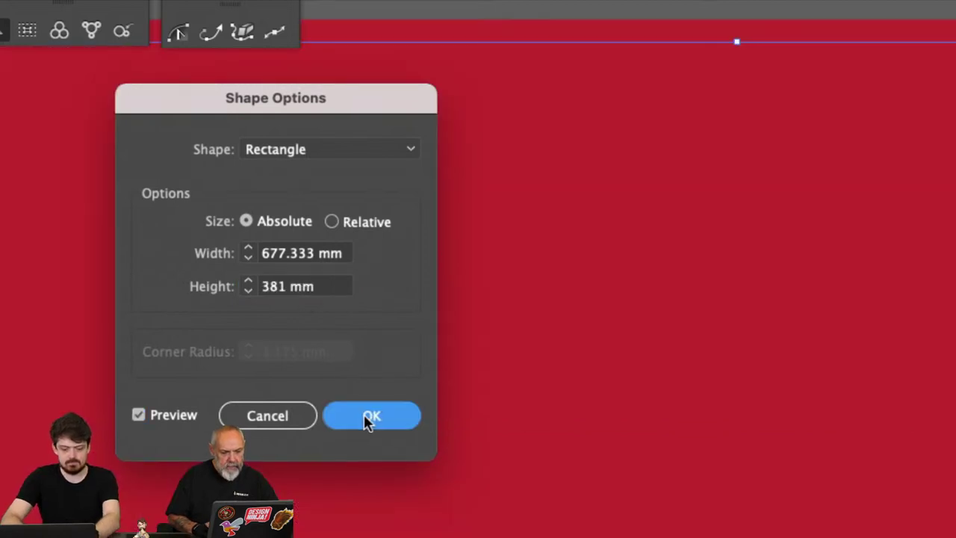
# Step: Reopen the fill's Rectangle effect and re-enter its height as 1080 px
pyautogui.scroll(-4, 554, 236)
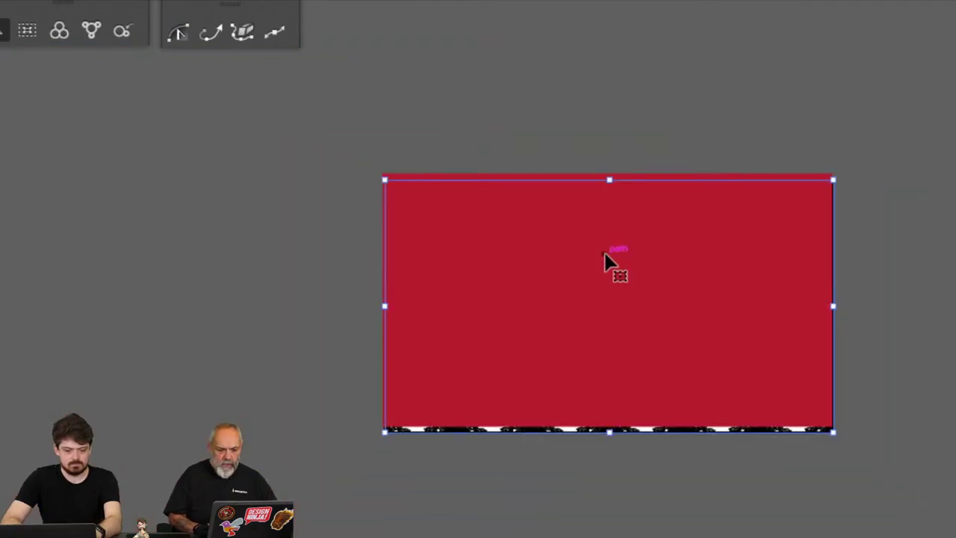
pyautogui.hscroll(3, 605, 260)
pyautogui.scroll(-2, 605, 260)
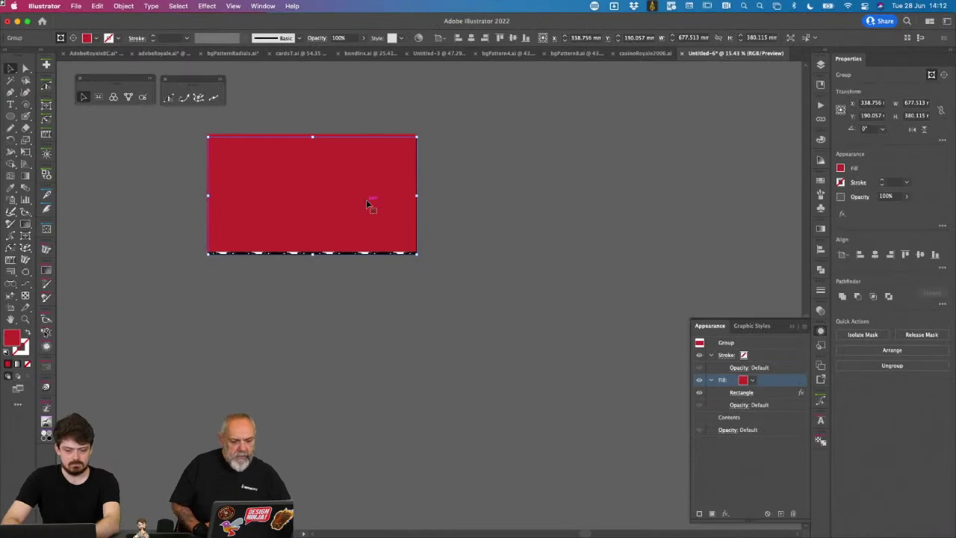
pyautogui.click(743, 393)
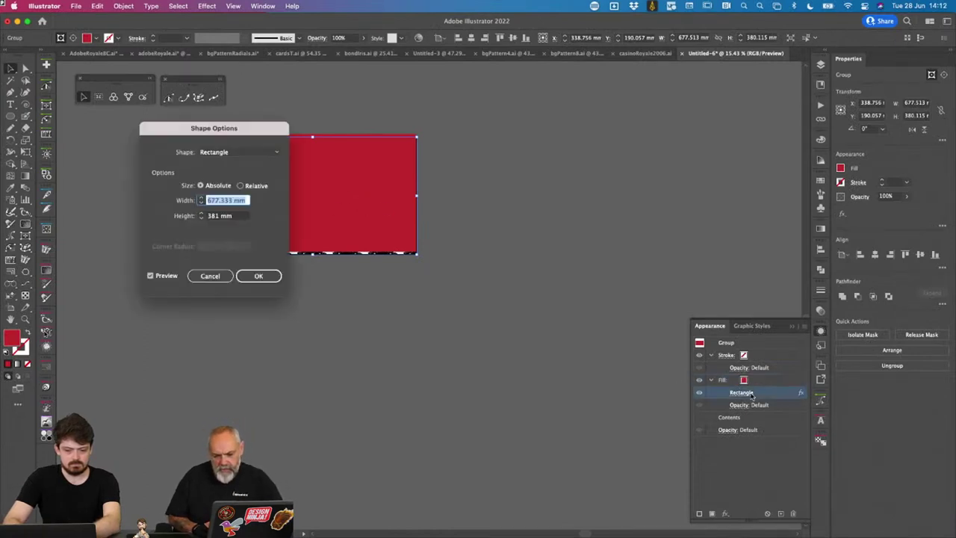
pyautogui.click(216, 216)
pyautogui.write('1080')
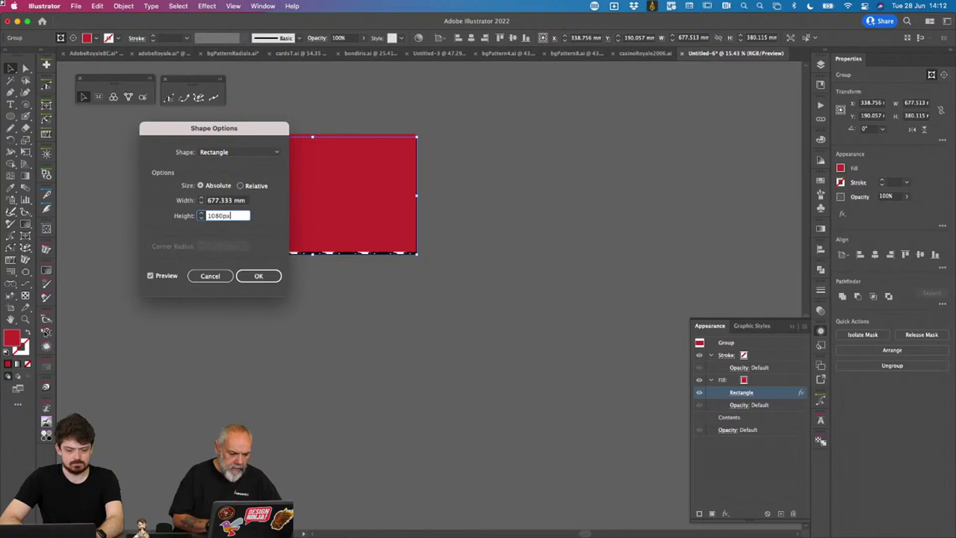
pyautogui.press('Tab')
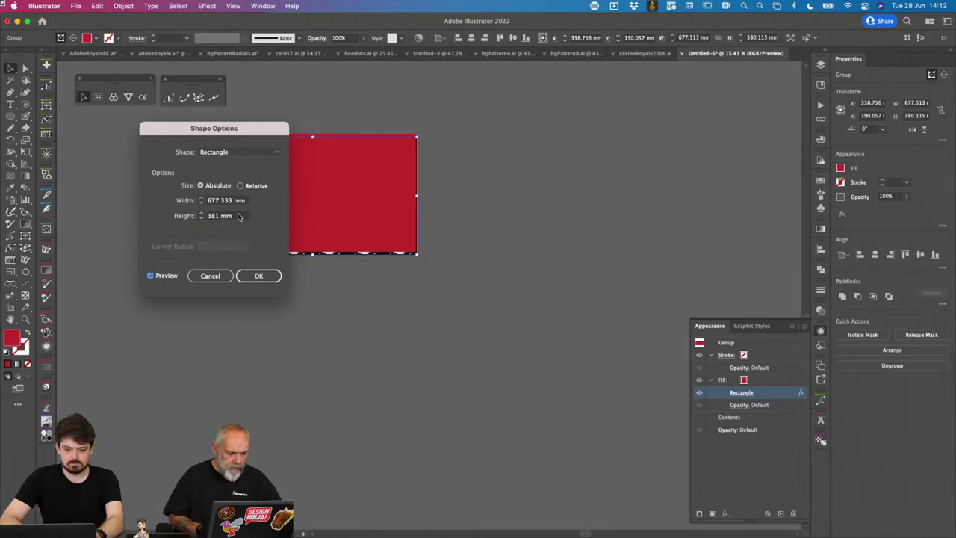
pyautogui.click(258, 276)
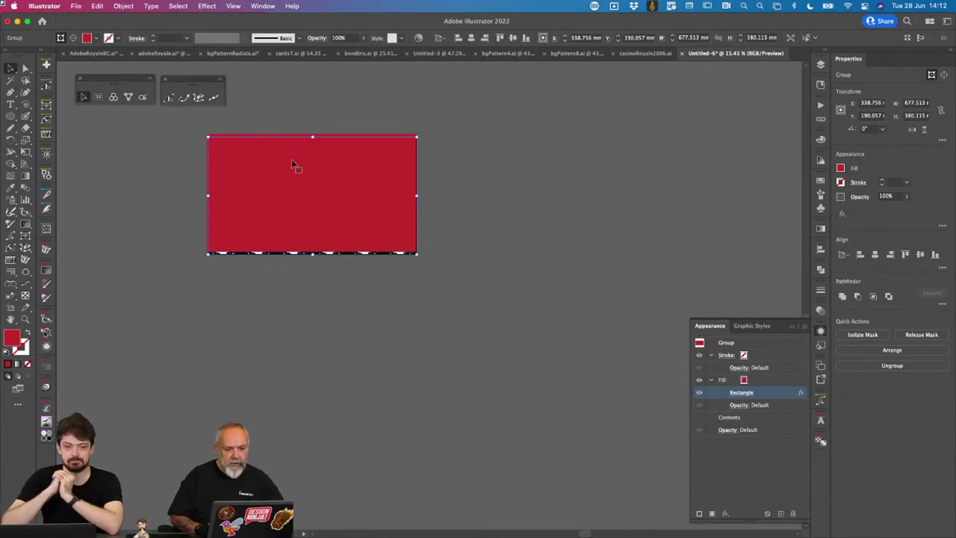
# Step: Try Multiply and Screen as the red fill's blending mode, and settle on Overlay at 100% opacity
pyautogui.click(741, 404)
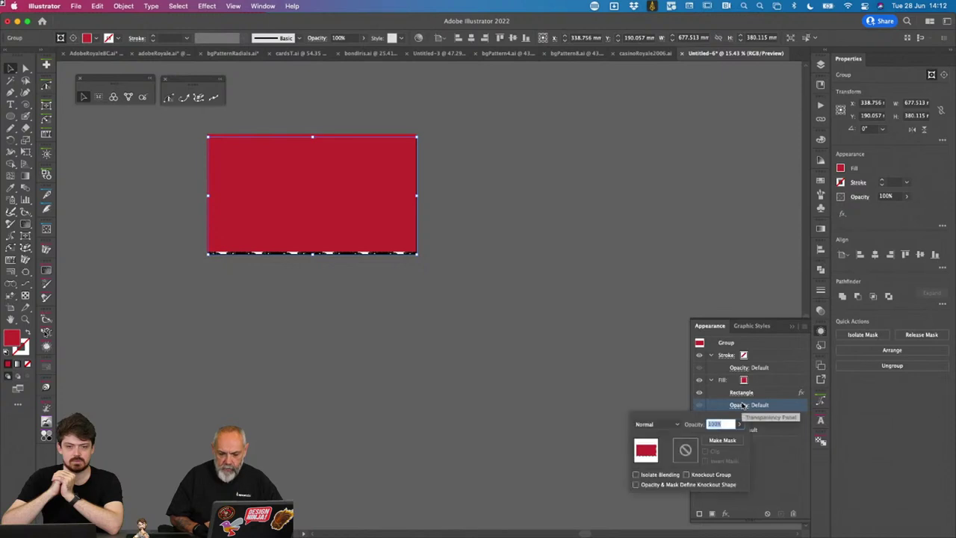
pyautogui.click(676, 424)
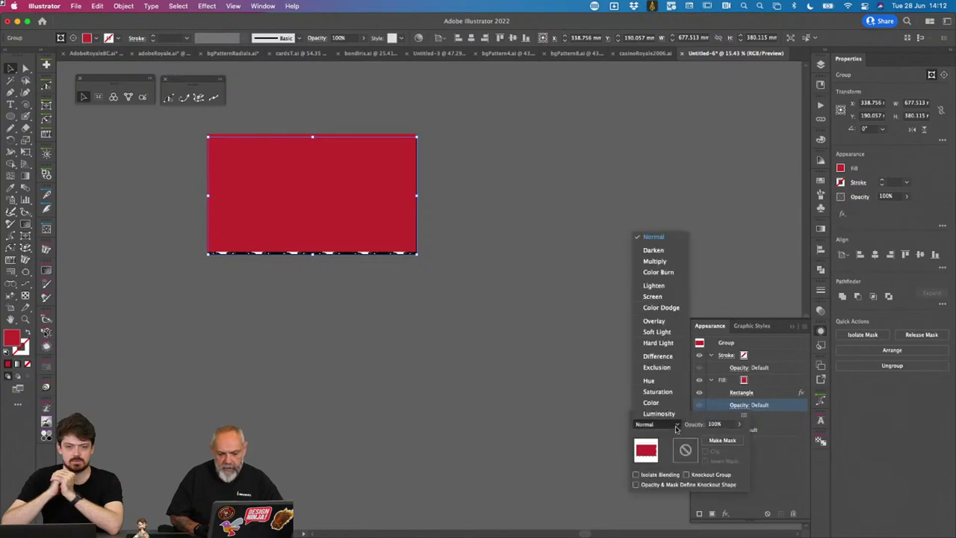
pyautogui.click(669, 264)
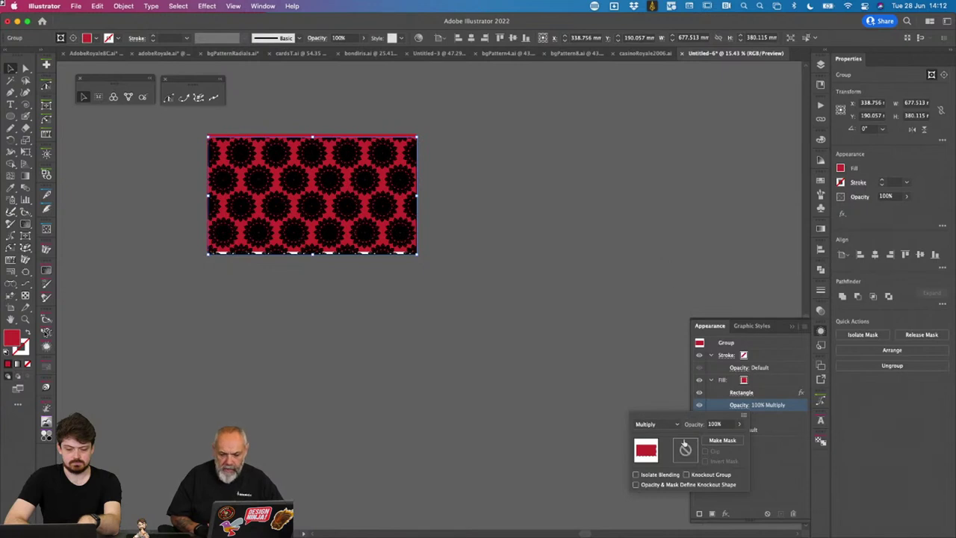
pyautogui.click(676, 425)
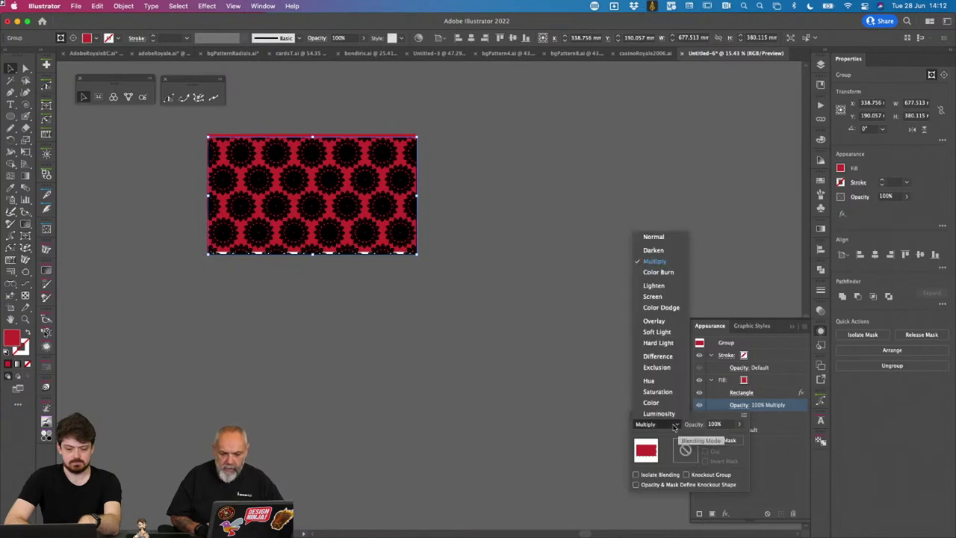
pyautogui.click(663, 297)
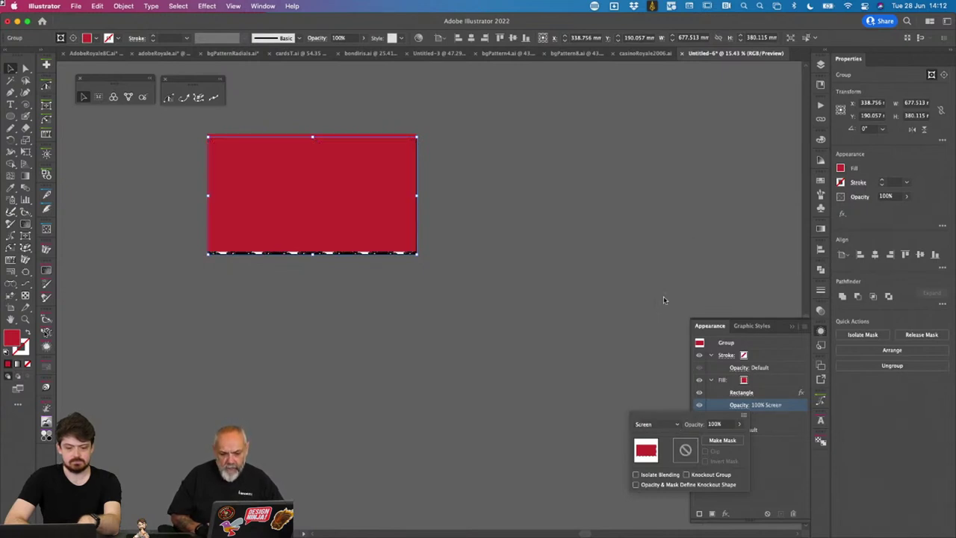
pyautogui.click(675, 425)
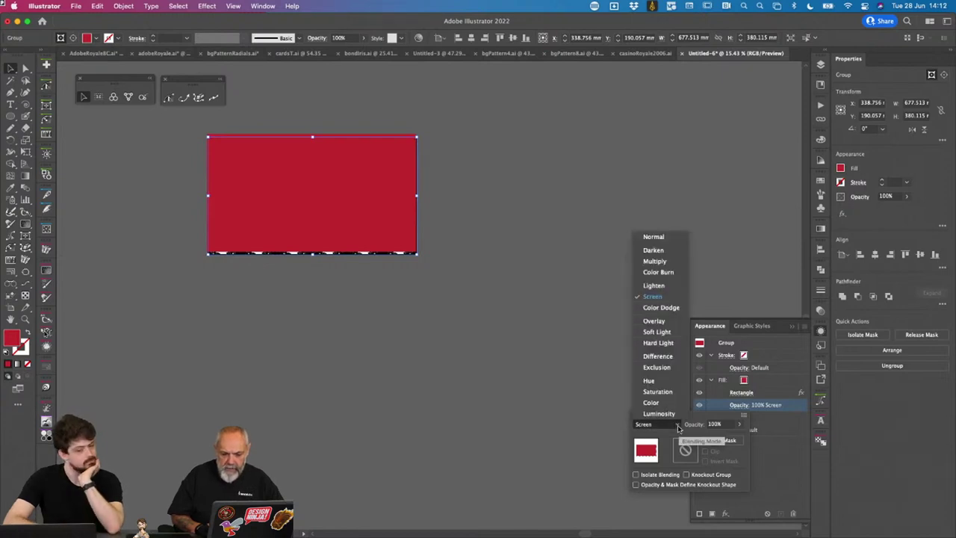
pyautogui.click(654, 321)
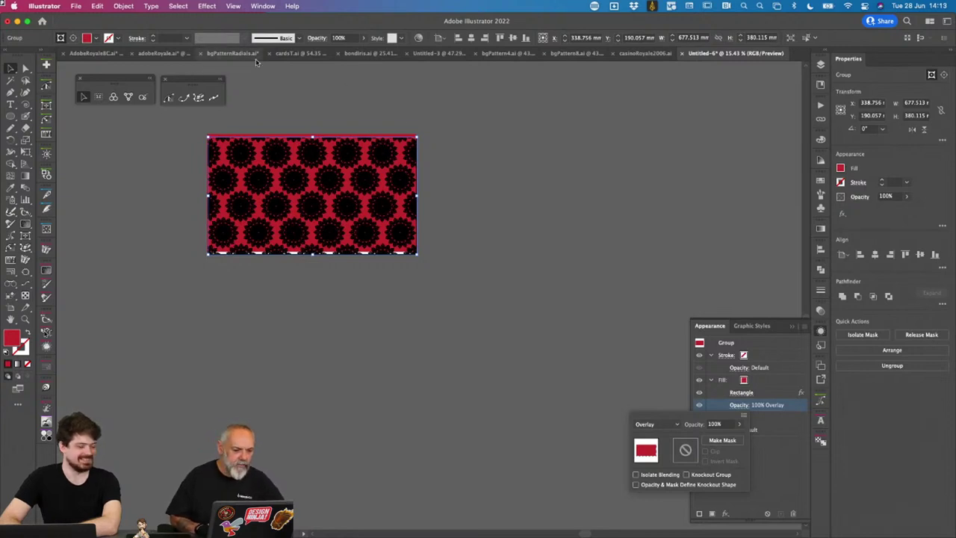
pyautogui.press('Escape')
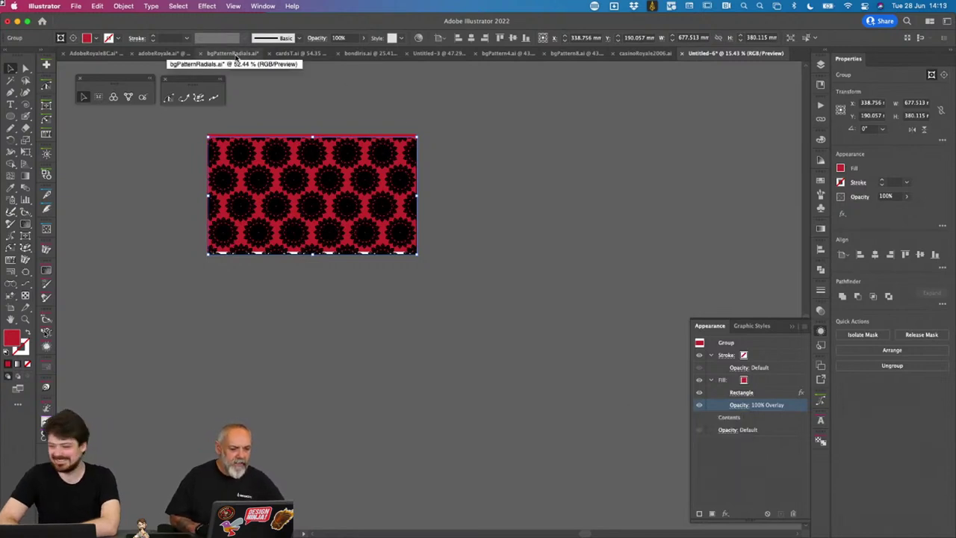
# Step: Switch to the cardsT.ai document with the playing-card court figures
pyautogui.click(307, 56)
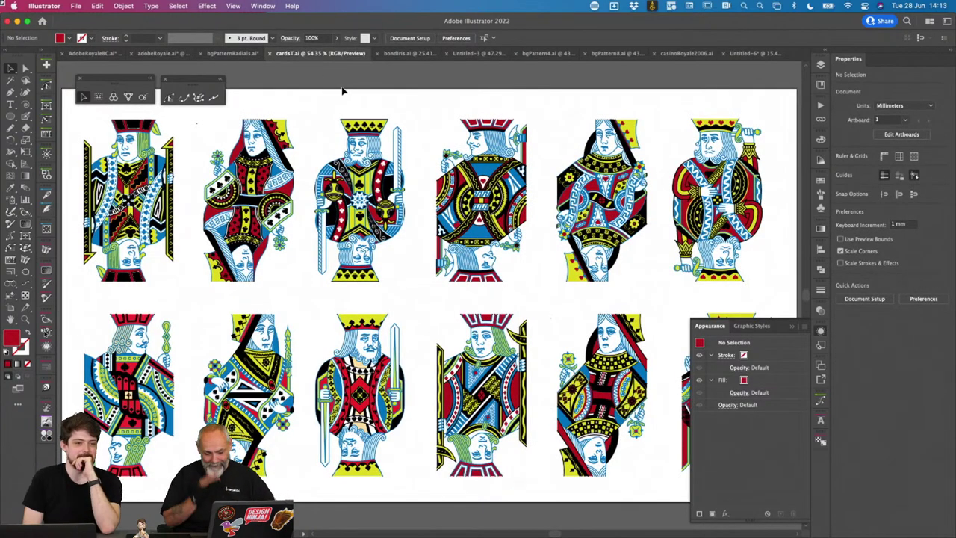
# Step: Switch to the adobeRoyale.ai document and duplicate the five leftmost border strips into the empty area above them
pyautogui.click(820, 332)
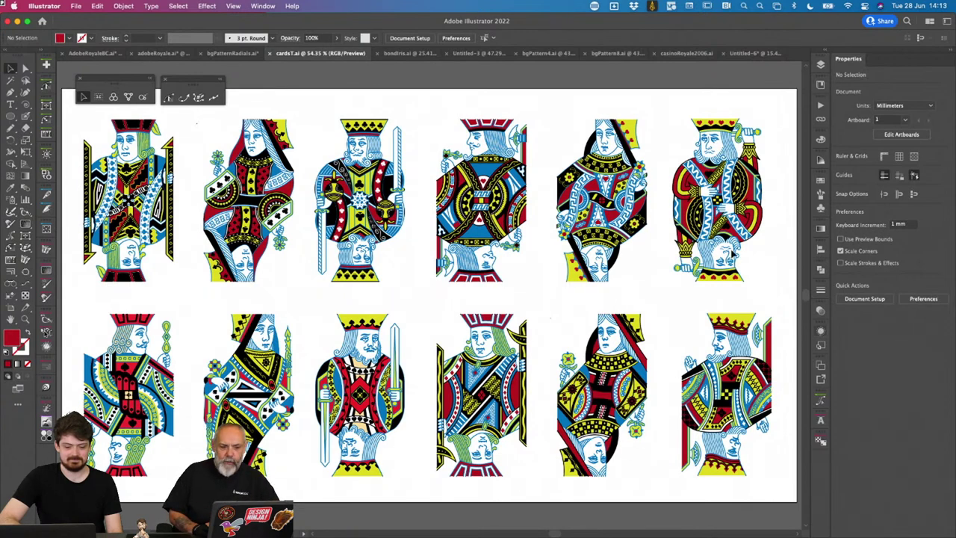
pyautogui.click(152, 54)
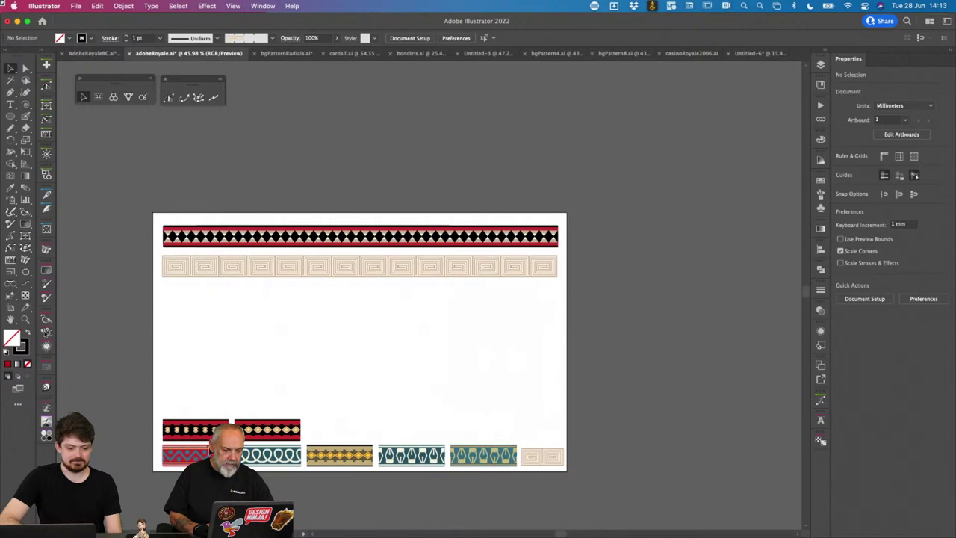
pyautogui.scroll(5, 218, 446)
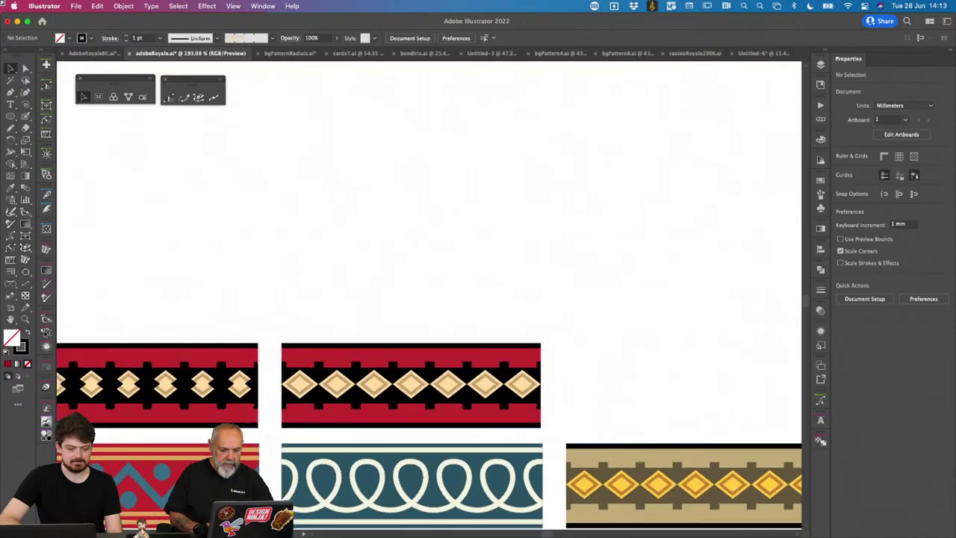
pyautogui.scroll(-5, 257, 363)
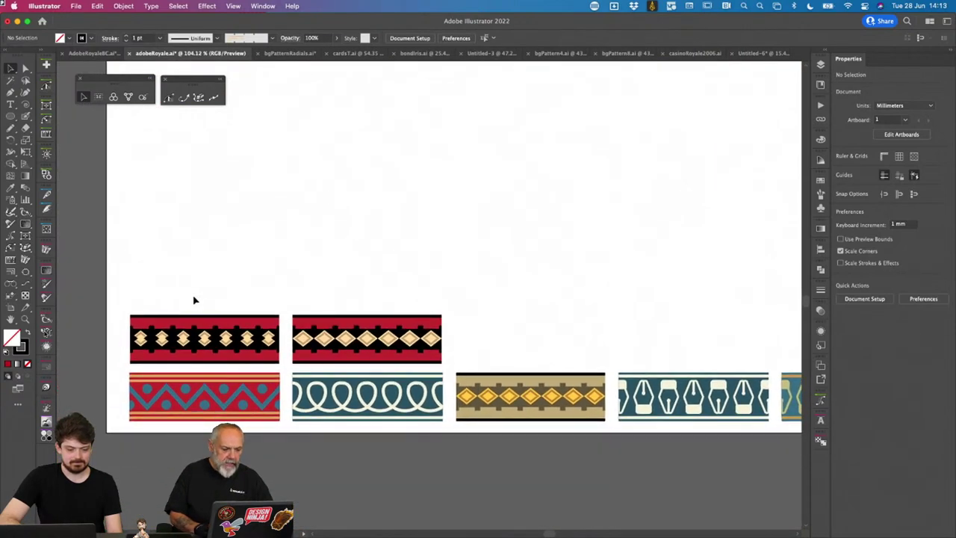
pyautogui.moveTo(190, 291); pyautogui.dragTo(575, 429)
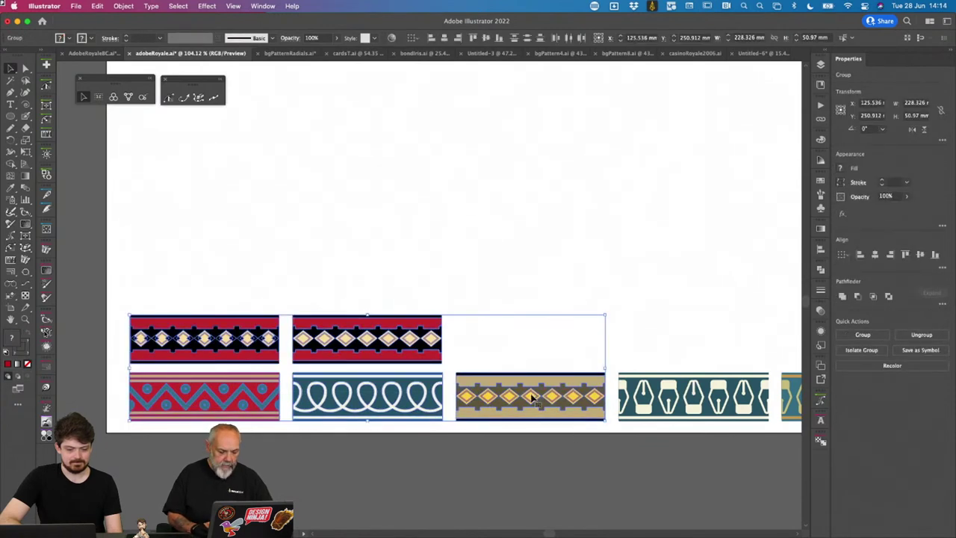
pyautogui.keyDown('alt'); pyautogui.moveTo(532, 398); pyautogui.dragTo(532, 184); pyautogui.keyUp('alt')
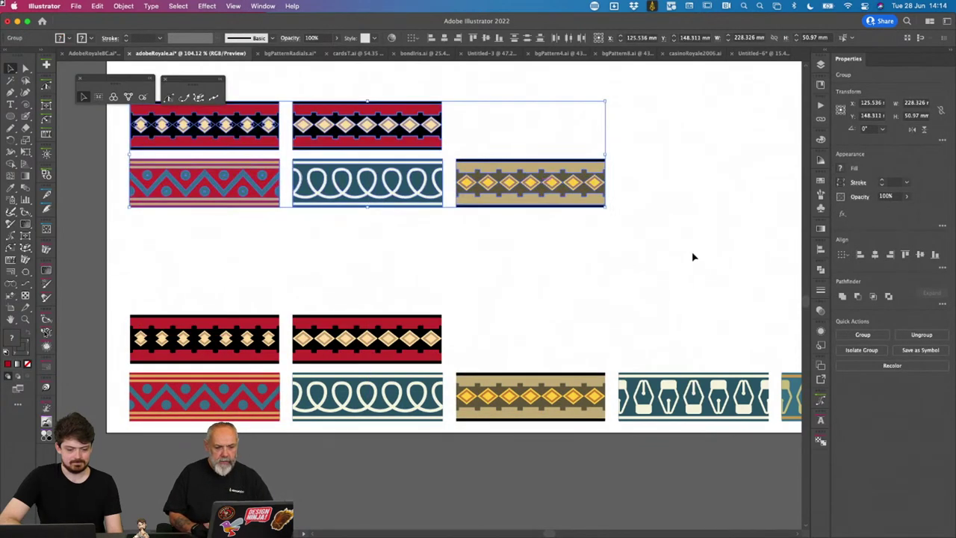
pyautogui.click(693, 257)
# Step: Duplicate the two pen-nib border strips and place the copies beside the upper row of copied strips
pyautogui.hscroll(5, 625, 282)
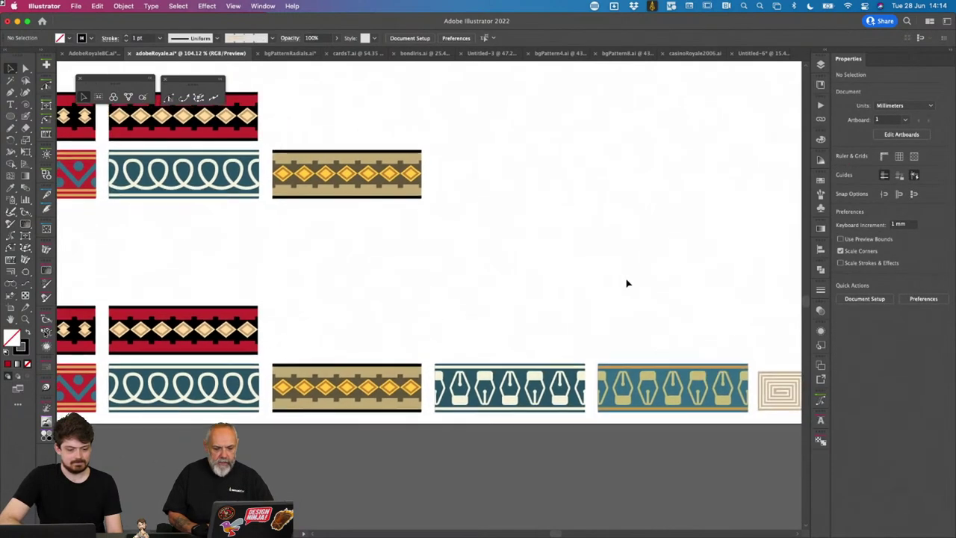
pyautogui.hscroll(3, 627, 282)
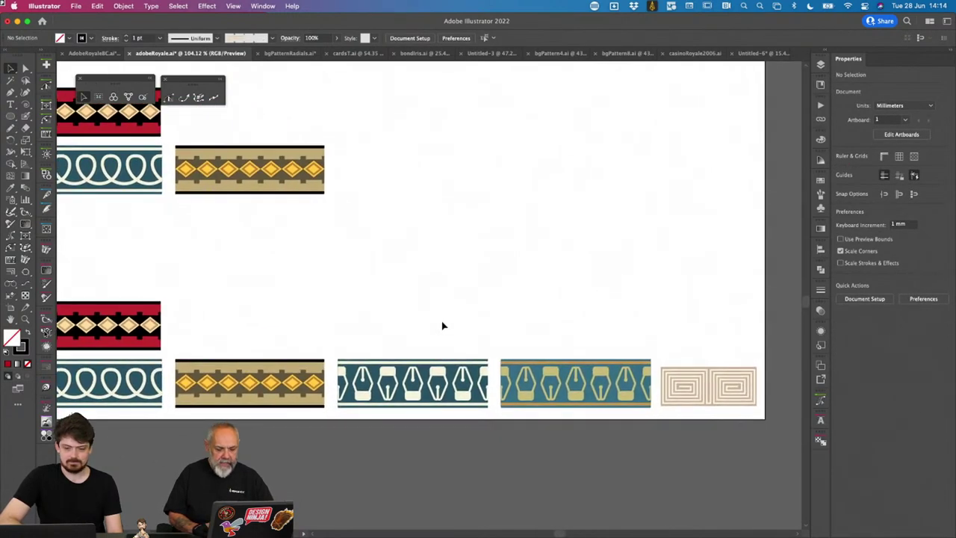
pyautogui.moveTo(430, 323); pyautogui.dragTo(556, 454)
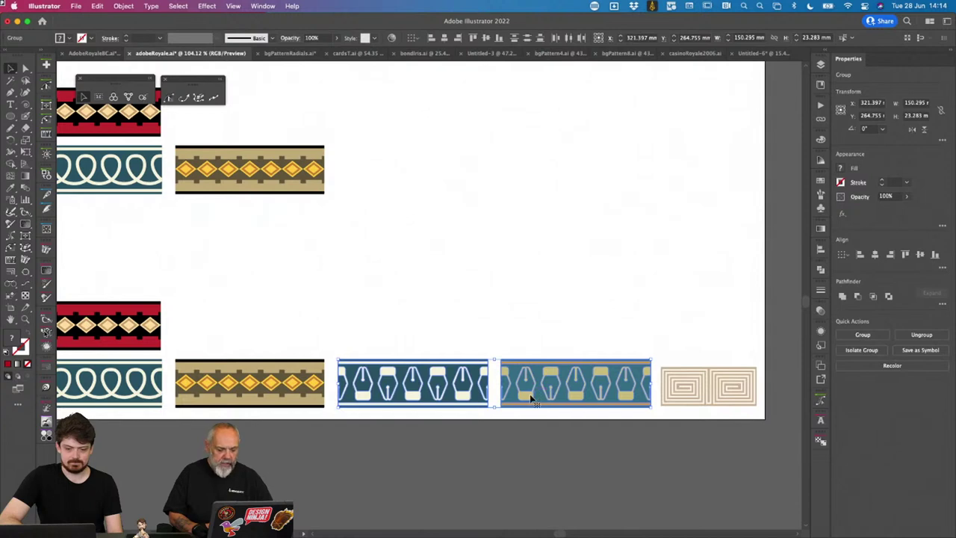
pyautogui.moveTo(530, 398); pyautogui.dragTo(383, 131)
pyautogui.hscroll(-3, 552, 227)
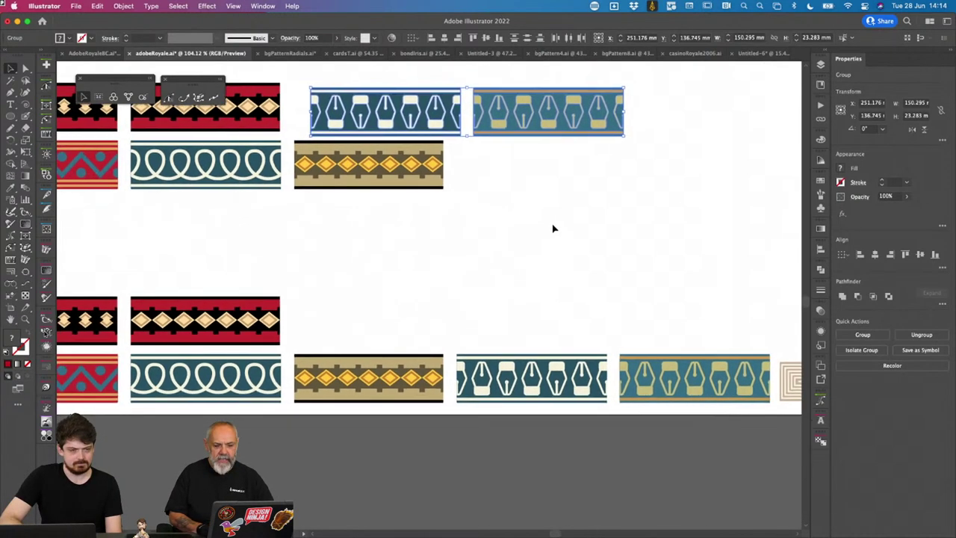
pyautogui.hscroll(-5, 553, 227)
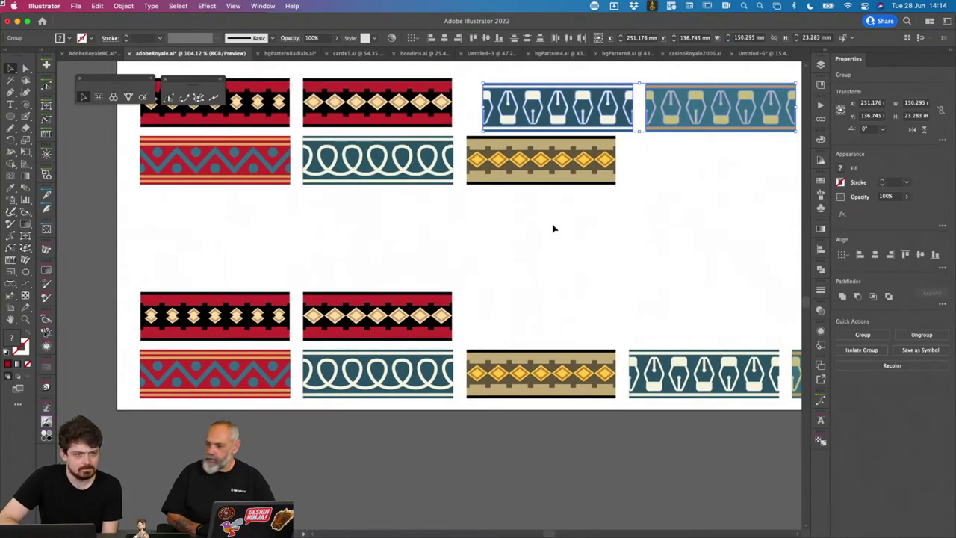
pyautogui.hscroll(-2, 552, 228)
pyautogui.scroll(2, 552, 228)
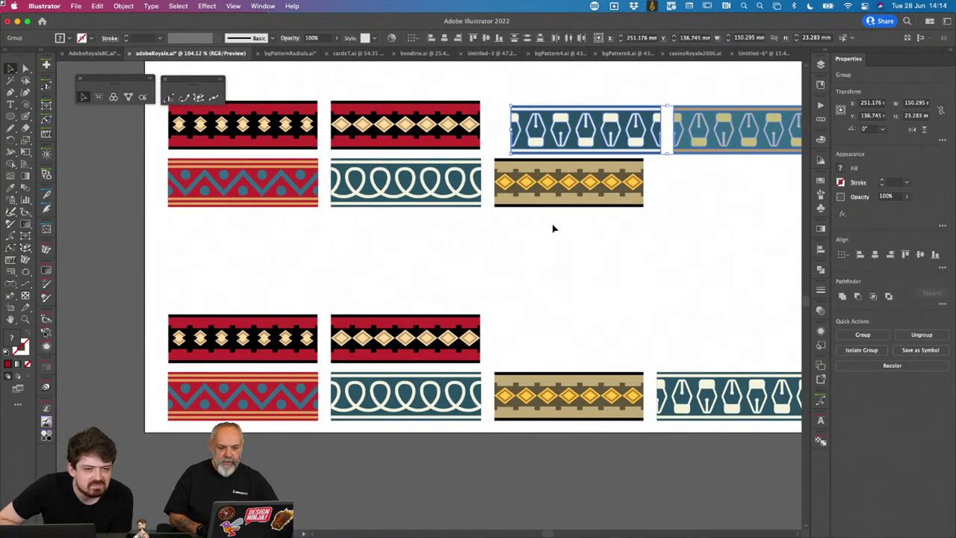
pyautogui.scroll(-2, 552, 228)
pyautogui.click(285, 116)
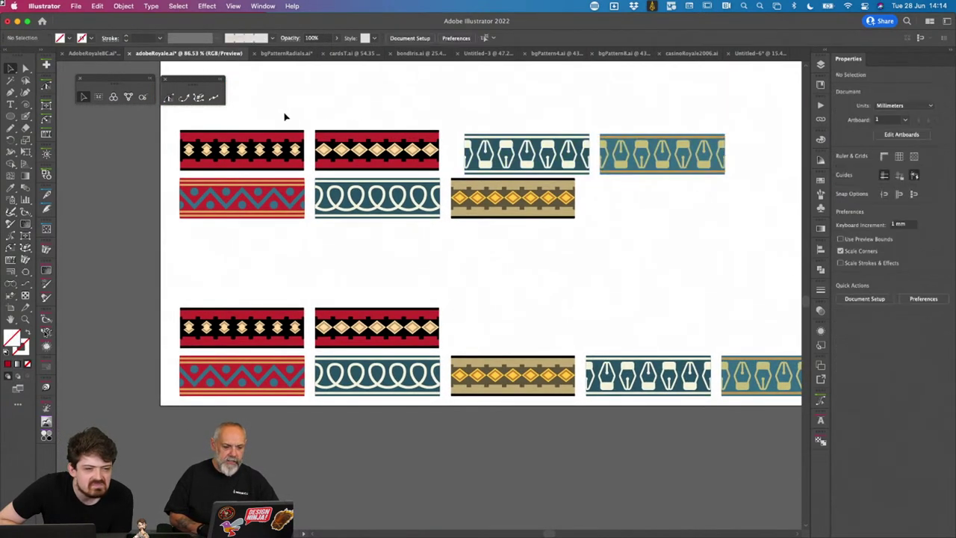
# Step: Distribute the four upper-row strips horizontally at 0 mm spacing from the first strip as key object, and align their vertical centres
pyautogui.moveTo(282, 108); pyautogui.dragTo(685, 261)
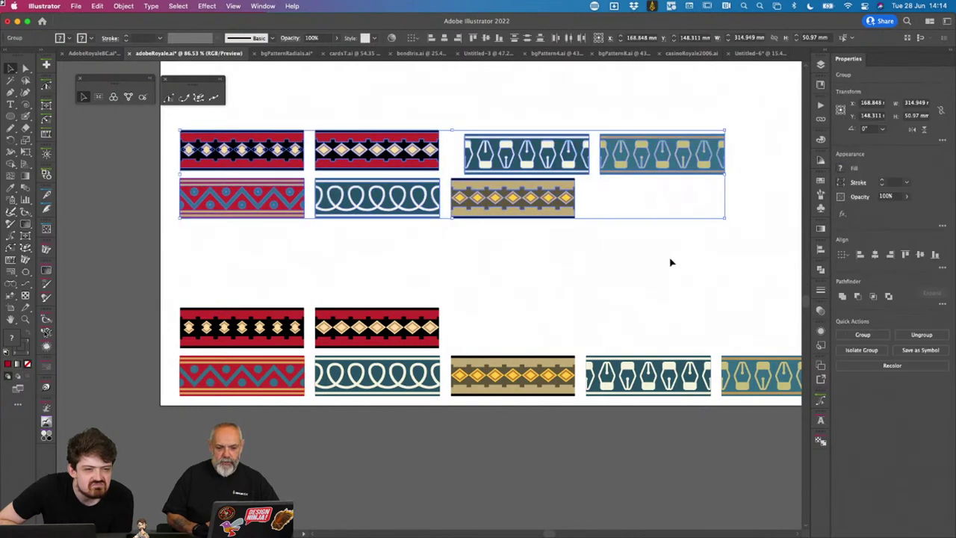
pyautogui.click(623, 275)
pyautogui.moveTo(278, 116); pyautogui.dragTo(664, 158)
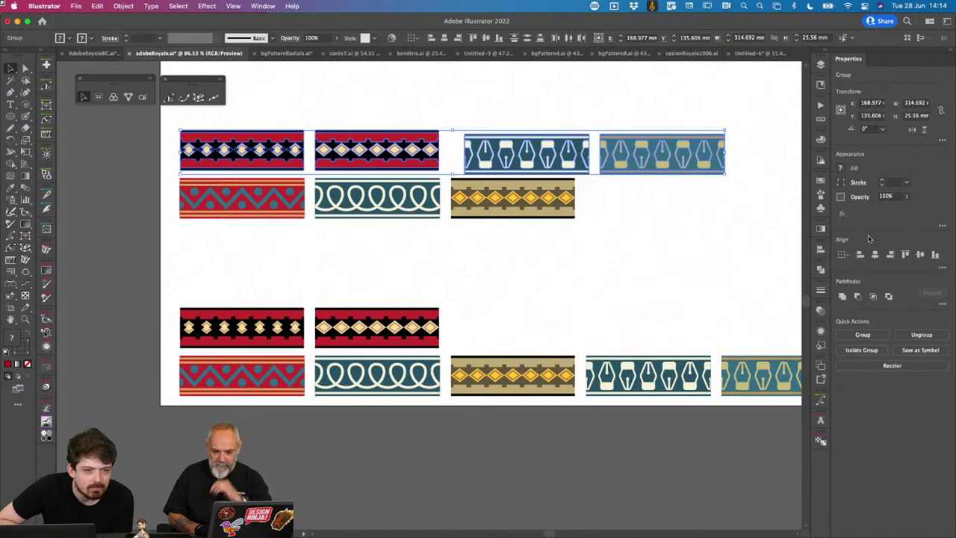
pyautogui.click(942, 270)
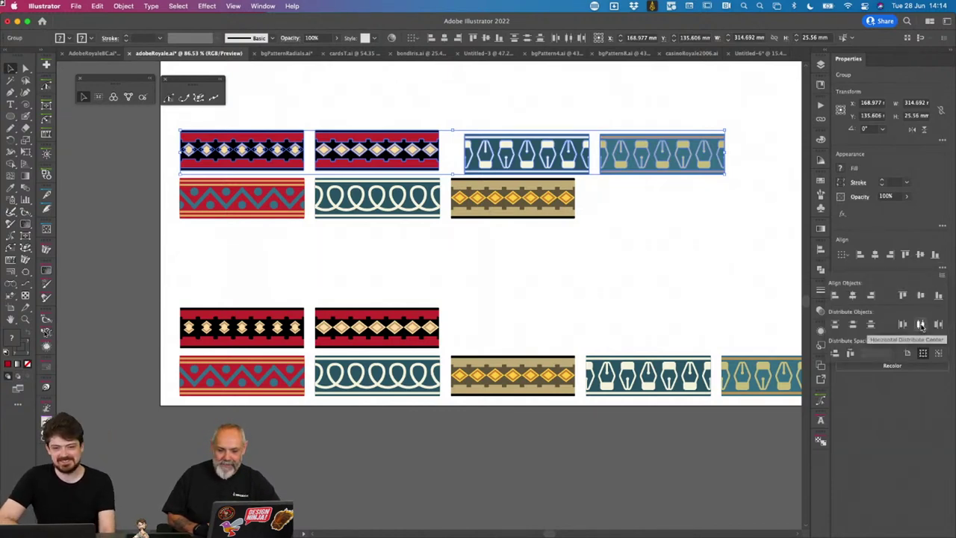
pyautogui.click(266, 139)
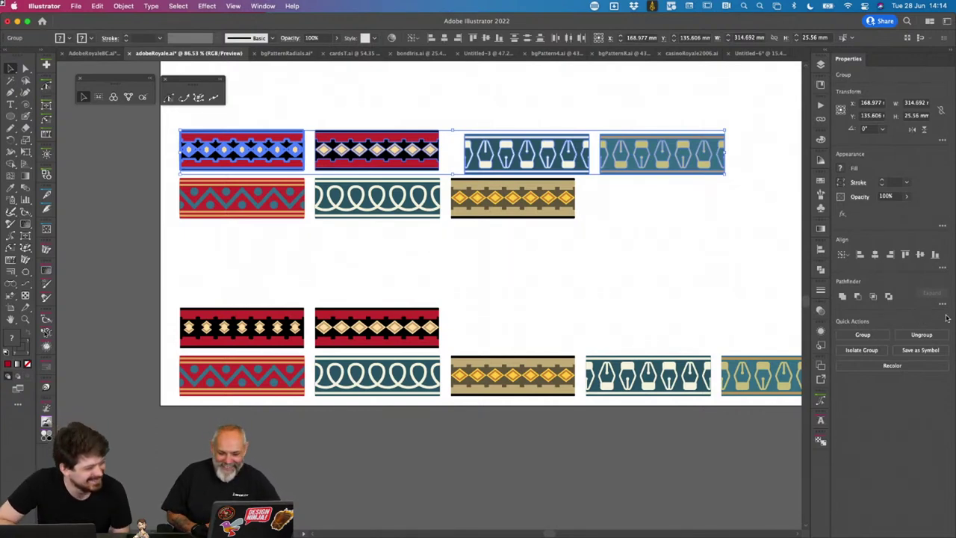
pyautogui.click(942, 267)
pyautogui.click(851, 354)
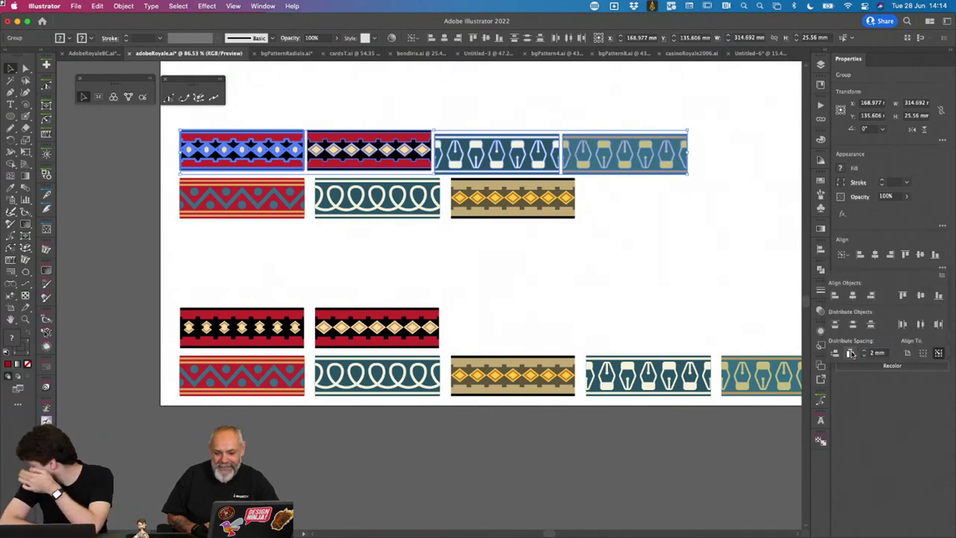
pyautogui.click(864, 355)
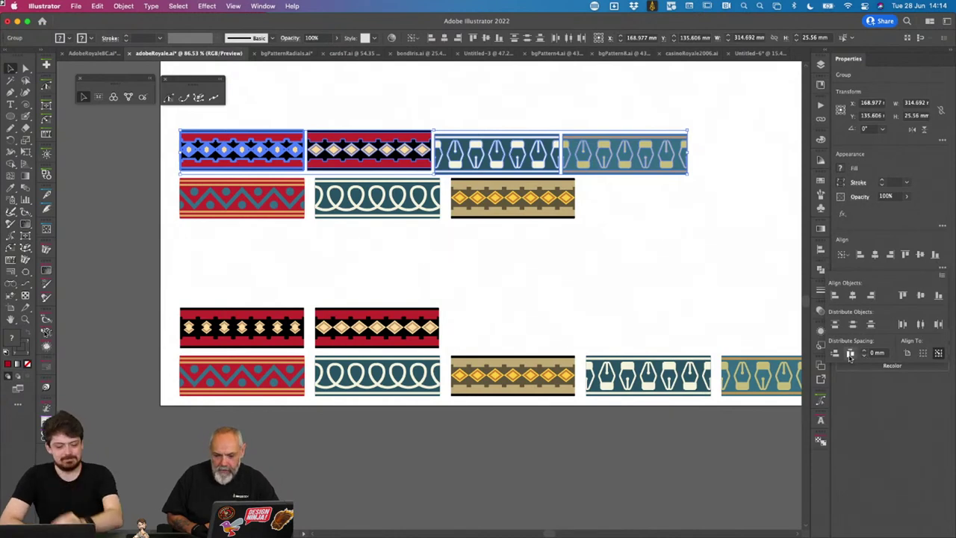
pyautogui.click(849, 353)
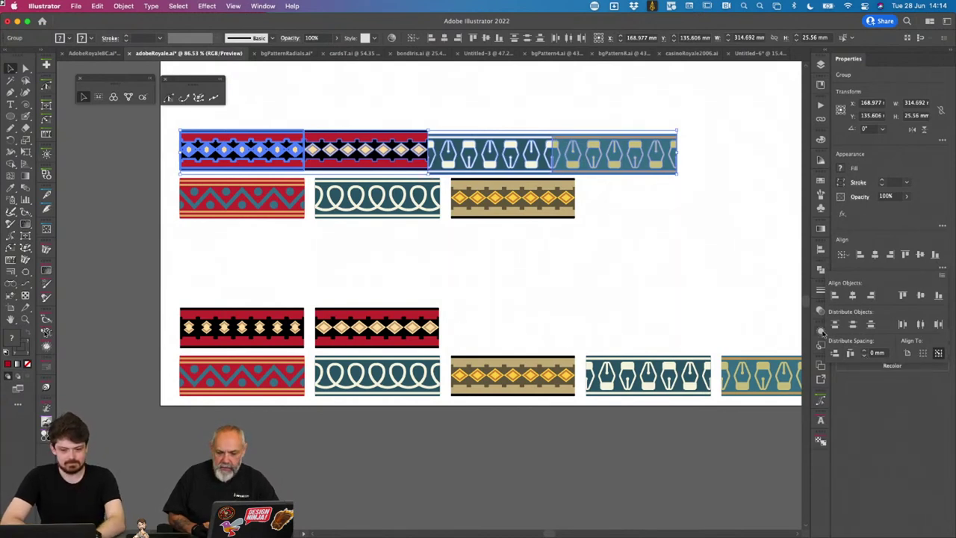
pyautogui.click(921, 297)
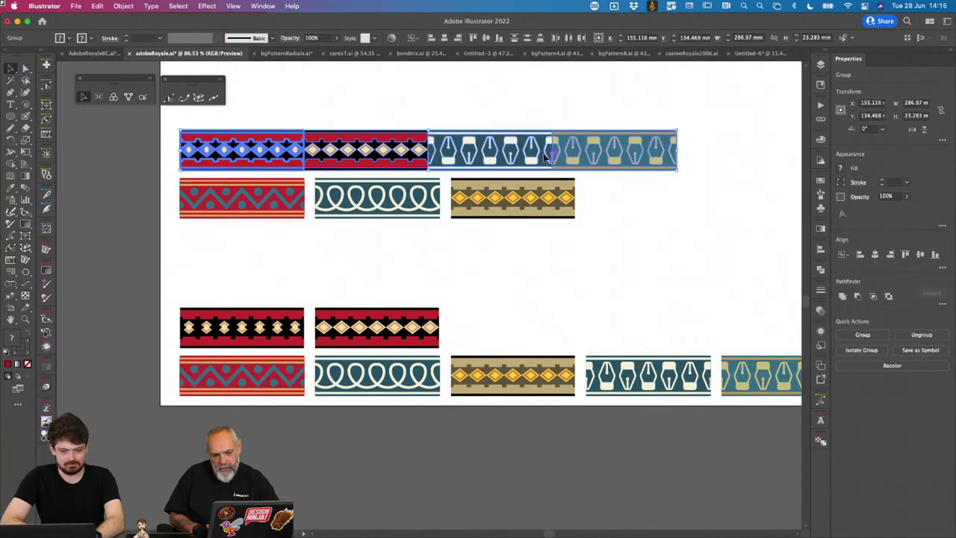
pyautogui.click(366, 244)
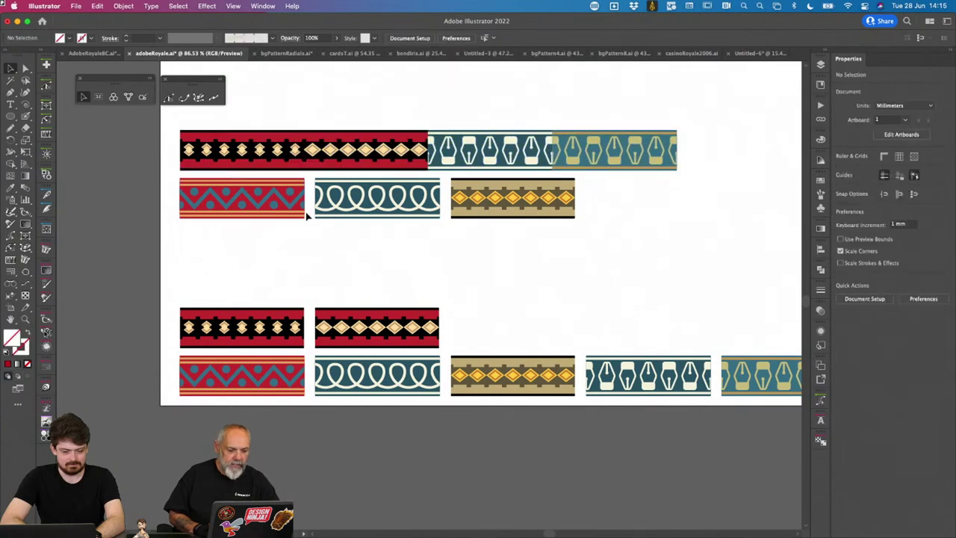
# Step: Distribute the three strips below horizontally at 0 mm spacing from the zigzag strip, and move them flush under the upper row
pyautogui.click(508, 189)
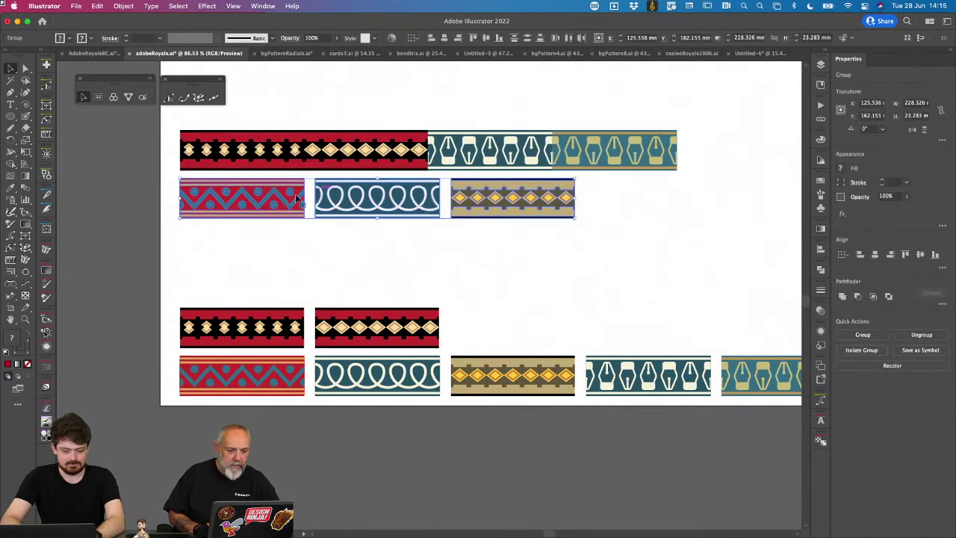
pyautogui.click(941, 270)
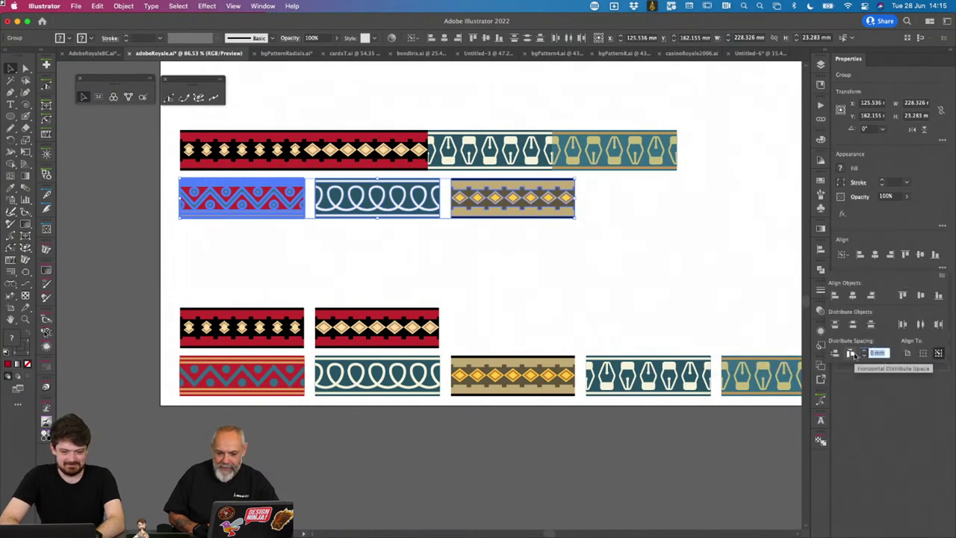
pyautogui.click(849, 354)
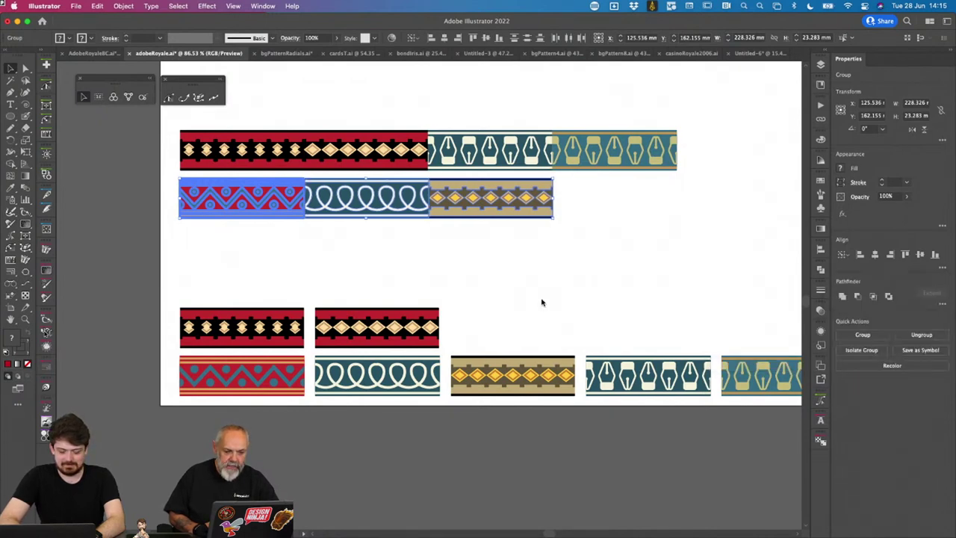
pyautogui.click(495, 259)
pyautogui.moveTo(469, 255); pyautogui.dragTo(322, 196)
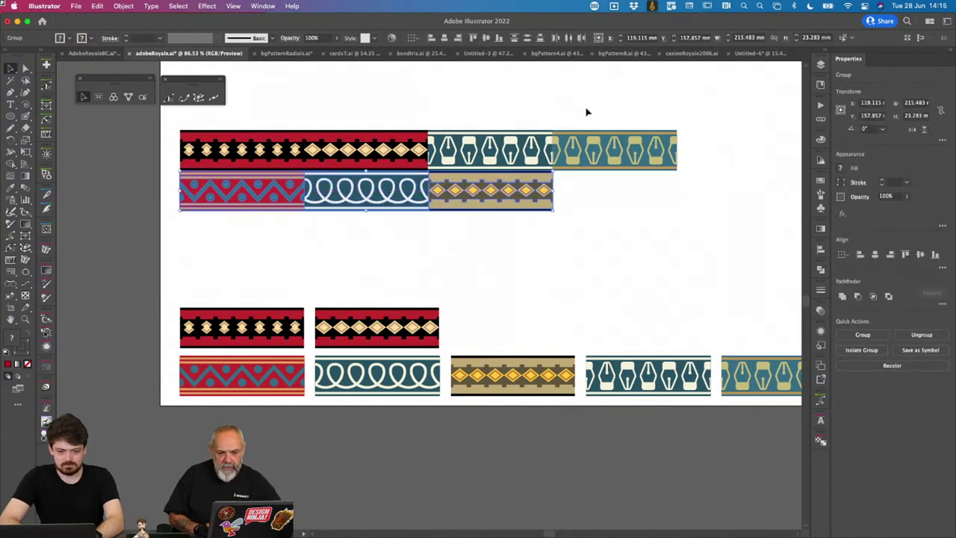
# Step: Move the gold pen-nib strip from the upper row's end over its first strip to form a three-by-two block
pyautogui.click(599, 114)
pyautogui.moveTo(608, 149); pyautogui.dragTo(268, 143)
pyautogui.click(249, 122)
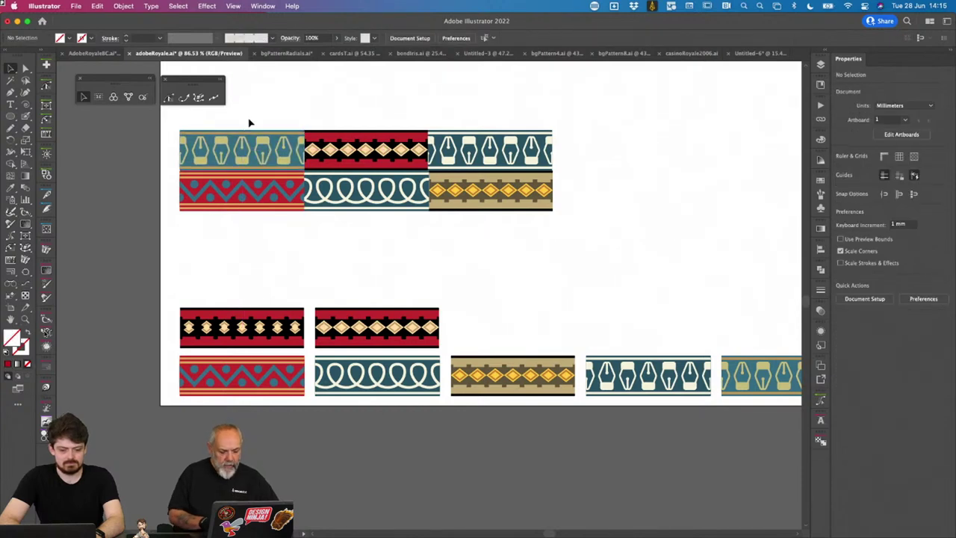
# Step: Set up a screen capture cropped tightly to the six-strip pattern block, with the clipboard as the save destination
pyautogui.press('super+shift+5')
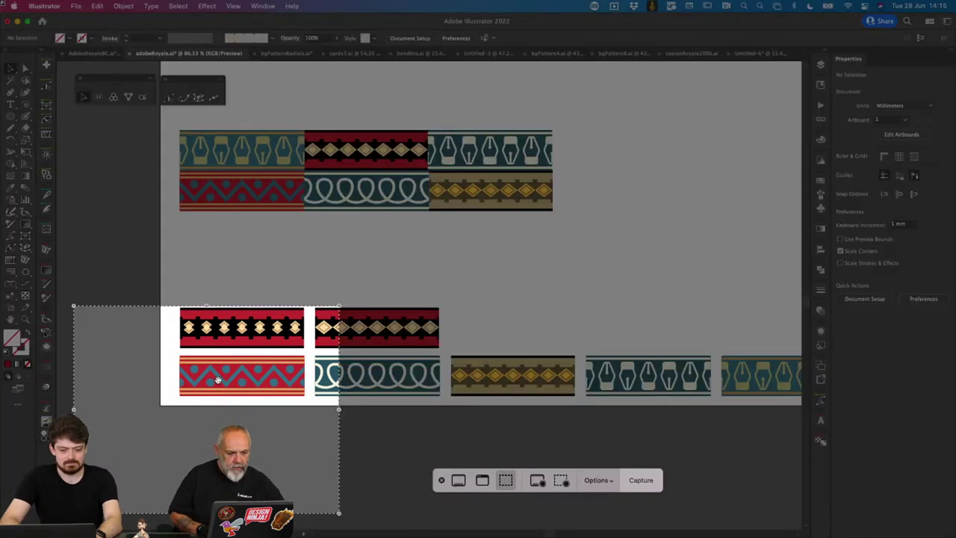
pyautogui.moveTo(216, 375); pyautogui.dragTo(325, 206)
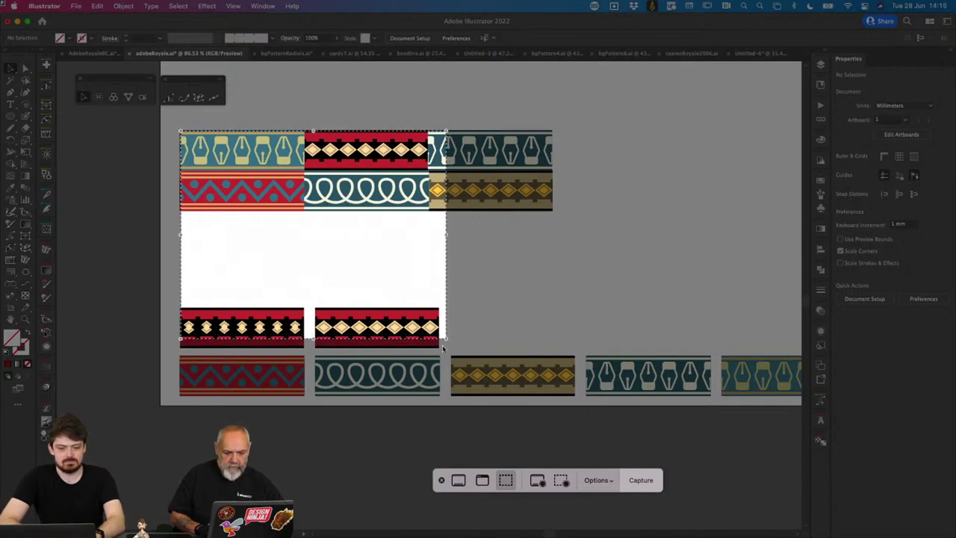
pyautogui.moveTo(447, 341); pyautogui.dragTo(553, 214)
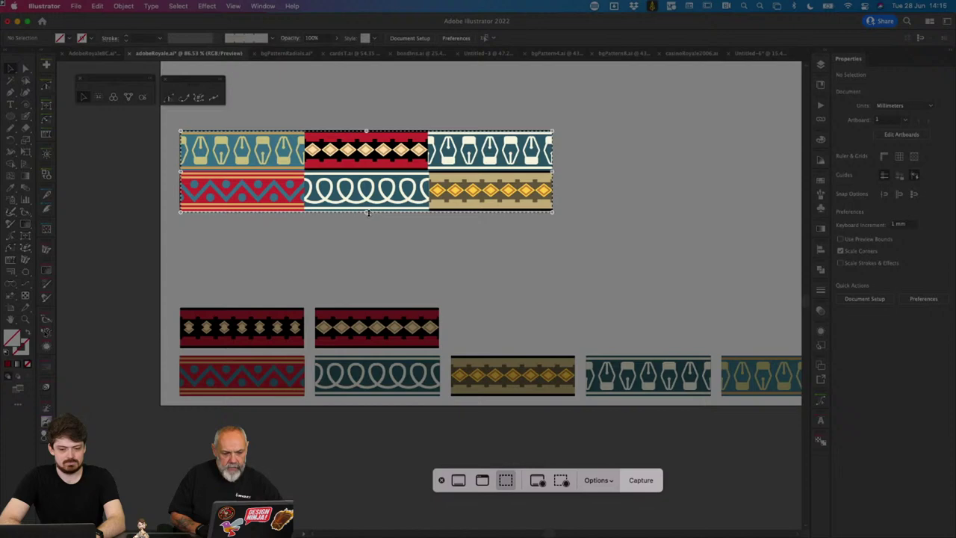
pyautogui.moveTo(367, 213); pyautogui.dragTo(368, 211)
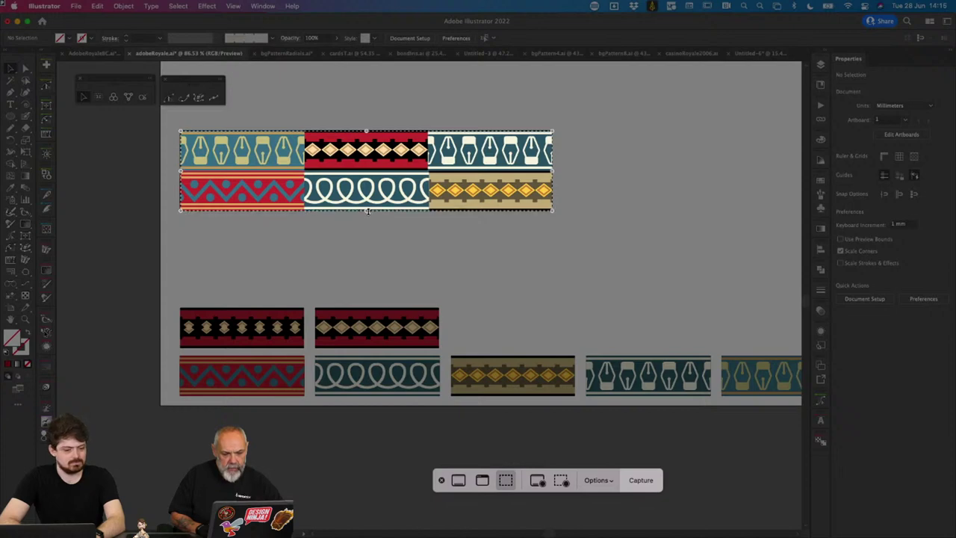
pyautogui.click(597, 480)
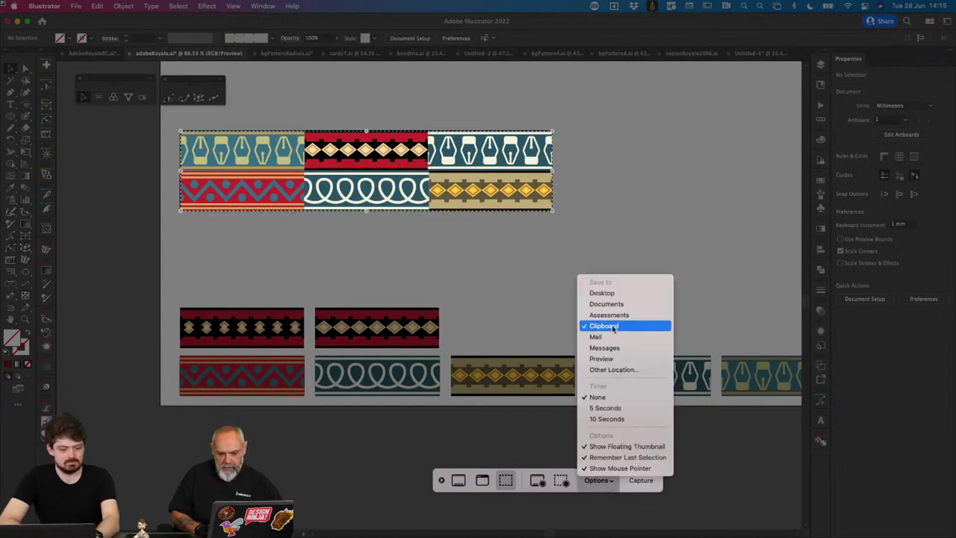
pyautogui.click(598, 492)
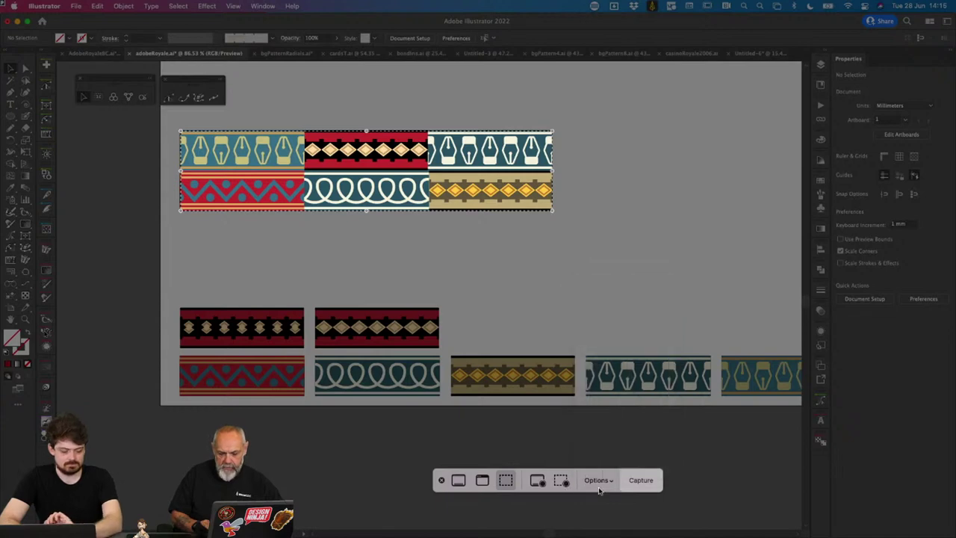
pyautogui.press('Escape')
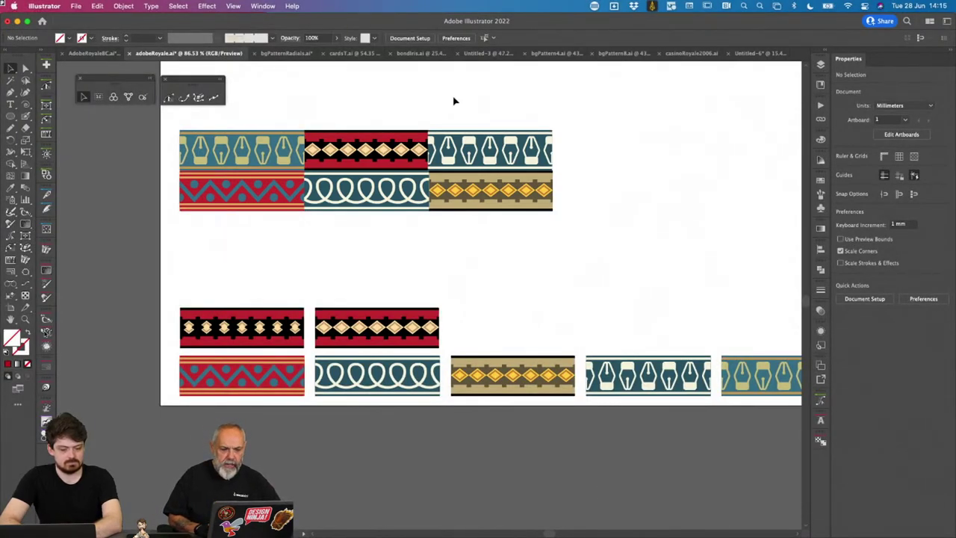
# Step: Switch back to the cardsT.ai document with the playing-card court figures
pyautogui.click(348, 53)
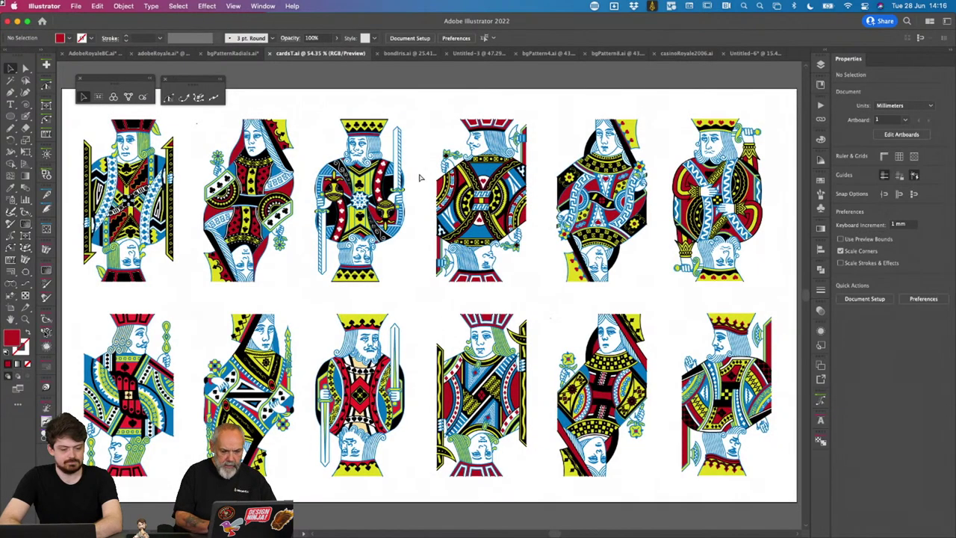
# Step: Paste the captured six-strip pattern block and place it below the lower row of court figures as a color reference
pyautogui.press('super+v')
pyautogui.scroll(-3, 419, 177)
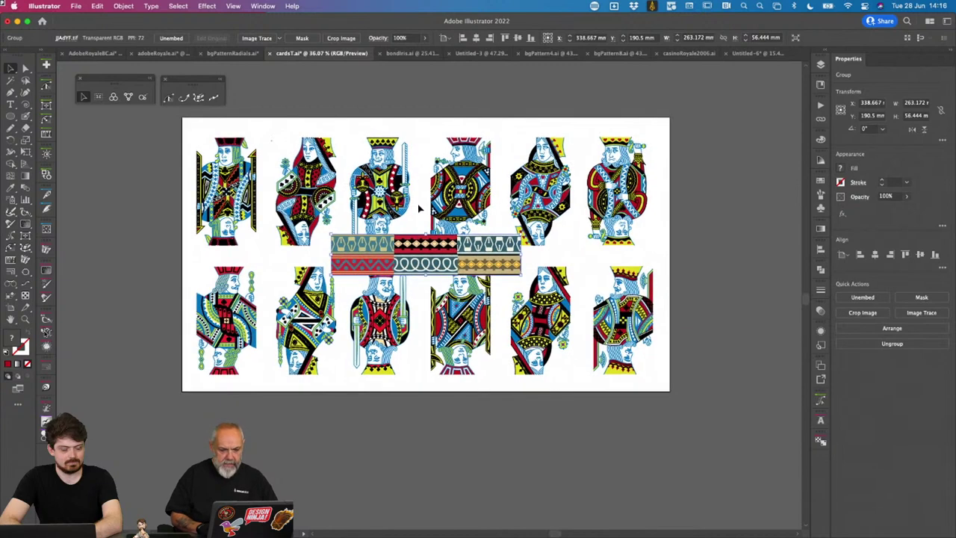
pyautogui.moveTo(430, 253); pyautogui.dragTo(438, 403)
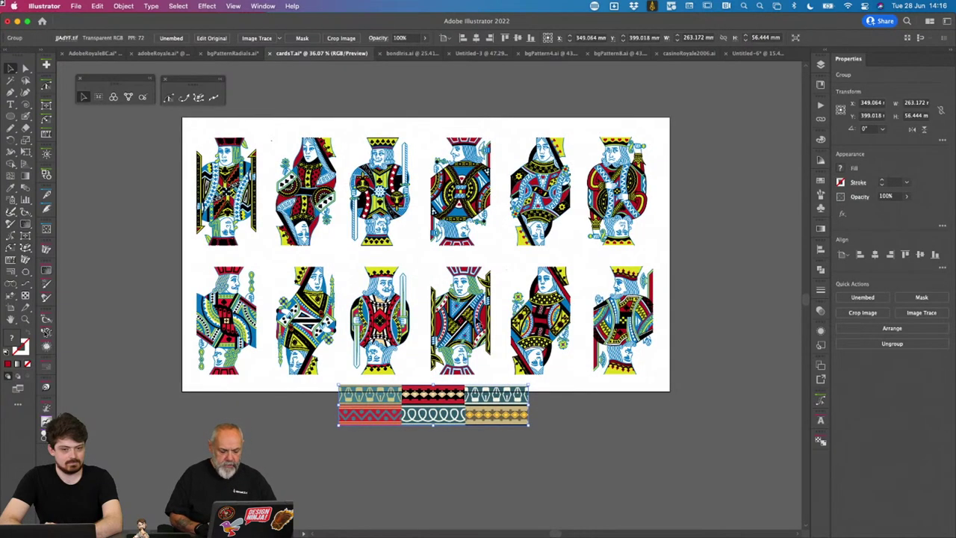
# Step: Select all the figures' red areas by fill color with the Magic Wand and recolor them with the red sampled from the black diamond strip's border
pyautogui.click(470, 297)
pyautogui.click(523, 296)
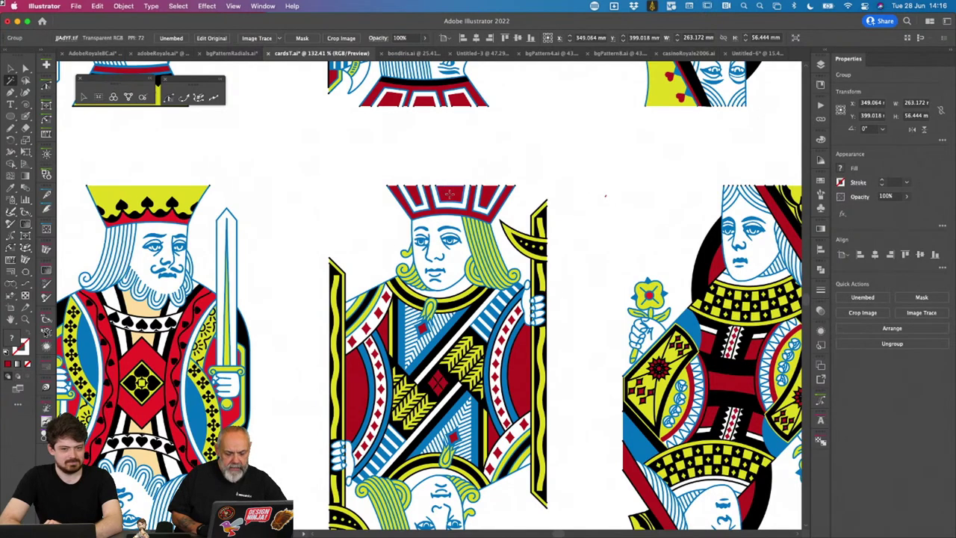
pyautogui.press('super+shift+a')
pyautogui.press('super+a')
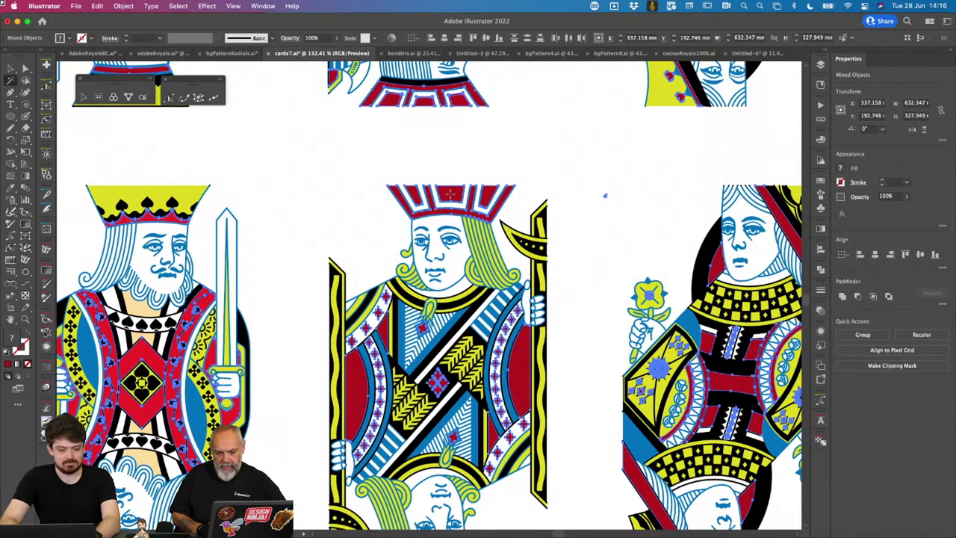
pyautogui.doubleClick(10, 91)
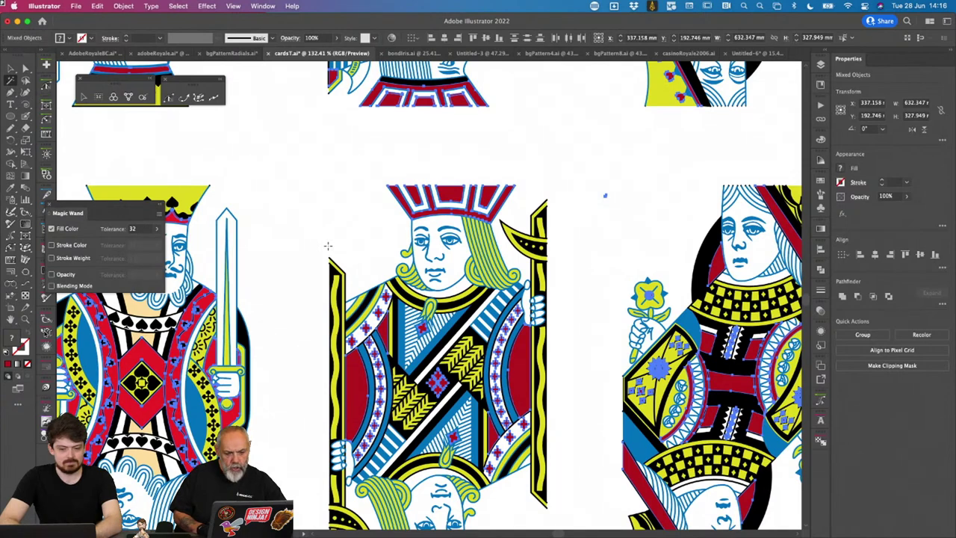
pyautogui.scroll(-2, 447, 272)
pyautogui.scroll(-1, 448, 299)
pyautogui.scroll(-4, 448, 298)
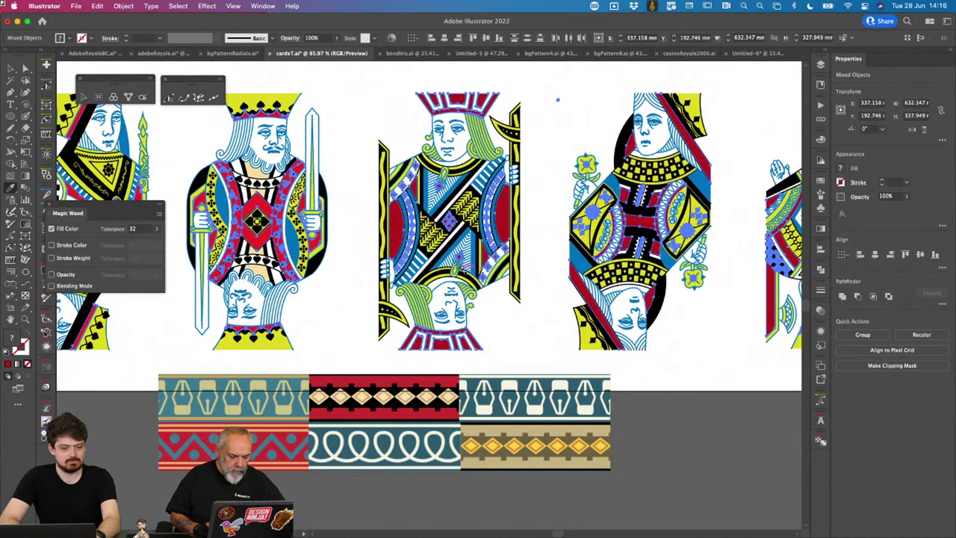
pyautogui.click(404, 382)
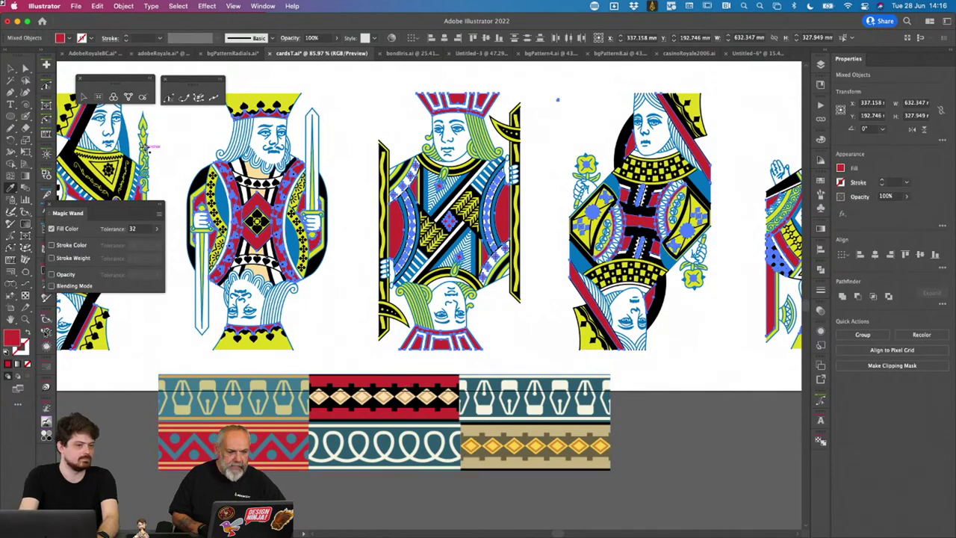
# Step: Select all the figures' yellow areas with the Magic Wand and recolor them with the cream sampled from the red strip's diamonds
pyautogui.click(11, 80)
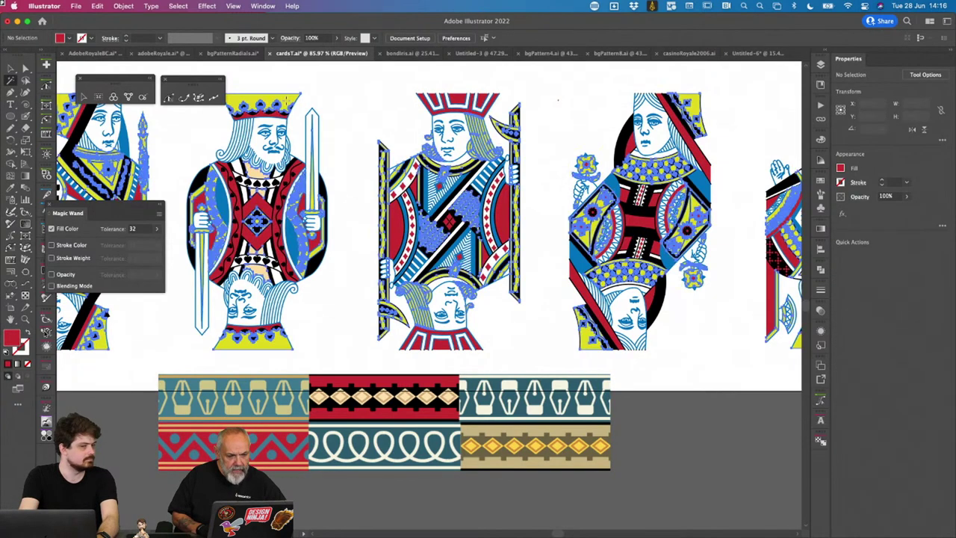
pyautogui.keyDown('shift'); pyautogui.click(284, 100); pyautogui.keyUp('shift')
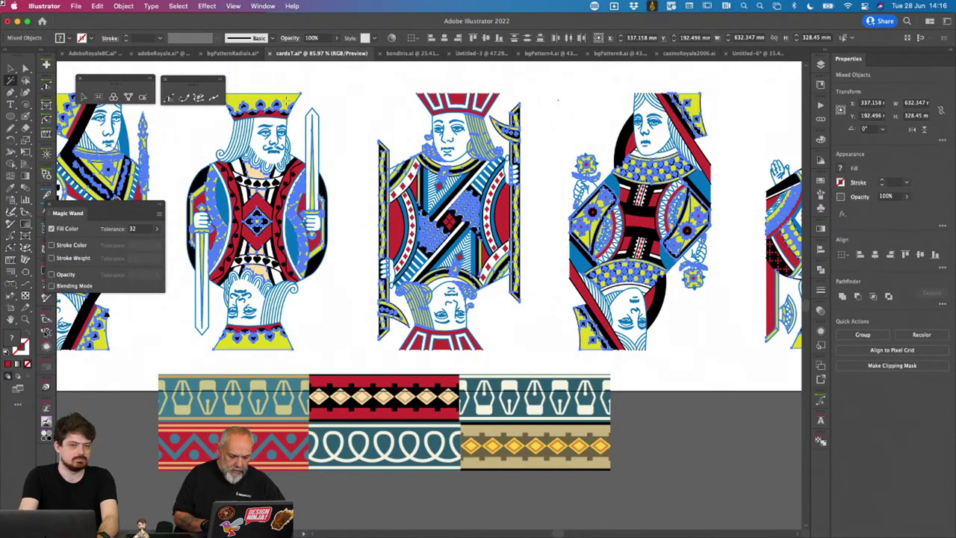
pyautogui.press('i')
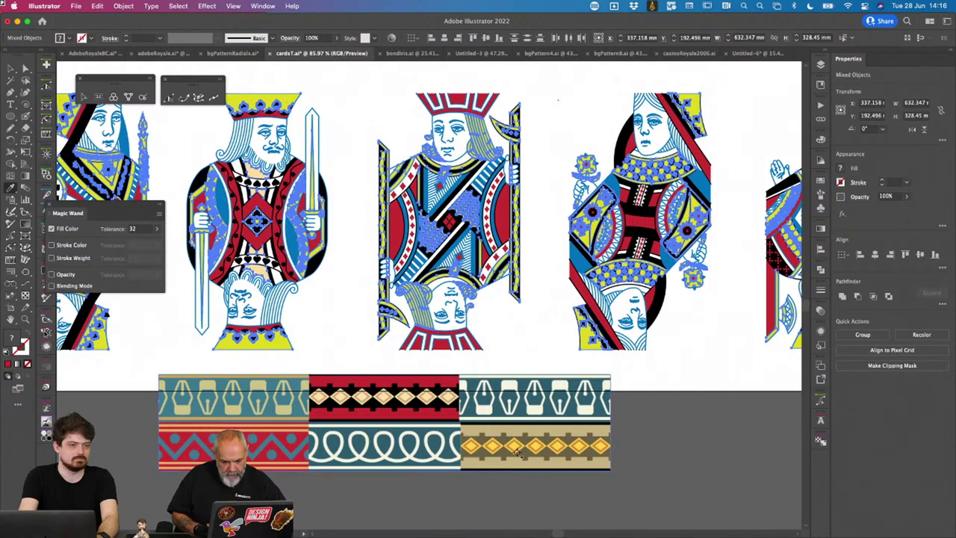
pyautogui.click(361, 395)
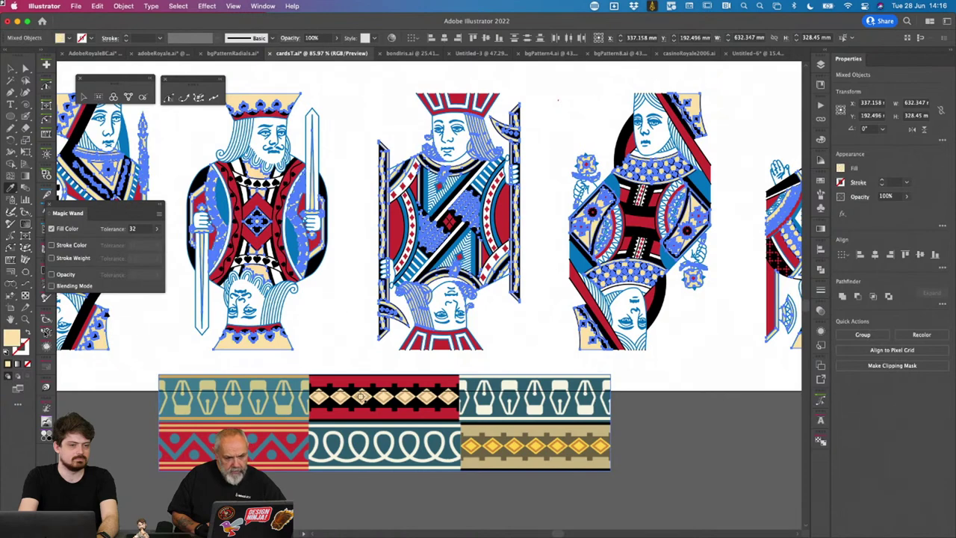
# Step: Try the strips' tan, gold and pale green on the selected areas, and reapply the cream sampled from the red strip's diamonds
pyautogui.click(536, 431)
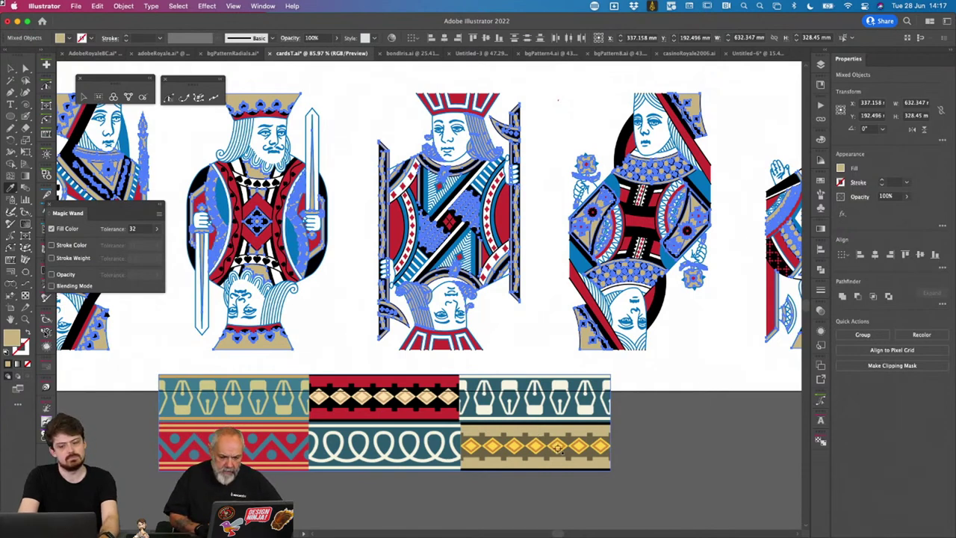
pyautogui.click(558, 446)
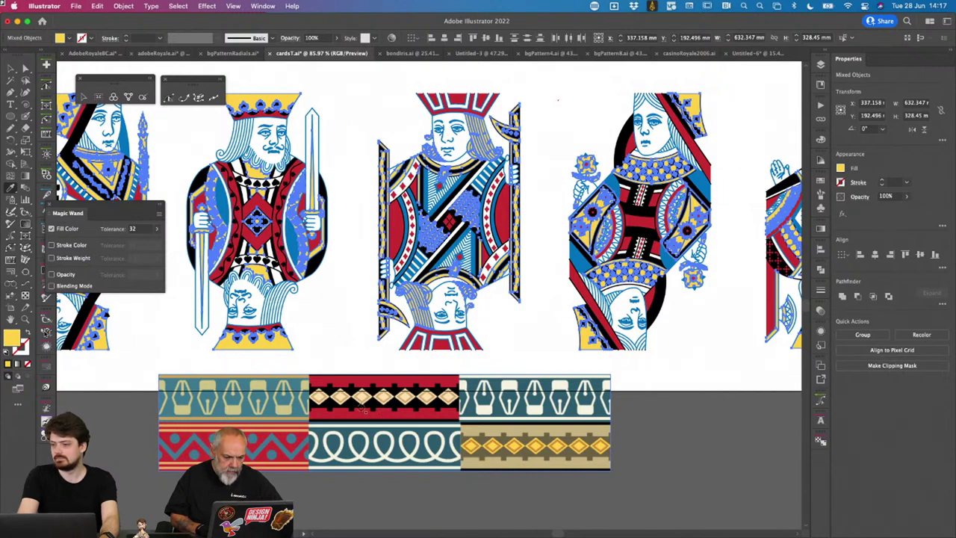
pyautogui.click(285, 409)
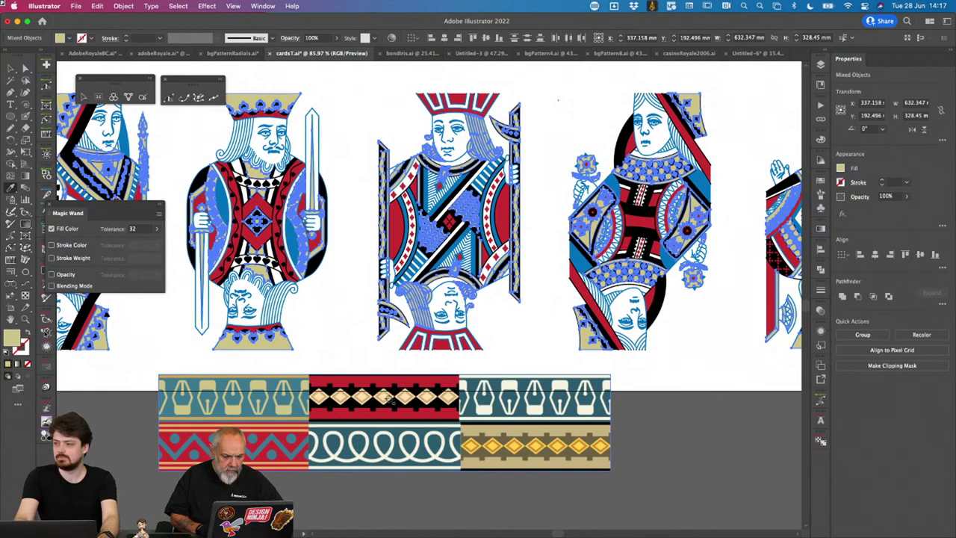
pyautogui.click(383, 396)
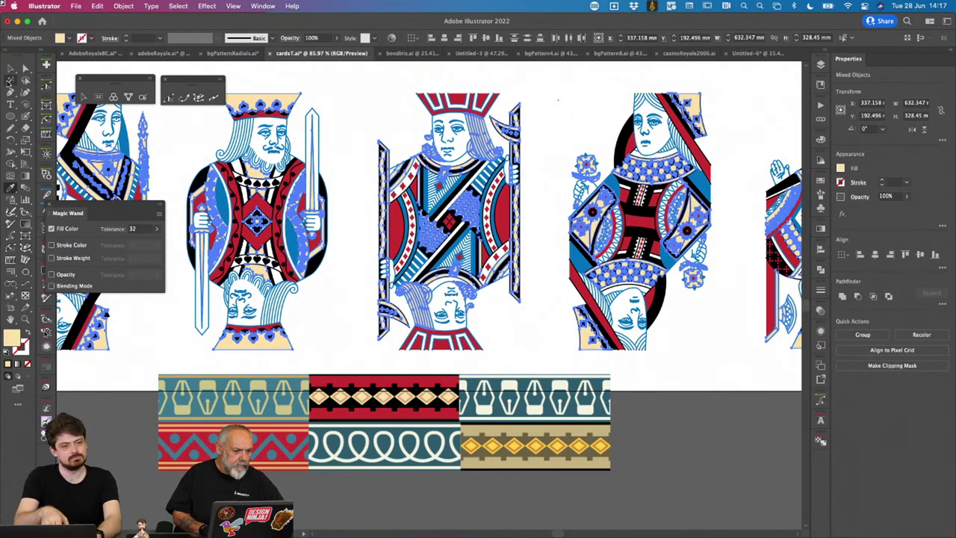
# Step: Select all the figures' blue areas with the Magic Wand, recolor them with the dark teal of the white pen-nib strip, and deselect everything
pyautogui.click(11, 80)
pyautogui.scroll(10, 279, 124)
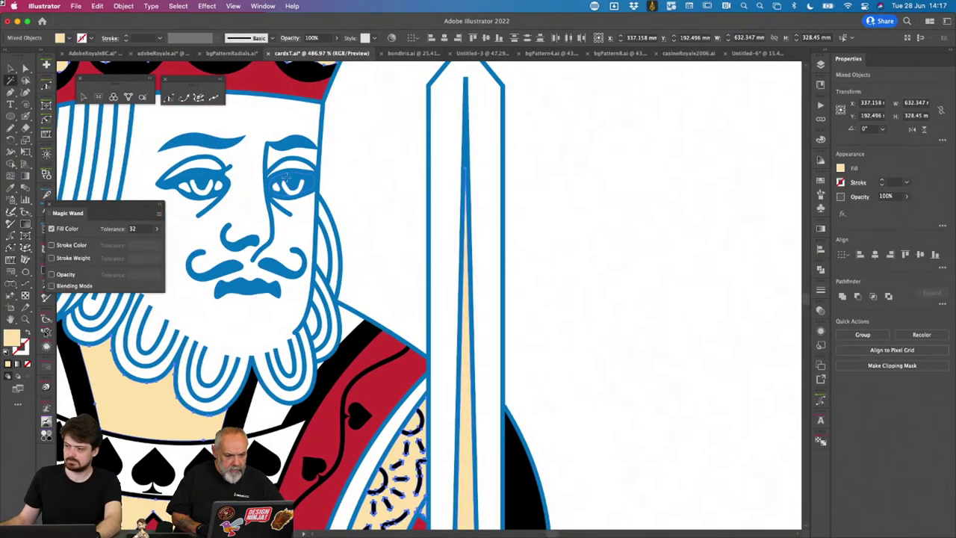
pyautogui.click(291, 178)
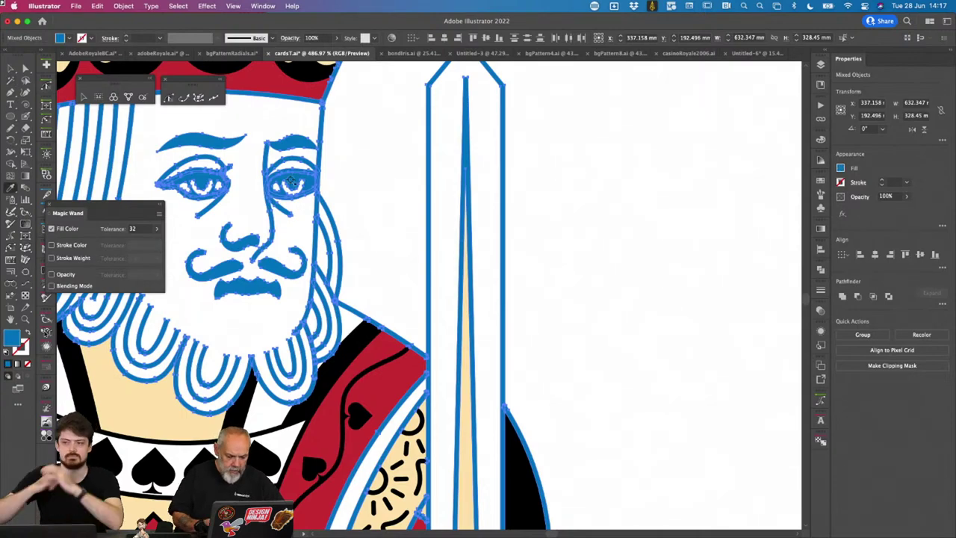
pyautogui.press('super+0')
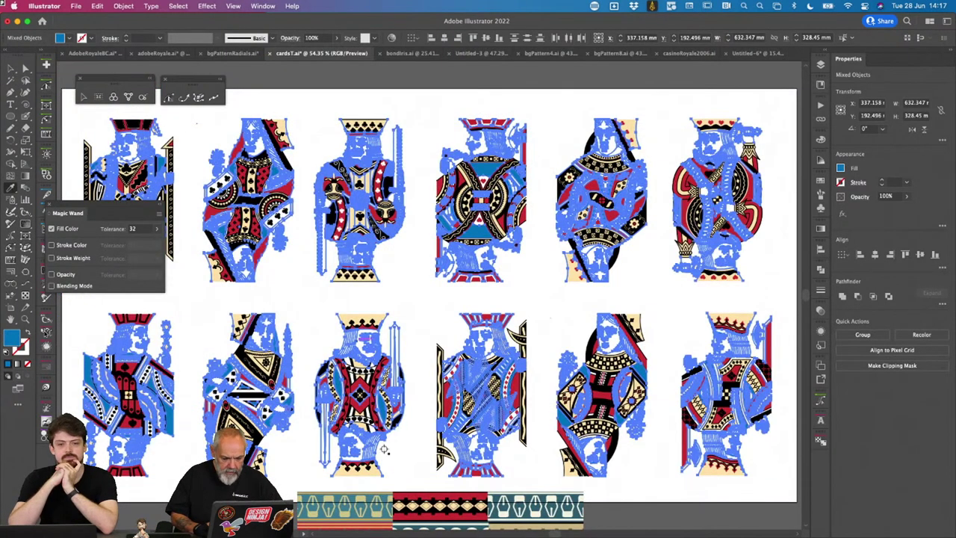
pyautogui.scroll(5, 381, 521)
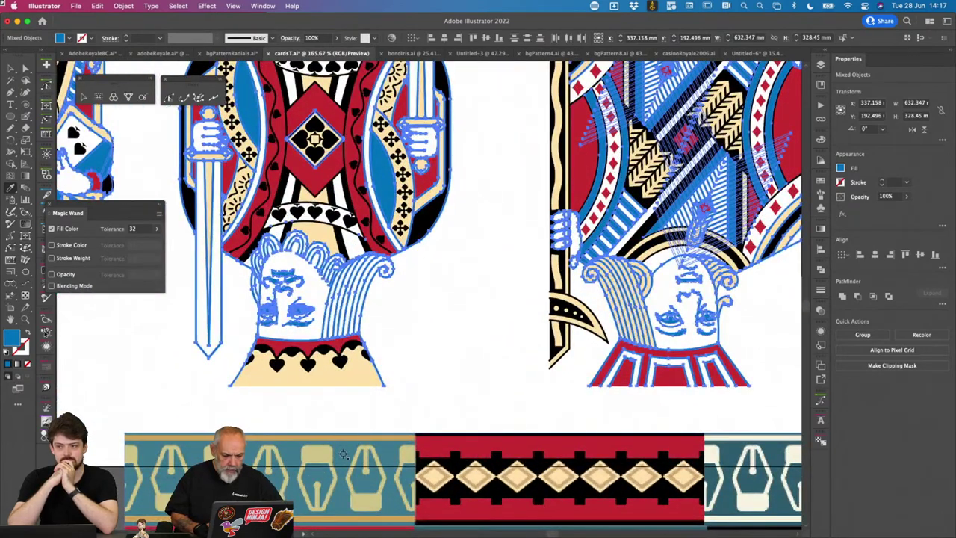
pyautogui.click(730, 453)
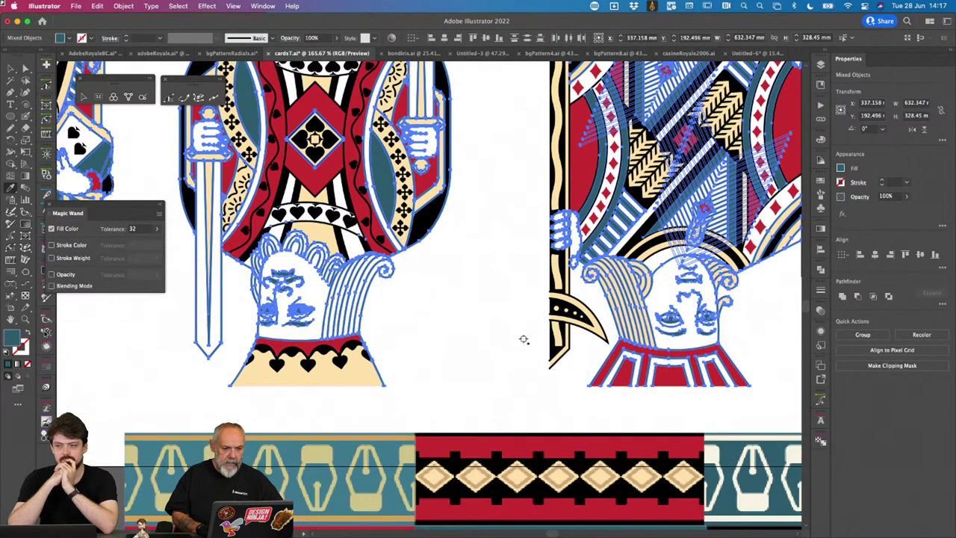
pyautogui.scroll(-5, 482, 301)
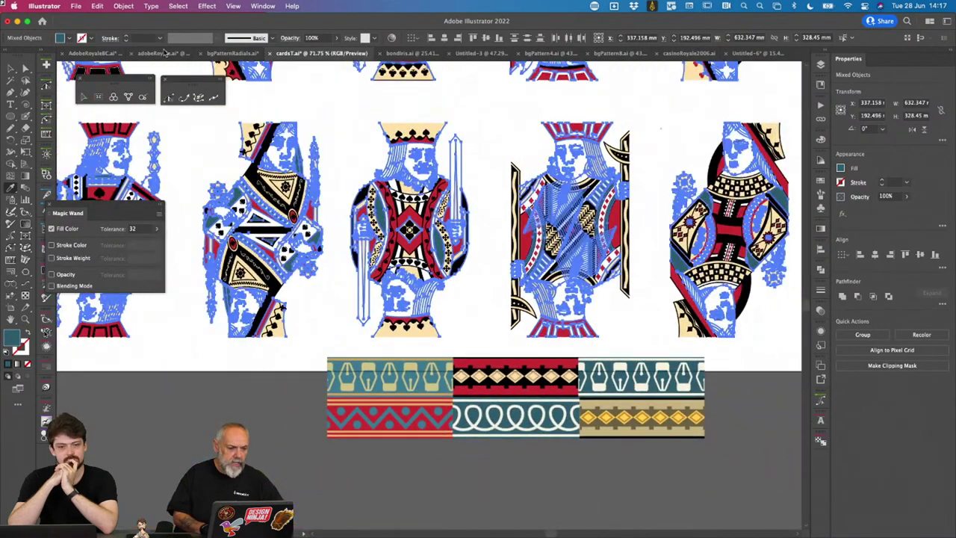
pyautogui.click(10, 68)
pyautogui.press('super+shift+a')
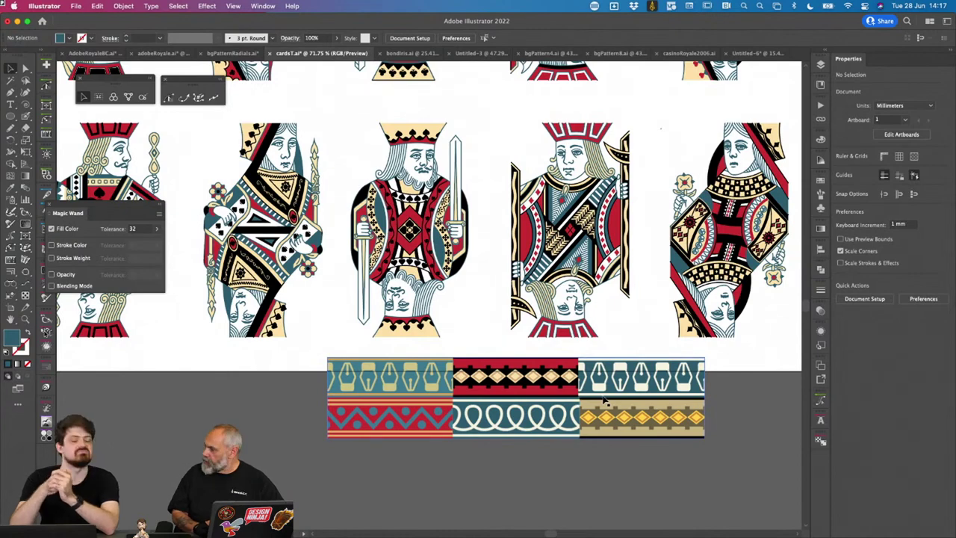
# Step: Check the recolored court figures up close and save the cardsT.ai document
pyautogui.scroll(5, 604, 400)
pyautogui.scroll(-2, 604, 401)
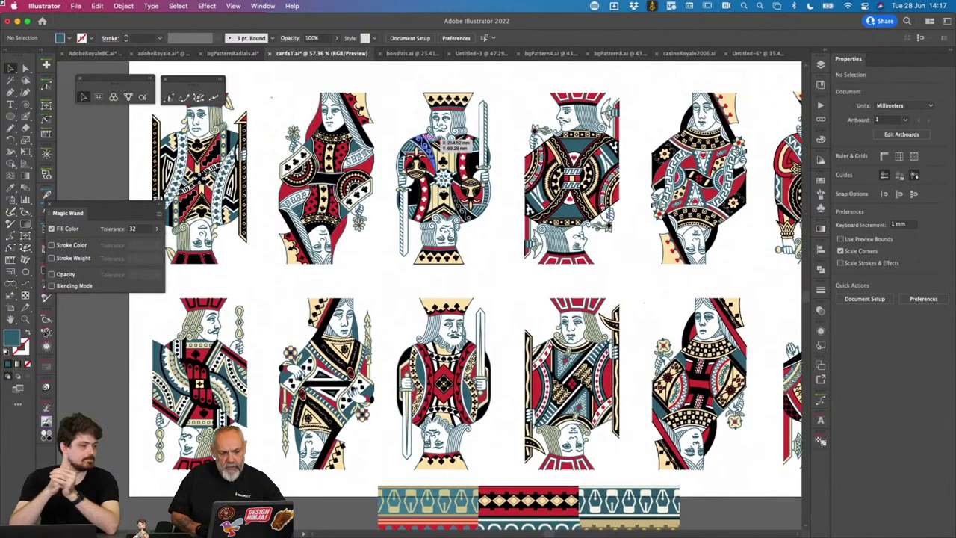
pyautogui.scroll(5, 333, 116)
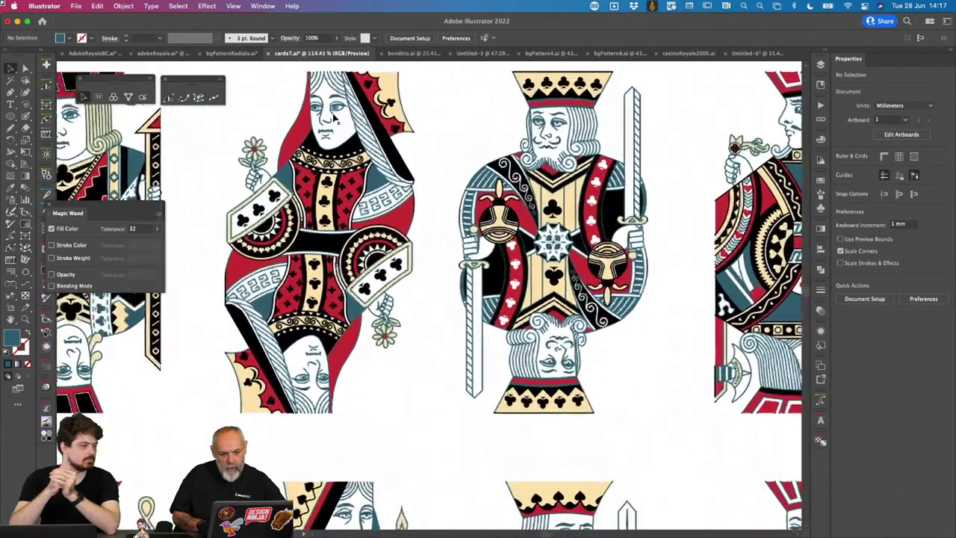
pyautogui.scroll(3, 343, 197)
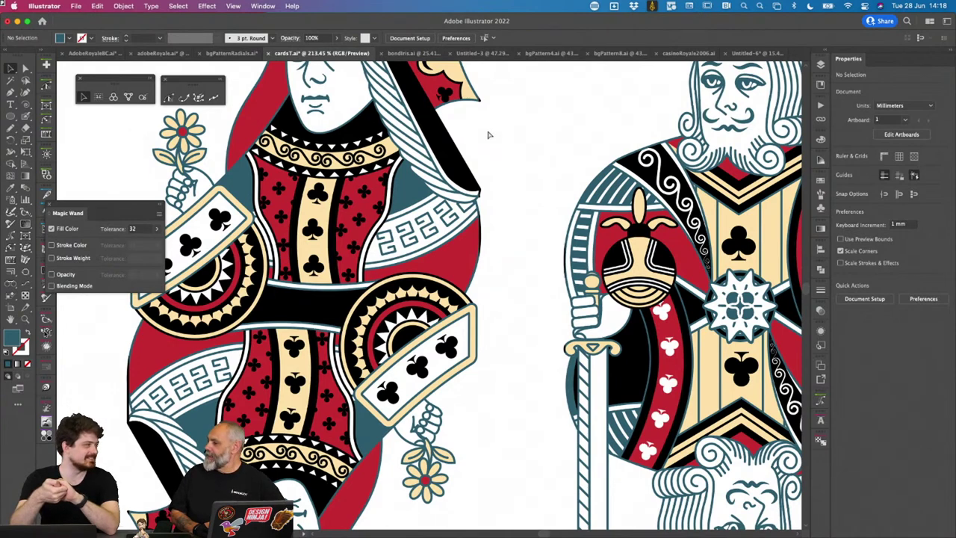
pyautogui.press('super+s')
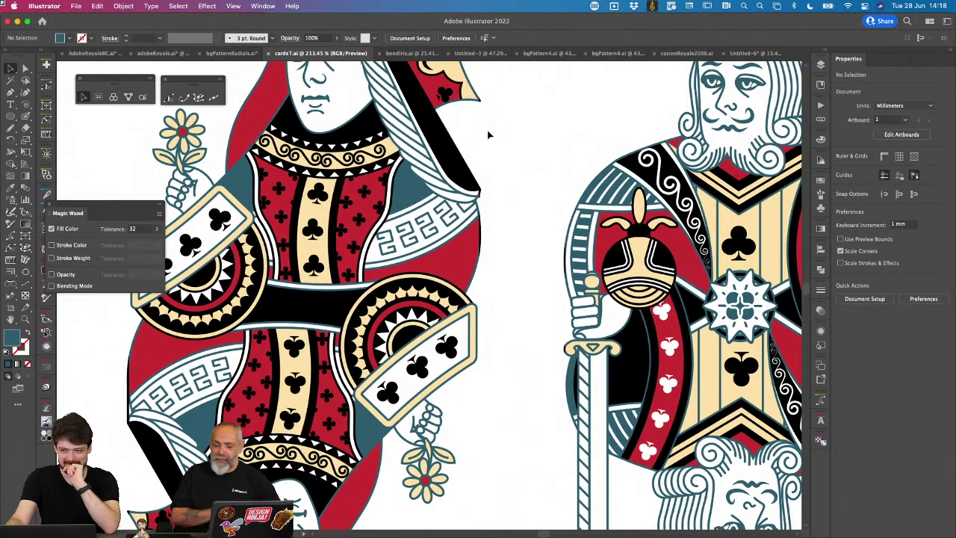
# Step: View the bondIris.ai spiral artwork and create a new blank document
pyautogui.click(404, 54)
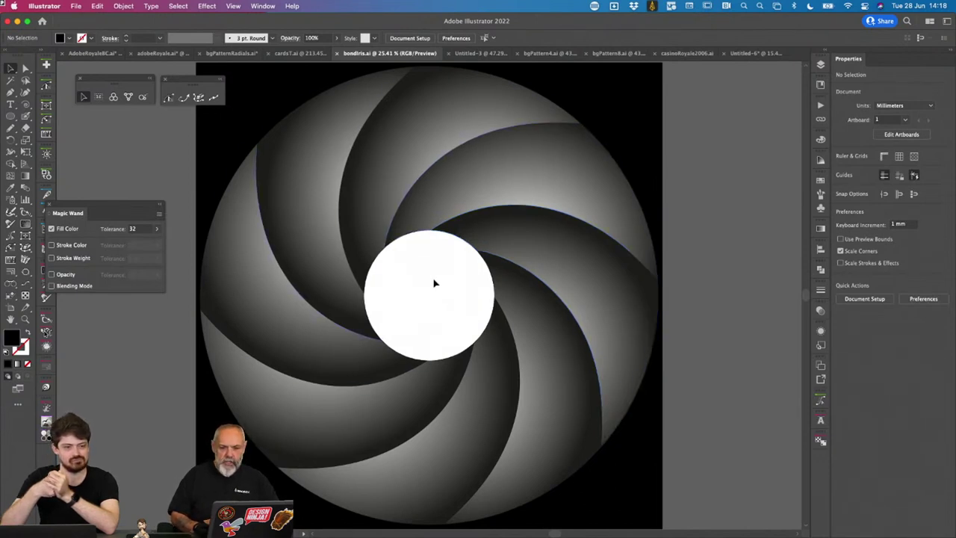
pyautogui.click(746, 54)
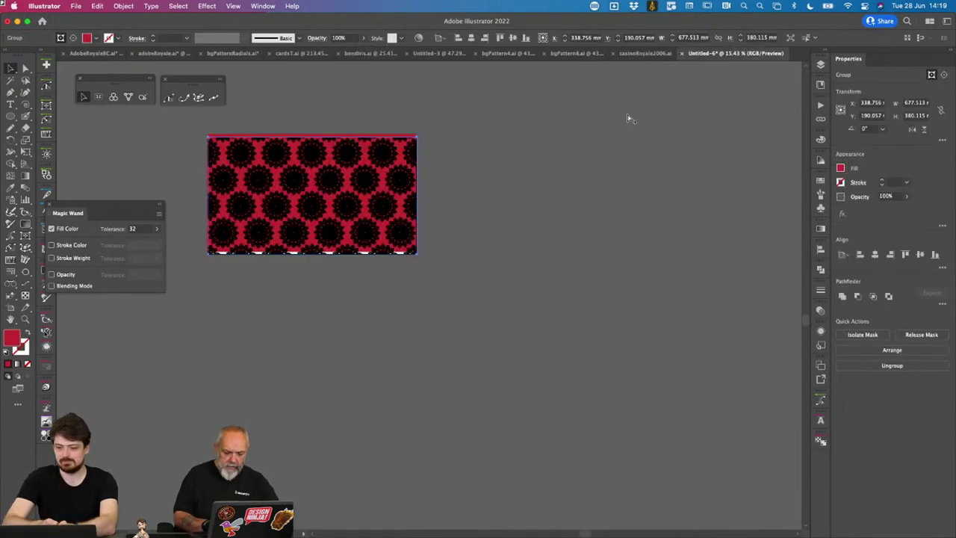
pyautogui.press('super+alt+n')
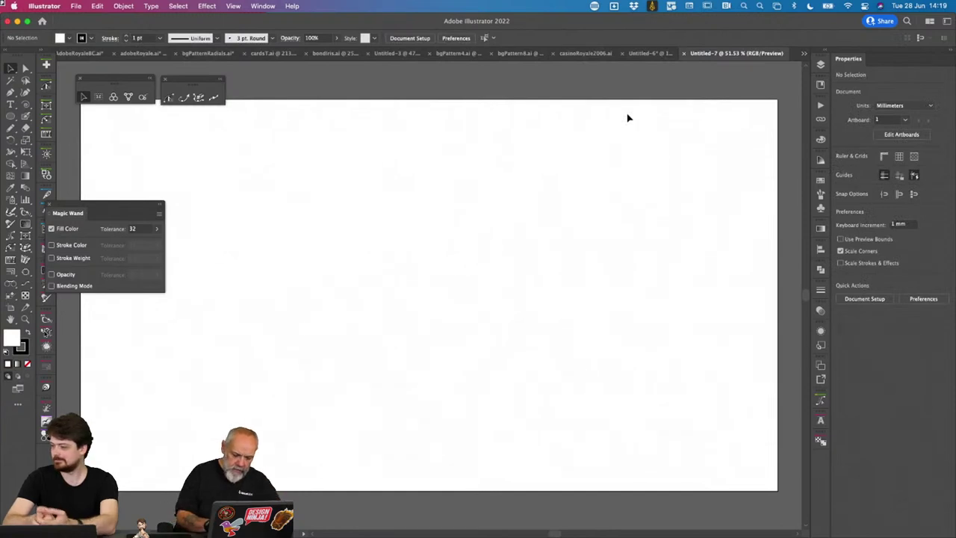
# Step: Set the new document's artboard to 500 mm wide and 500 mm high
pyautogui.hotkey('shift', 'o')
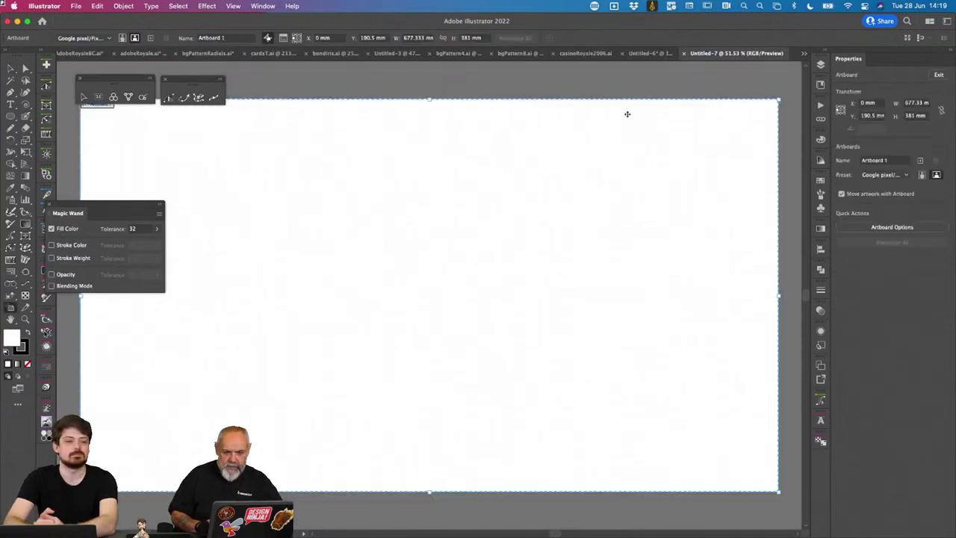
pyautogui.doubleClick(910, 115)
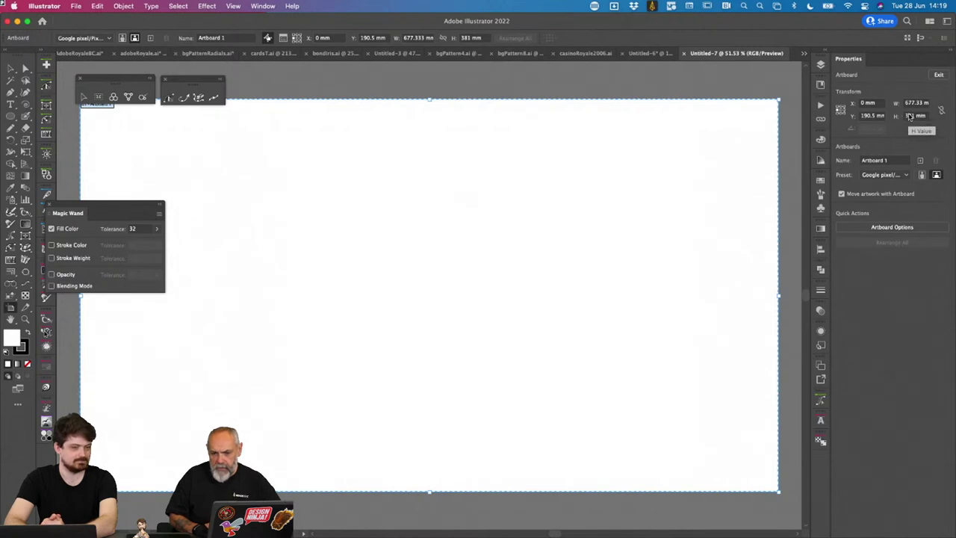
pyautogui.doubleClick(908, 104)
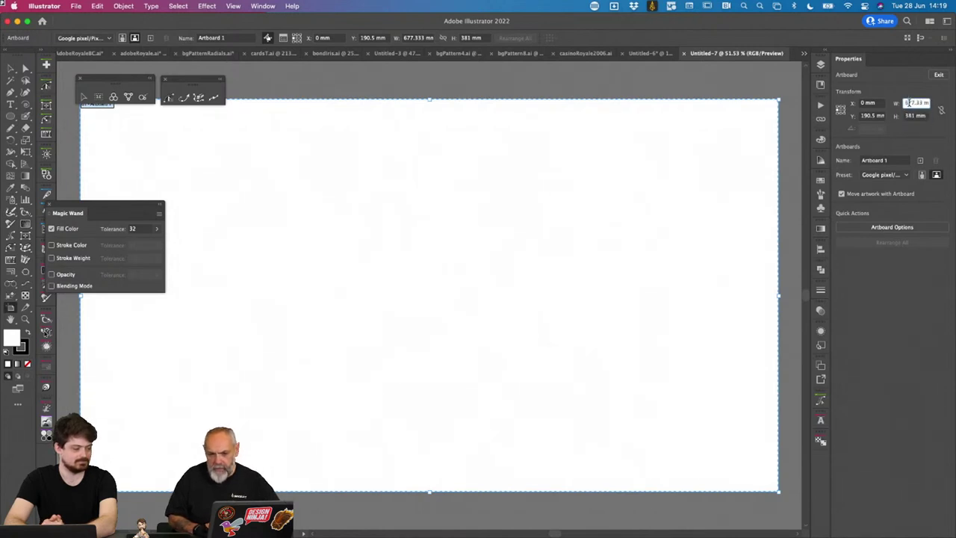
pyautogui.write('500')
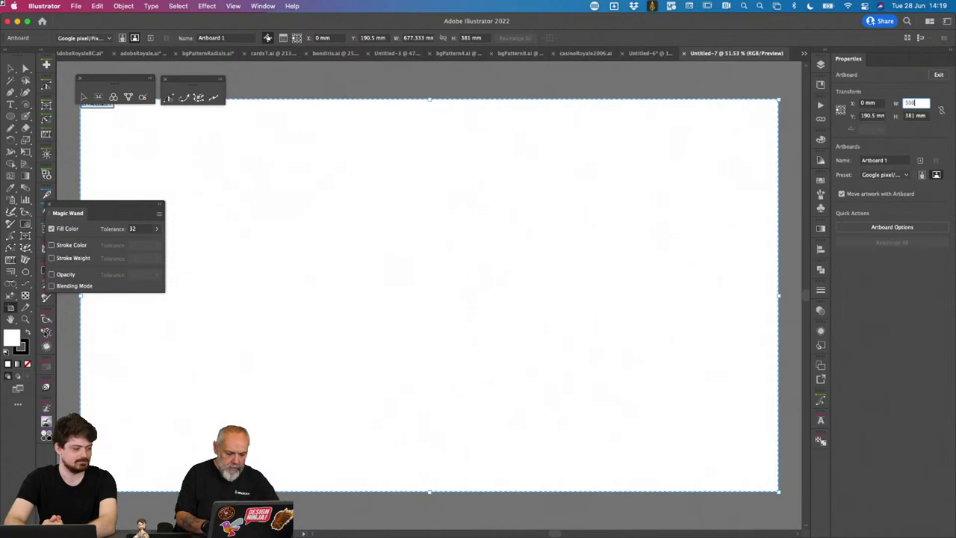
pyautogui.press('Tab')
pyautogui.write('500')
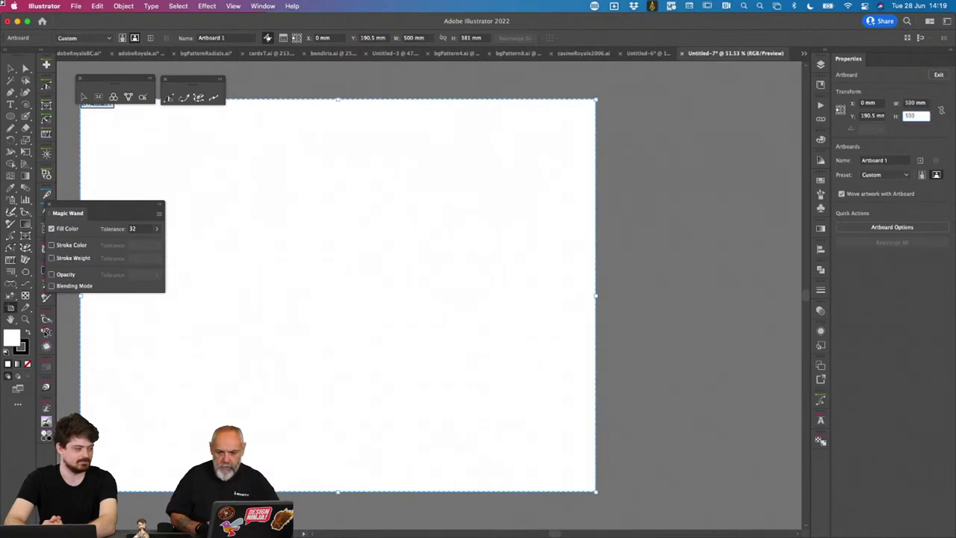
pyautogui.press('Tab')
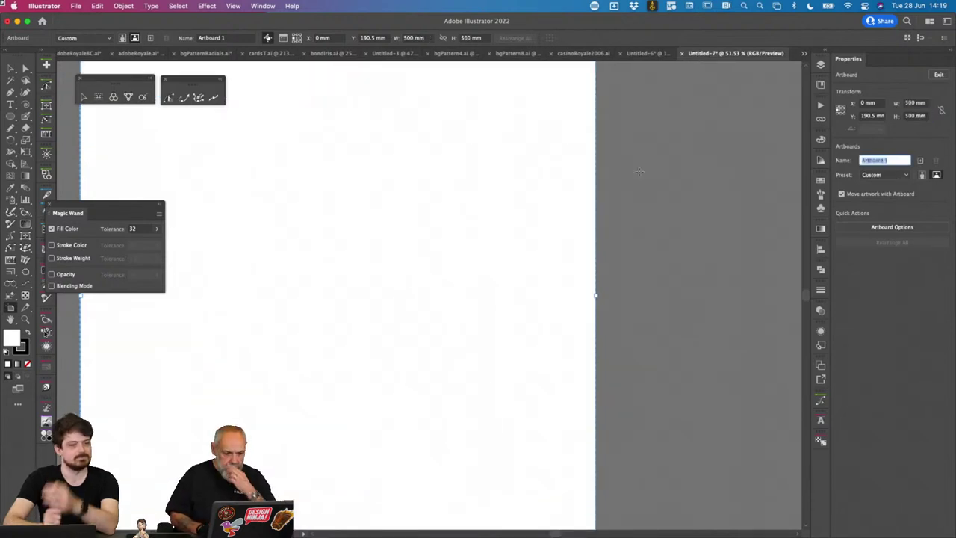
# Step: Exit artboard editing, draw a circle about 138.5 mm in diameter from the artboard's centre, and deselect it
pyautogui.write('4')
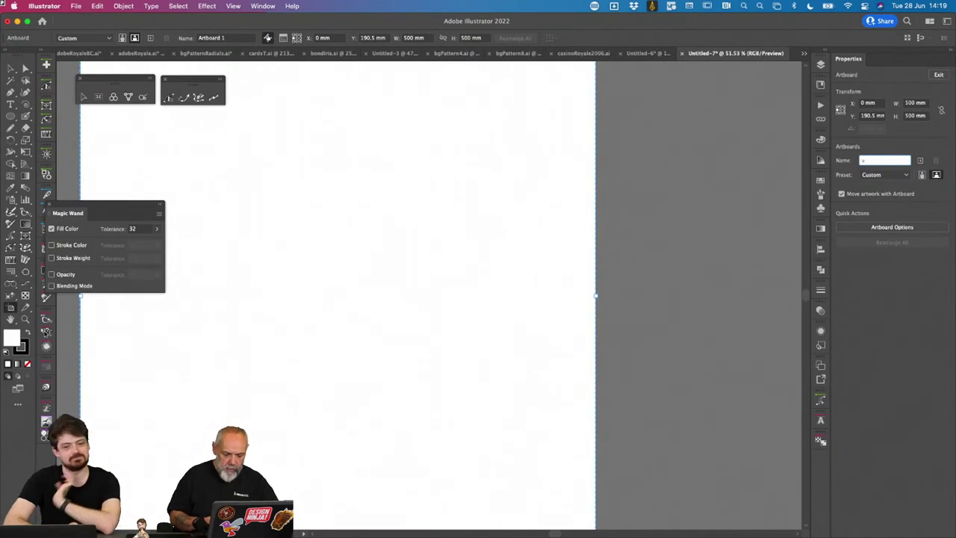
pyautogui.press('super+minus')
pyautogui.press('super+minus')
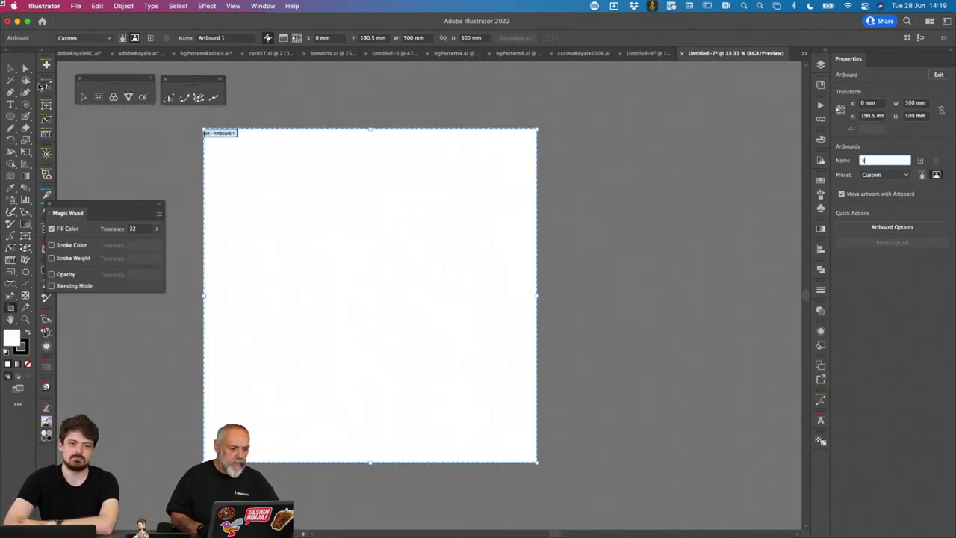
pyautogui.click(10, 68)
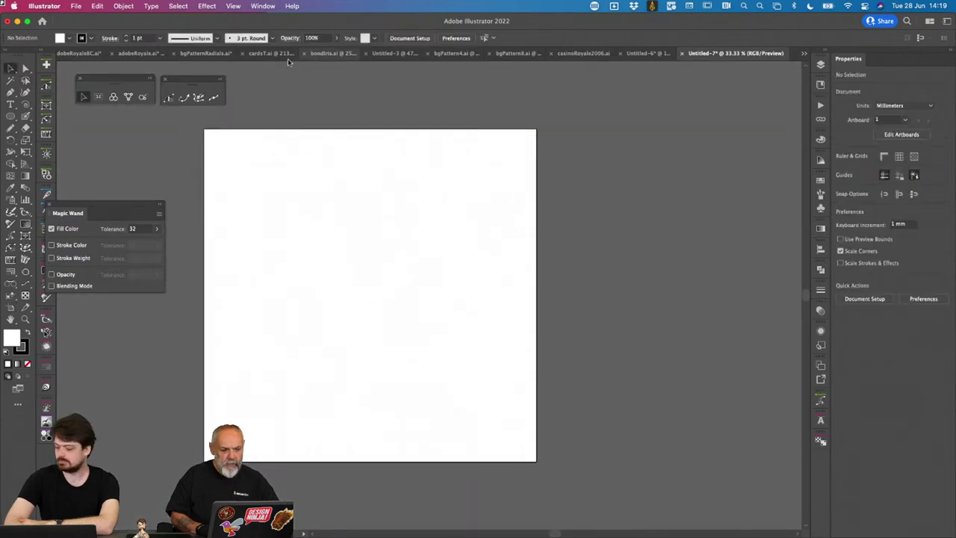
pyautogui.hscroll(-2, 265, 216)
pyautogui.scroll(-2, 265, 215)
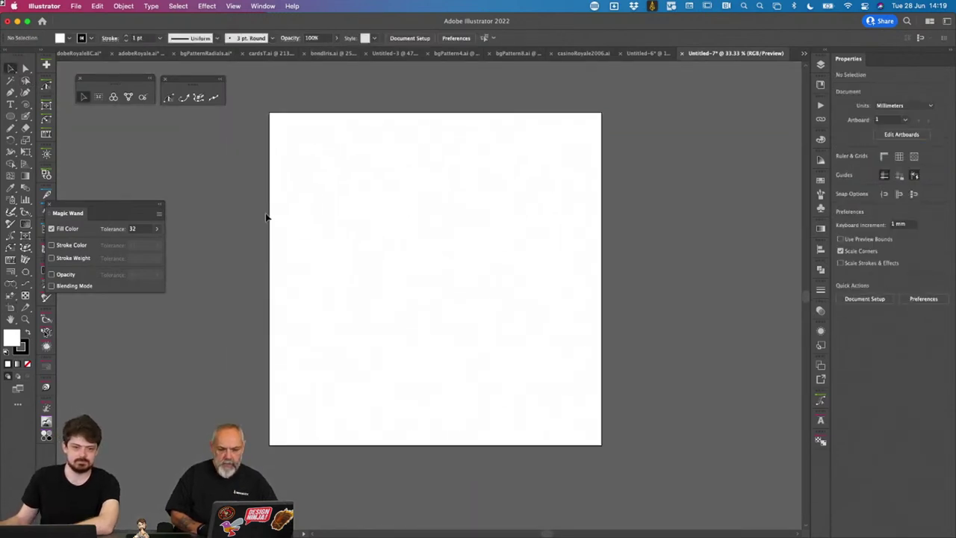
pyautogui.press('l')
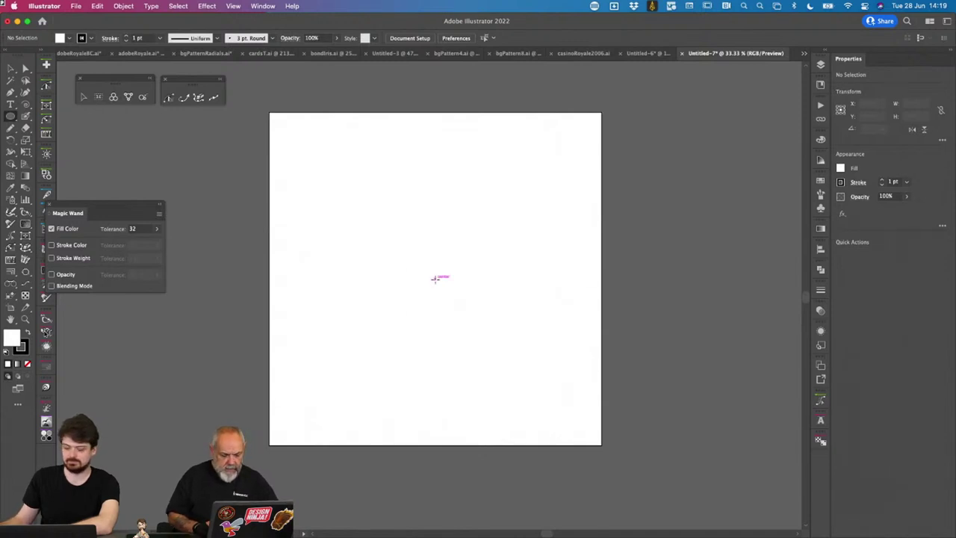
pyautogui.moveTo(434, 278); pyautogui.dragTo(481, 323)
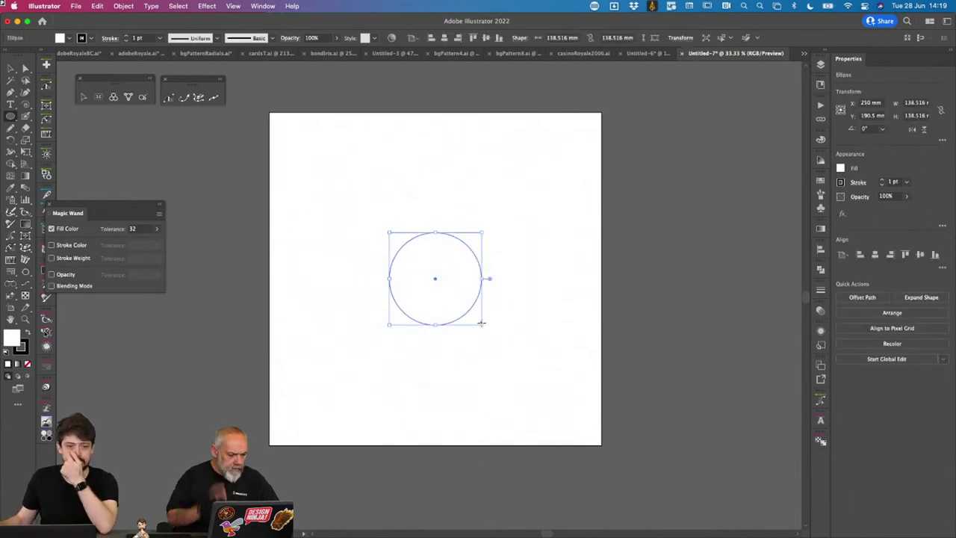
pyautogui.press('super+shift+a')
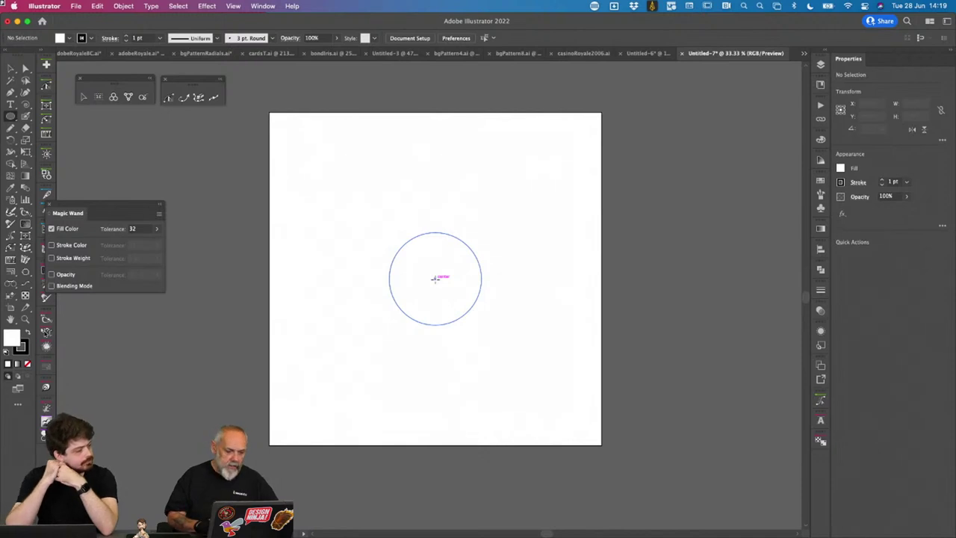
# Step: Draw a larger concentric circle about 461 mm in diameter and remove the fill from both circles
pyautogui.moveTo(435, 279); pyautogui.dragTo(587, 409)
pyautogui.press('v')
pyautogui.moveTo(638, 230); pyautogui.dragTo(471, 308)
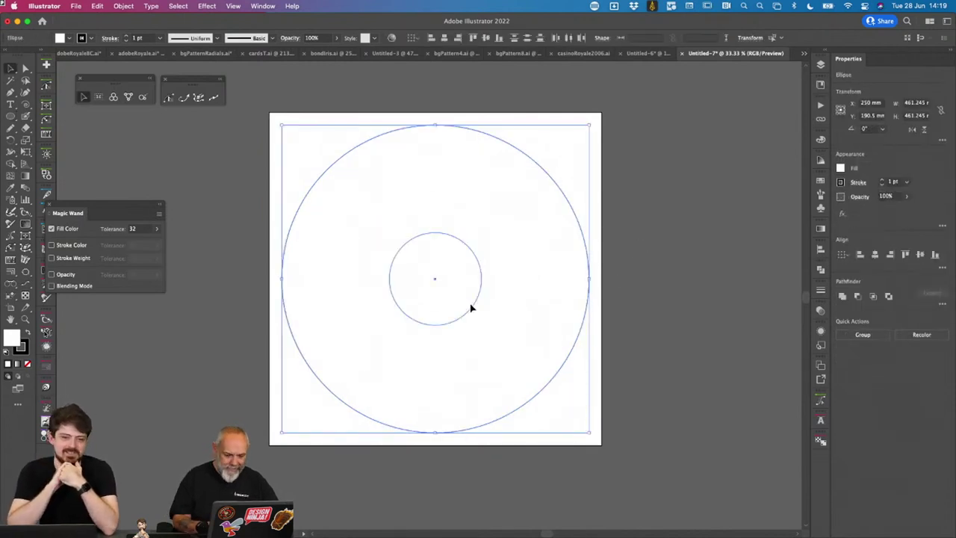
pyautogui.press('/')
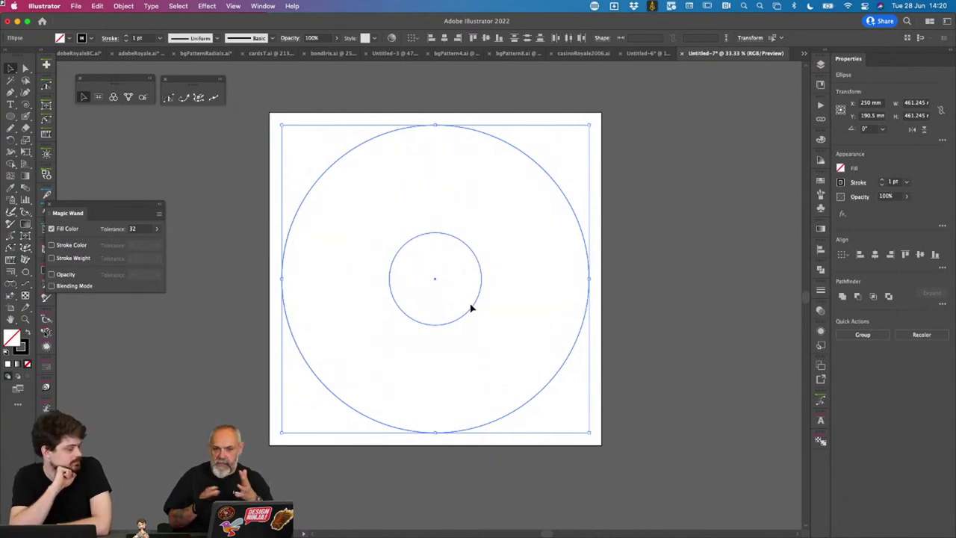
pyautogui.click(274, 186)
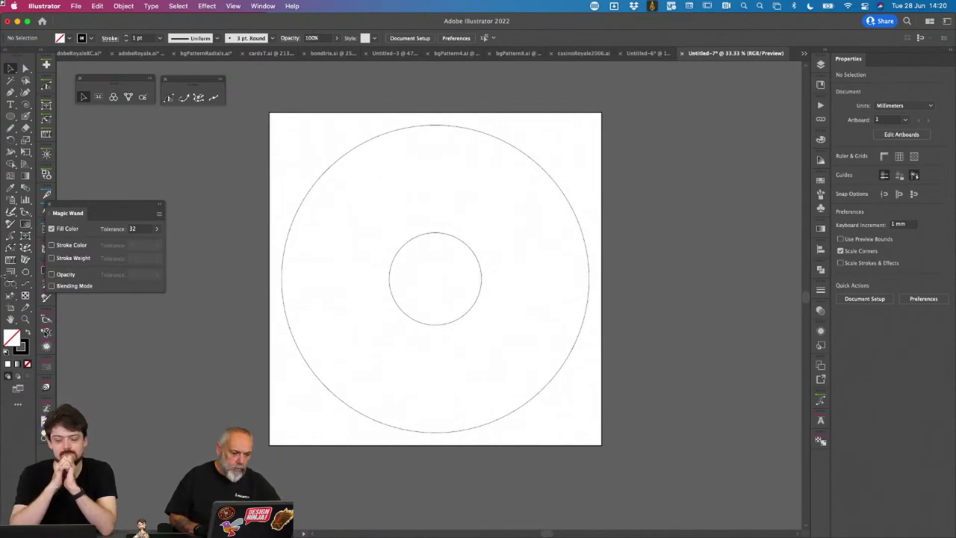
# Step: Try drawing a tangent line about 127 mm long from the bottom of the inner circle with the Tangent Line tool
pyautogui.click(12, 285)
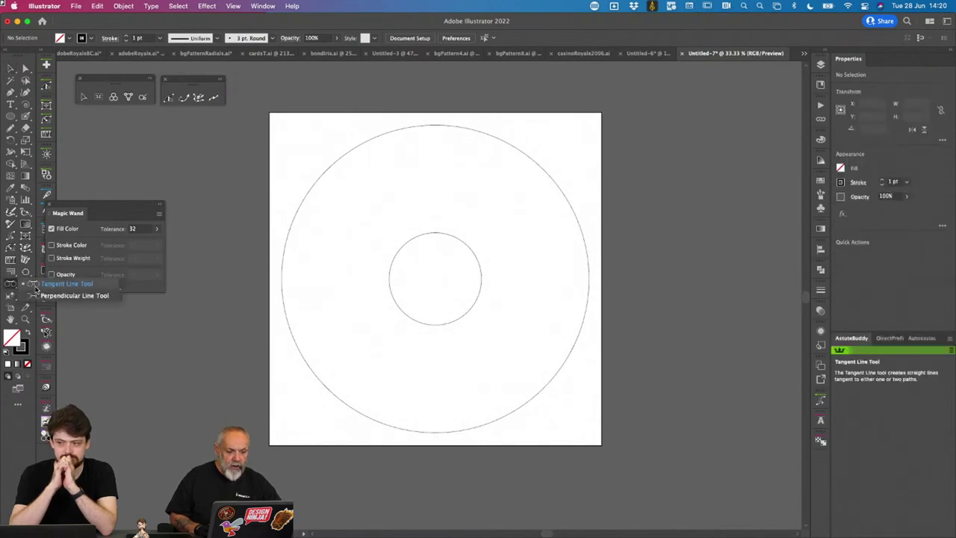
pyautogui.click(15, 289)
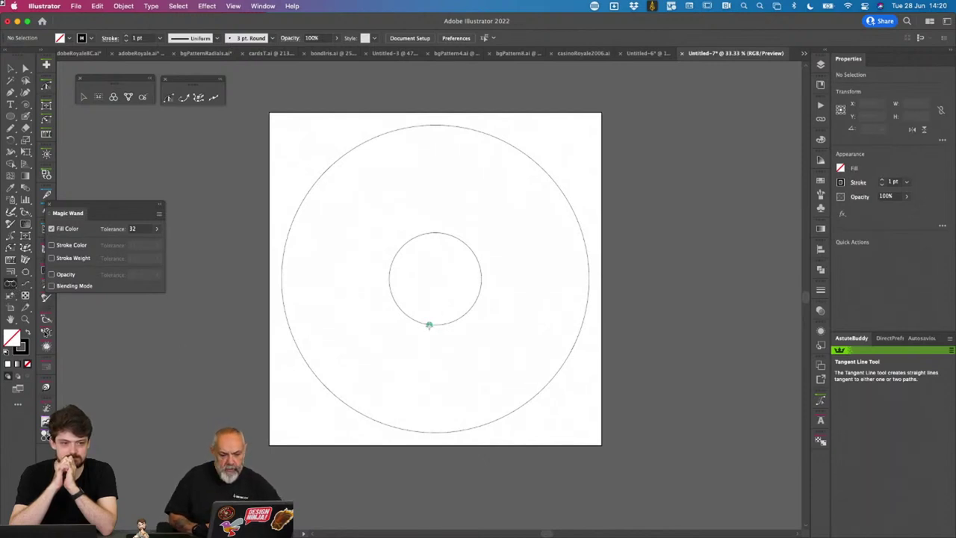
pyautogui.moveTo(430, 324); pyautogui.dragTo(519, 326)
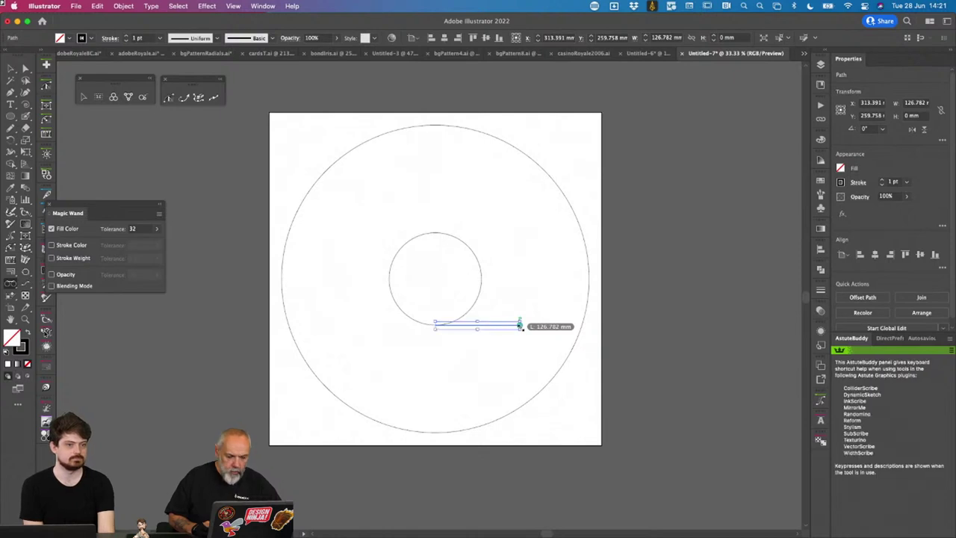
pyautogui.press('super+z')
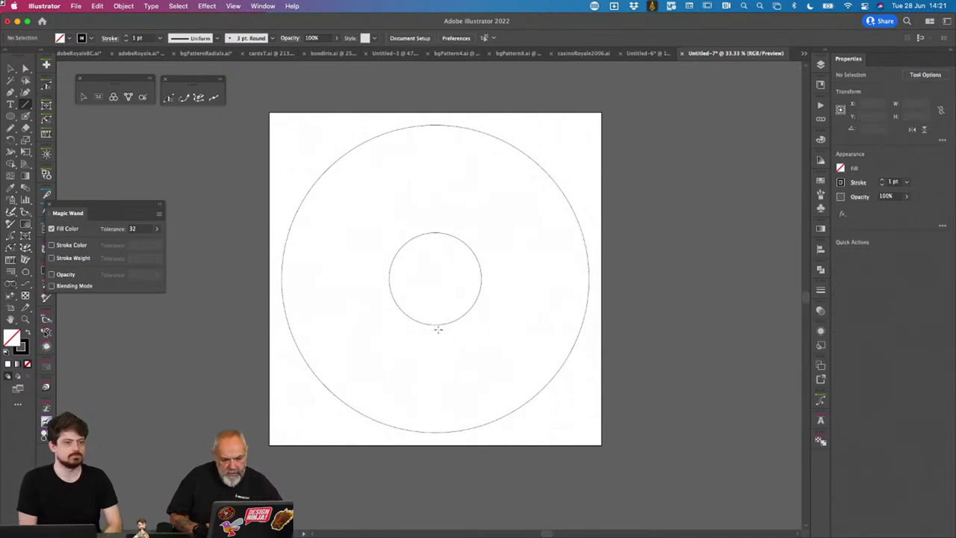
# Step: Draw a slanted line from the inner circle's bottom to the outer circle and copy it rotated 360/8 (45°) about the circles' centre
pyautogui.moveTo(433, 325); pyautogui.dragTo(539, 386)
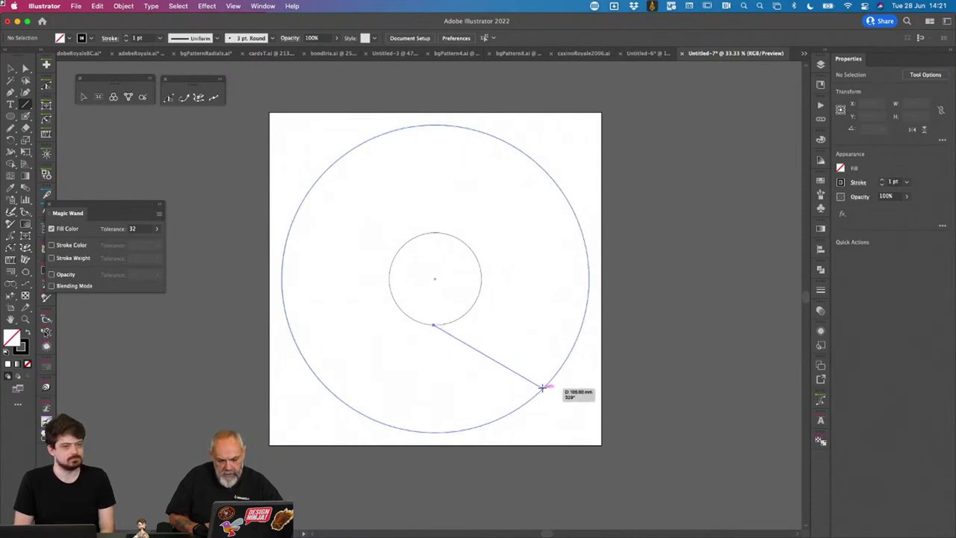
pyautogui.moveTo(541, 387); pyautogui.dragTo(539, 393)
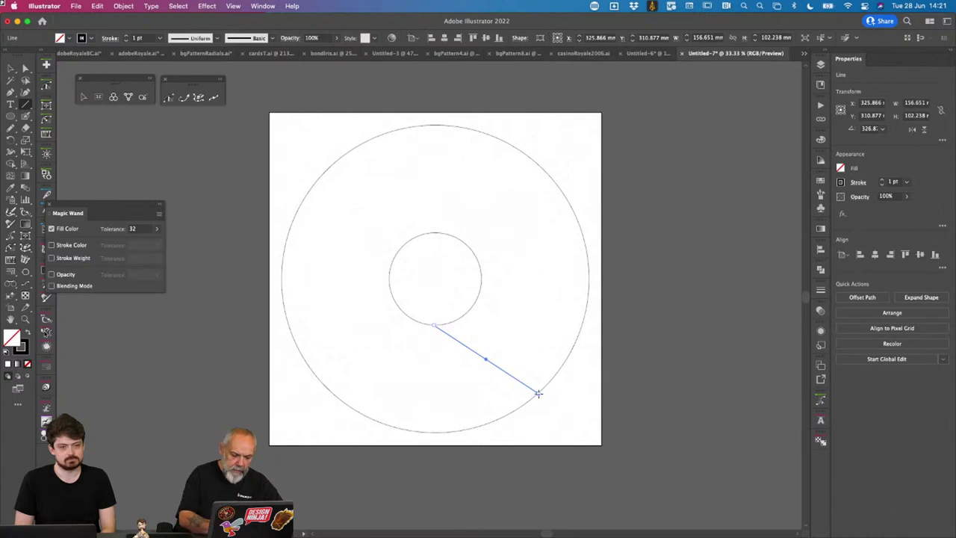
pyautogui.press('c')
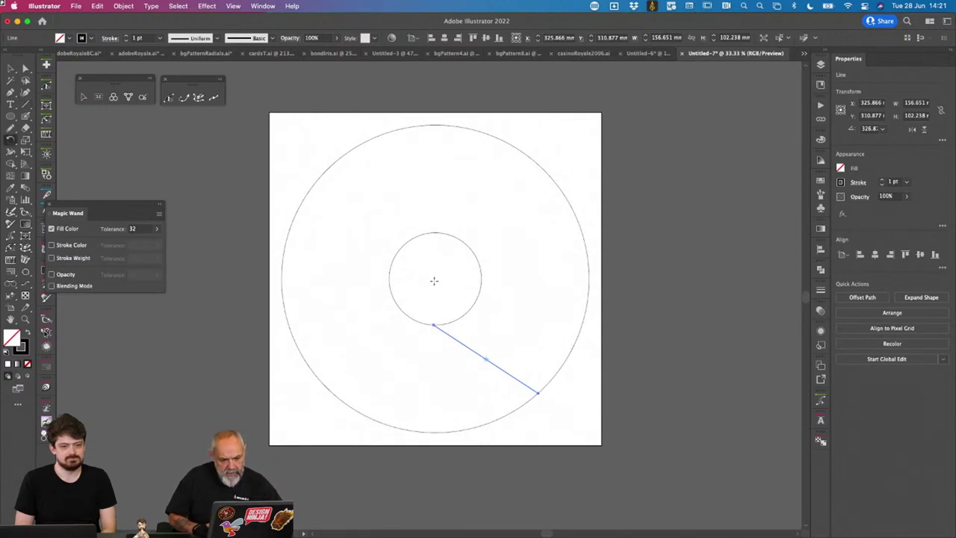
pyautogui.keyDown('alt'); pyautogui.click(434, 278); pyautogui.keyUp('alt')
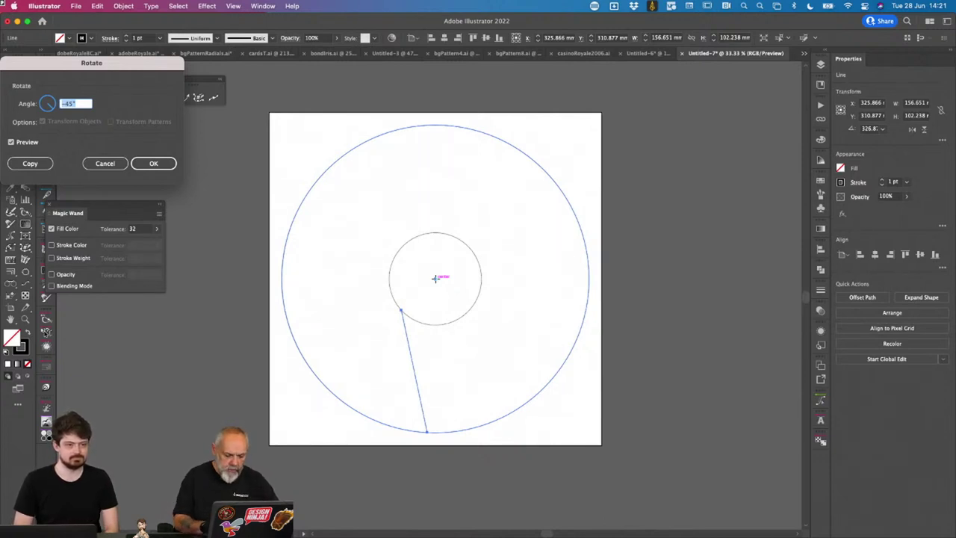
pyautogui.write('360/')
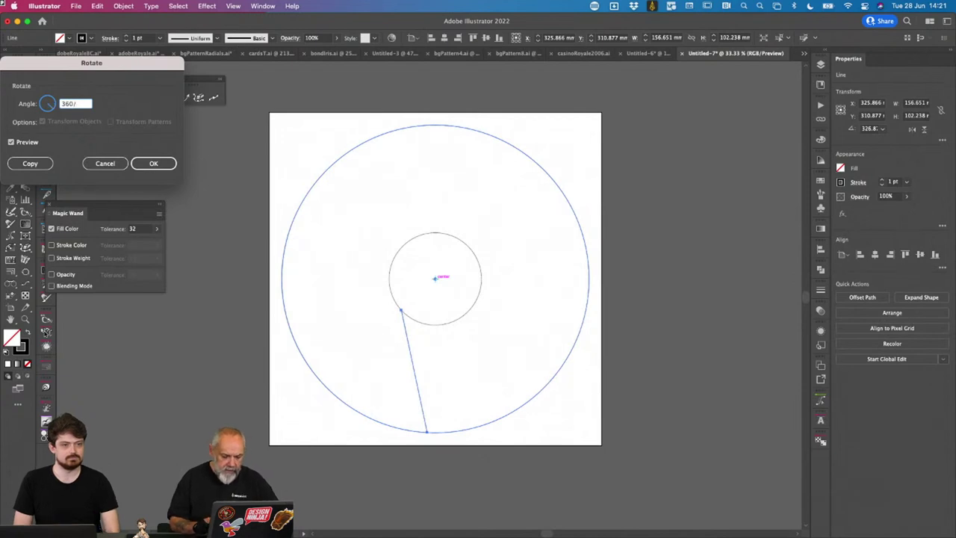
pyautogui.write('8')
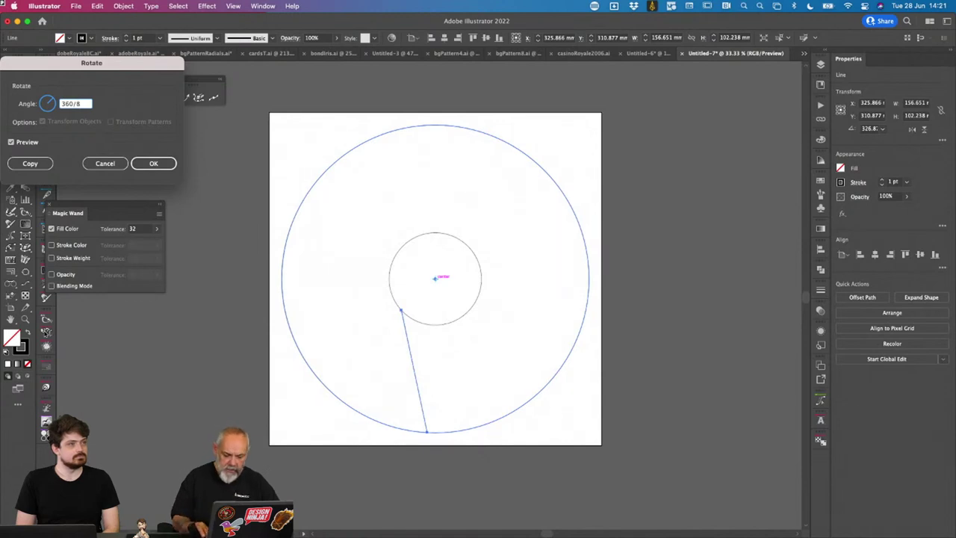
pyautogui.press('Tab')
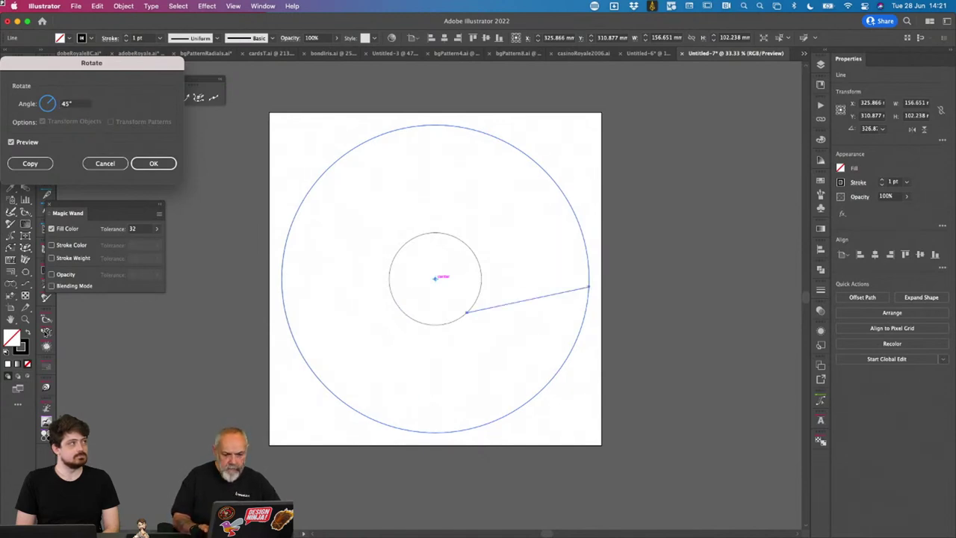
pyautogui.press('Return')
# Step: Repeat the rotated copy around the centre until eight evenly spaced blade lines fill the ring, and deselect
pyautogui.press('super+d')
pyautogui.press('super+d')
pyautogui.press('super+d')
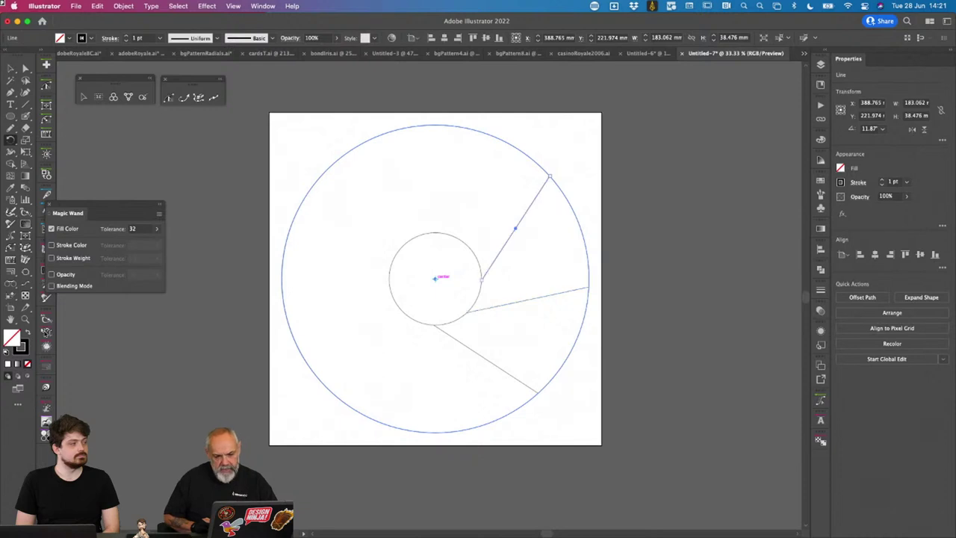
pyautogui.press('super+d')
pyautogui.press('super+d')
pyautogui.press('super+d')
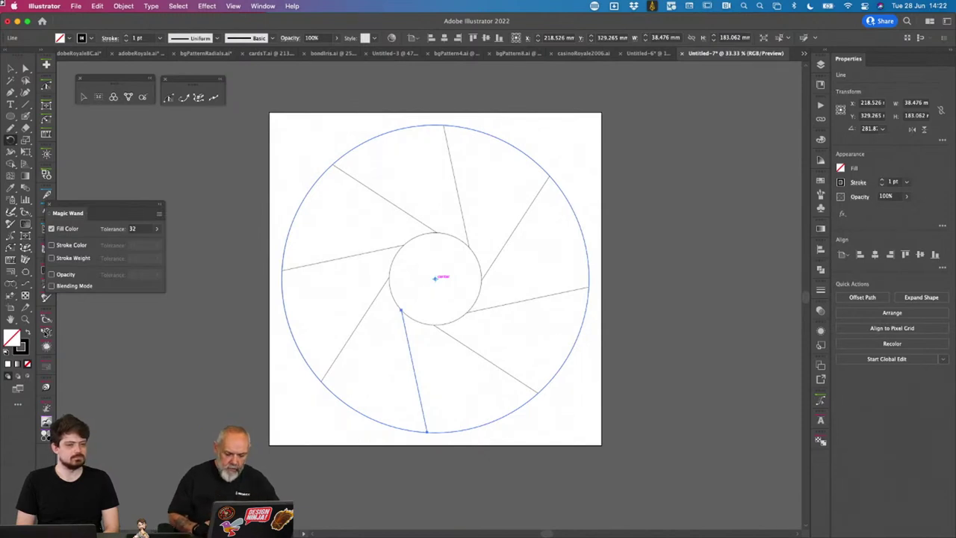
pyautogui.press('v')
pyautogui.click(311, 124)
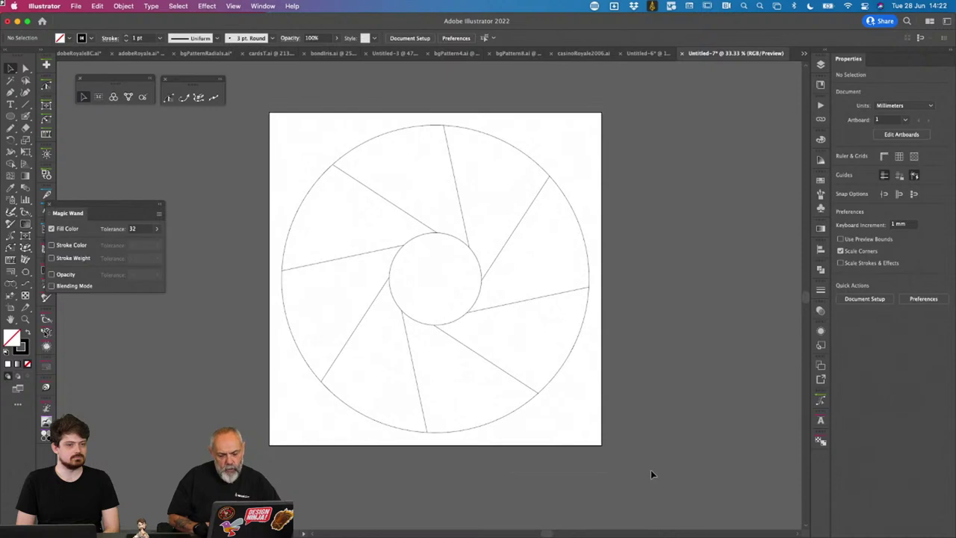
# Step: Select only the eight blade lines, leaving both circles out of the selection
pyautogui.press('super+a')
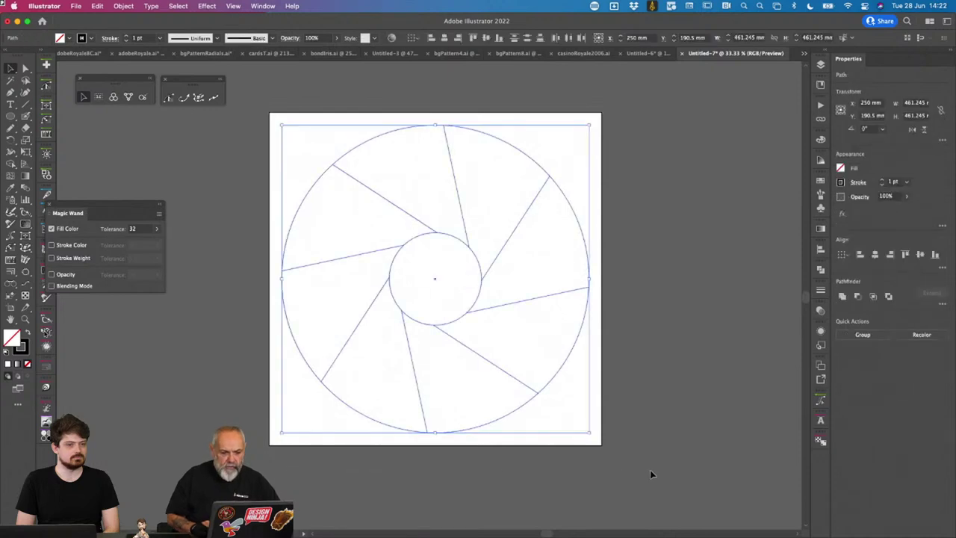
pyautogui.keyDown('shift'); pyautogui.click(574, 216); pyautogui.keyUp('shift')
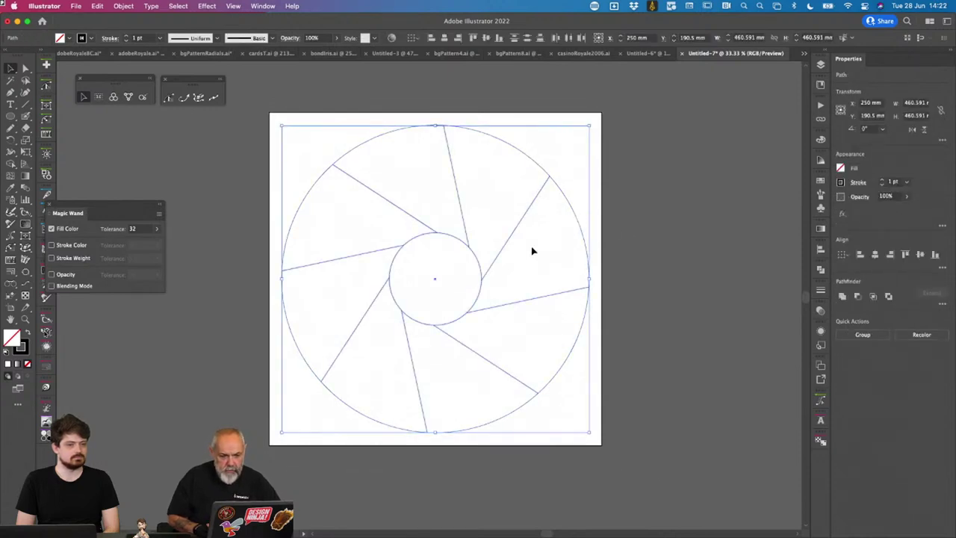
pyautogui.keyDown('shift'); pyautogui.click(481, 294); pyautogui.keyUp('shift')
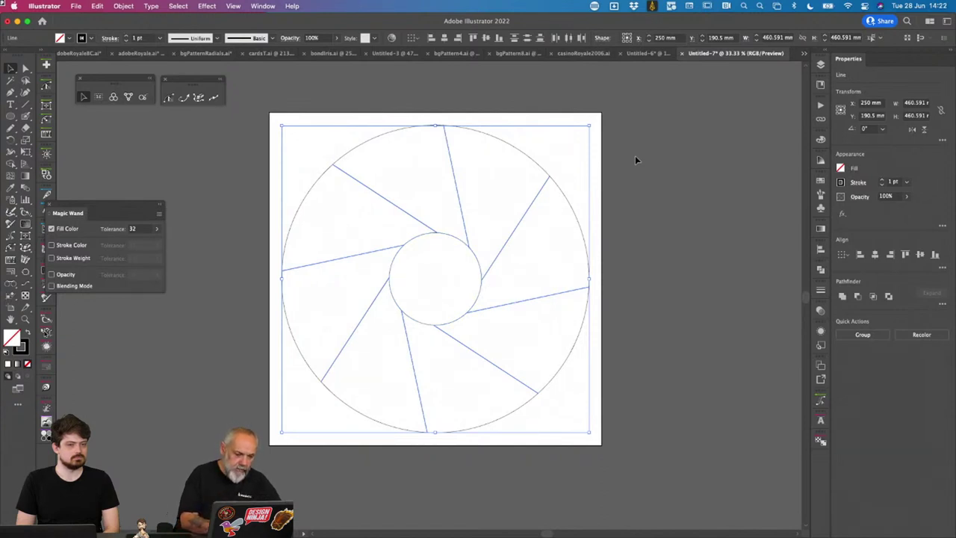
# Step: Activate the Twirl tool and enlarge its round brush from the circles' centre to slightly beyond the outer circle
pyautogui.hotkey('shift', 'e')
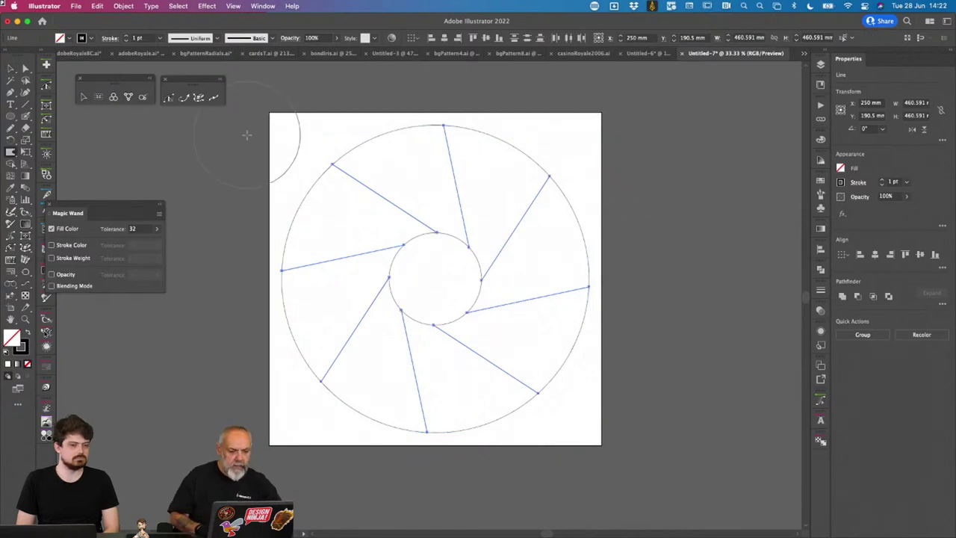
pyautogui.click(11, 153)
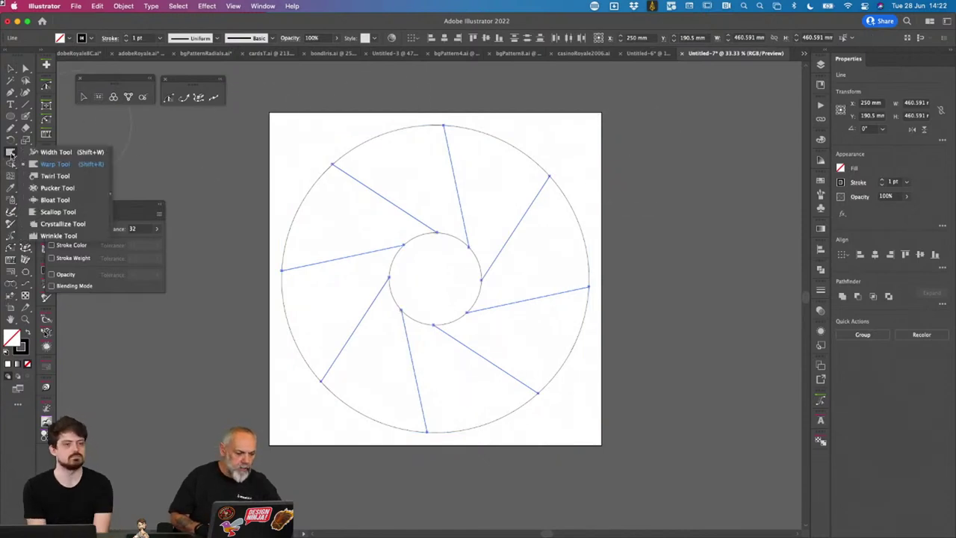
pyautogui.click(47, 177)
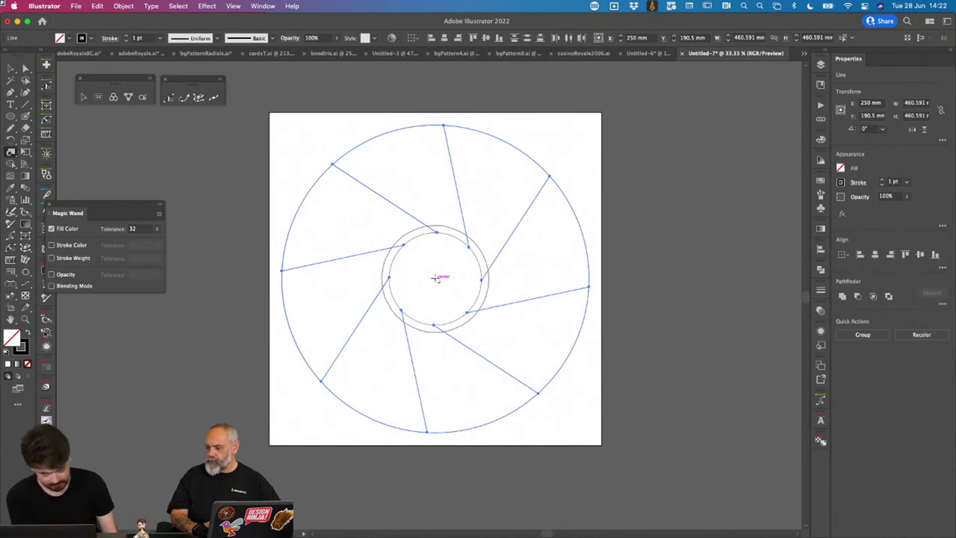
pyautogui.moveTo(436, 277)
pyautogui.mouseDown()
pyautogui.moveTo(545, 398)
pyautogui.moveTo(434, 278)
pyautogui.mouseUp()
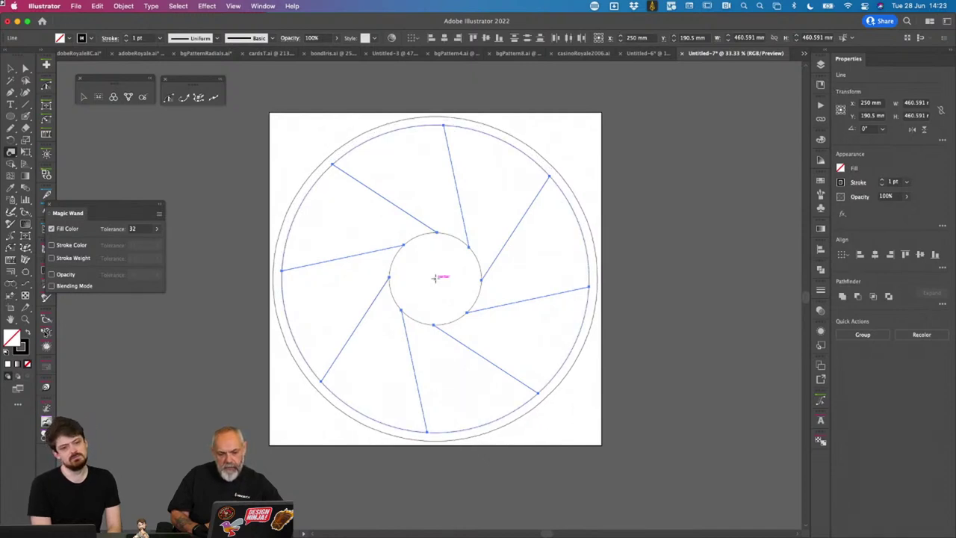
# Step: Try twirling the selected lines about the circles' centre with the enlarged brush, and undo the twirl
pyautogui.press('super+shift+e')
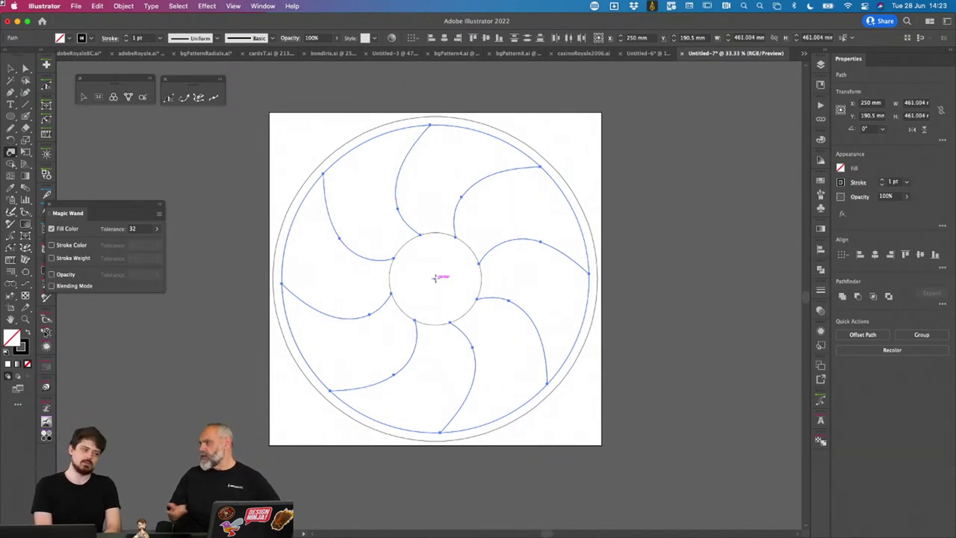
pyautogui.press('super+z')
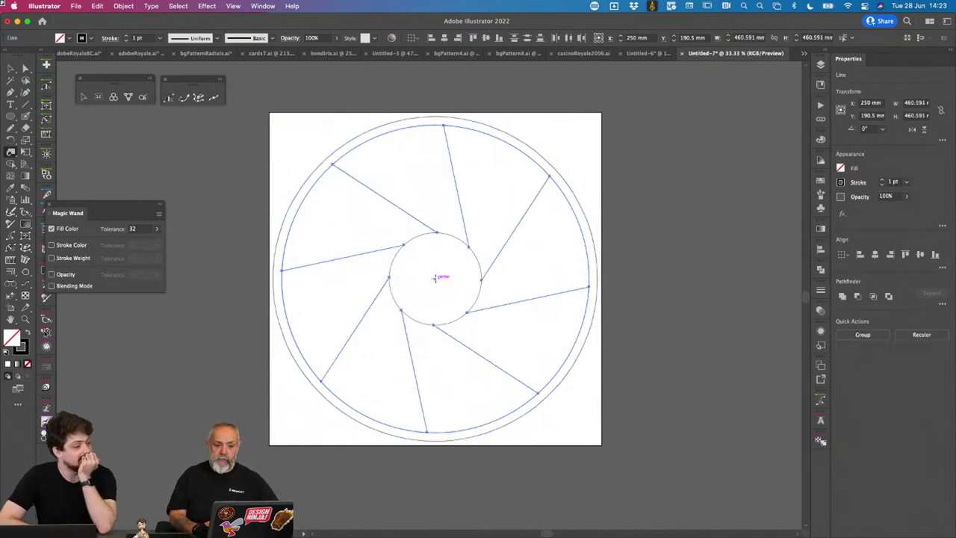
pyautogui.press('super+z')
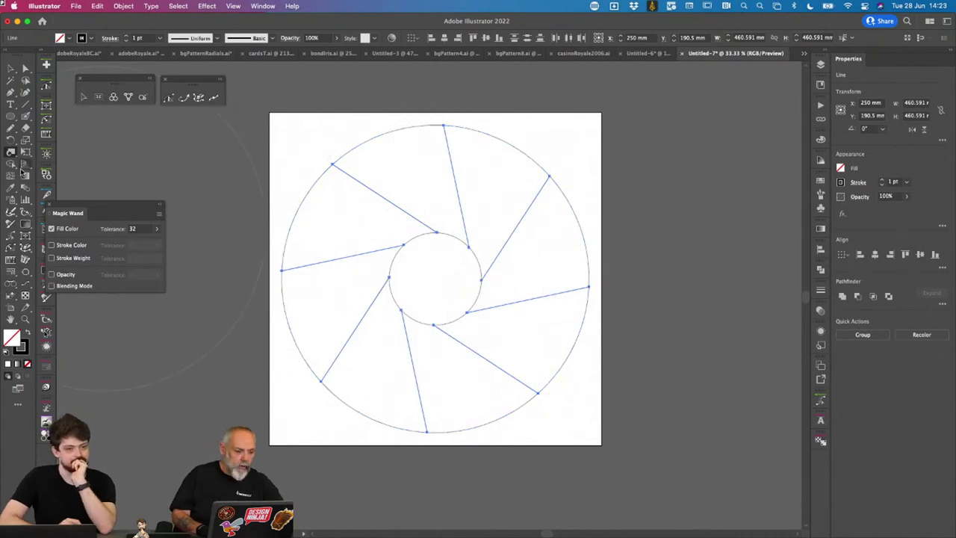
# Step: Enable Use Pressure Pen in the Twirl tool options in place of a fixed intensity
pyautogui.doubleClick(11, 153)
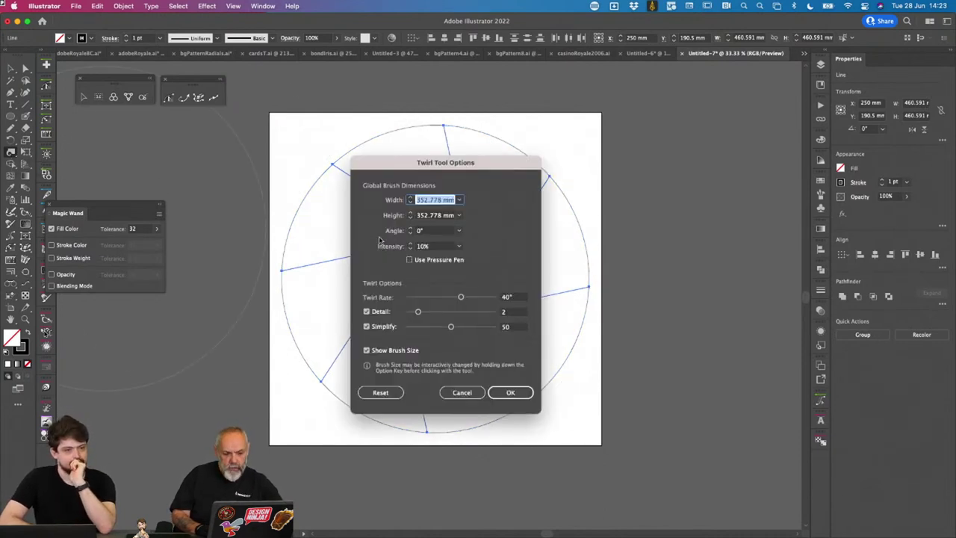
pyautogui.click(459, 247)
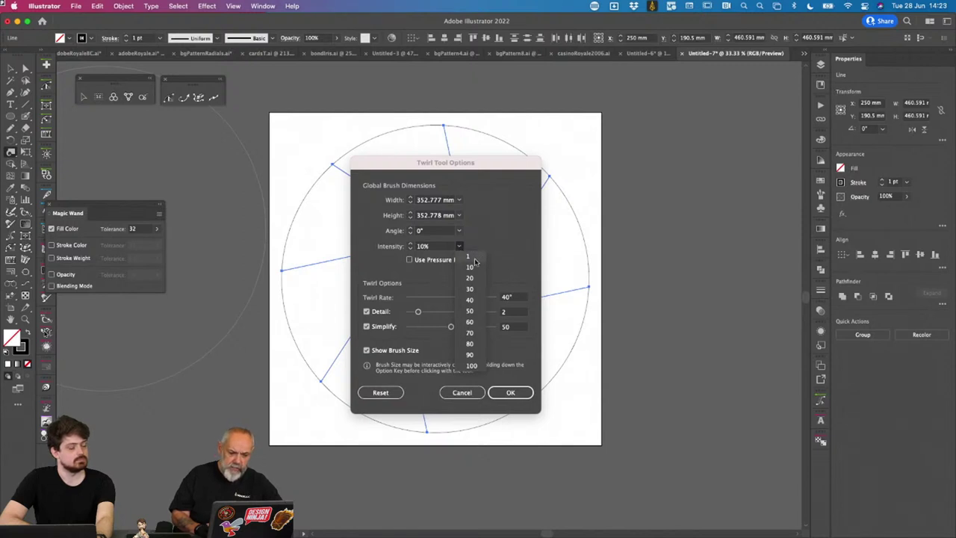
pyautogui.click(475, 261)
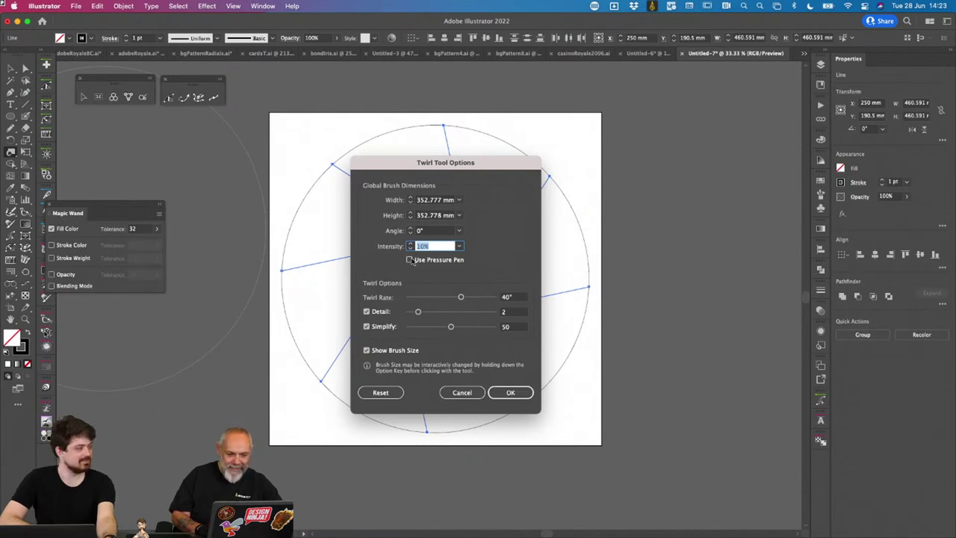
pyautogui.click(409, 260)
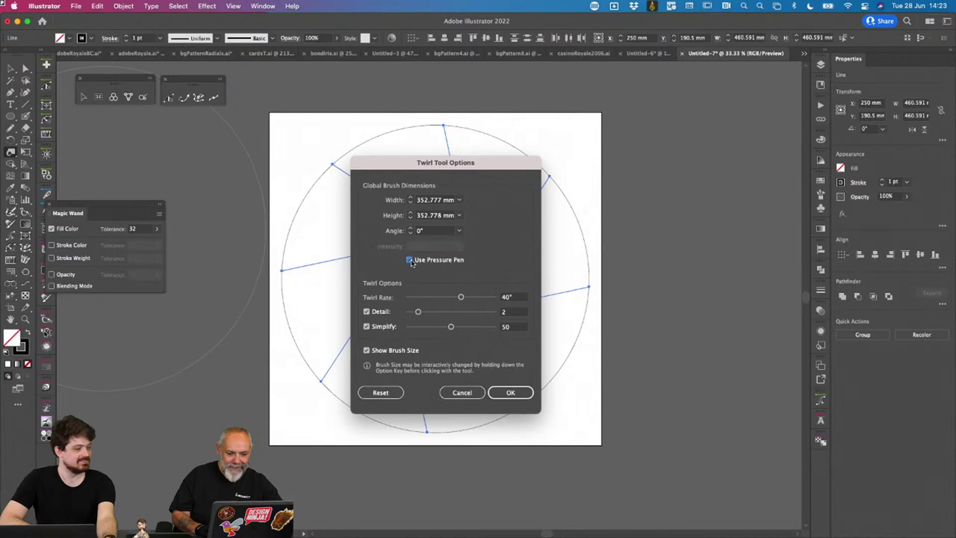
pyautogui.click(510, 392)
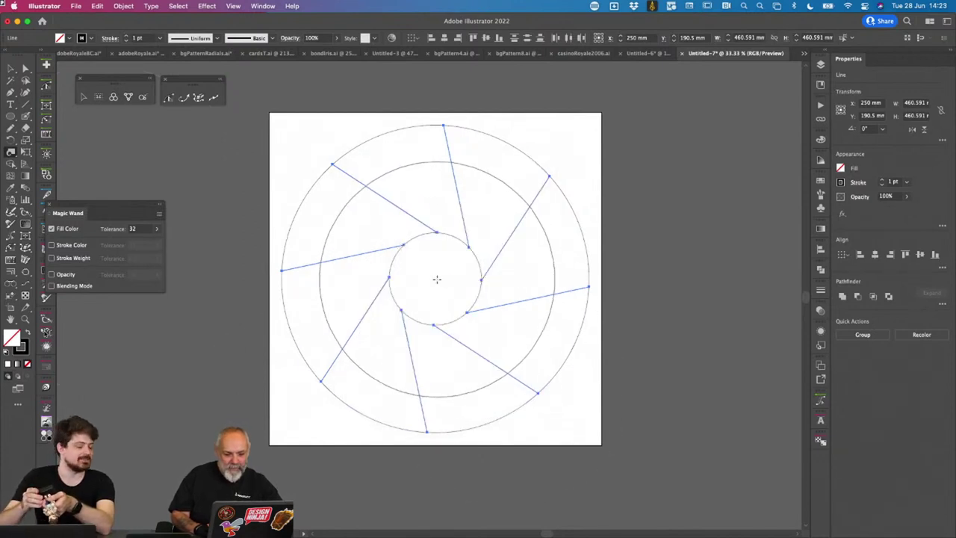
# Step: Try several pressure-sensitive twirls of the eight blade lines about the circles' centre, undoing each attempt
pyautogui.moveTo(435, 277)
pyautogui.mouseDown()
pyautogui.moveTo(493, 325)
pyautogui.moveTo(486, 320)
pyautogui.mouseUp()
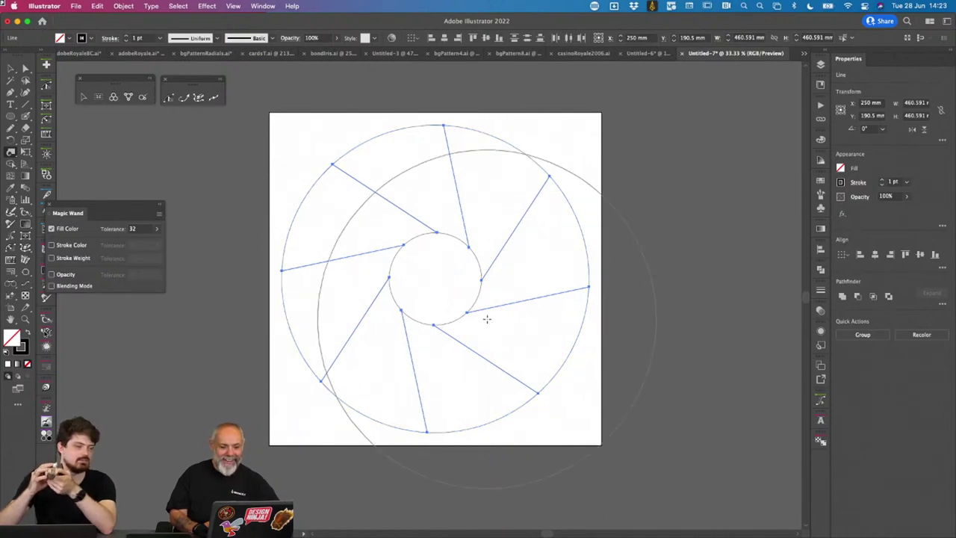
pyautogui.click(437, 279)
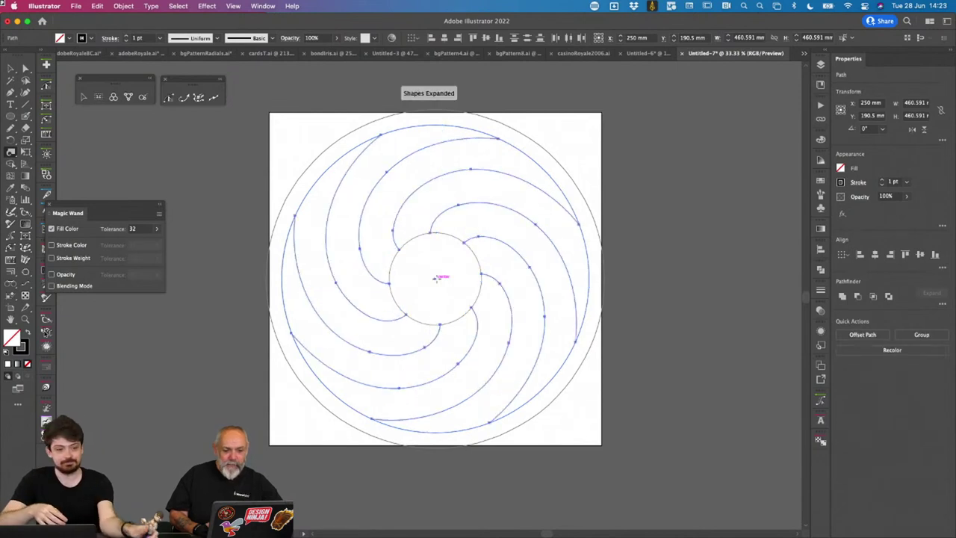
pyautogui.press('v')
pyautogui.press('super+z')
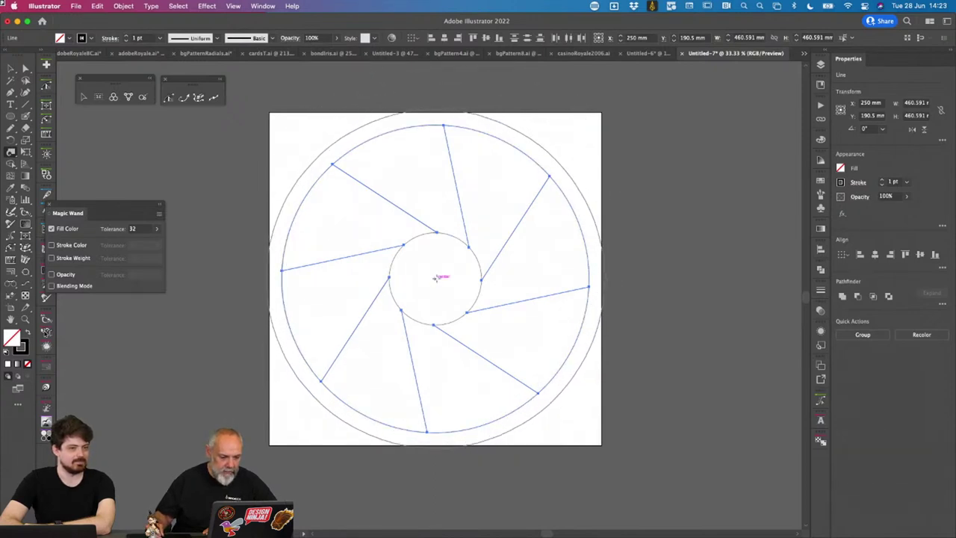
pyautogui.press('super+shift+z')
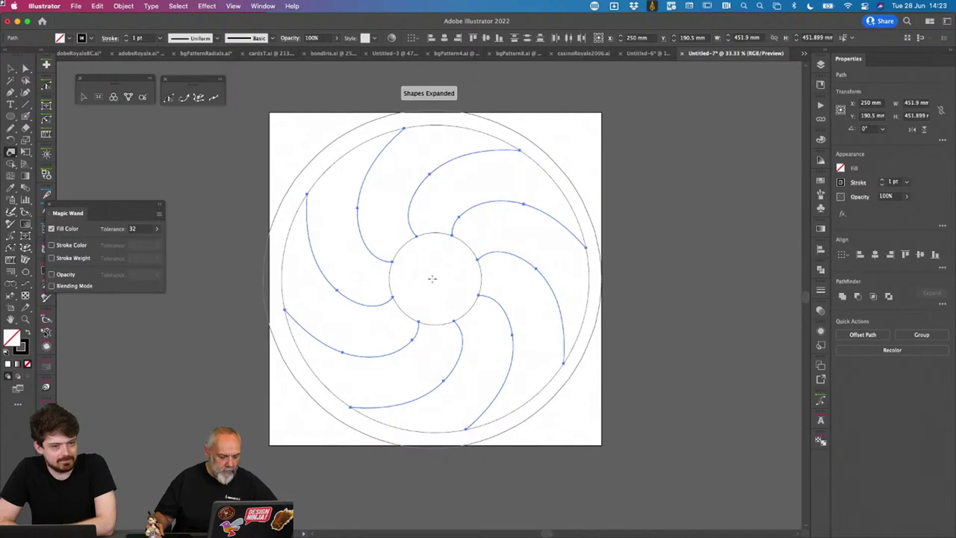
pyautogui.press('super+z')
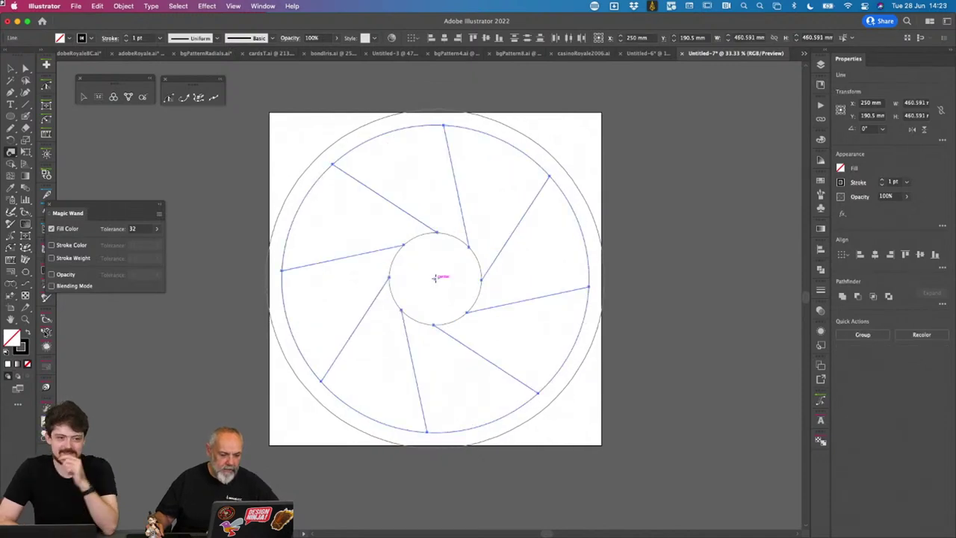
pyautogui.press('super+shift+z')
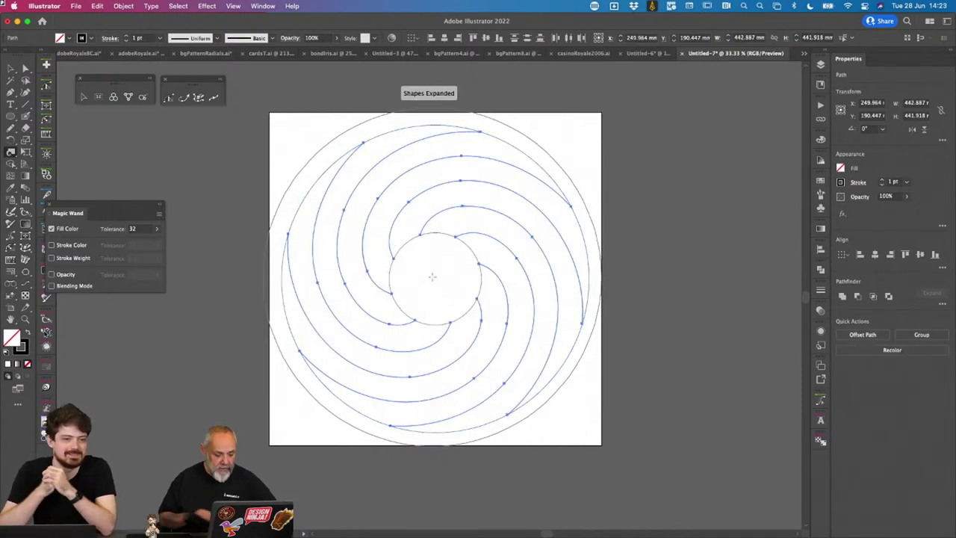
pyautogui.press('v')
pyautogui.press('super+z')
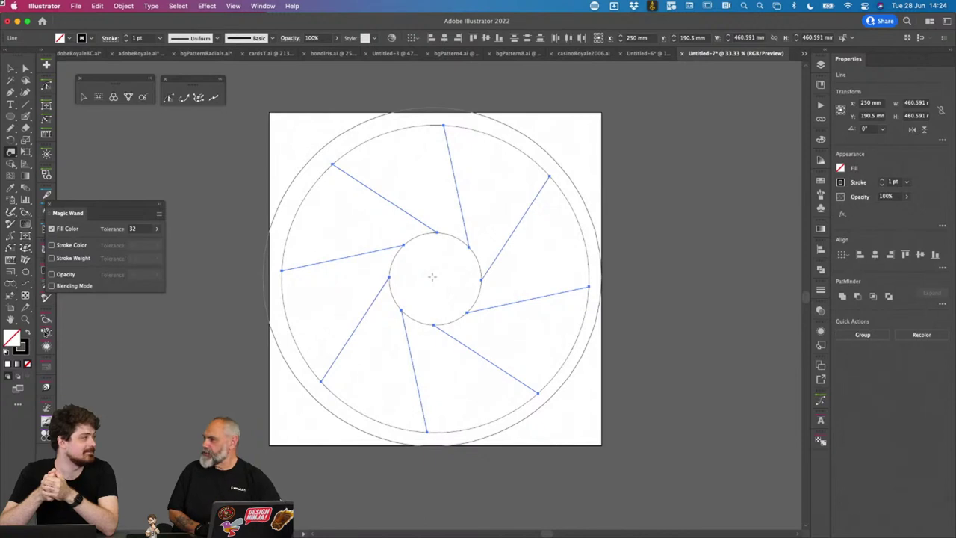
pyautogui.moveTo(431, 277); pyautogui.dragTo(171, 245)
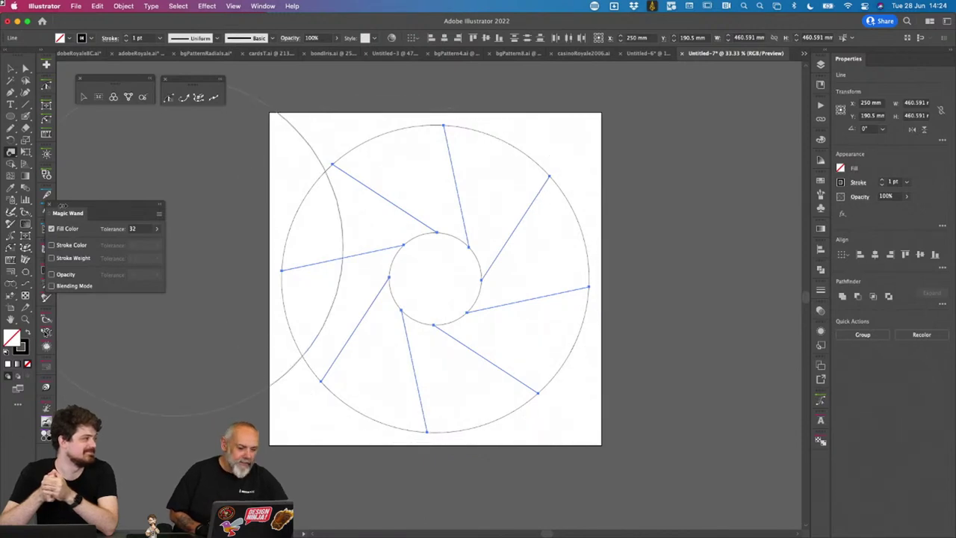
# Step: Set the Twirl tool's rate to -13°, test it on the blade lines from the circles' centre, and undo the test twirl
pyautogui.doubleClick(12, 153)
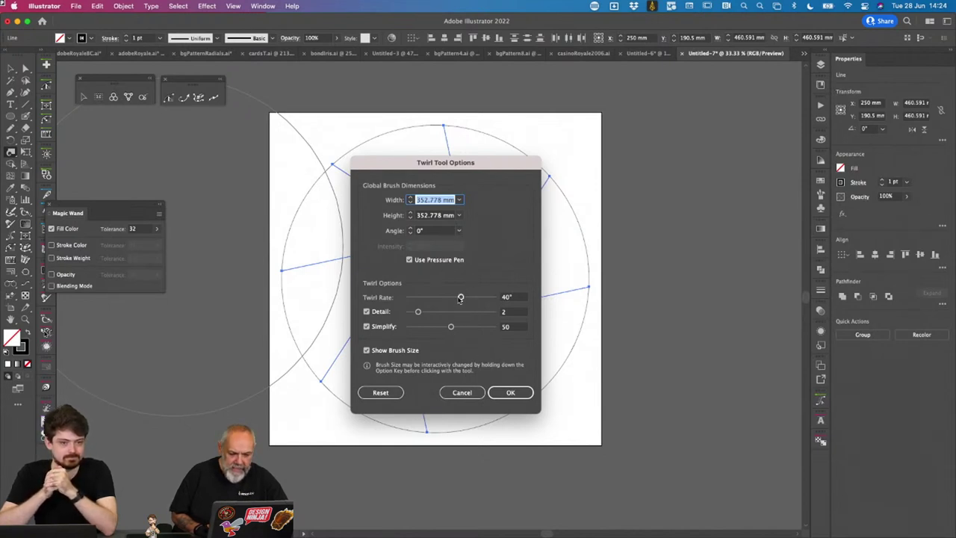
pyautogui.moveTo(460, 297)
pyautogui.mouseDown()
pyautogui.moveTo(435, 299)
pyautogui.moveTo(448, 302)
pyautogui.mouseUp()
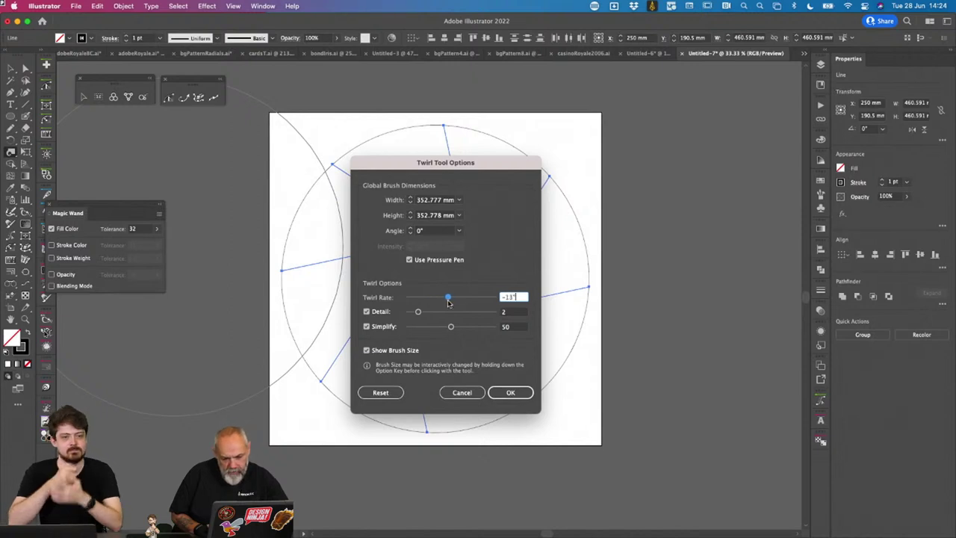
pyautogui.click(512, 394)
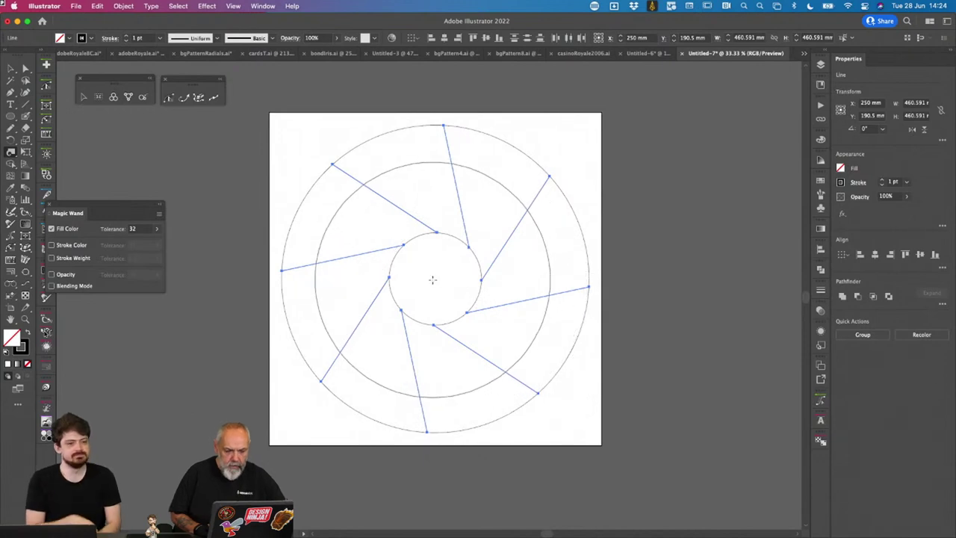
pyautogui.moveTo(438, 277)
pyautogui.mouseDown()
pyautogui.moveTo(483, 317)
pyautogui.moveTo(434, 278)
pyautogui.mouseUp()
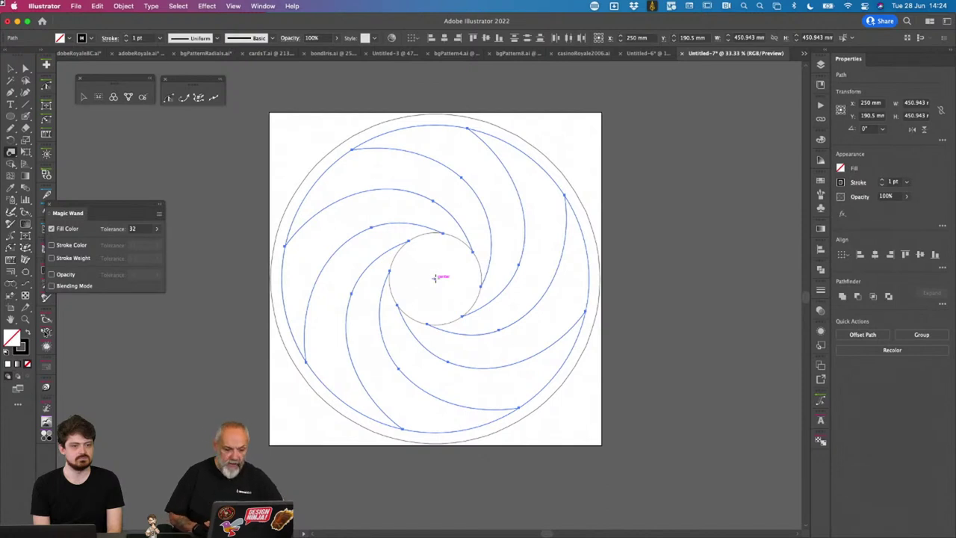
pyautogui.press('super+z')
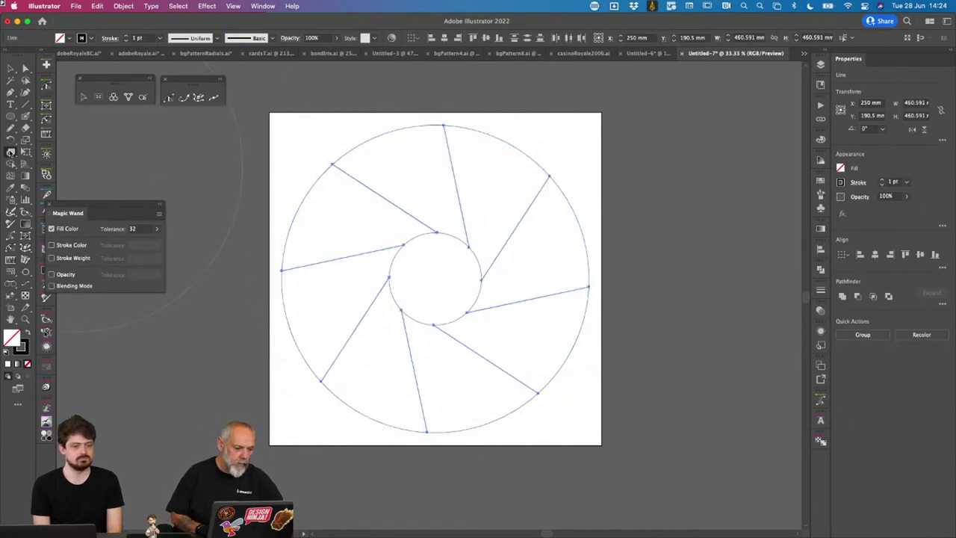
# Step: Readjust the Twirl tool options, twirl the eight blade lines into gentle curves about the circles' centre, and deselect
pyautogui.doubleClick(10, 152)
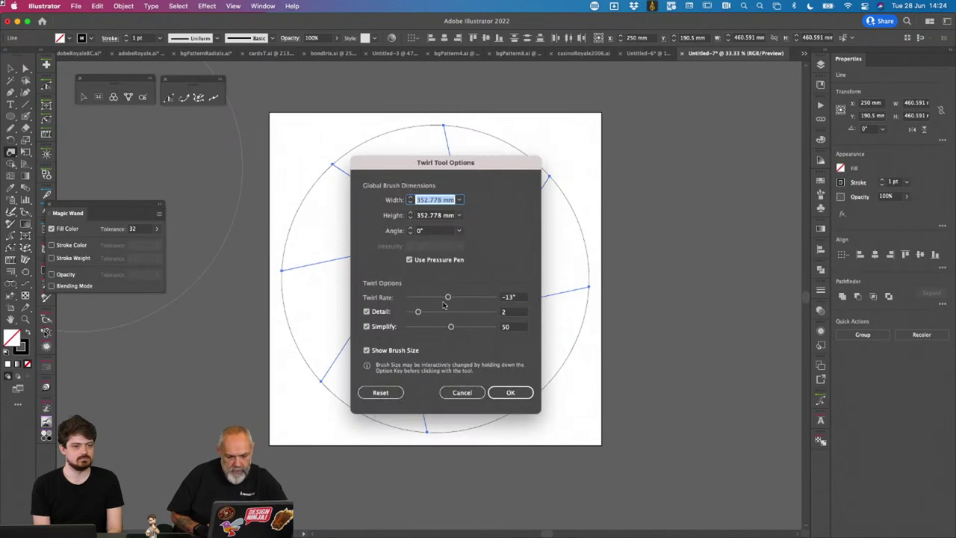
pyautogui.moveTo(447, 297)
pyautogui.mouseDown()
pyautogui.moveTo(431, 279)
pyautogui.moveTo(490, 319)
pyautogui.mouseUp()
pyautogui.press('Return')
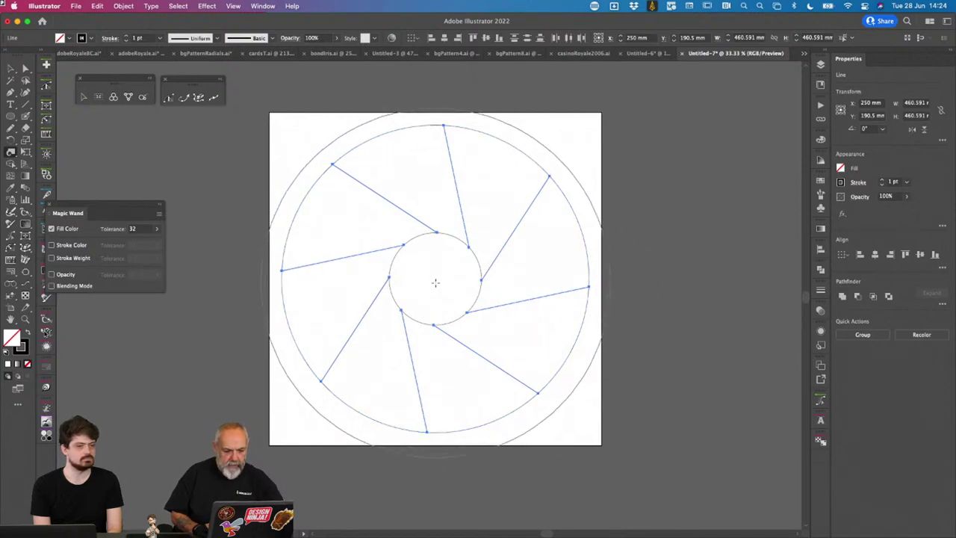
pyautogui.click(437, 278)
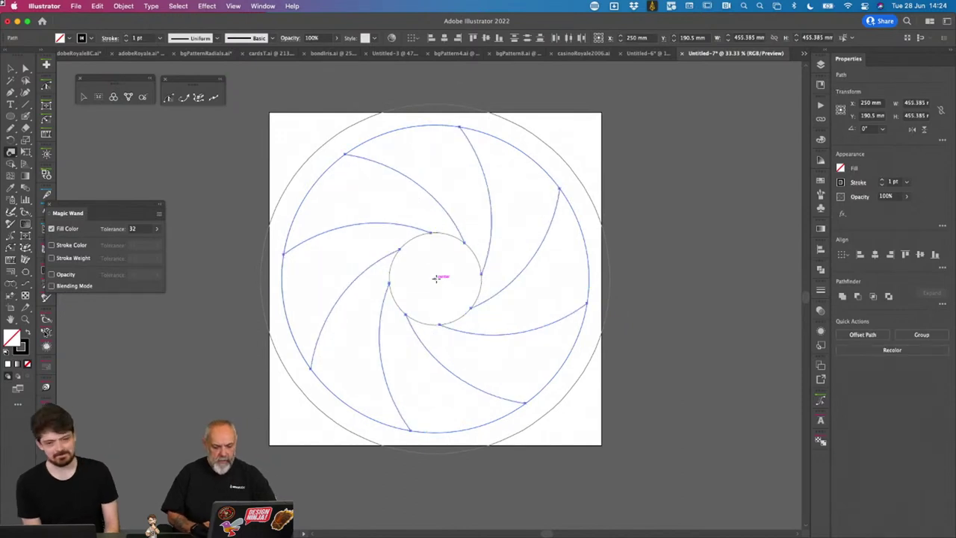
pyautogui.press('v')
pyautogui.click(637, 242)
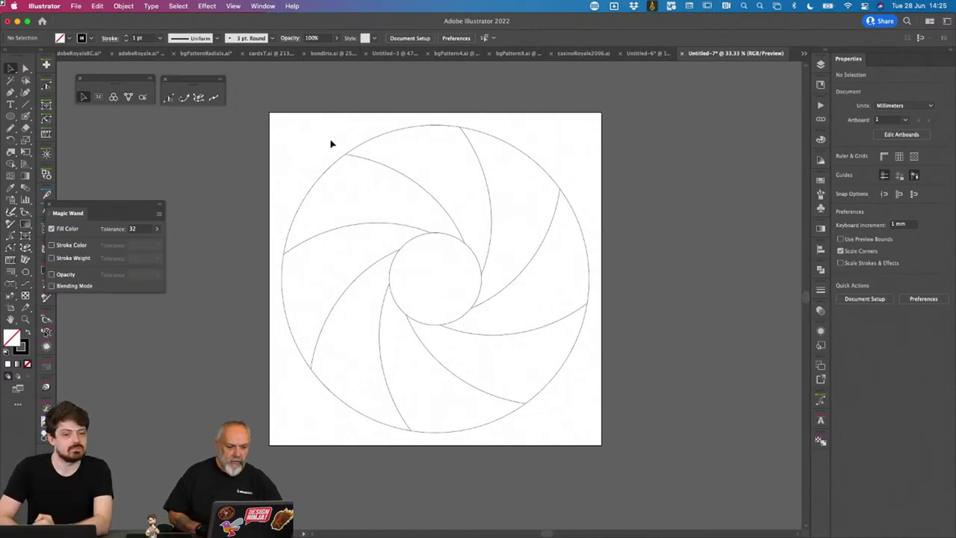
# Step: Select both circles and all eight curved blades, show the bounding box, and convert them into a Live Paint group
pyautogui.moveTo(280, 125); pyautogui.dragTo(703, 536)
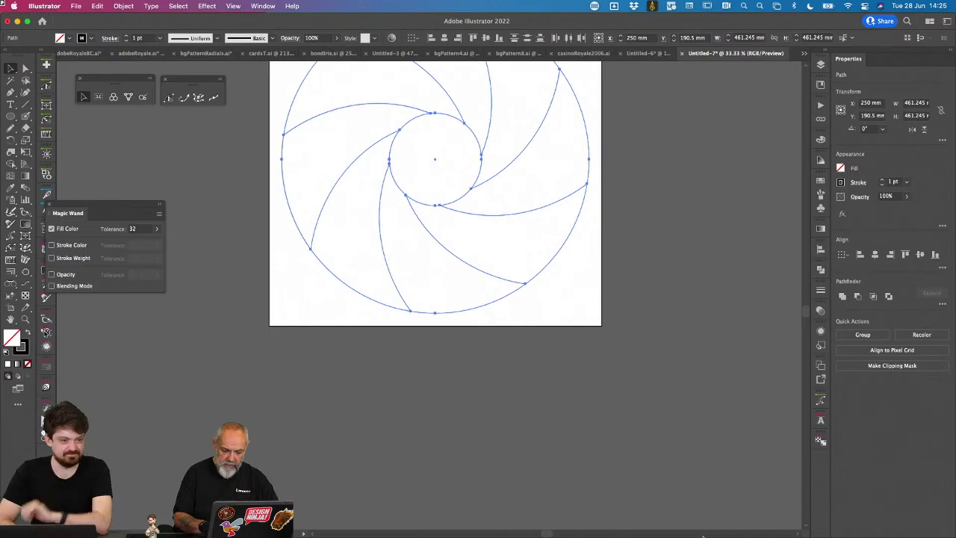
pyautogui.press('super+0')
pyautogui.press('super+shift+b')
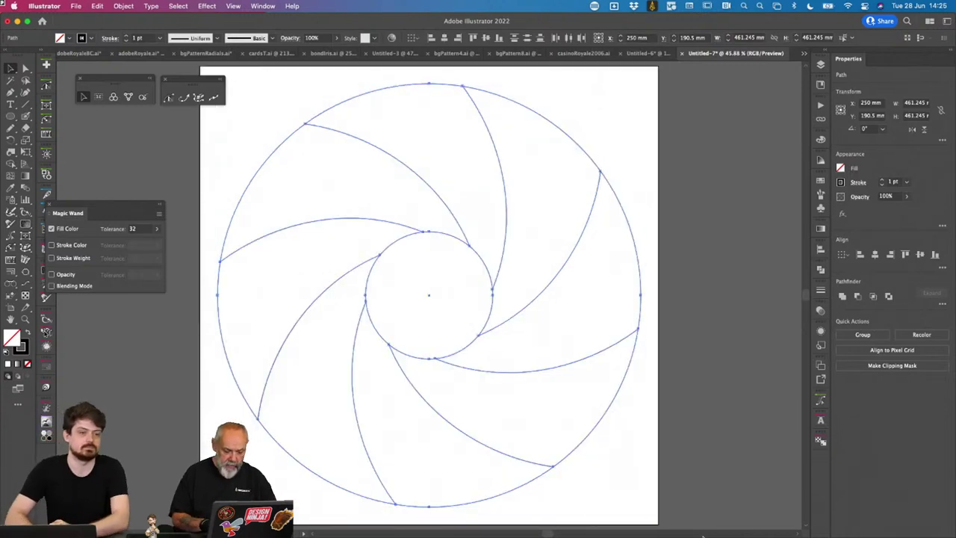
pyautogui.press('alt+super+x')
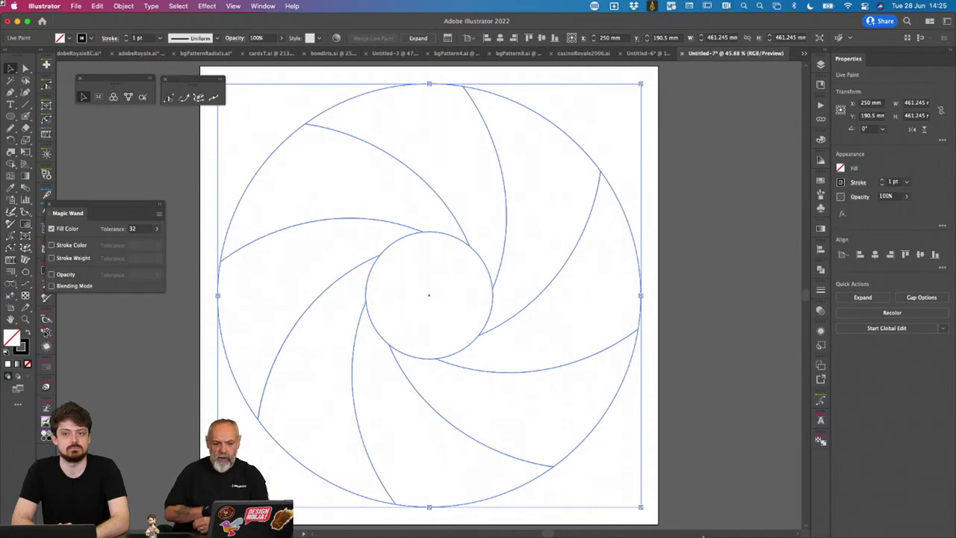
# Step: Fill the eight blades and the centre circle with a white-to-black radial gradient using the Live Paint Bucket
pyautogui.press('k')
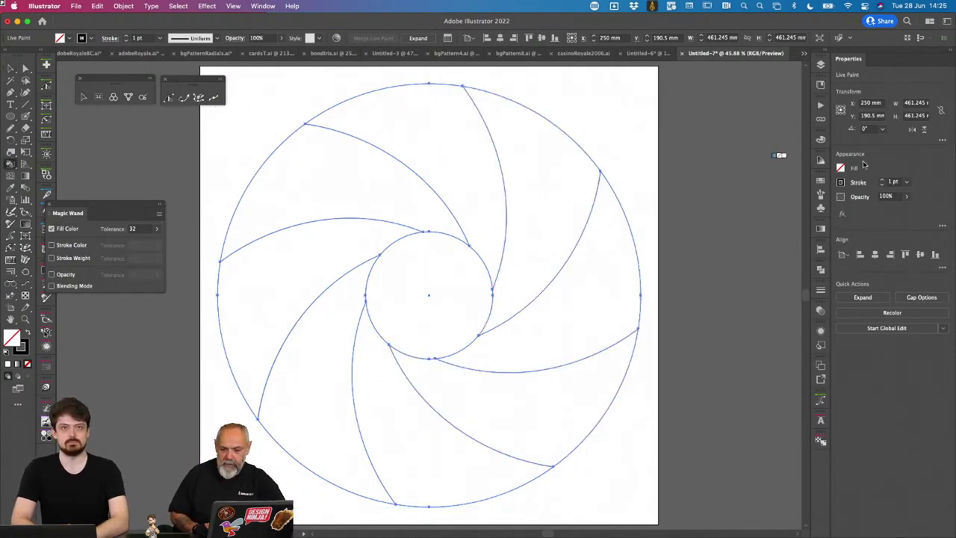
pyautogui.click(840, 169)
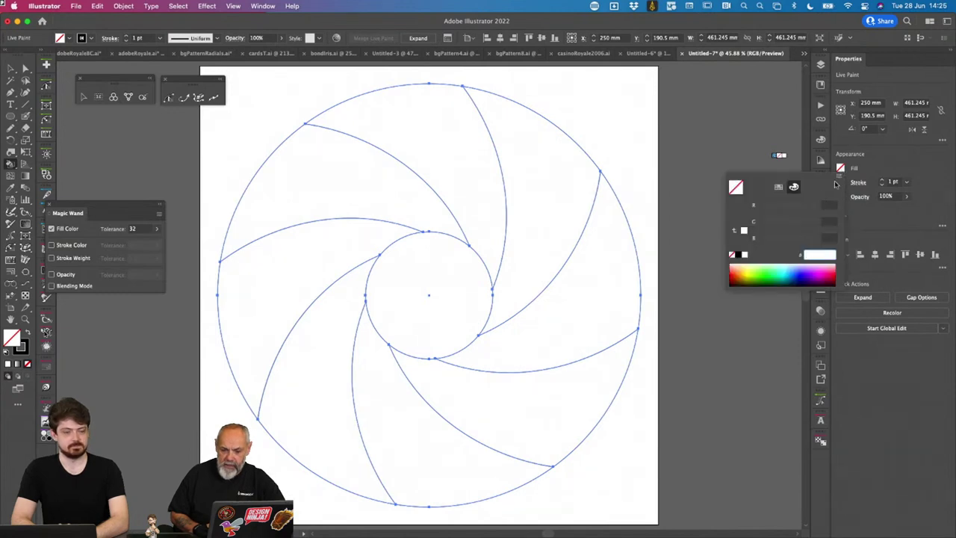
pyautogui.click(881, 165)
pyautogui.click(821, 181)
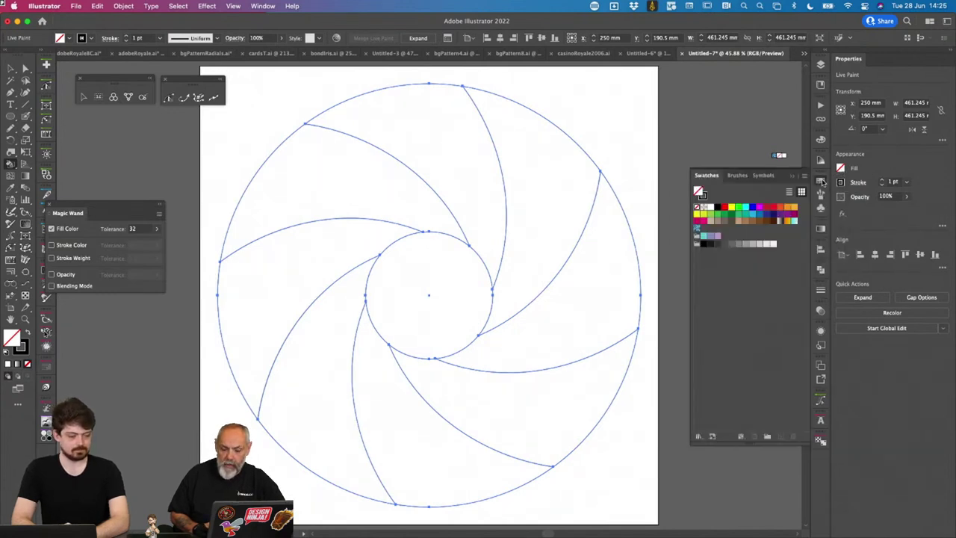
pyautogui.click(780, 221)
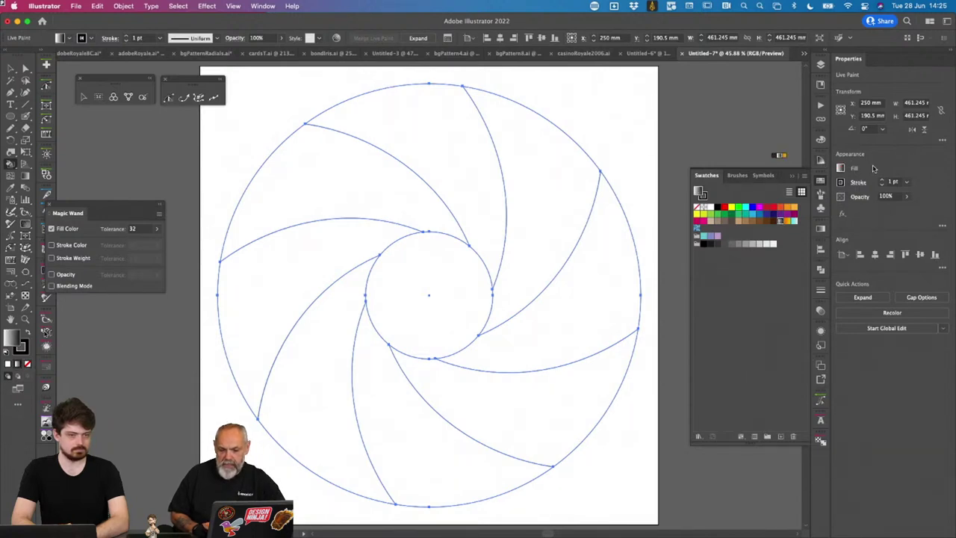
pyautogui.click(820, 232)
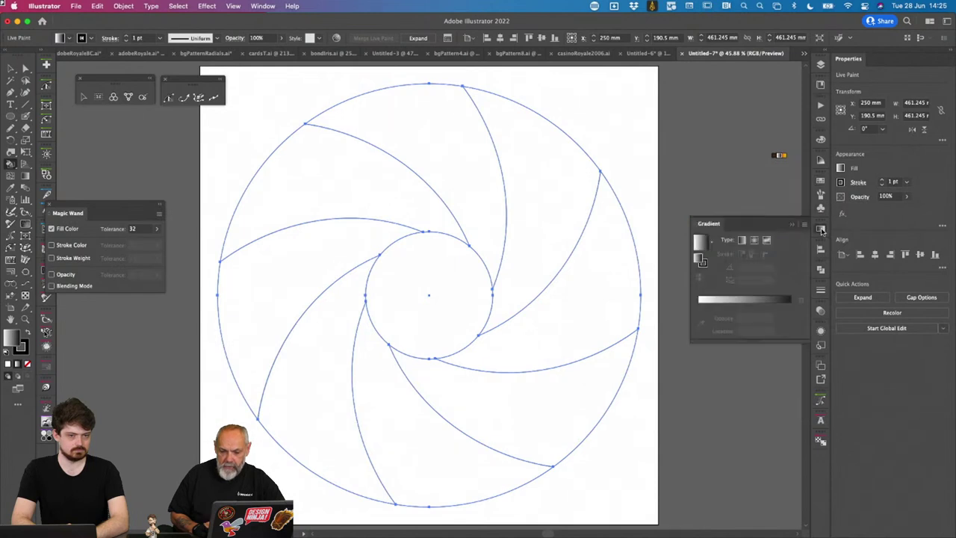
pyautogui.click(754, 240)
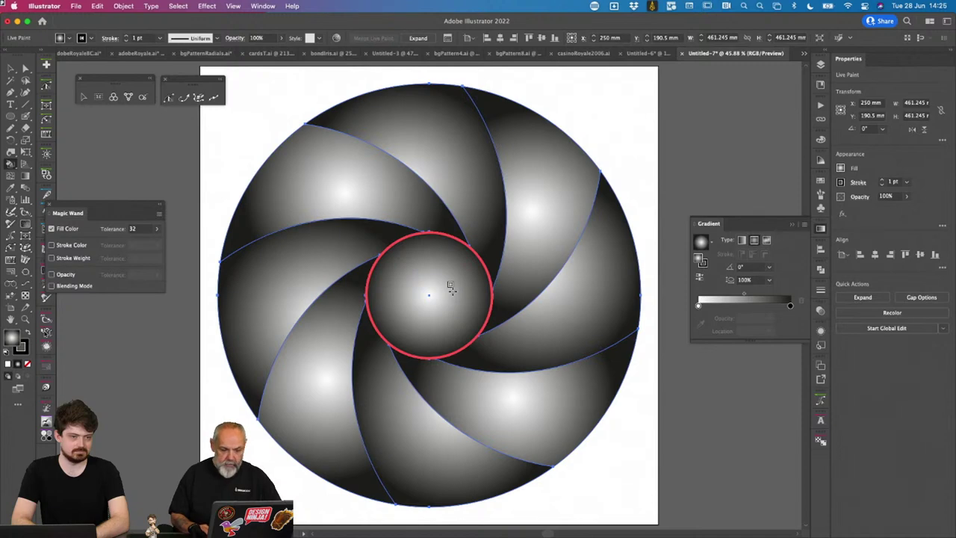
# Step: Undo the last two changes and redo them
pyautogui.press('super+z')
pyautogui.press('super+z')
pyautogui.press('super+shift+z')
pyautogui.press('super+shift+z')
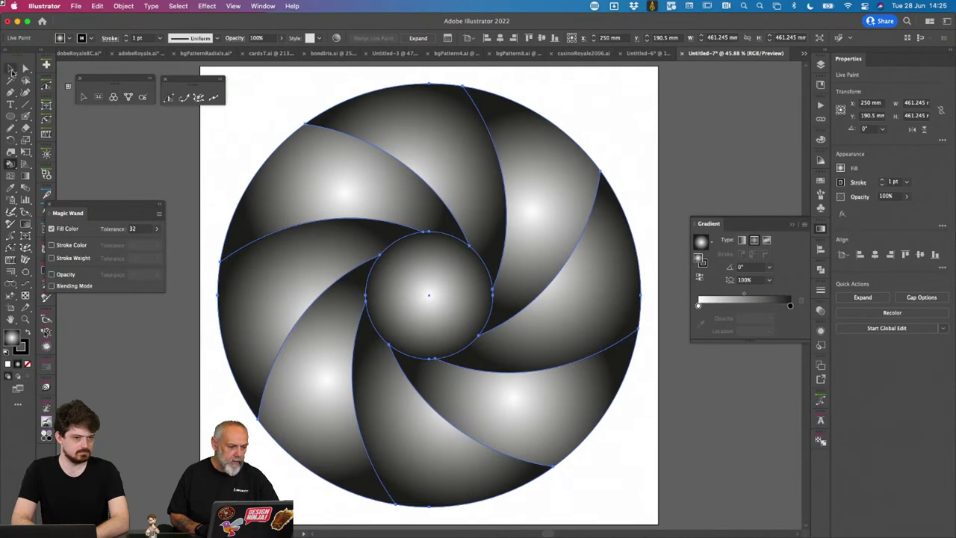
# Step: Select the centre circle's fill with the Live Paint Selection tool and delete it to open the iris
pyautogui.click(11, 68)
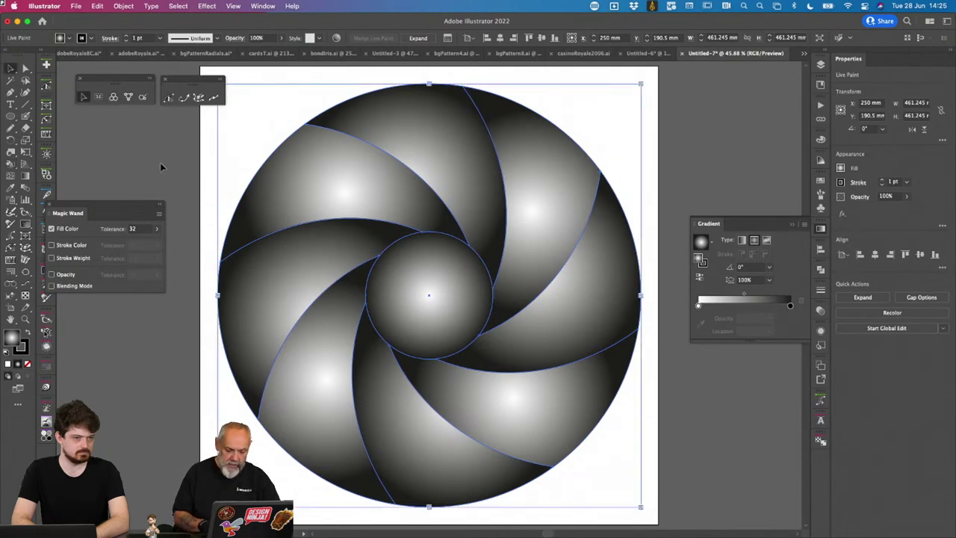
pyautogui.press('k')
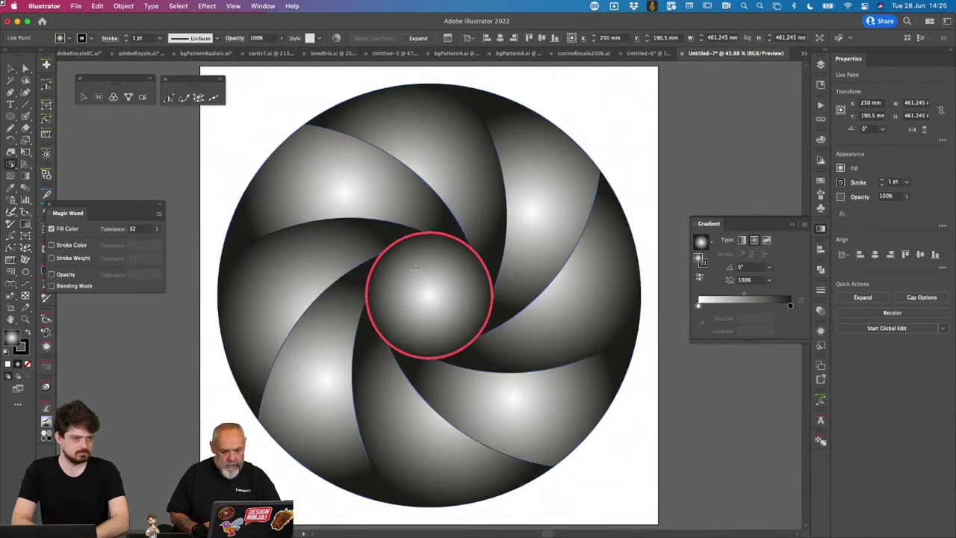
pyautogui.click(415, 266)
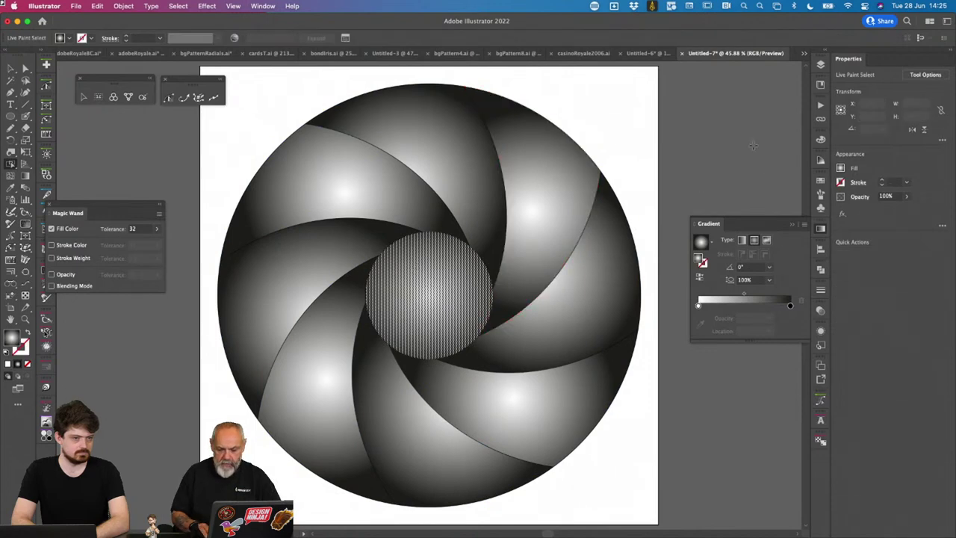
pyautogui.press('super+z')
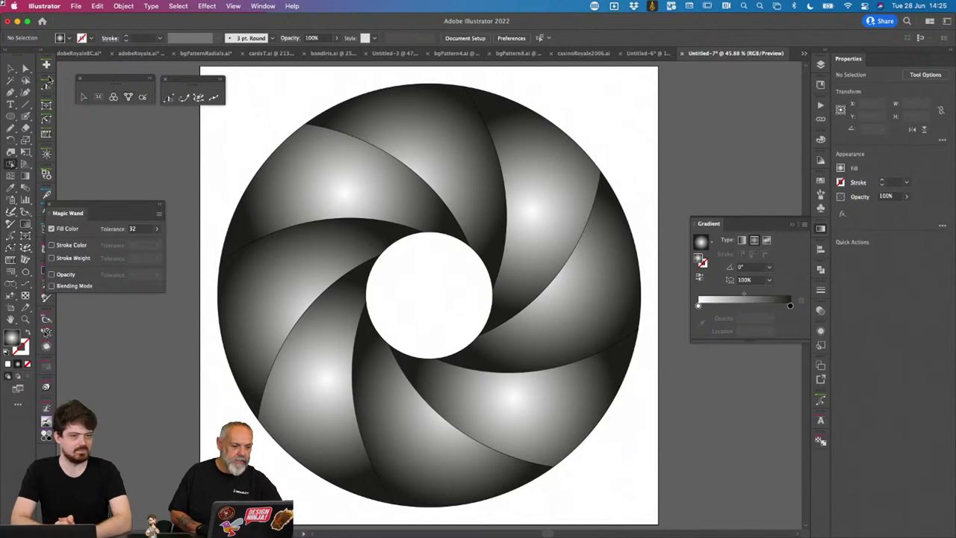
# Step: Select the gradient-filled Live Paint group and expand it into regular artwork
pyautogui.press('v')
pyautogui.click(380, 115)
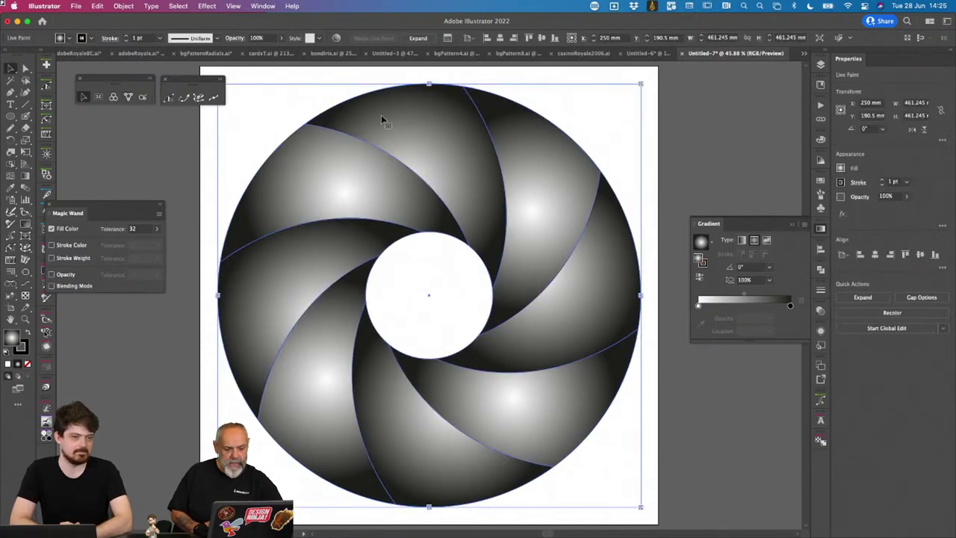
pyautogui.click(862, 297)
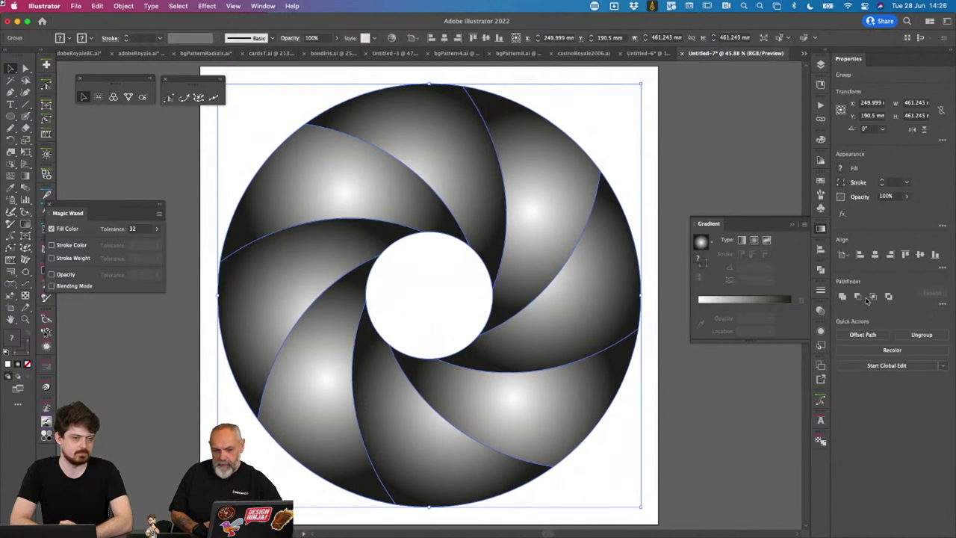